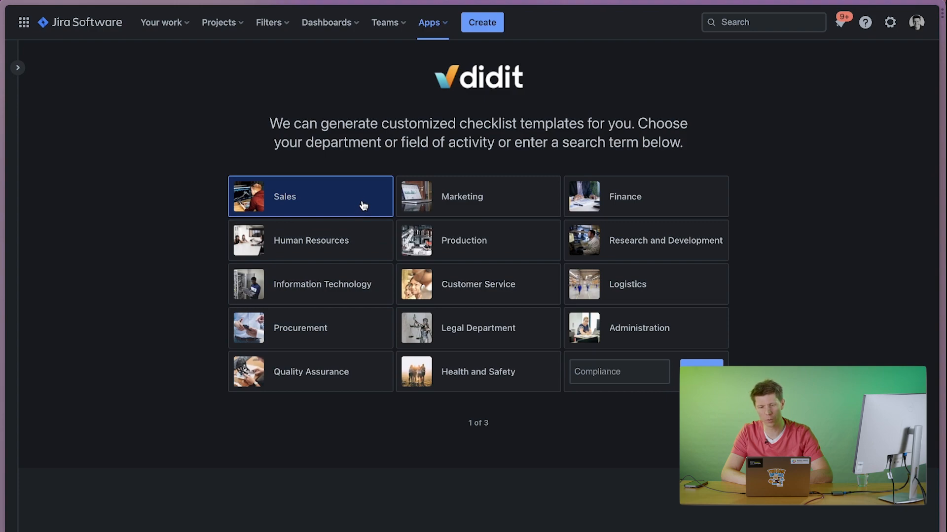
Generate all five suggested checklist templates for the Sales department.
click(326, 204)
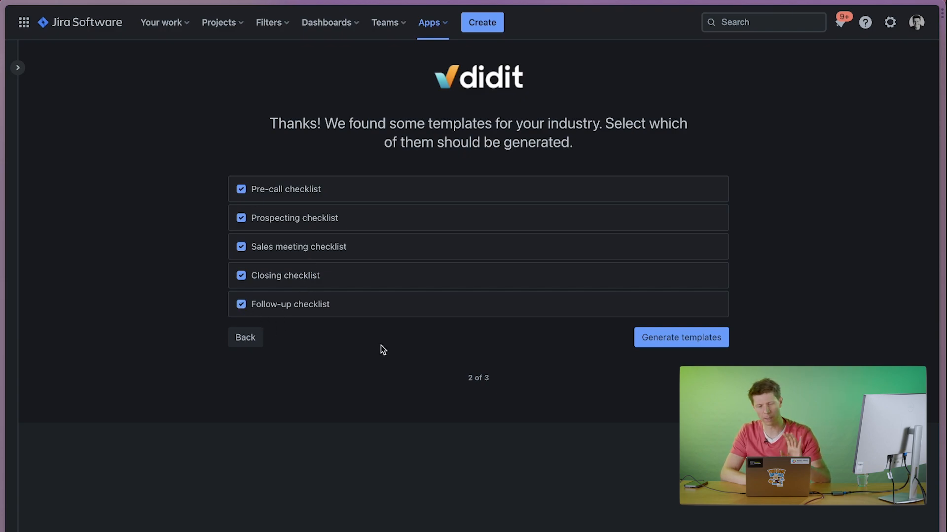
click(673, 339)
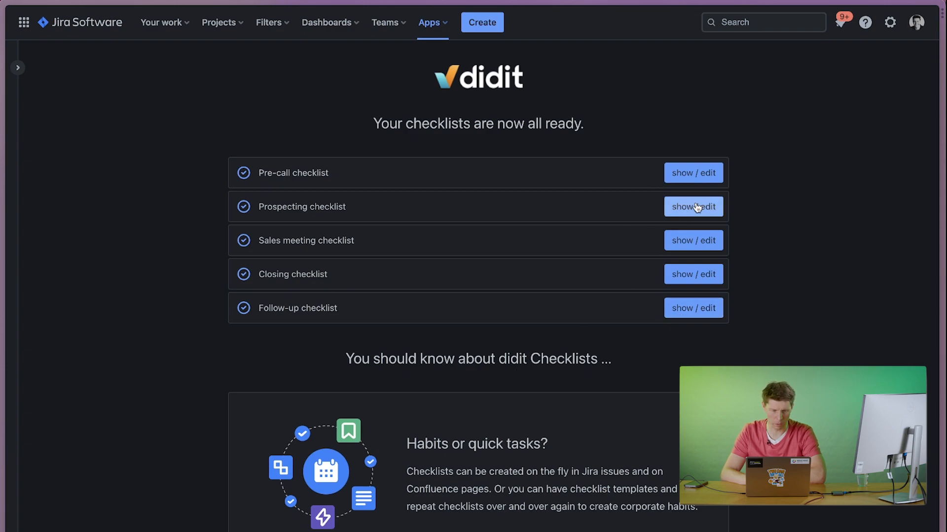
Open the Pre-call checklist template for editing and add a task "ABC" below "Review agenda for the call".
click(690, 182)
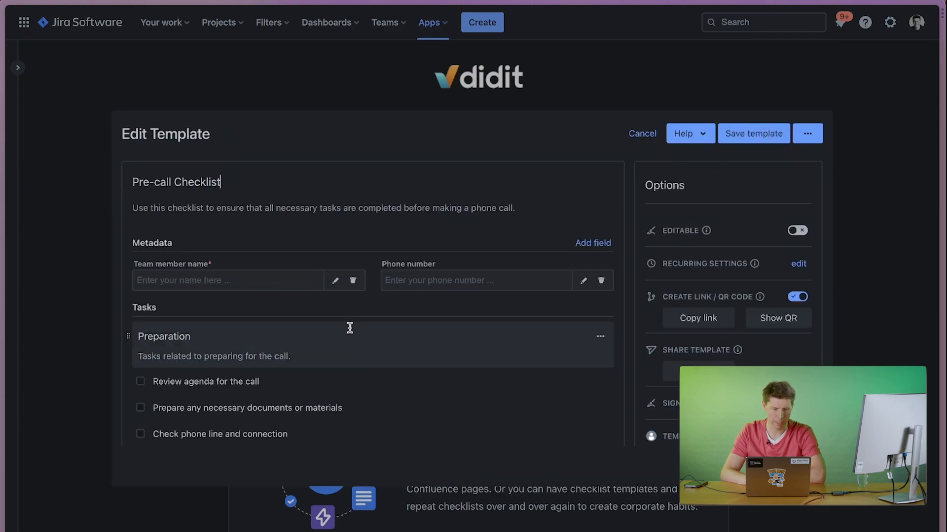
click(282, 397)
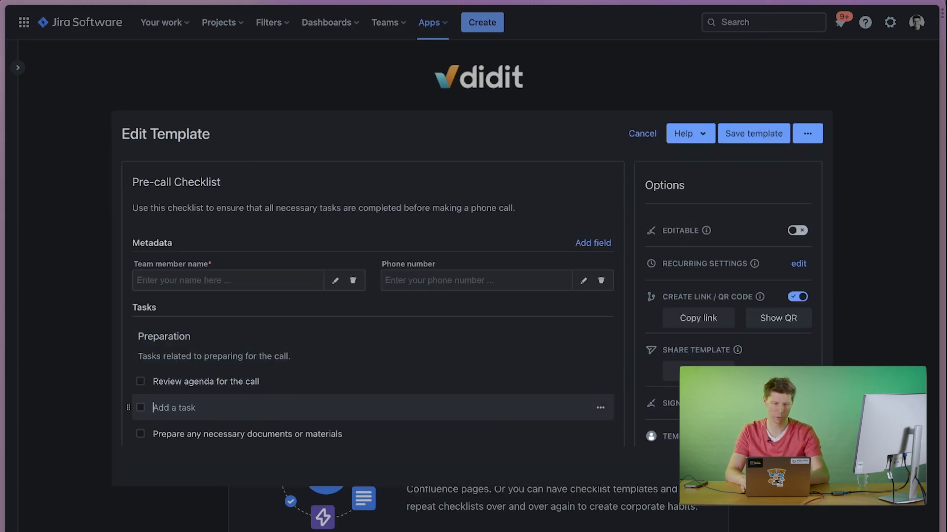
text(ABC)
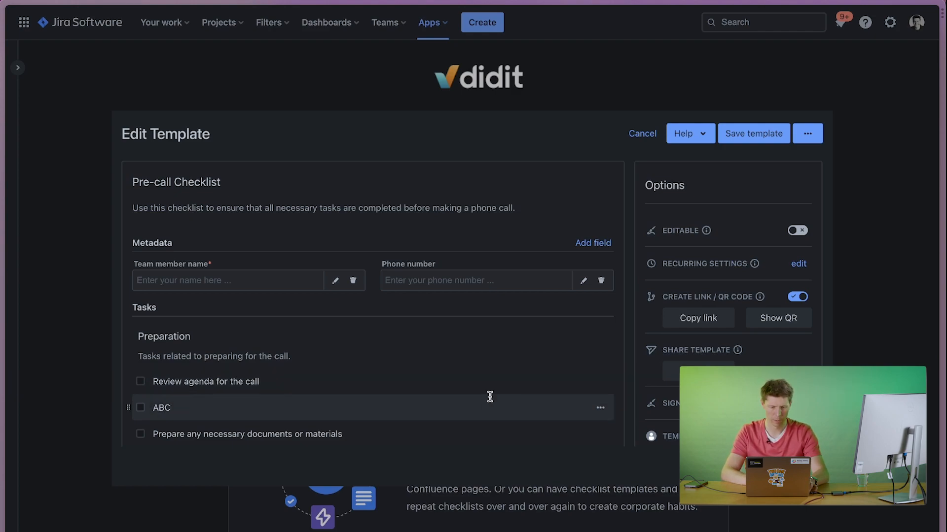
Add the description "Think about A, B and C customers." to the ABC task.
click(600, 408)
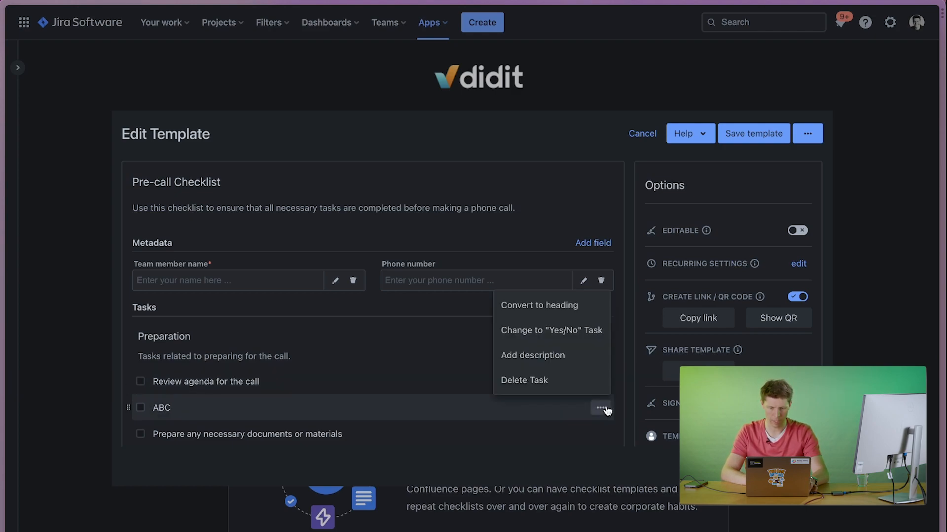
click(532, 356)
scroll(310, 401, down, 1)
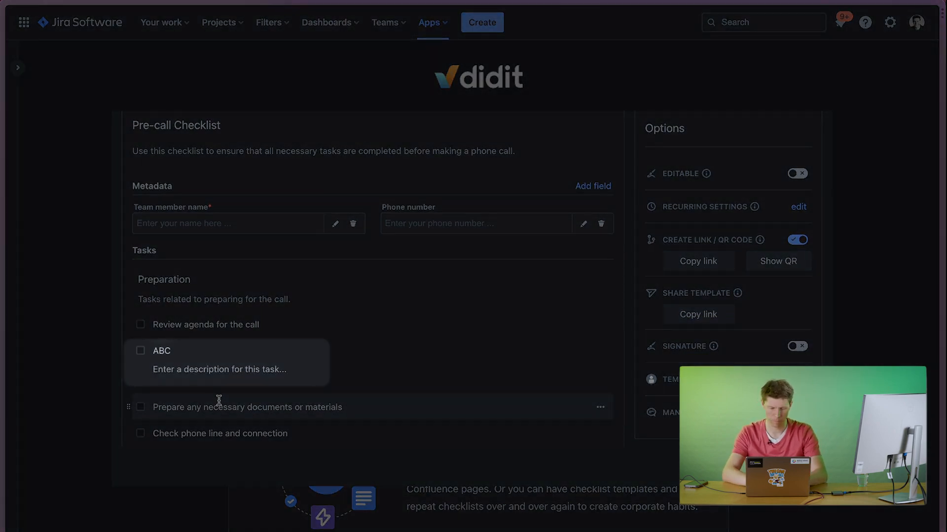
text(Think about A)
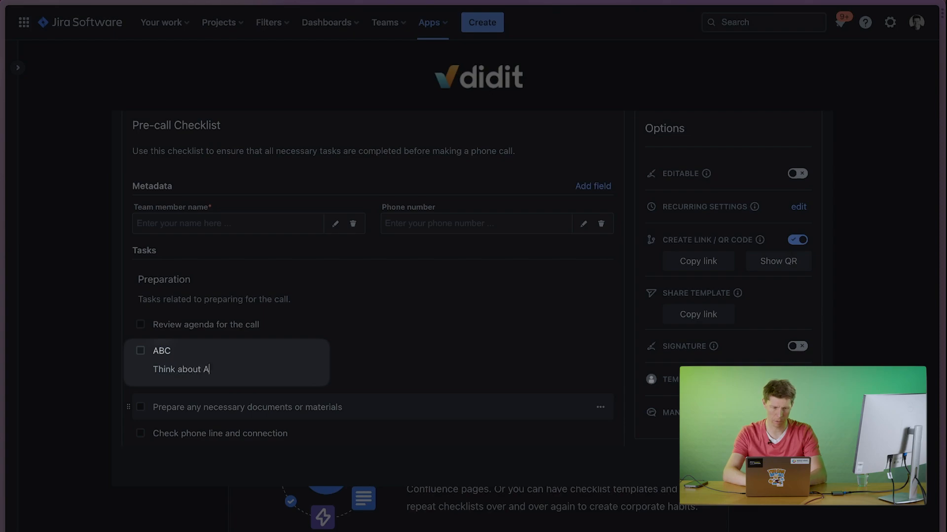
text(, B an)
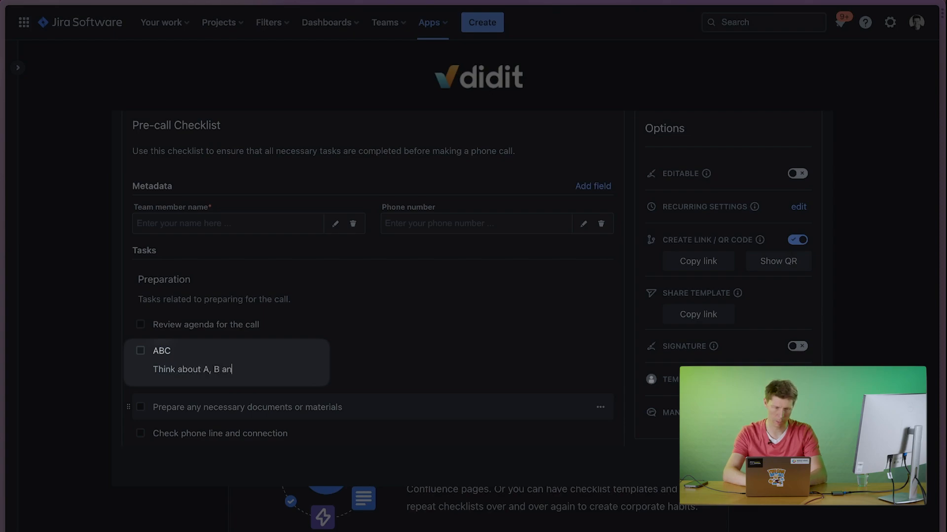
text(d C customers)
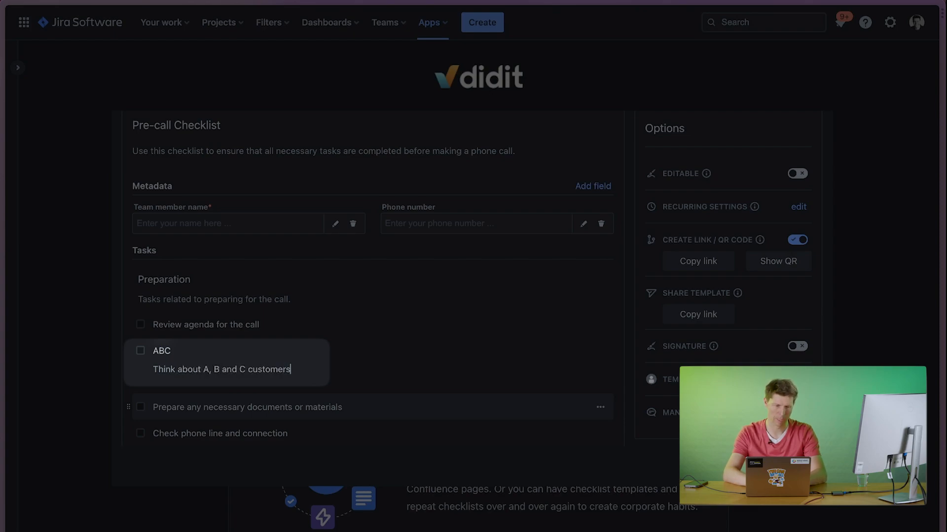
text(.)
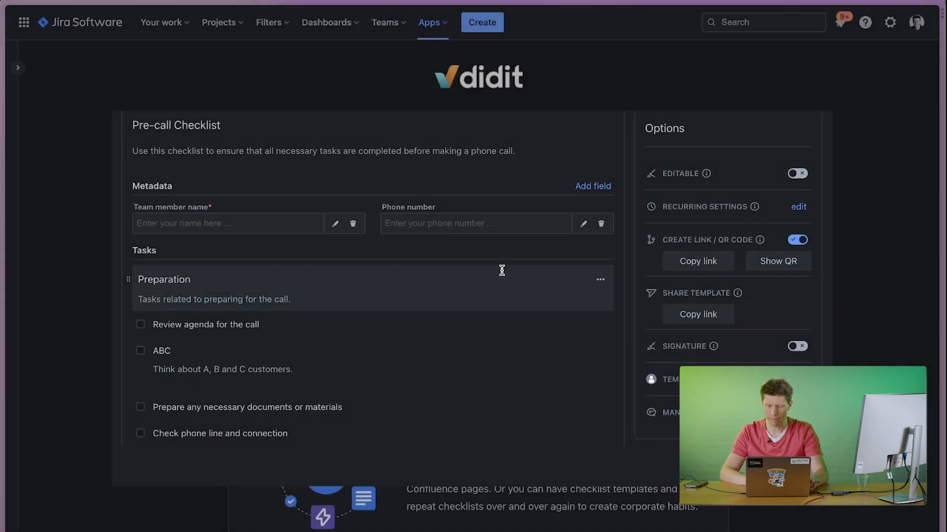
Review the remaining Pre-call Checklist tasks and save the template.
scroll(495, 238, down, 5)
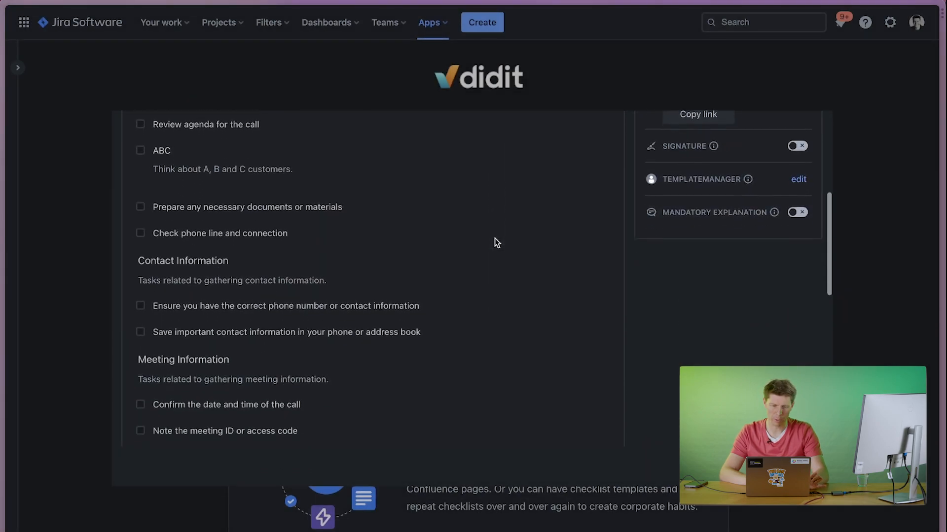
scroll(495, 238, up, 5)
click(749, 134)
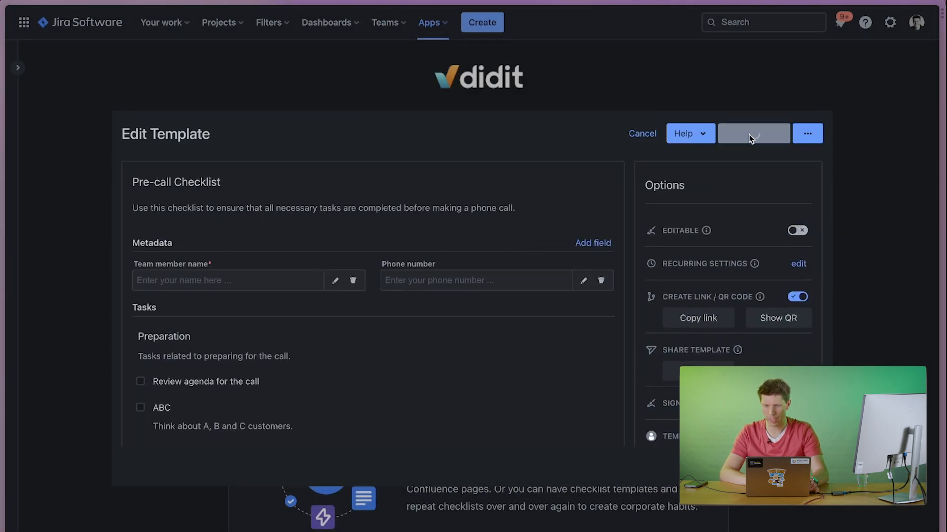
Read the didit Checklists introduction slides from "Habits or quick tasks?" through to "QR-Codes and Mobile Apps".
scroll(513, 376, down, 2)
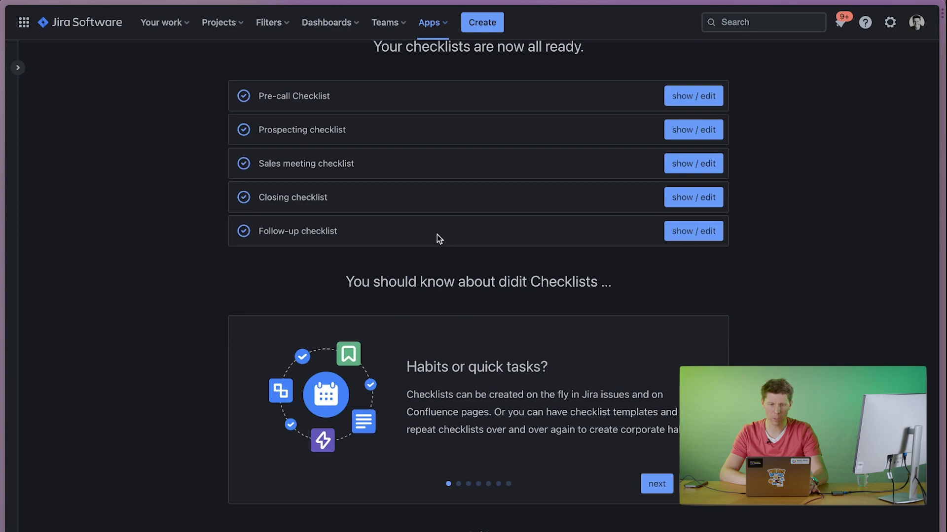
scroll(438, 233, up, 2)
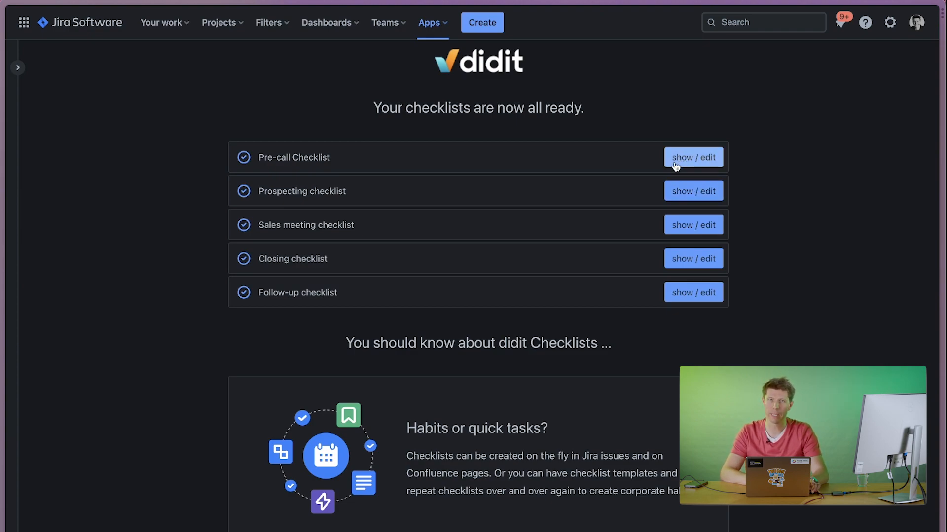
scroll(602, 322, down, 2)
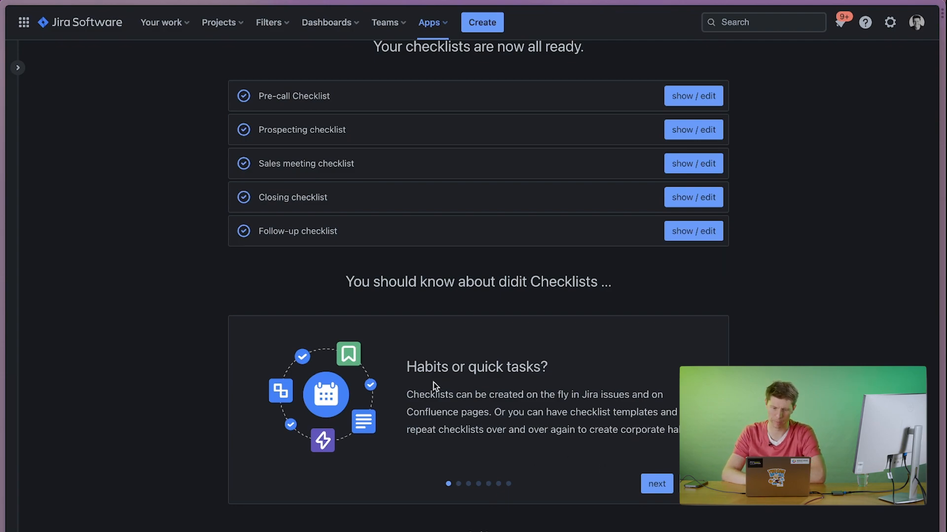
click(652, 487)
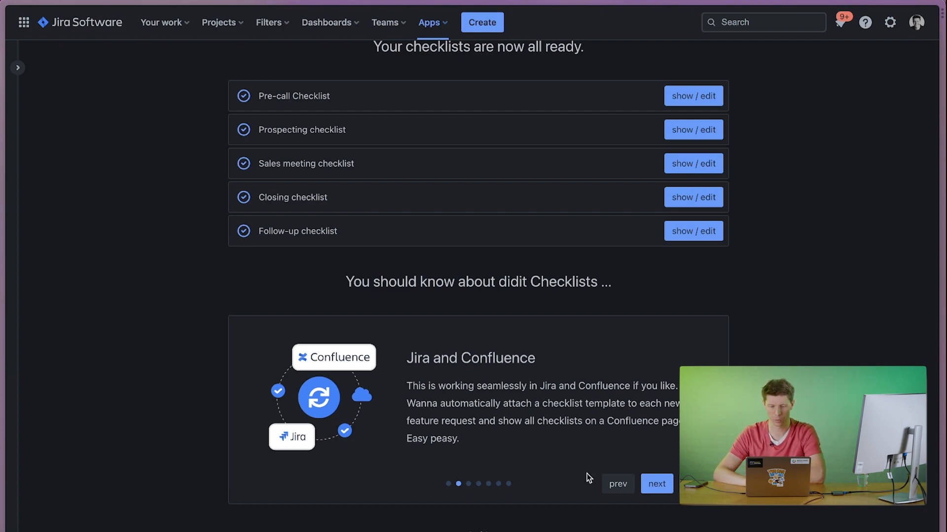
click(654, 487)
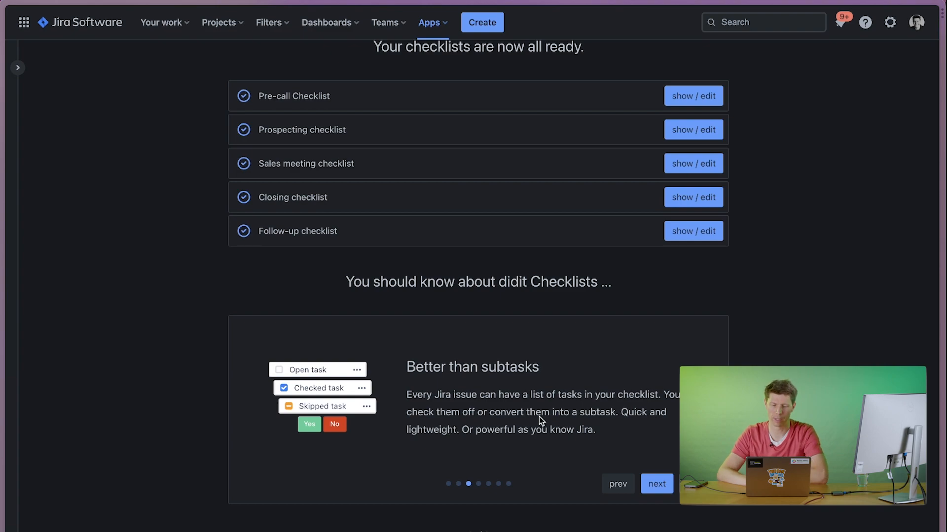
click(663, 495)
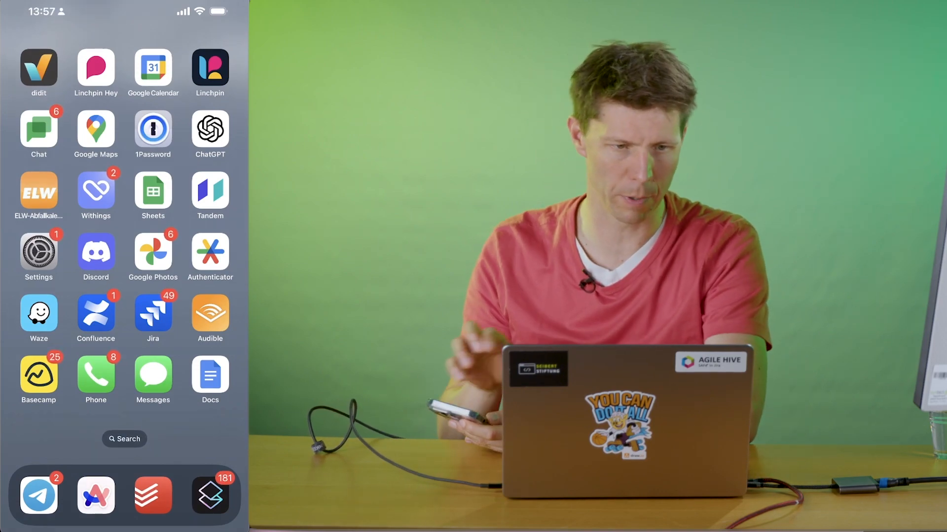
Switch to the didit mobile app on the phone, view its QR code scanner and close it again.
mouse_move(54, 84)
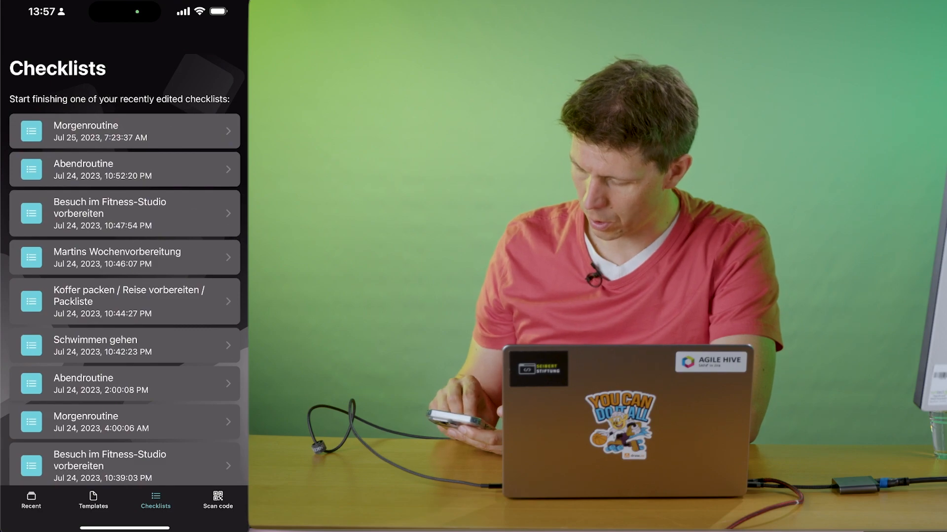
click(218, 501)
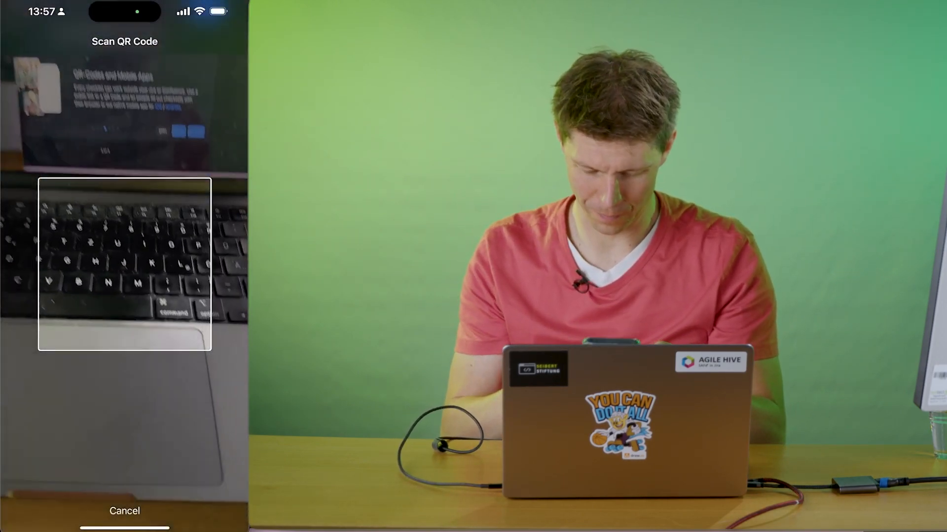
click(124, 511)
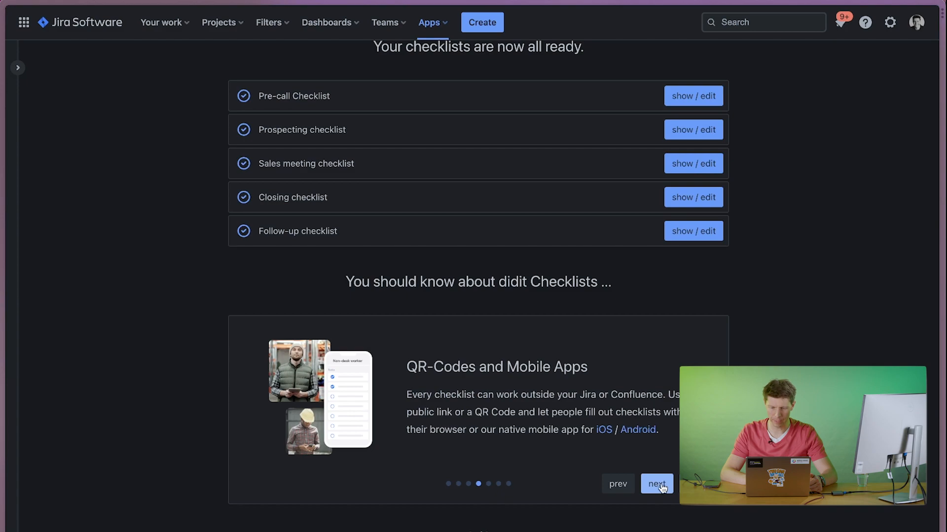
Go through the remaining introduction slides on automation and control, and finish the template generation wizard.
click(660, 485)
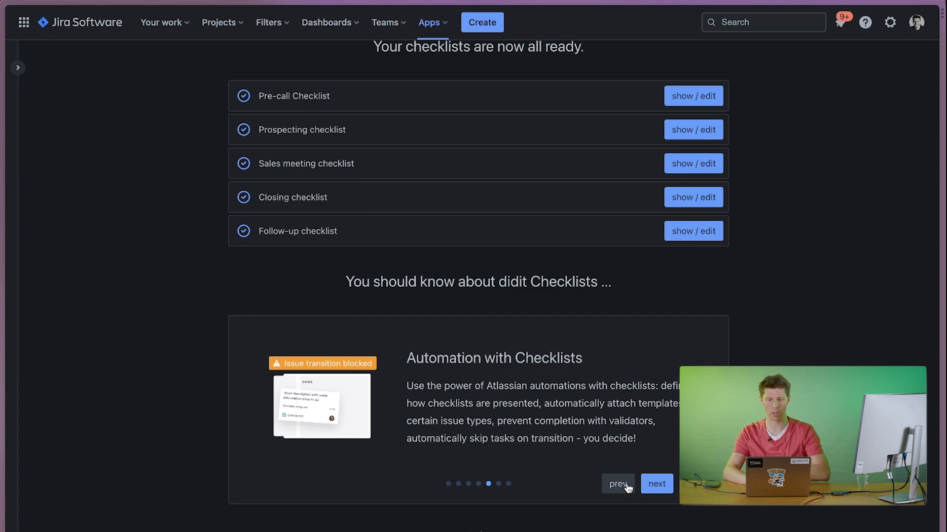
click(657, 486)
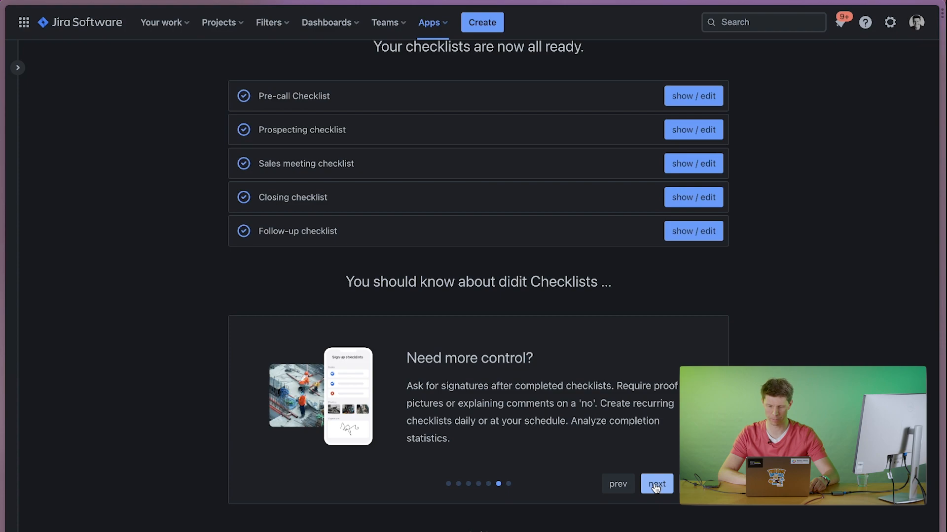
click(655, 486)
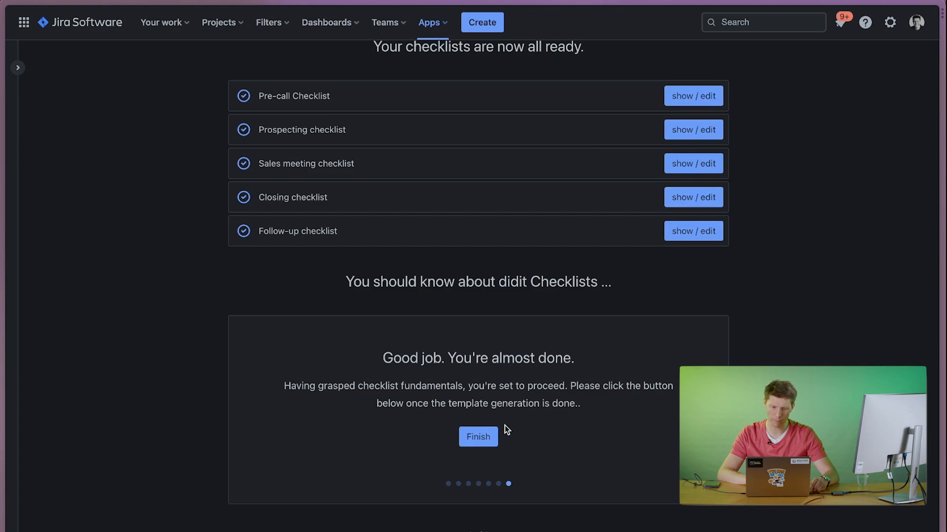
click(477, 438)
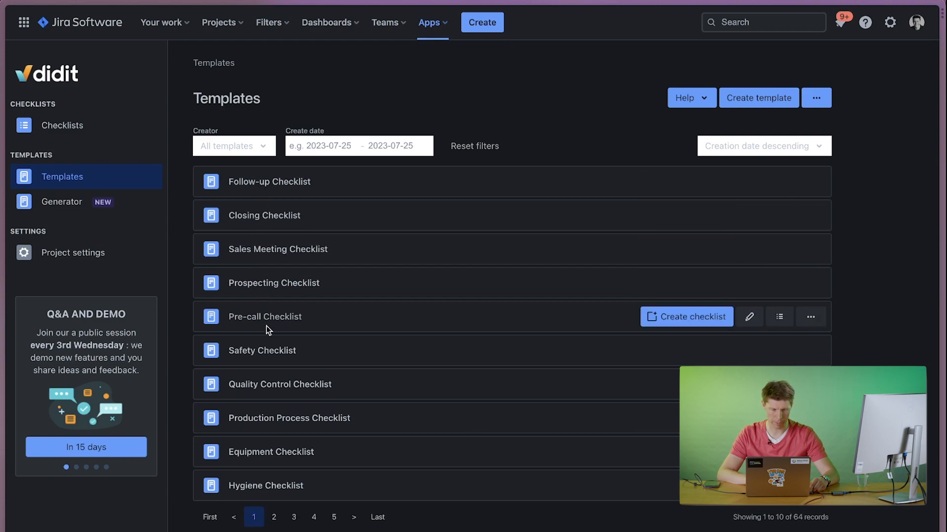
Search the template generator for "Serverless Software-Development" as a custom field of activity.
click(55, 204)
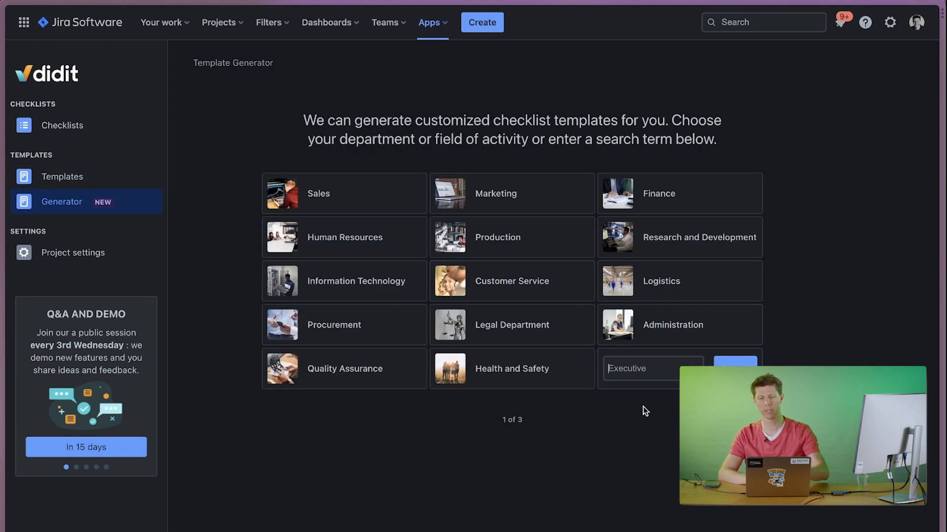
text(Ser)
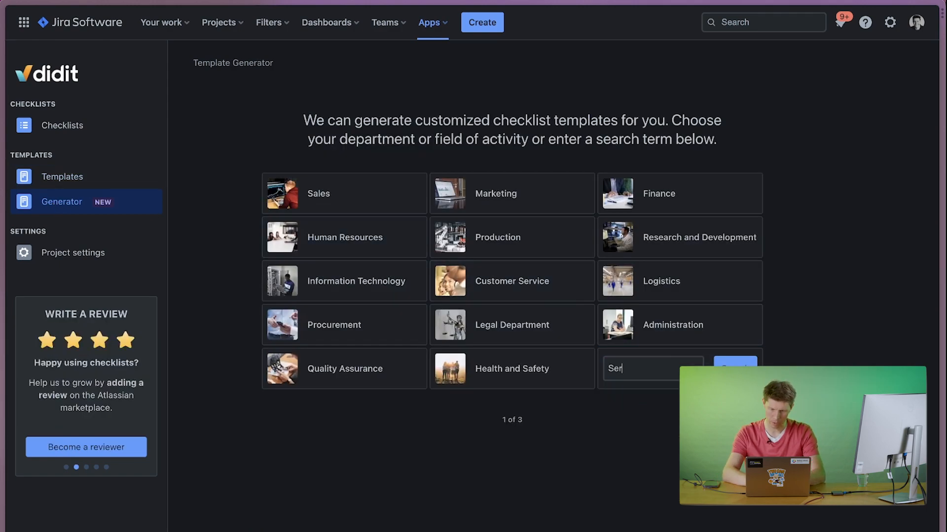
text(verless )
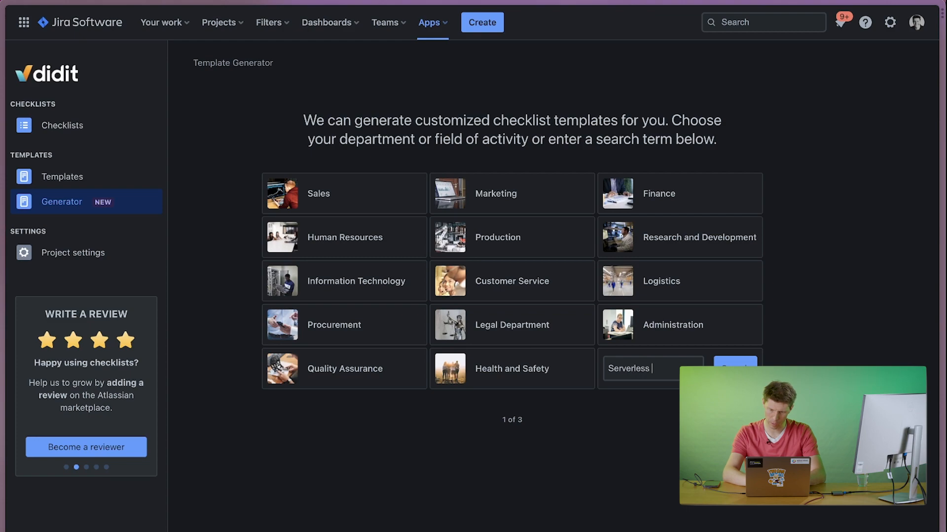
text(Softwa)
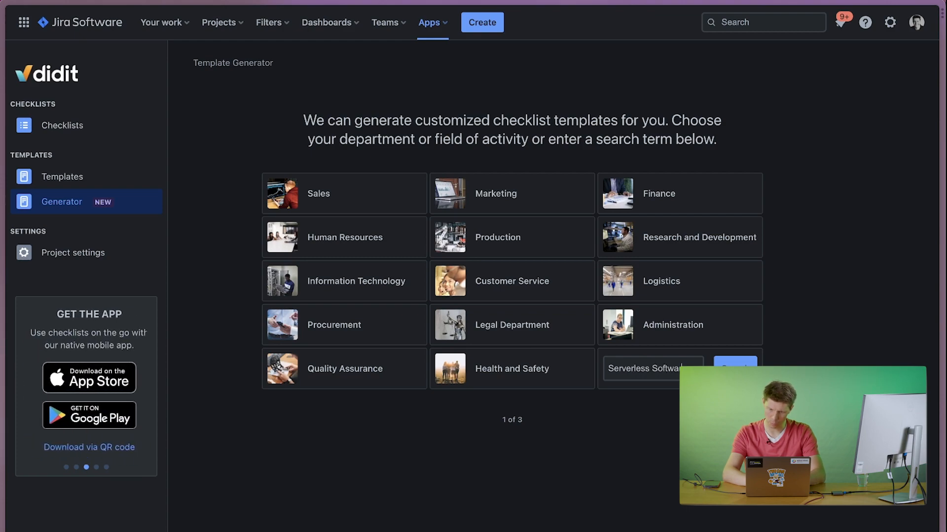
text(re-Development)
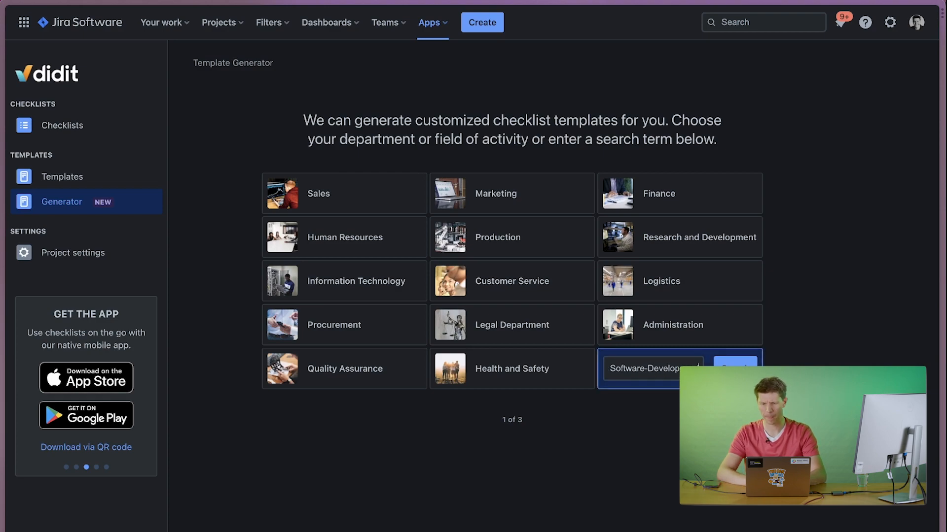
key(Return)
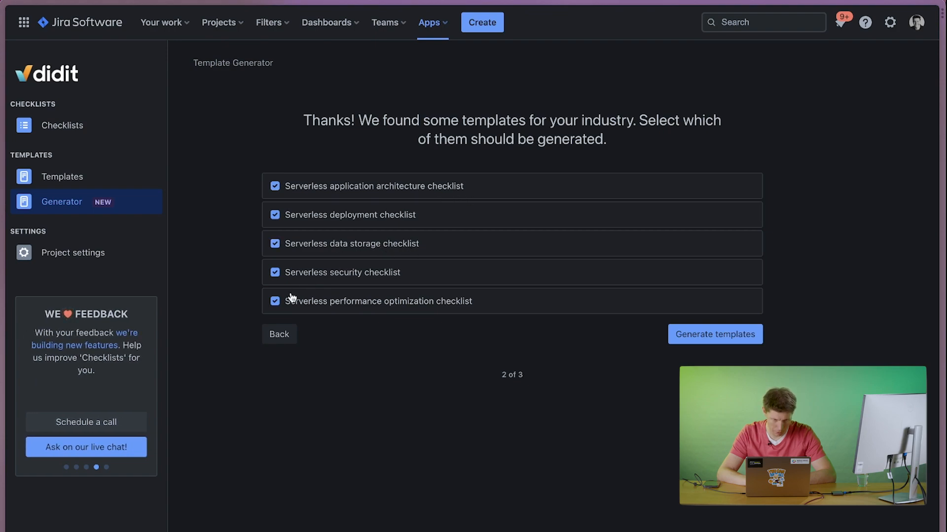
Exclude the serverless data storage, security and performance optimization checklists, and generate only the application architecture and deployment templates.
click(275, 244)
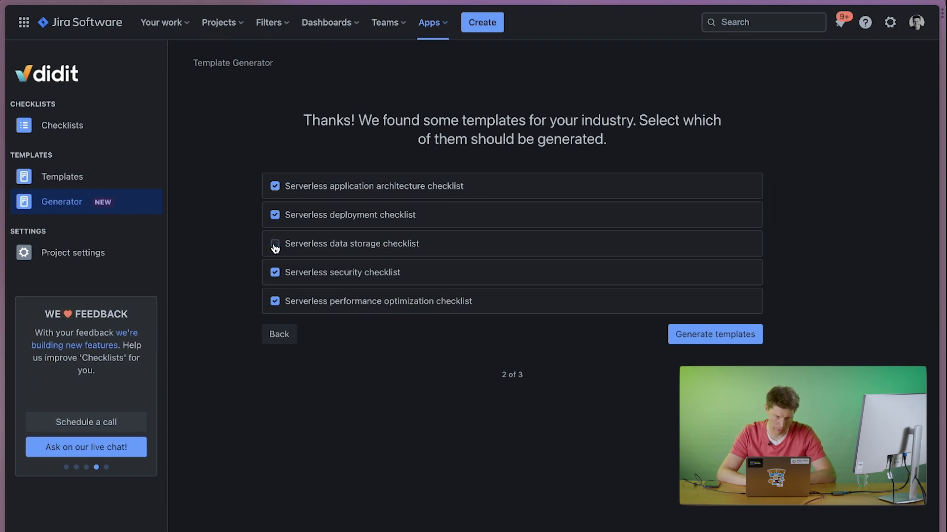
click(275, 273)
click(275, 302)
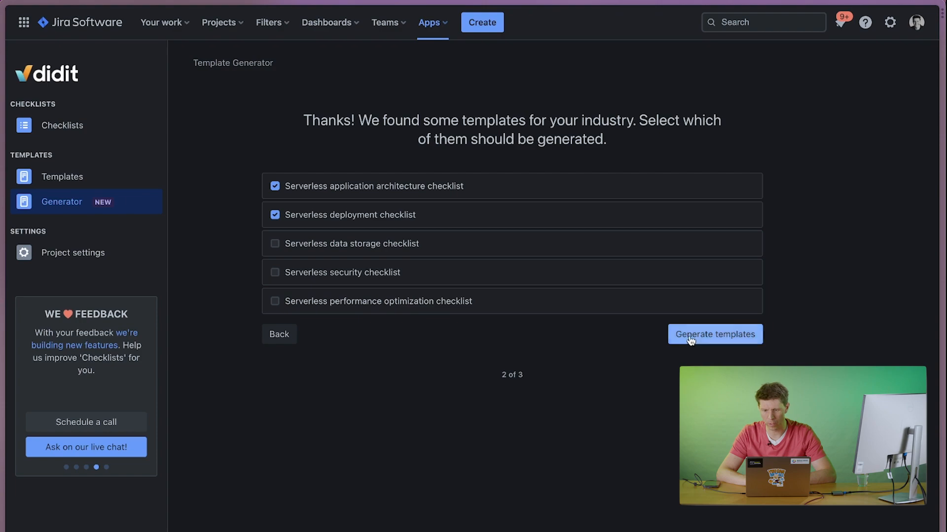
click(719, 334)
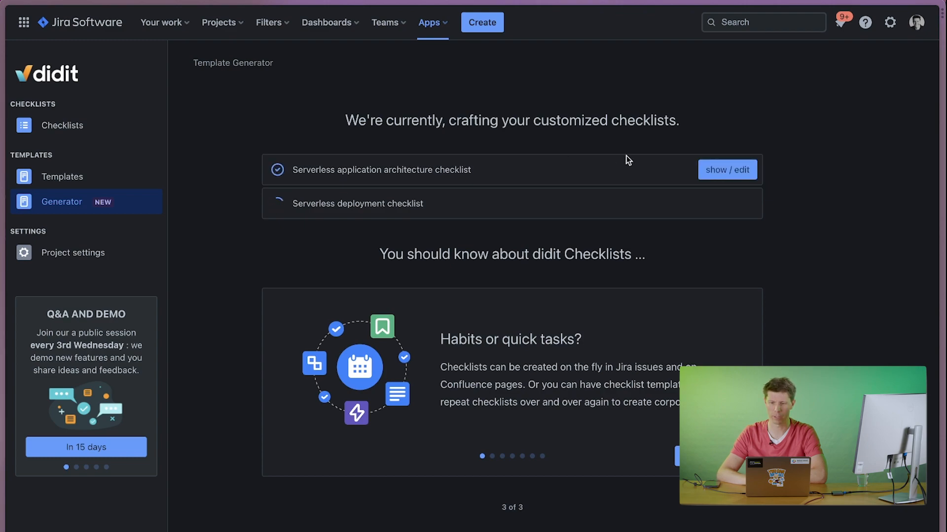
Open the generated serverless application architecture template, review its metadata fields and task sections, and close it without editing.
click(728, 171)
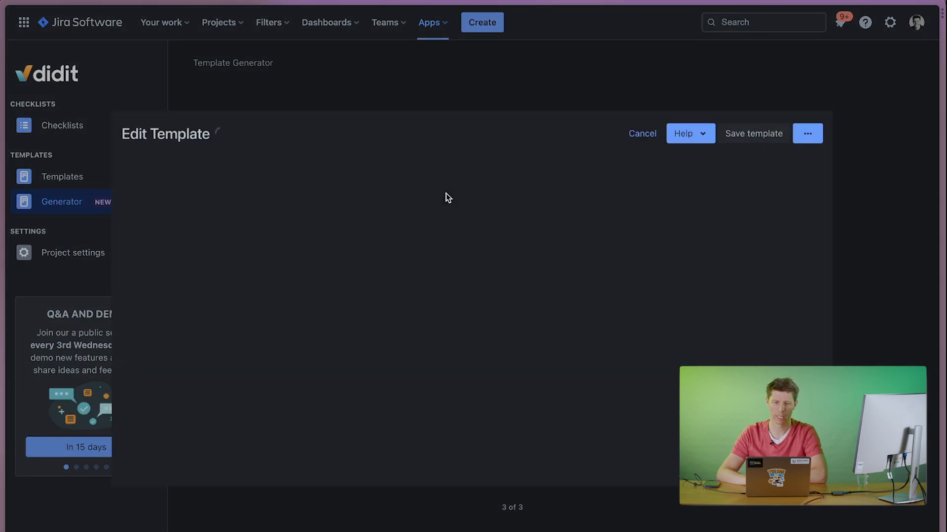
scroll(415, 332, down, 15)
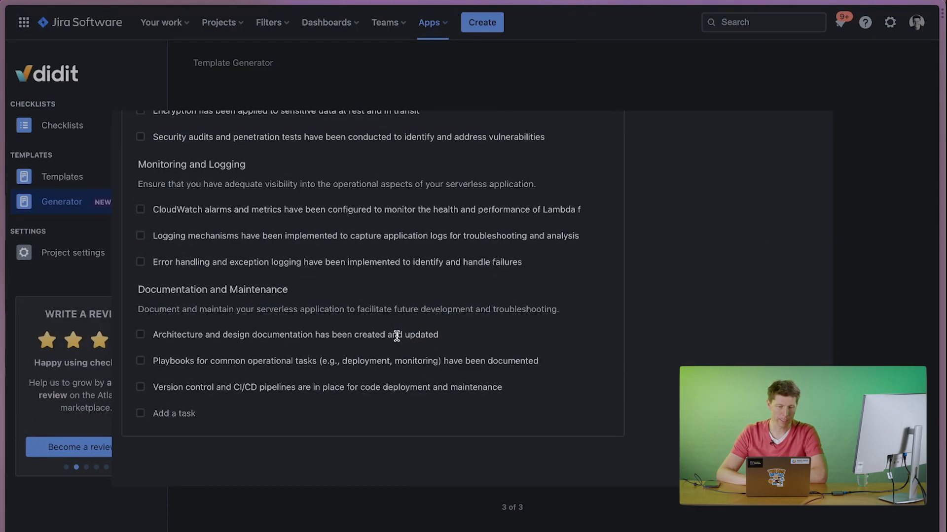
scroll(397, 336, up, 13)
scroll(396, 336, down, 9)
scroll(396, 336, up, 9)
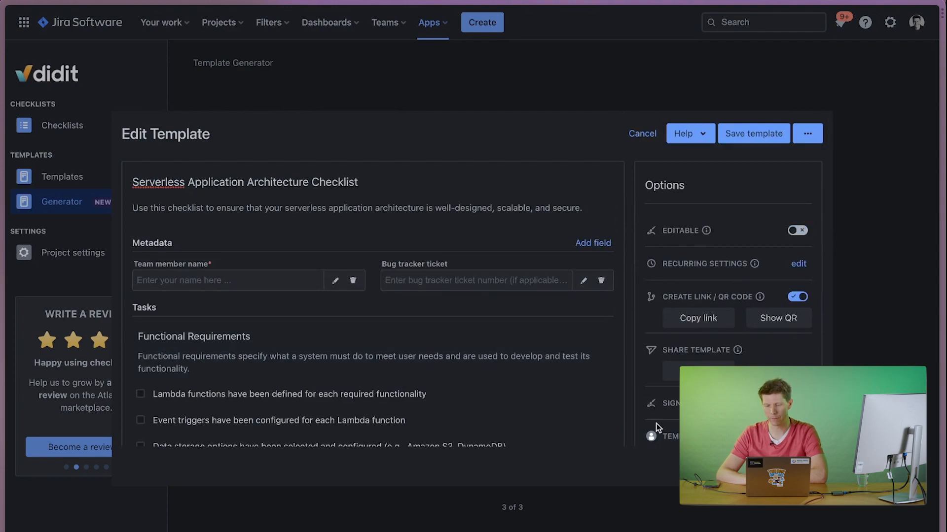
click(806, 467)
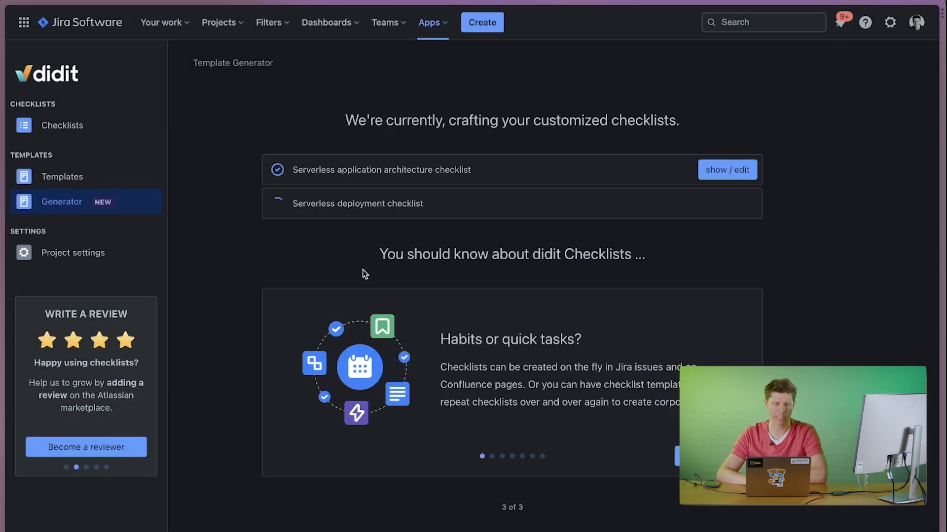
Show the list of checklist templates and reopen the didit - Checklists app in Jira.
click(67, 184)
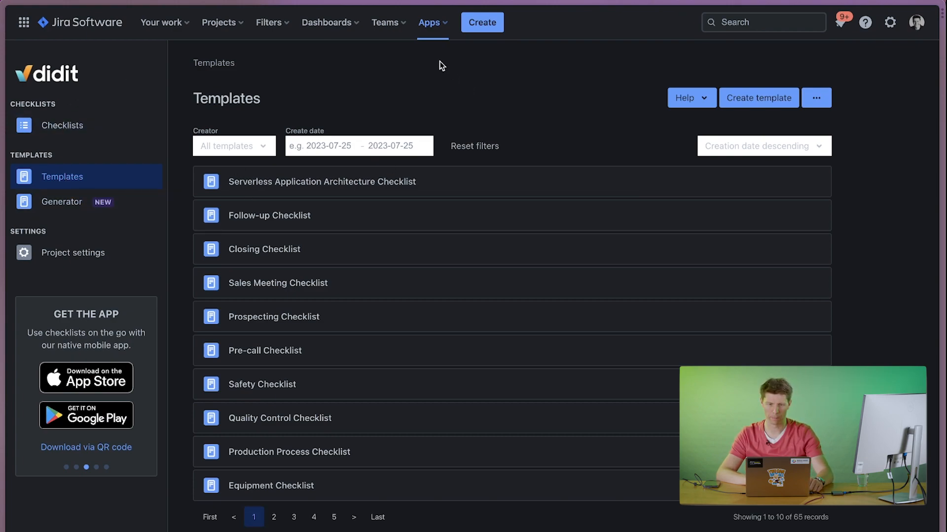
click(430, 27)
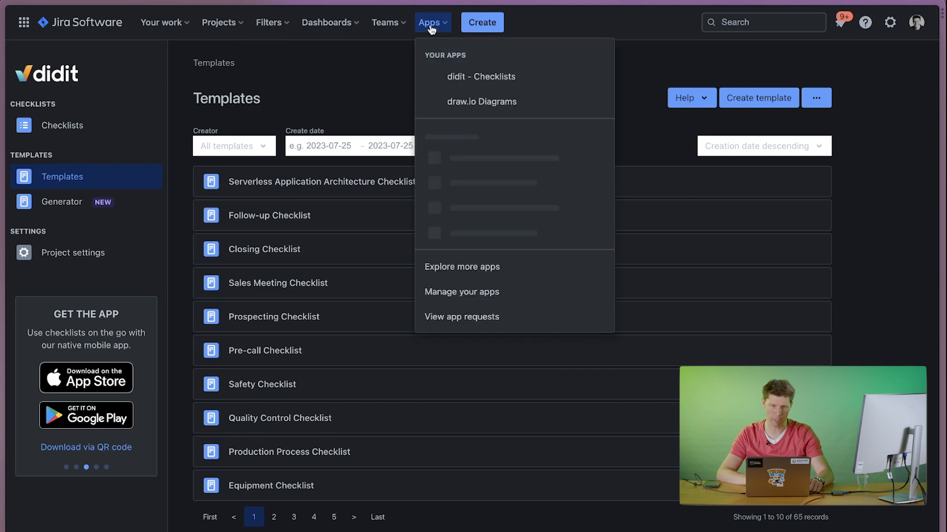
click(446, 77)
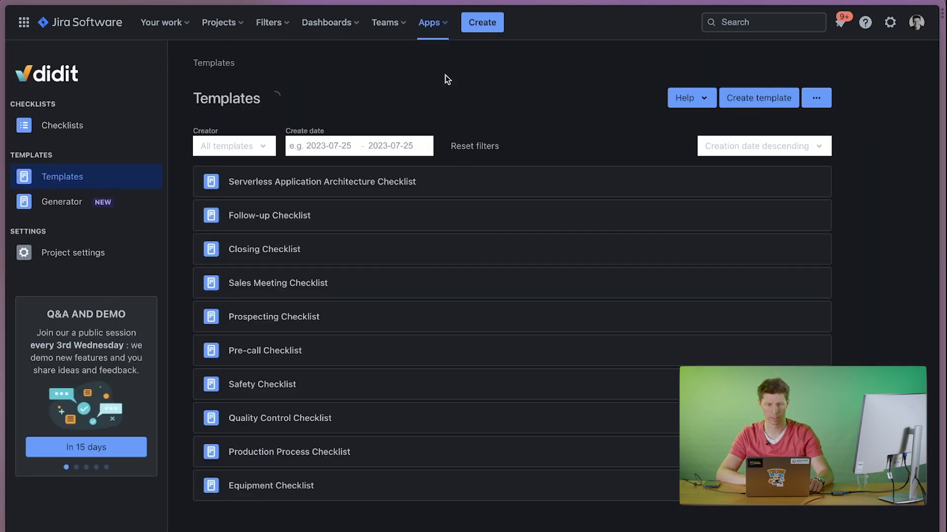
Switch from Jira to Confluence and show the didit templates list there.
click(31, 23)
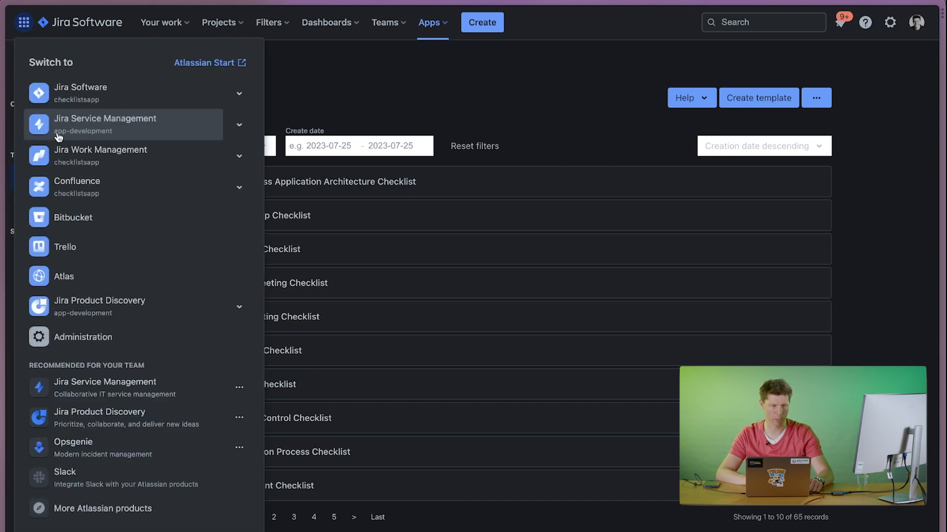
click(64, 184)
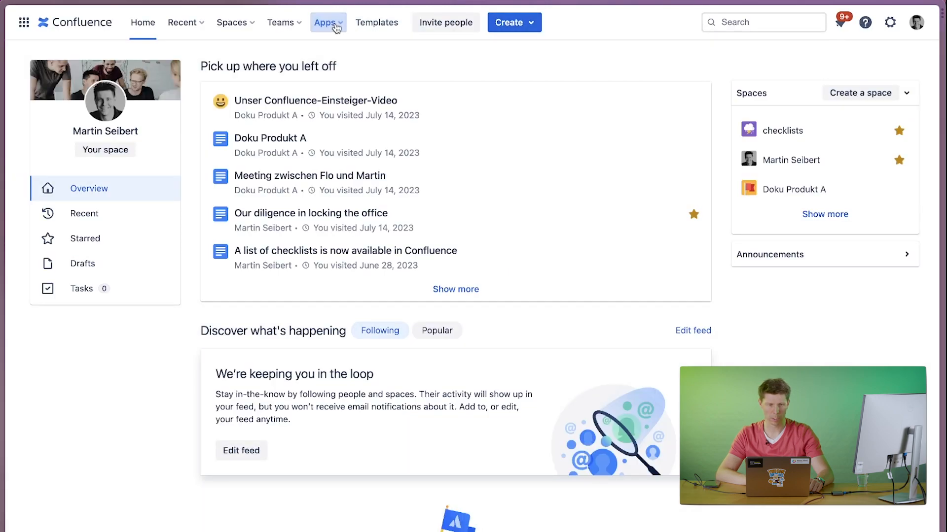
click(326, 22)
click(349, 51)
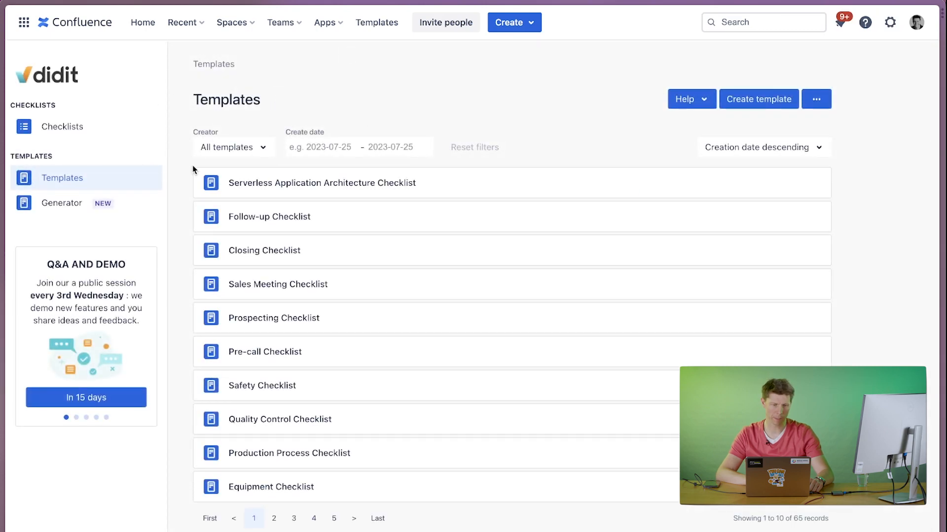
Switch back to Jira Software and change its theme to light.
click(23, 24)
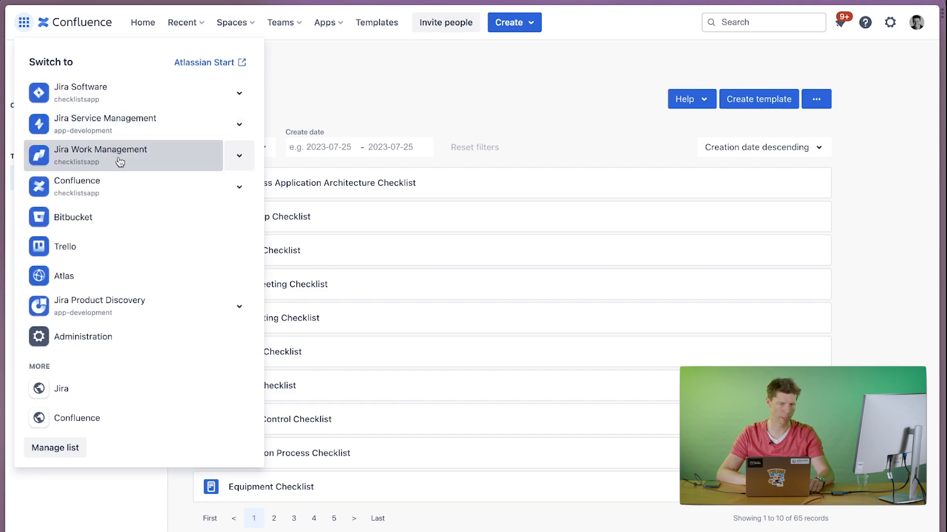
click(91, 94)
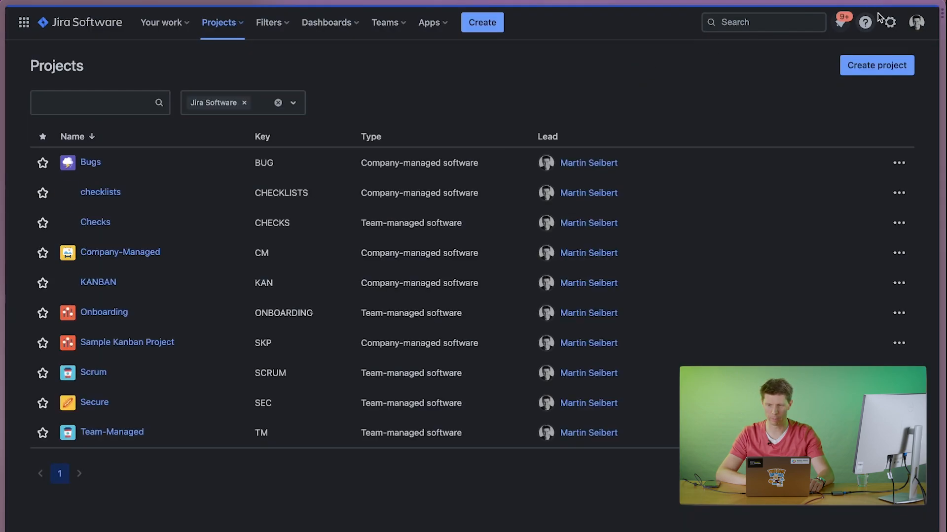
click(916, 22)
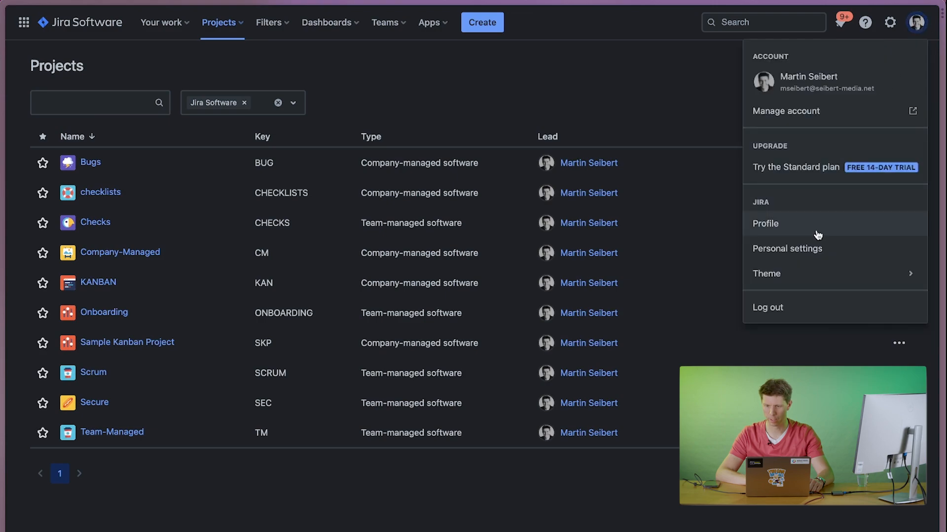
mouse_move(784, 277)
click(651, 285)
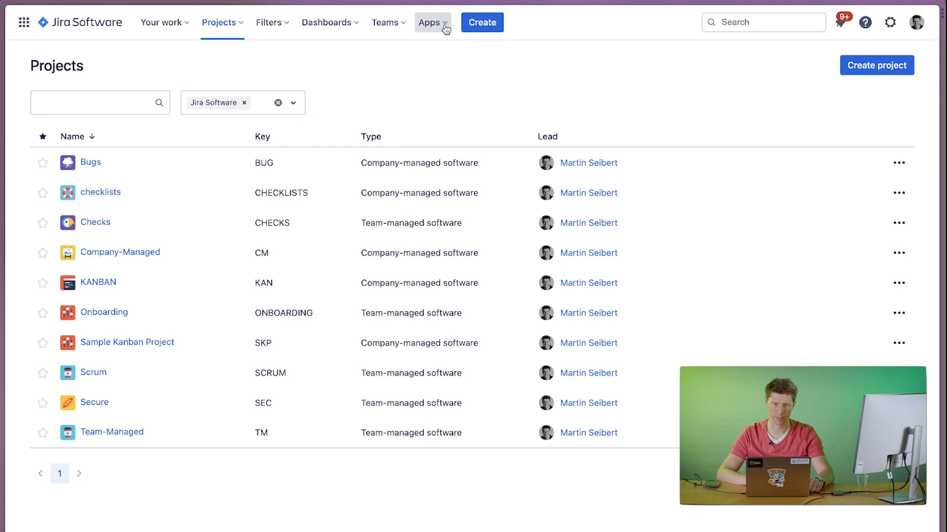
Open didit - Checklists and view its template generator, templates list and checklists list.
click(444, 25)
click(440, 80)
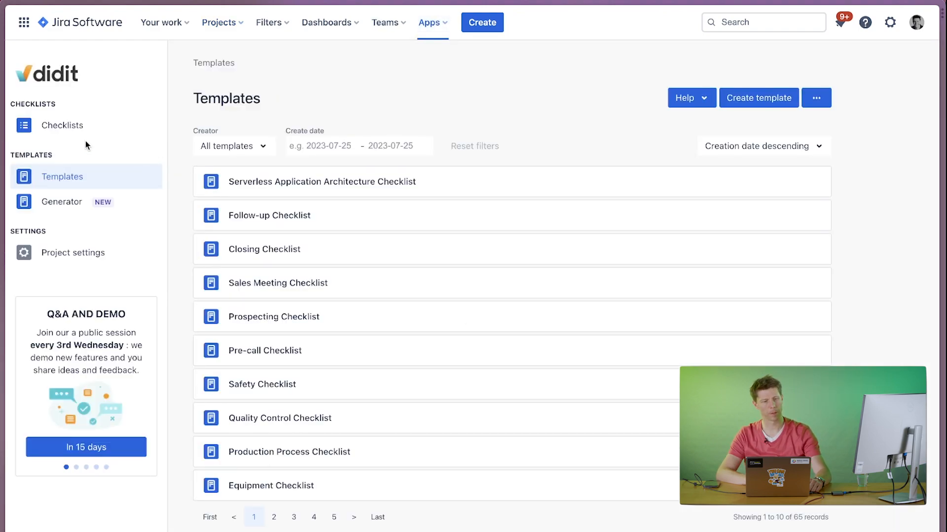
click(69, 206)
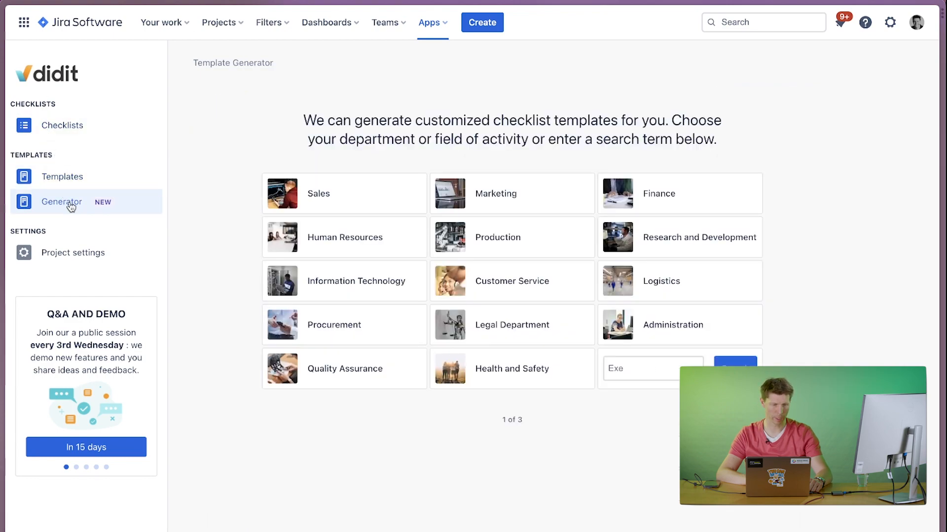
click(59, 178)
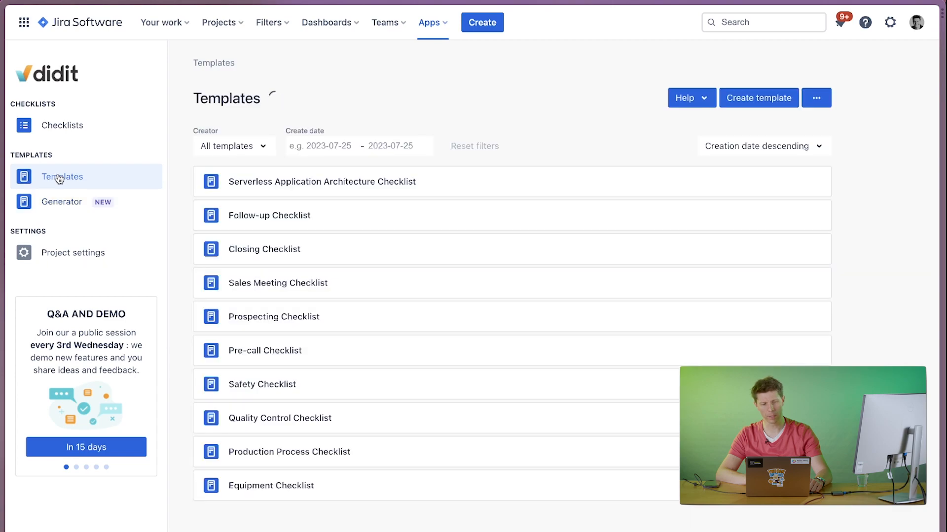
click(71, 127)
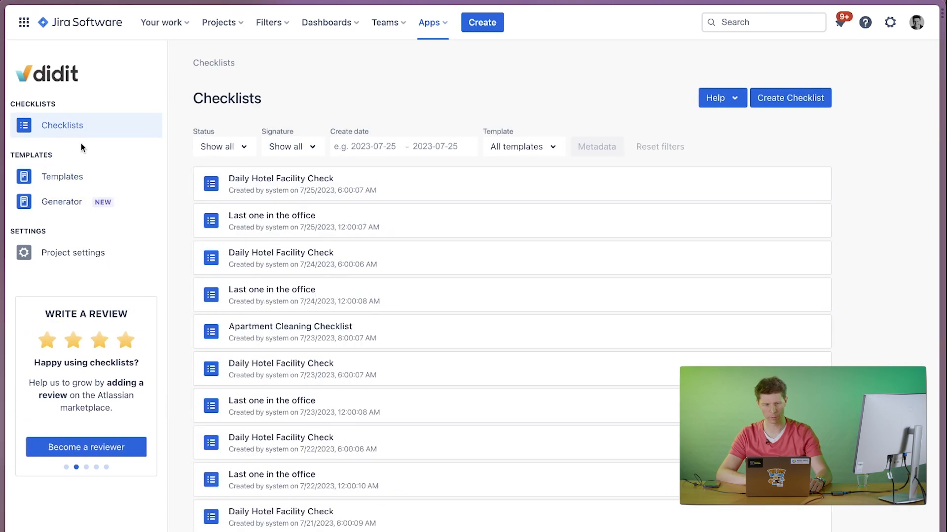
click(77, 179)
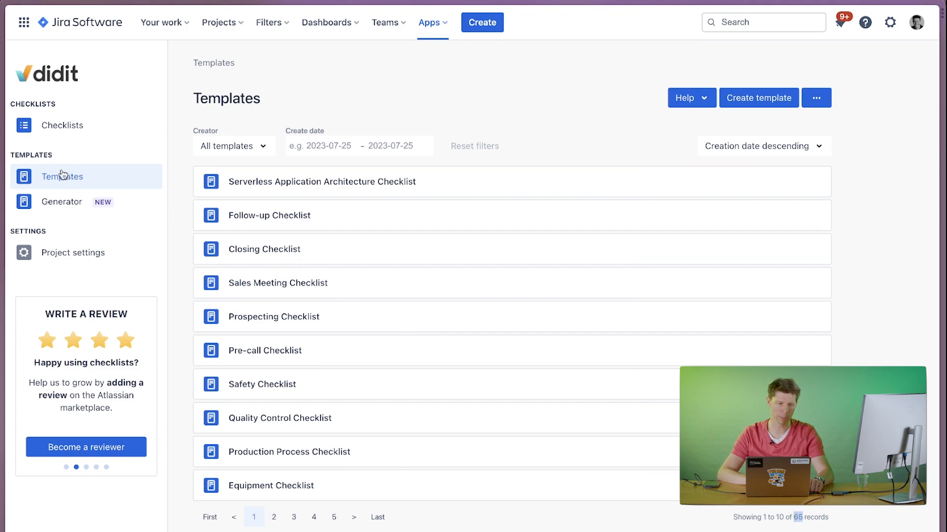
click(53, 130)
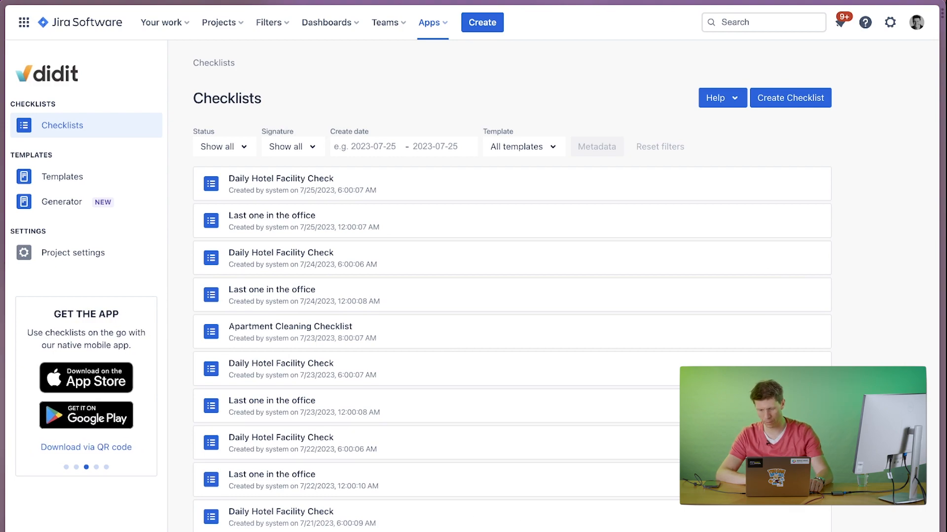
In the checklist project visibility settings, deactivate checklists for Company-Managed and set Secure, Sample Kanban Project and Team-Managed to Always.
mouse_move(4, 118)
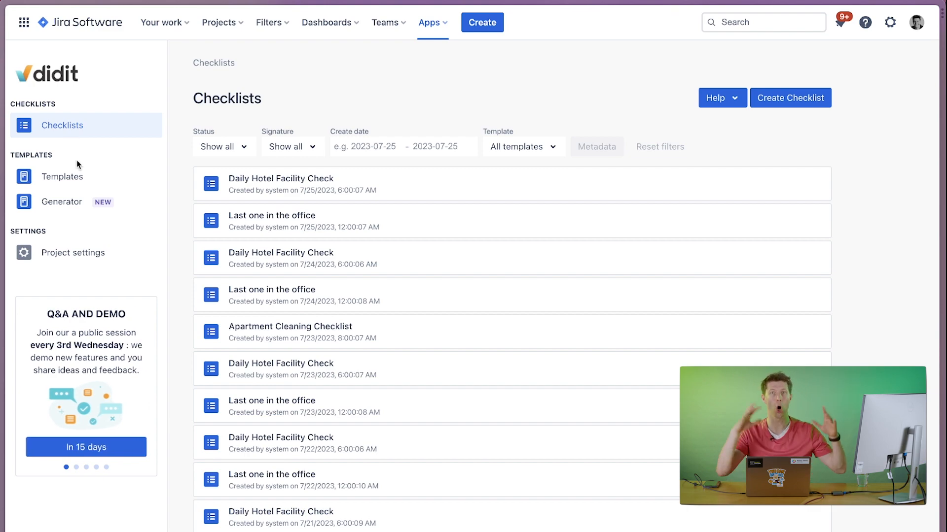
click(77, 253)
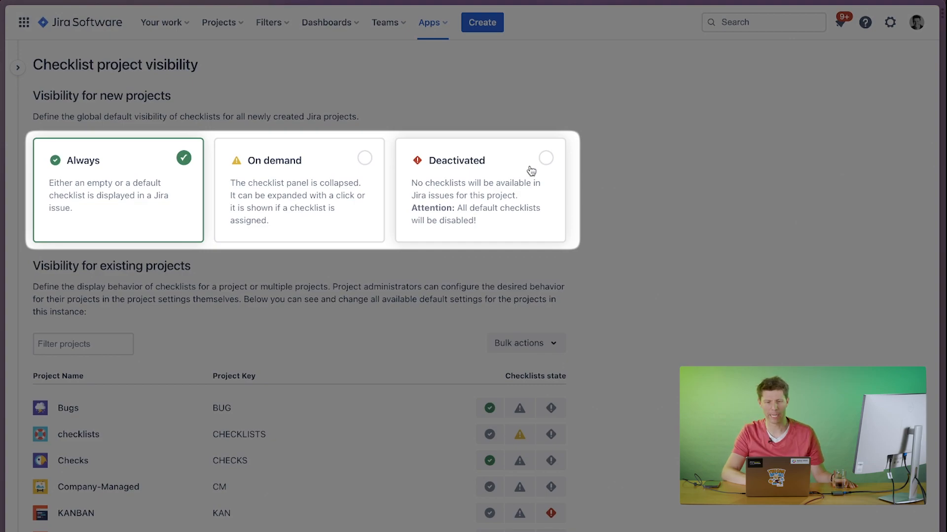
scroll(524, 321, down, 3)
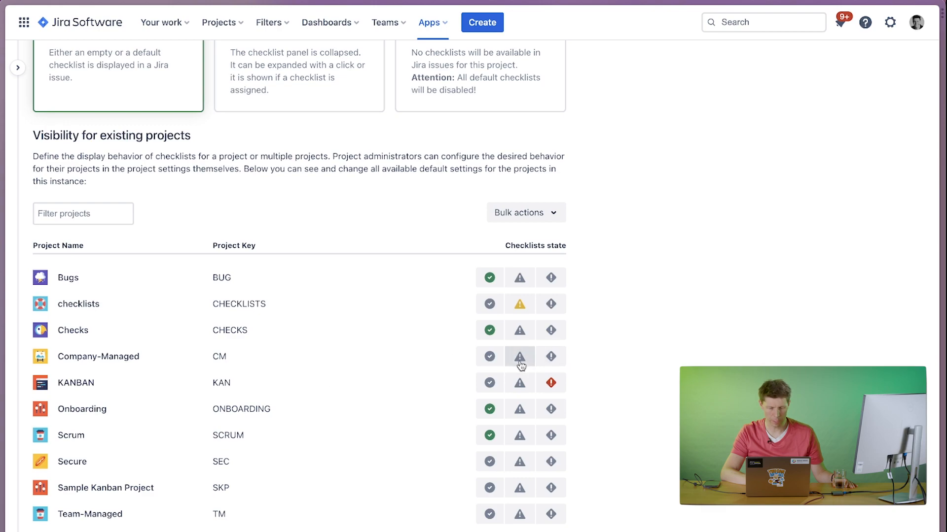
click(552, 358)
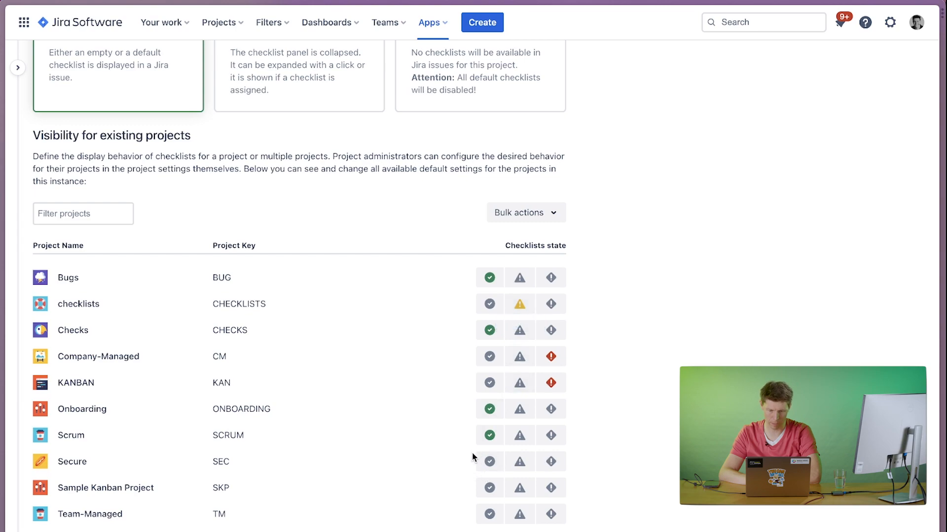
click(489, 462)
click(489, 488)
click(489, 515)
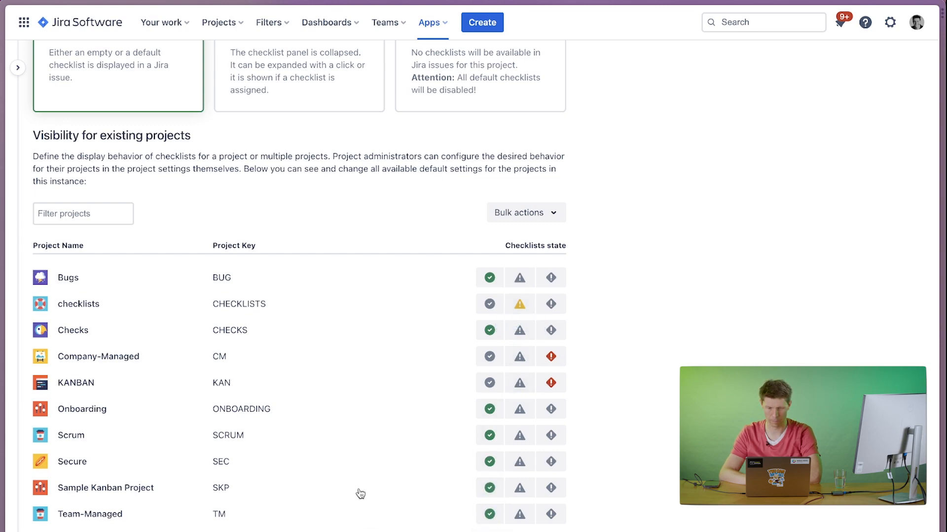
Go to Jira's app management and open the Checklists page of the checklist app from there.
scroll(357, 344, up, 3)
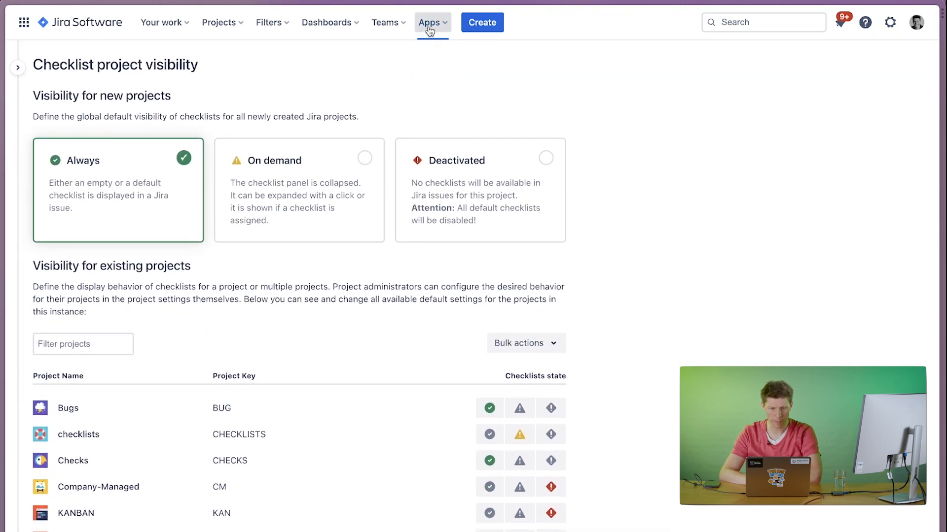
click(428, 25)
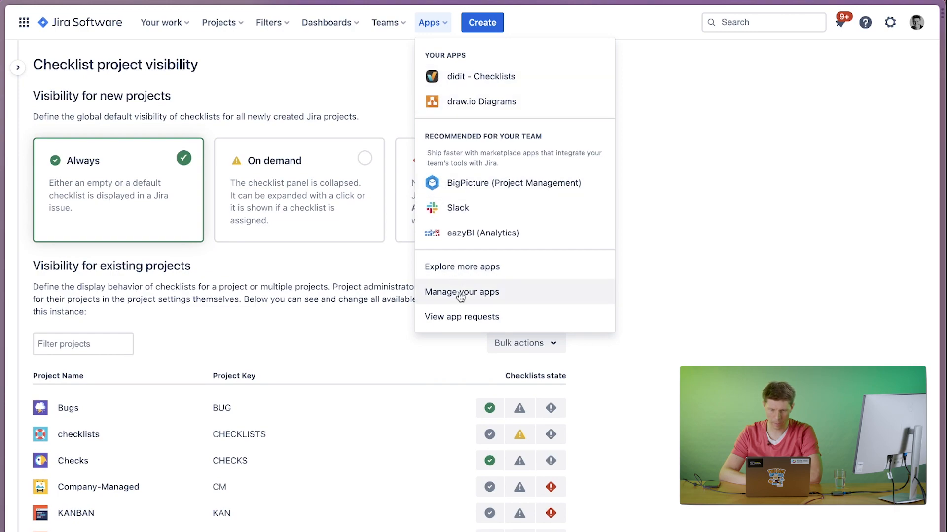
click(443, 296)
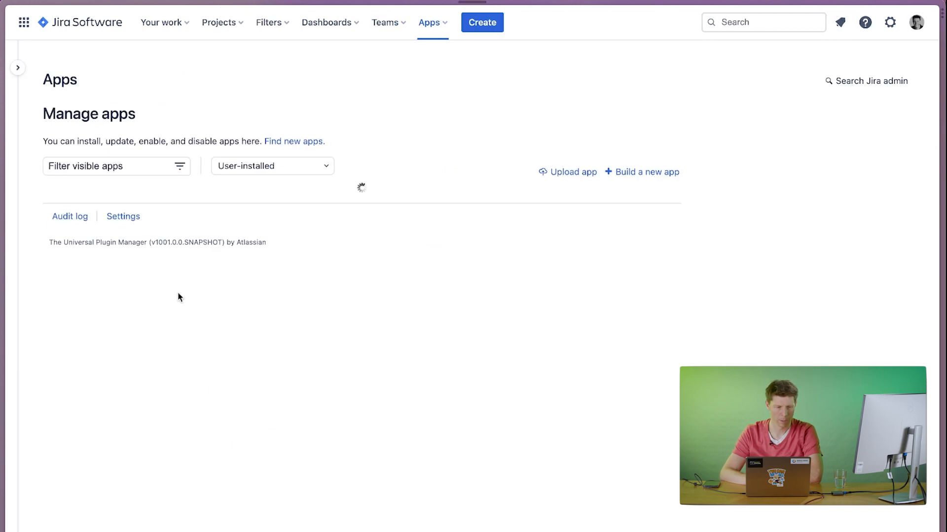
mouse_move(13, 77)
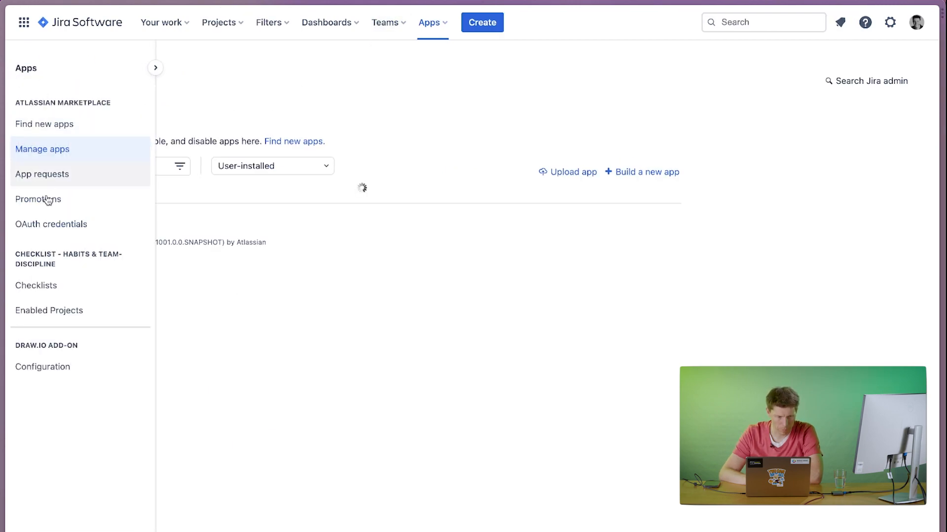
click(84, 290)
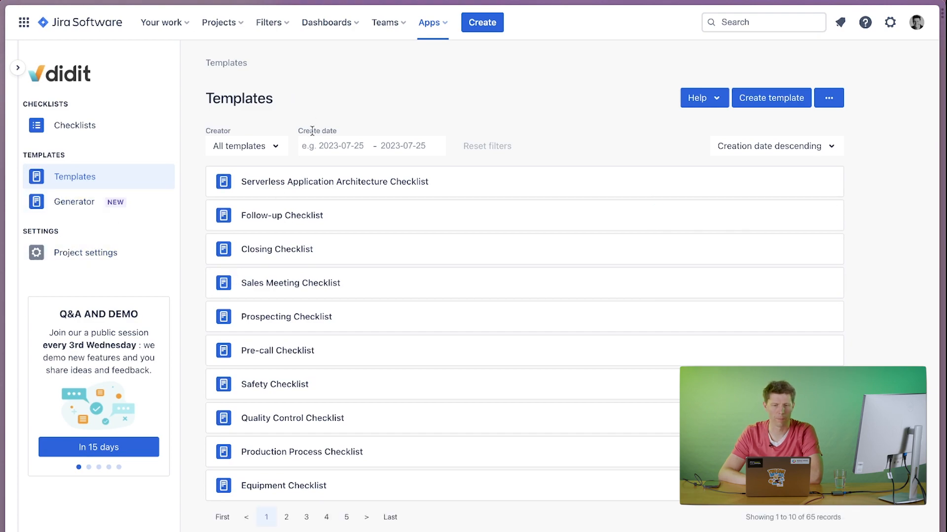
Open the Jira test site testingchecklists.atlassian.net in a new browser tab.
key(super+t)
text(testingchecklists.atlassian.net)
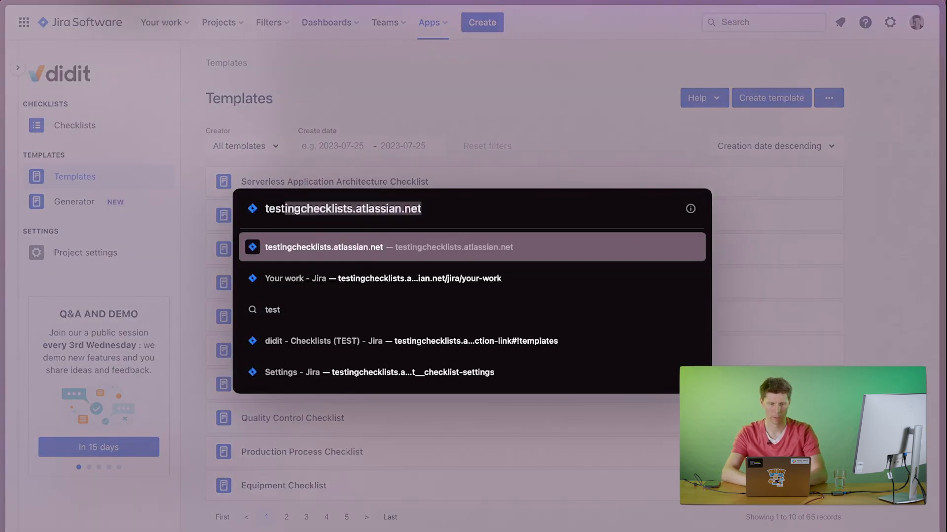
key(Return)
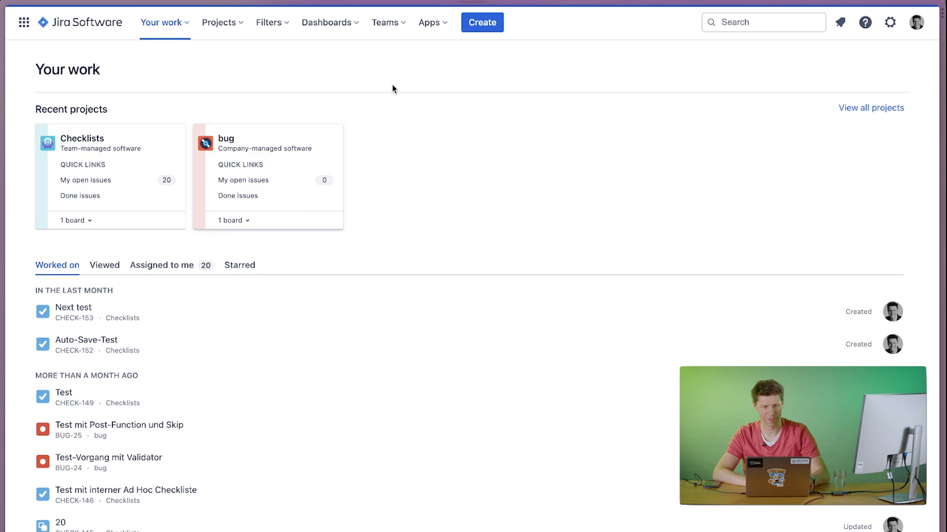
Open the didit - Checklists (TEST) settings to view the option for enabling checklist generation with AI.
click(432, 25)
click(446, 76)
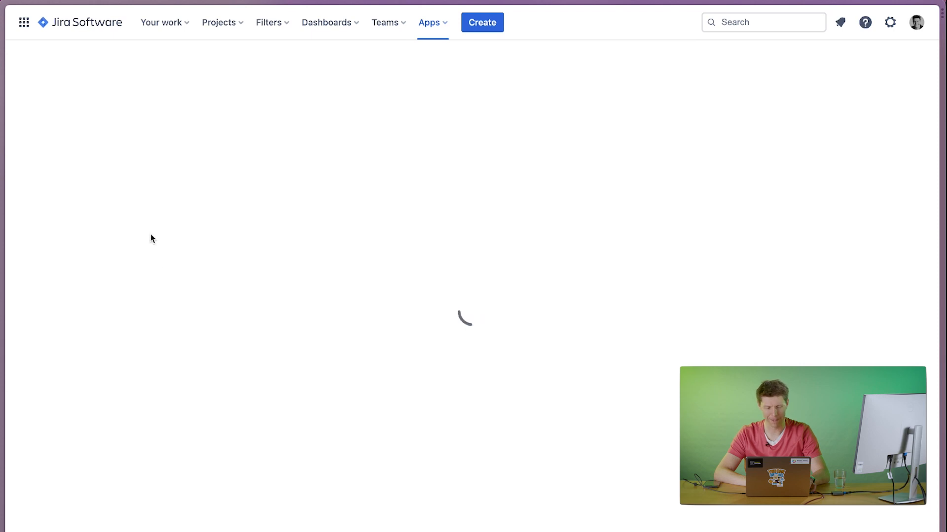
click(67, 252)
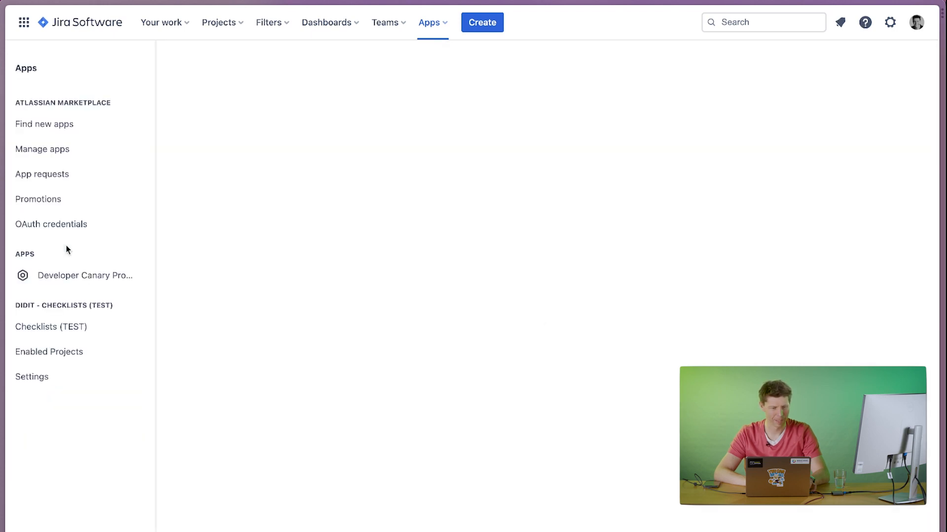
click(38, 376)
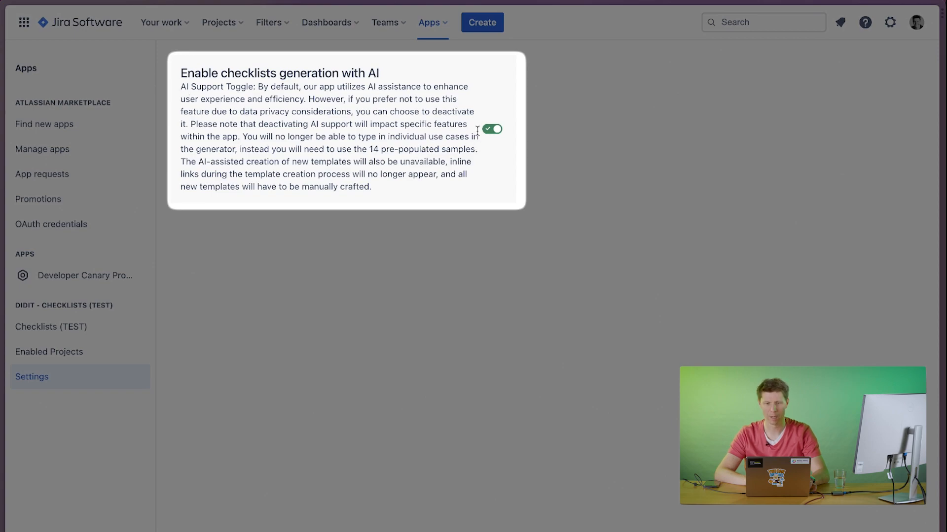
Switch the setting for checklist generation with AI off and back on.
click(493, 129)
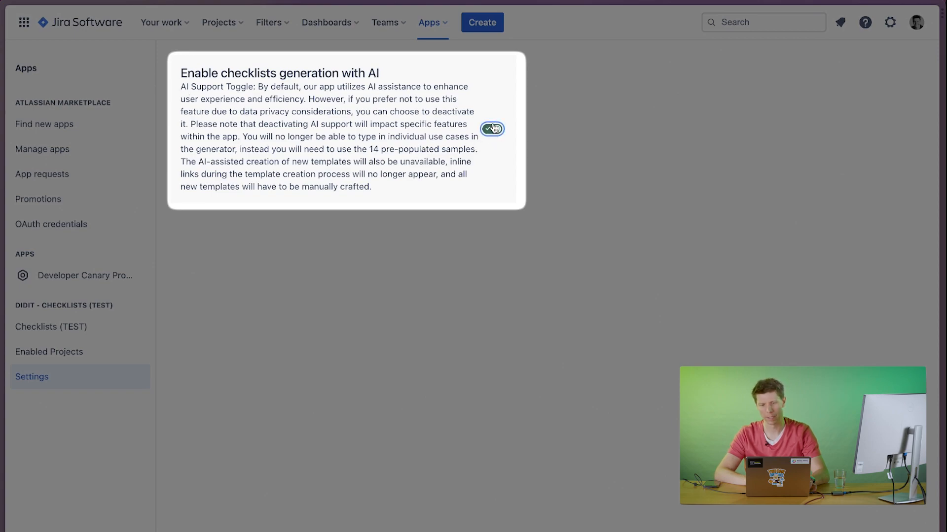
click(493, 130)
click(493, 130)
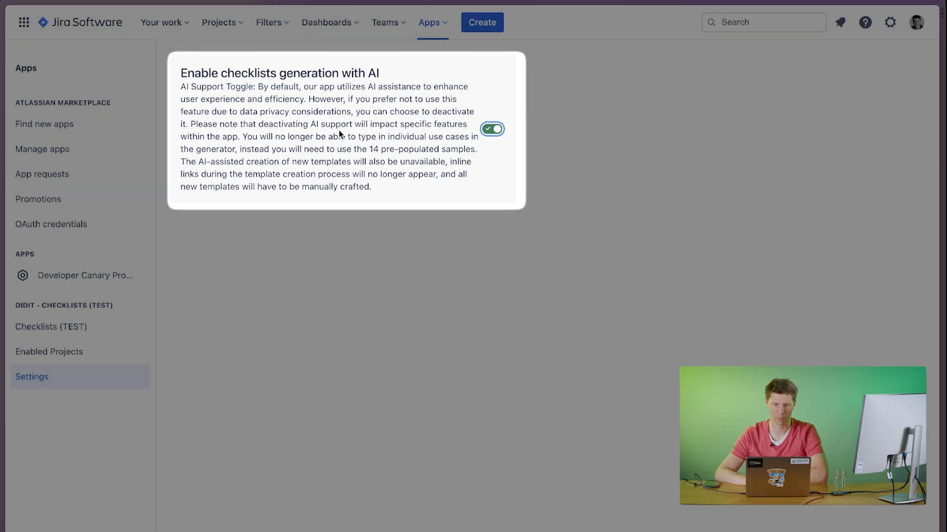
In the didit - Checklists browser tab, view the AI generation option of a new template and the custom use case entry in the template generator.
mouse_move(1, 30)
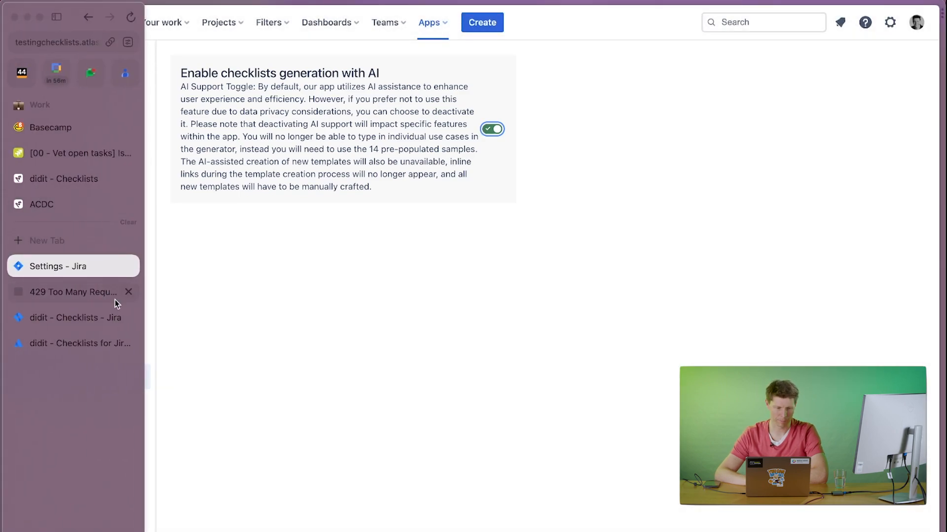
click(73, 319)
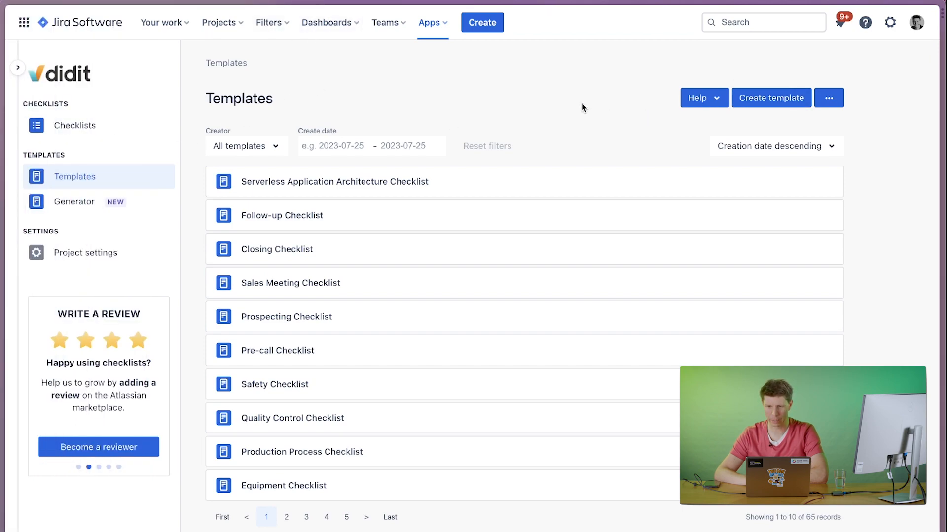
click(775, 98)
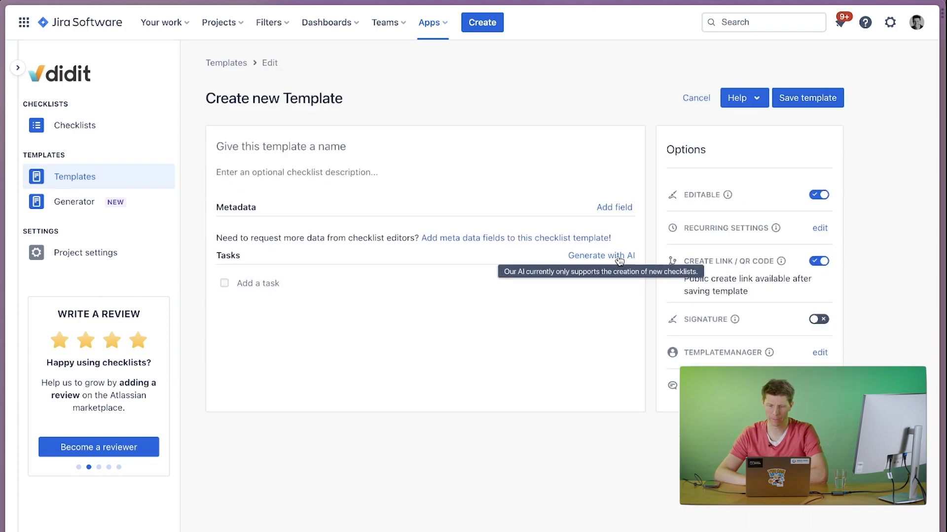
click(91, 201)
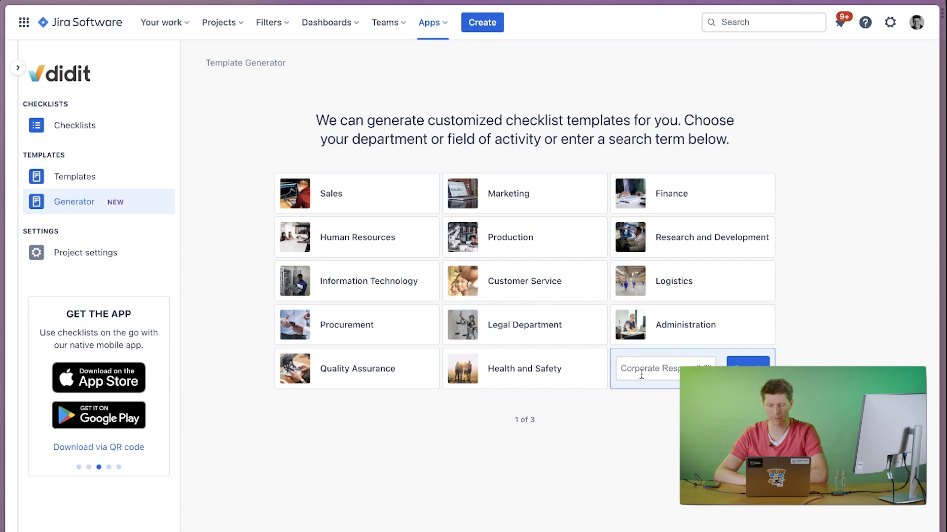
Start a new checklist template from the templates overview and name it "Sales call checklist".
click(78, 182)
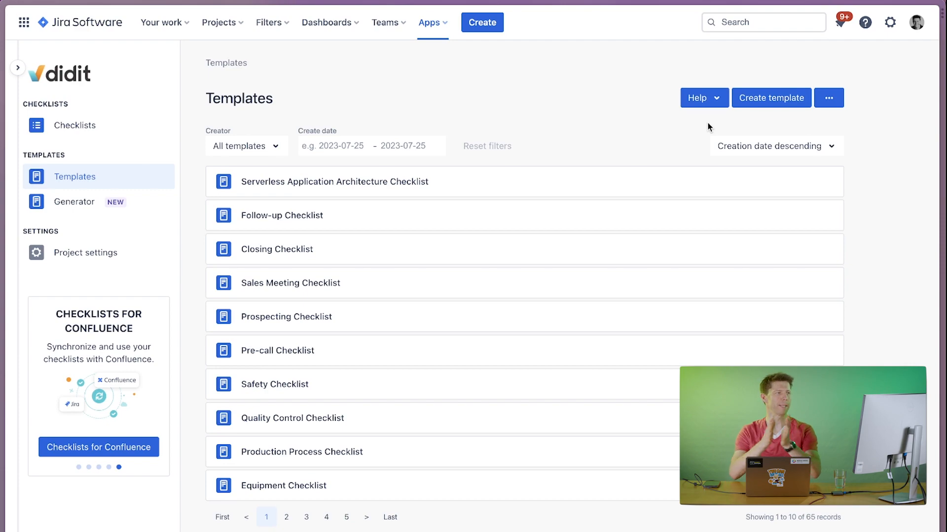
click(772, 98)
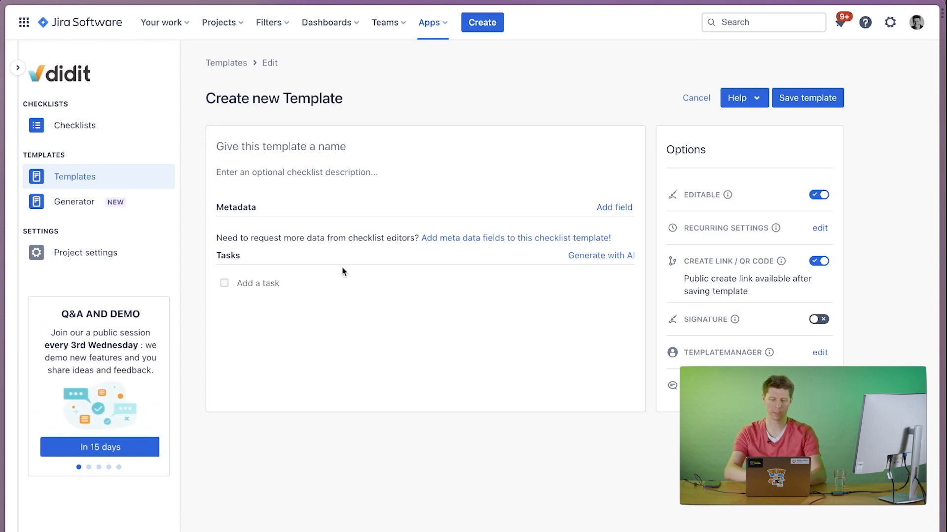
text(Sela)
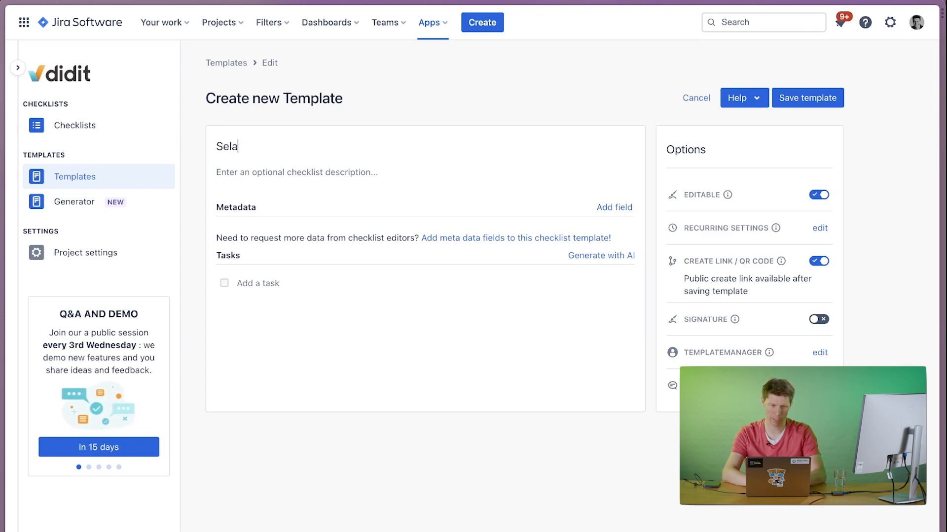
text(s ca)
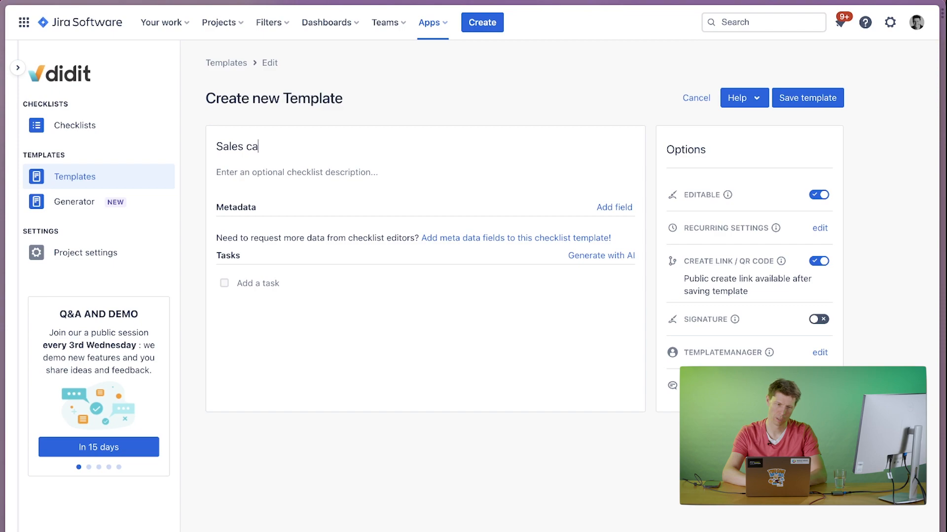
text(ll checklist)
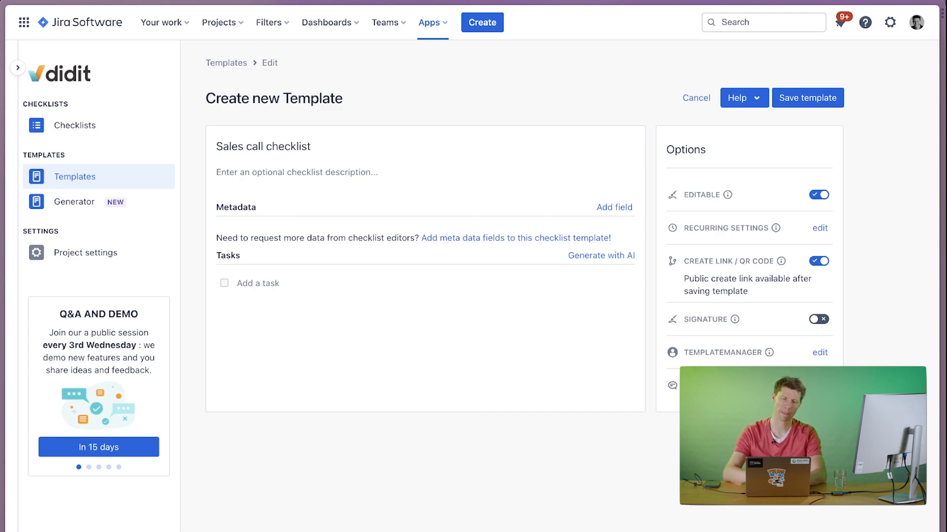
click(280, 176)
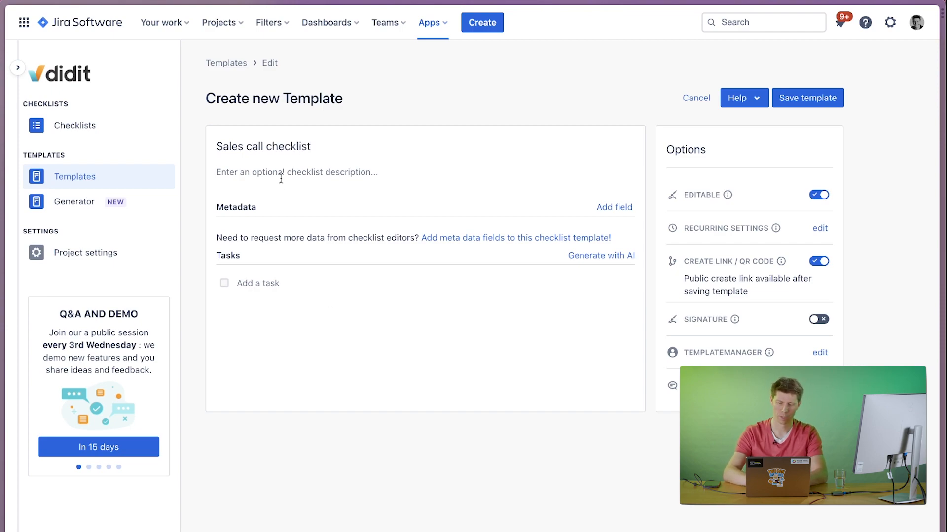
text(Use this to)
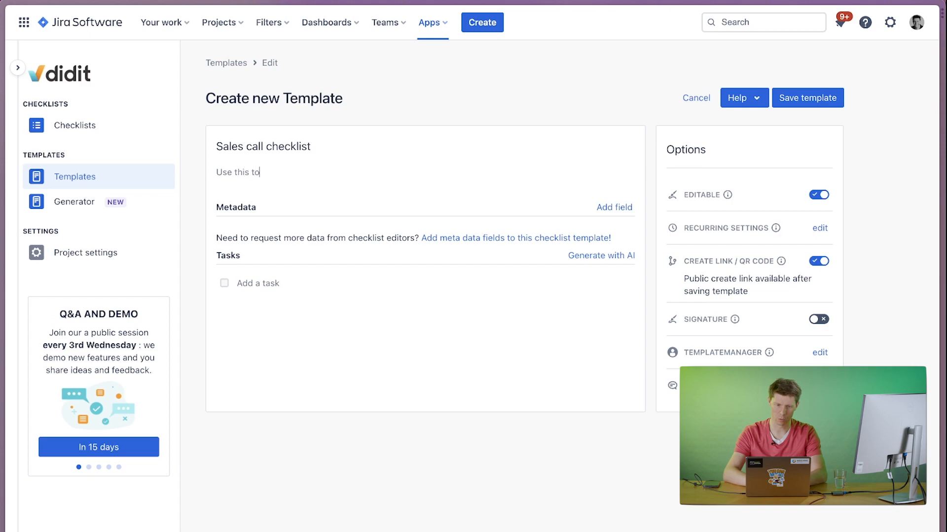
text( prepare and )
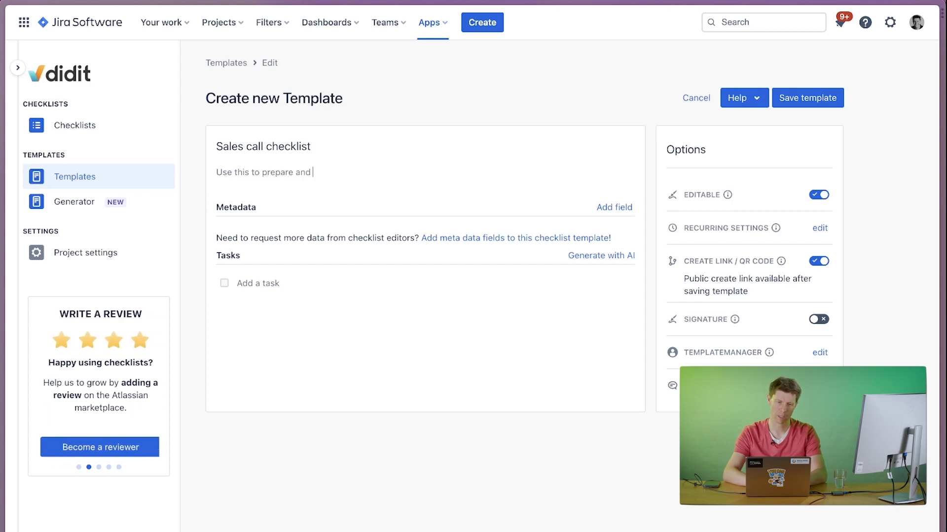
text(go th)
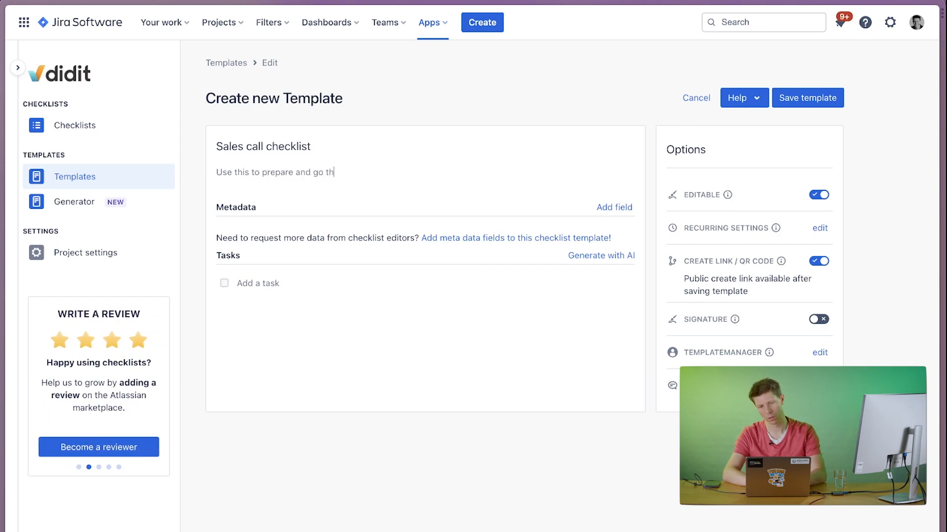
text(rough a sales)
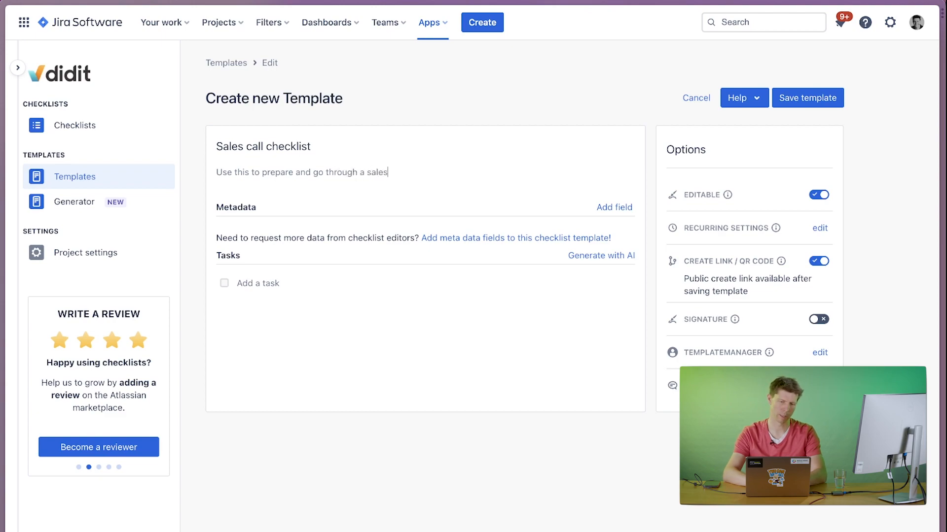
text( call professio)
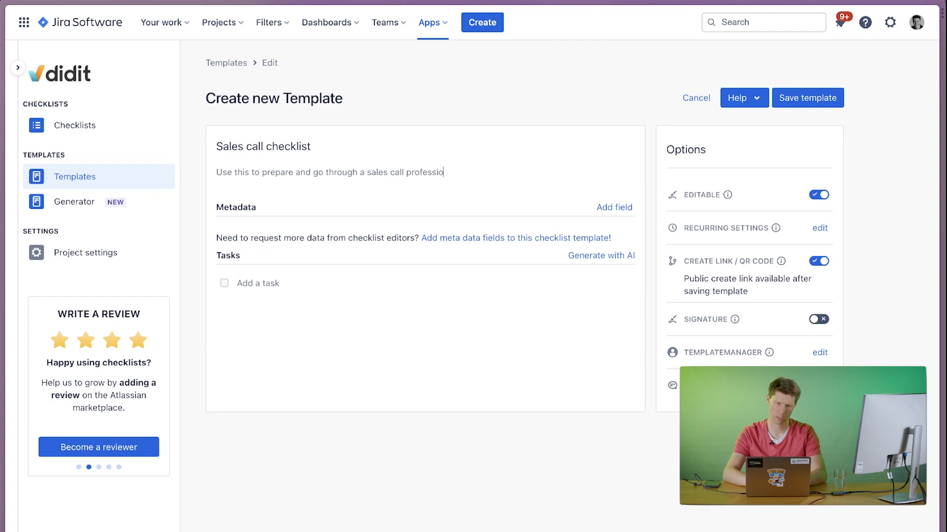
text(nally. S)
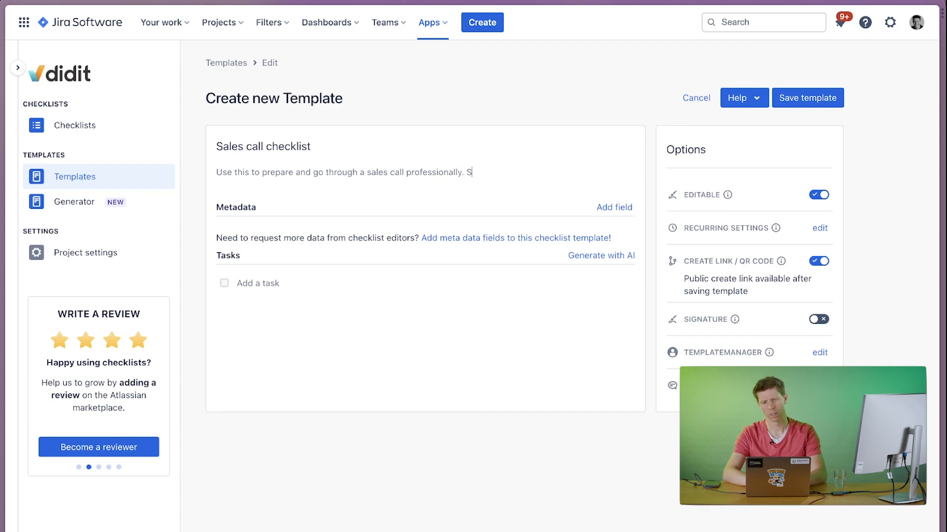
text(ee als)
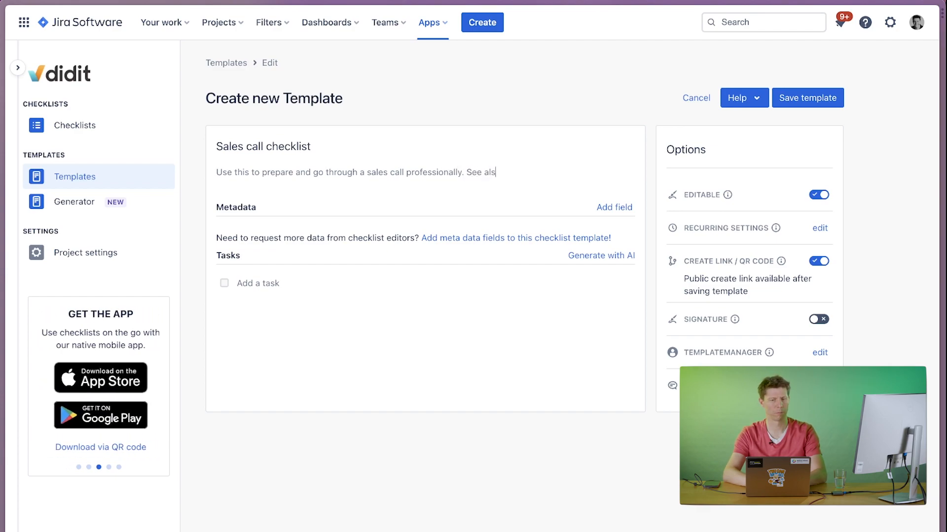
text(o: https:)
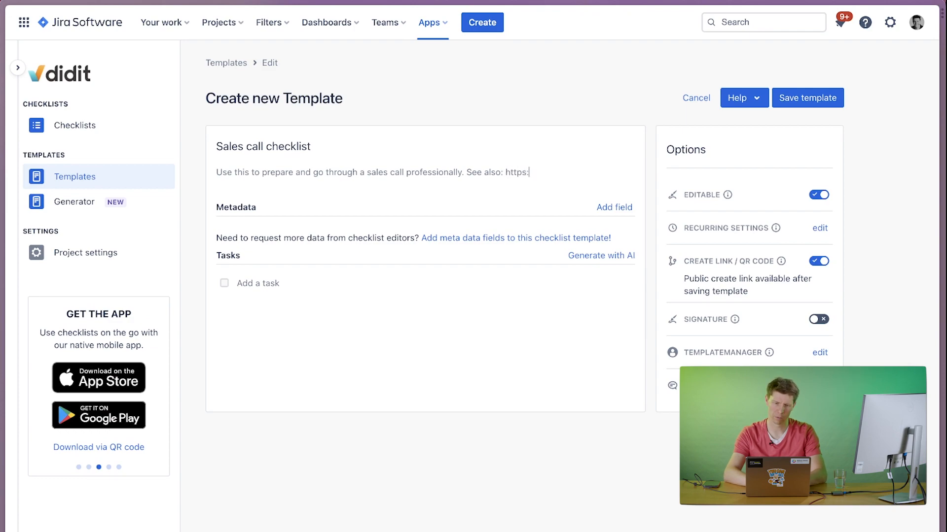
text(//)
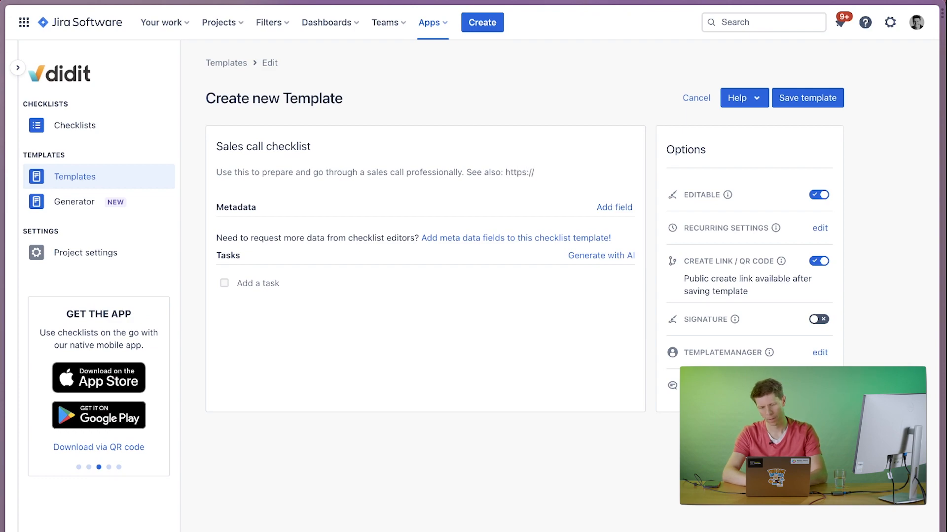
text(ourwi)
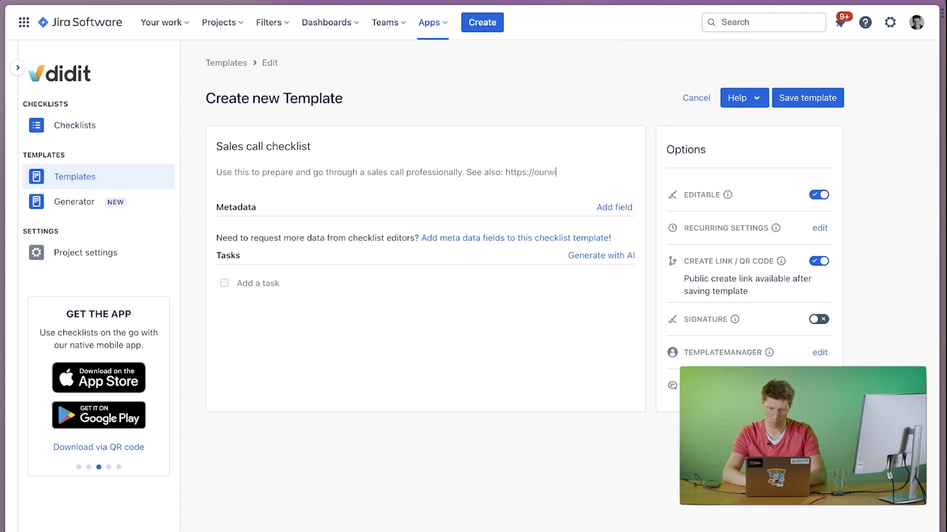
text(ki.atlassian.co)
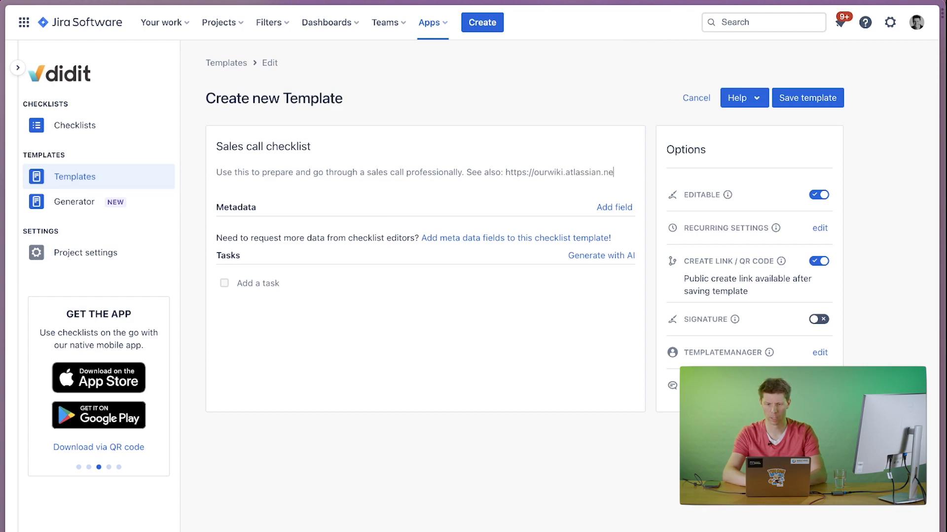
text(t/)
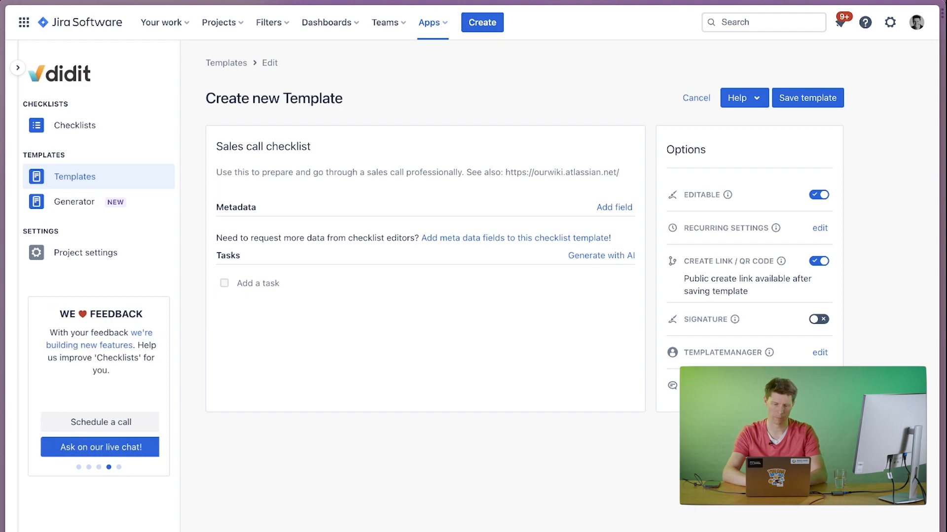
text(abc)
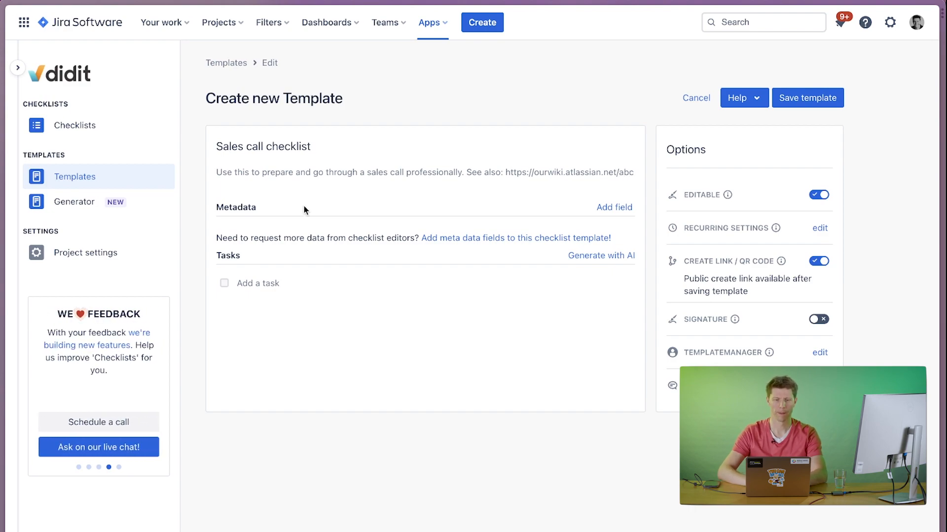
Add a metadata field labelled "Customer name" with the placeholder "Please use the same names as in our CRM" to the template.
click(611, 206)
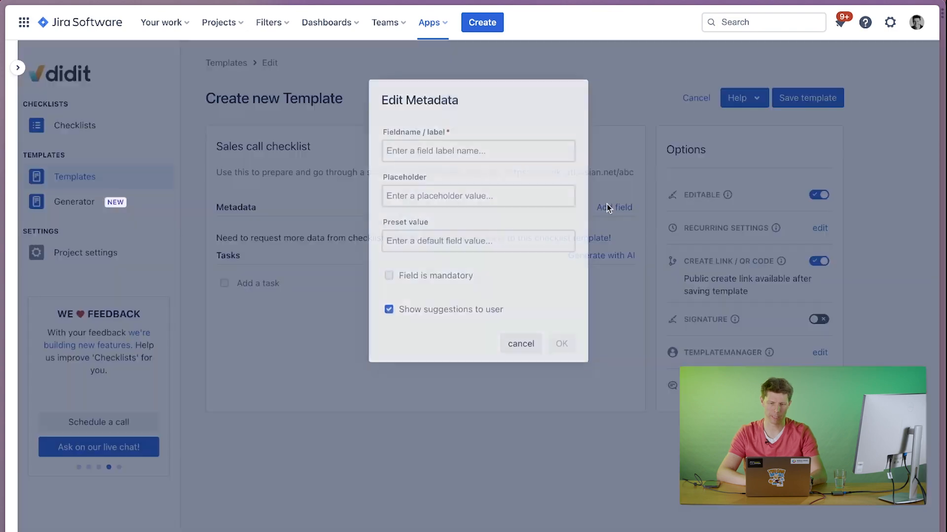
click(395, 151)
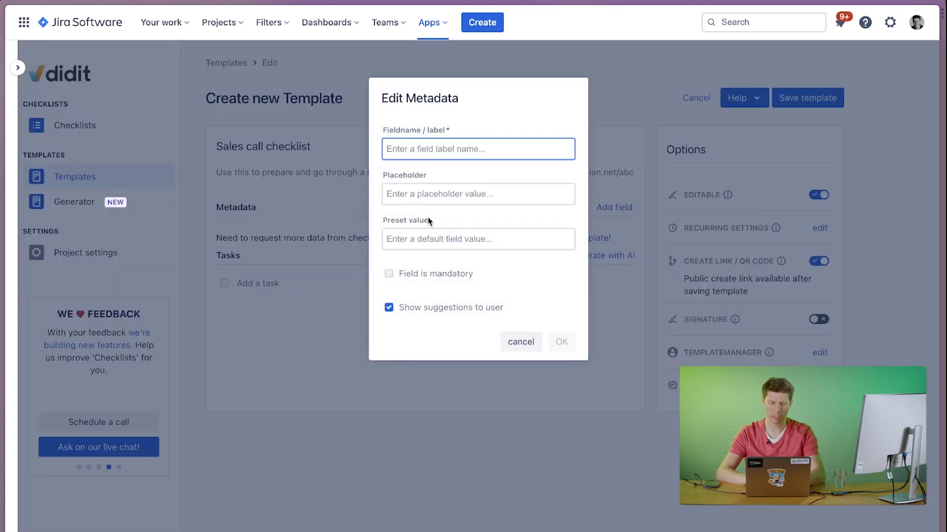
text(Customer)
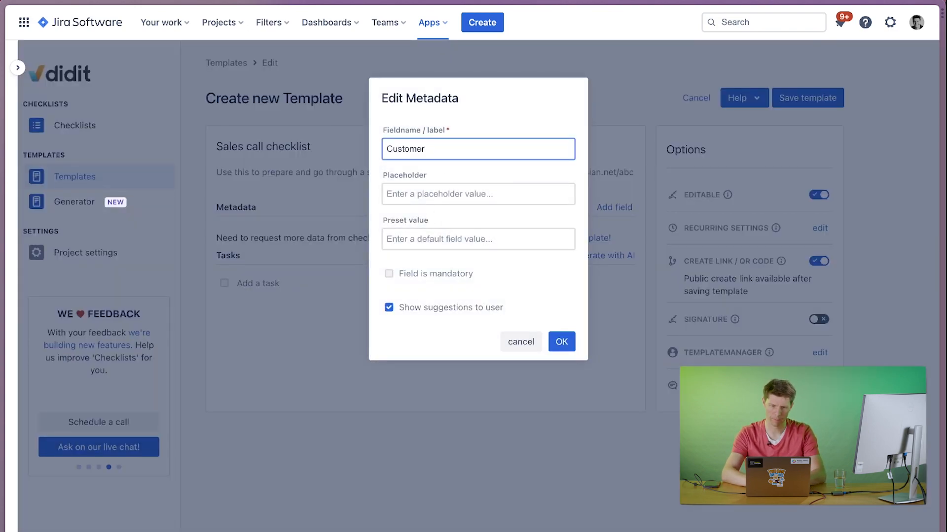
text( name)
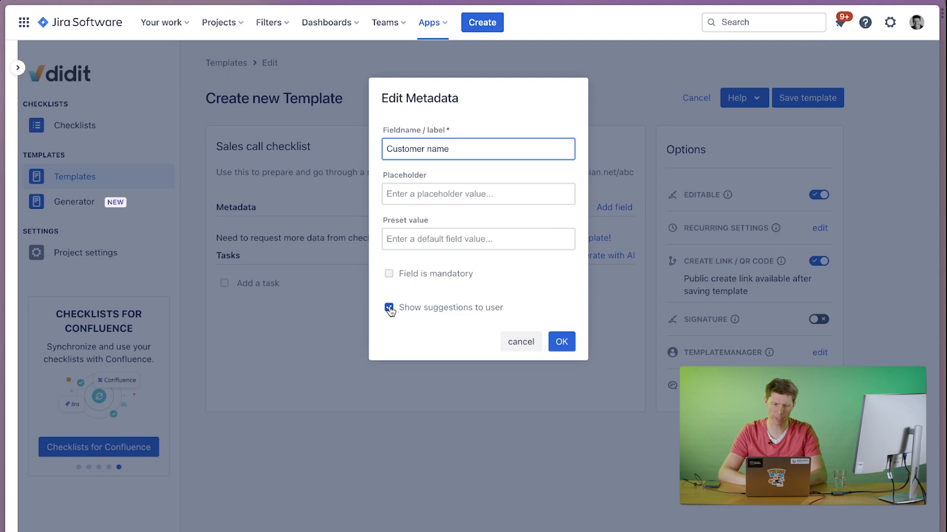
click(397, 194)
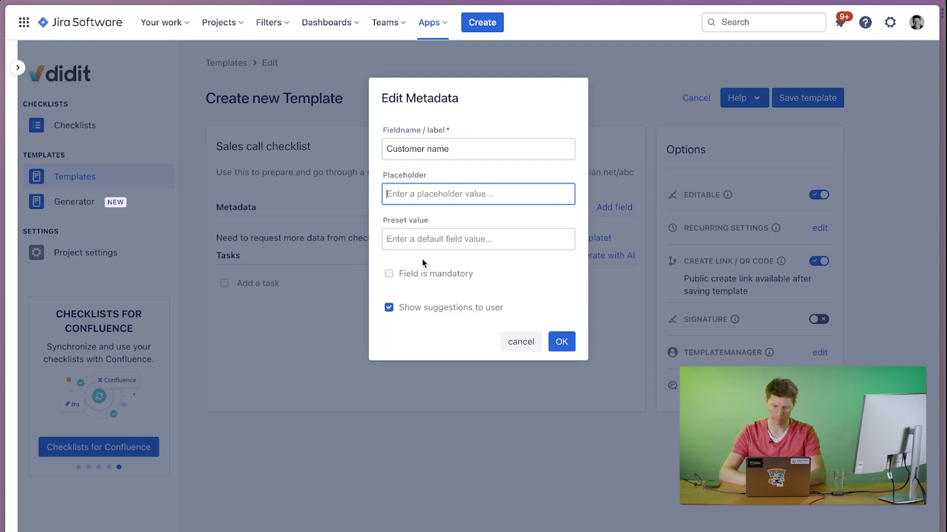
text(Please )
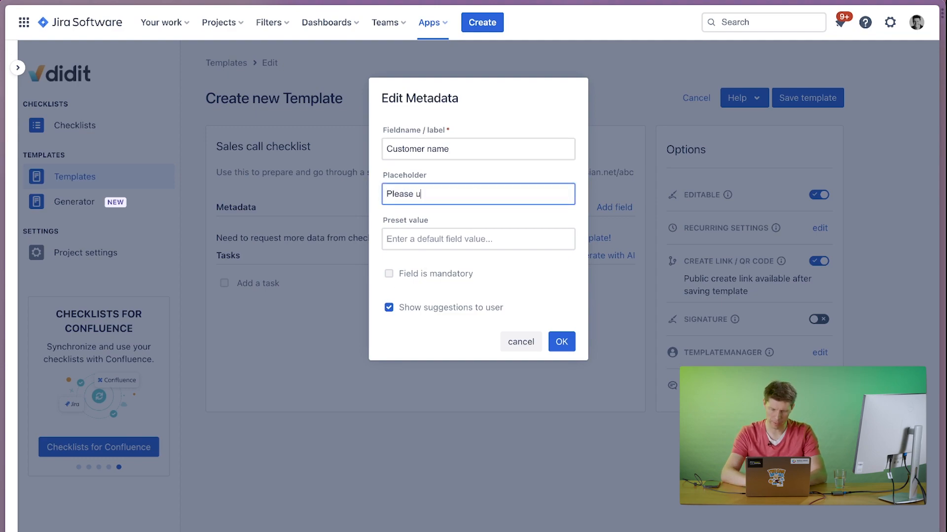
text(use the same n)
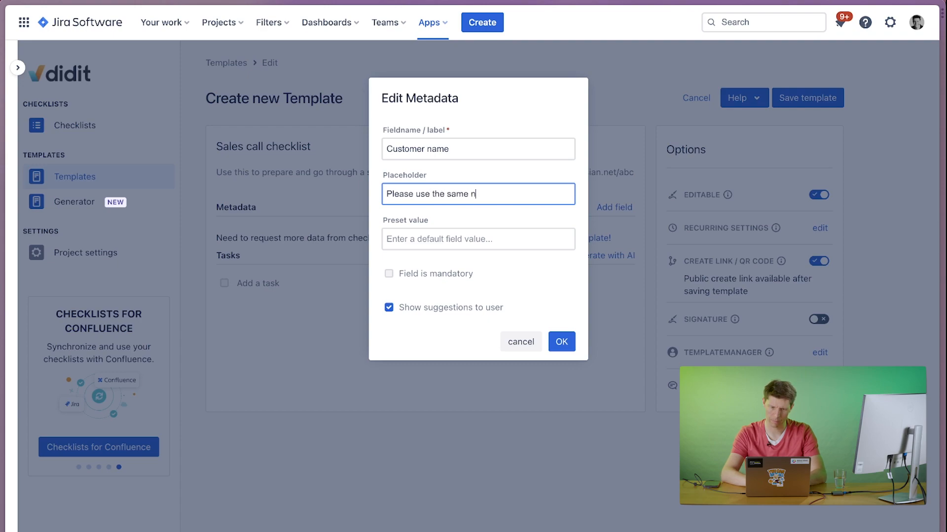
text(ames as )
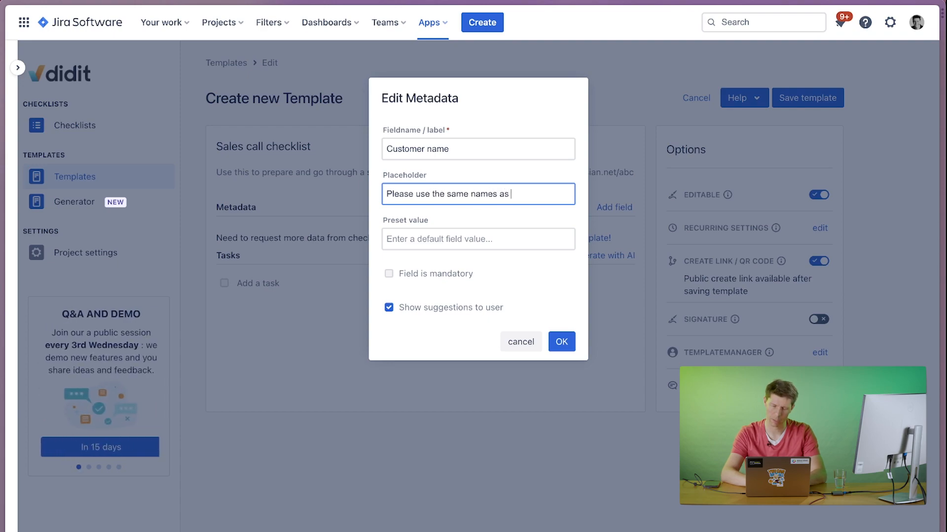
text(in our CRM)
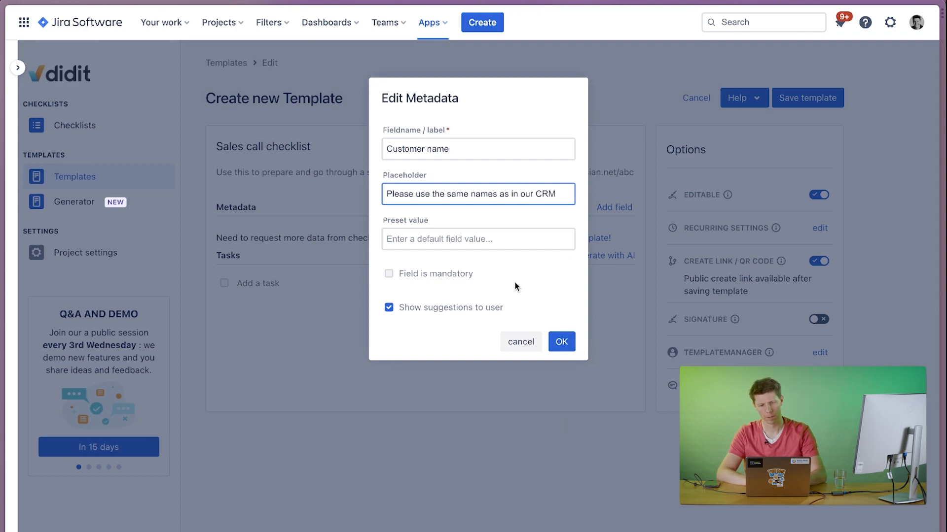
click(559, 345)
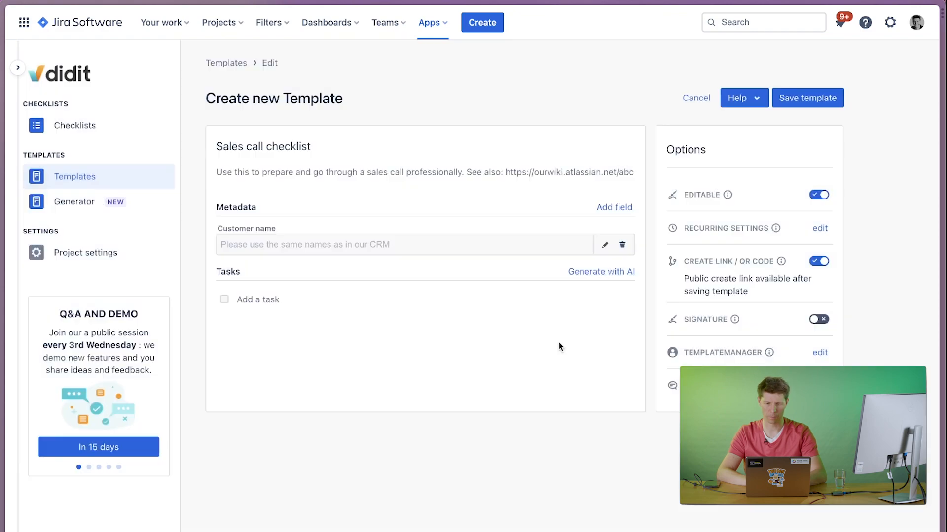
Add a mandatory metadata field labelled "Sales rep" with the placeholder "Enter your username" to the template.
click(616, 208)
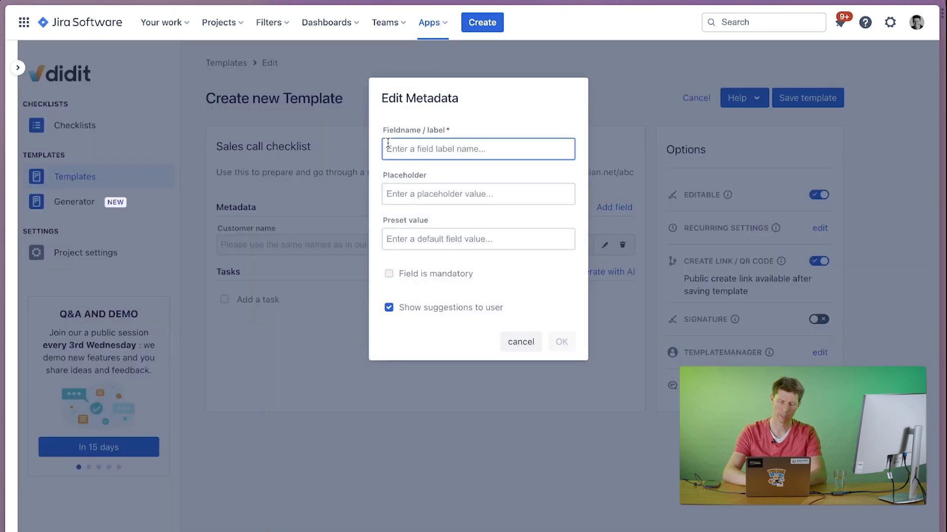
text(Sales rep)
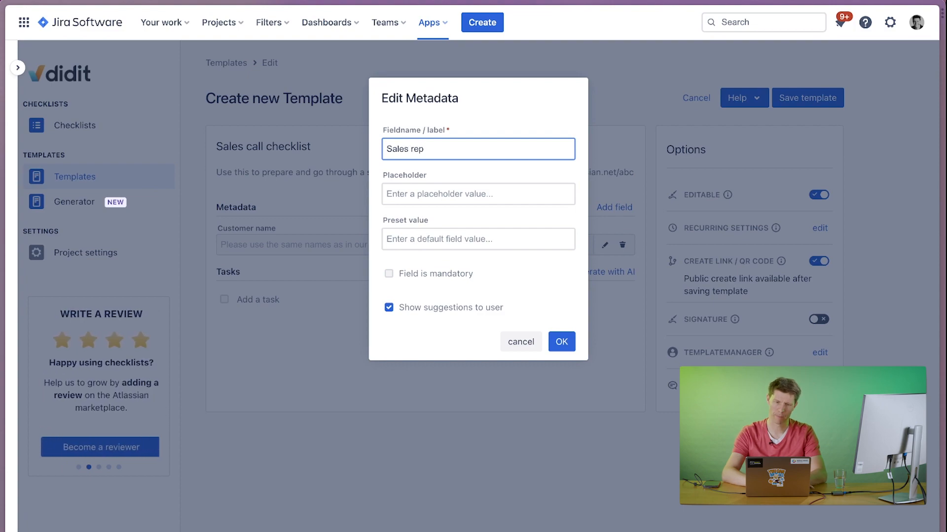
key(Tab)
text(Ent)
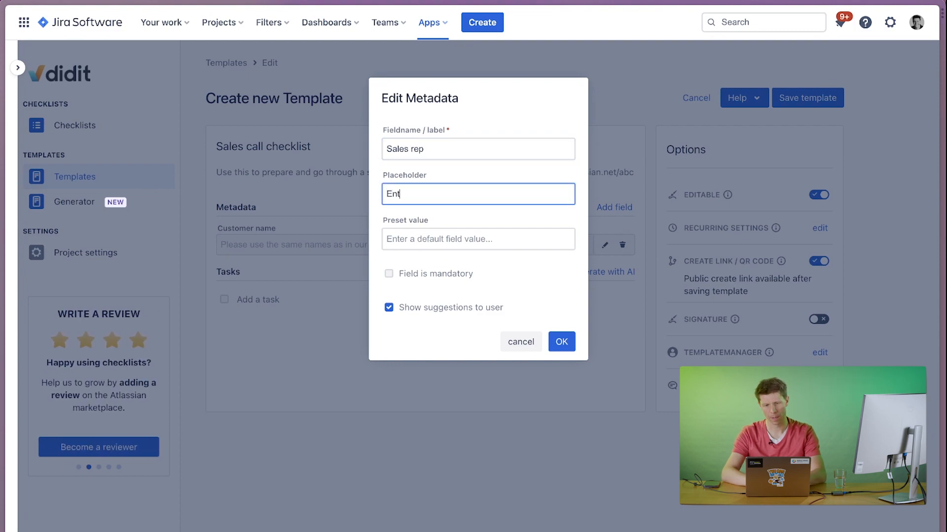
text(er your username)
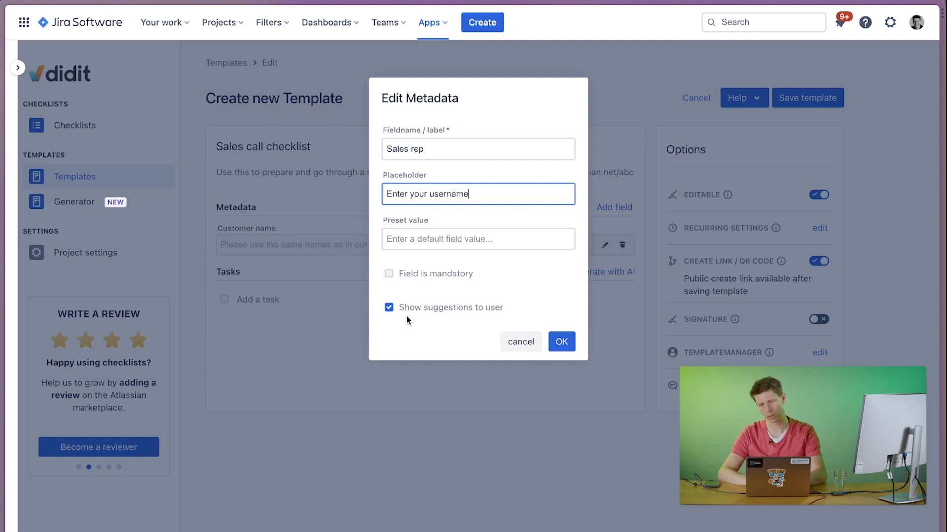
click(388, 278)
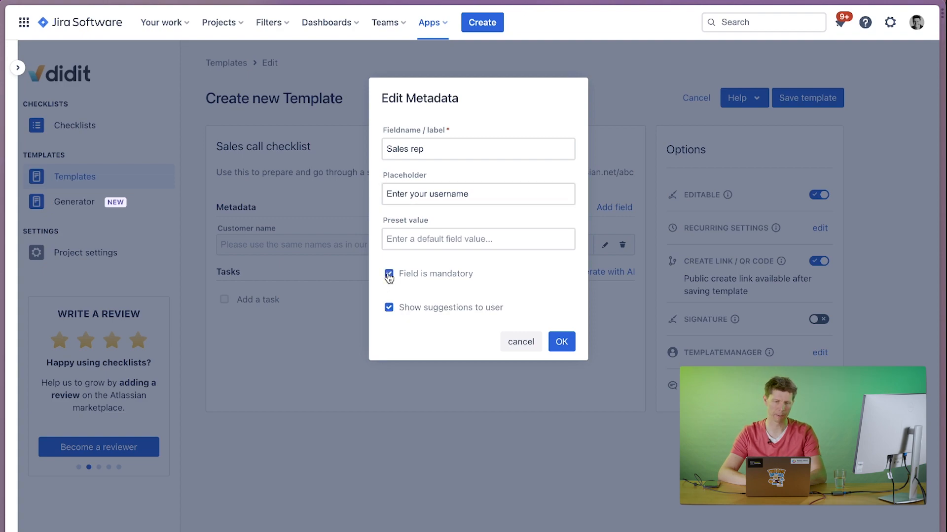
click(557, 345)
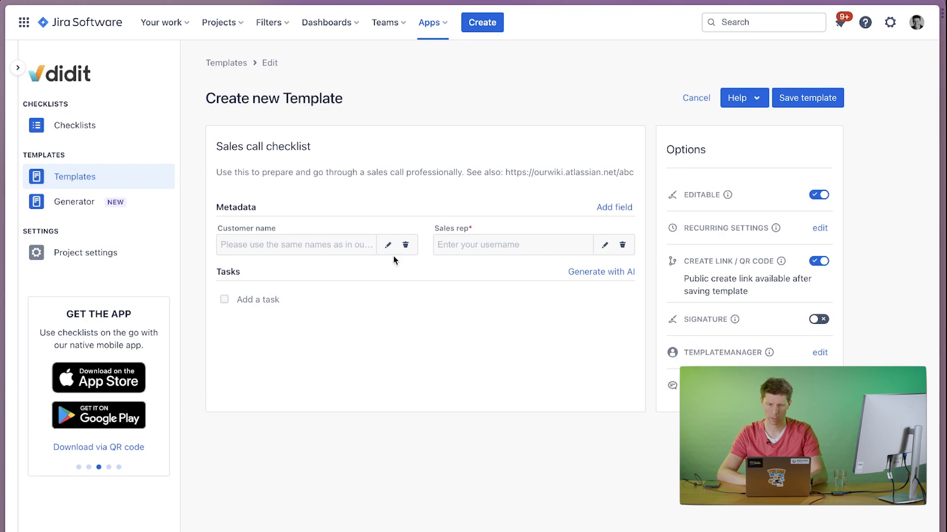
Make the "Customer name" metadata field mandatory.
click(388, 245)
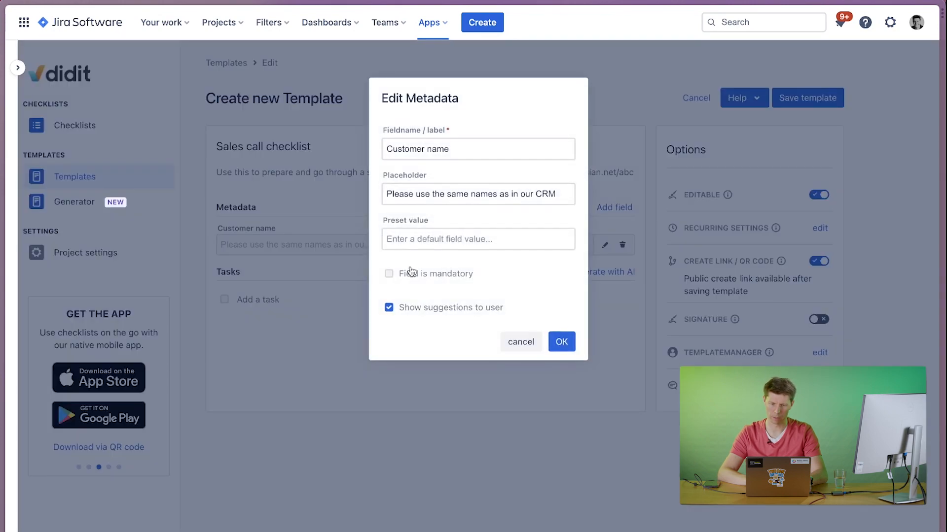
click(417, 278)
click(560, 341)
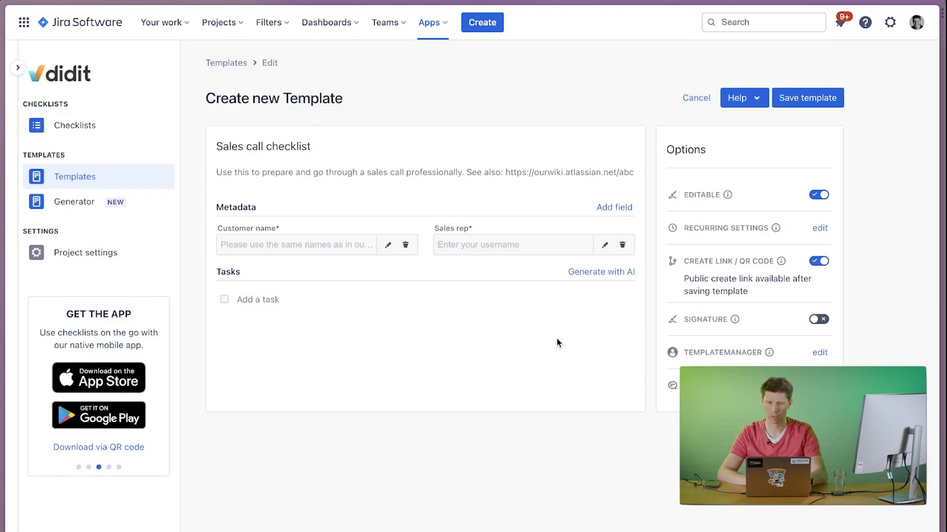
Add the first task "Look up what type of business model the customer has." to the template.
click(250, 300)
text(Look)
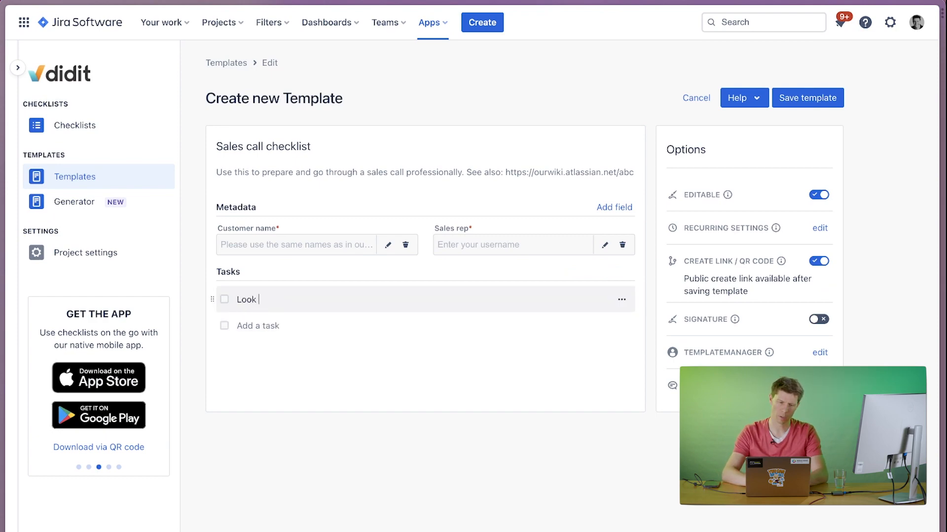
text( up what )
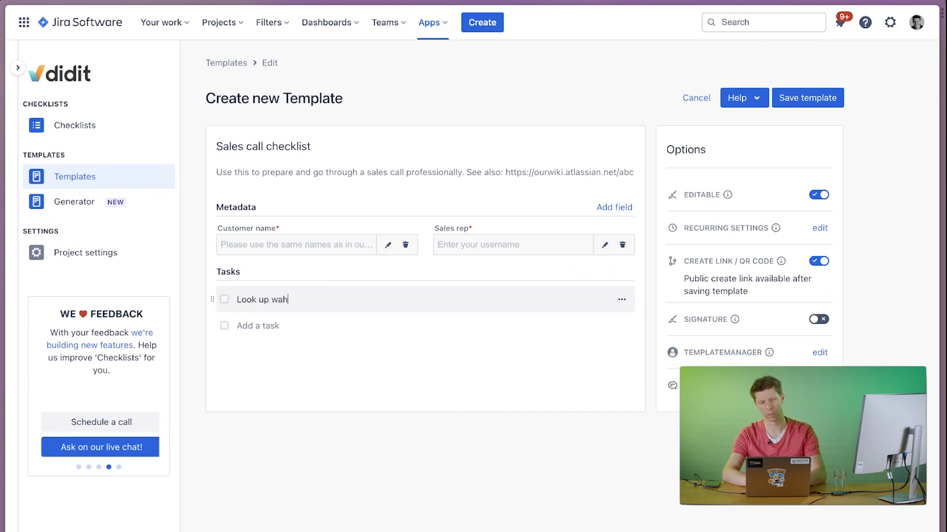
text(typ )
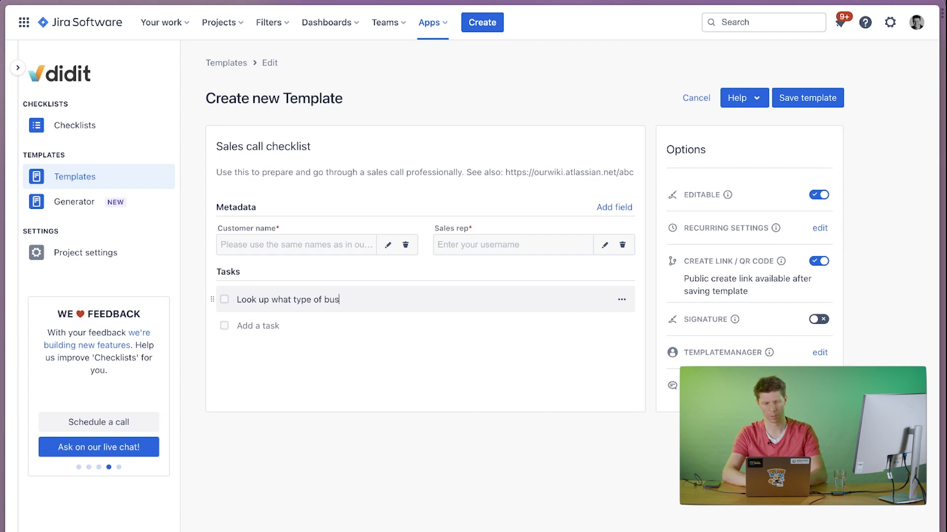
text(of business model )
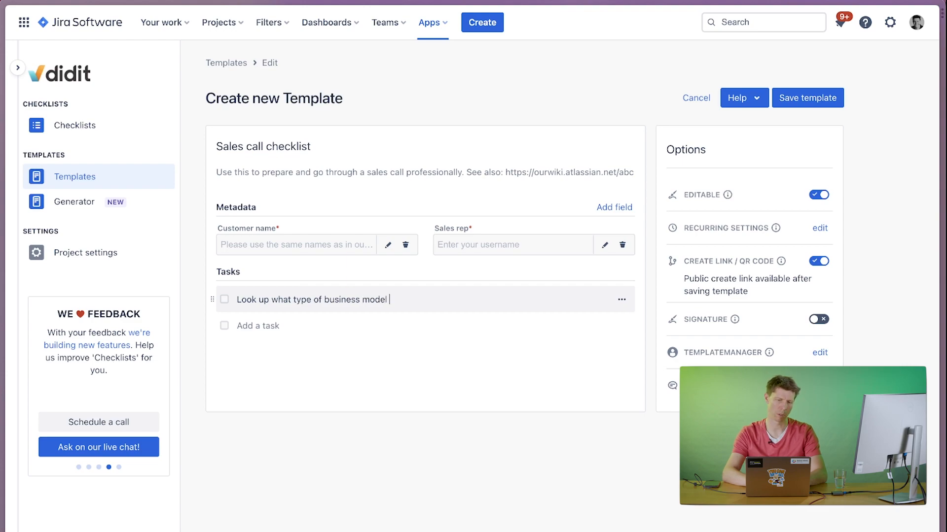
text(the cust)
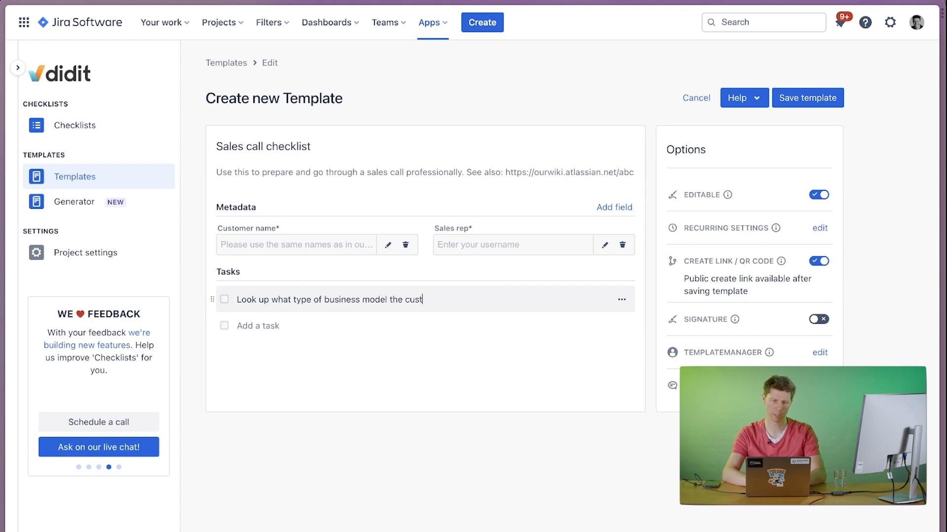
text(omer has.)
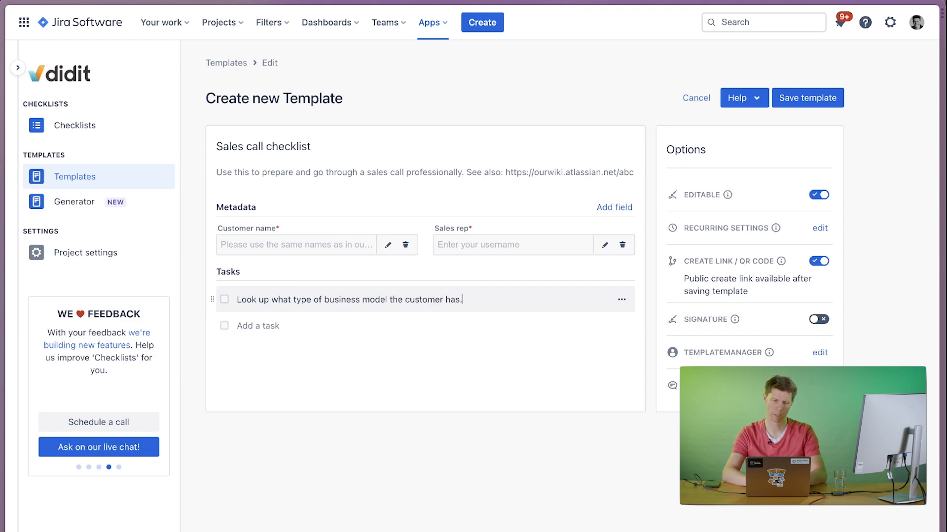
text(Chec)
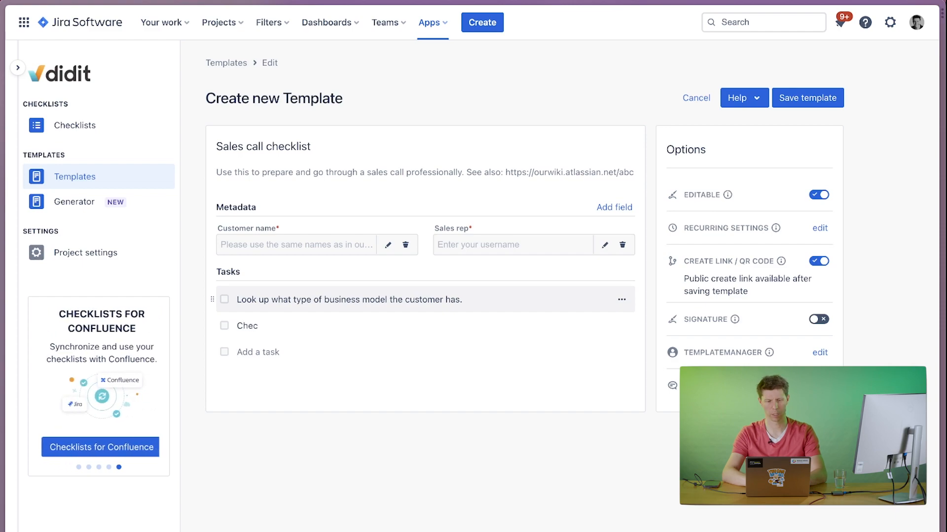
text(k CRM)
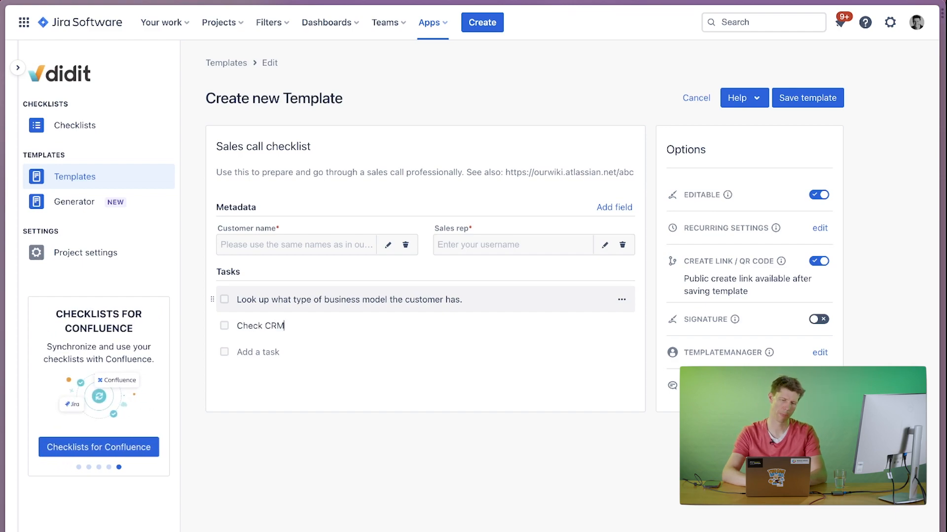
text( on )
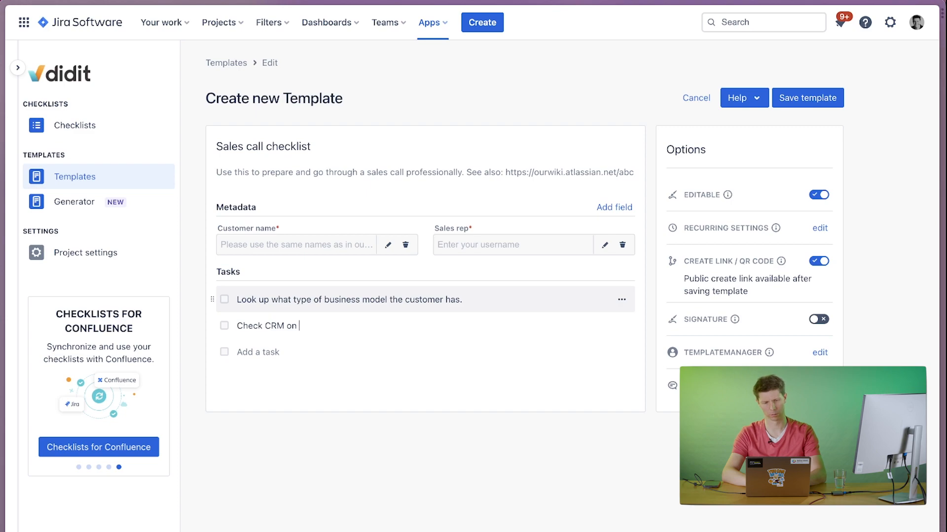
text(rec)
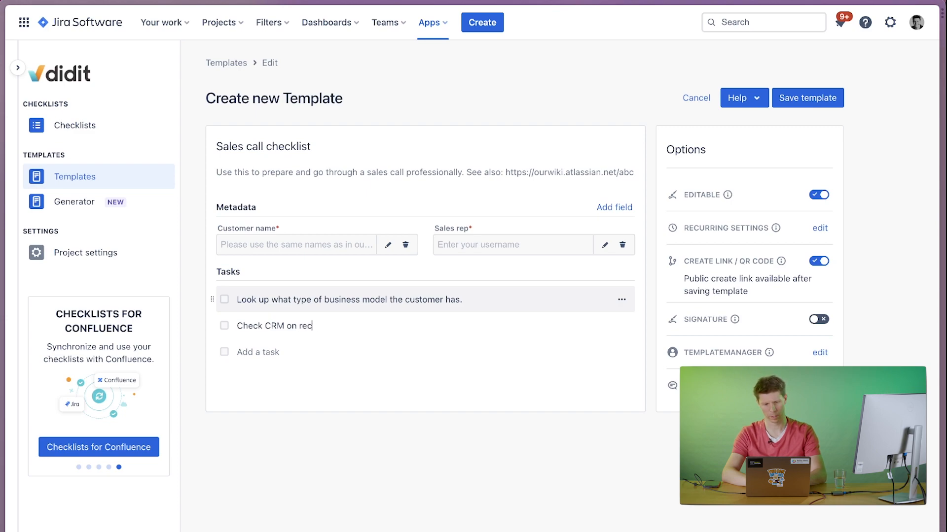
text(ent activit)
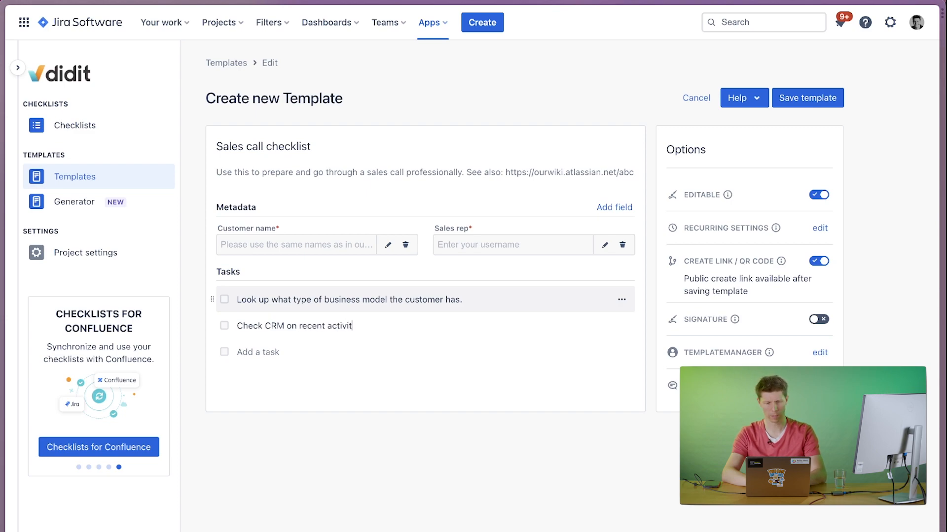
text(y with the customer)
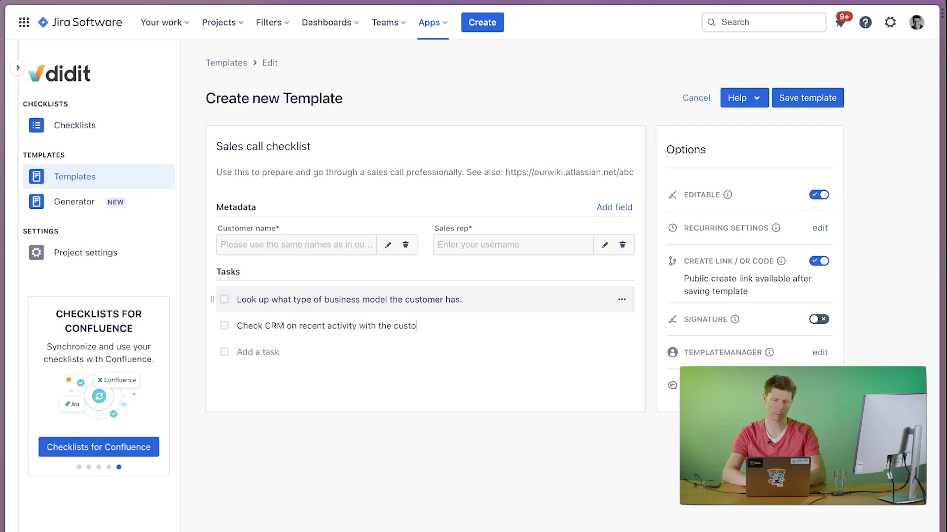
Add a second task reading "Check CRM on recent activity with the customer".
key(Return)
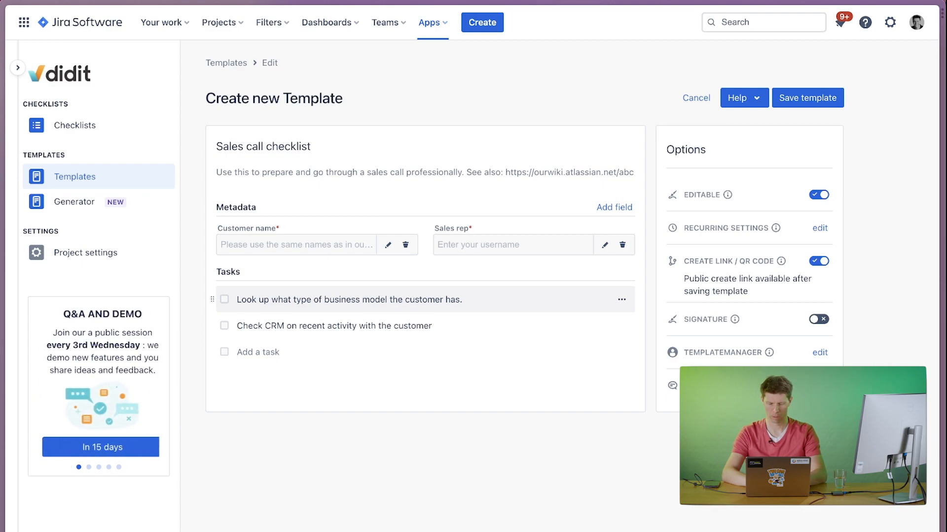
Add a third task reading "Read through the requirements we know and prepare to offer some solutions.".
text(Read )
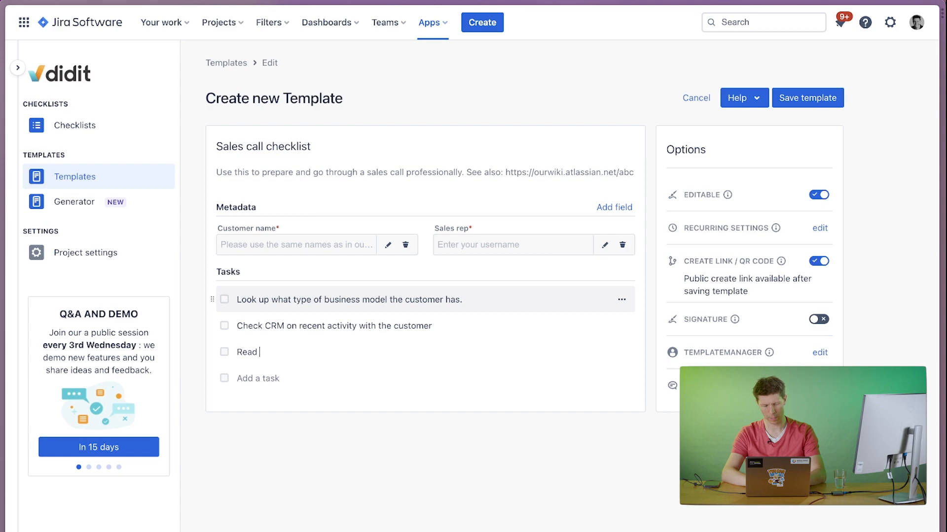
text(through )
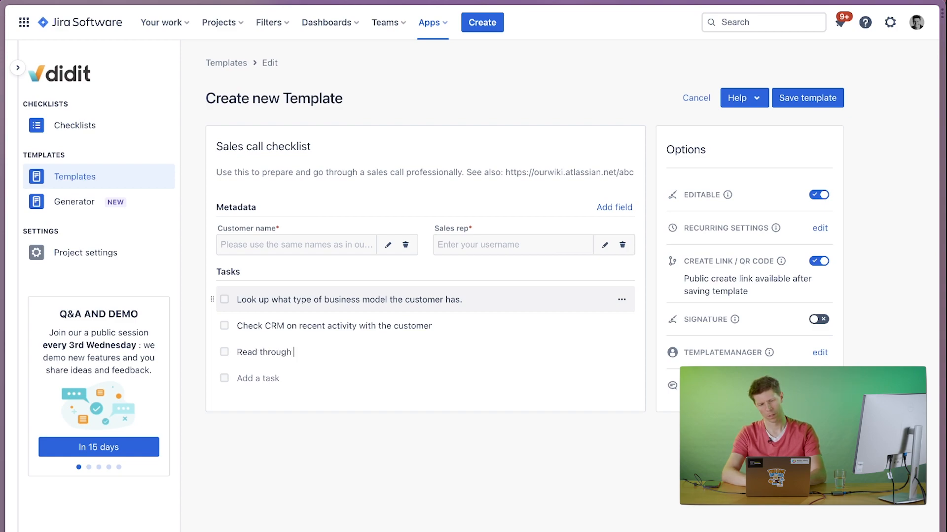
text(the requie)
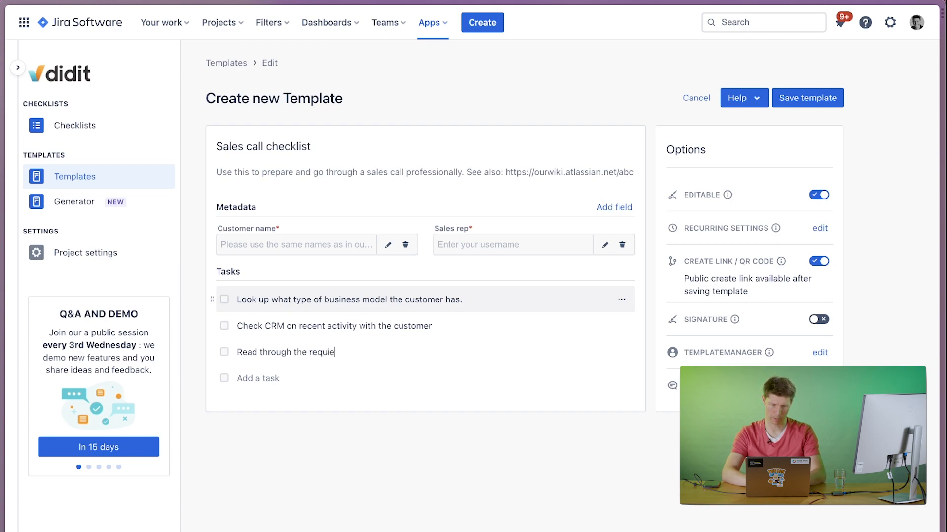
text(rem)
key(BackSpace)
key(BackSpace)
key(BackSpace)
key(BackSpace)
text(remen)
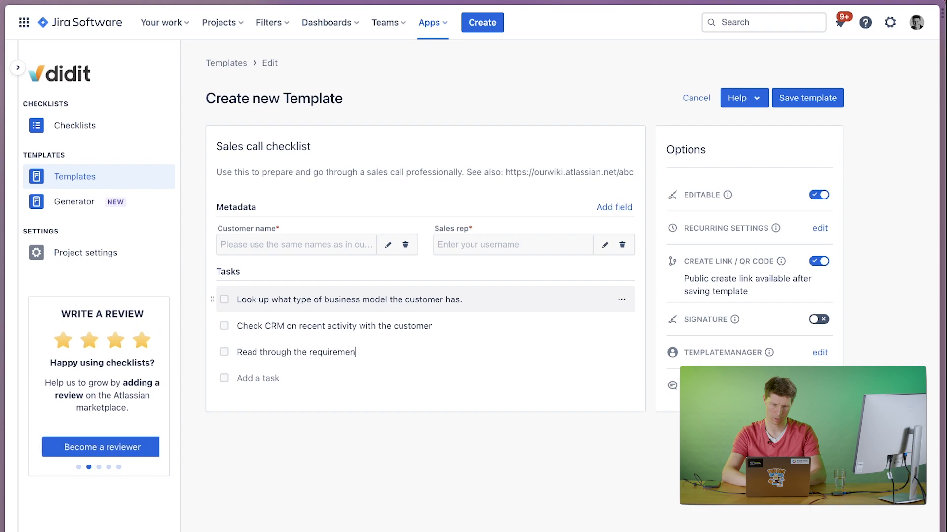
text(ss we kn)
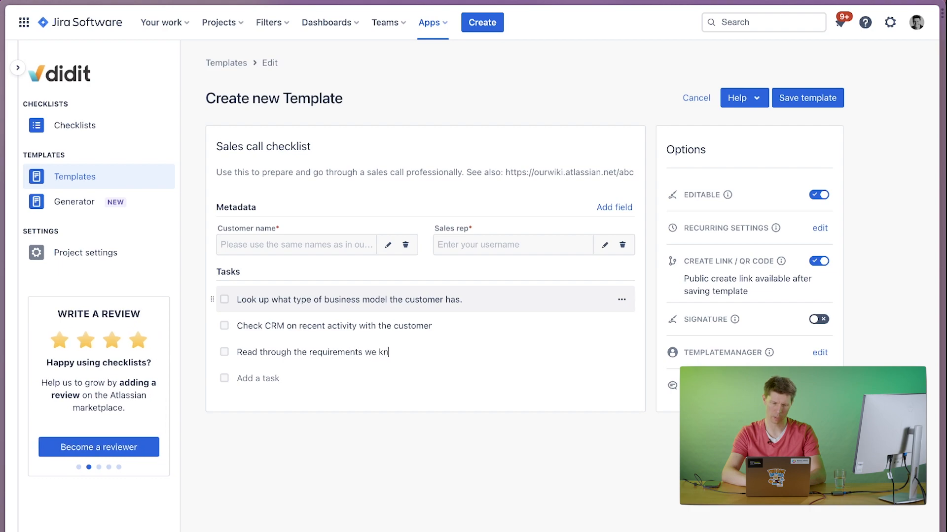
text(ow and)
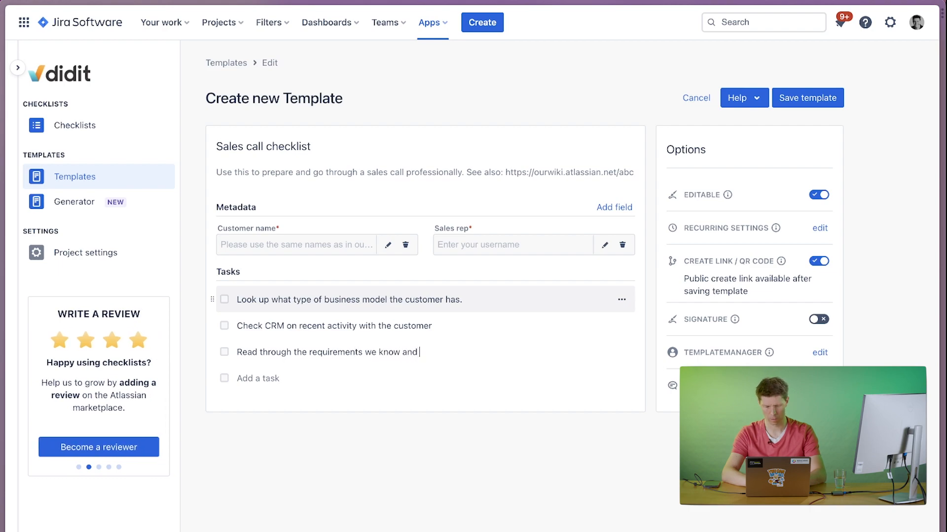
text( prepare )
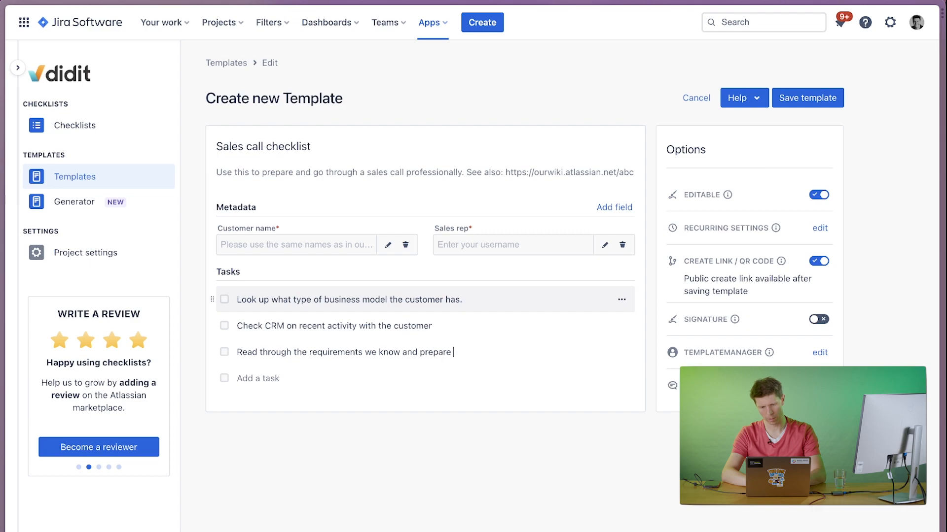
text(to offer some s)
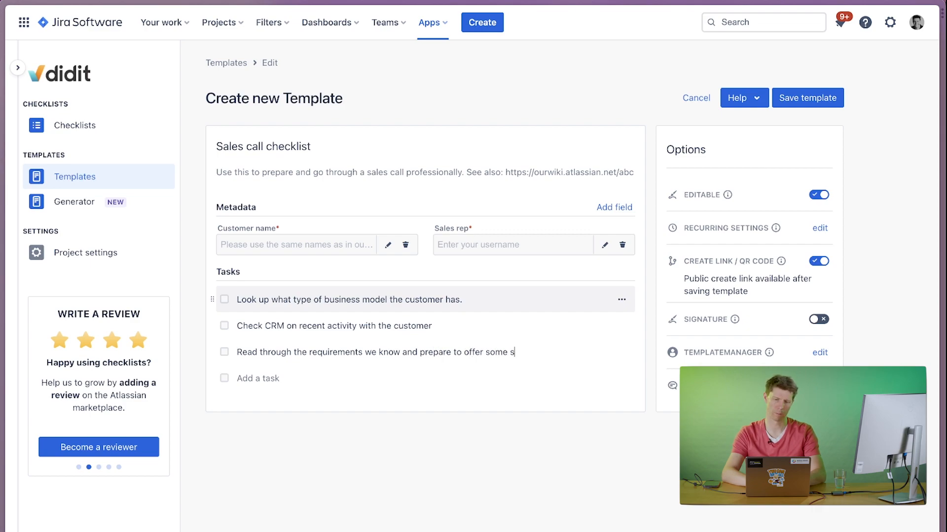
text(olutio)
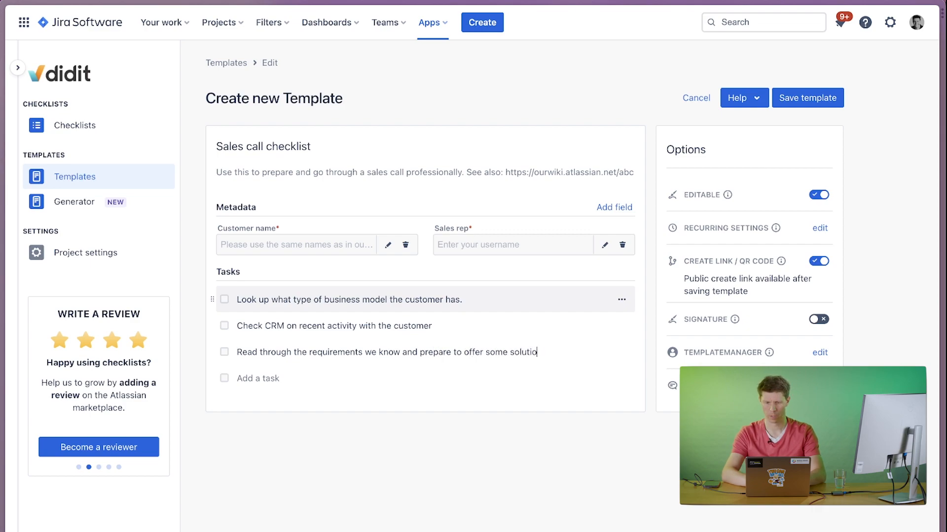
text(lutinoans.)
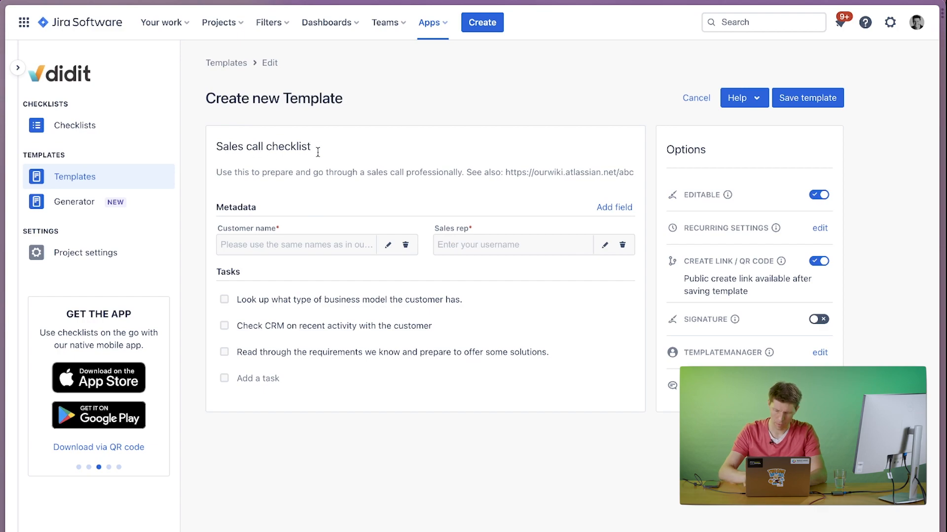
Extend the template's title to "Sales call checklist - Inbound".
click(318, 152)
text(- Inboun)
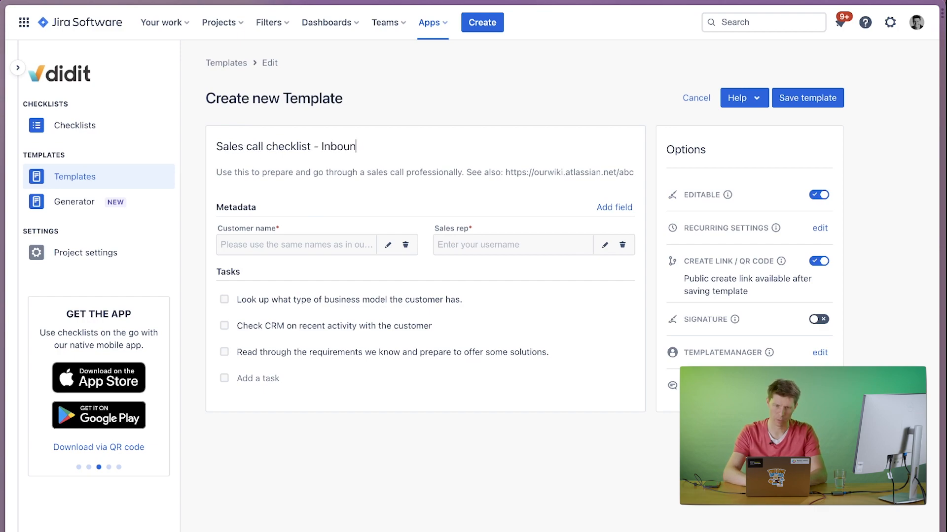
text(d)
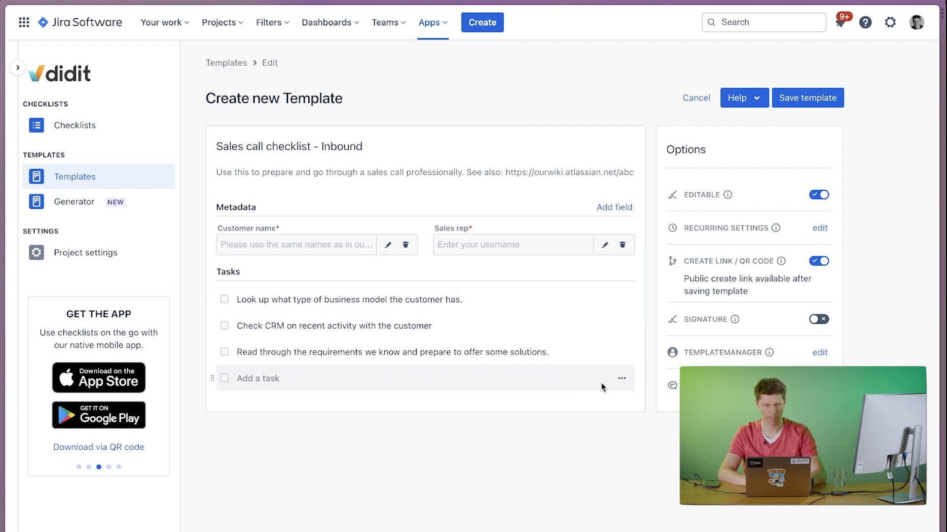
Add a "Preparation" entry to the tasks, convert it to a heading and move it above the first task.
click(275, 384)
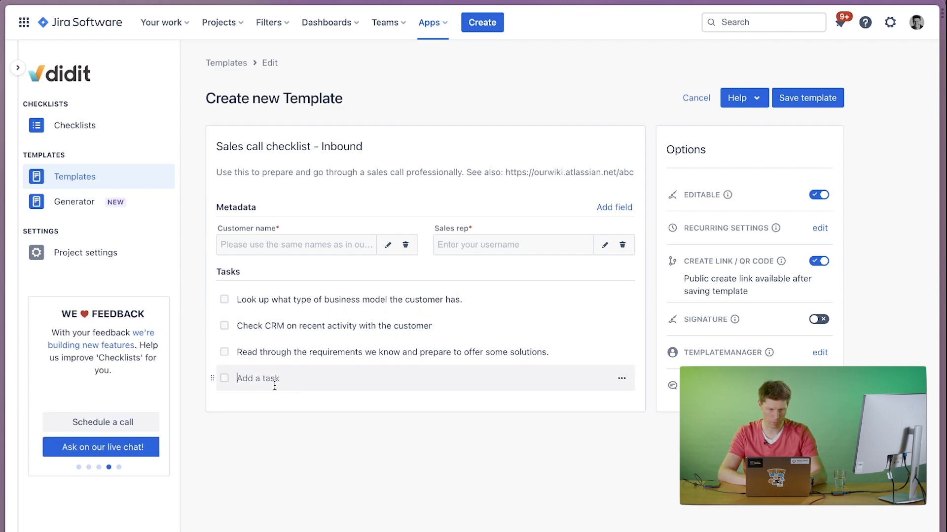
text(Prepar)
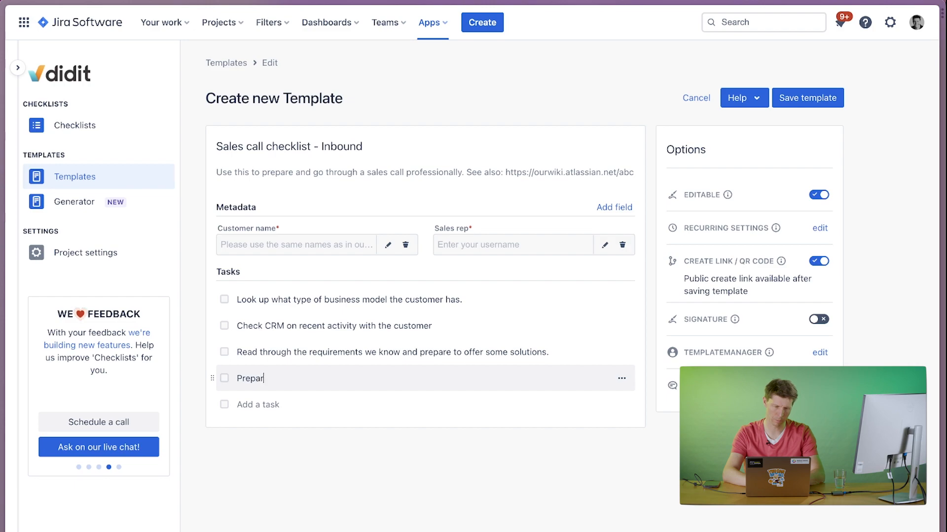
text(ati)
key(BackSpace)
text(tion)
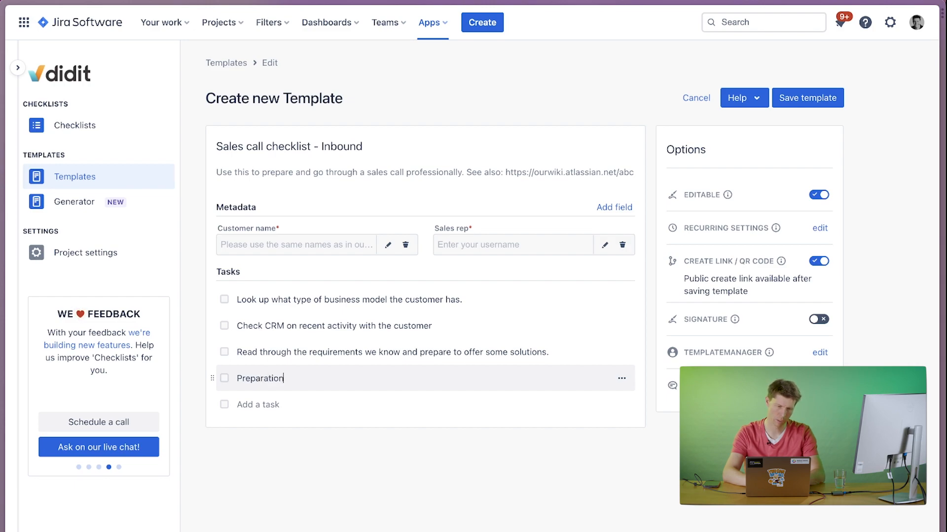
click(622, 383)
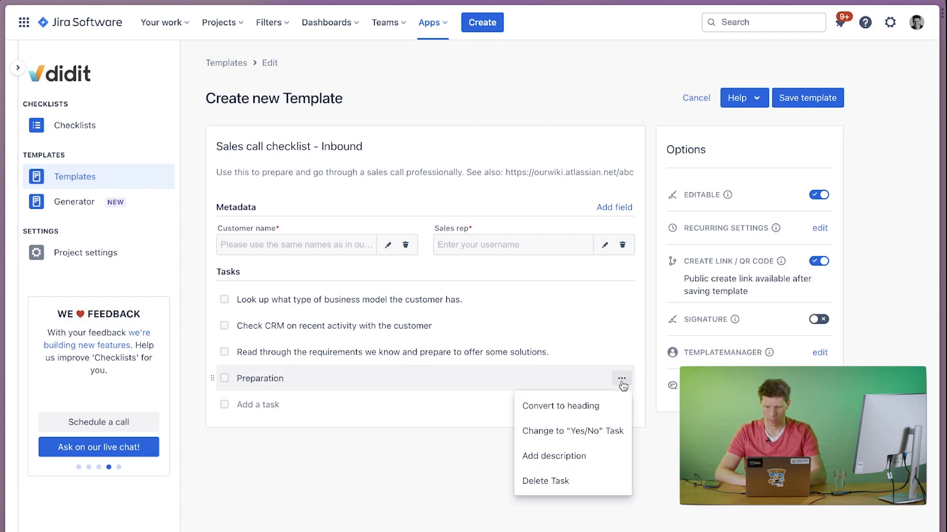
click(566, 416)
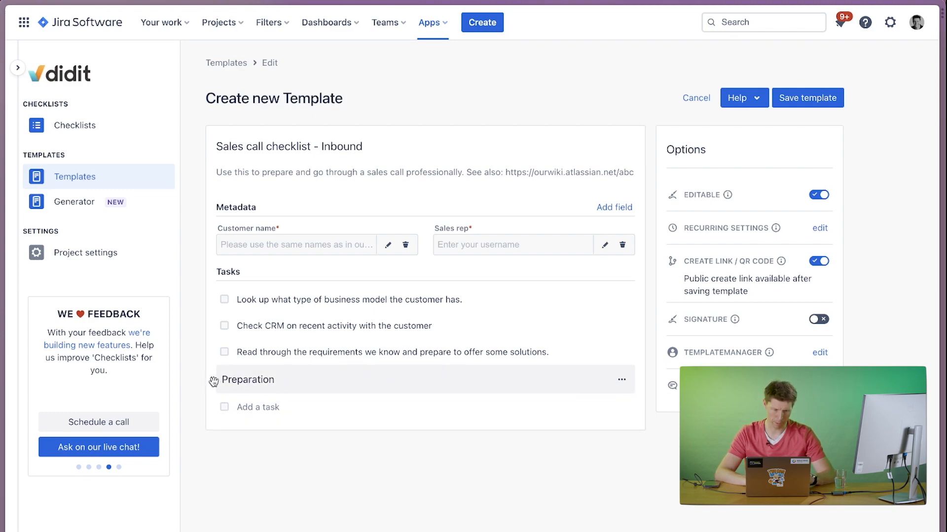
drag(214, 381, 217, 308)
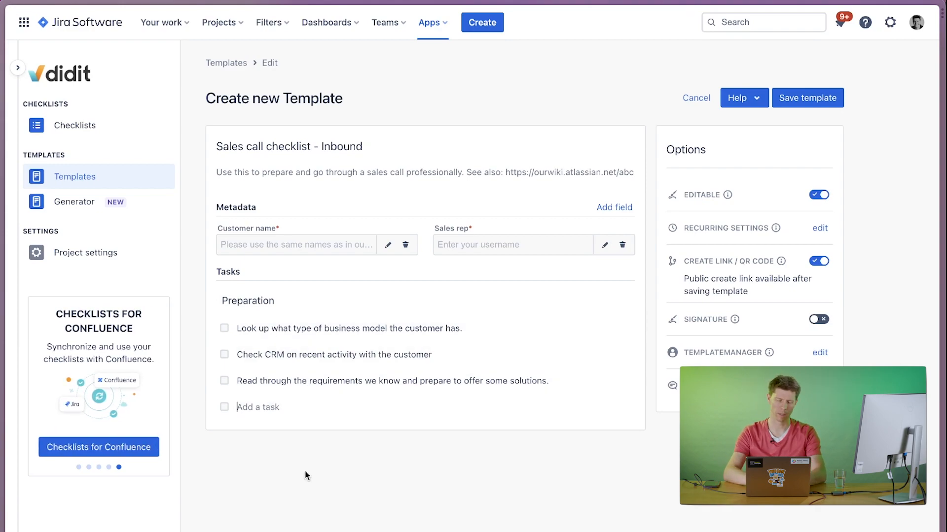
Add the heading "The actual call itself" below the preparation tasks, with the description "Make sure there are no interruptions.".
text(The actual)
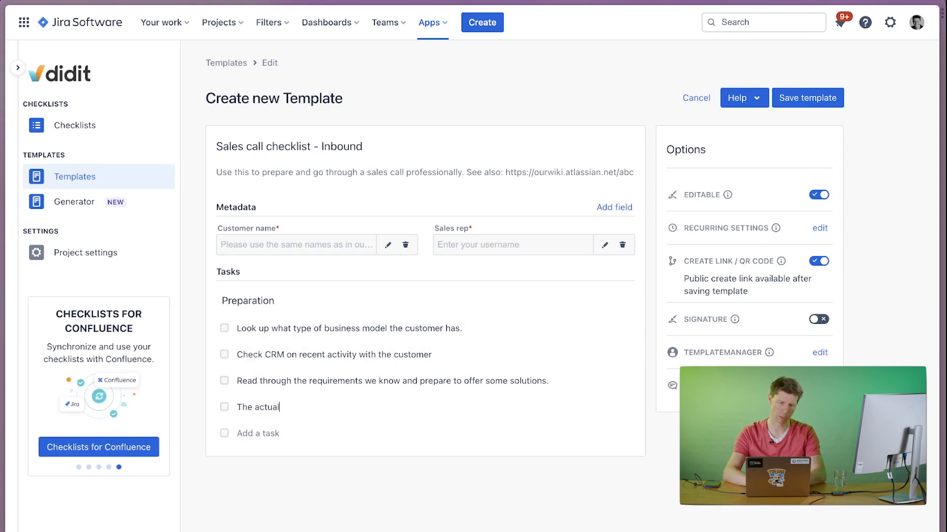
text( call itself)
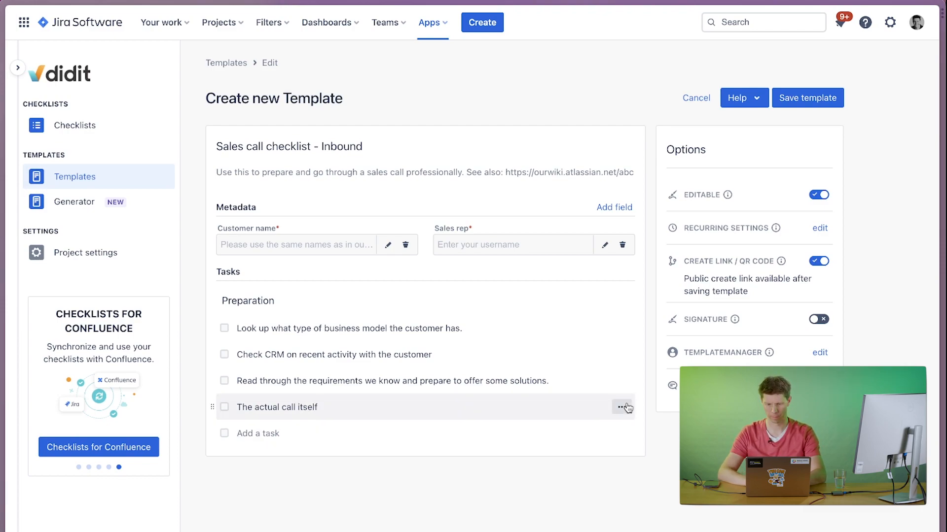
click(622, 407)
click(568, 486)
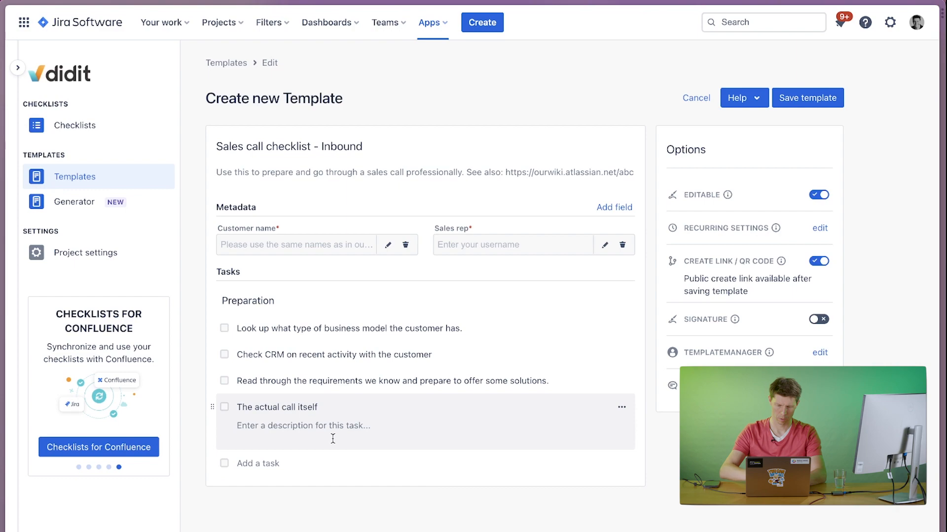
text(Make sure there are no interruptions.)
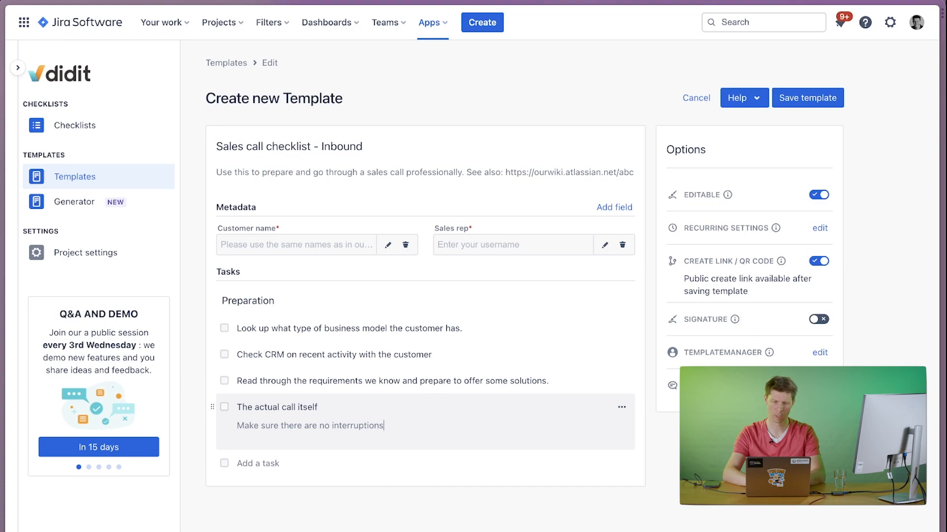
click(621, 410)
click(542, 435)
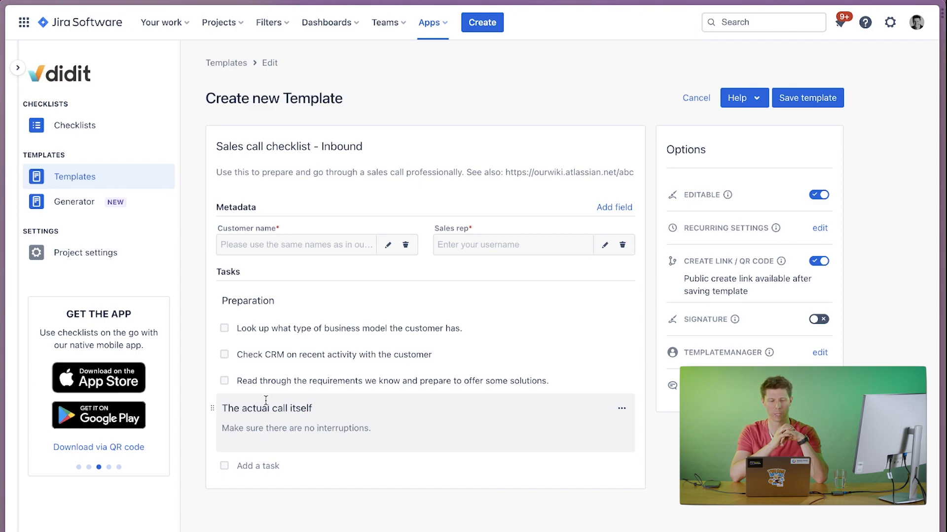
Add the Yes/No task "Did you confirm that you understood the business model of the customer correctly?" and enable mandatory explanation for the template.
click(253, 466)
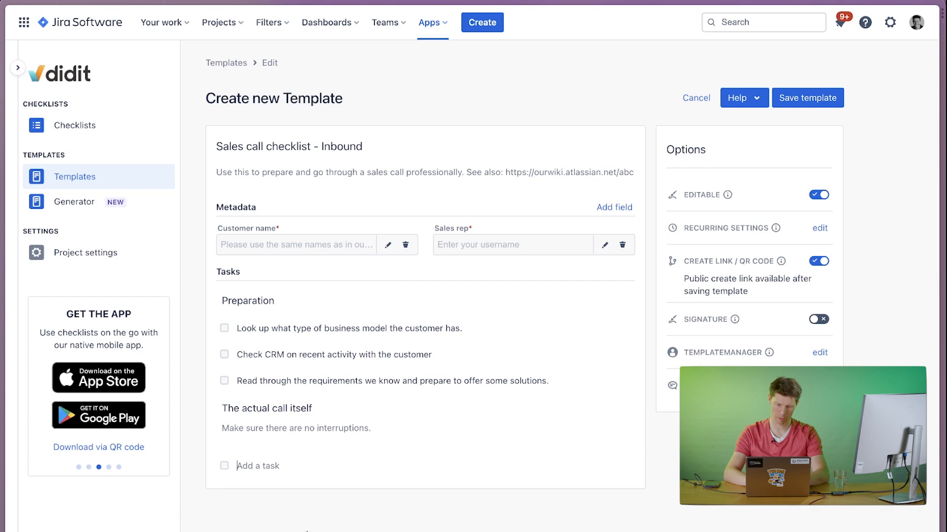
text(Did you confir)
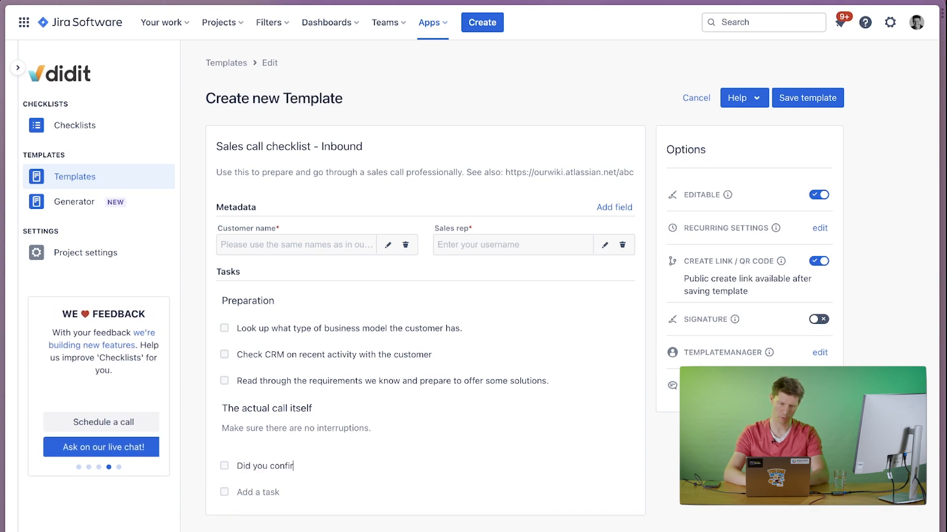
text(m that you)
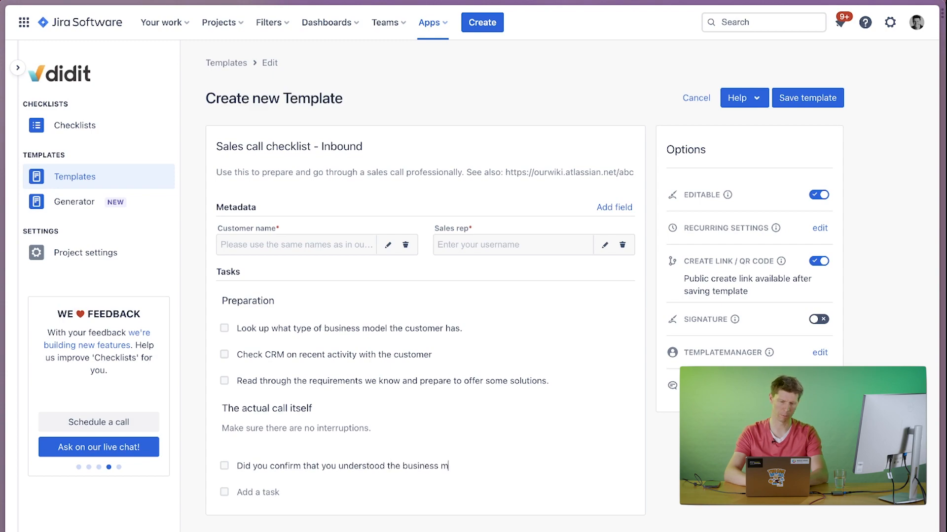
text(understood the business model of the customer correct)
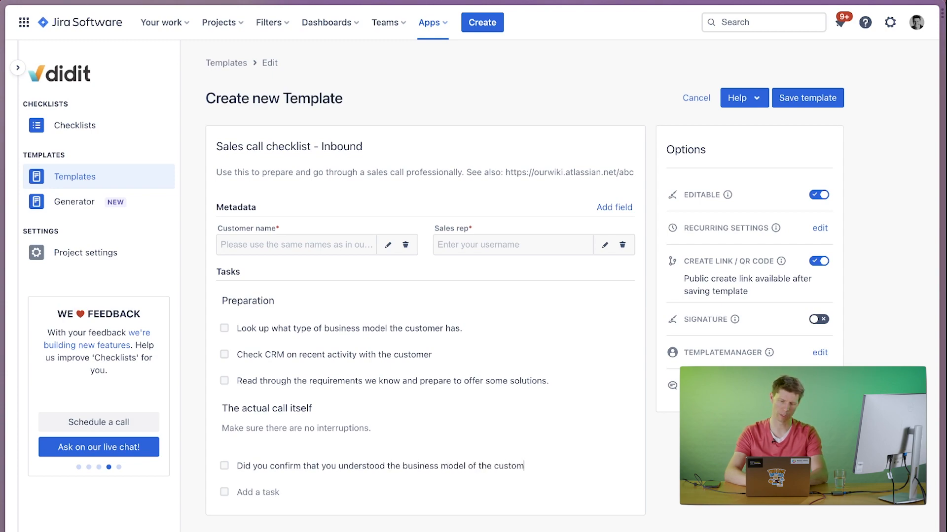
text(ly?)
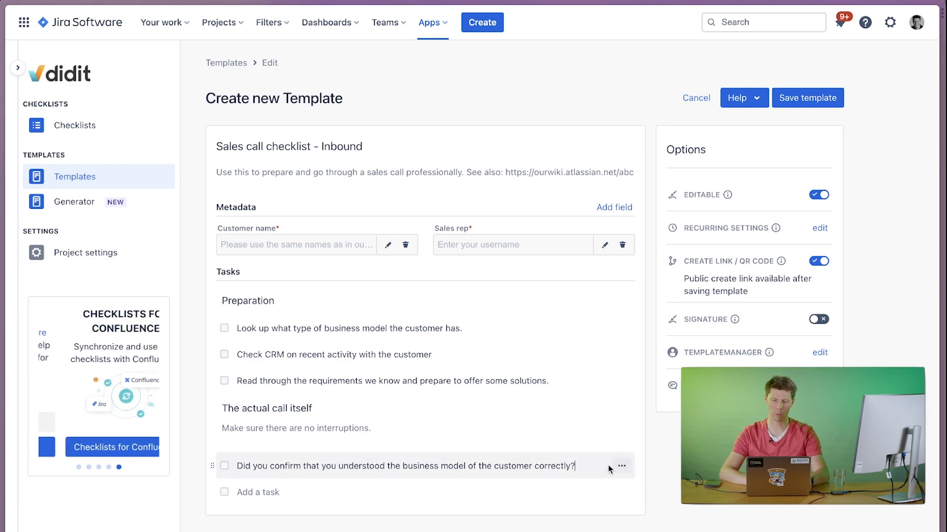
click(621, 466)
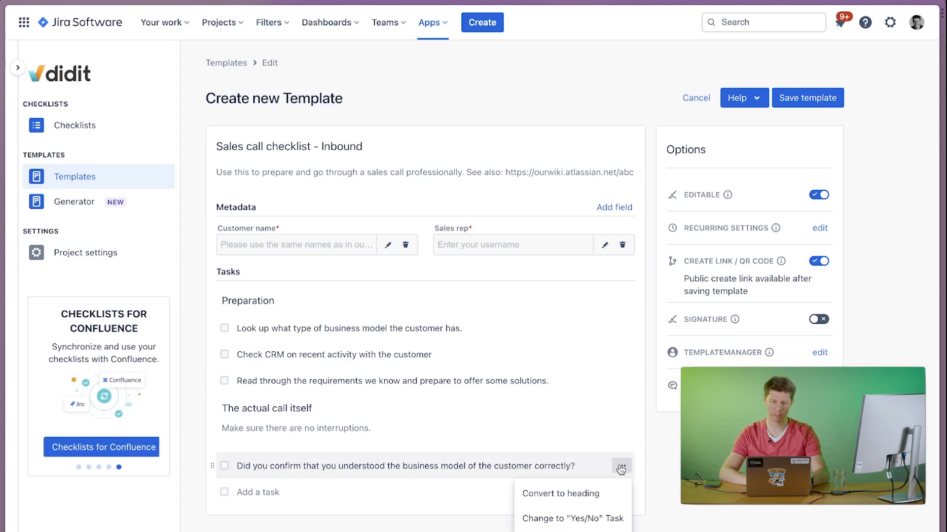
click(552, 522)
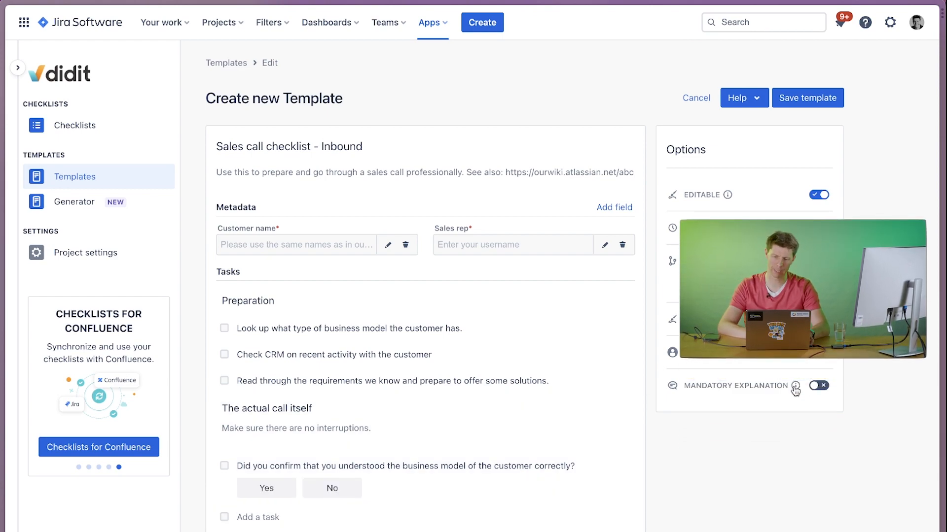
mouse_move(795, 391)
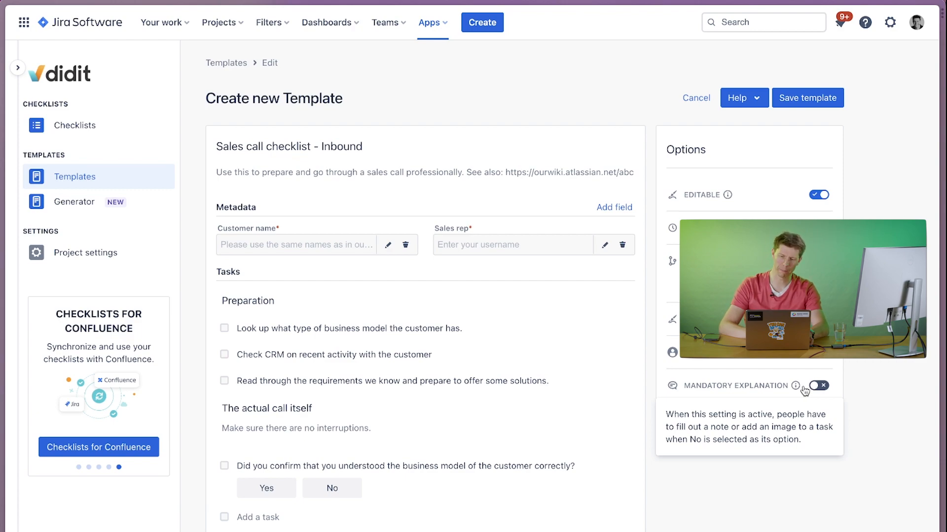
click(821, 388)
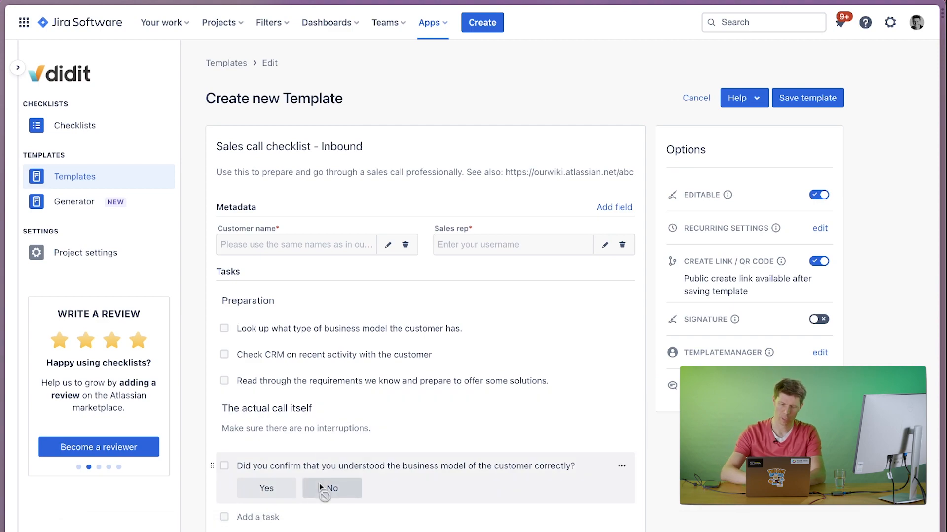
Add the task "Make sure that your ratio of listening in comparison to speaking is way above 50%.".
text(Make sure that your rea)
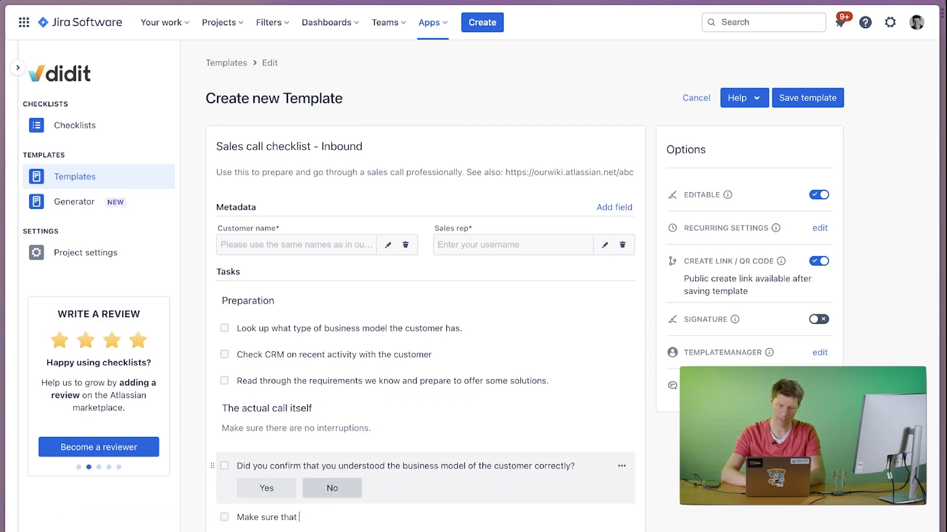
key(BackSpace)
key(BackSpace)
text(atio)
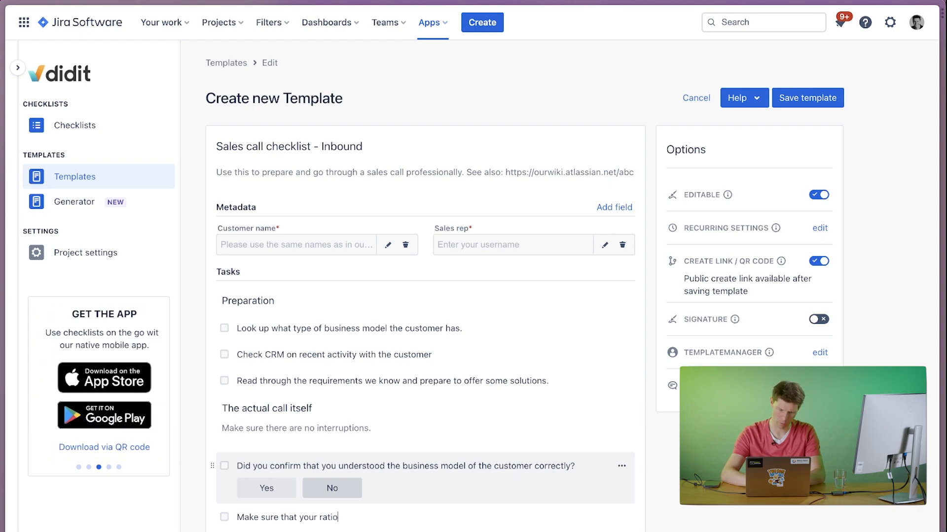
text(n oof)
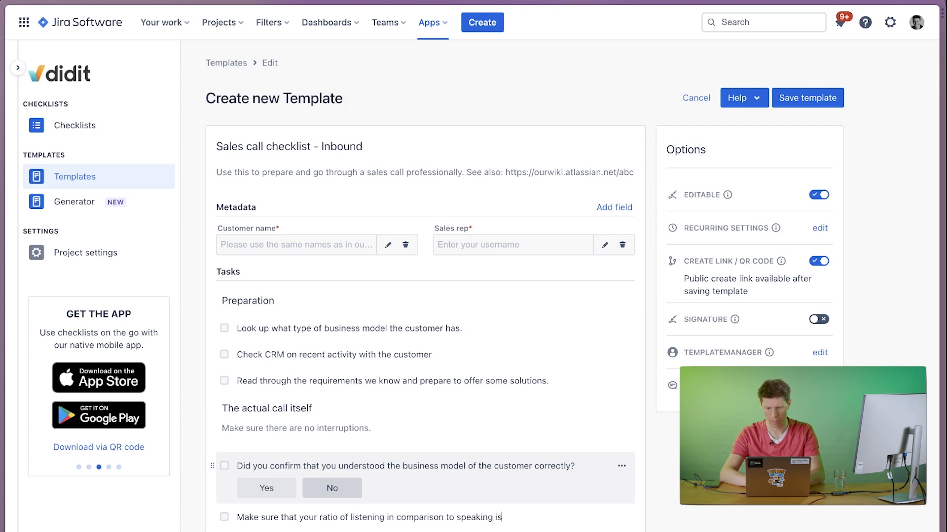
text(ay abov)
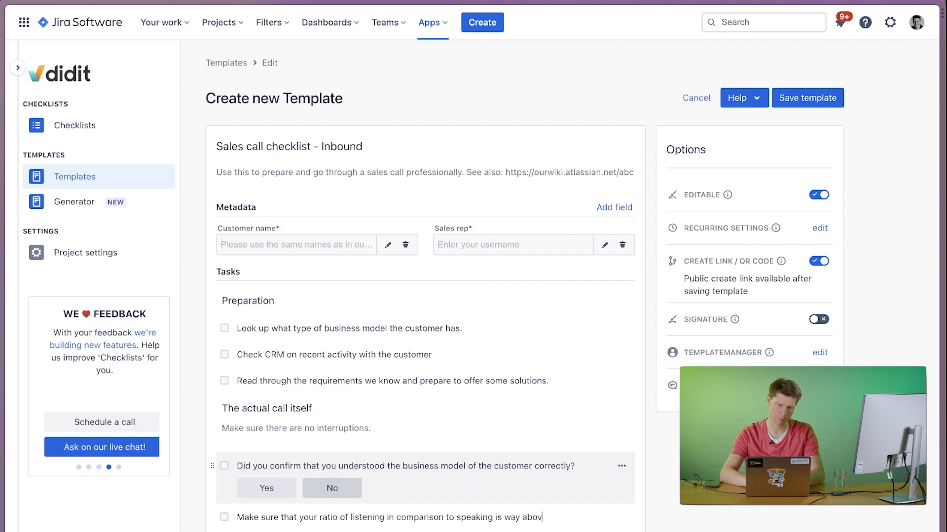
text(e 50%.)
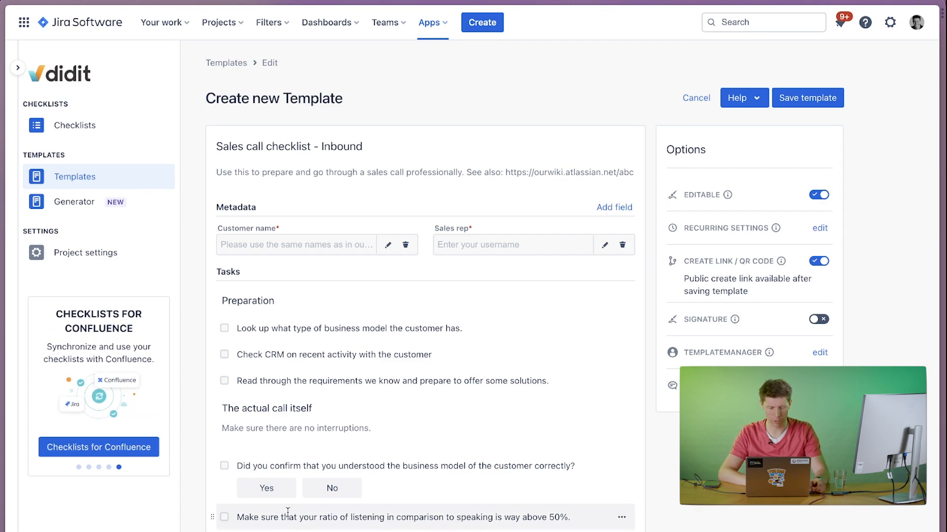
Add the task "Agree on next steps after the call." at the end of the call section.
scroll(287, 513, down, 1)
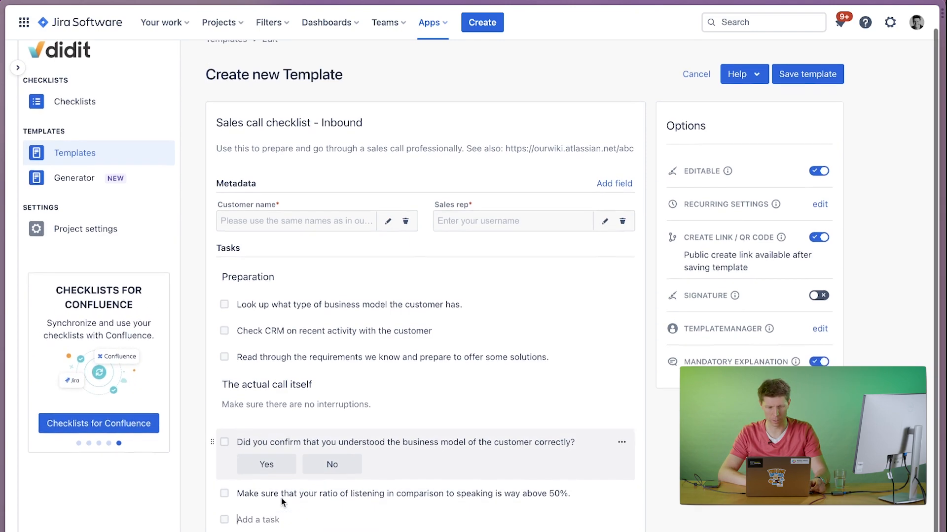
click(259, 524)
text(Ag)
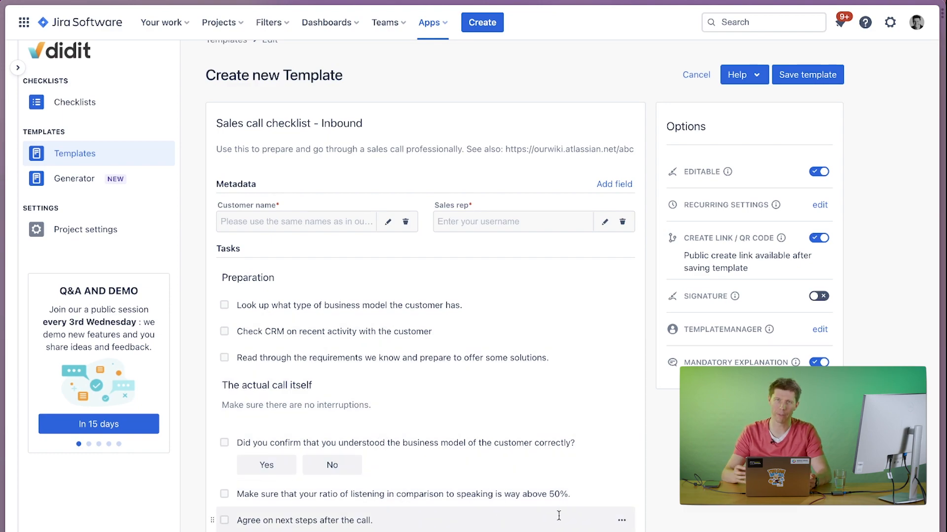
click(622, 522)
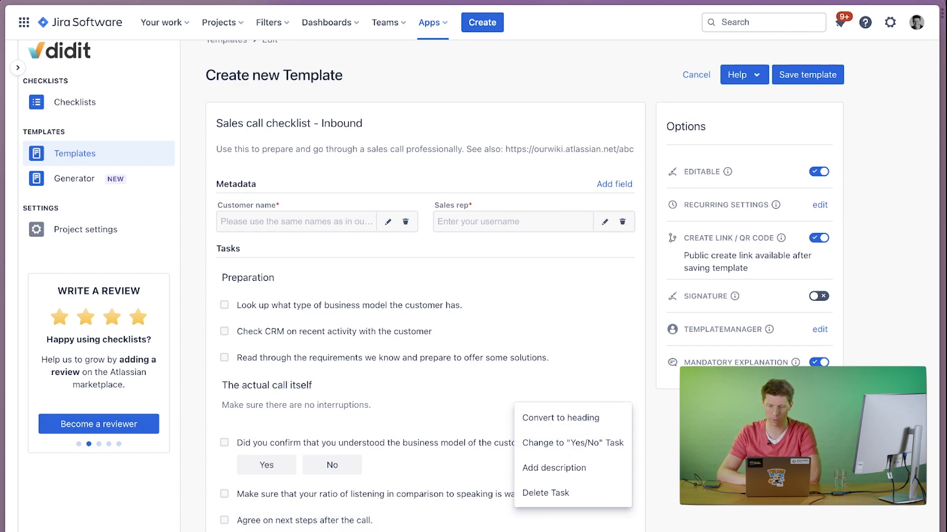
key(Escape)
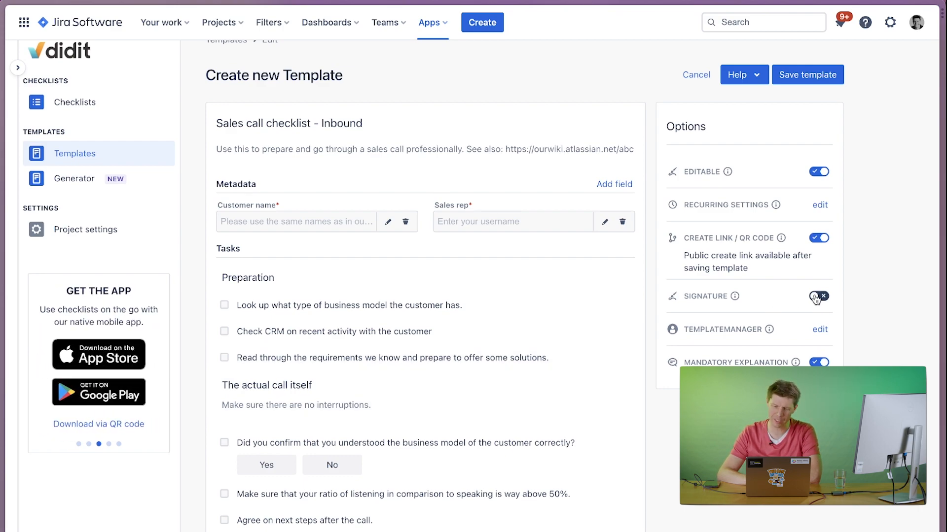
Enable the signature option and add an invited template manager by entering the manager's e-mail address.
click(817, 298)
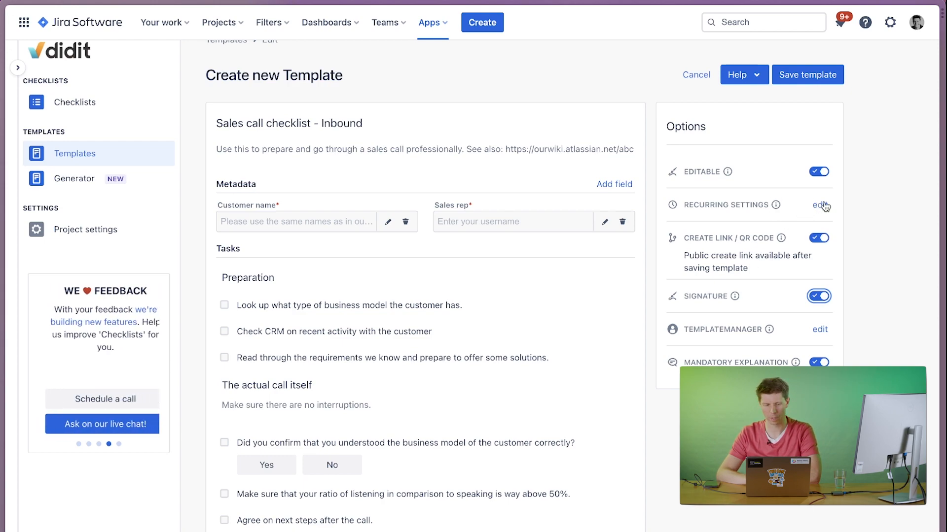
click(821, 331)
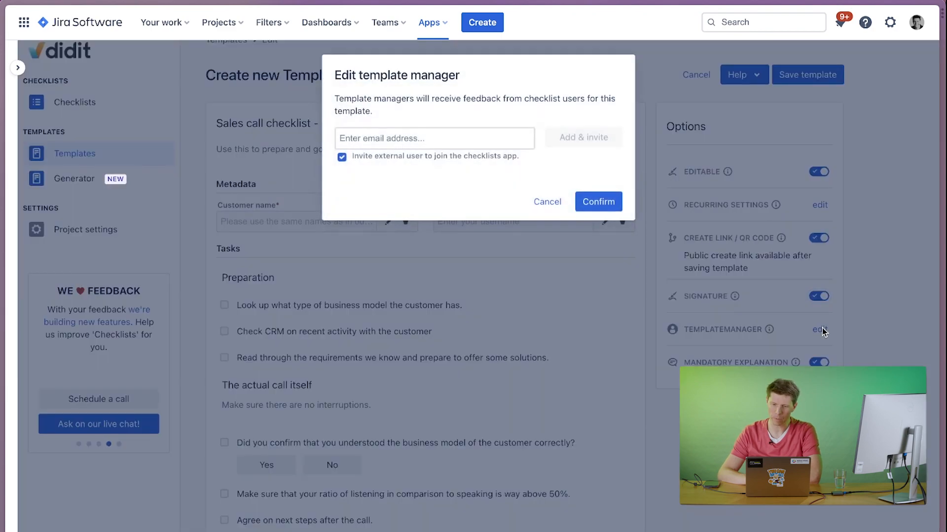
click(362, 133)
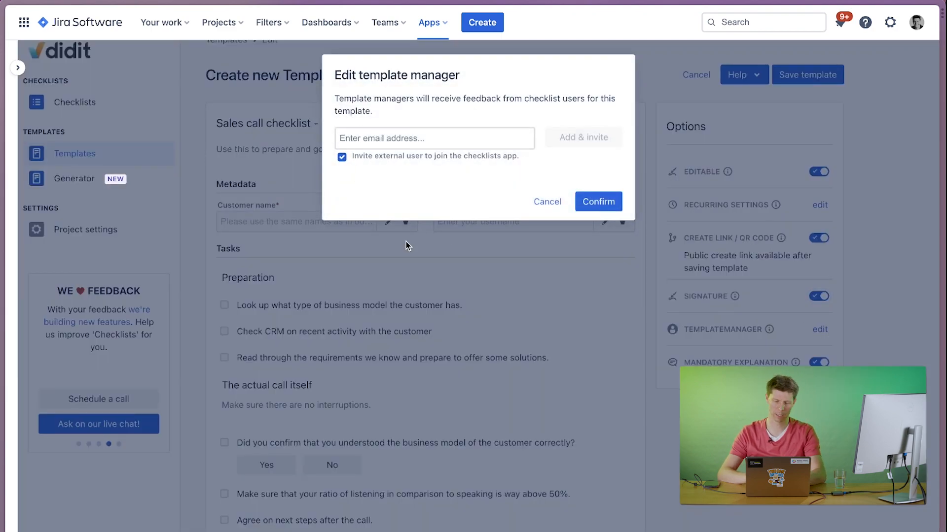
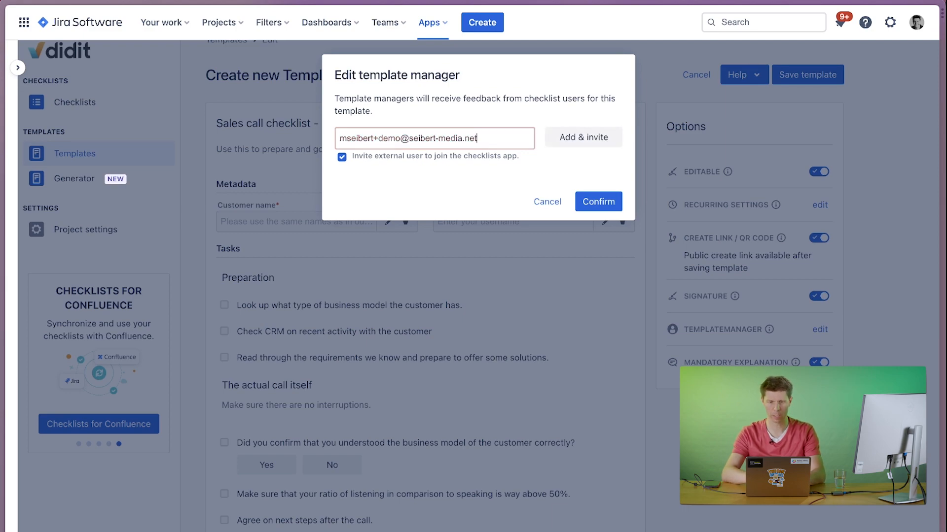
click(575, 139)
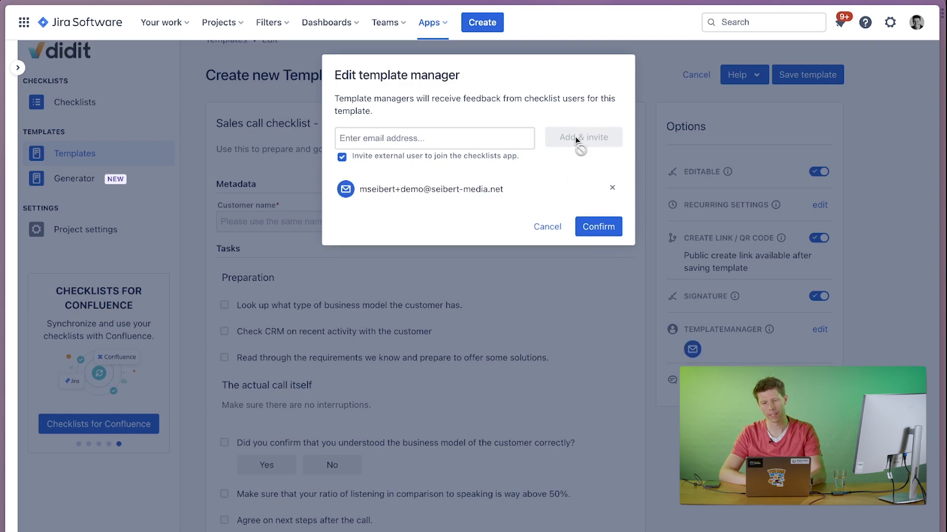
click(598, 226)
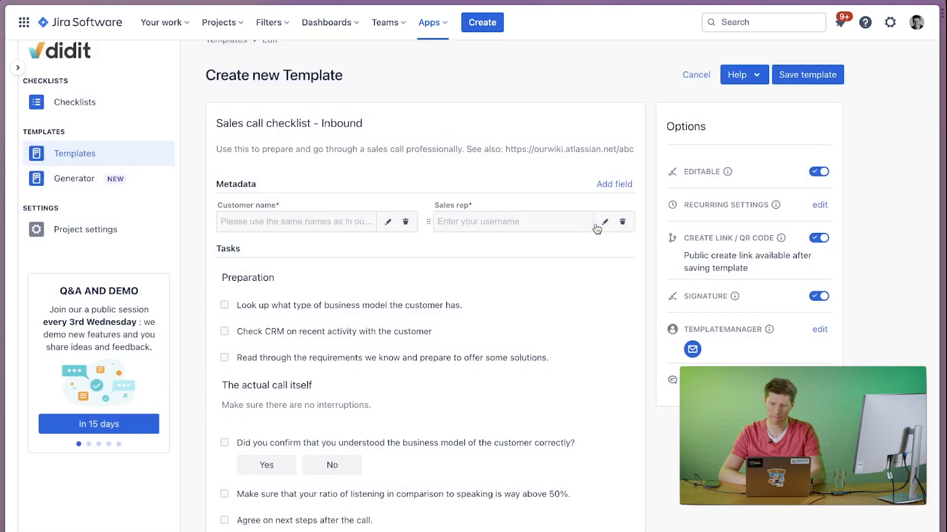
click(714, 348)
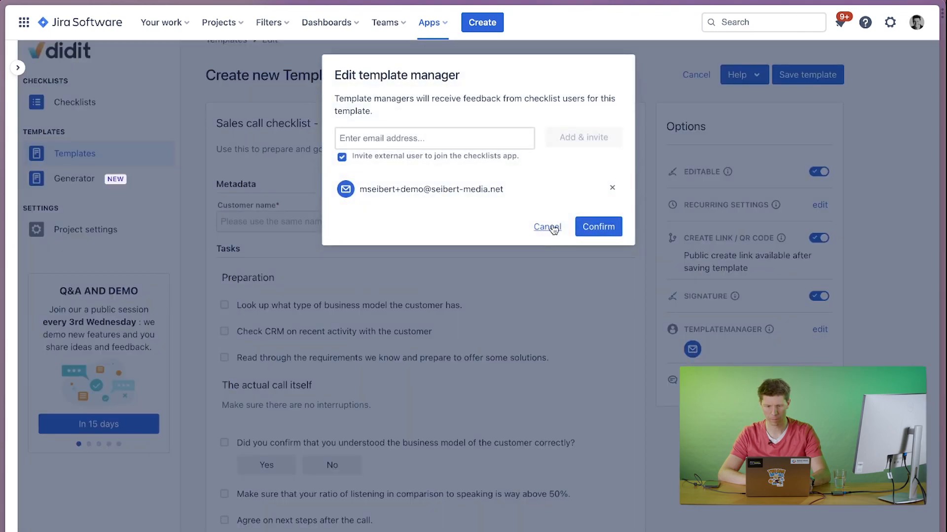
click(548, 227)
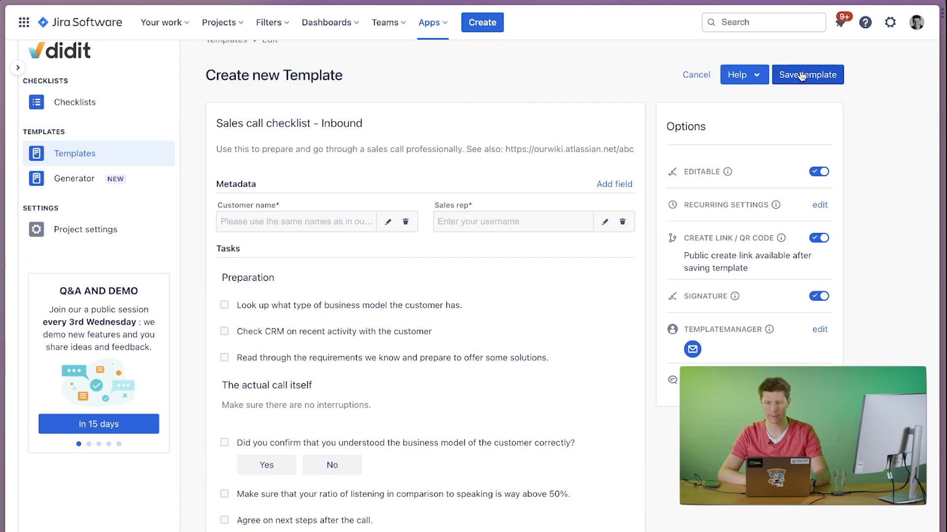
Save the template and open the saved "Sales call checklist - Inbound" to view its options before returning to the template list.
click(802, 76)
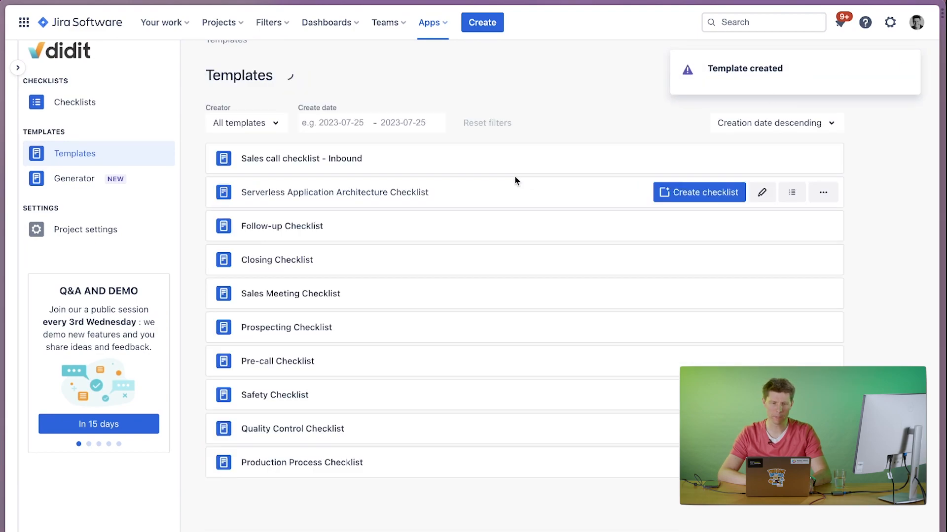
click(310, 163)
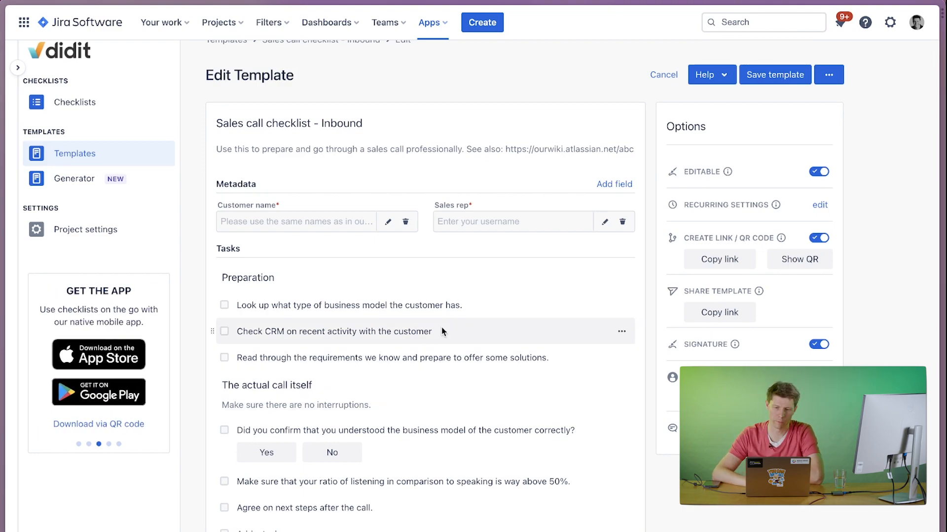
click(96, 156)
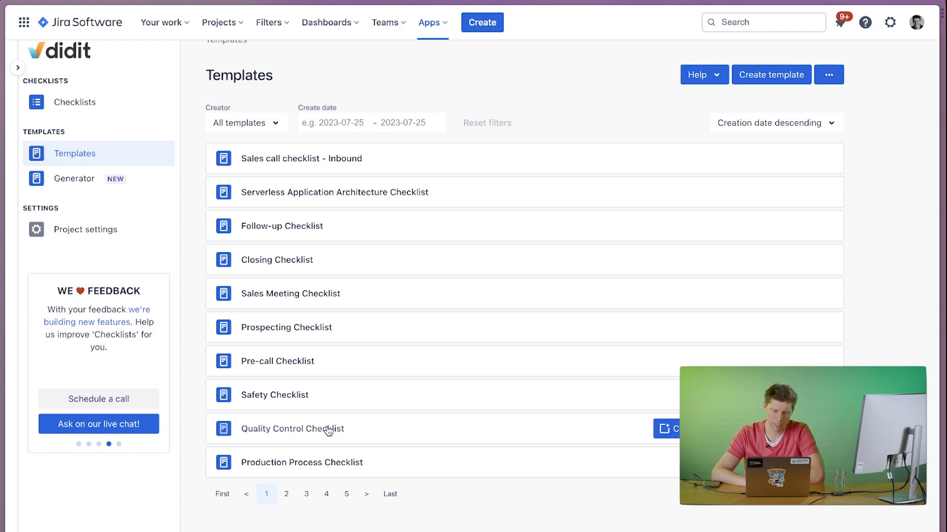
Open the Quality Control Checklist template and examine its metadata fields, headings and tasks.
click(328, 430)
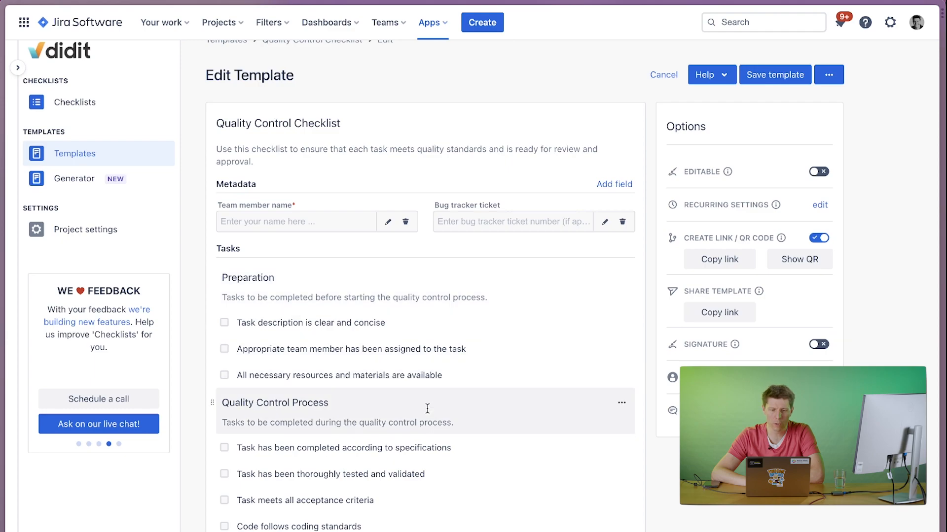
scroll(296, 345, down, 5)
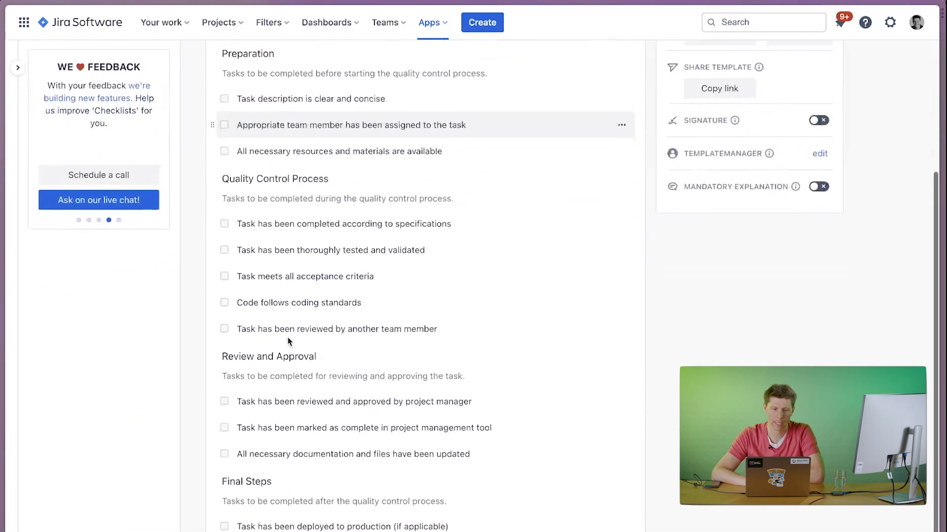
scroll(289, 341, down, 1)
scroll(288, 341, up, 6)
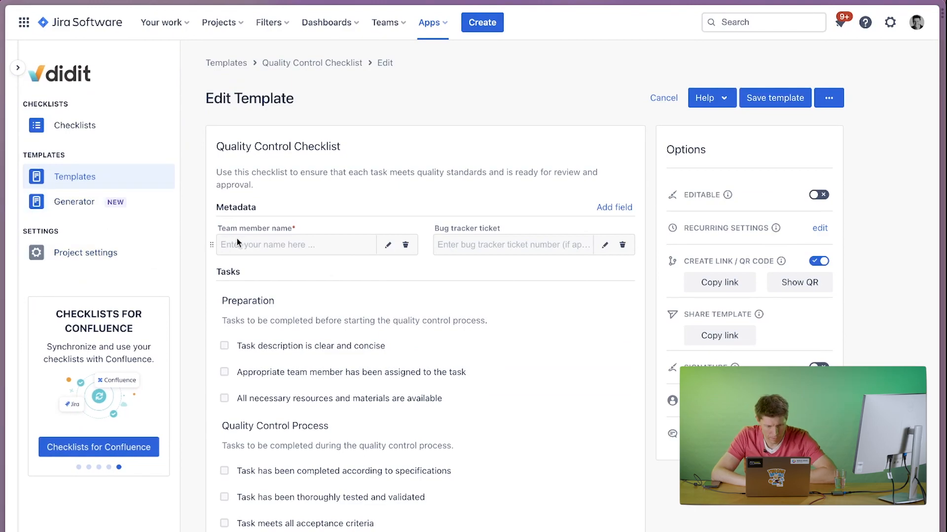
scroll(383, 320, down, 1)
scroll(384, 320, down, 6)
scroll(383, 319, up, 7)
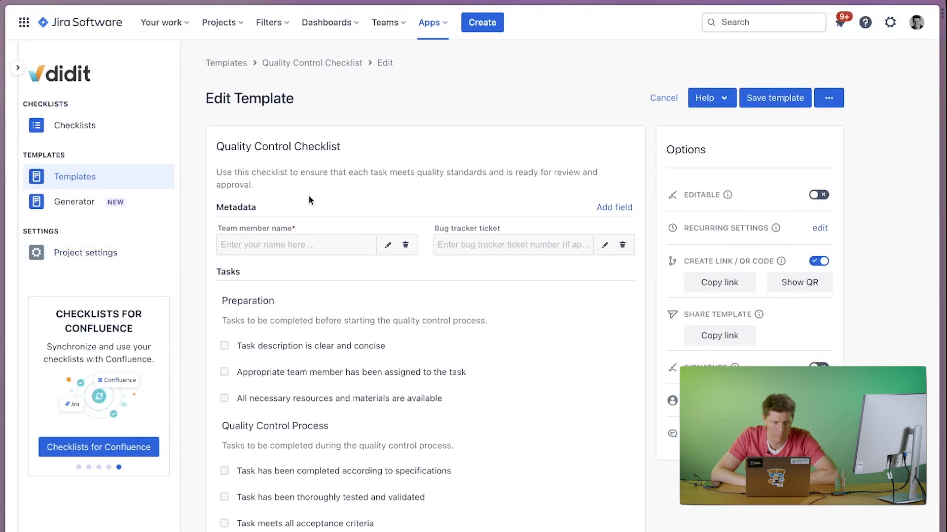
Create a new template and generate its content with AI from the prompt "Daily office cleaning checklist".
click(91, 187)
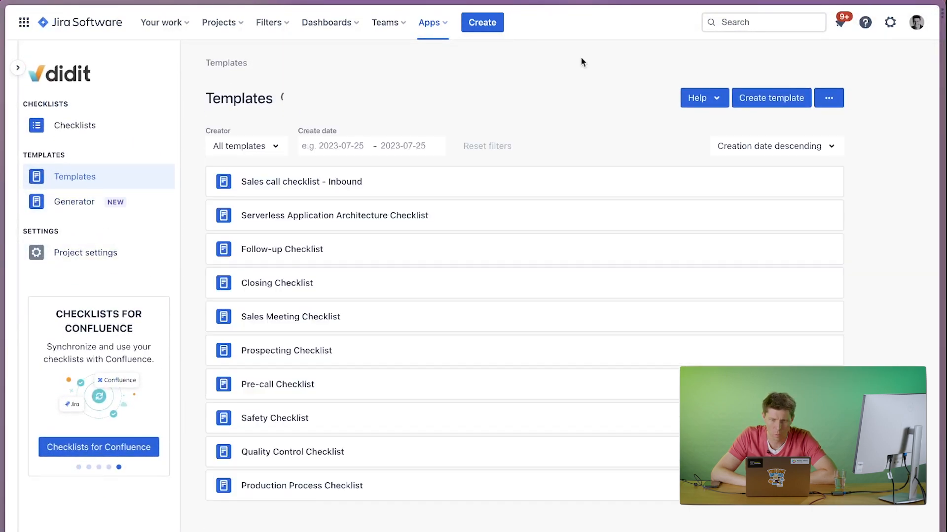
click(783, 94)
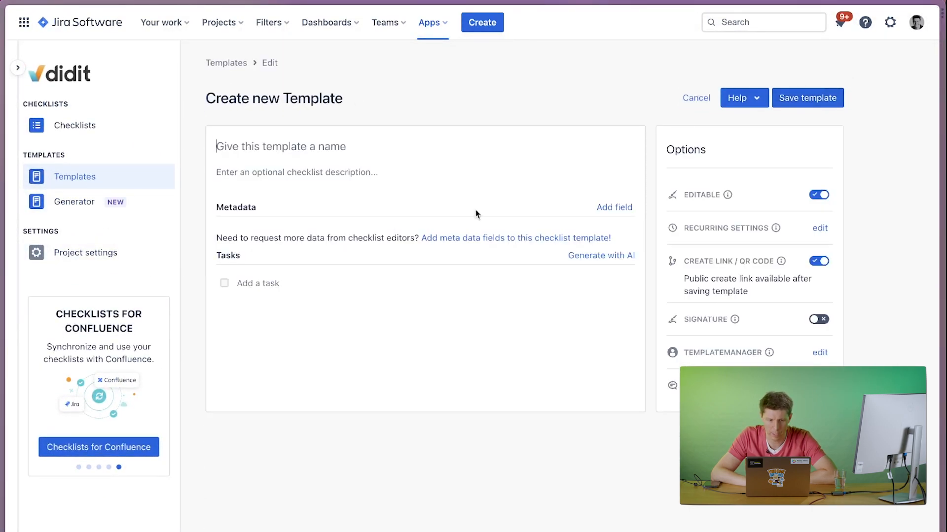
click(603, 252)
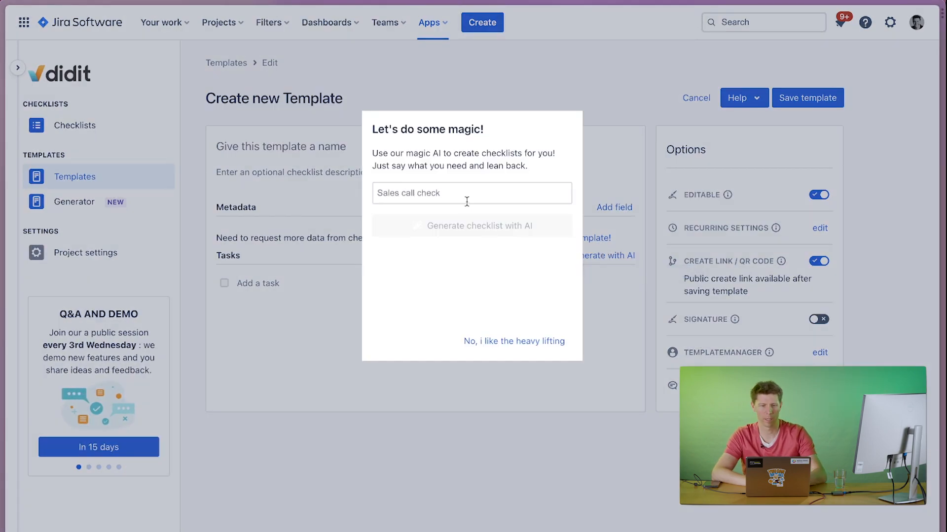
text(Daily cleaning checklist)
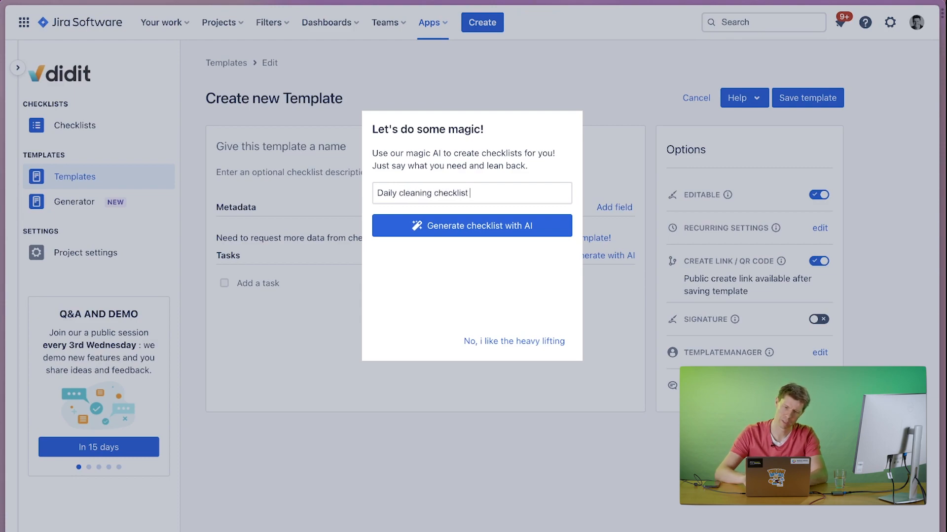
click(397, 191)
text(office)
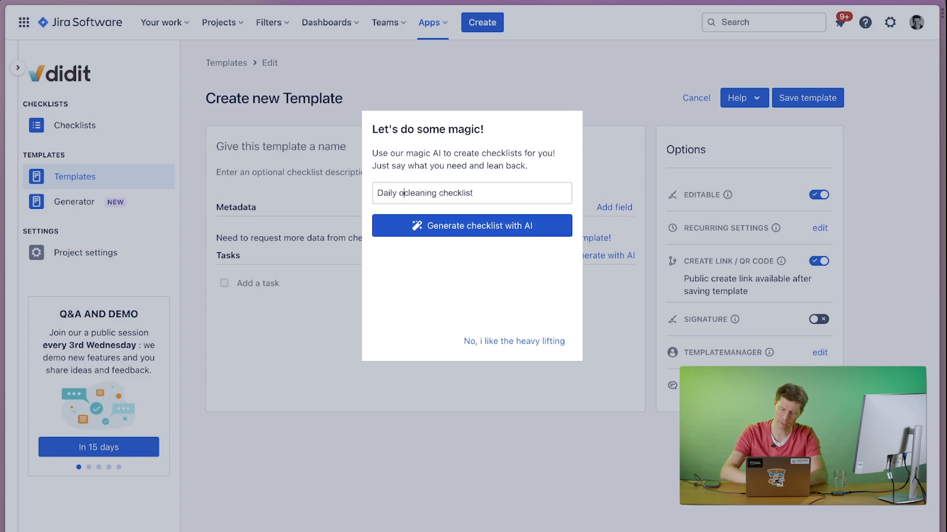
click(466, 227)
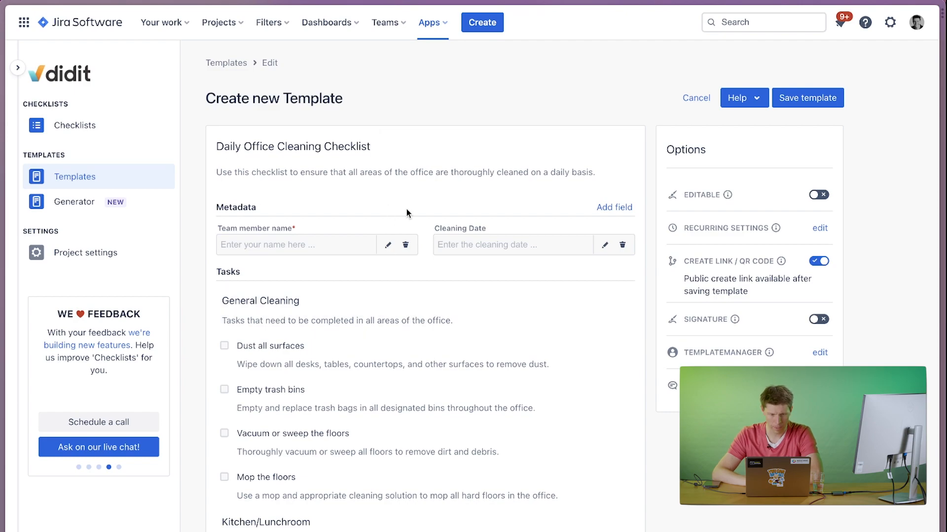
Review the generated cleaning tasks and enable the mandatory explanation, signature and editable options for the template.
scroll(376, 306, down, 5)
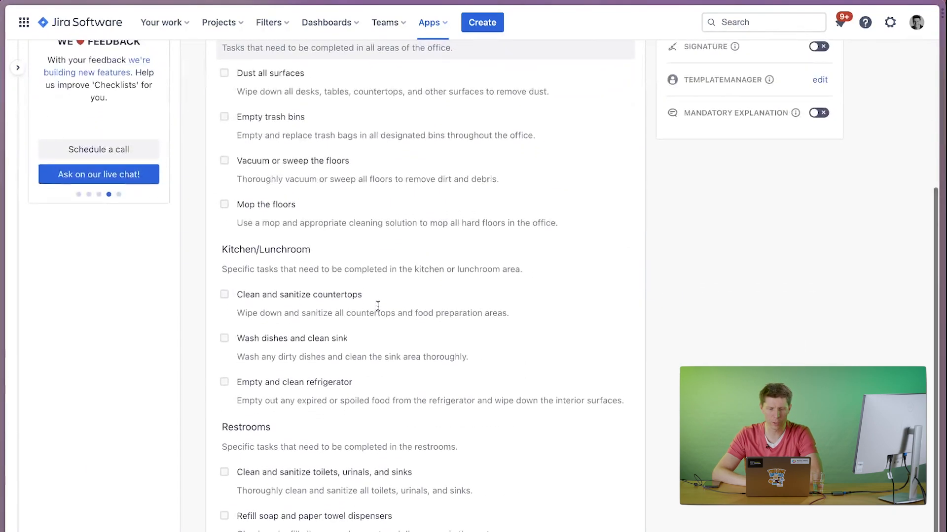
scroll(399, 262, up, 2)
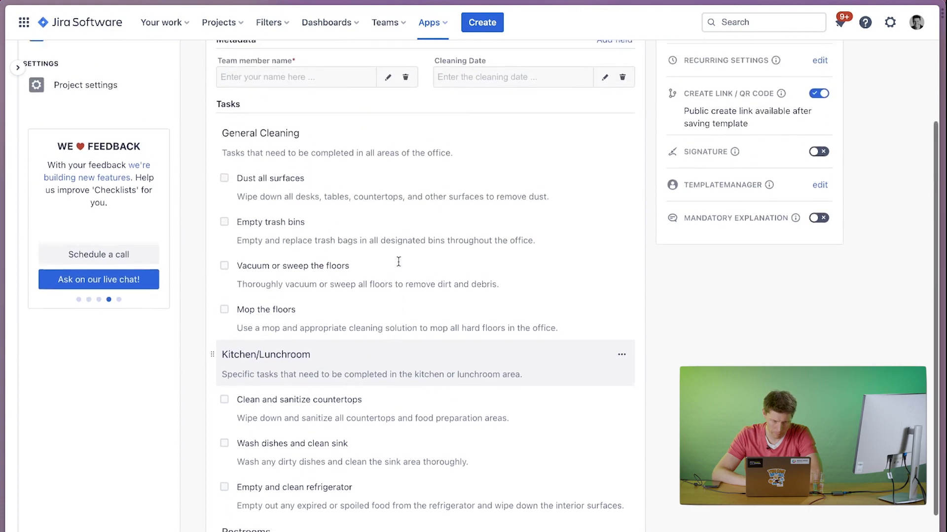
click(818, 230)
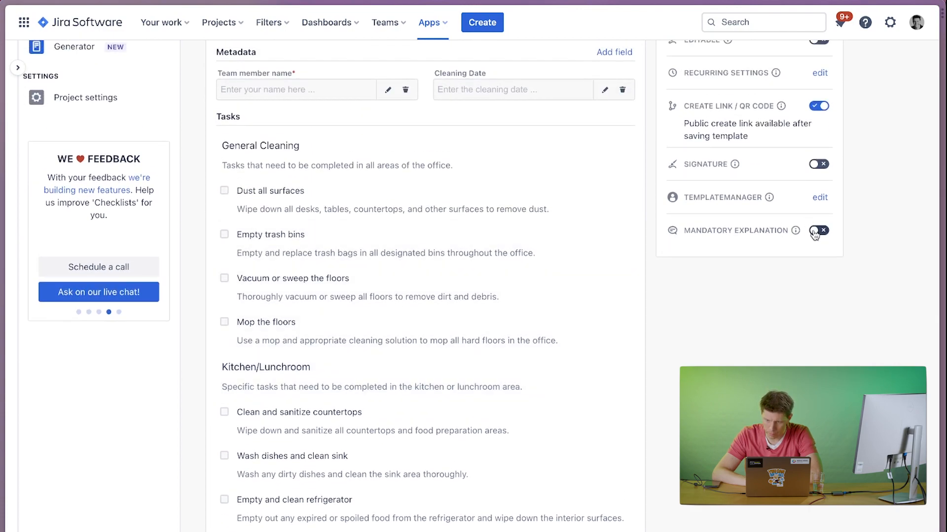
click(819, 164)
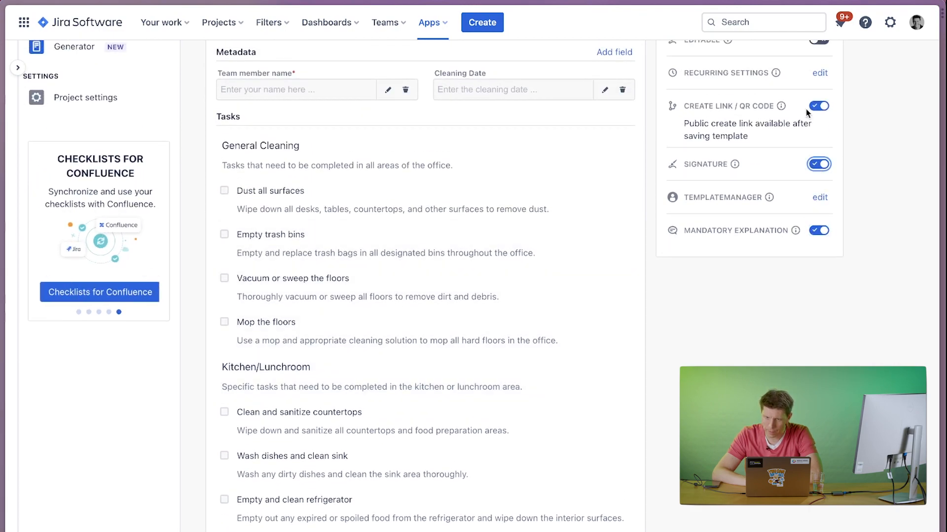
scroll(809, 142, up, 1)
scroll(809, 142, up, 2)
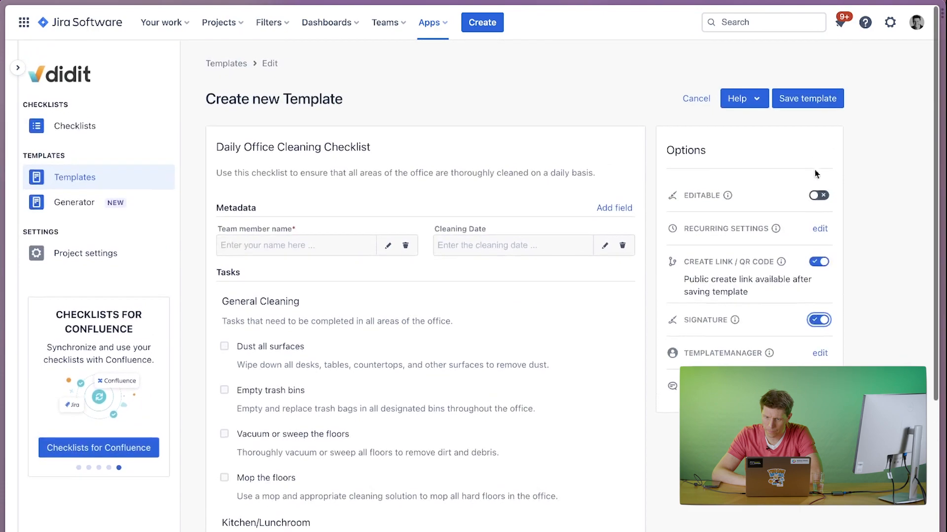
click(819, 197)
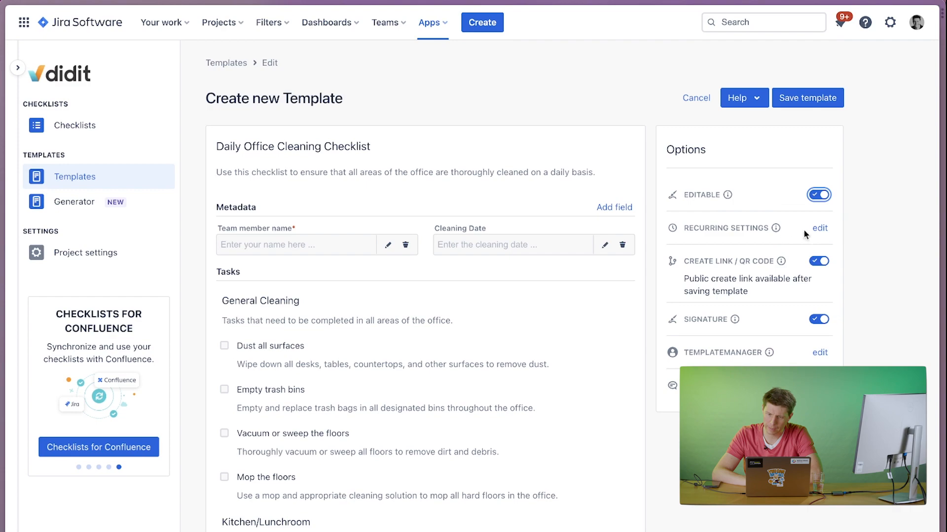
Set the template's recurring checklist creation to start on 25/07/2023 at 06:00 am.
click(820, 232)
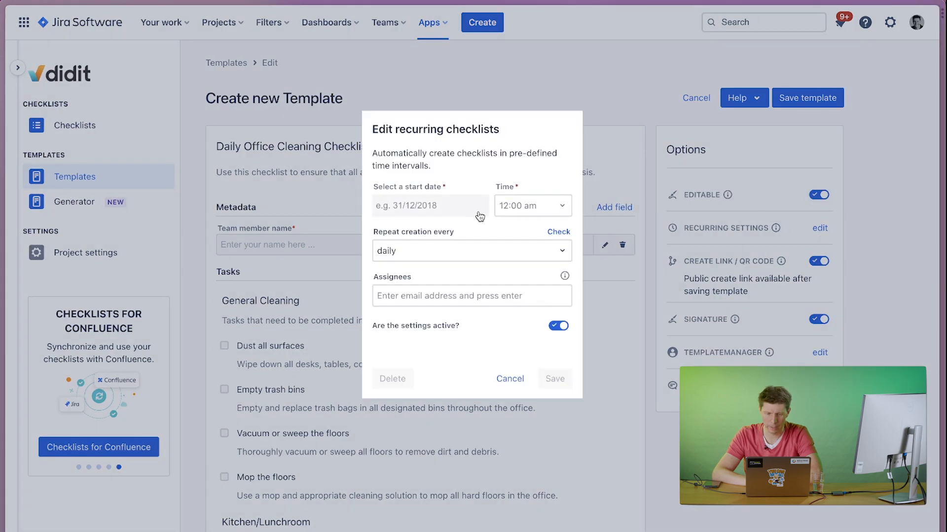
click(439, 219)
click(442, 264)
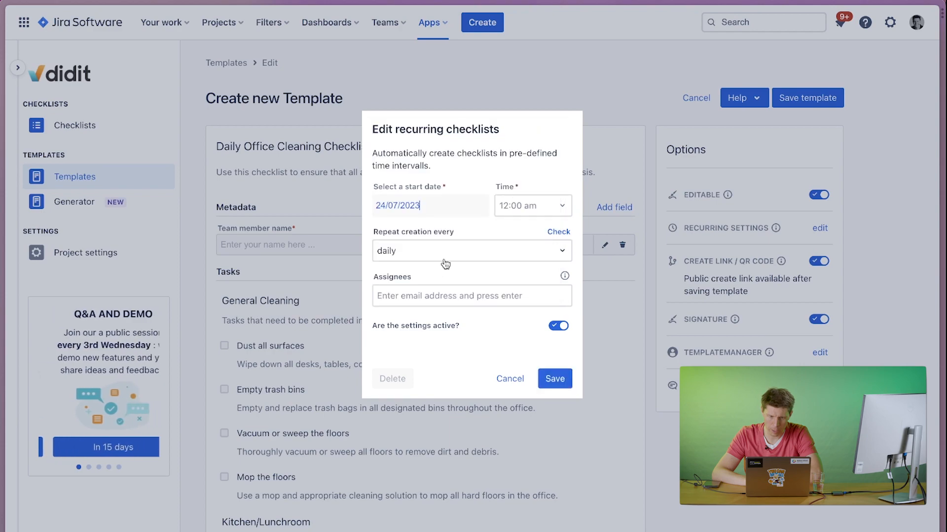
click(523, 207)
click(525, 253)
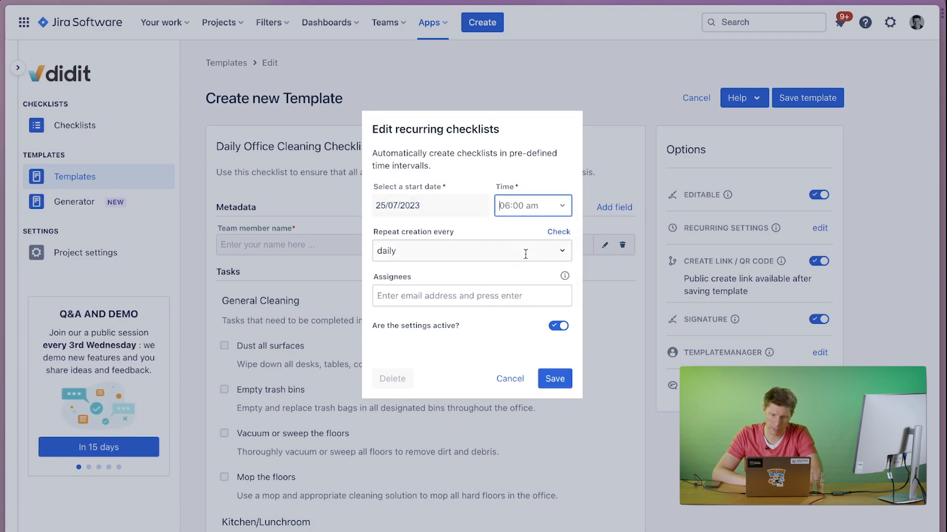
Enter the assignee's email address for the recurring checklists and save the recurring settings.
click(450, 296)
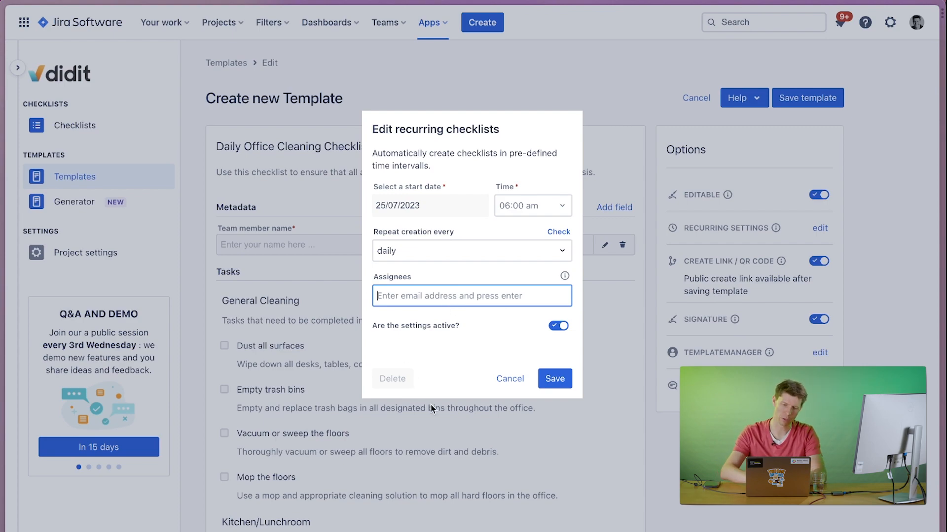
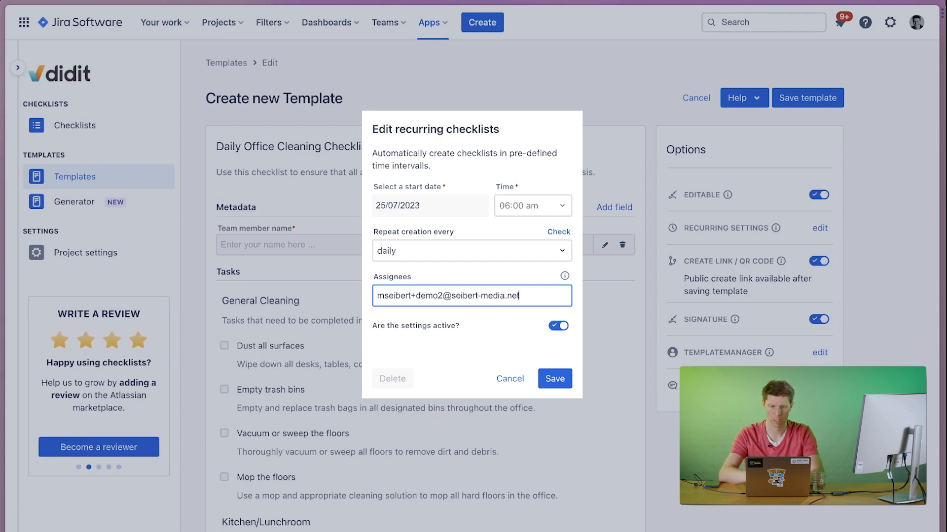
click(554, 379)
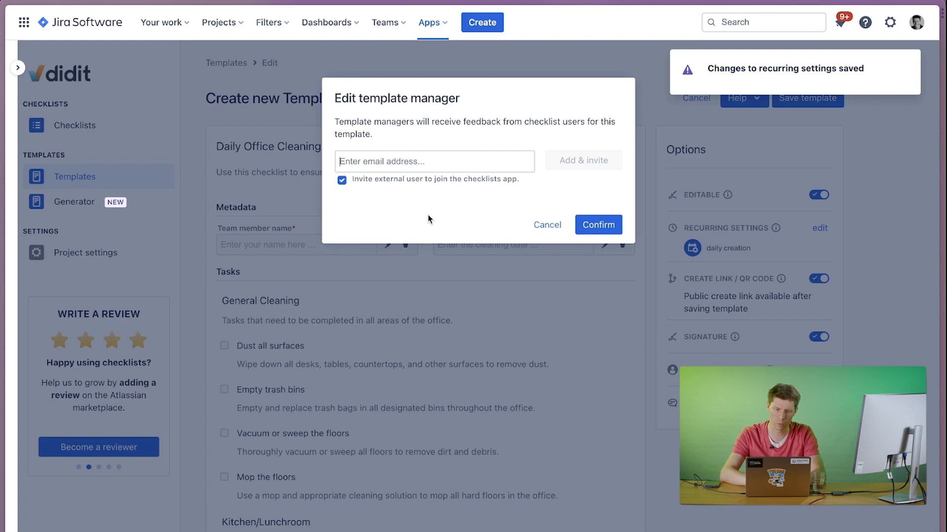
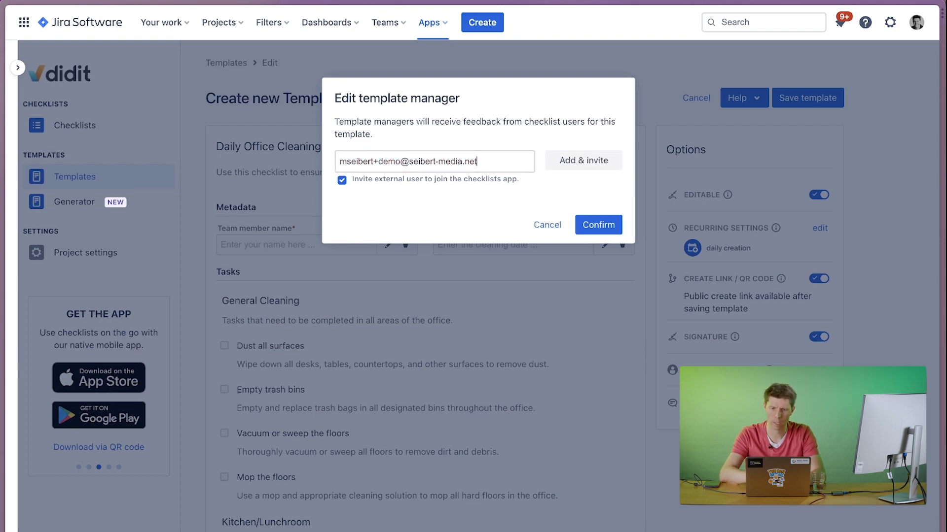
Add a template manager by entering their email address and confirm the invitation.
click(598, 162)
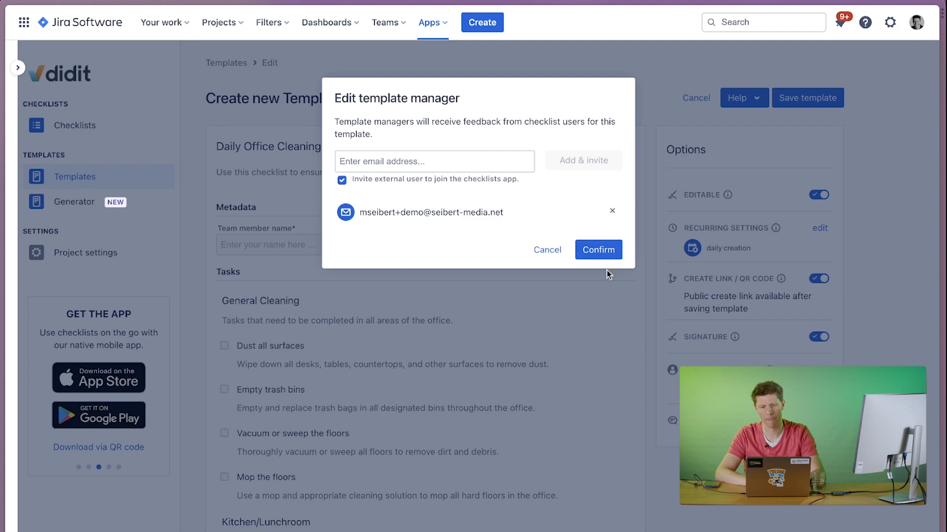
click(598, 250)
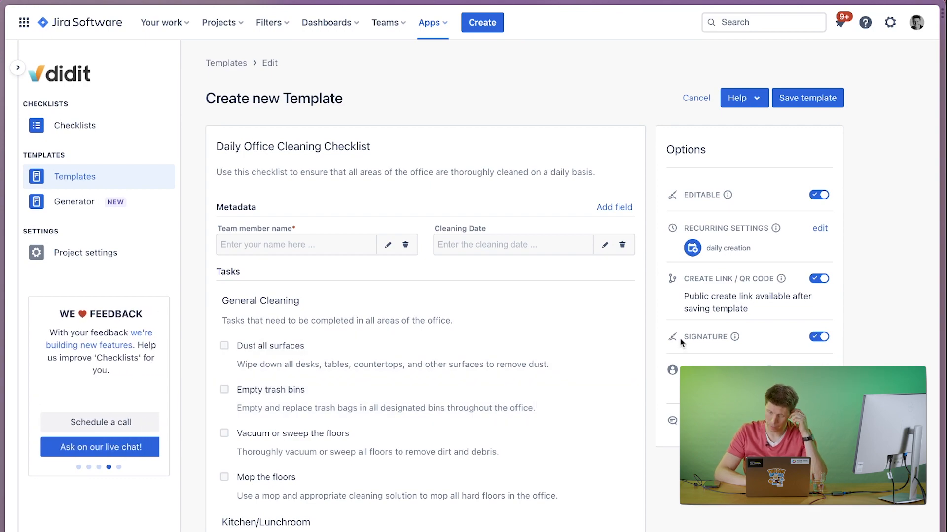
Save the cleaning template and open the saved version to view its link options before returning to the template list.
click(809, 97)
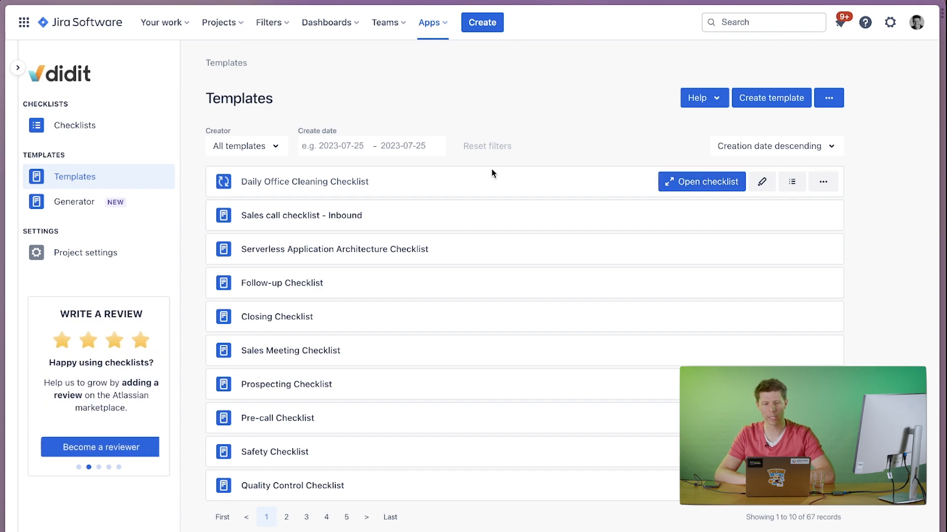
click(638, 184)
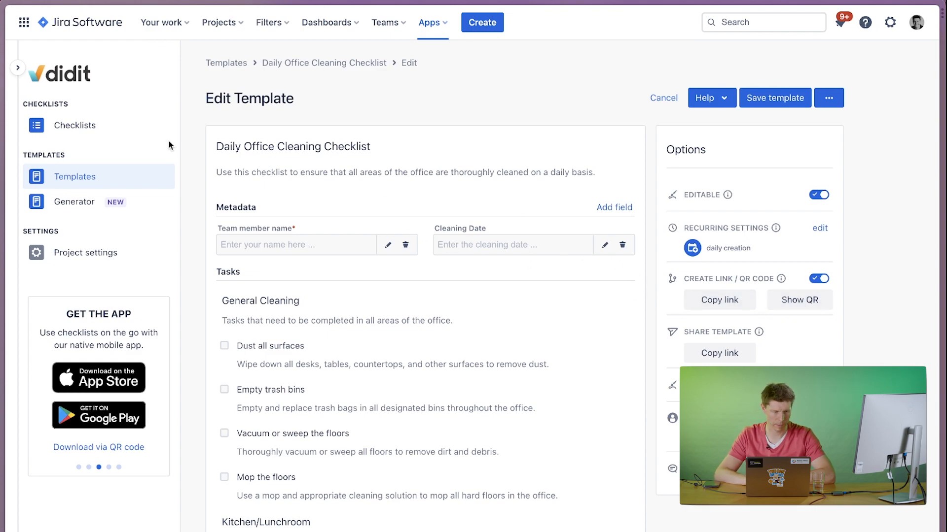
click(85, 180)
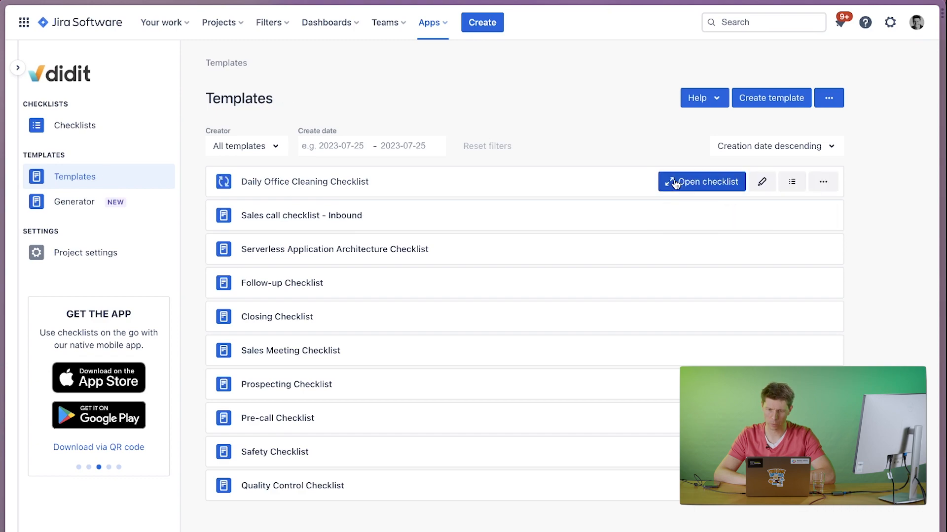
Open a checklist from the Daily Office Cleaning Checklist template and mark the "Empty trash bins" task as done.
click(690, 183)
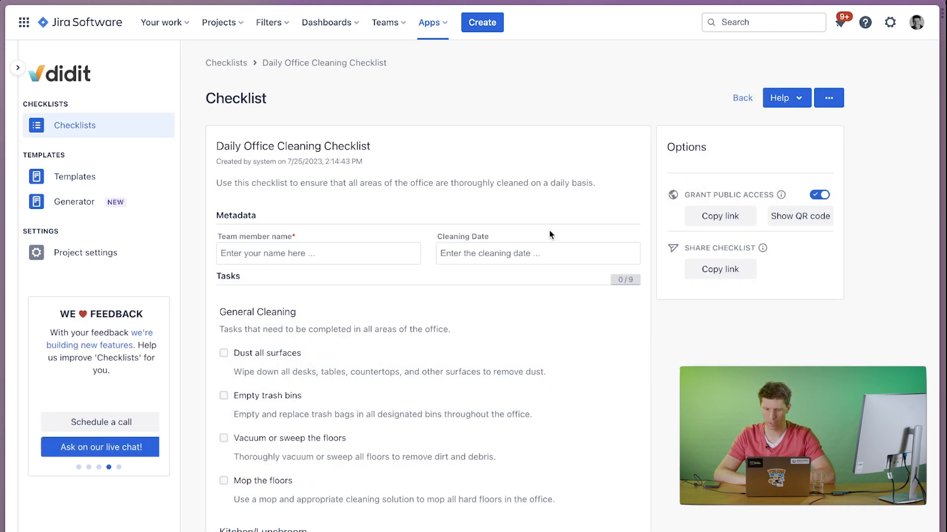
scroll(357, 469, down, 2)
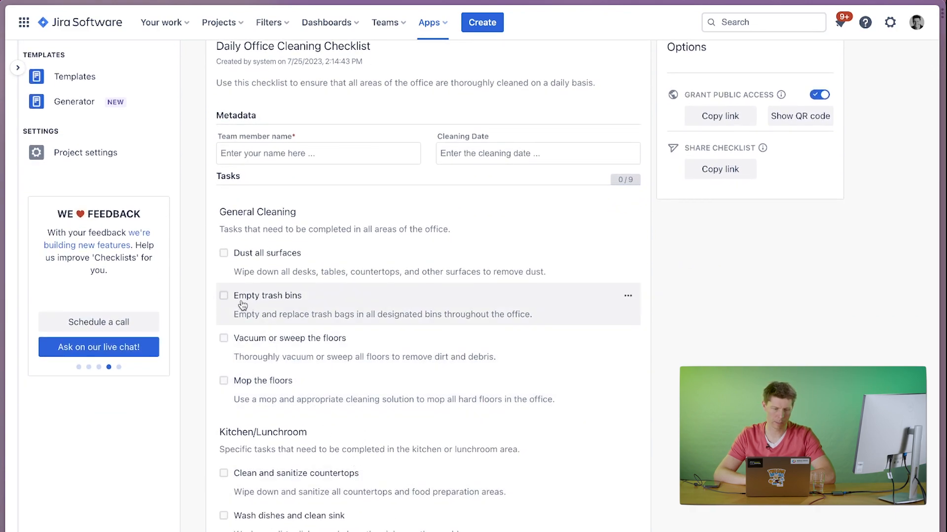
click(225, 296)
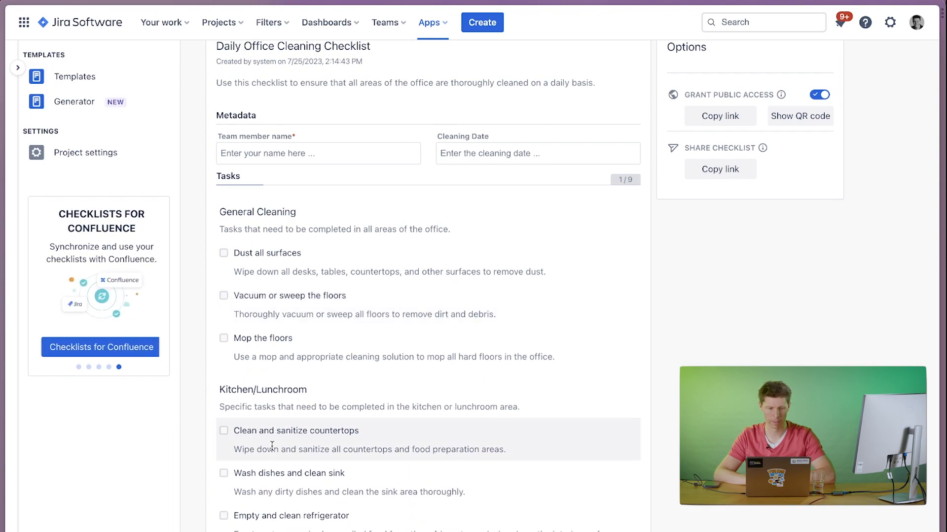
scroll(433, 381, down, 5)
scroll(433, 381, up, 7)
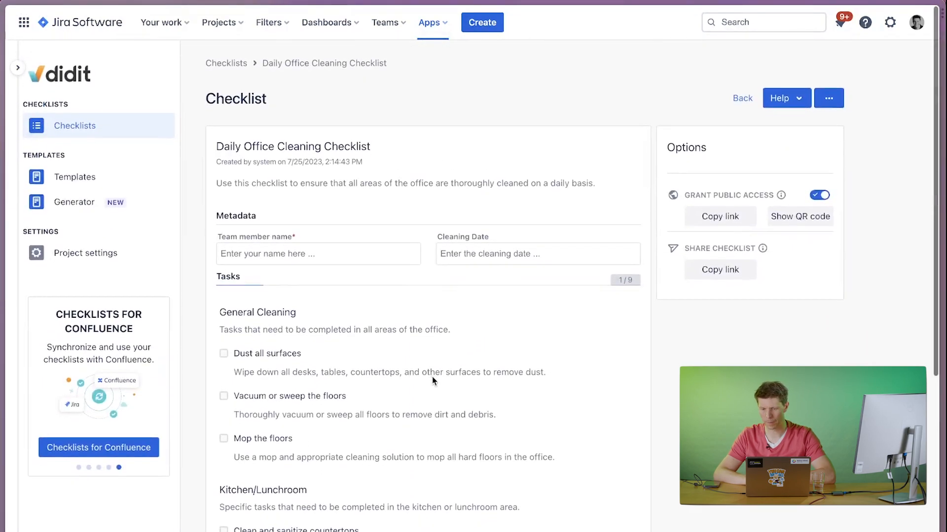
Reopen the Daily Office Cleaning Checklist template for editing and show its QR code for creating checklists.
click(111, 179)
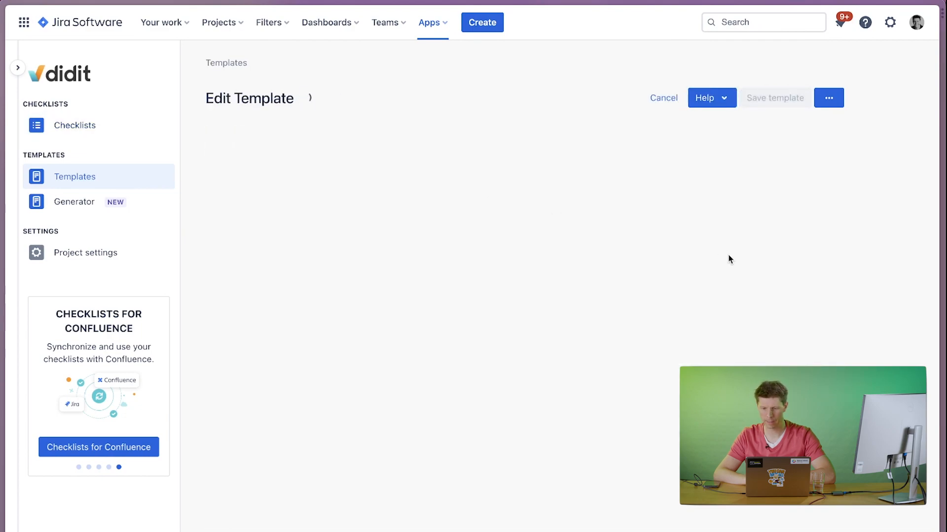
click(803, 302)
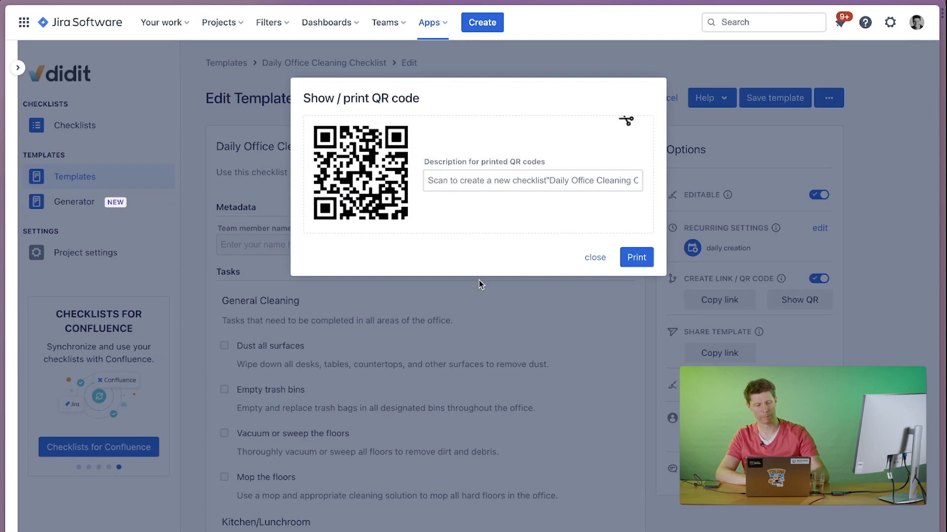
key(super+Tab)
key(super+Tab)
key(super+shift+Tab)
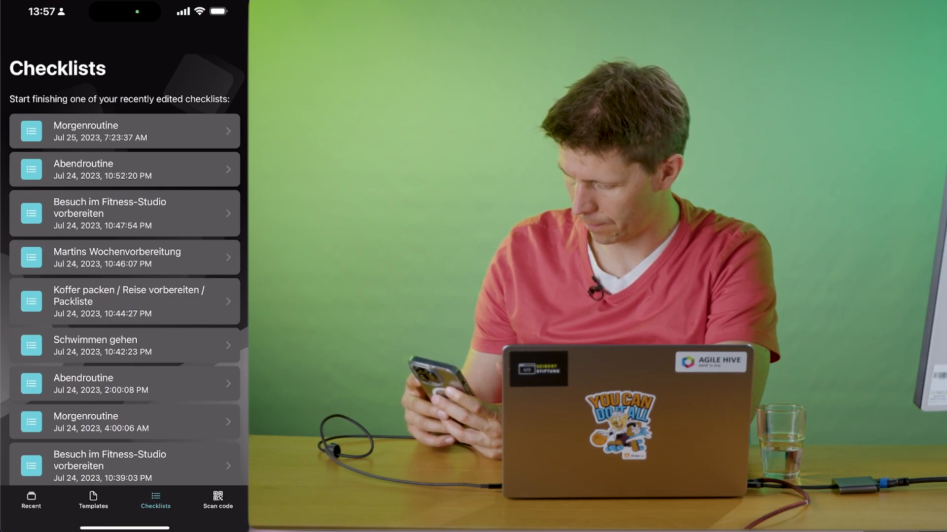
Switch to the mobile checklists app, scan the code for the Daily Office Cleaning Checklist and look through its tasks.
click(218, 500)
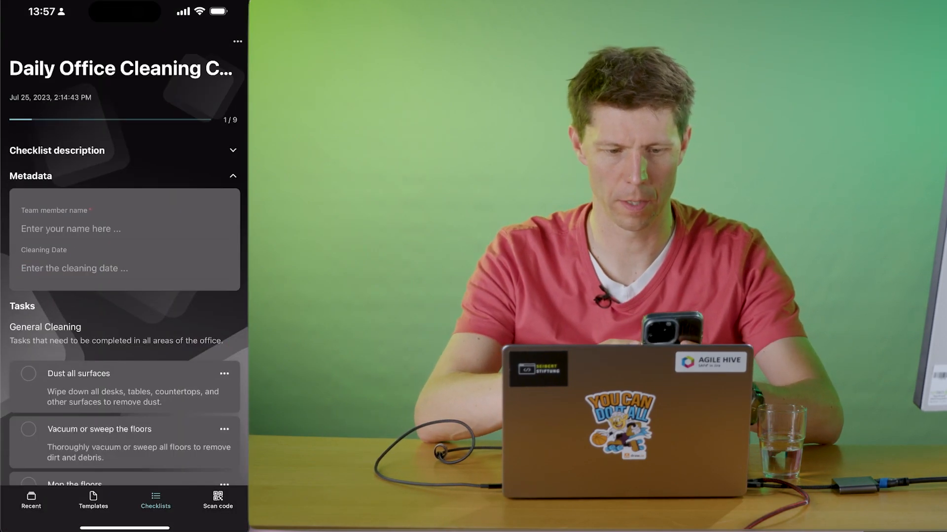
scroll(125, 266, down, 15)
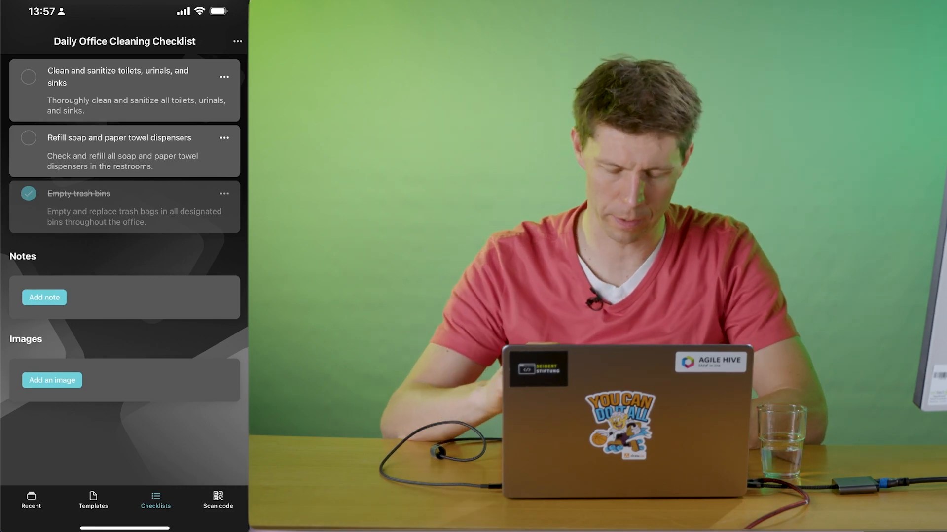
scroll(125, 246, up, 3)
scroll(124, 246, up, 12)
scroll(125, 247, down, 3)
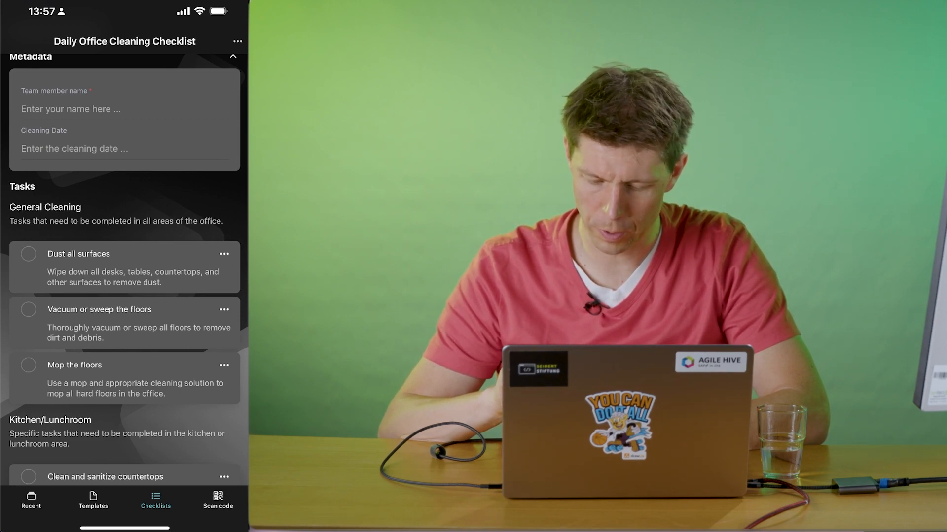
Add the note "I did that thoroughly yesterday." to the "Dust all surfaces" task and skip that task.
click(224, 254)
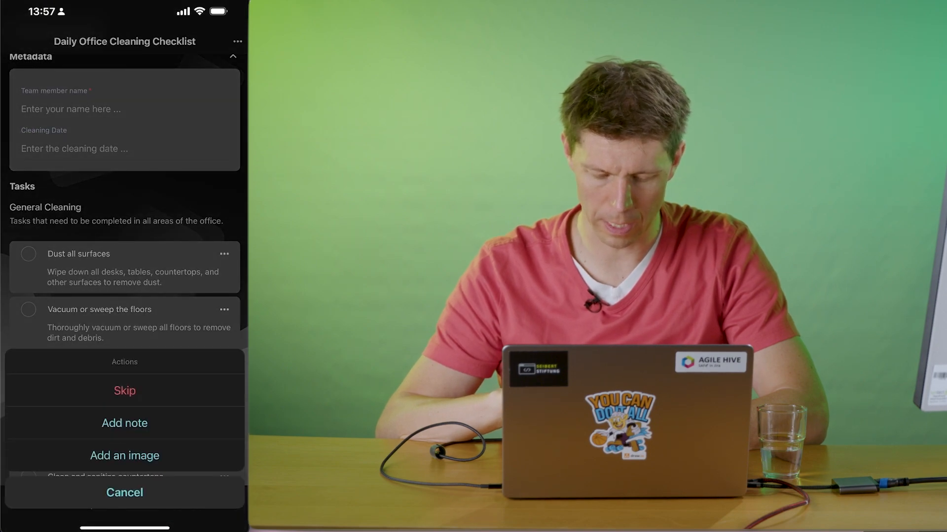
click(125, 423)
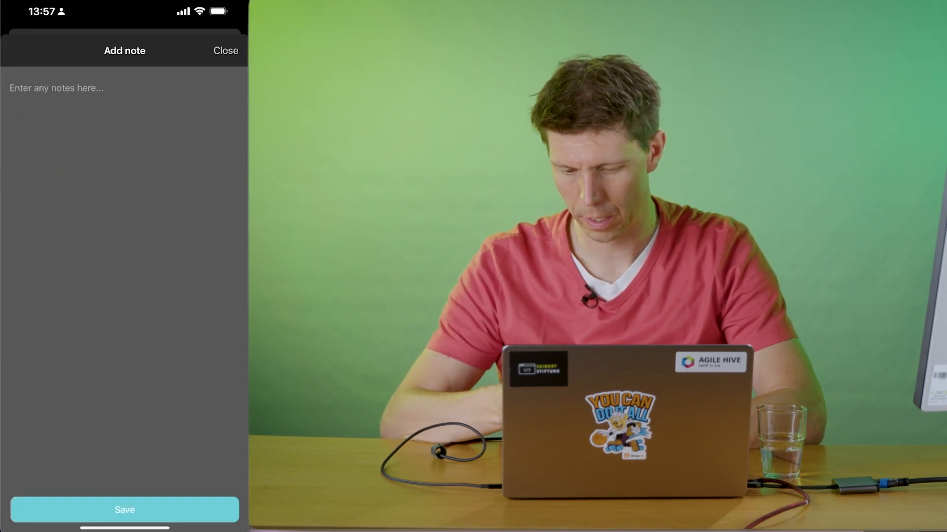
click(56, 88)
text(I)
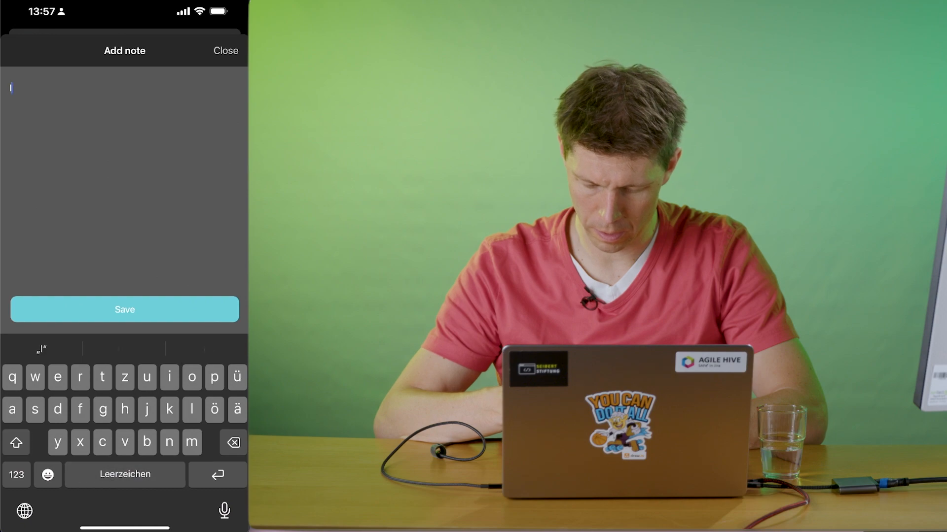
text( did that s)
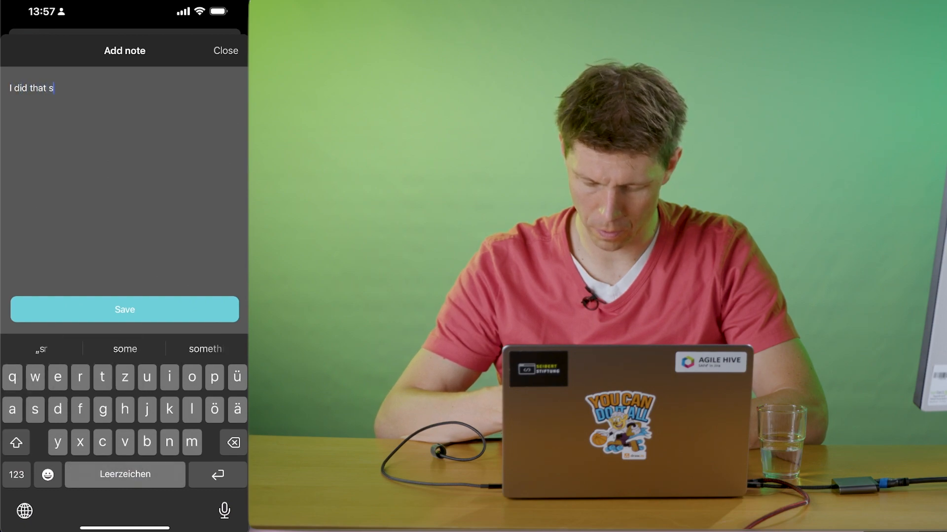
key(BackSpace)
text(thor)
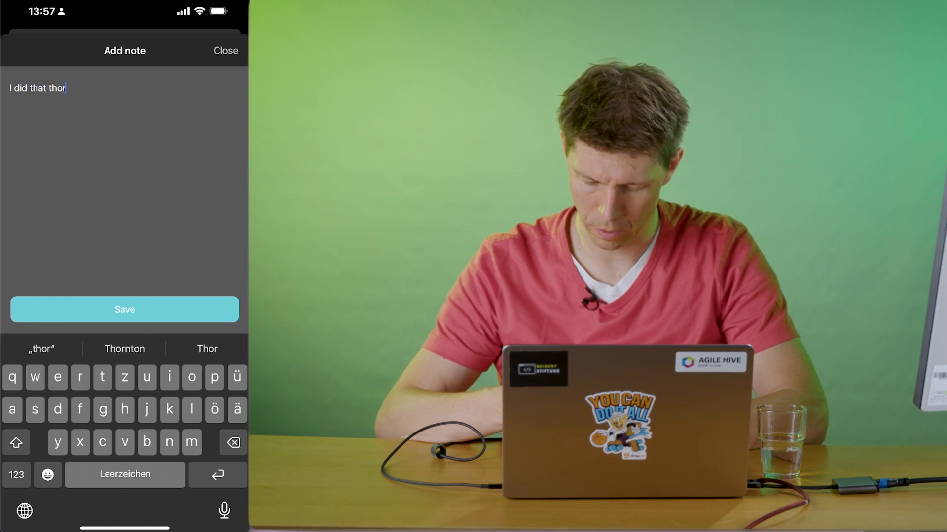
text(oughl)
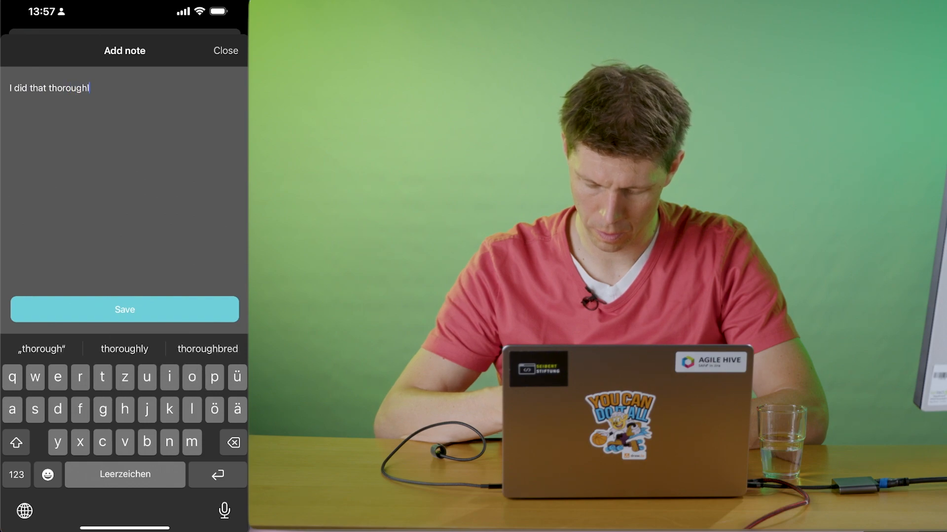
text(y yesterday )
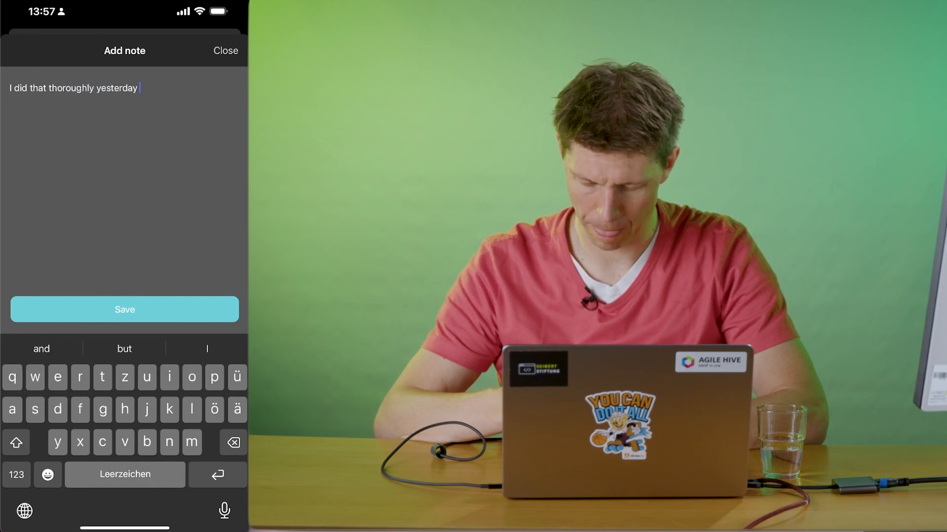
text(.)
click(125, 309)
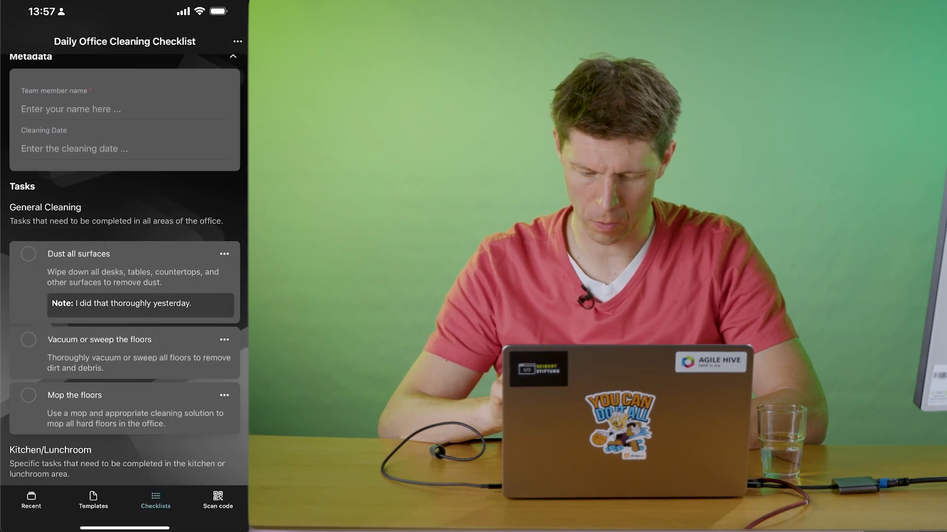
click(225, 254)
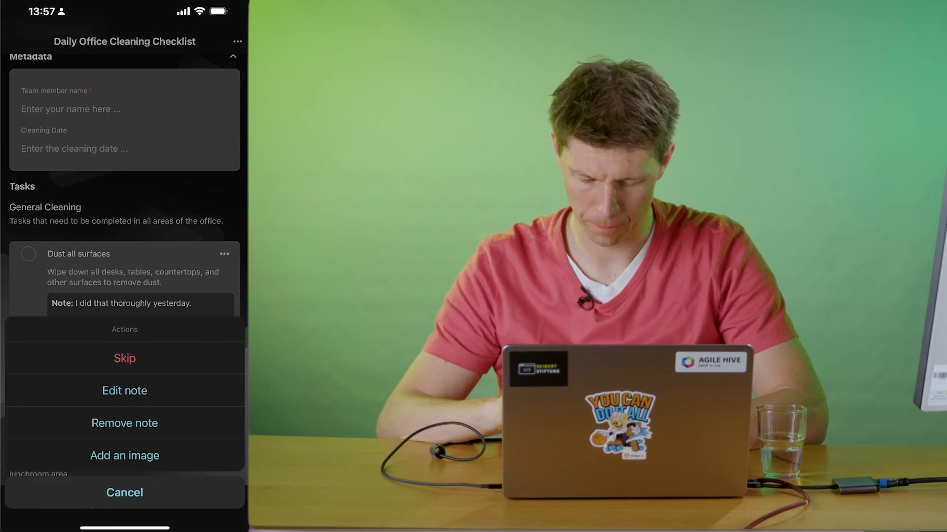
click(125, 359)
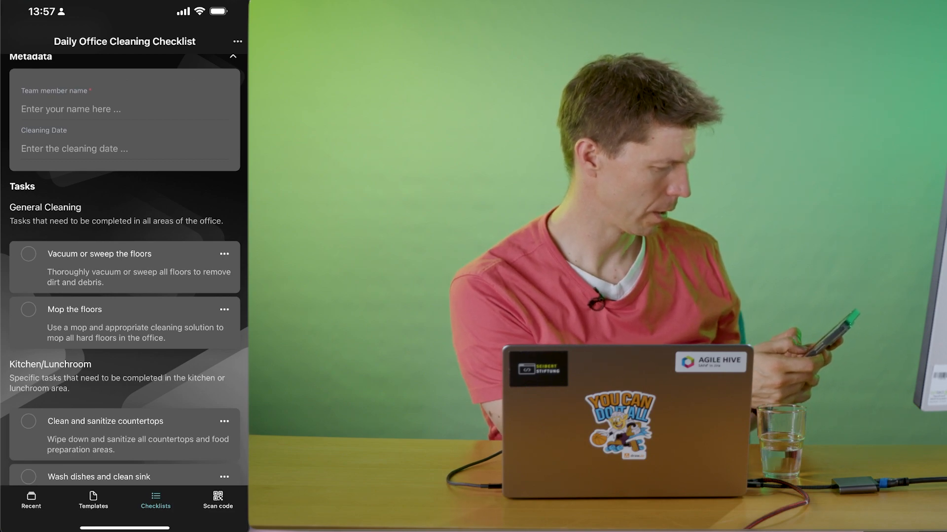
Attach a newly taken photo of the floor to the "Vacuum or sweep the floors" task and mark it as done.
click(224, 254)
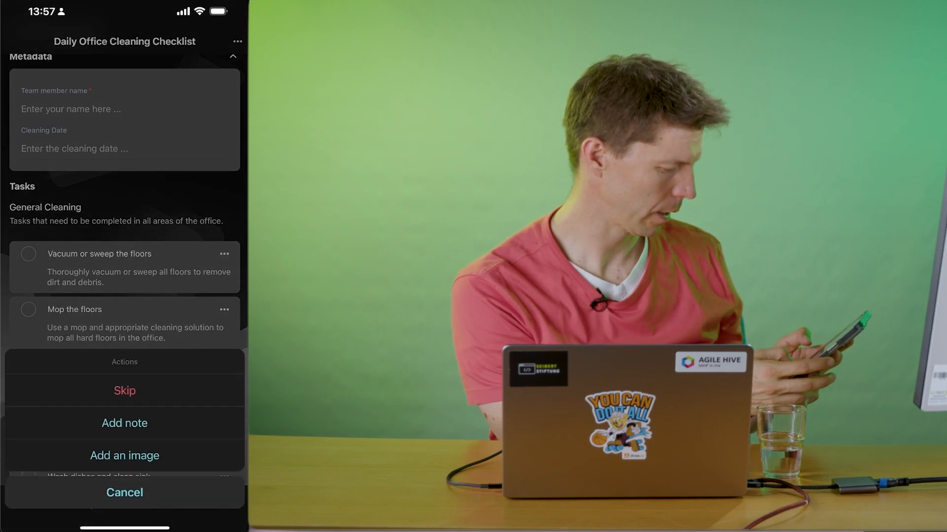
click(124, 456)
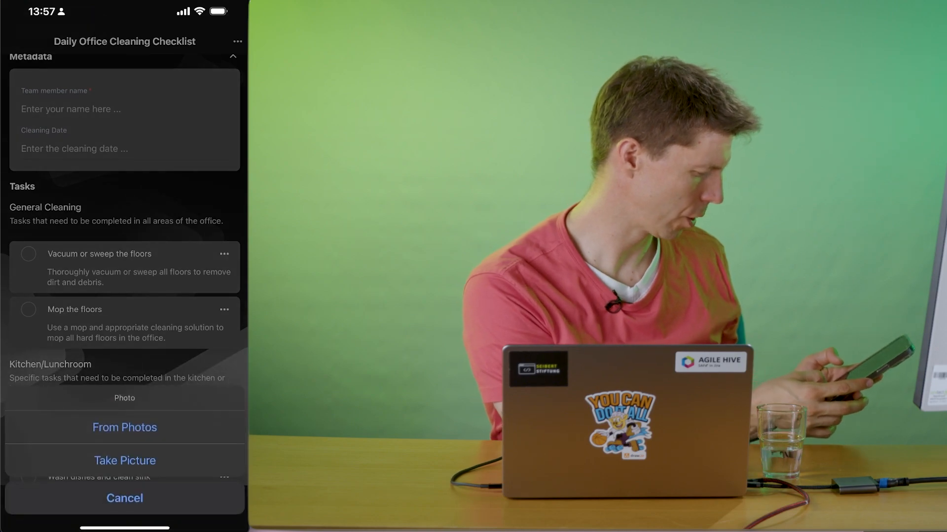
click(124, 460)
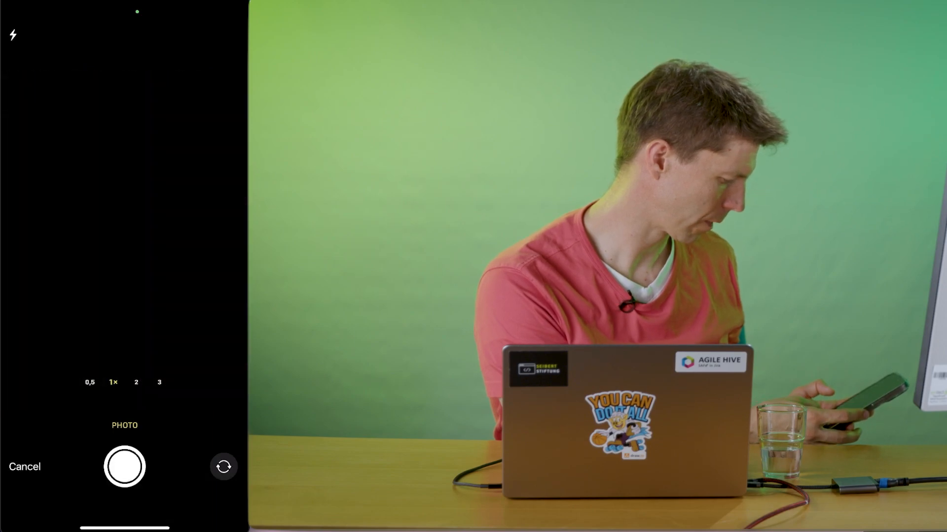
click(124, 467)
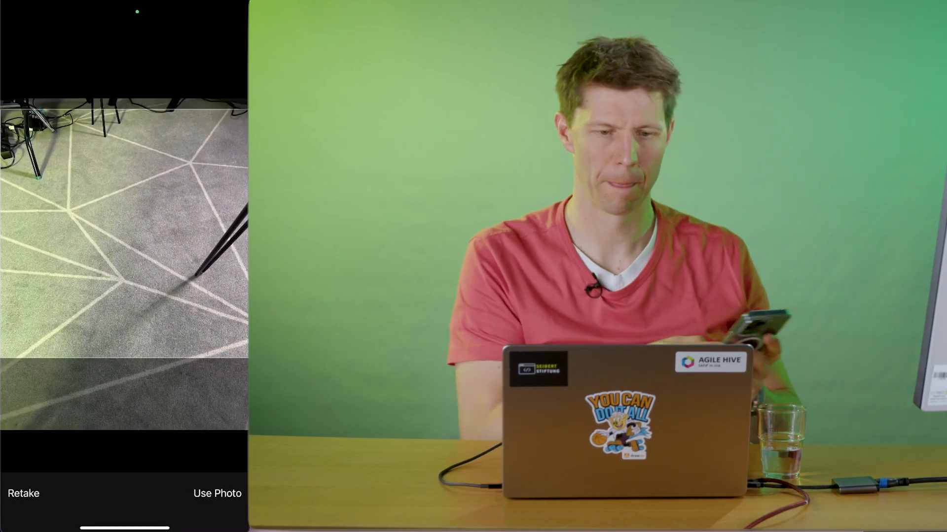
click(218, 493)
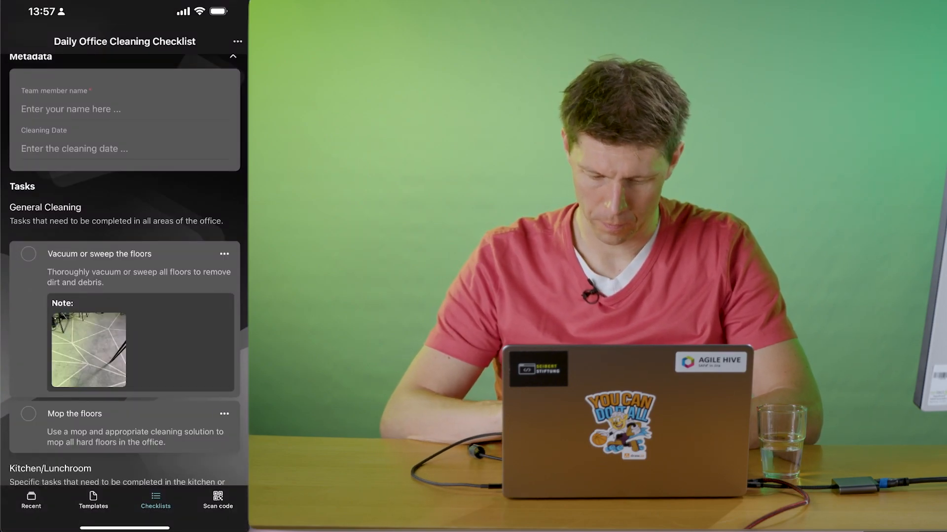
click(28, 253)
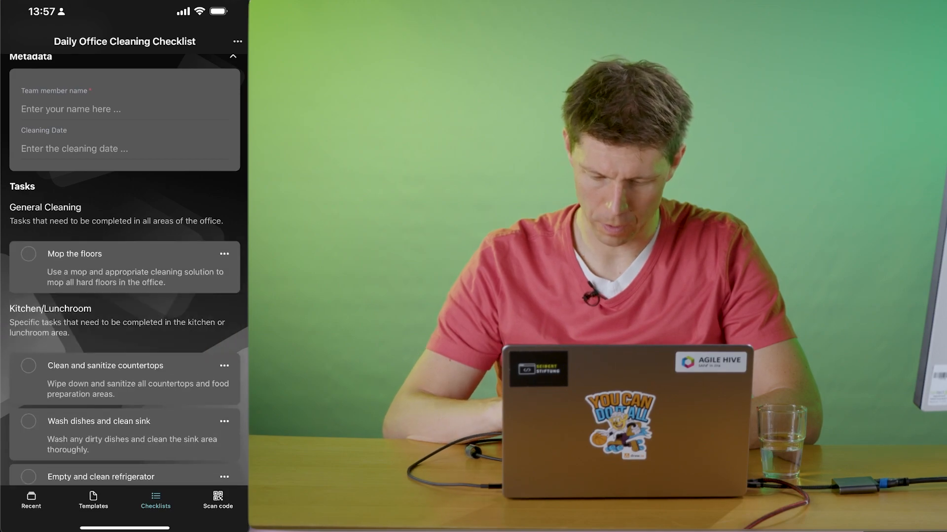
scroll(124, 296, down, 15)
scroll(124, 271, up, 15)
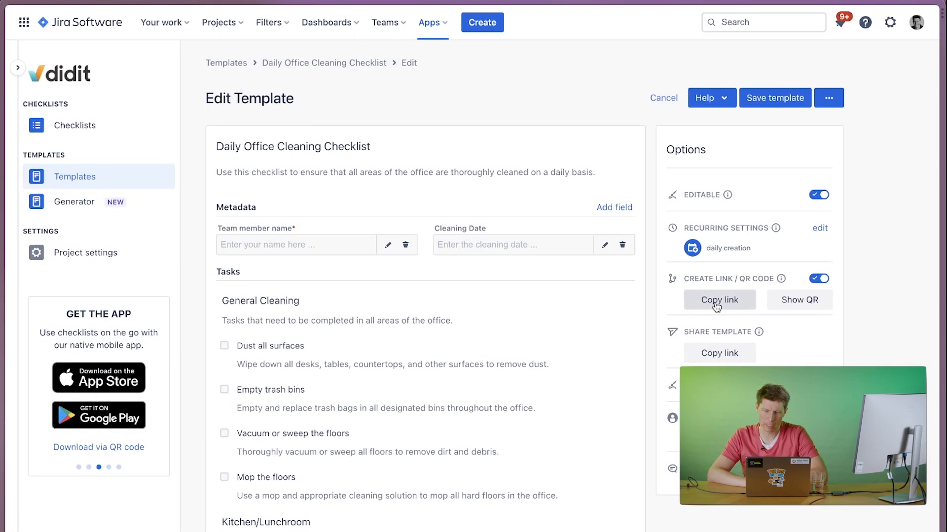
Switch to the template editor in Jira, copy the link for creating checklists and open it in a new browser tab.
click(717, 306)
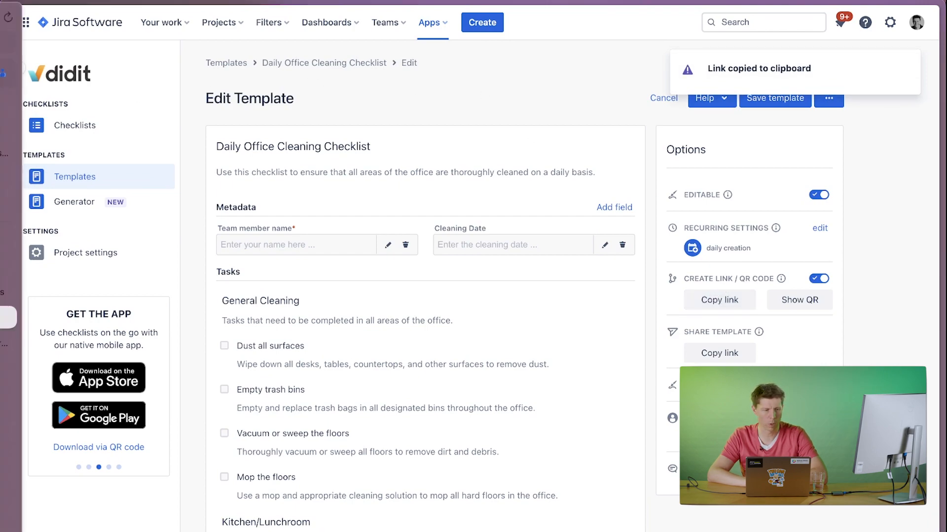
mouse_move(11, 80)
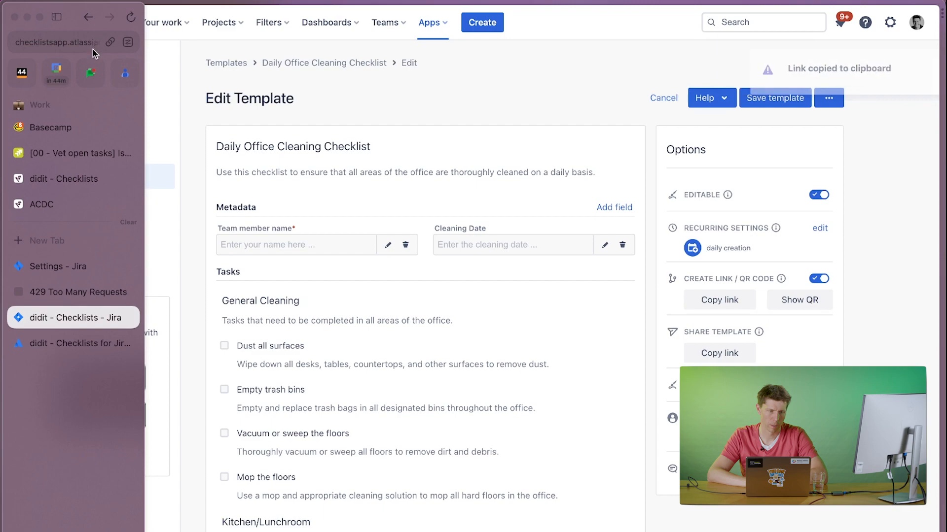
click(81, 229)
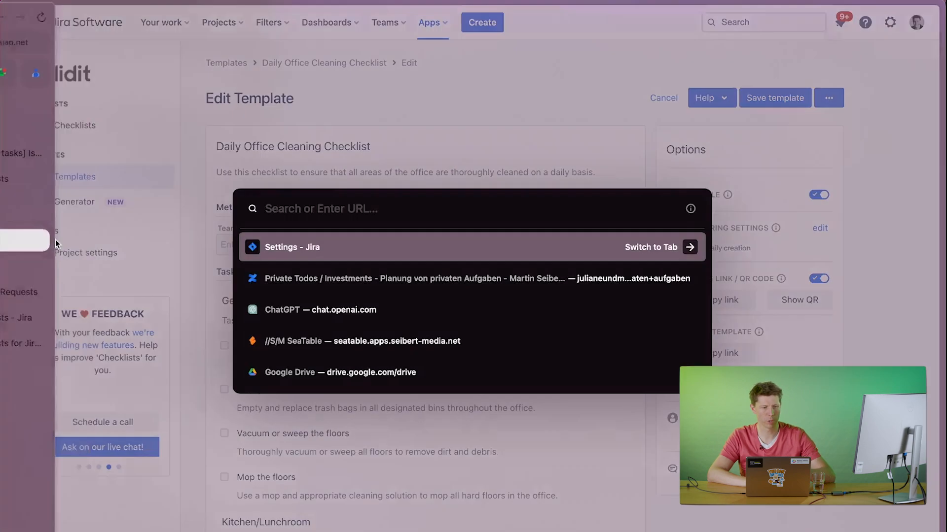
key(super+v)
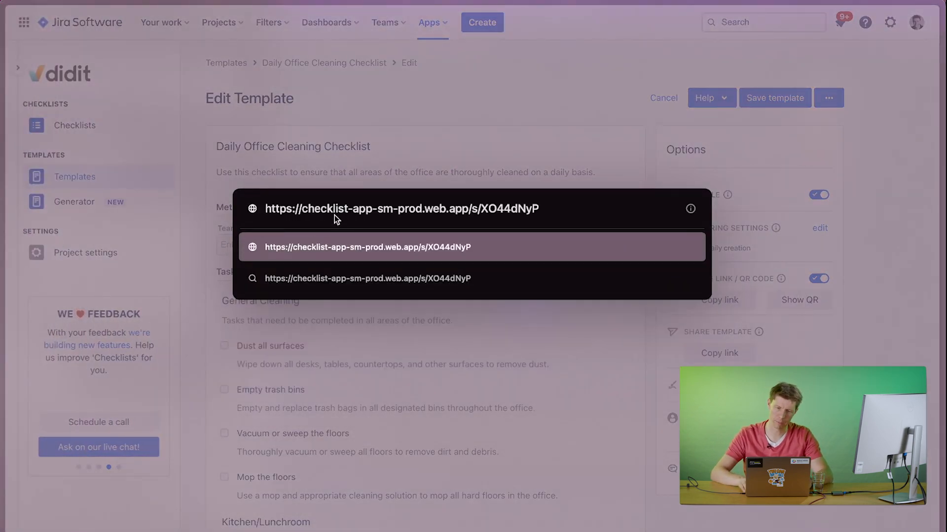
key(Return)
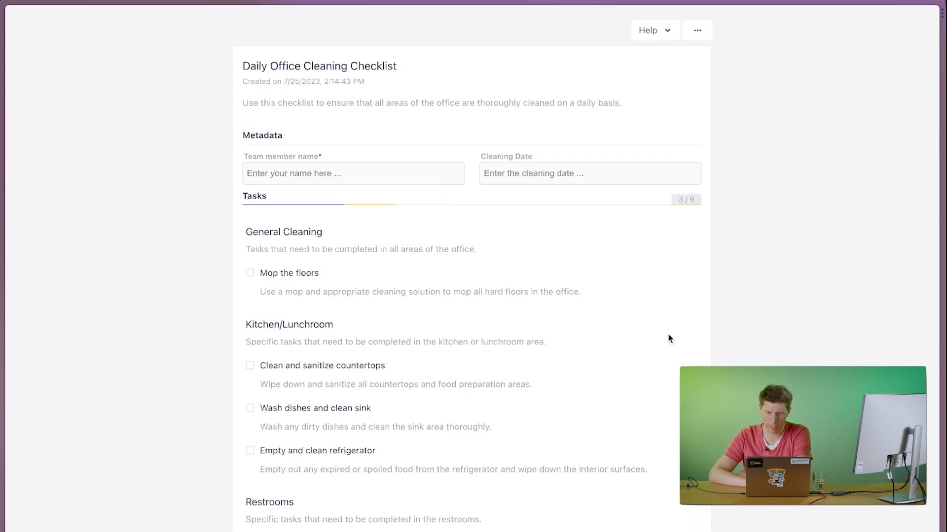
Mark the "Mop the floors" task as done in the opened checklist and fill in the team member's name.
scroll(560, 437, down, 7)
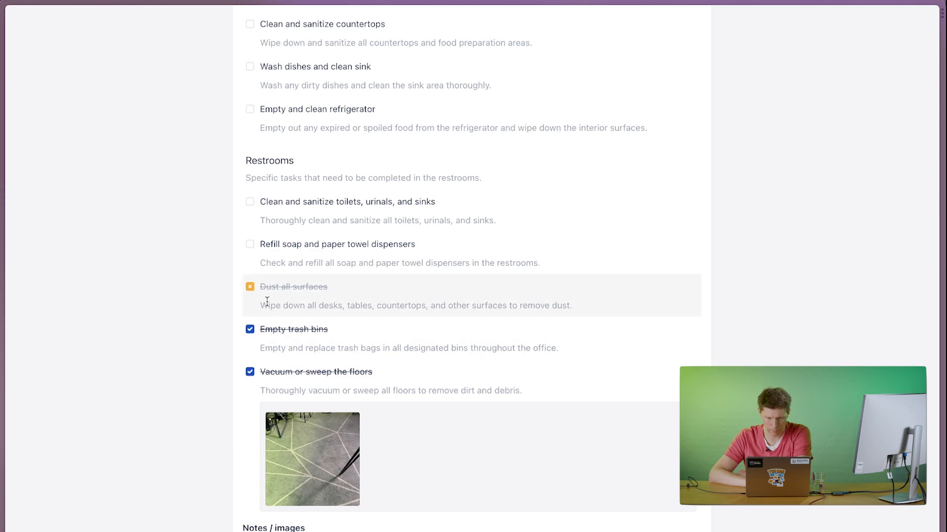
scroll(281, 217, up, 7)
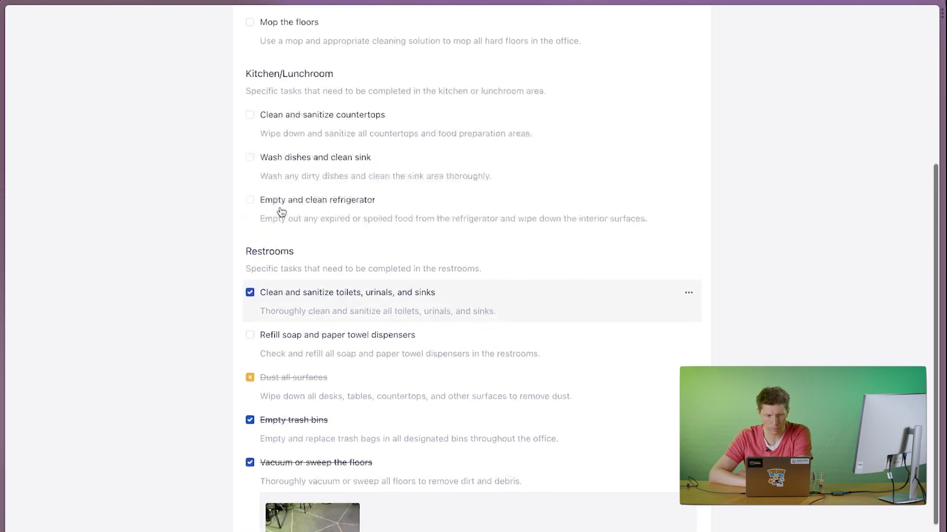
click(249, 274)
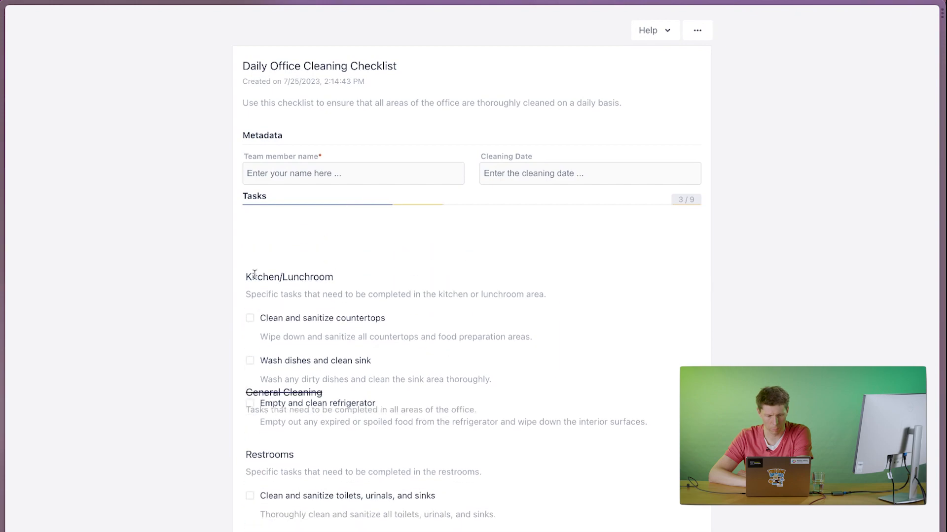
click(293, 178)
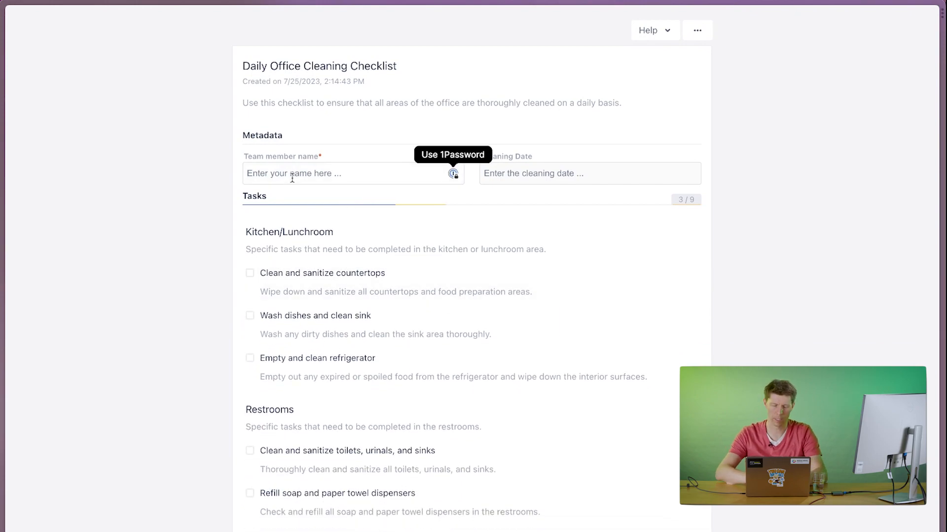
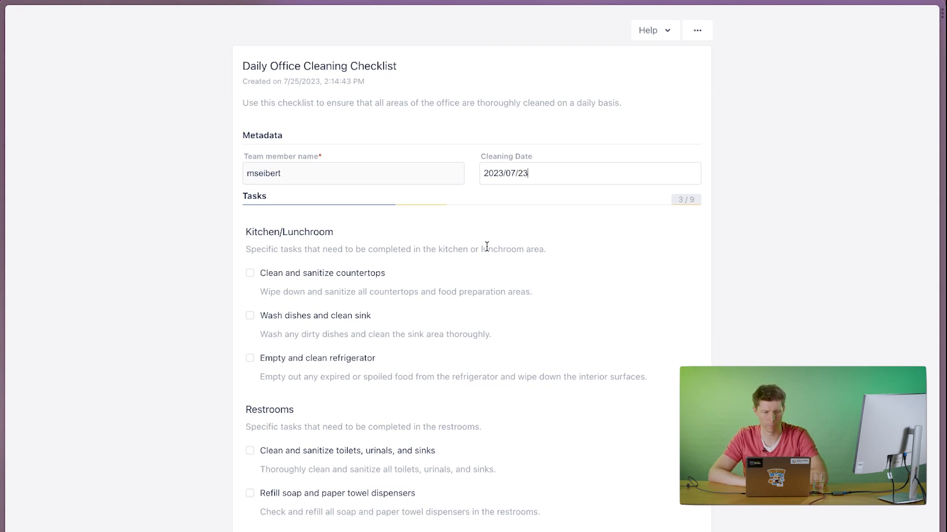
Add the note "Told ABC to do that again today." to the "Wash dishes and clean sink" task.
click(547, 274)
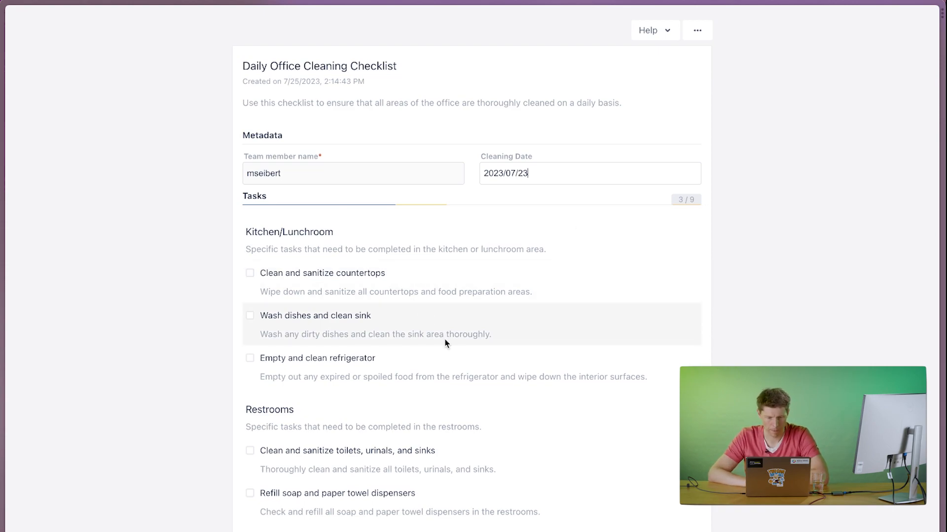
click(689, 319)
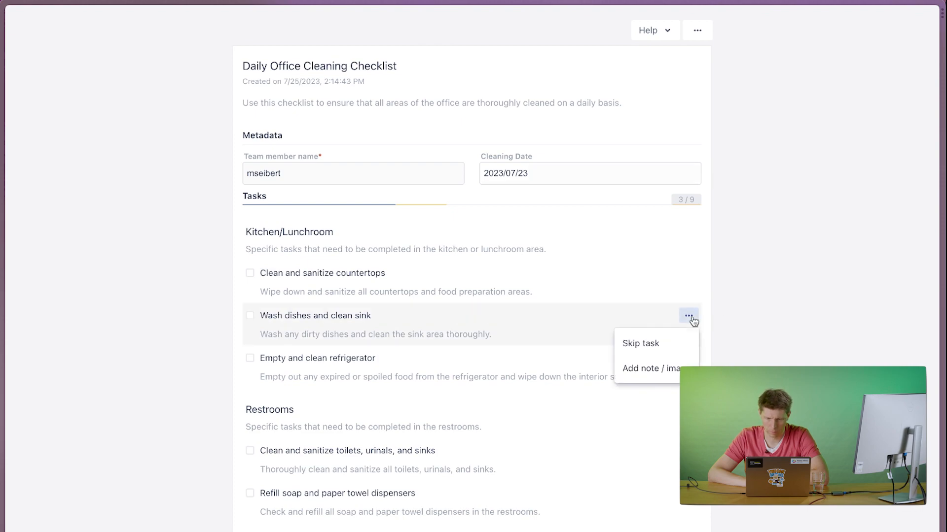
click(651, 369)
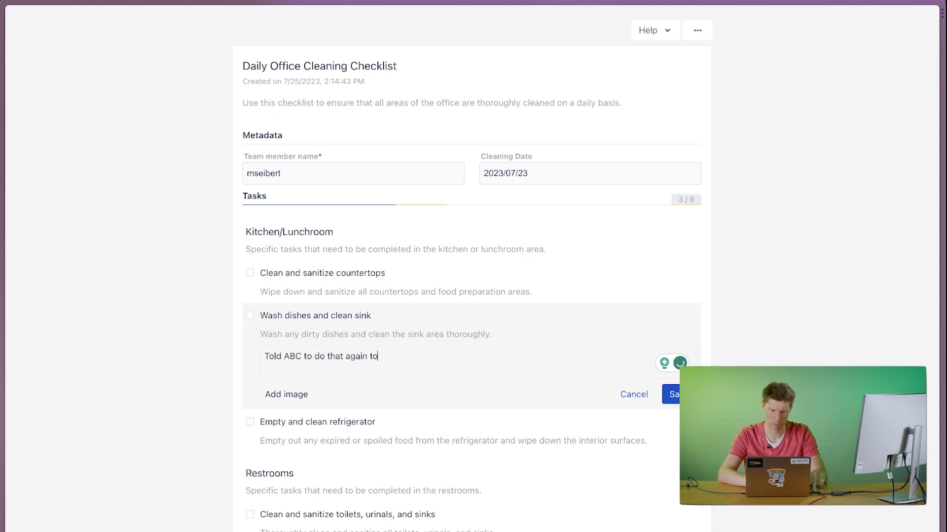
click(671, 395)
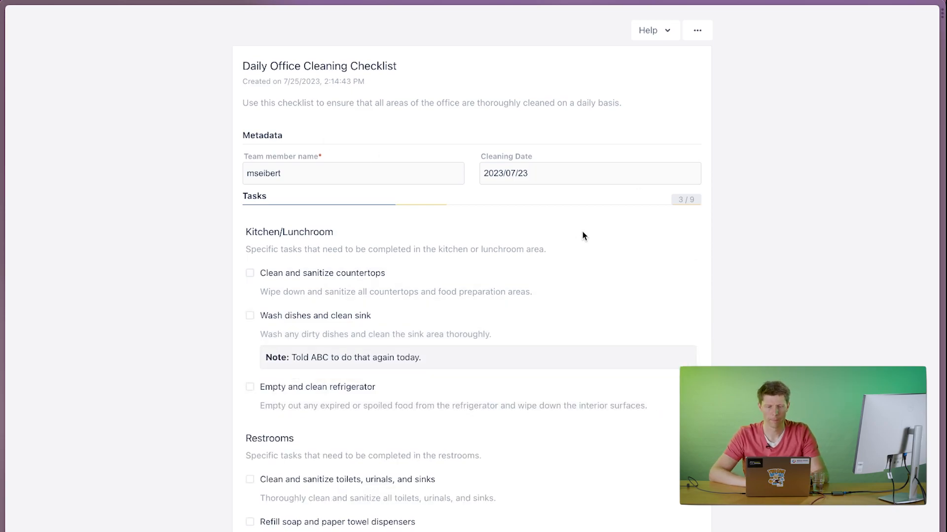
scroll(407, 296, down, 8)
scroll(405, 281, up, 8)
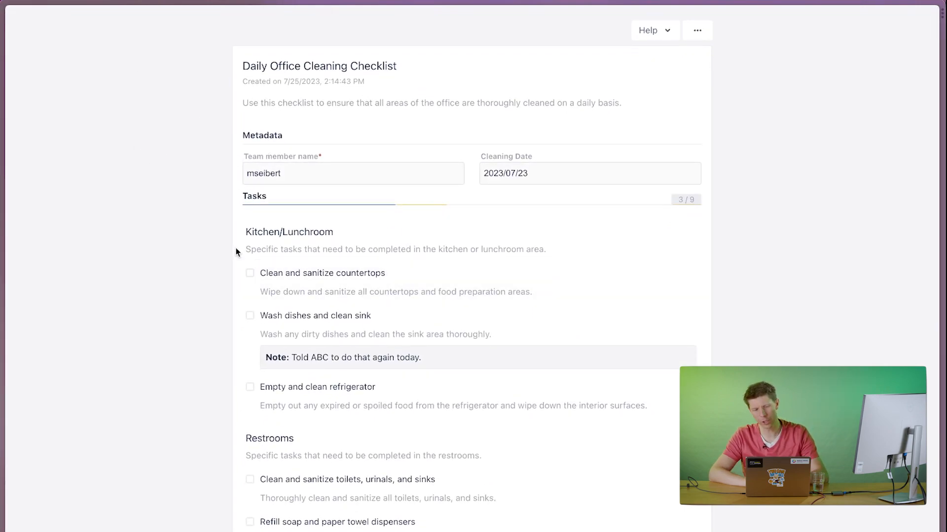
Switch to Jira, reopen the Daily Office Cleaning Checklist template and review its recurring checklist settings without changing them.
mouse_move(2, 105)
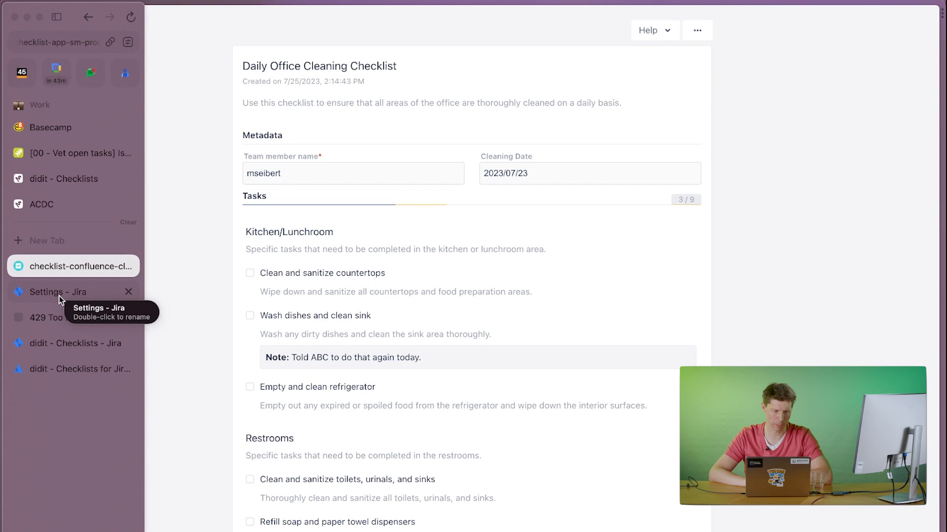
click(59, 344)
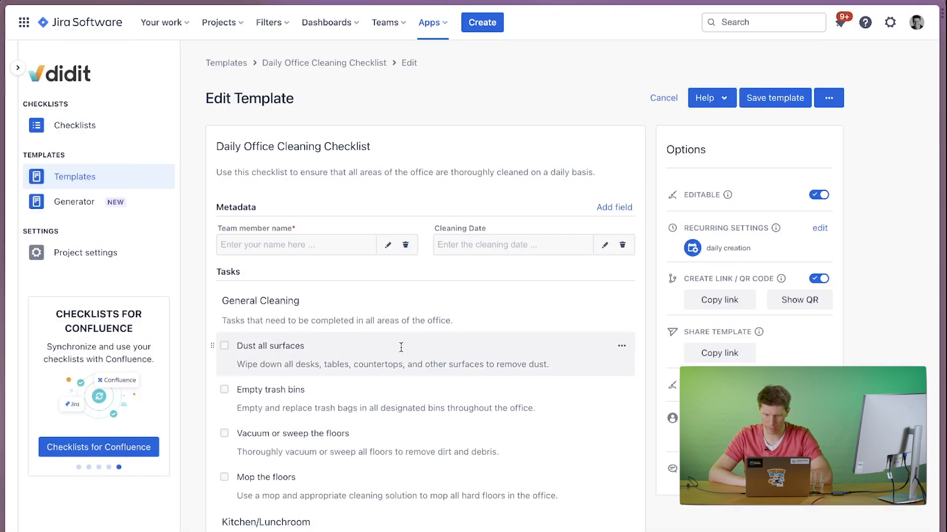
click(57, 186)
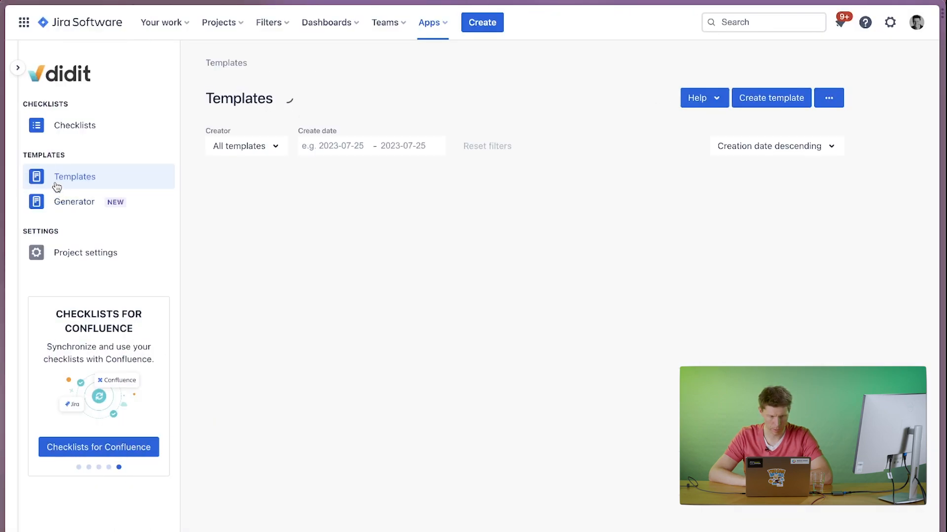
click(420, 182)
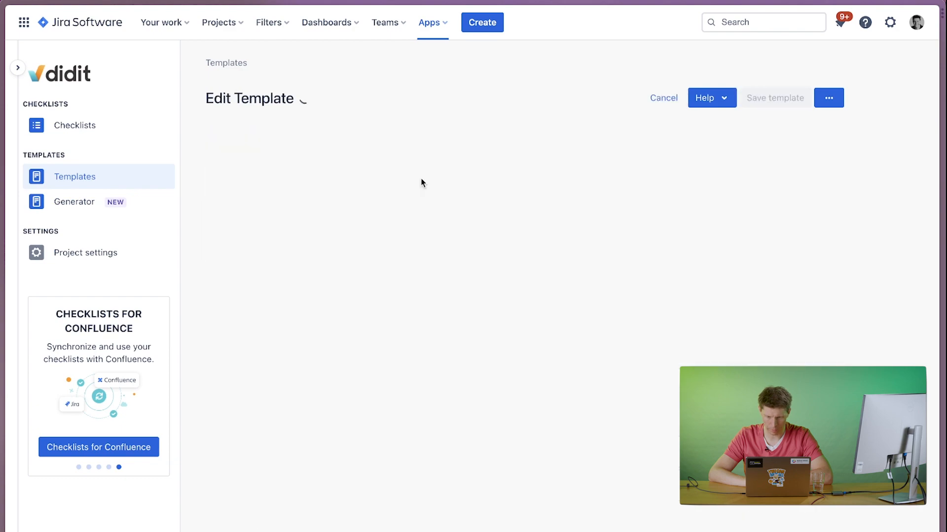
click(820, 228)
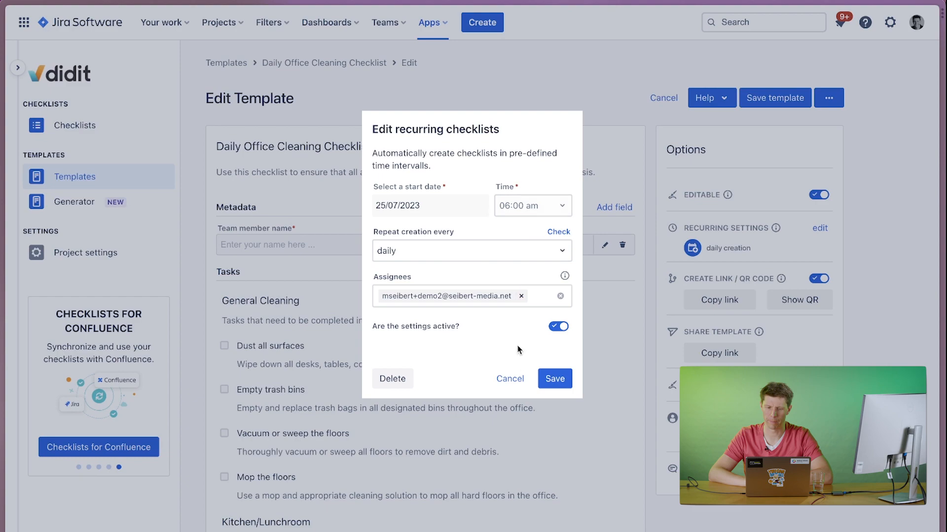
click(510, 380)
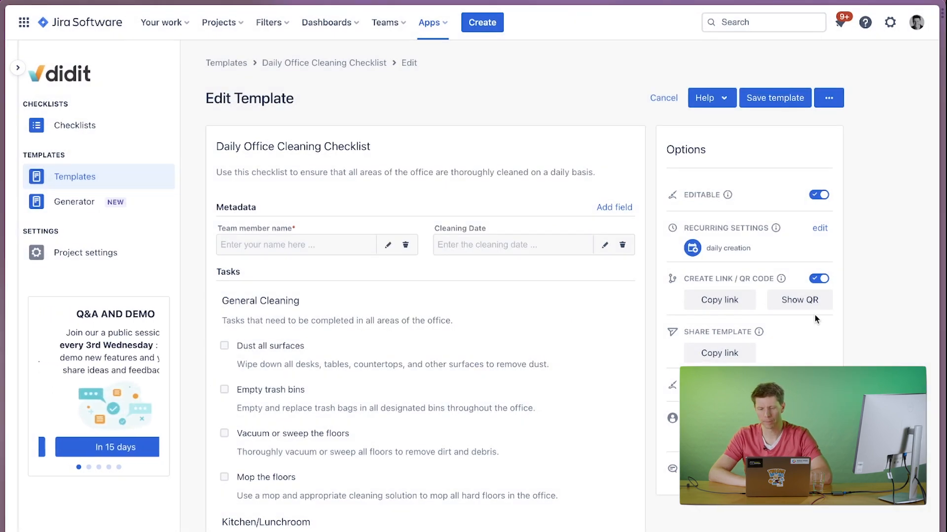
Create a checklist from the "Sales call checklist - Inbound" template, named "Sales call checklist - Inbound for Coca-Cola".
click(89, 184)
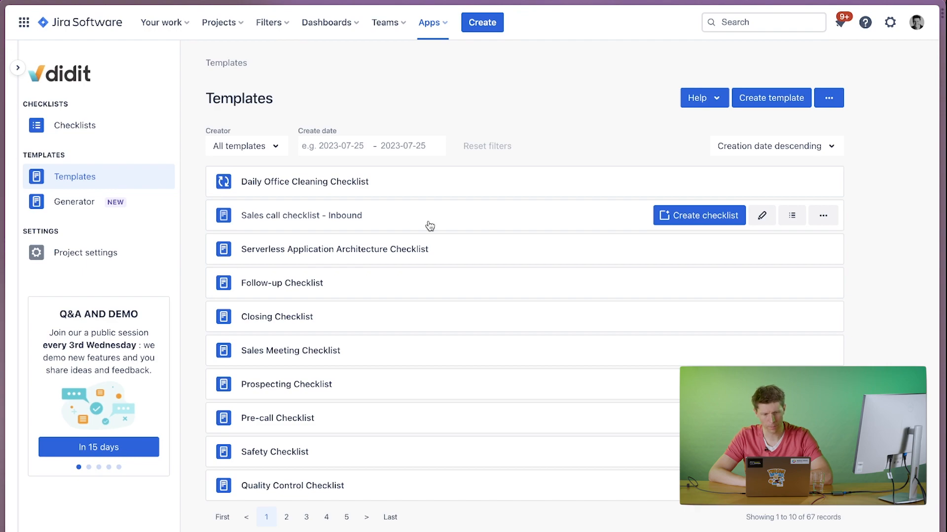
click(704, 215)
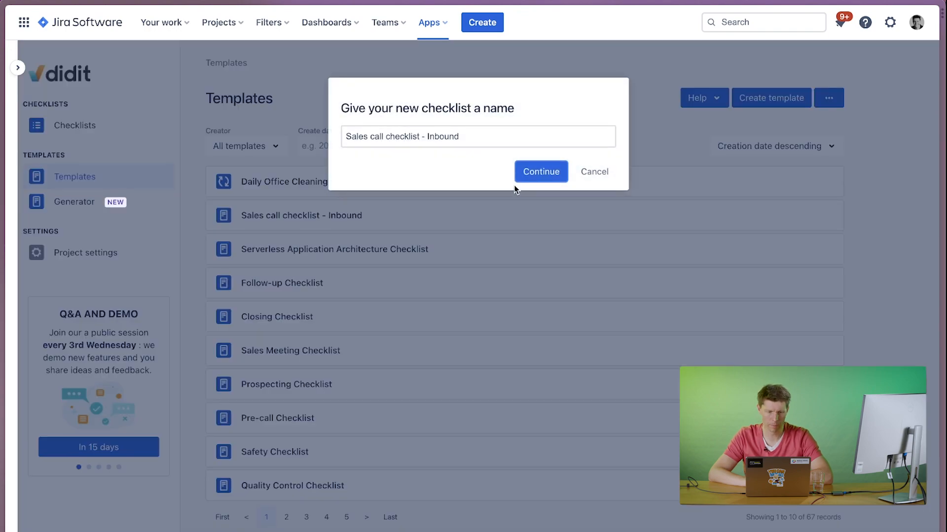
click(472, 137)
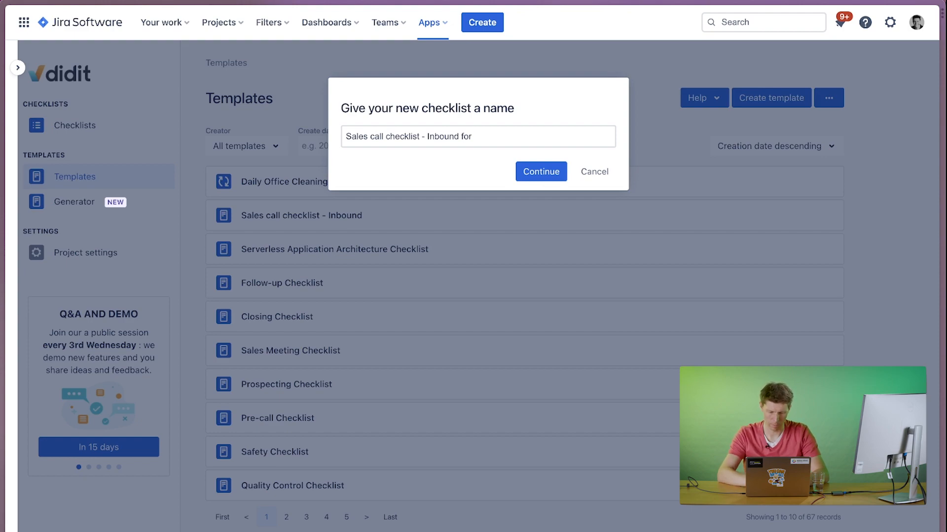
text(for Coca-Cola)
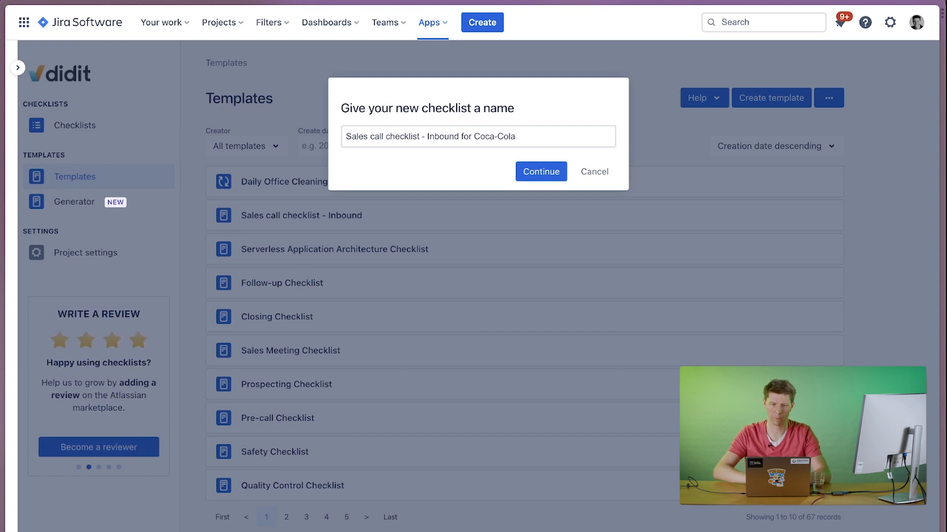
click(553, 172)
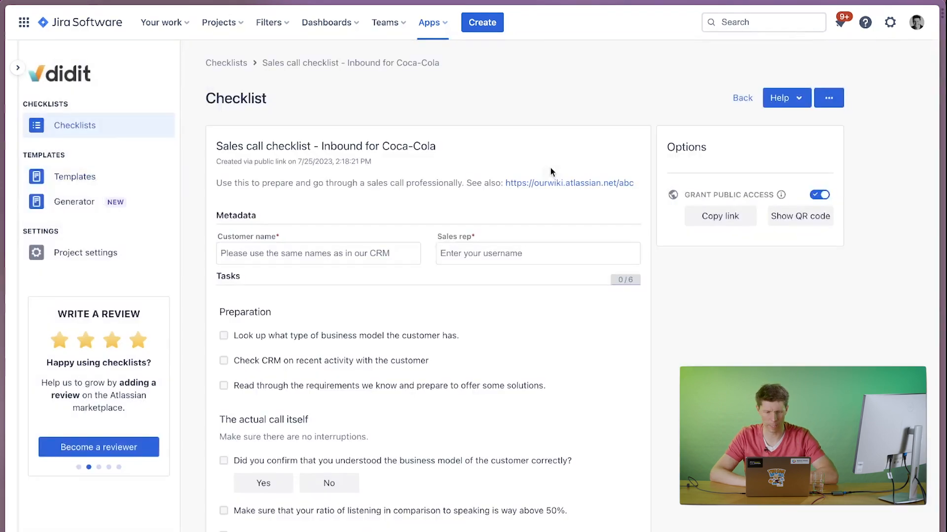
Enter Coca-Cola as customer name, fill in the sales rep's username and mark the task about looking up the customer's business model as done.
click(280, 253)
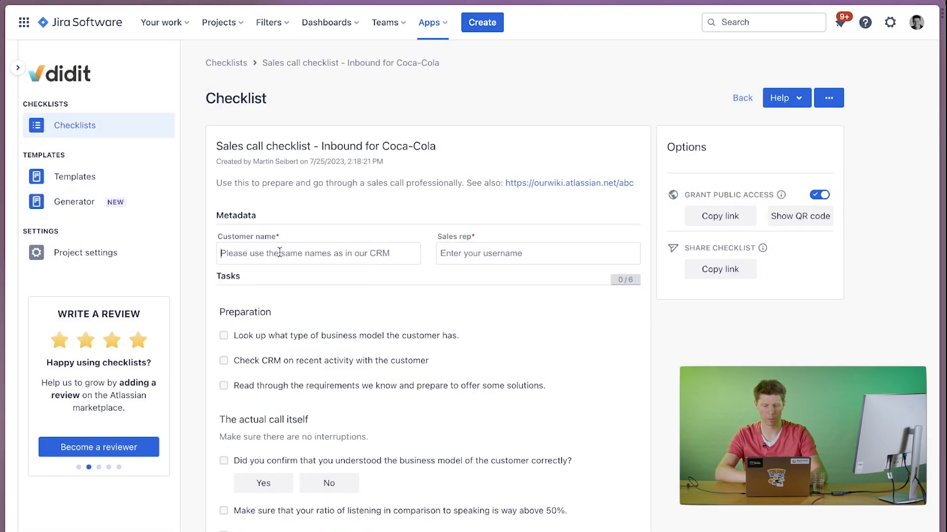
text(Coca-Cola)
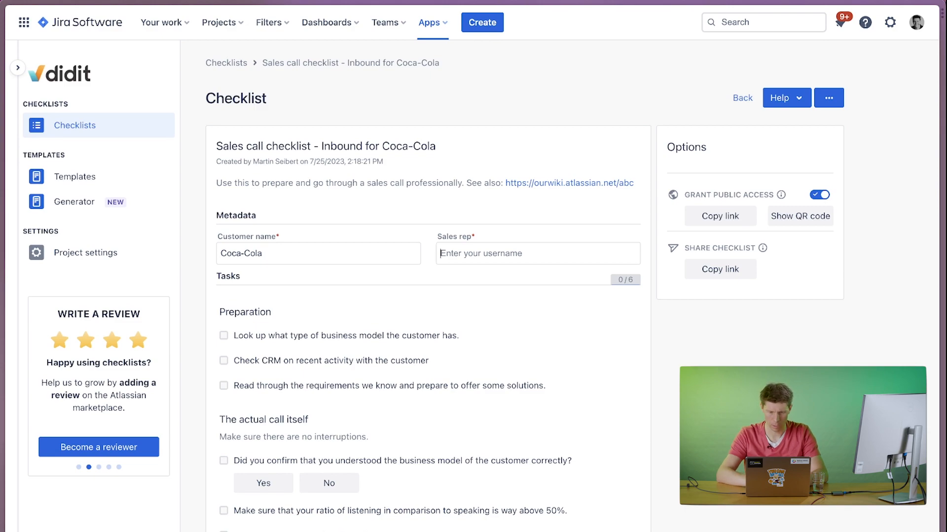
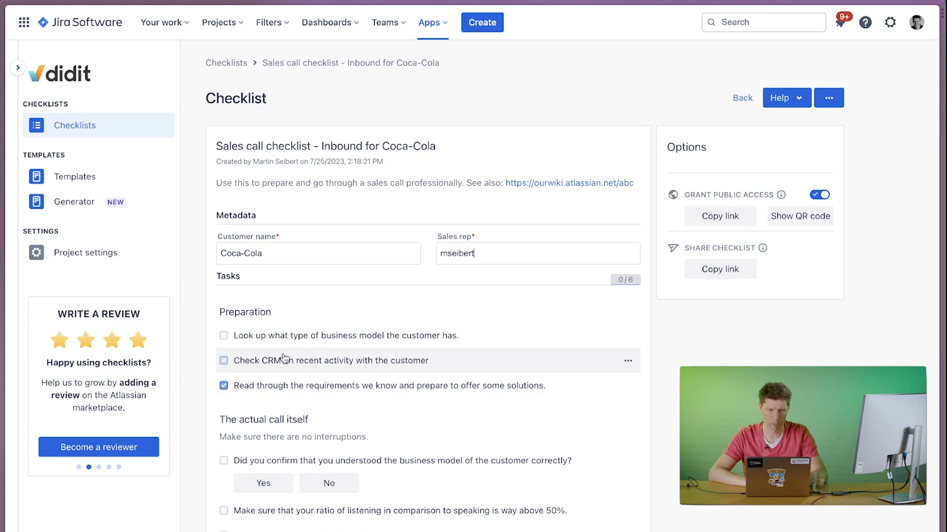
click(289, 342)
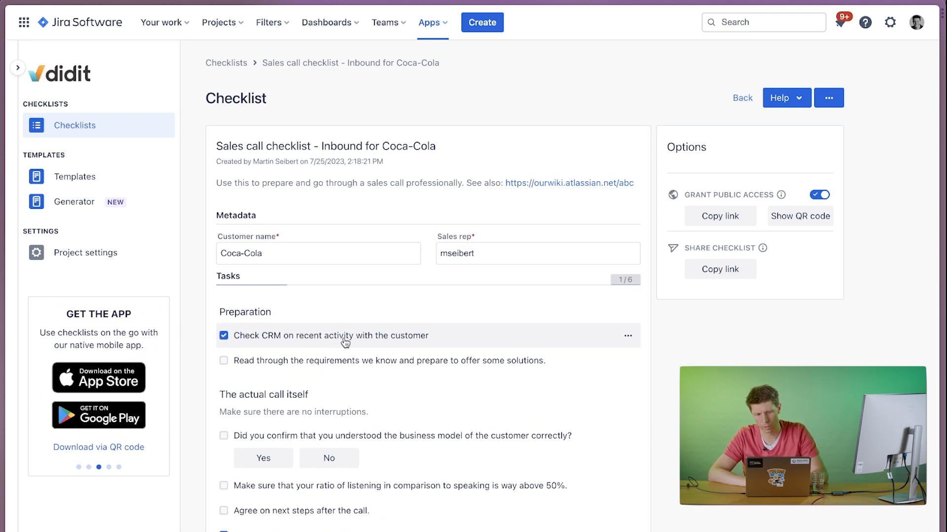
Add the note "Link to HubSpot: Link" to the "Check CRM on recent activity with the customer" task and mark it as done.
click(628, 336)
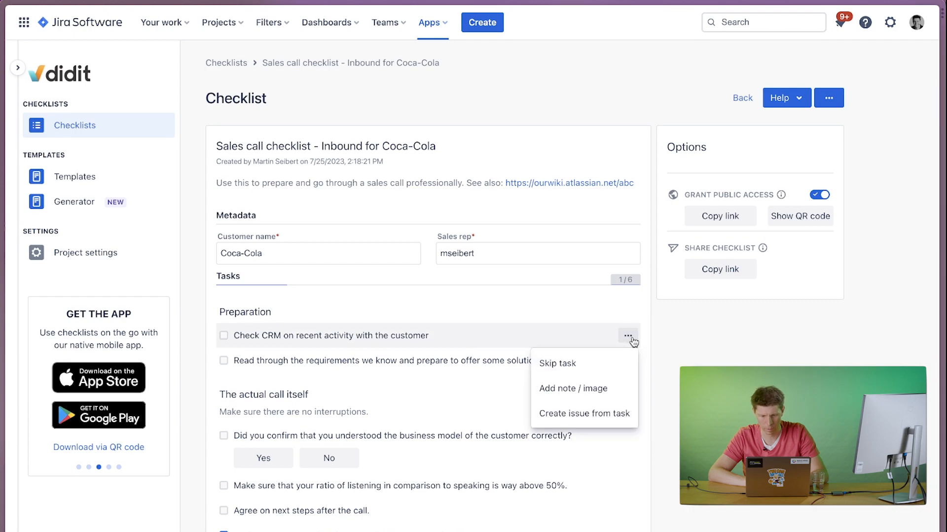
click(573, 390)
text(Link to Hub)
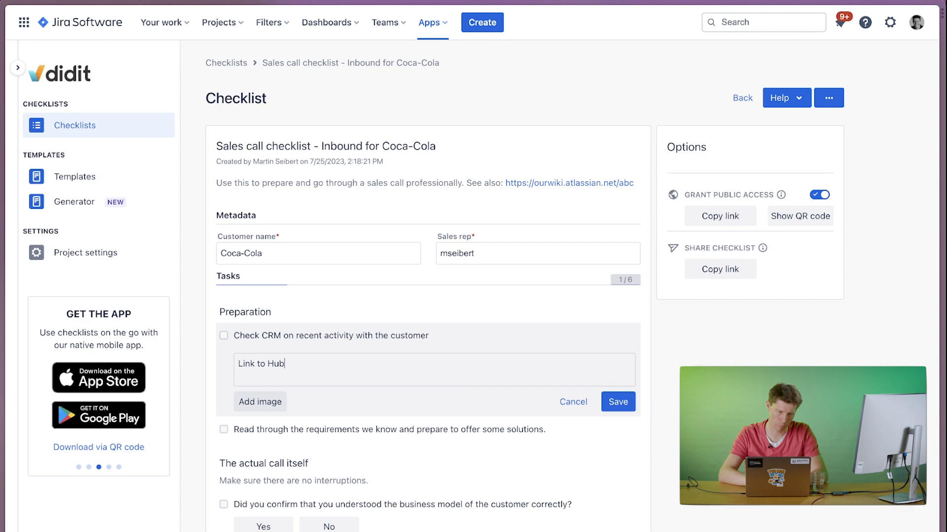
text(Spot: Link)
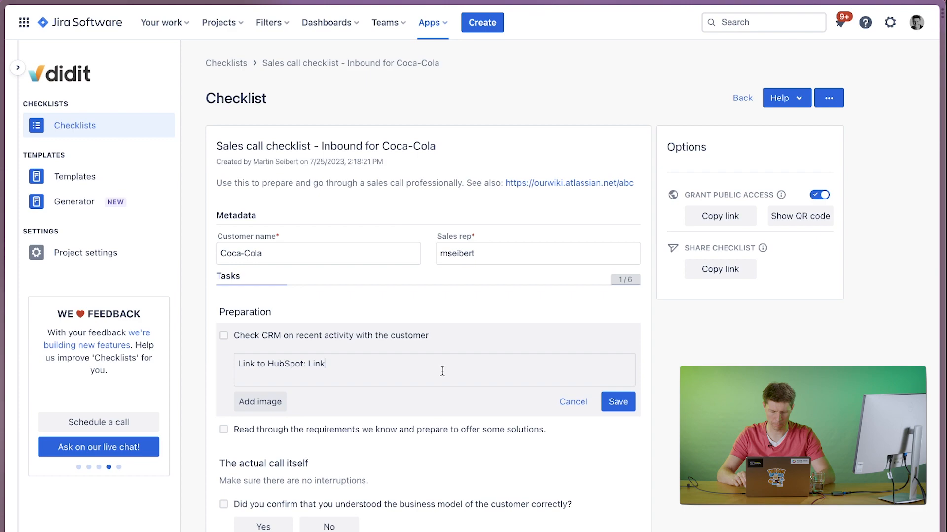
key(Return)
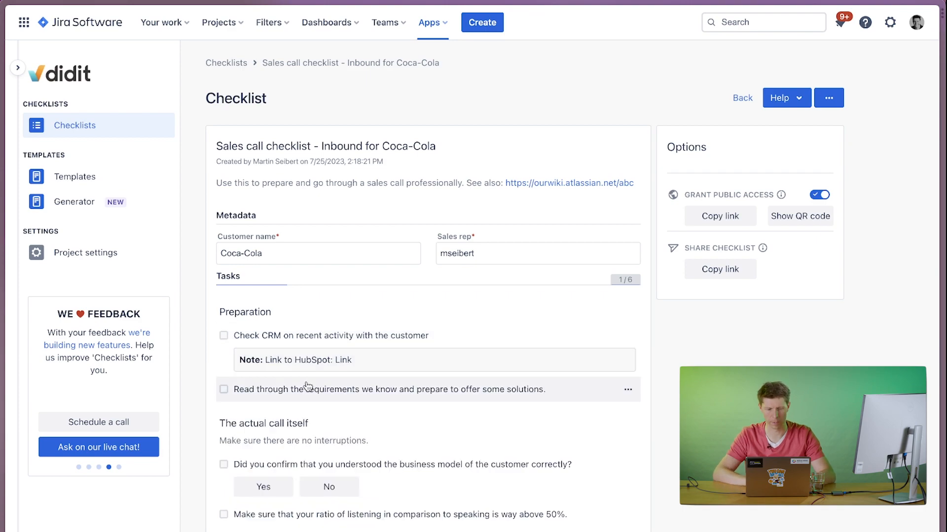
click(345, 343)
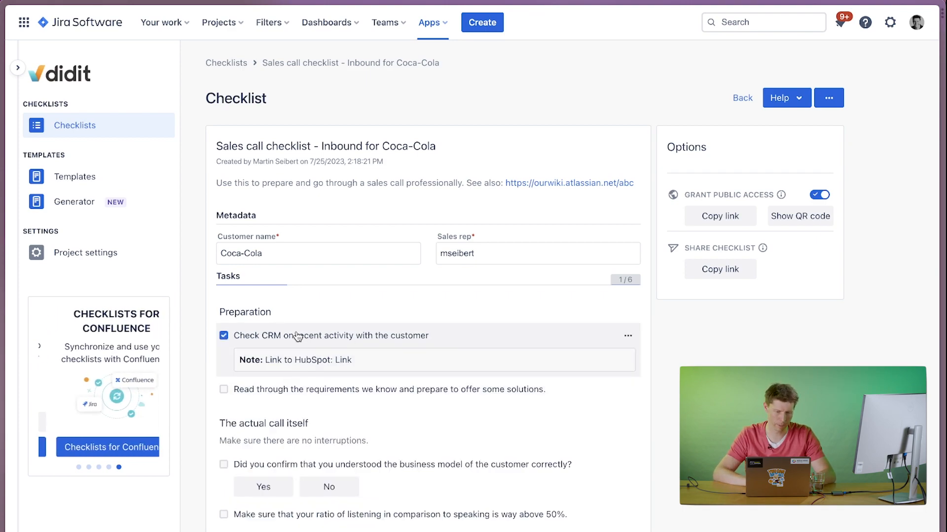
Try to create an issue from the preparation task about reading through the requirements.
click(627, 336)
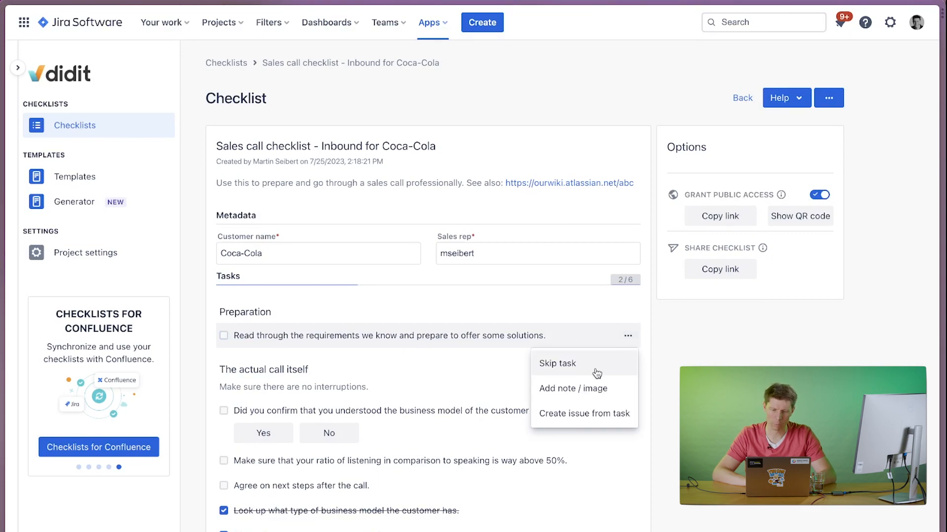
click(560, 417)
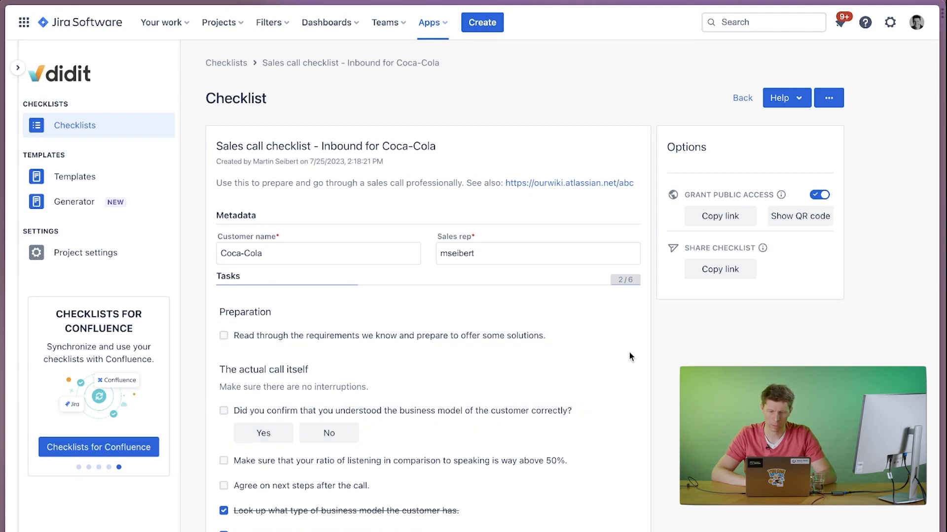
click(627, 335)
click(598, 414)
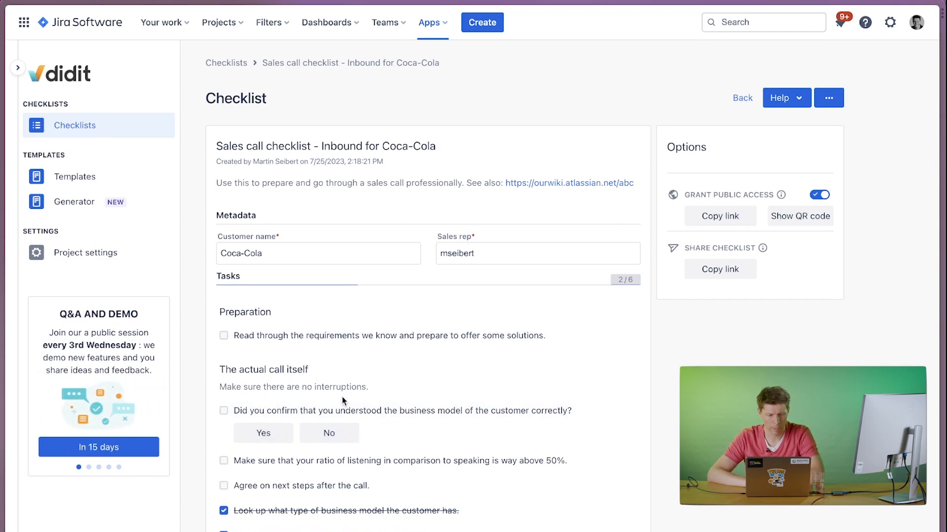
Answer the task about confirming the customer's business model with No and save the note "the customer has no business model.".
scroll(343, 400, down, 2)
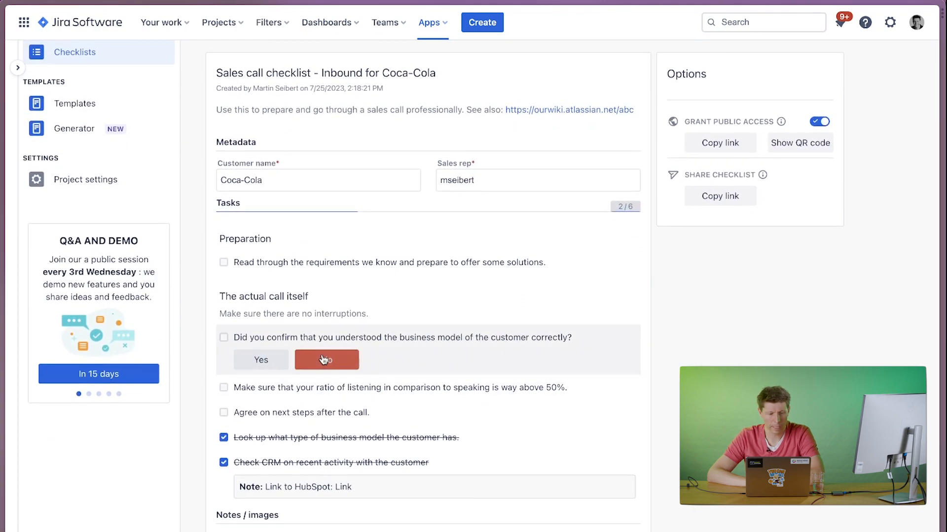
click(261, 359)
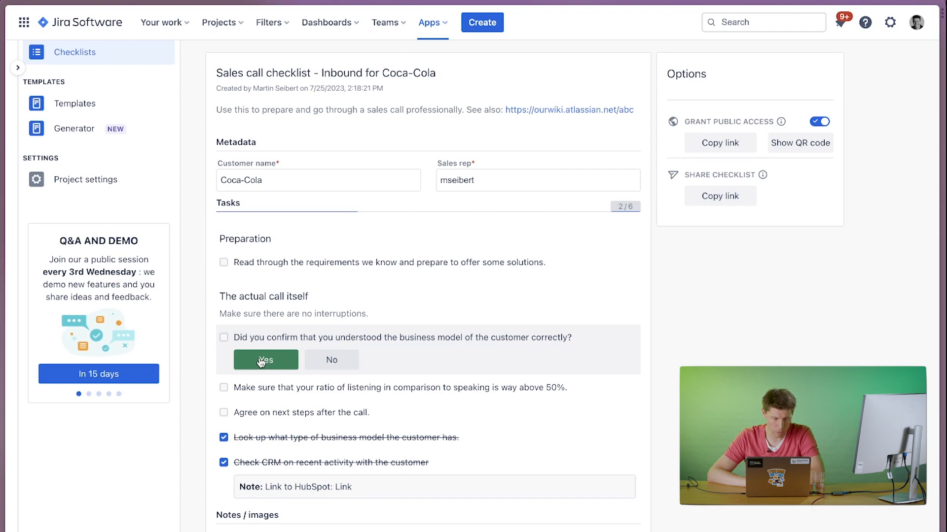
click(224, 338)
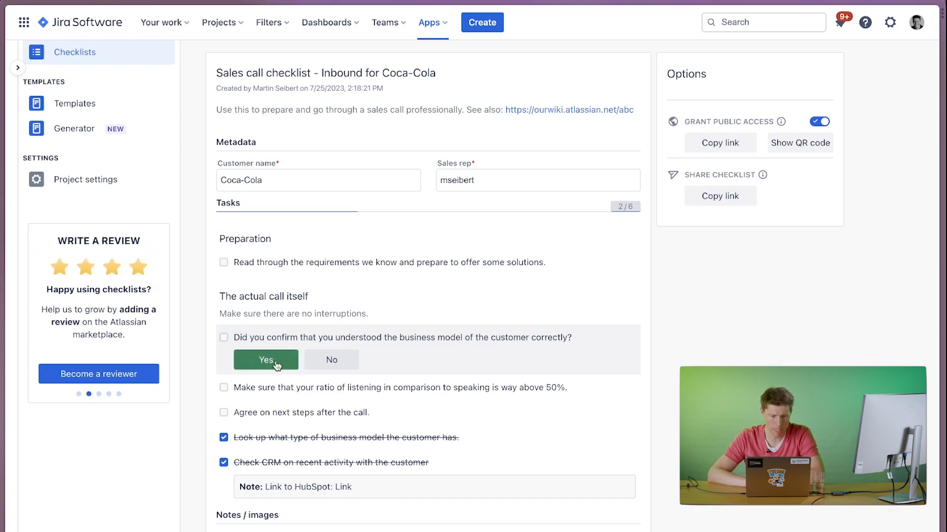
click(353, 362)
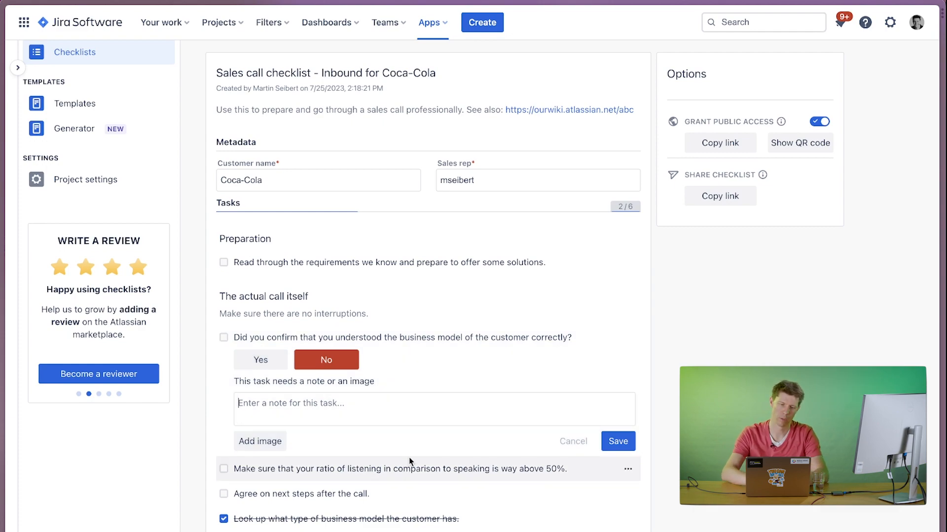
text(the customer has no business model.)
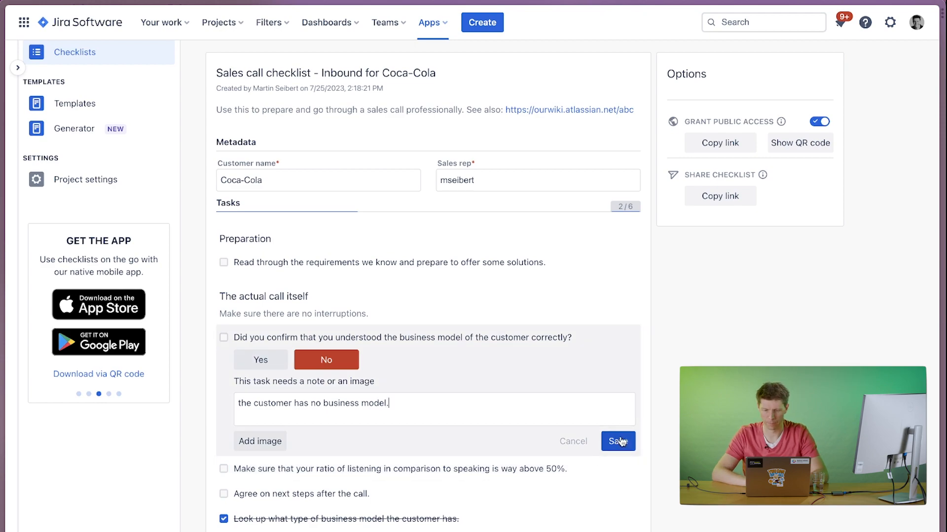
click(618, 441)
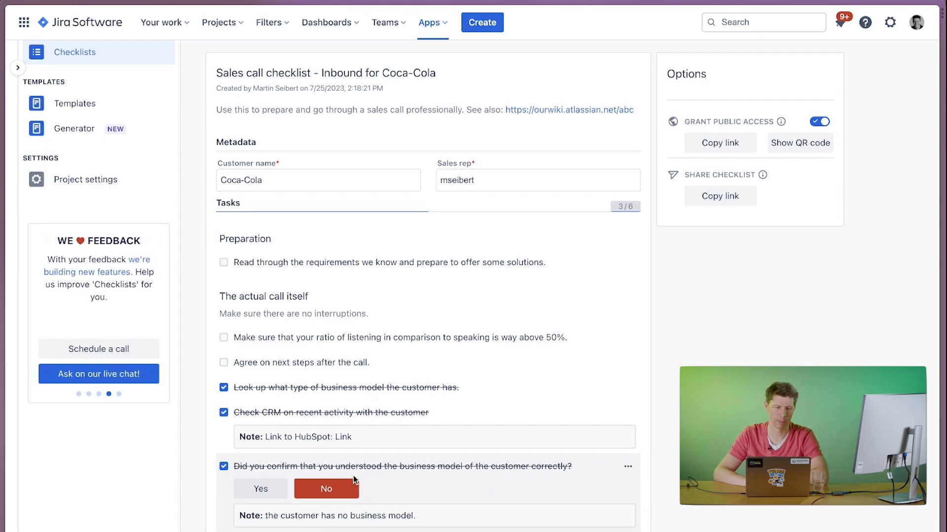
Mark the preparation task about reading through the requirements and preparing solutions as done.
click(358, 362)
click(358, 362)
click(296, 263)
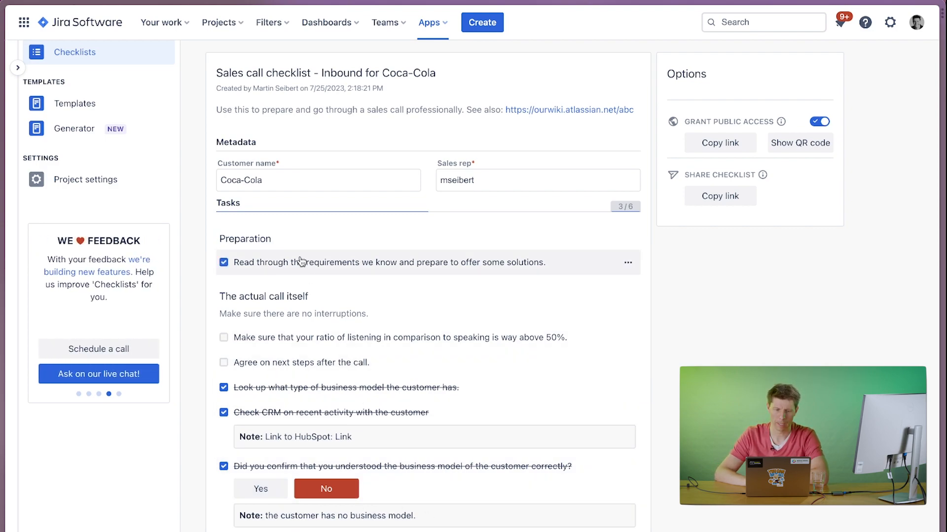
Mark the two remaining call tasks as done, then sign and finish the Coca-Cola sales call checklist.
click(223, 278)
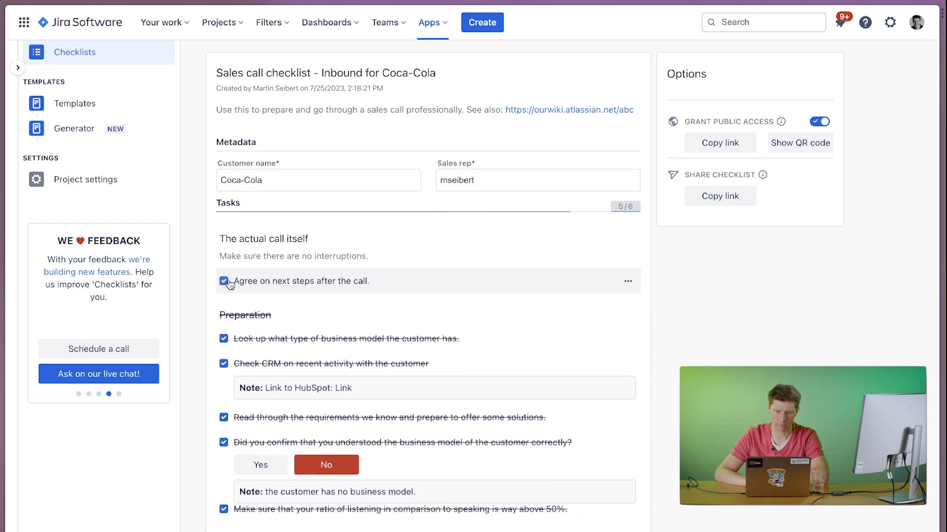
click(224, 281)
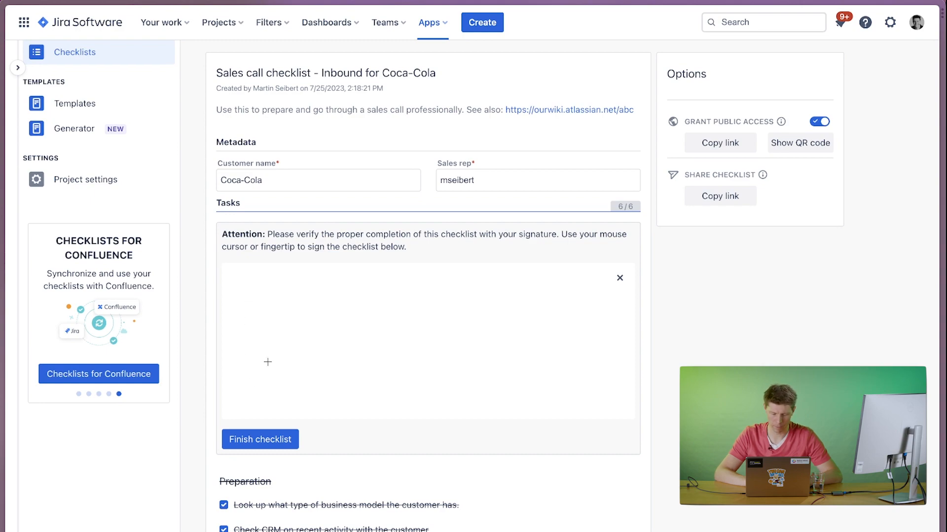
mouse_move(267, 362)
mouse_down()
mouse_move(338, 360)
mouse_move(393, 309)
mouse_up()
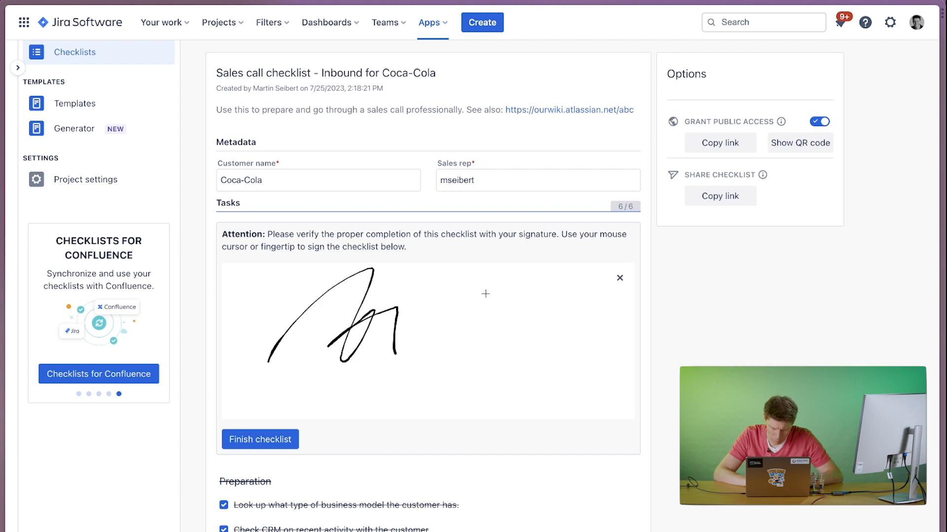
mouse_move(492, 292)
mouse_down()
mouse_move(455, 348)
mouse_move(543, 256)
mouse_move(547, 340)
mouse_move(600, 348)
mouse_up()
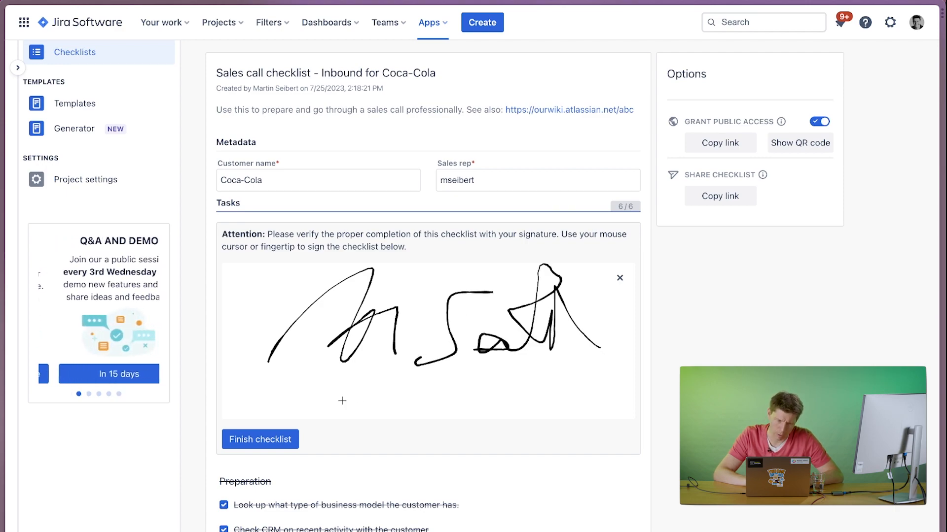
click(257, 440)
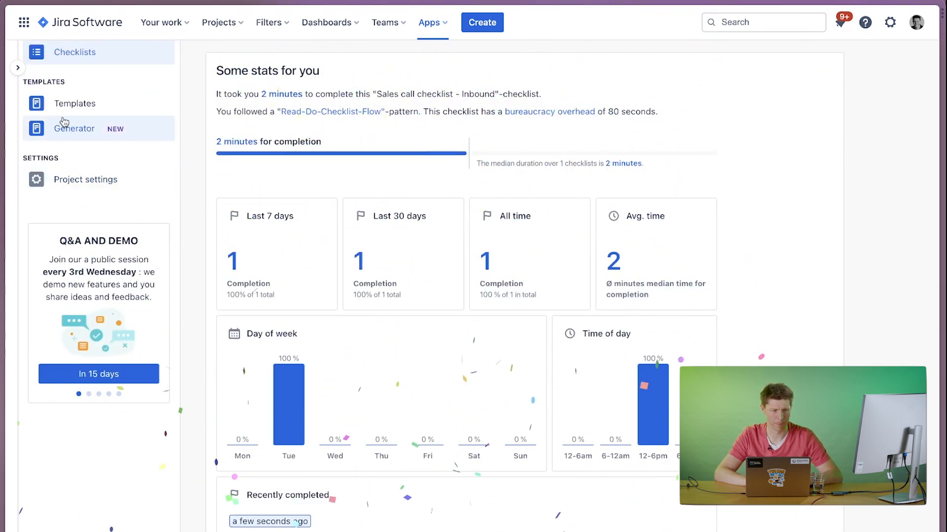
Open the "Sales call checklist - Inbound" template and copy its checklist creation link.
click(62, 104)
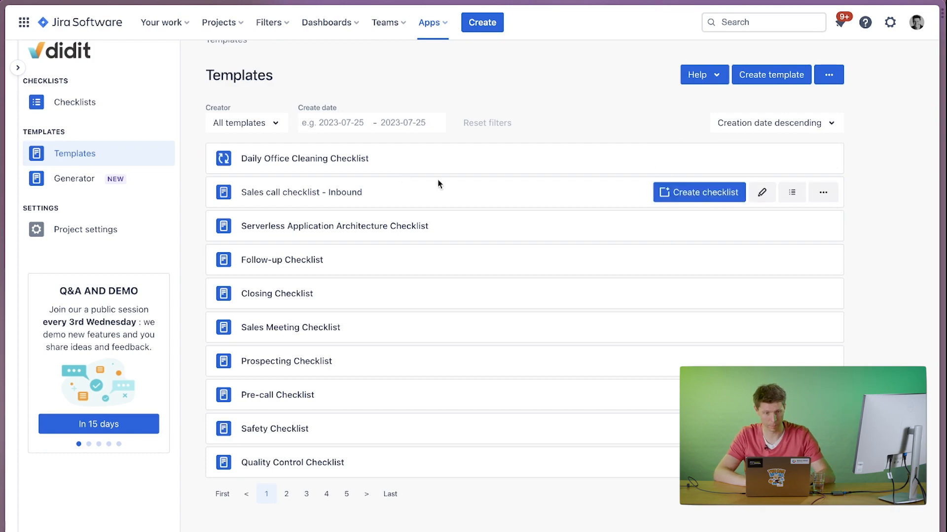
click(343, 199)
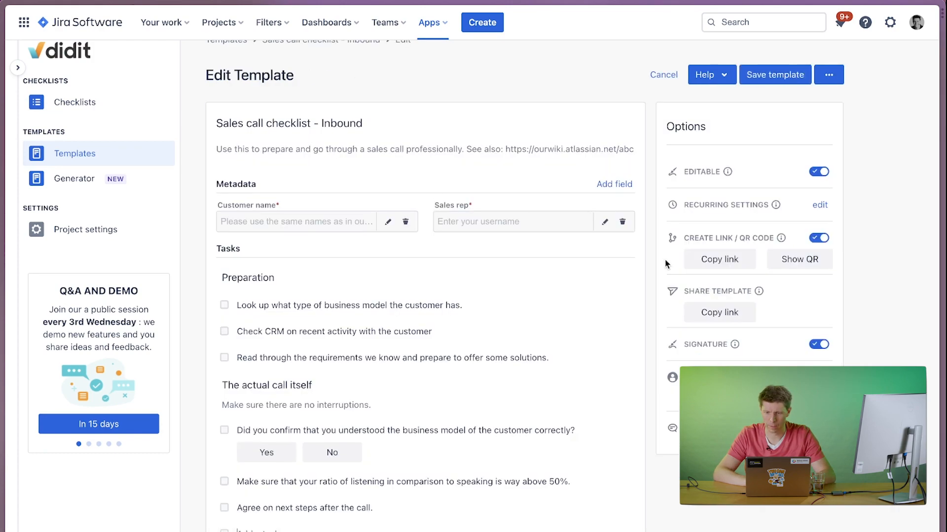
click(718, 262)
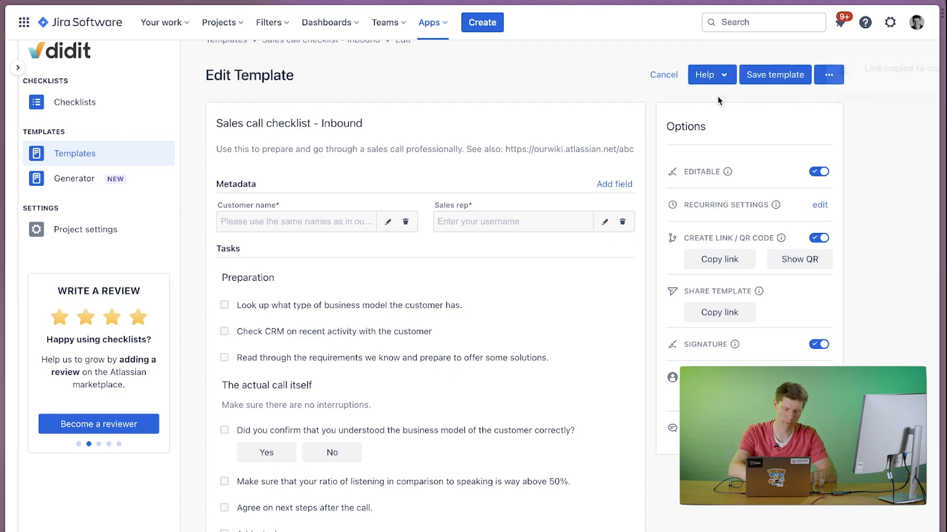
Switch to the didit mobile app, allow pasting the copied link and generate a "Sales call checklist - Inbound" from it.
key(super+Tab)
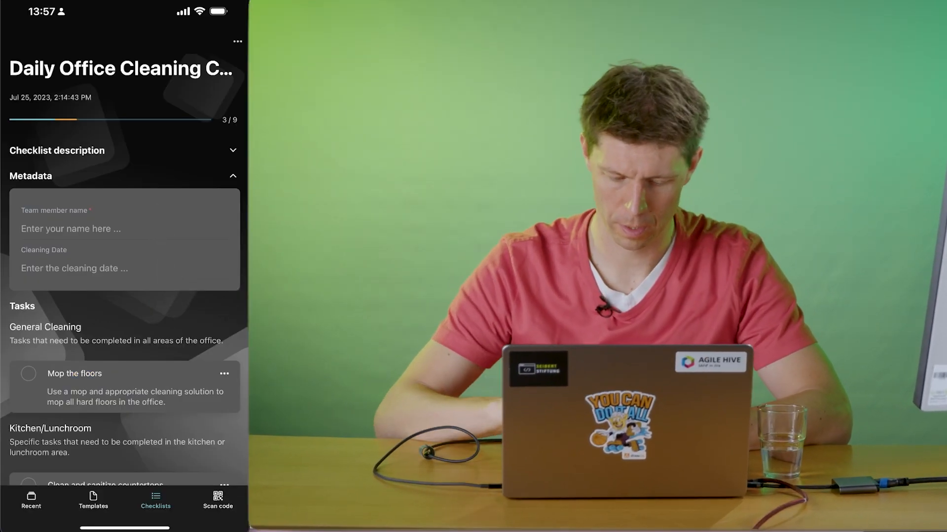
click(32, 501)
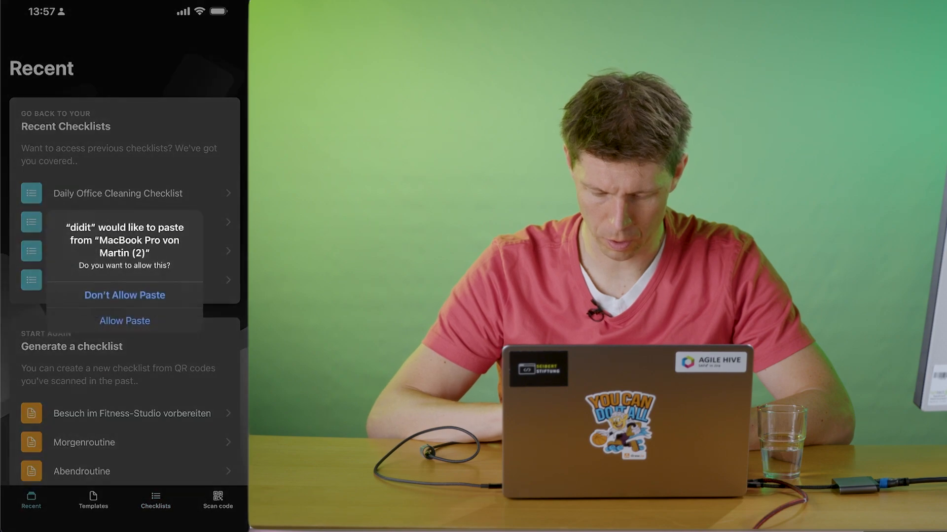
click(125, 321)
click(93, 500)
click(31, 501)
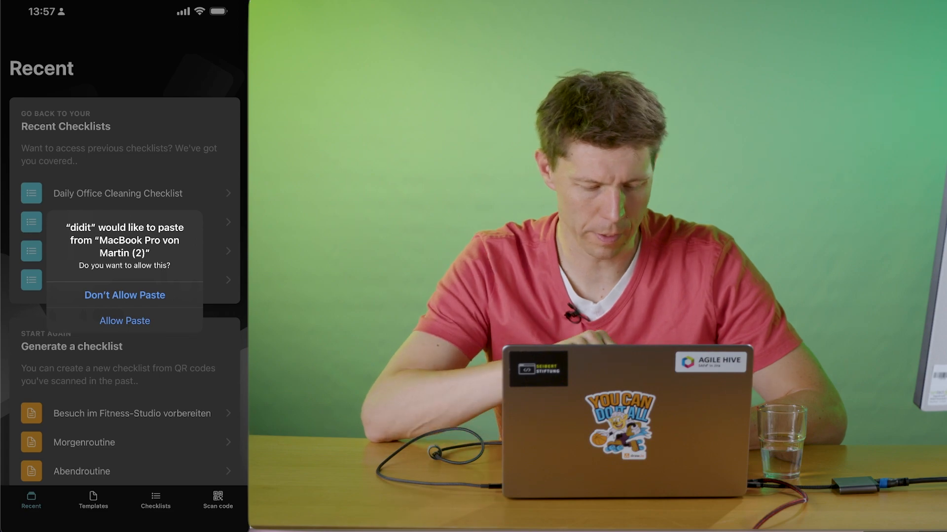
click(125, 321)
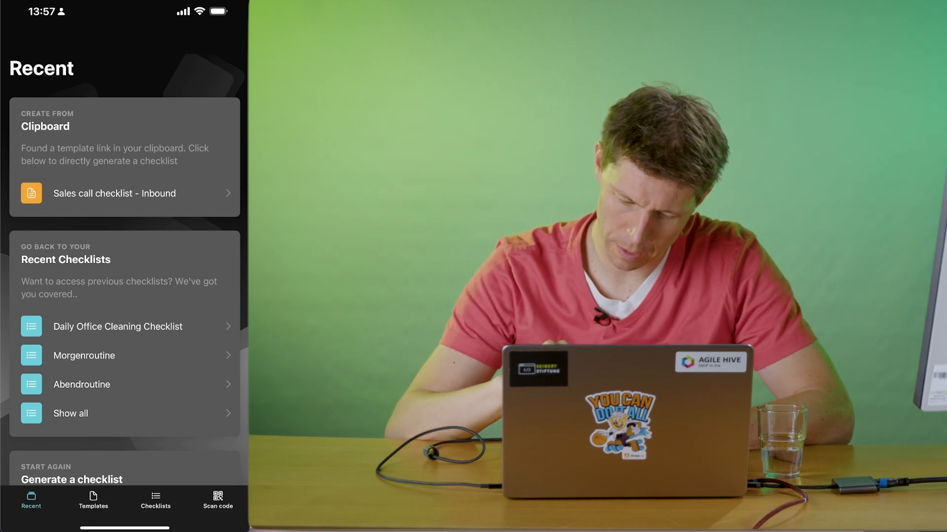
click(114, 193)
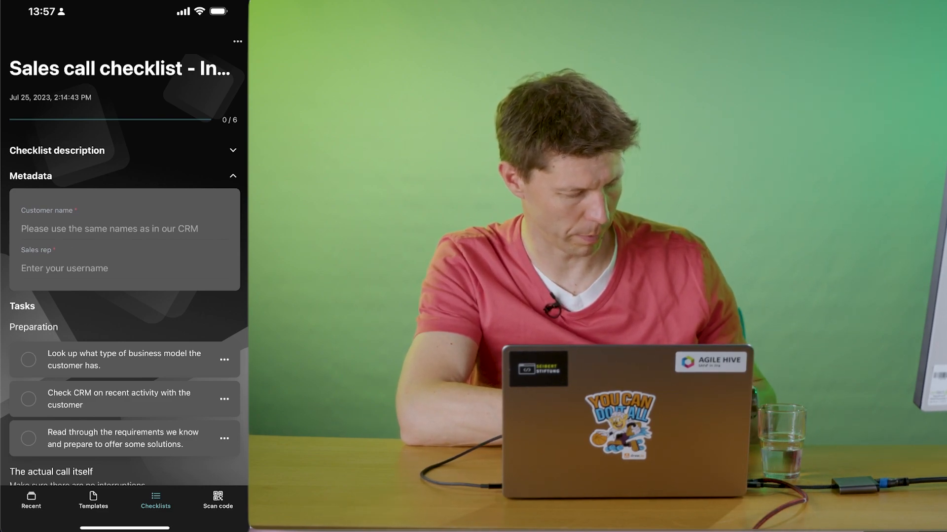
Fill in the checklist metadata with customer name Coca-Cola and the suggested sales rep username.
click(110, 229)
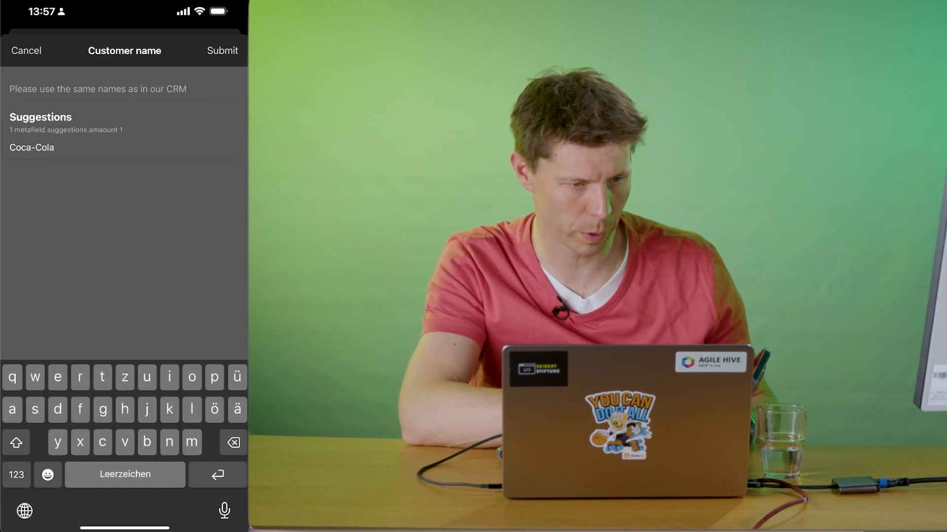
click(31, 148)
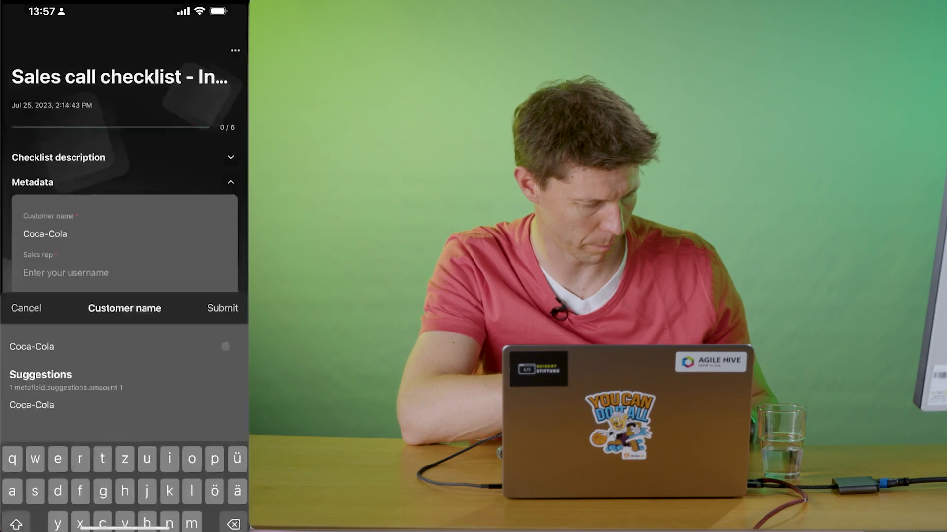
click(65, 268)
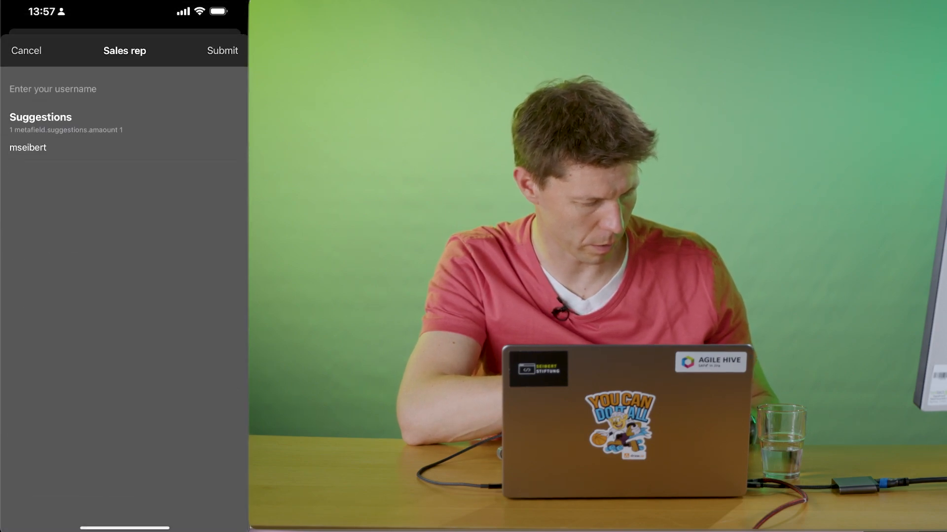
click(27, 147)
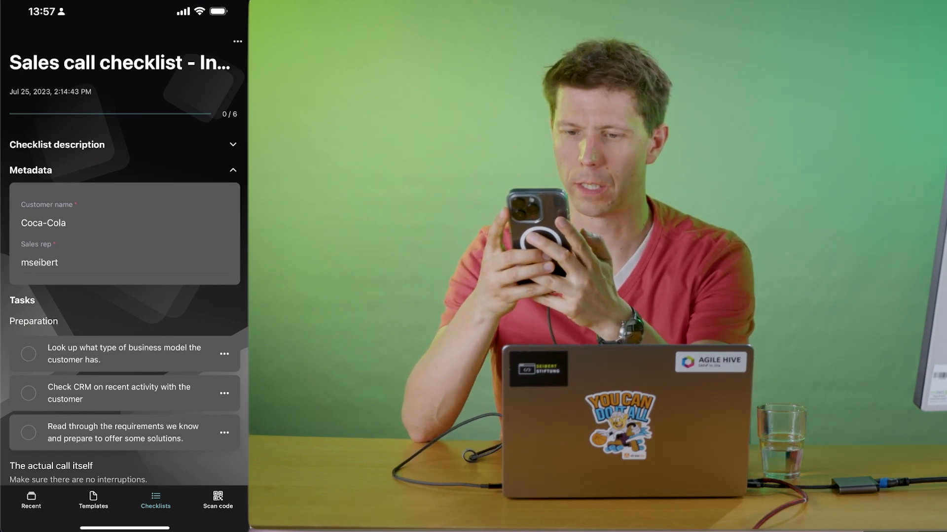
Mark all preparation and call tasks of the mobile sales call checklist as done.
click(28, 354)
click(29, 353)
click(28, 353)
click(78, 406)
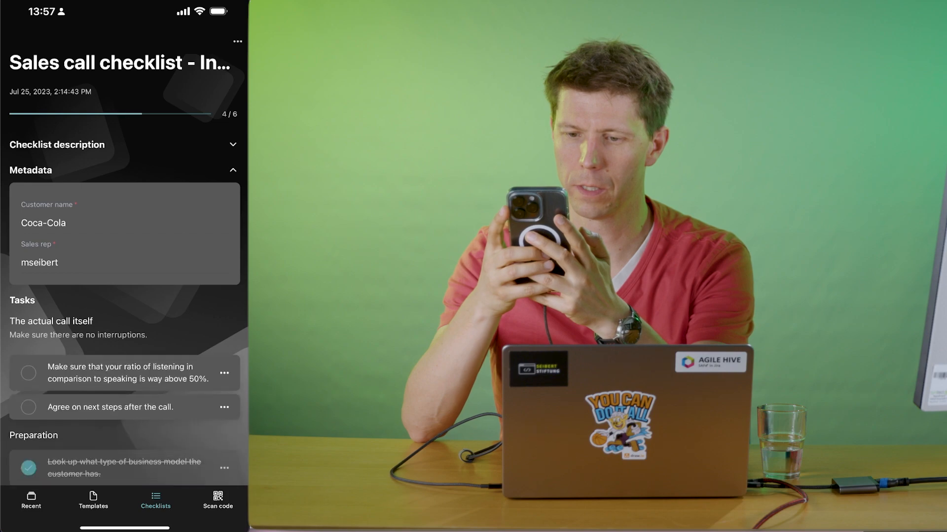
click(28, 373)
Sign the mobile sales call checklist, save and finish it, and look through its completion statistics.
scroll(124, 296, down, 10)
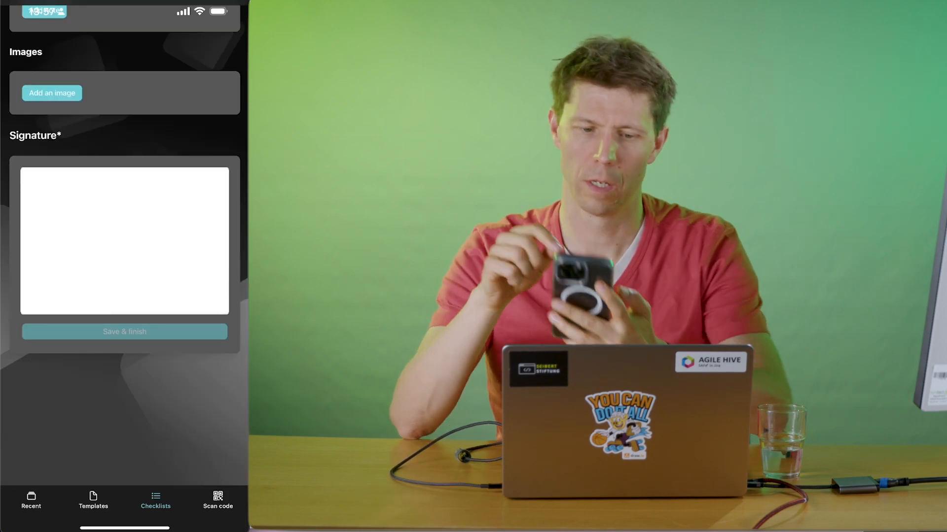
mouse_move(86, 225)
mouse_down()
mouse_move(60, 270)
mouse_move(70, 214)
mouse_move(77, 269)
mouse_up()
click(105, 267)
mouse_move(147, 196)
mouse_down()
mouse_move(127, 249)
mouse_move(143, 269)
mouse_move(154, 274)
mouse_move(170, 225)
mouse_up()
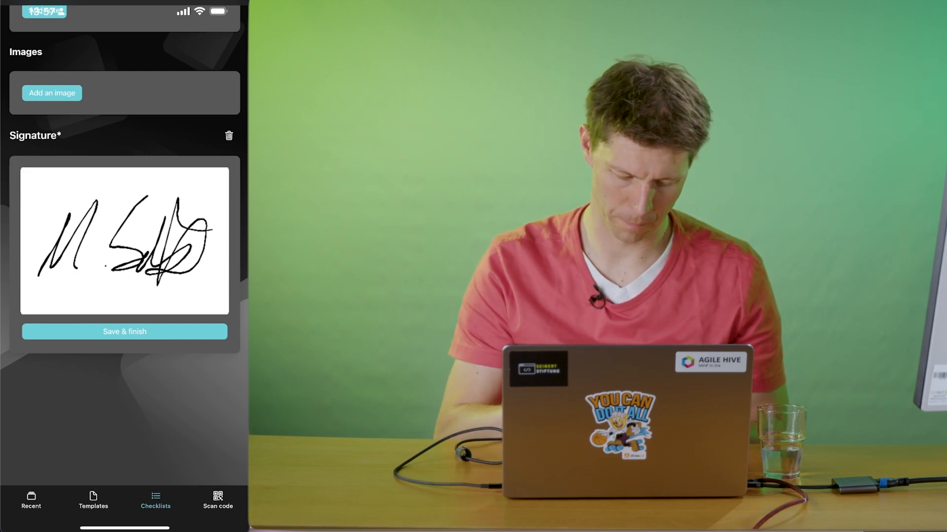
click(125, 331)
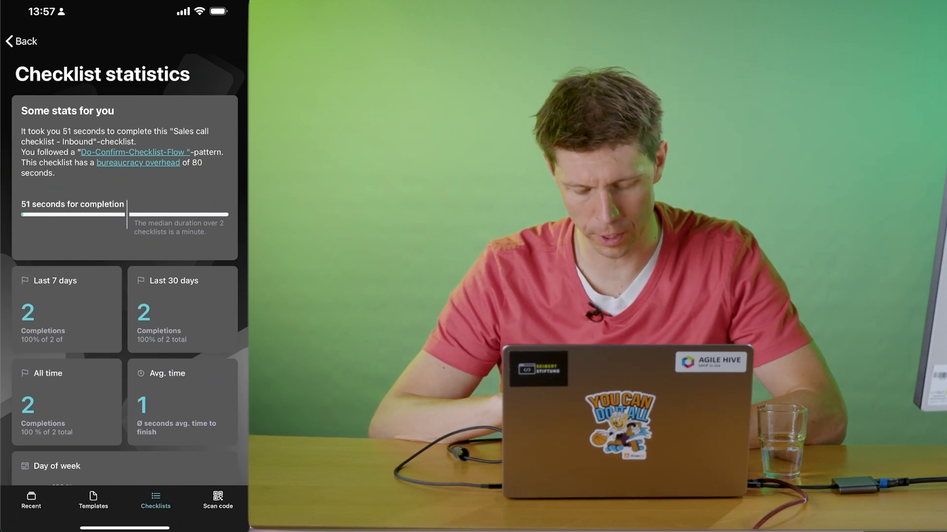
scroll(124, 266, down, 4)
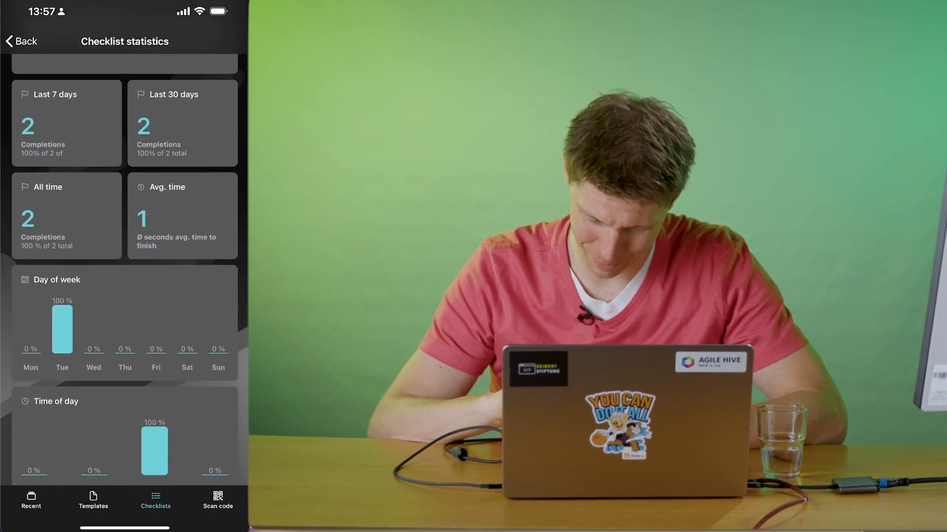
scroll(124, 267, down, 4)
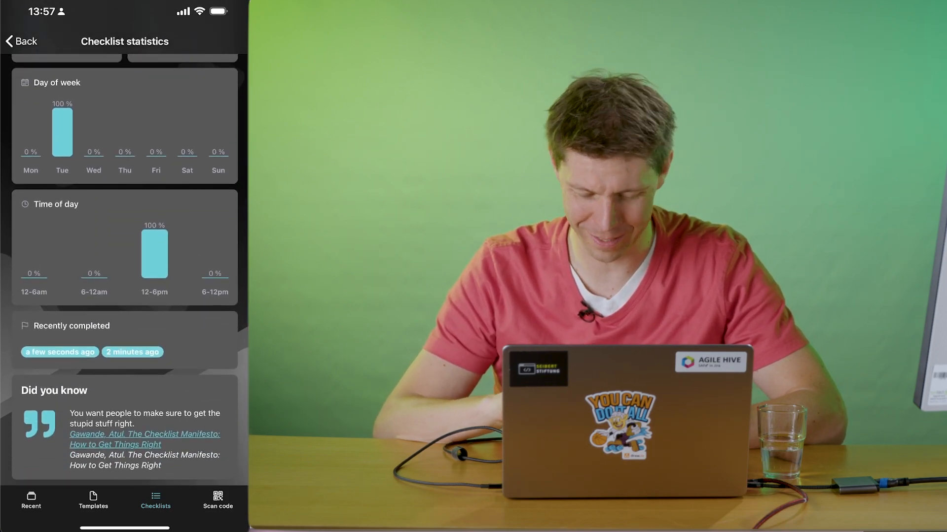
scroll(124, 266, down, 1)
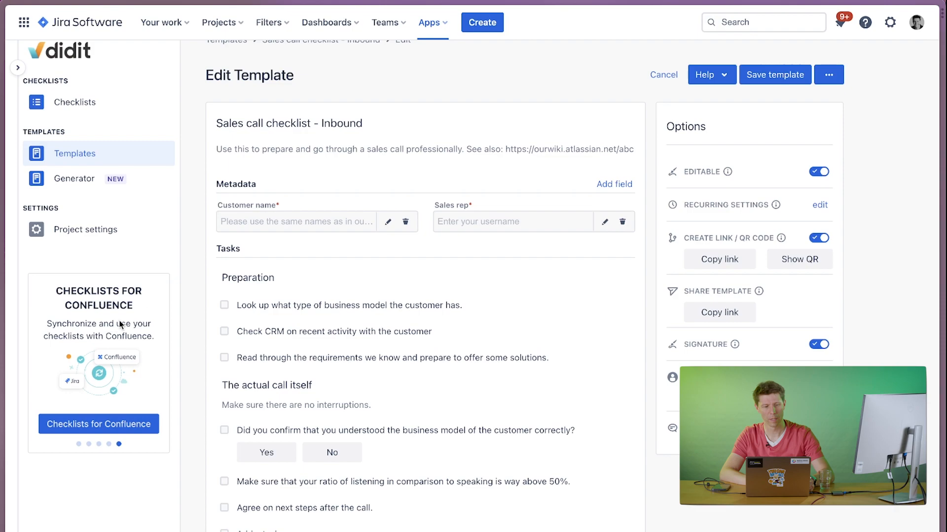
Switch back to the computer's browser and open app.checklist.info in a new tab.
key(super+t)
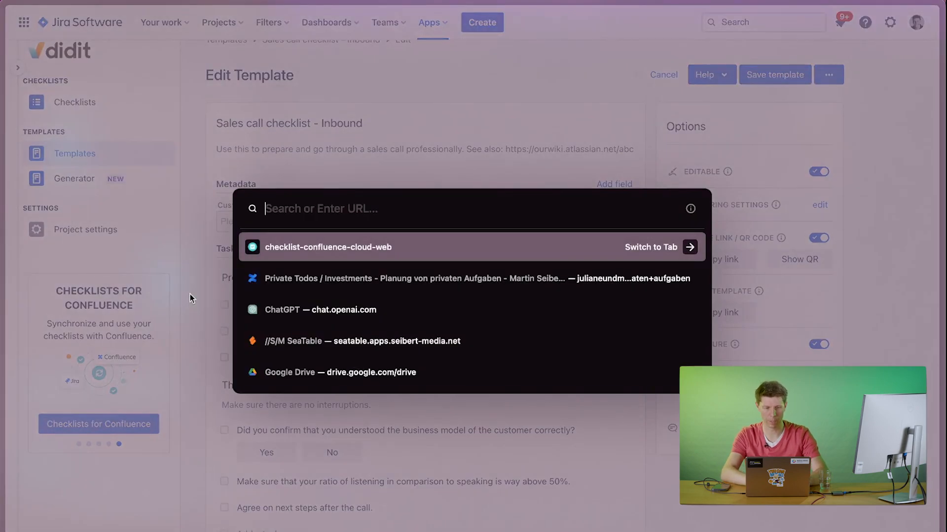
text(app.checklist.info)
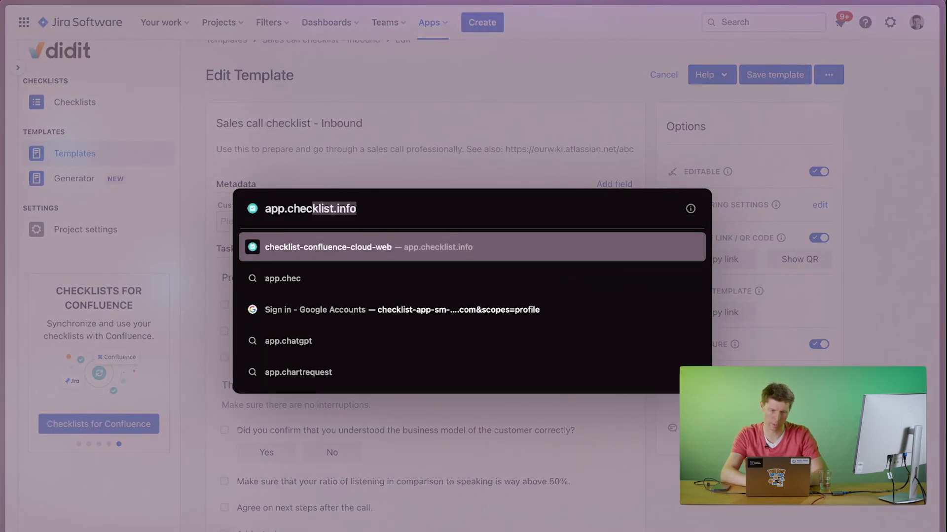
key(Return)
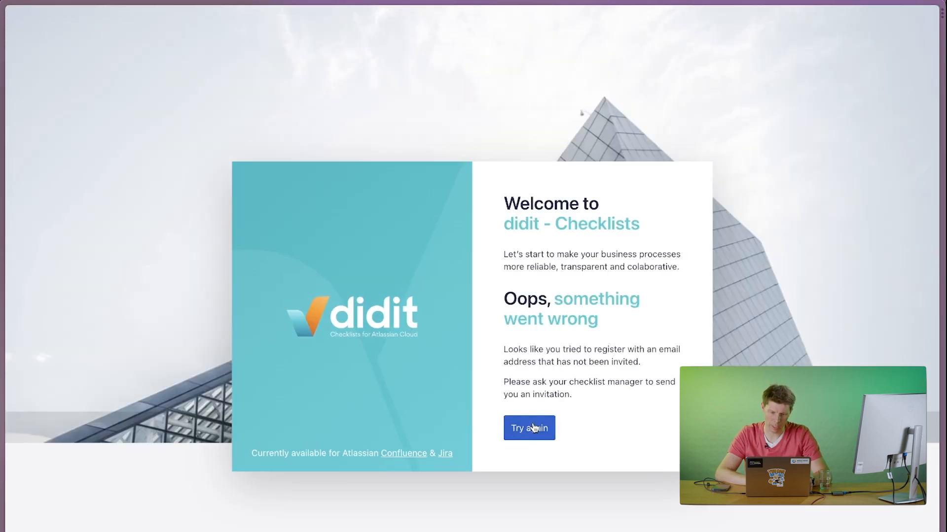
Retry the didit - Checklists sign-in with email, filling in the account's e-mail address and password.
click(532, 428)
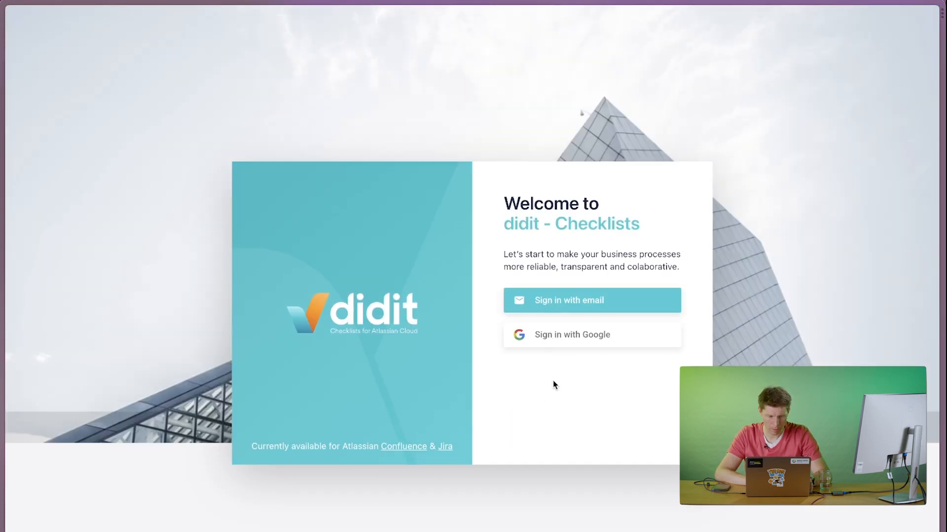
click(541, 304)
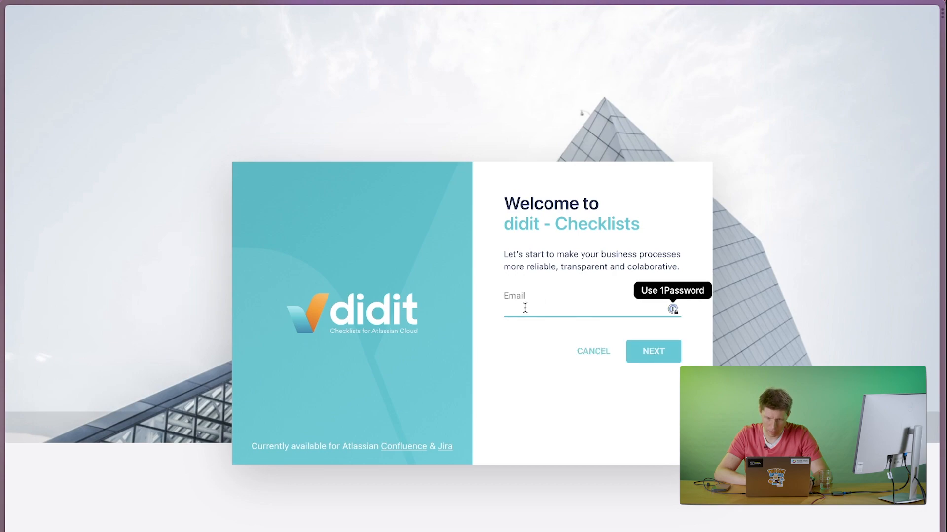
click(672, 309)
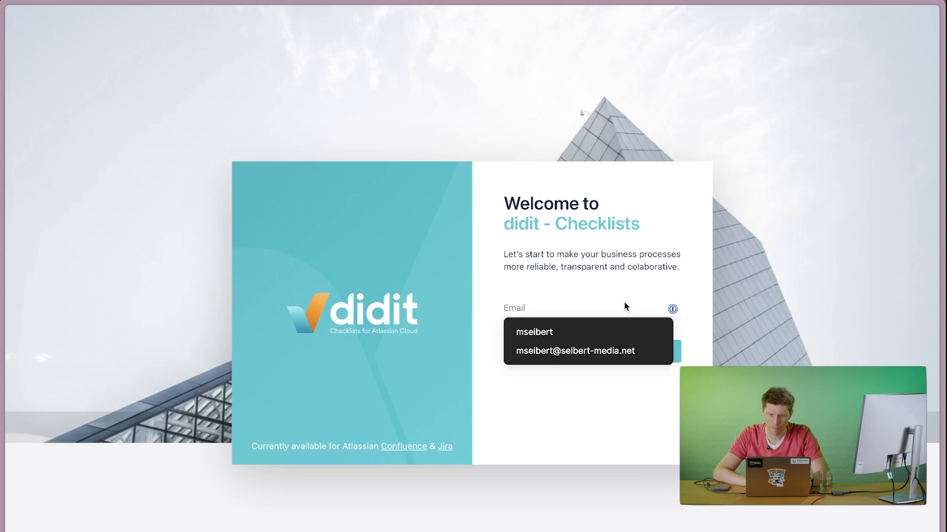
click(575, 306)
click(672, 310)
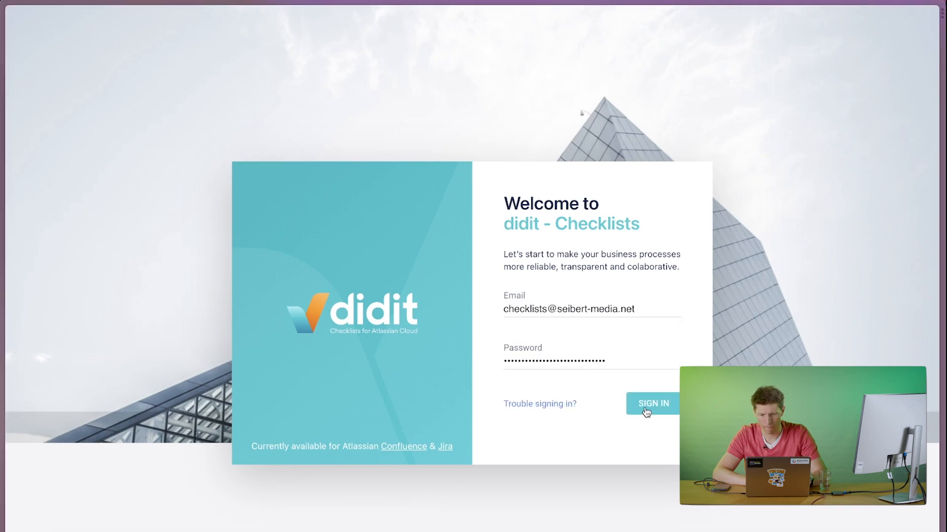
click(646, 409)
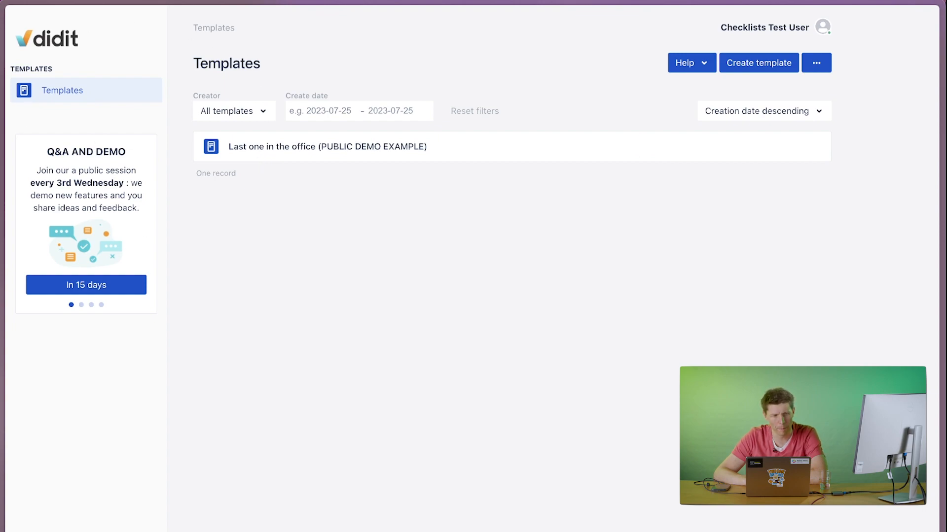
Return to the didit - Checklists tab in Jira with the sales call template open for editing.
mouse_move(1, 221)
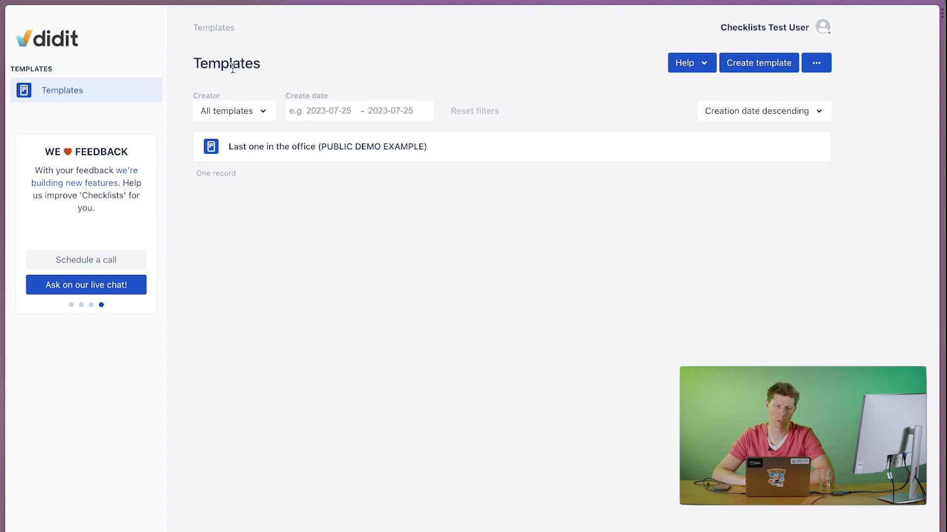
mouse_move(5, 197)
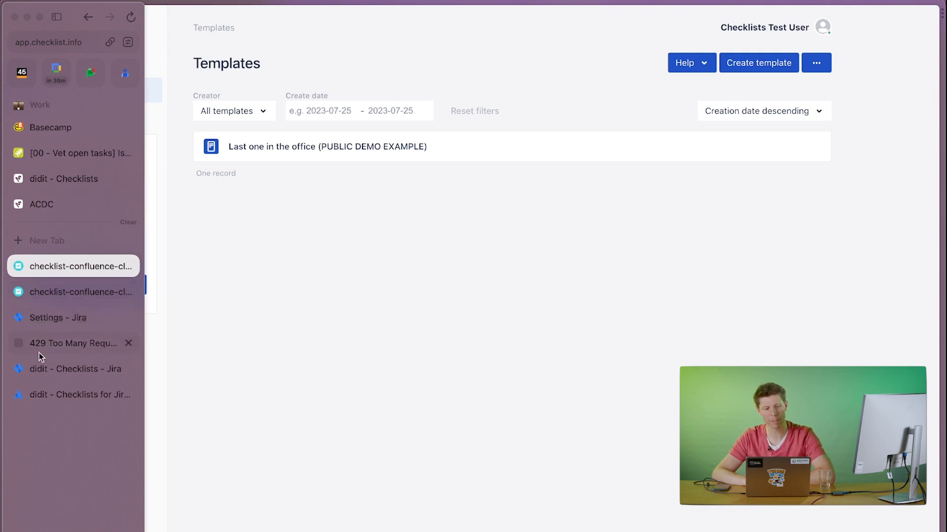
click(40, 370)
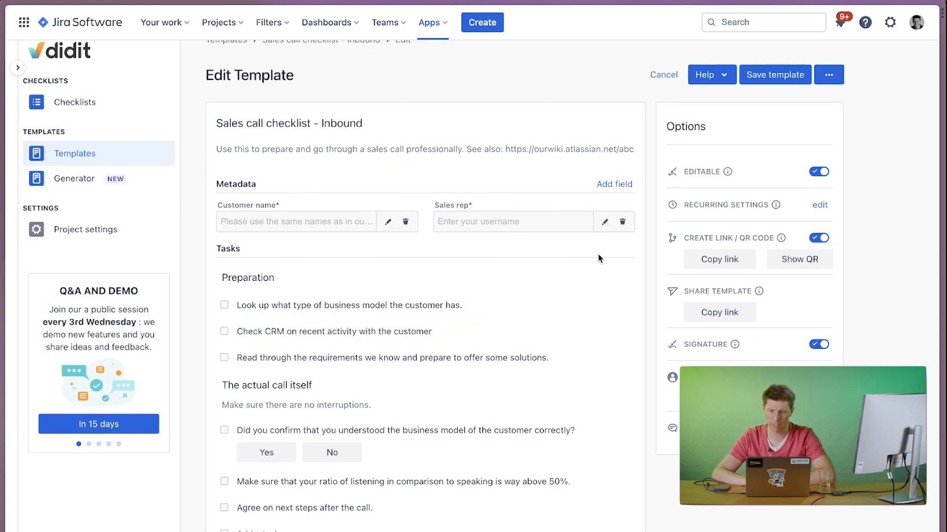
Copy the Sales call checklist - Inbound template's checklist link and open it in a new incognito window.
click(721, 266)
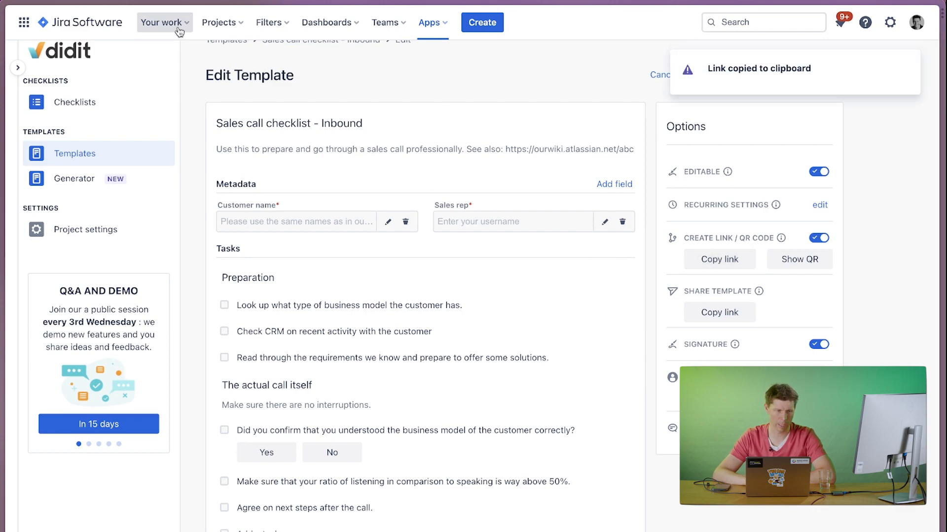
click(64, 1)
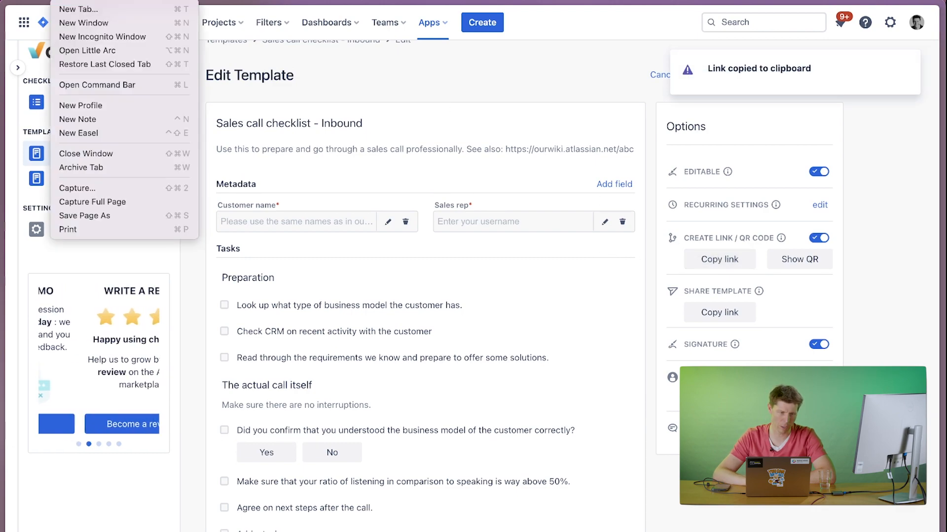
click(96, 39)
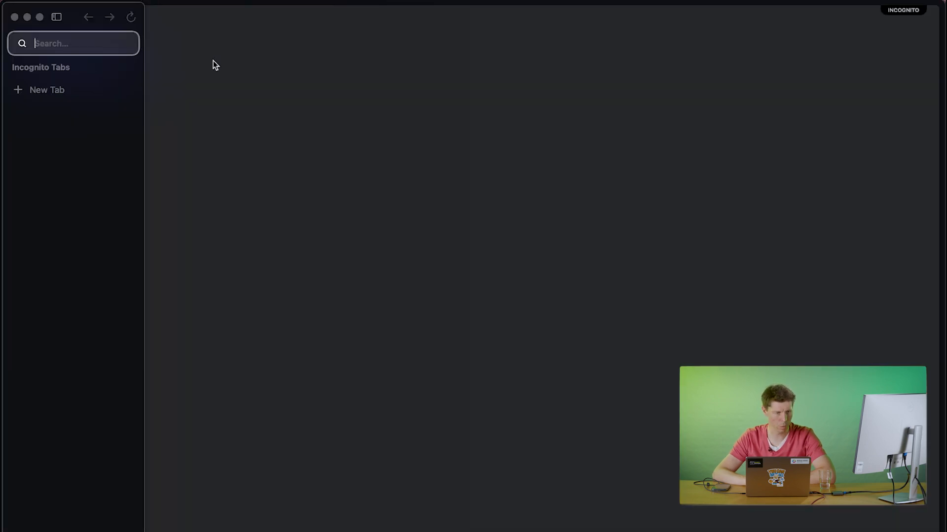
key(super+v)
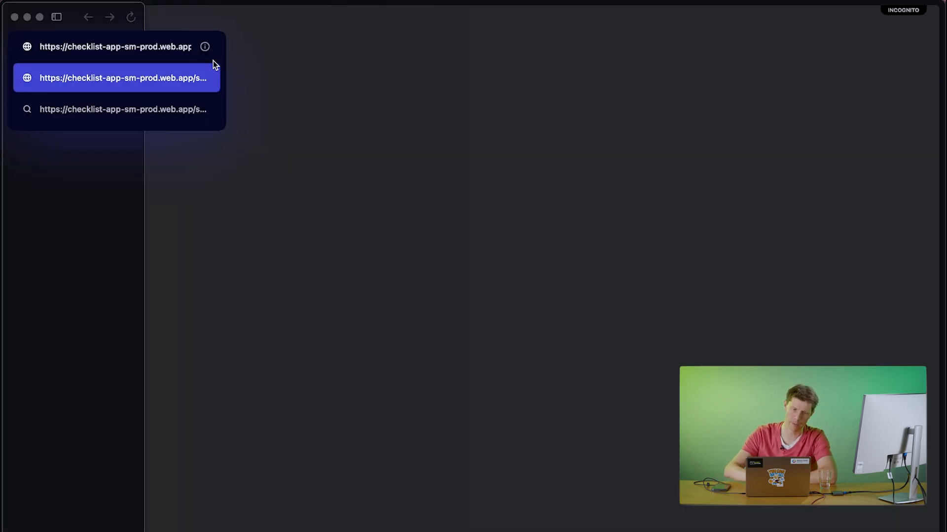
key(Return)
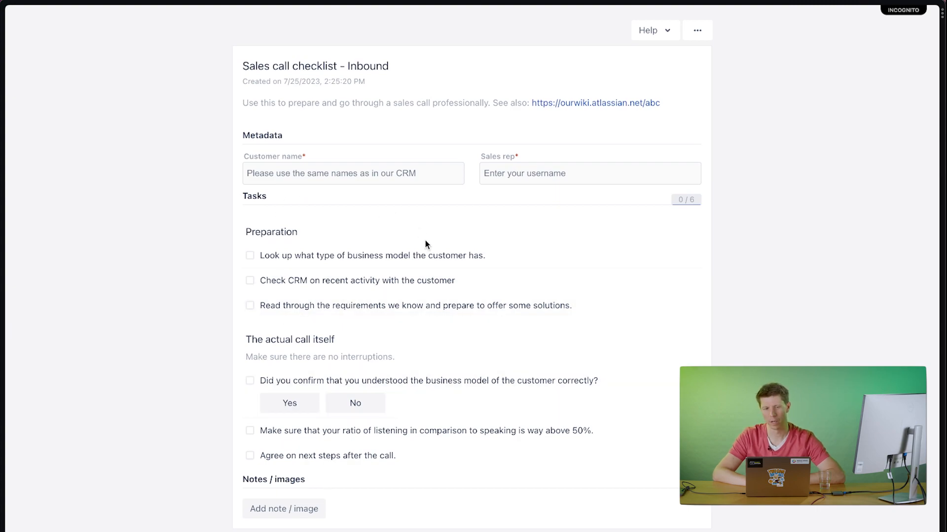
Fill in the checklist's metadata with Coca-Cola as the customer name and the suggested username as the sales rep.
click(291, 175)
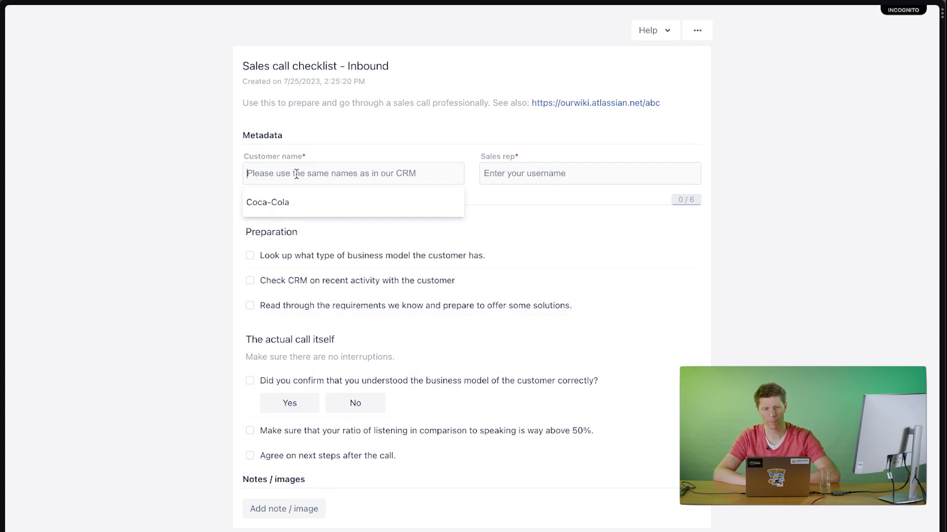
click(298, 199)
click(531, 183)
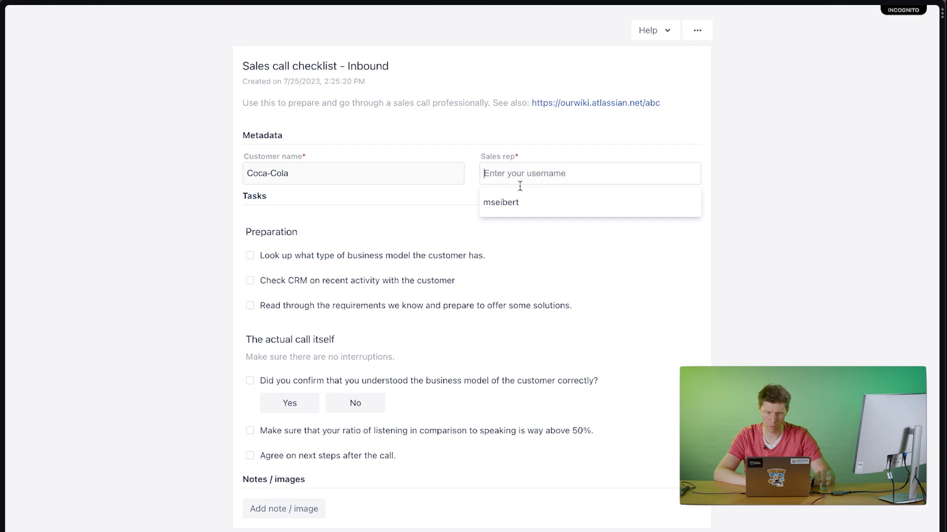
click(510, 198)
Complete all six preparation and call tasks in the linked checklist, answering Yes to the business model confirmation question.
click(303, 256)
click(303, 254)
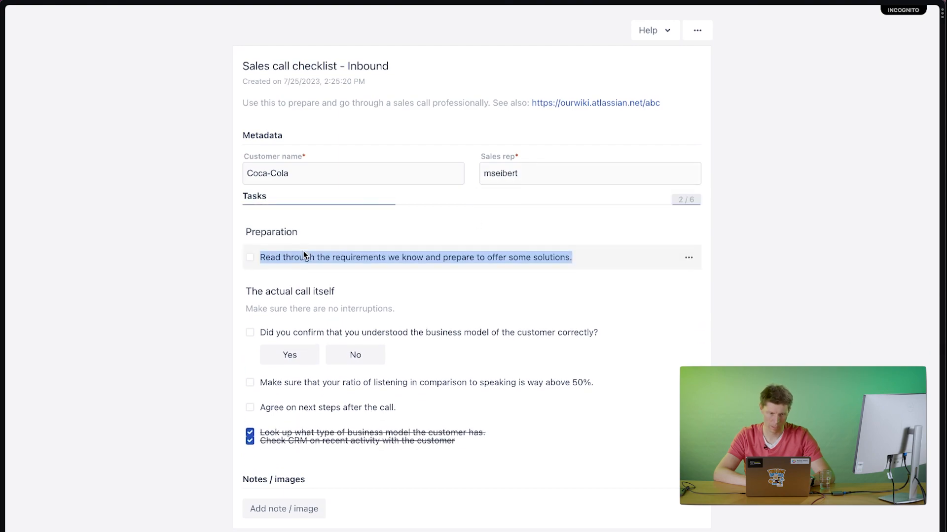
click(304, 251)
click(303, 294)
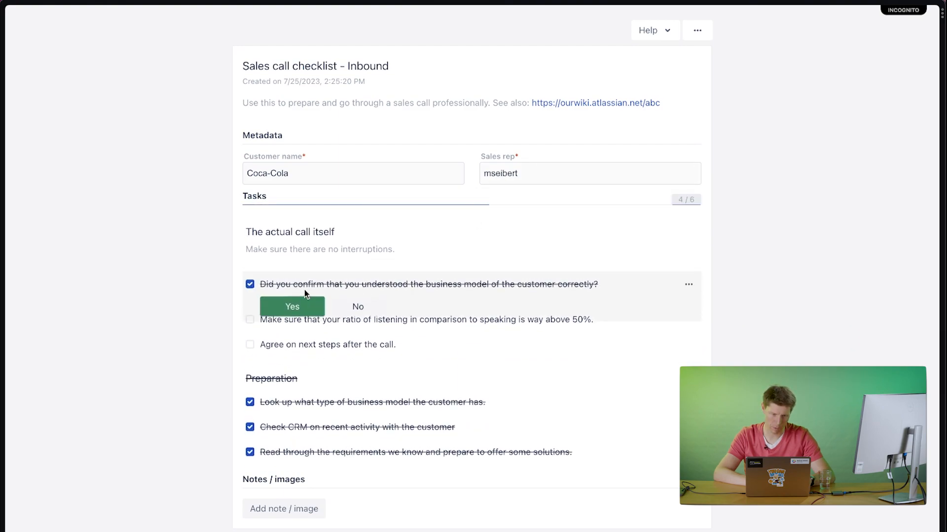
click(355, 282)
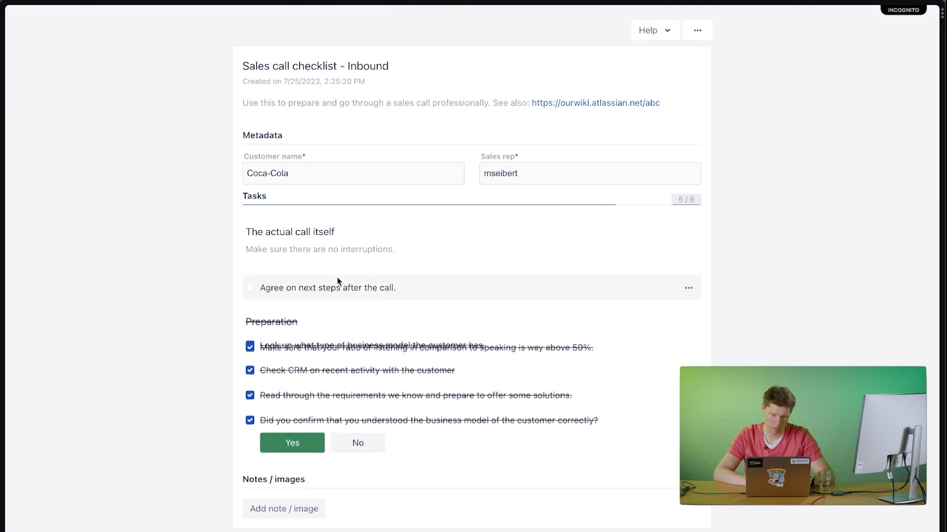
click(355, 282)
Sign and finish the linked sales call checklist, closing the incognito window after reviewing the completion statistics.
mouse_move(322, 351)
mouse_down()
mouse_move(435, 333)
mouse_move(436, 345)
mouse_move(598, 329)
mouse_up()
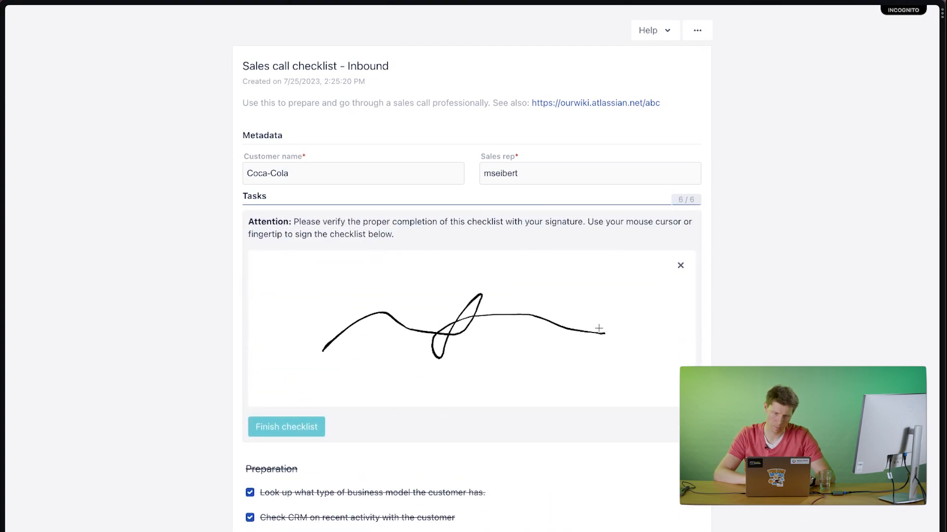
click(258, 424)
scroll(412, 342, down, 5)
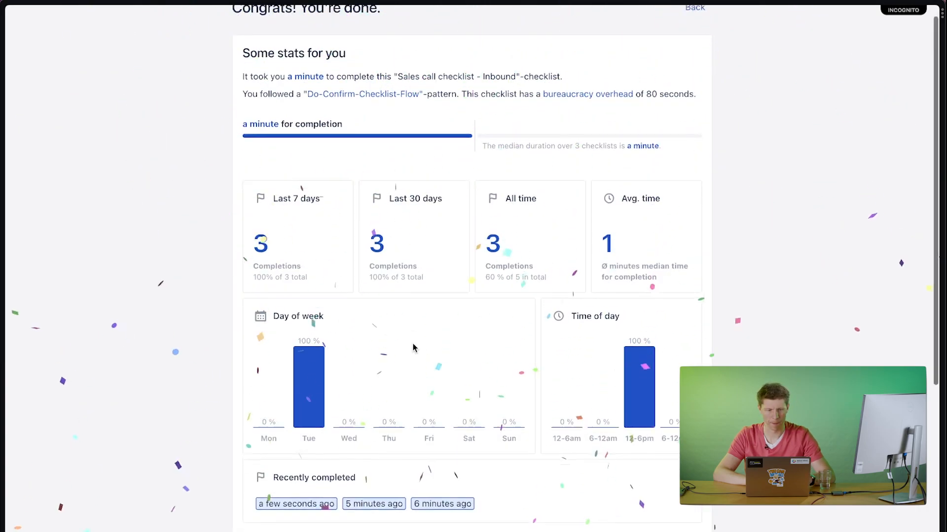
scroll(412, 342, up, 5)
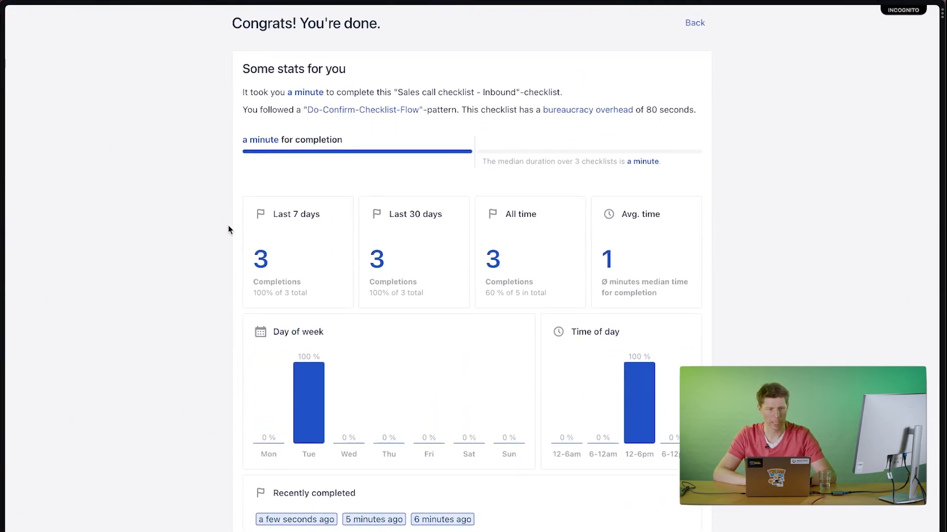
mouse_move(6, 236)
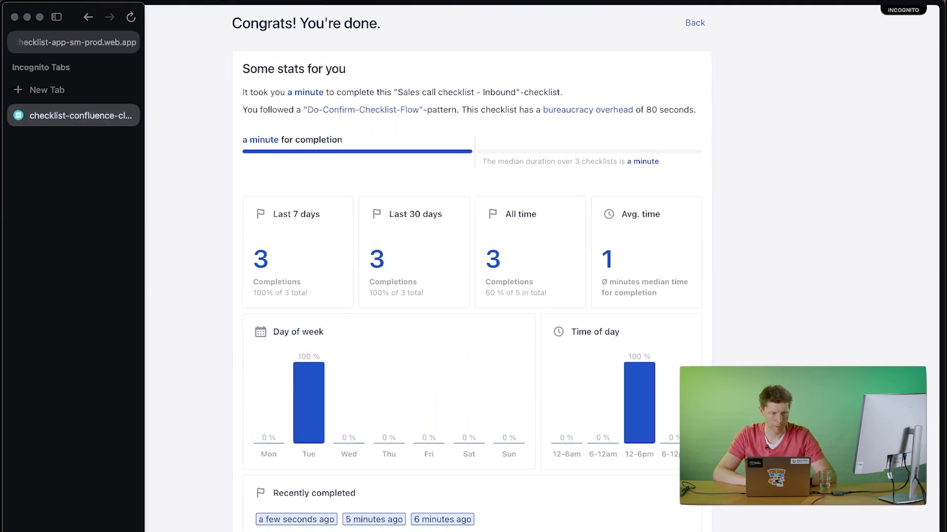
click(17, 19)
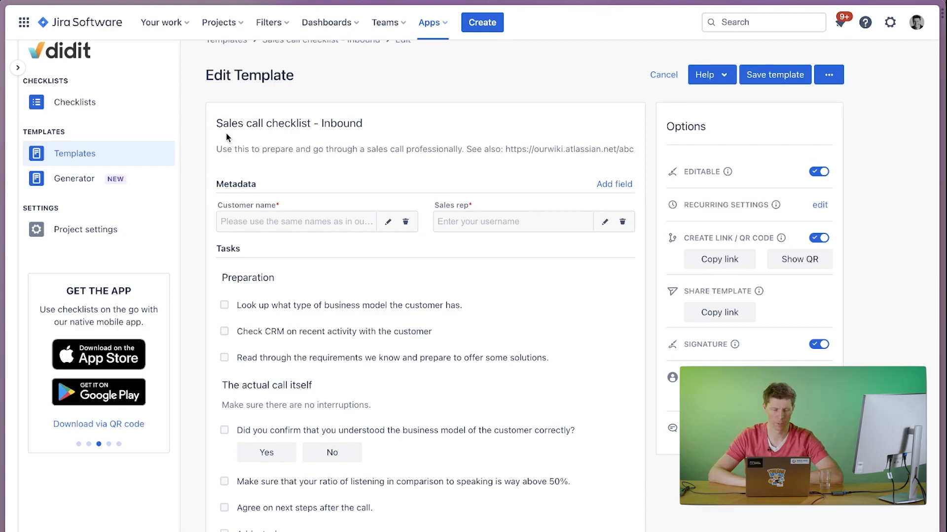
Start a new Jira task in the Checks (CHECKS) project with the summary "Prepare Checklist presentation for Team Academy".
click(480, 25)
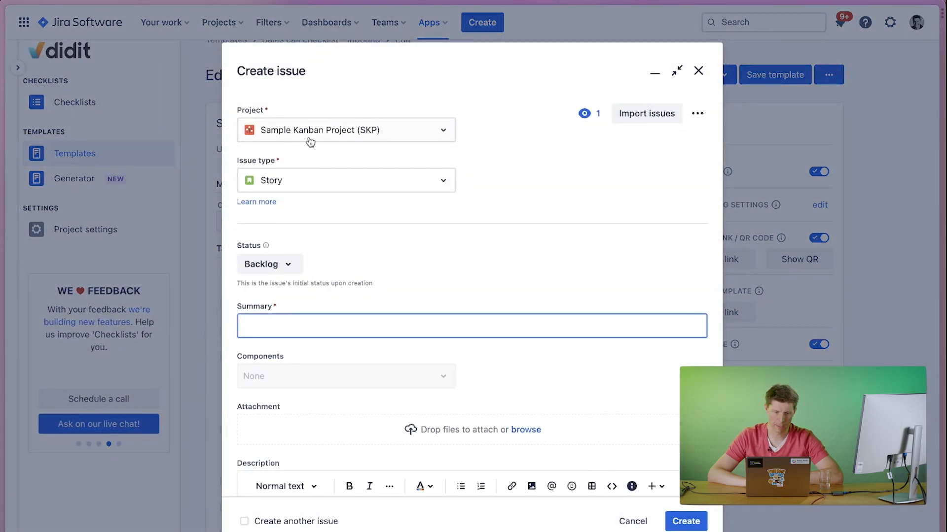
click(308, 134)
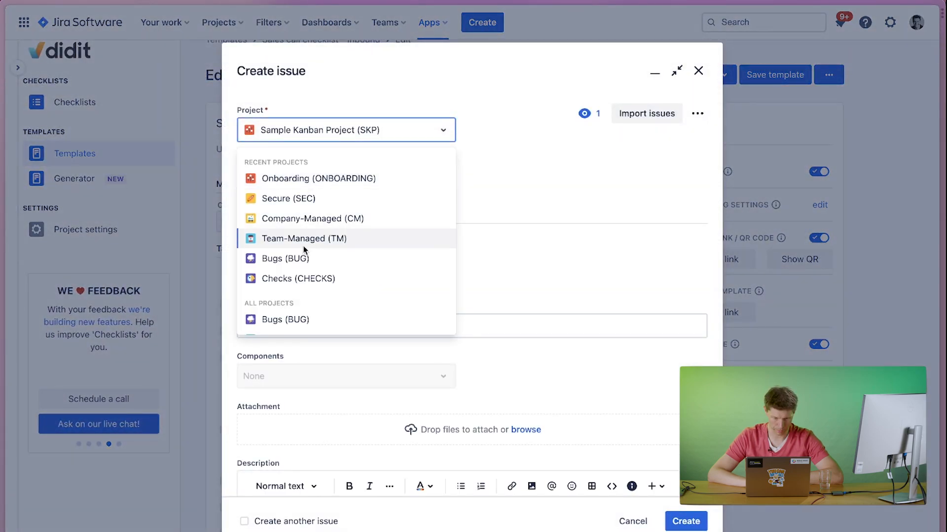
click(294, 282)
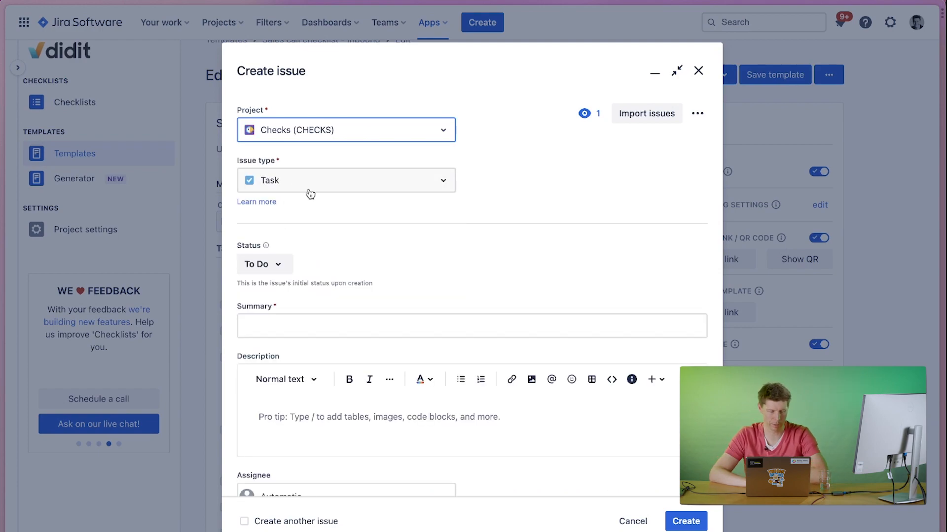
click(293, 328)
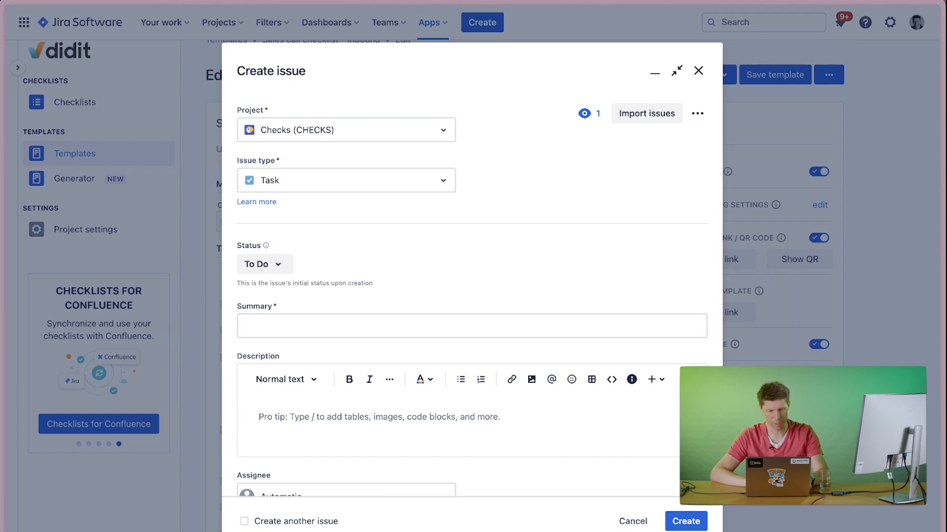
click(293, 331)
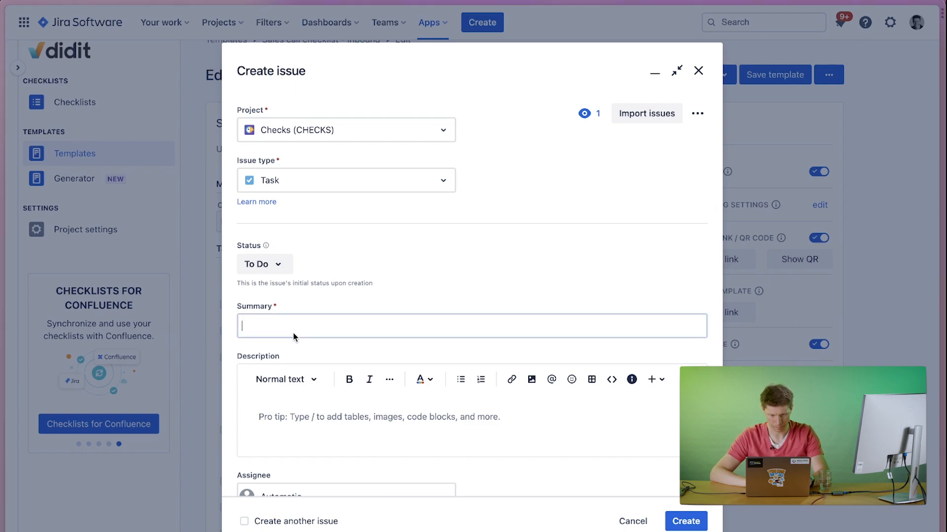
key(ctrl+v)
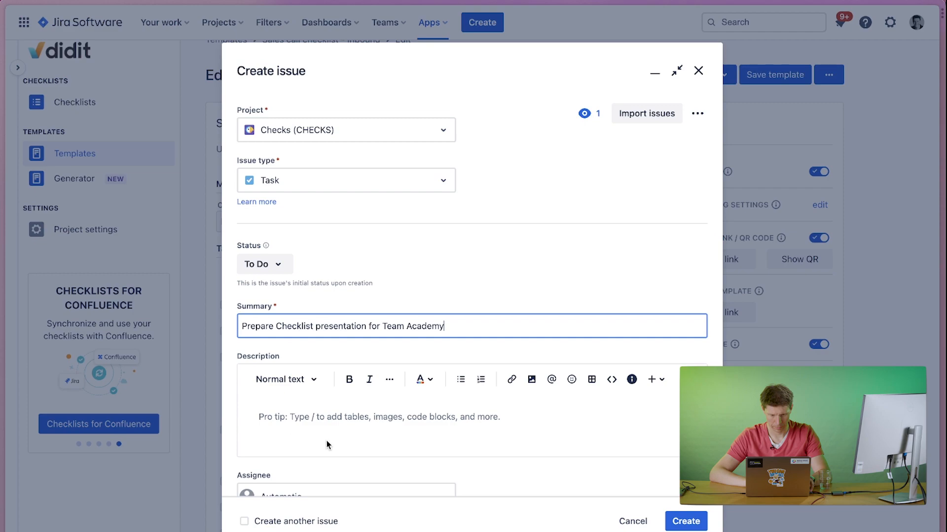
Assign the new issue to yourself, create it, and open the created issue, leaving the template editor without saving.
scroll(327, 445, down, 3)
click(266, 376)
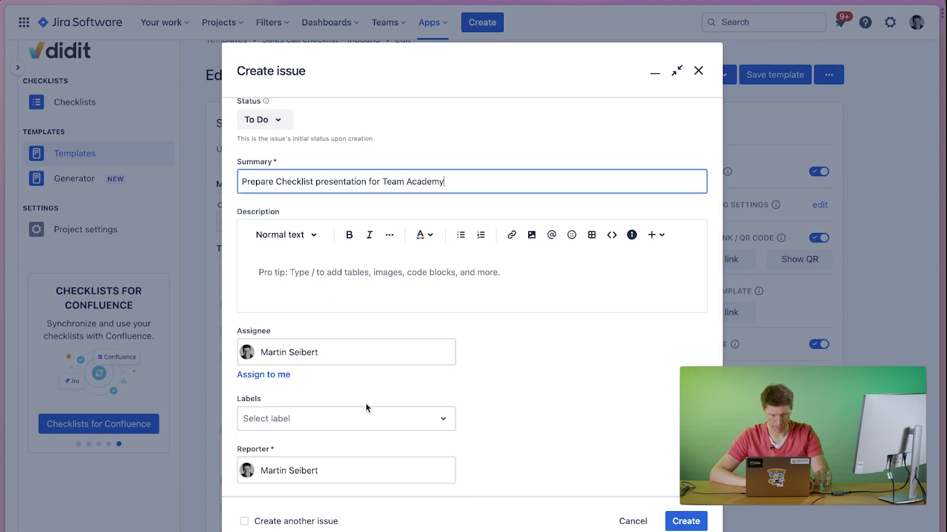
click(693, 524)
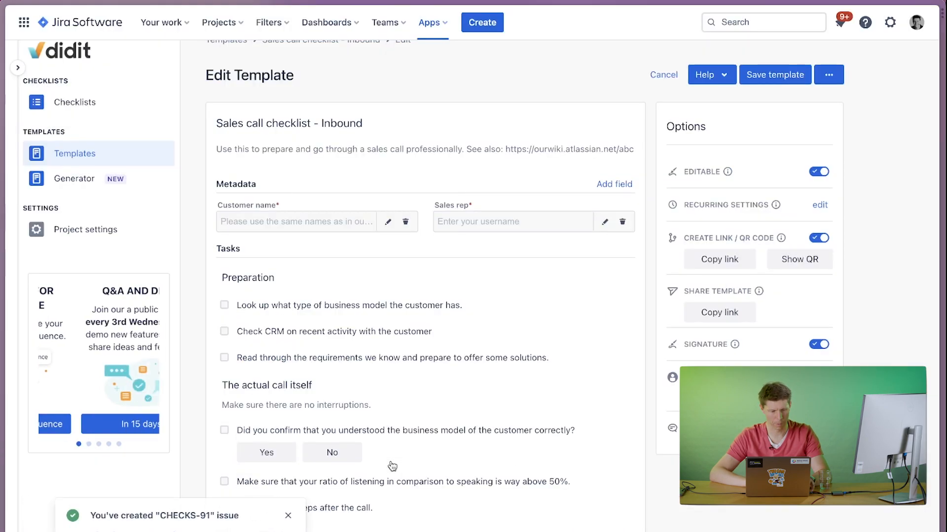
click(123, 531)
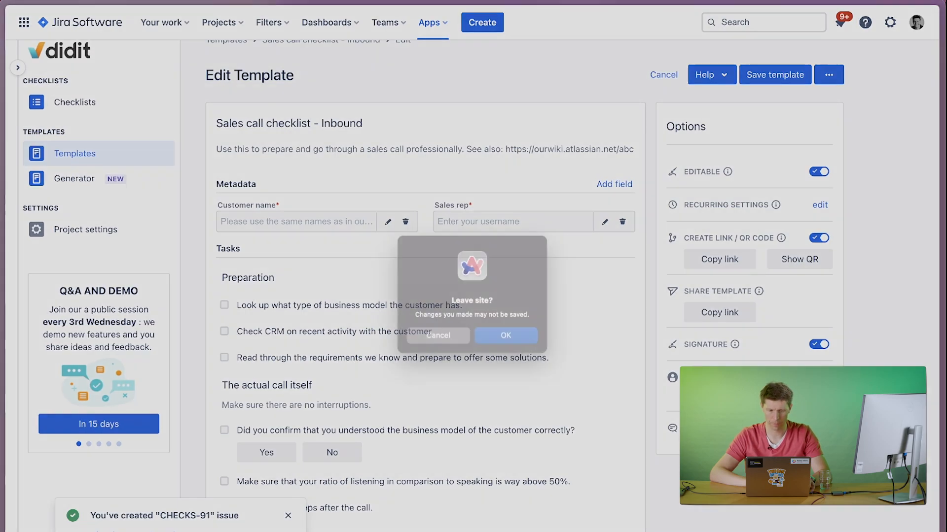
click(508, 339)
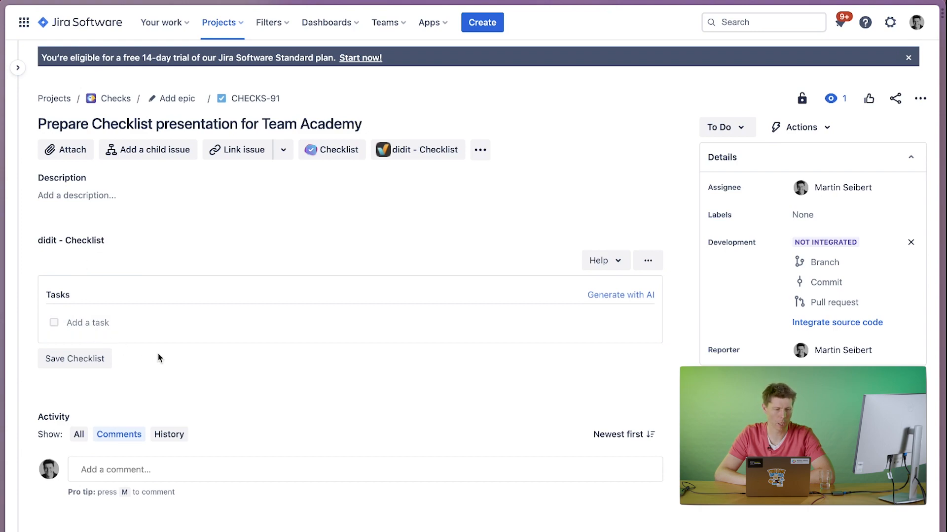
click(647, 261)
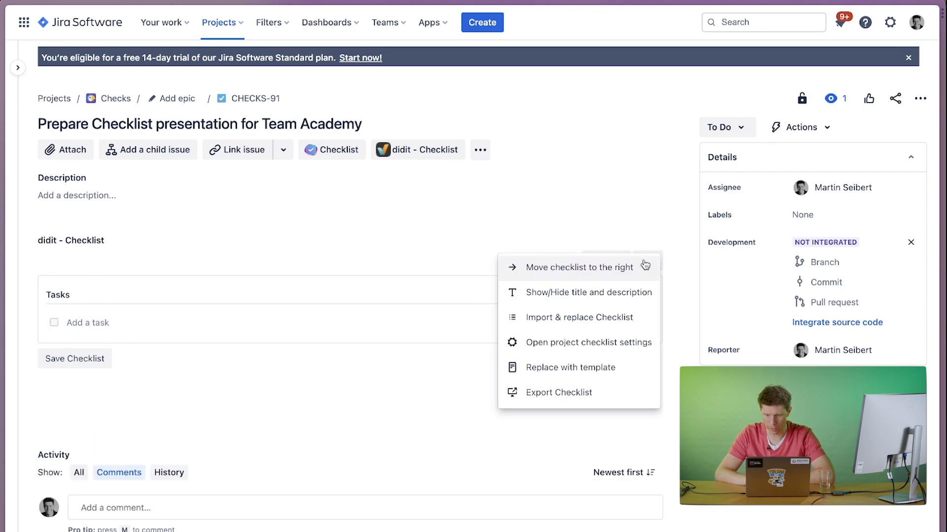
click(561, 321)
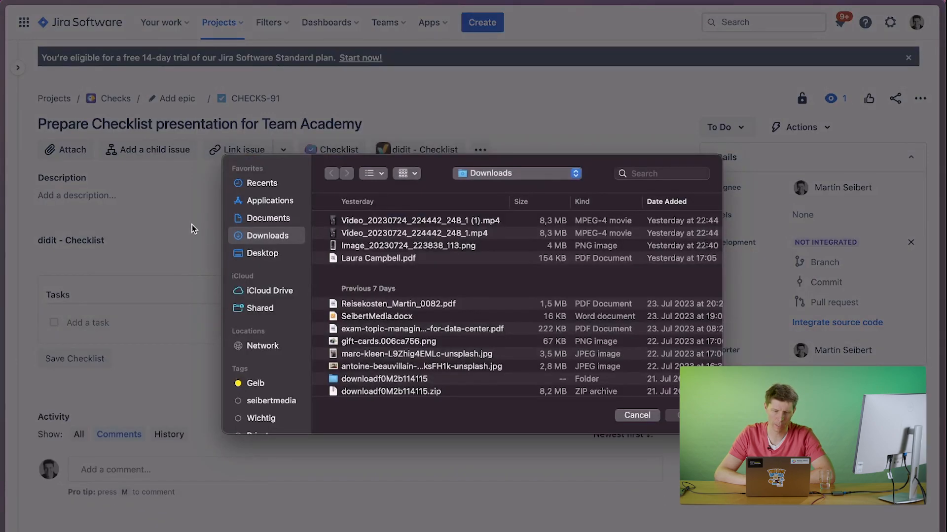
click(637, 416)
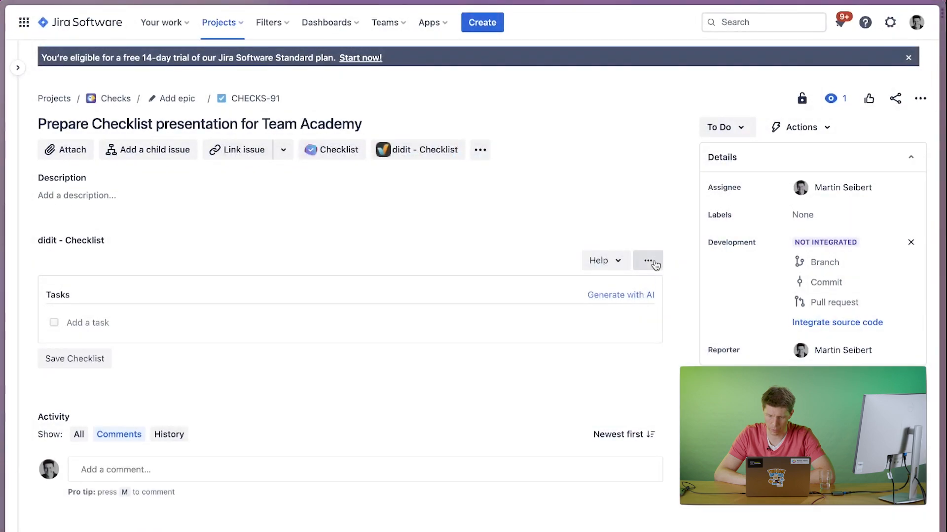
Replace the issue's empty didit checklist with the Sales call checklist - Inbound template.
click(647, 260)
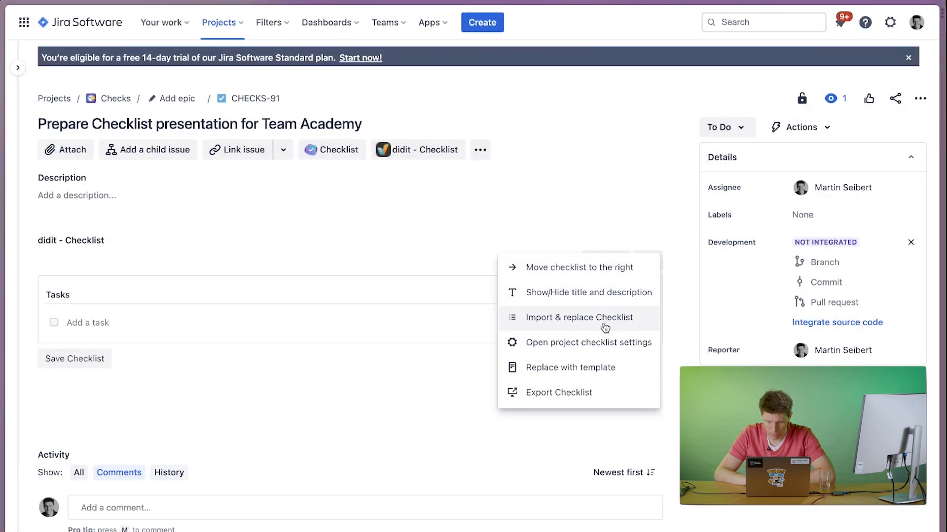
click(575, 367)
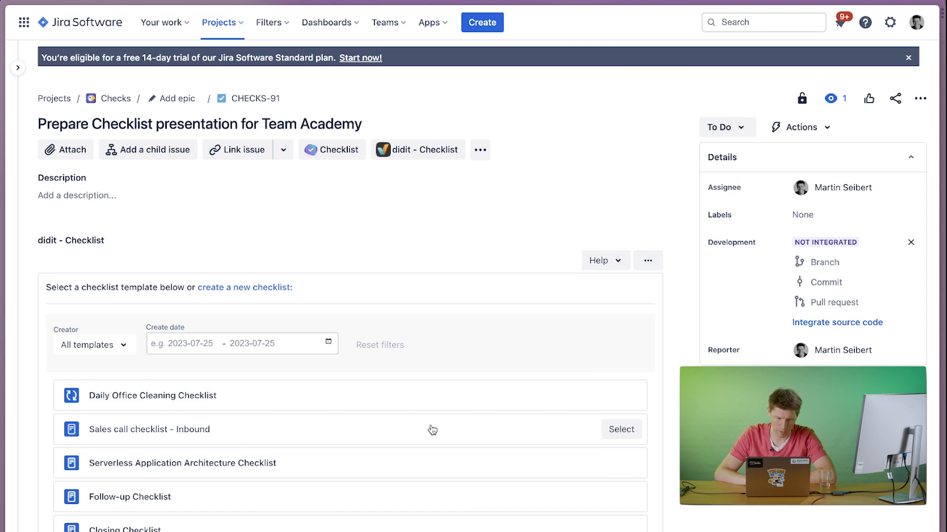
click(622, 431)
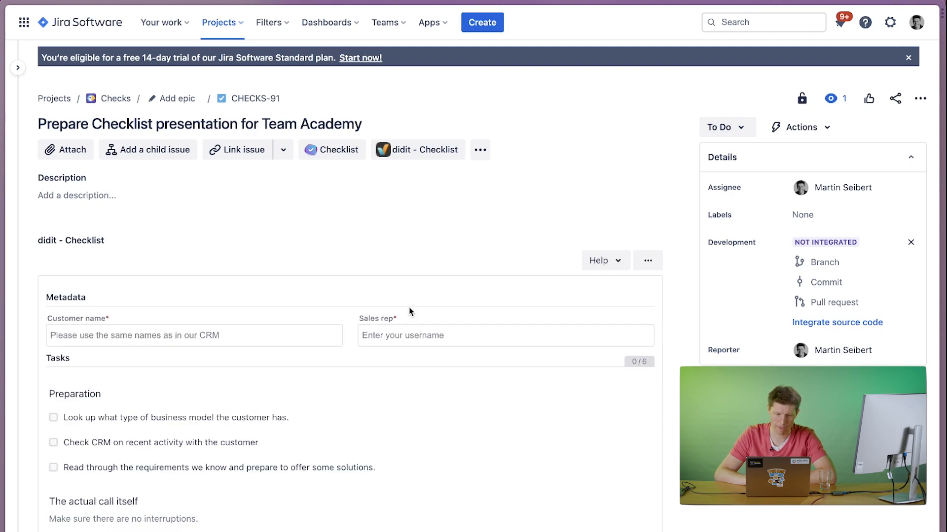
Check off all six tasks of the sales call checklist in the Jira issue, answering Yes to the business model question.
scroll(160, 419, down, 5)
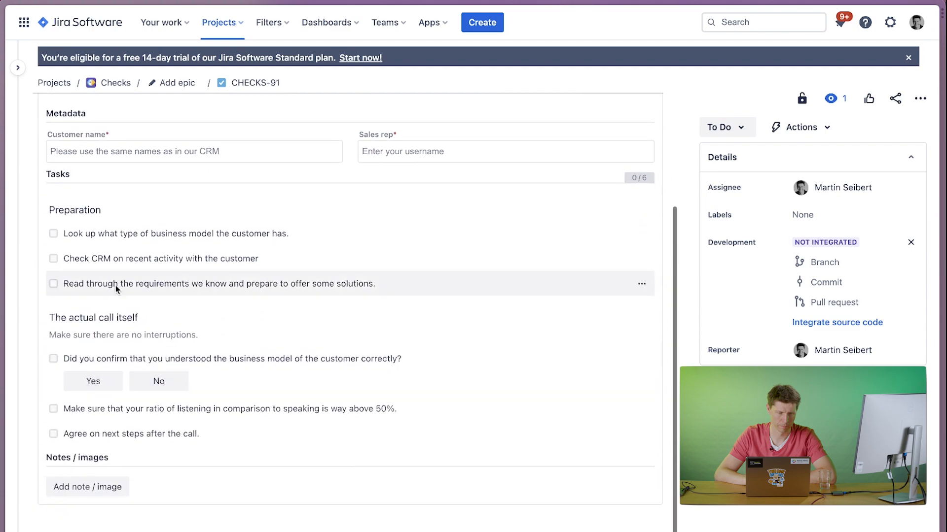
click(99, 234)
click(99, 236)
click(98, 235)
click(79, 252)
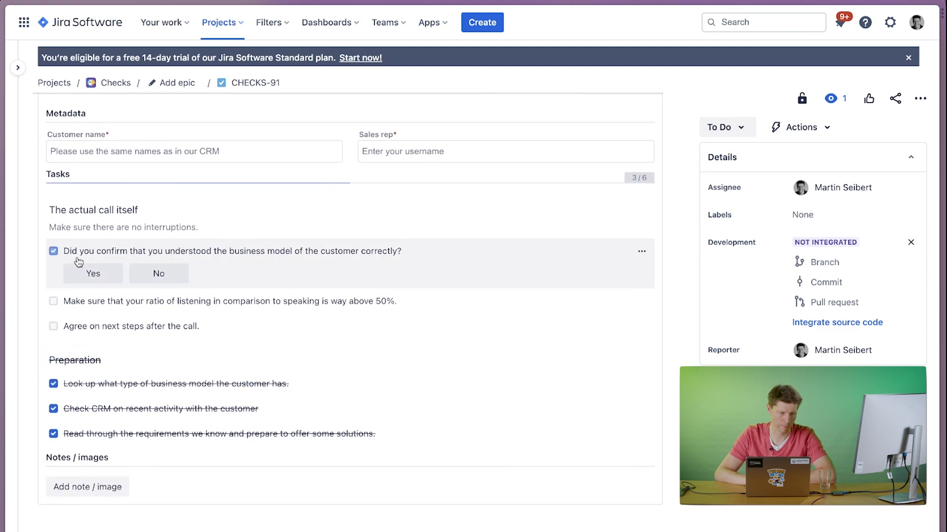
click(79, 269)
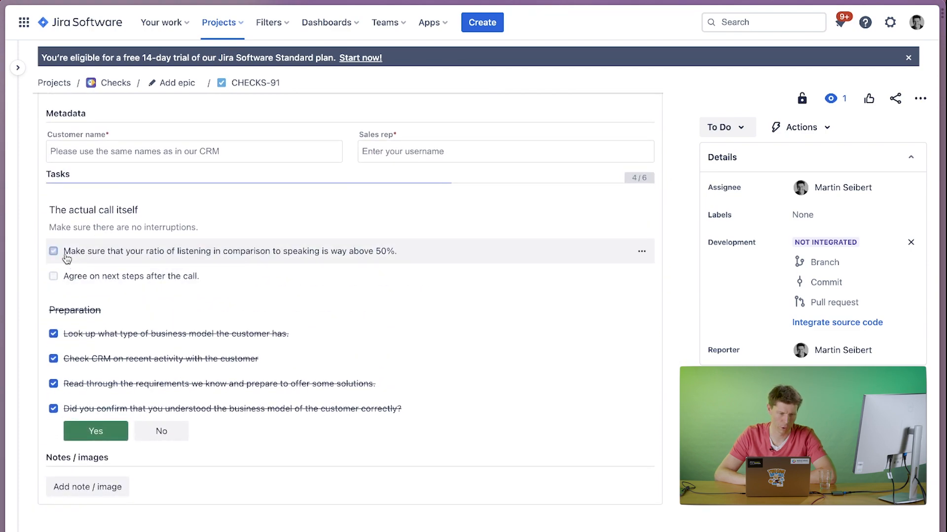
click(54, 251)
click(54, 252)
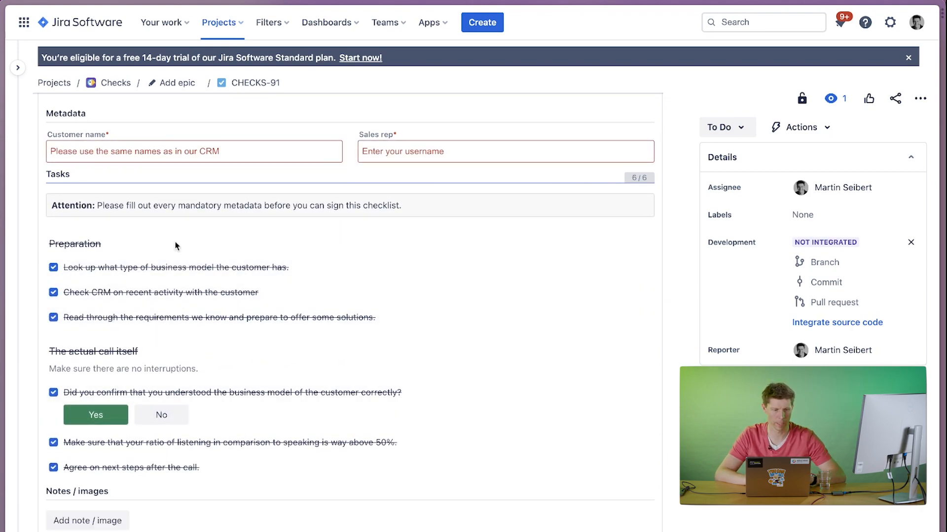
Fill in the sales call checklist's metadata with Coca-Cola as the customer name and the suggested sales rep username.
click(163, 153)
click(136, 180)
click(412, 153)
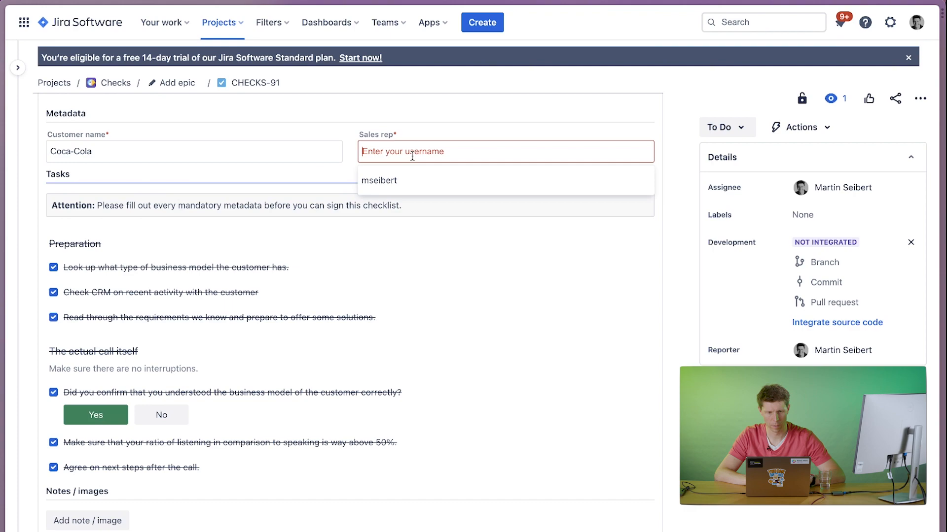
click(373, 183)
Sign the sales call checklist with a freehand signature, finish it and dismiss the completion statistics.
drag(127, 343, 377, 362)
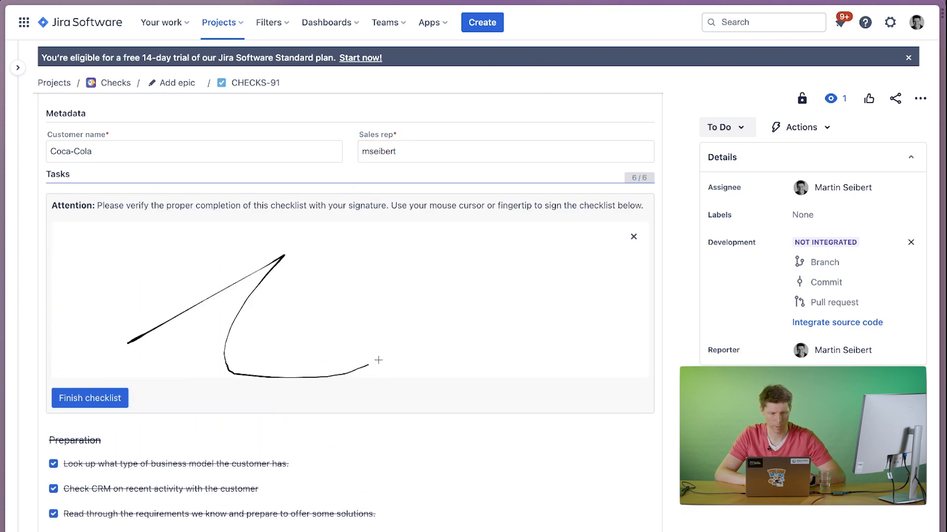
click(110, 397)
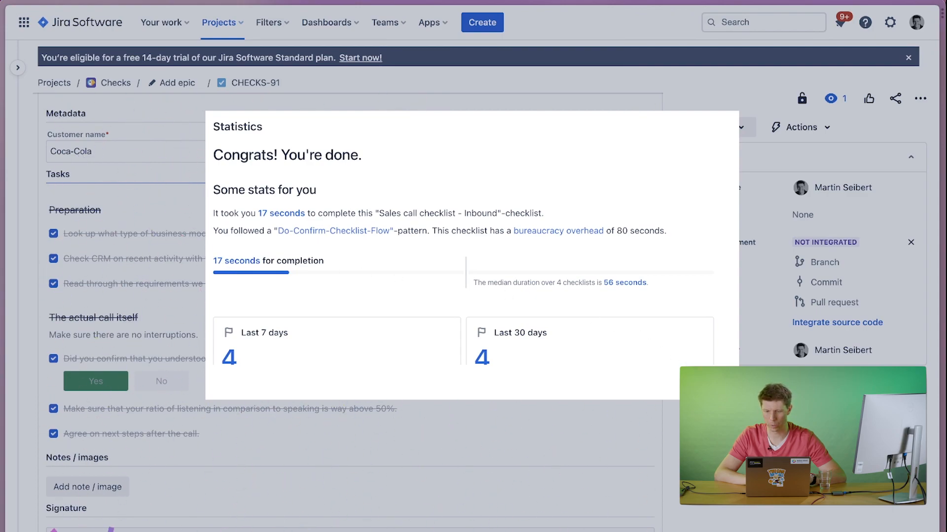
click(714, 383)
scroll(501, 274, up, 4)
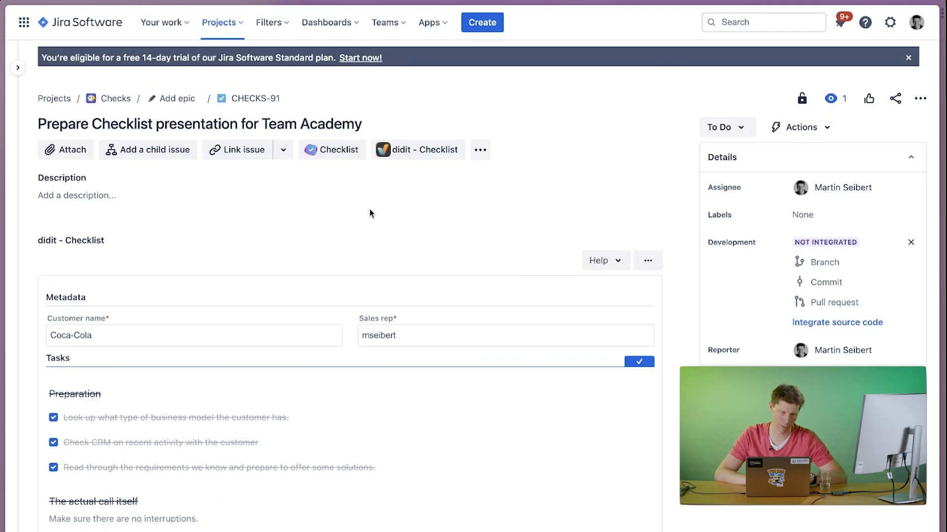
Create a Checks (CHECKS) task with the summary "Ad hoc checklsts", assign it to yourself and open the new issue.
click(488, 25)
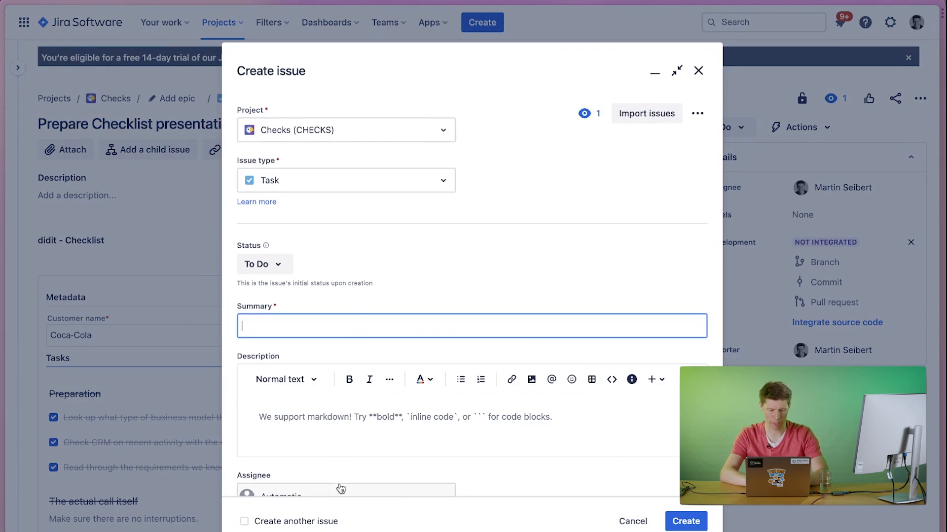
text(Ad hoc checklsts)
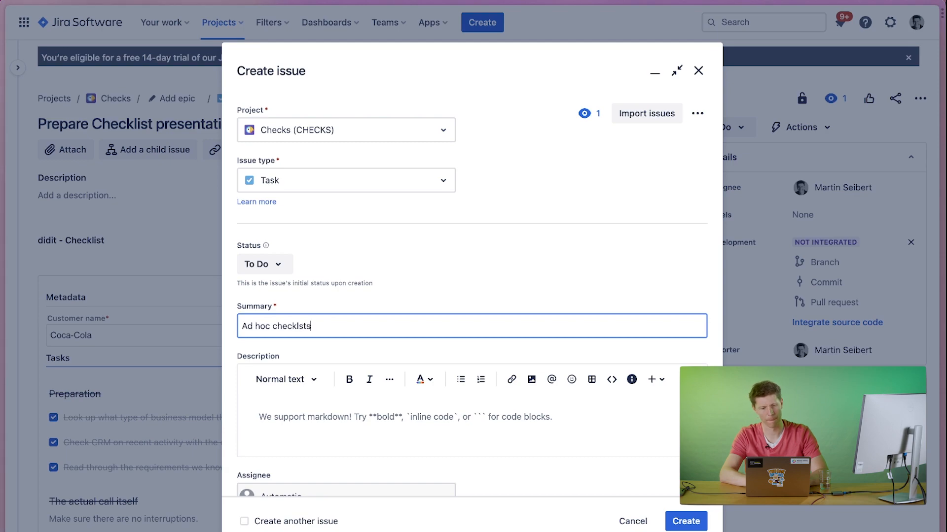
scroll(591, 444, down, 2)
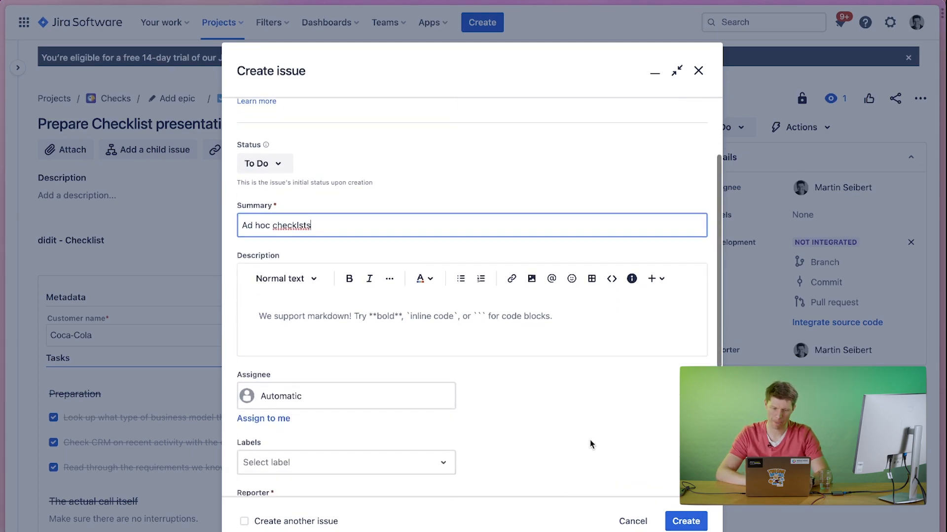
scroll(592, 443, down, 1)
click(263, 360)
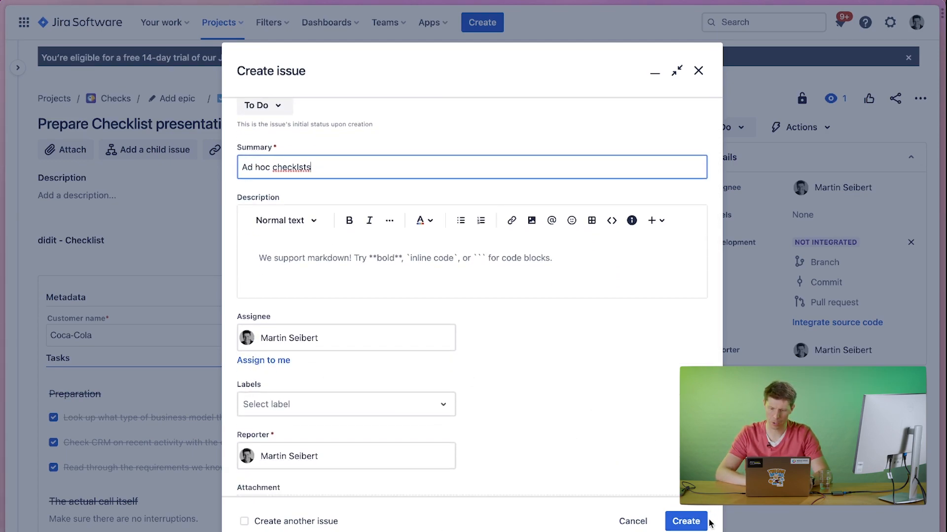
click(693, 525)
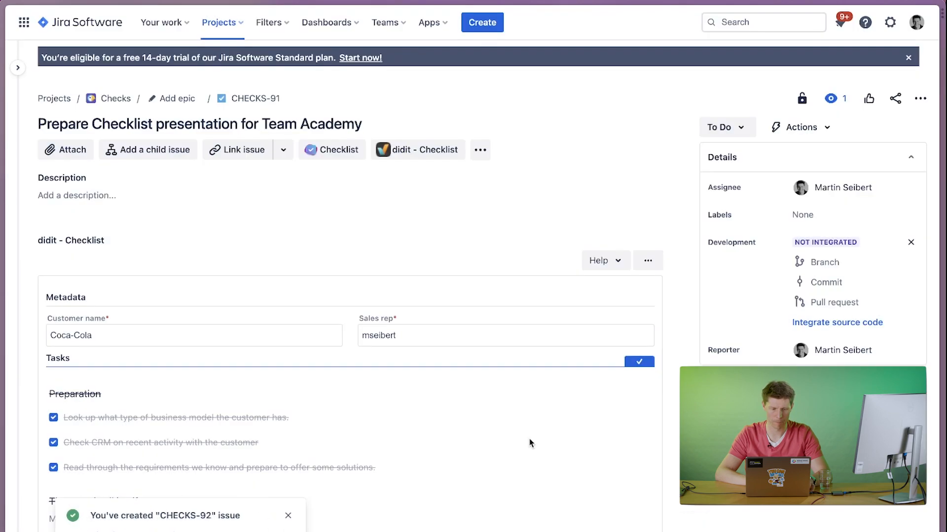
click(111, 531)
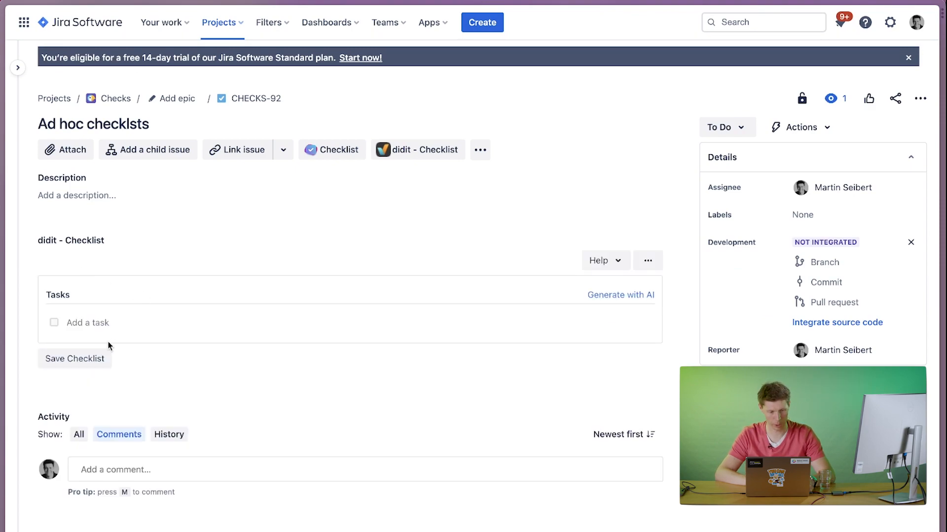
Add the first checklist task, "Explain that this can be changed at any time later".
click(80, 319)
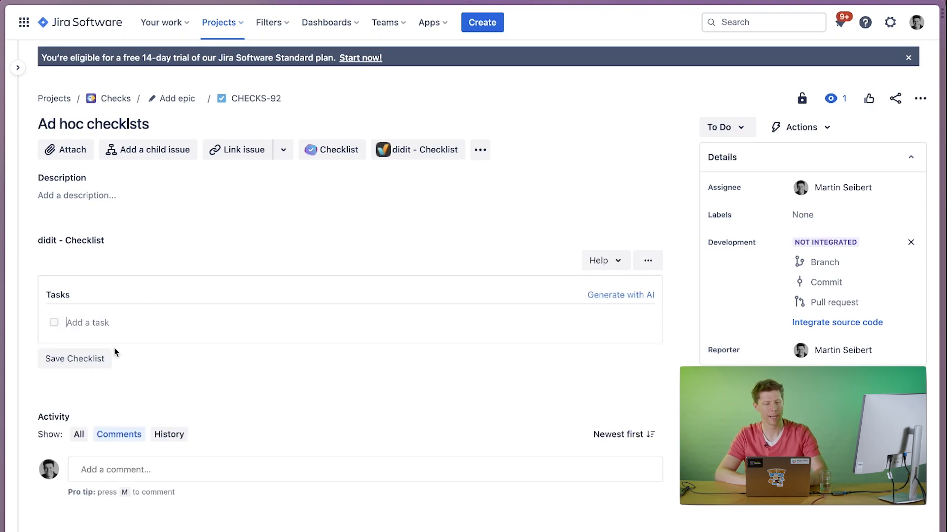
text(Es)
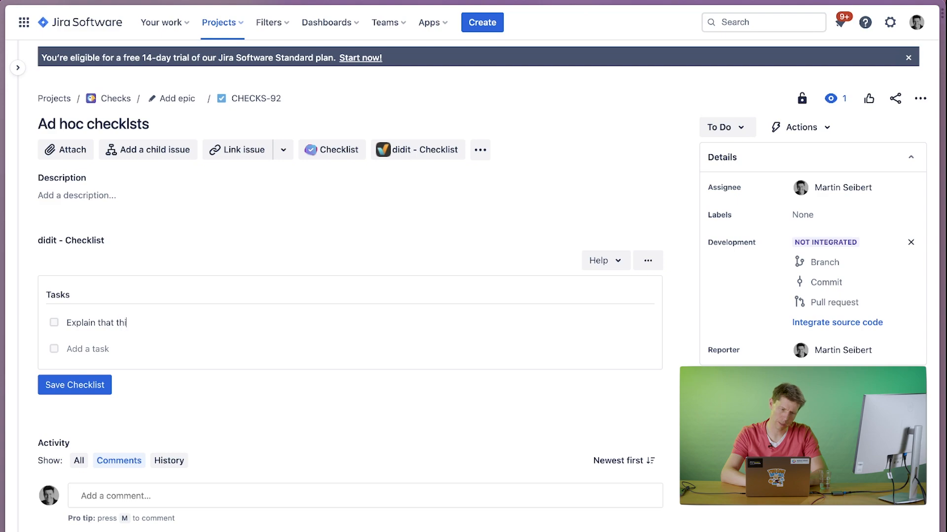
text(plain that this can be changed at any time later)
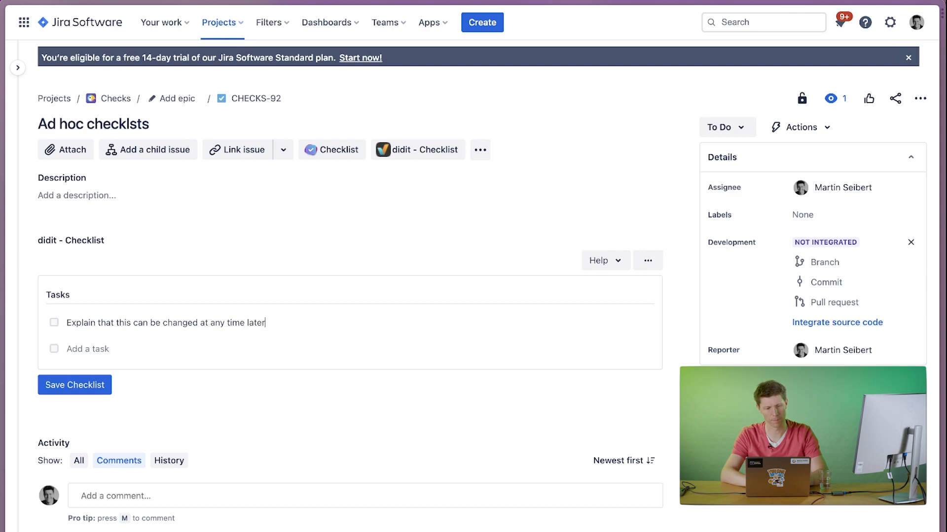
Add the checklist tasks "Show the conversion to a subtask" and "Show that all tasks can be converted".
click(92, 347)
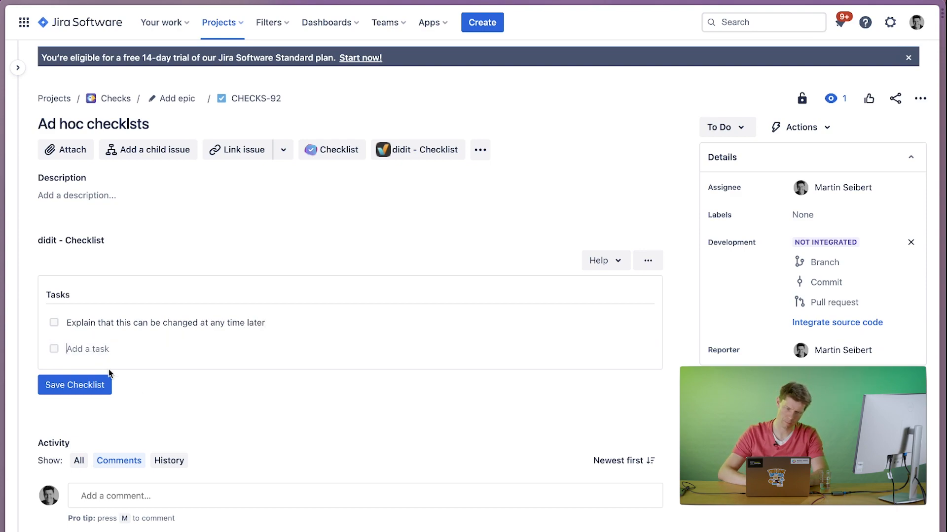
text(Show the )
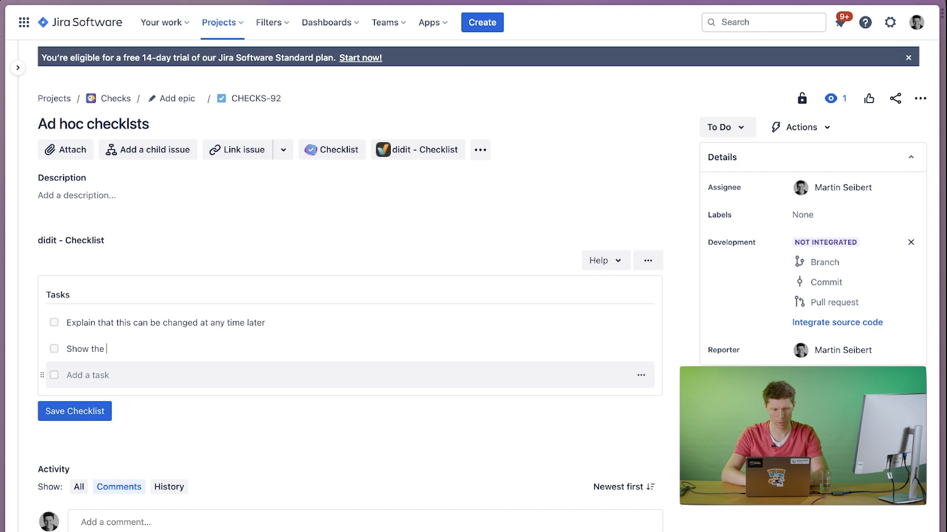
text(conversion to a subtask)
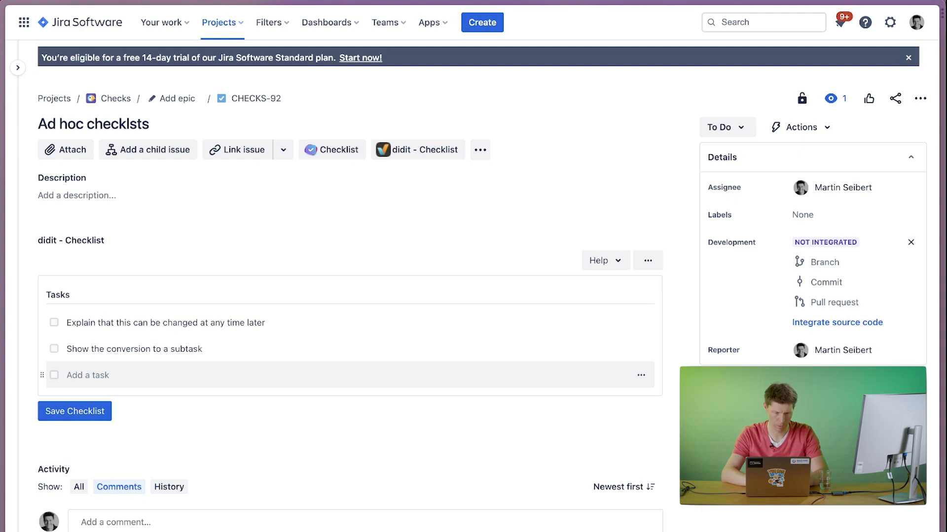
text(Show)
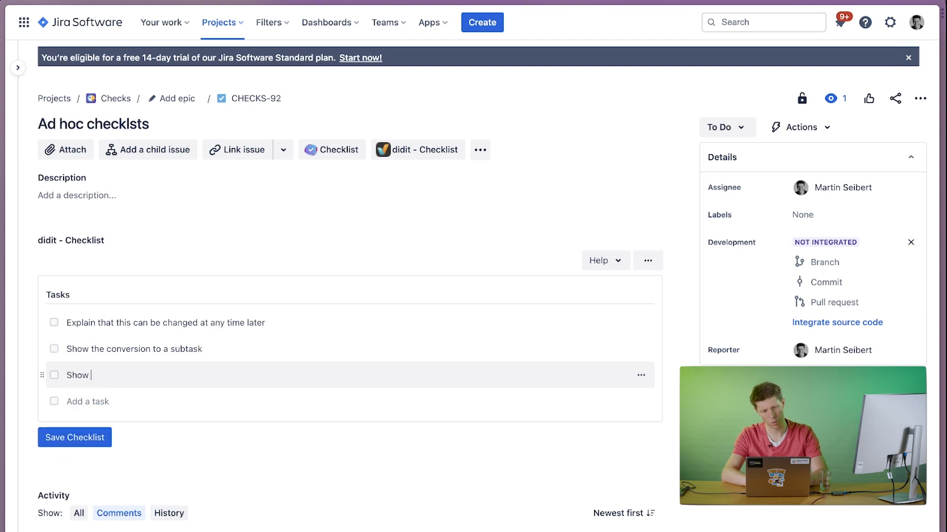
text( that all takss)
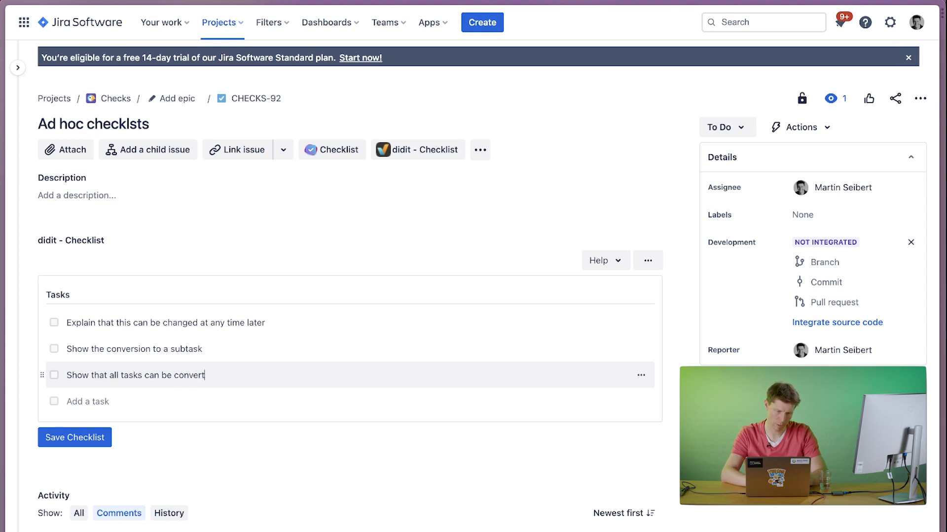
Add the task "Show that a checklist can be exported and imported to reset the ad hoc checklist" and save the checklist.
text(Swho)
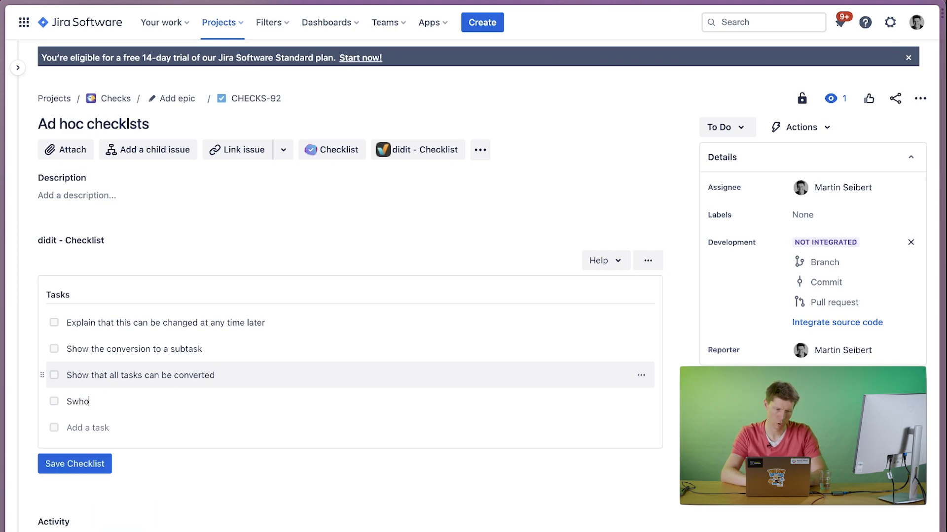
key(BackSpace)
key(BackSpace)
key(BackSpace)
text(how that )
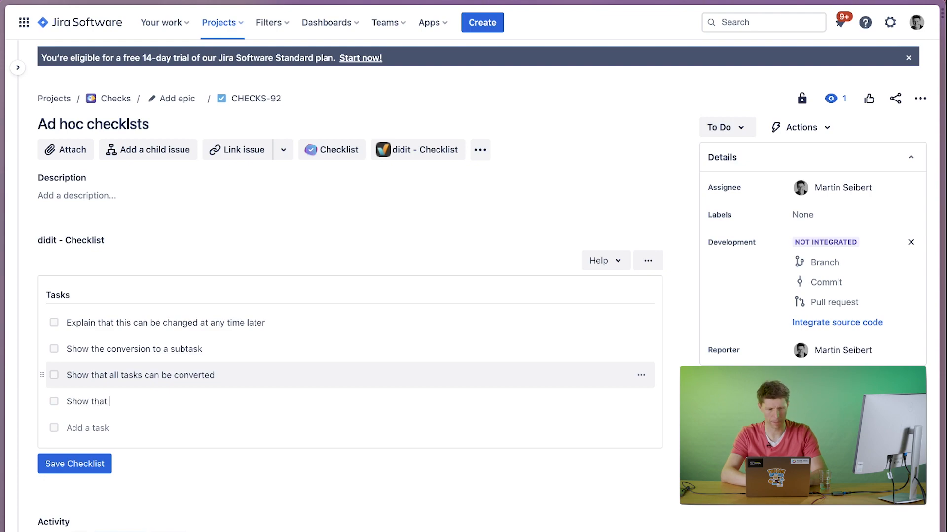
text(a checklis)
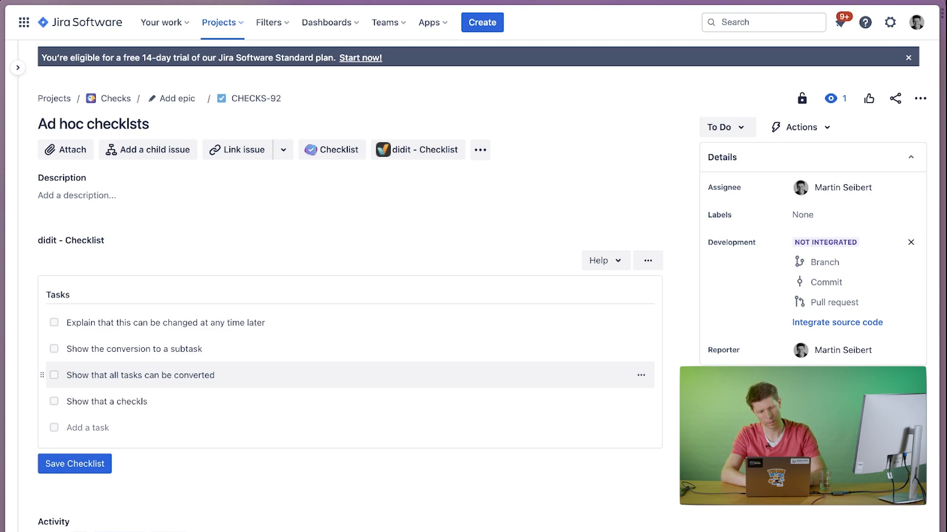
text(t can be exporte)
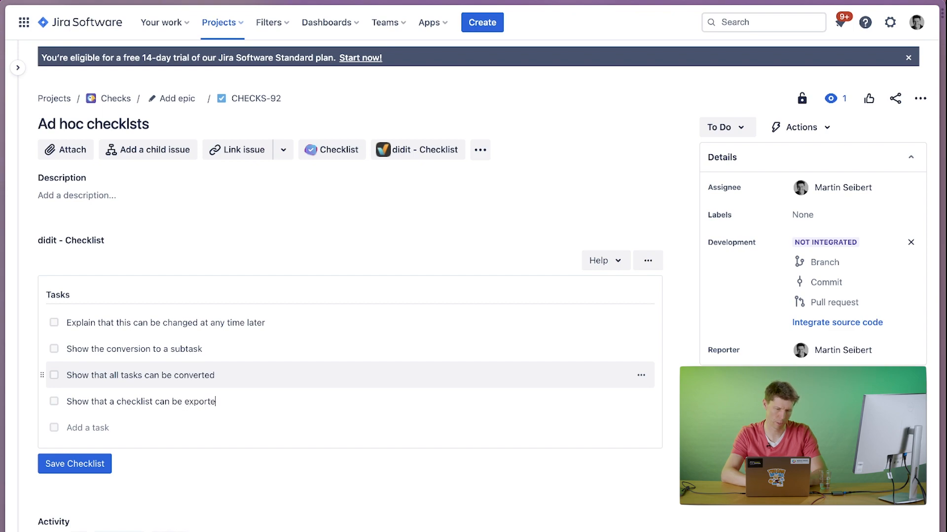
text(d and importe)
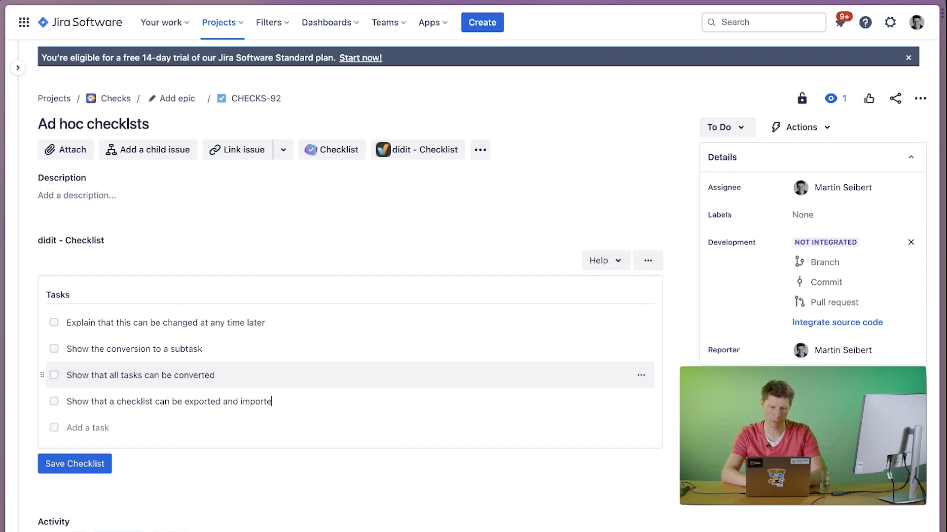
text(d to reset the ad hoc checklist)
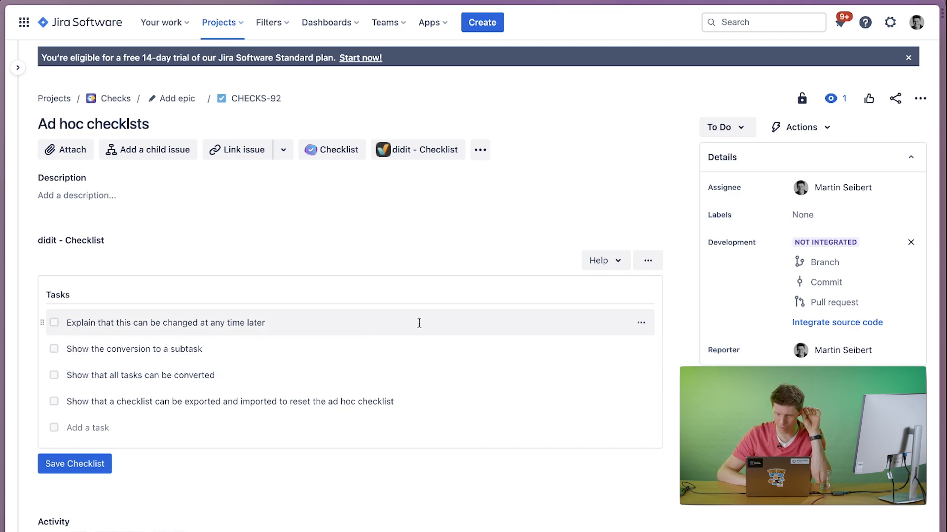
click(97, 463)
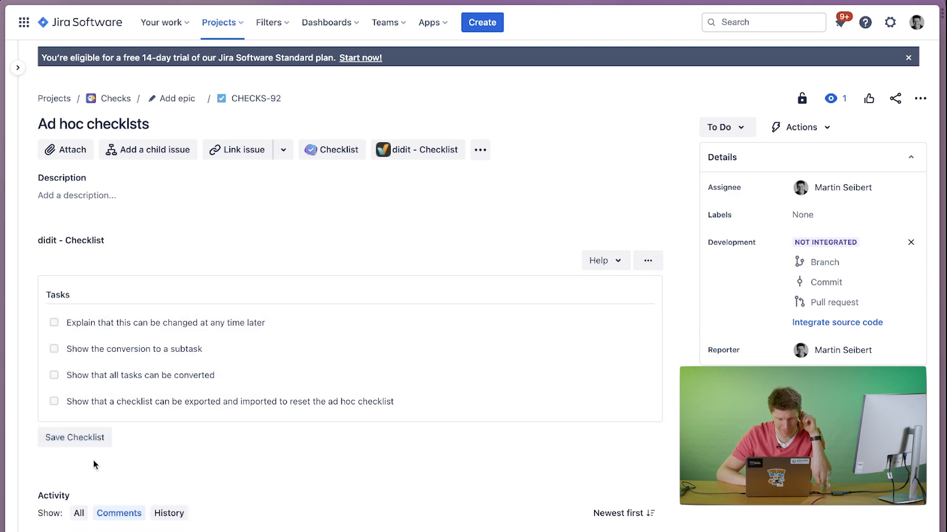
Check off the task "Show the conversion to a subtask" and reopen it.
click(649, 263)
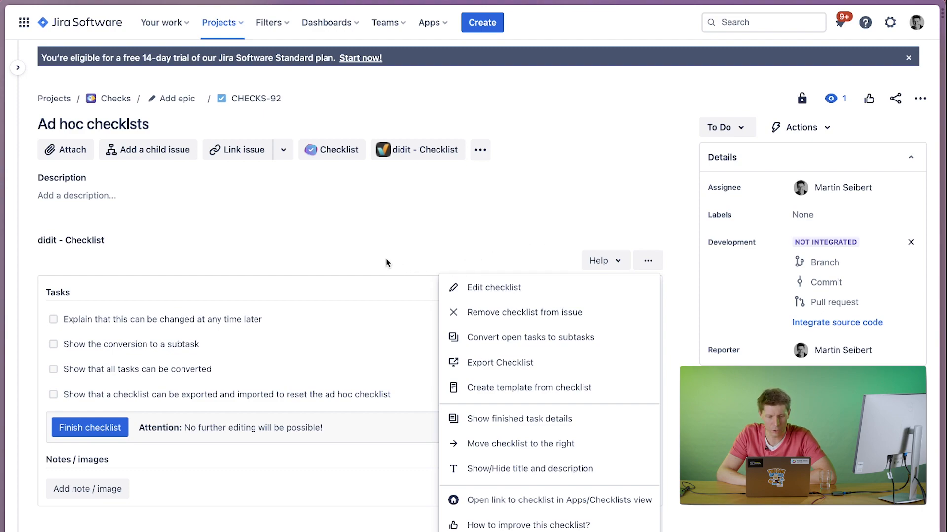
click(342, 261)
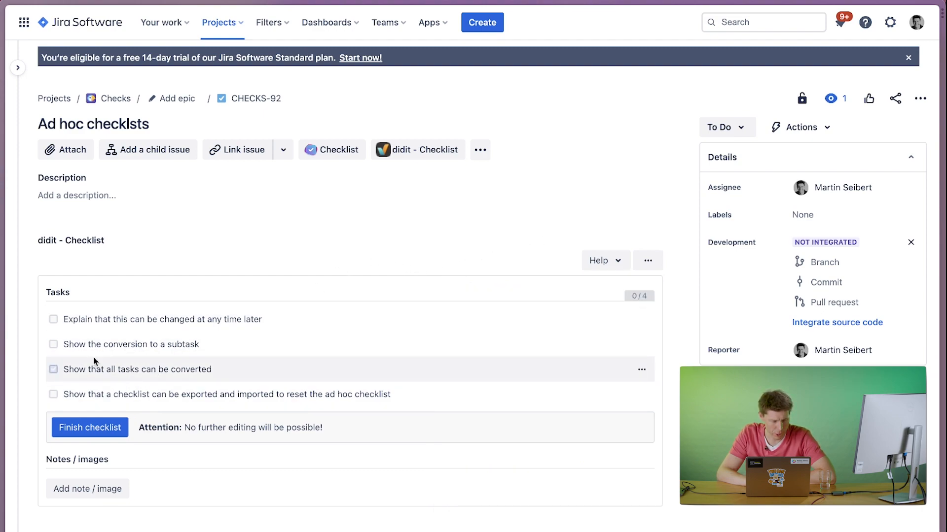
click(63, 348)
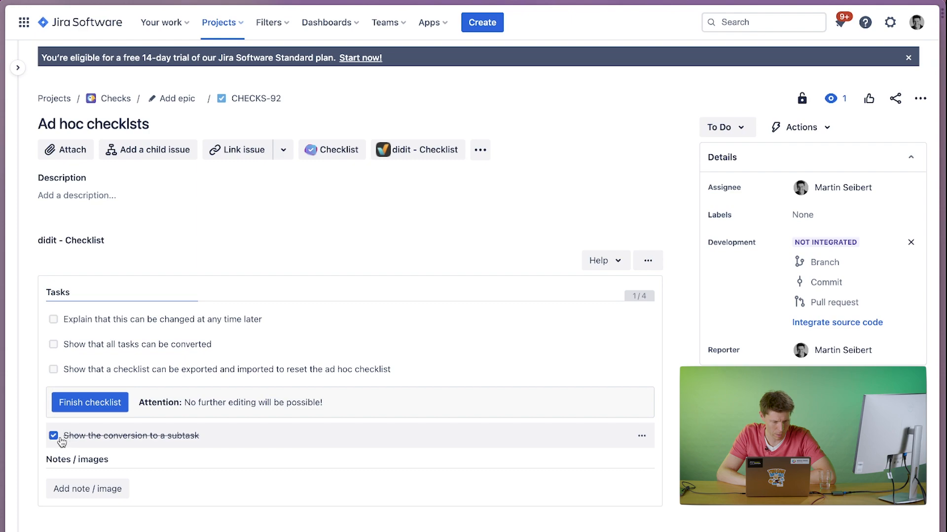
click(53, 435)
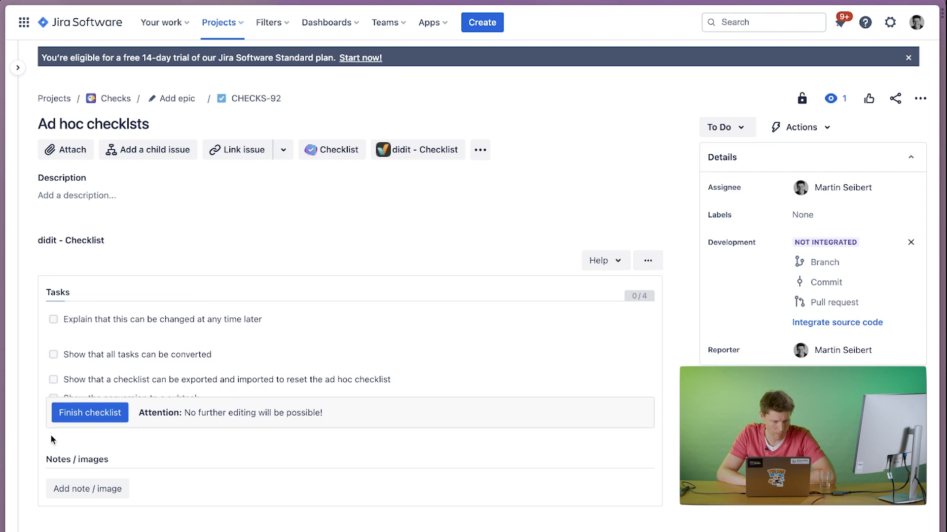
Open the ad hoc checklist for editing and save it without changing any task.
click(647, 261)
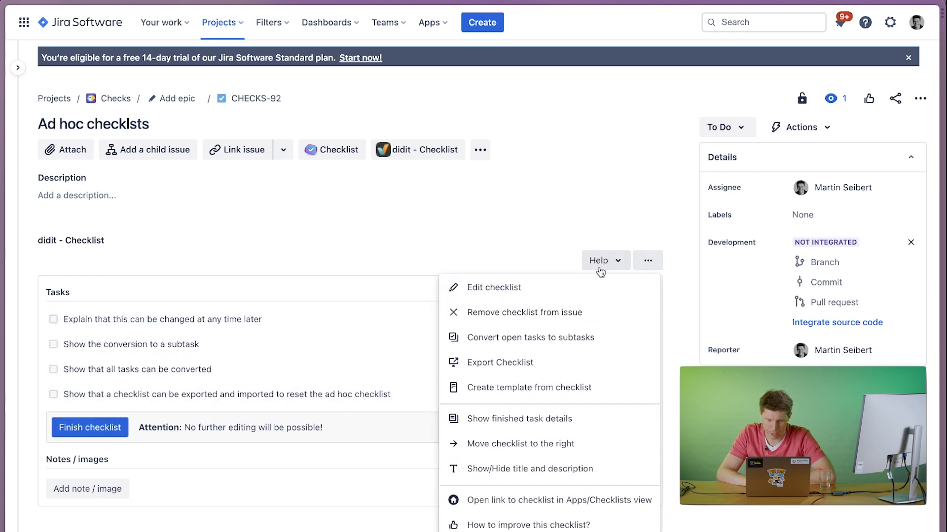
click(490, 289)
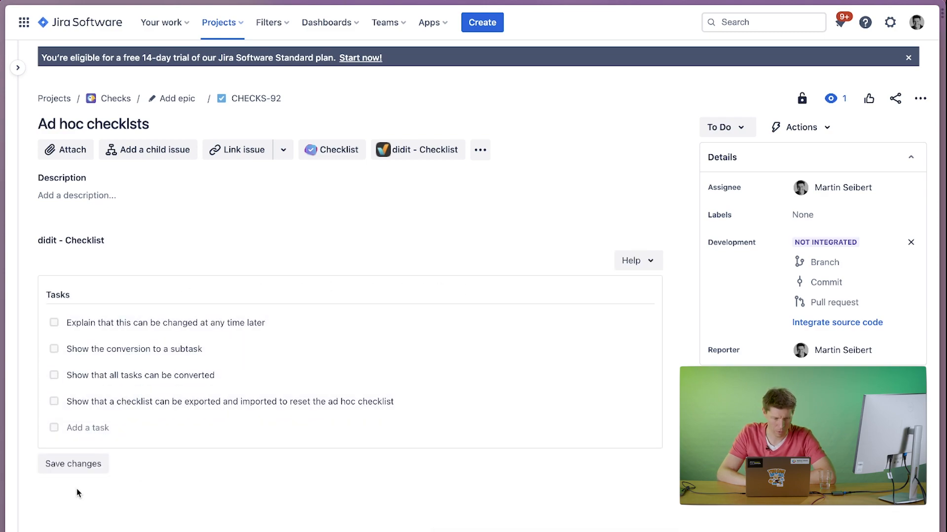
click(72, 467)
Edit the checklist to add the task "Explain the "show details" option" and save the changes.
click(649, 262)
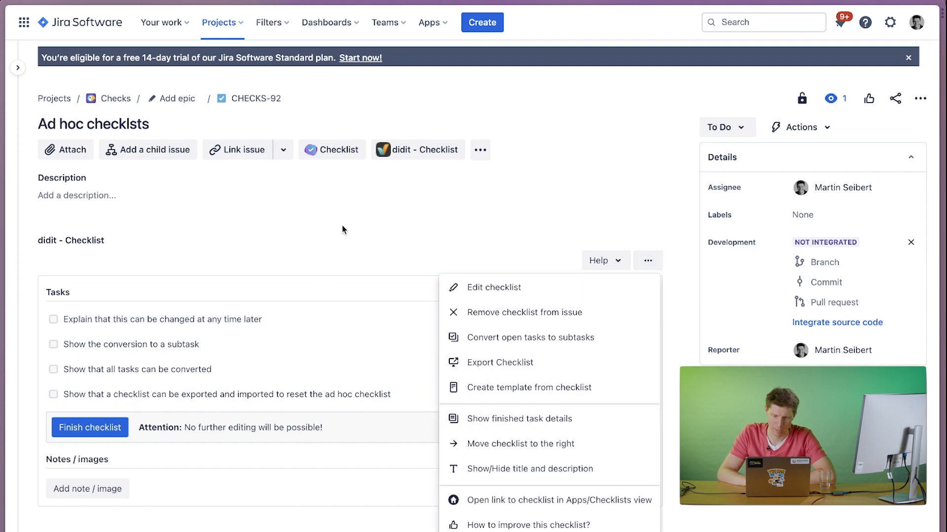
click(534, 286)
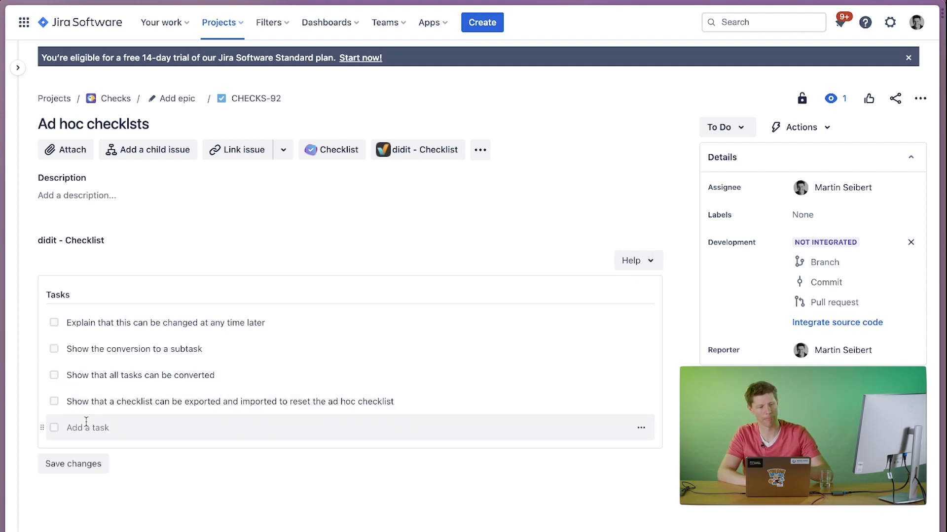
text(Ex)
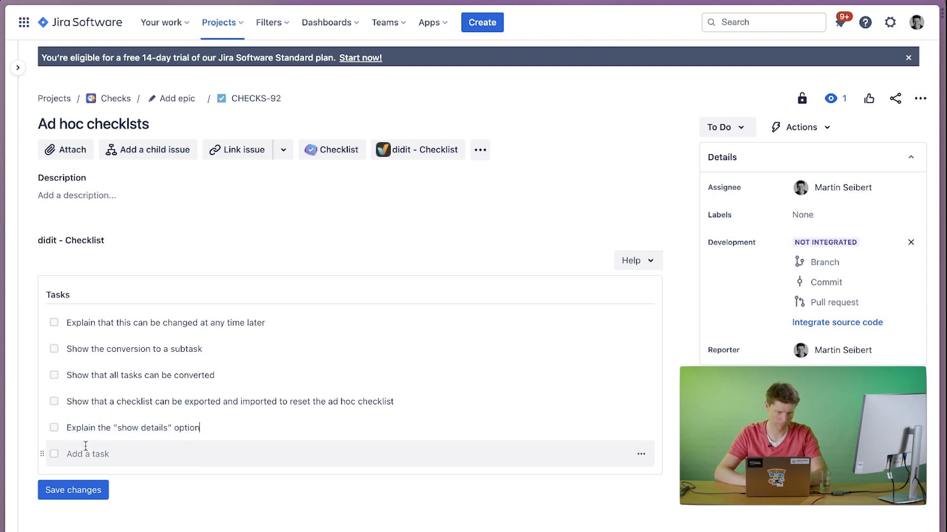
click(74, 490)
Show the ad hoc checklist's title and description and hide them again.
click(655, 258)
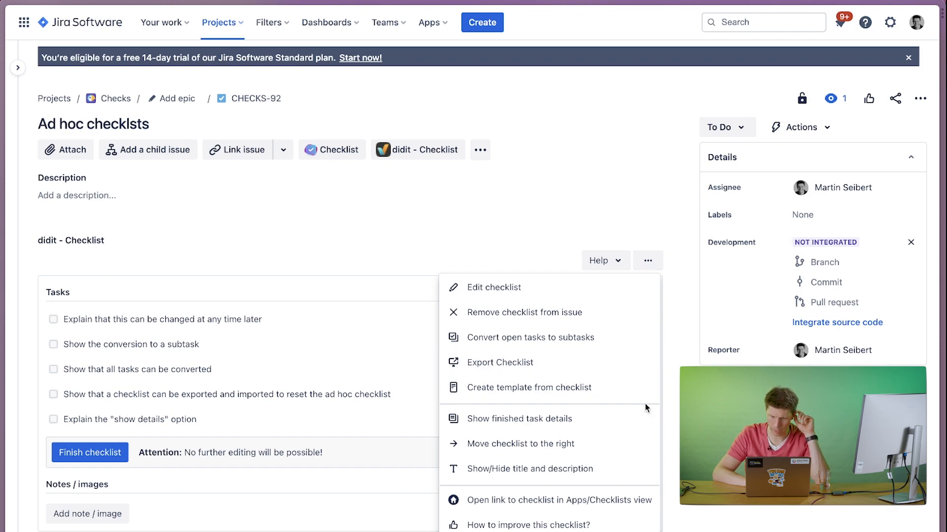
click(527, 466)
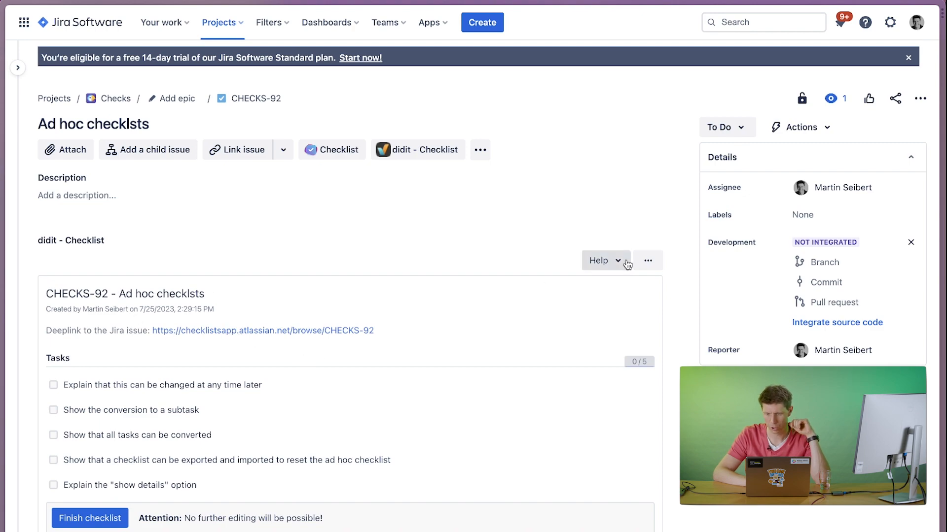
click(647, 260)
click(517, 478)
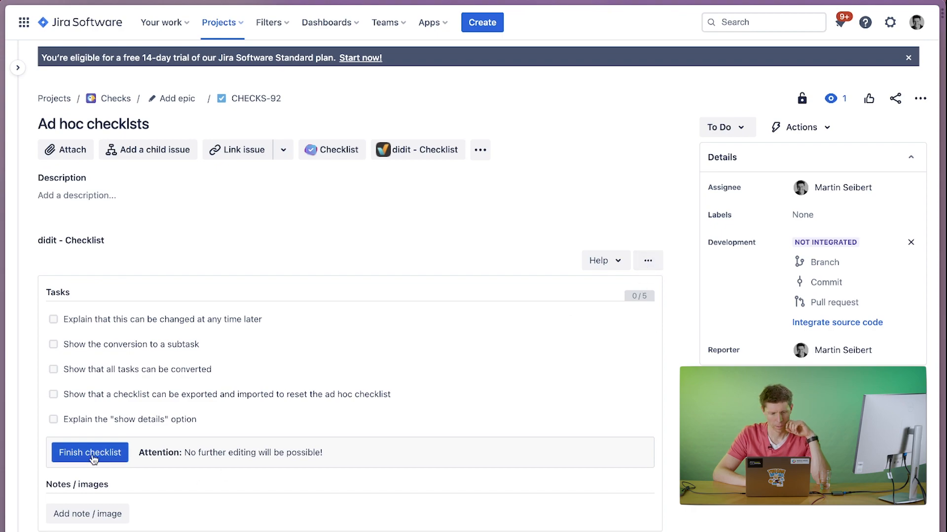
Edit the checklist to add the task "Move to the right and left" and save the changes.
click(648, 261)
click(587, 289)
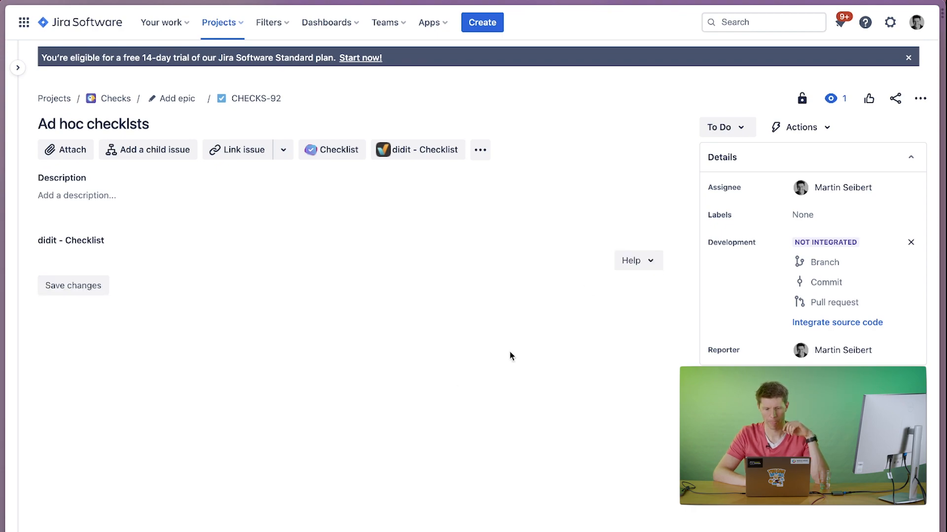
click(82, 454)
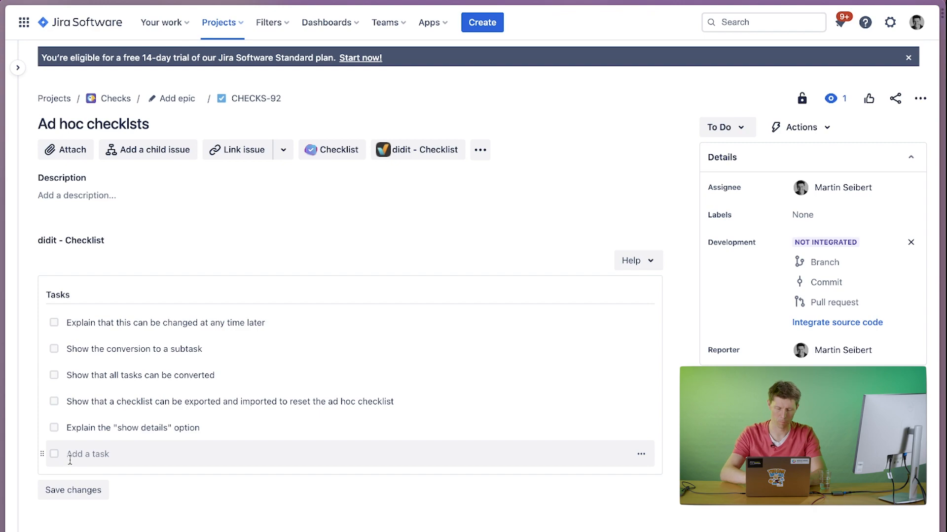
text(Move to the right and)
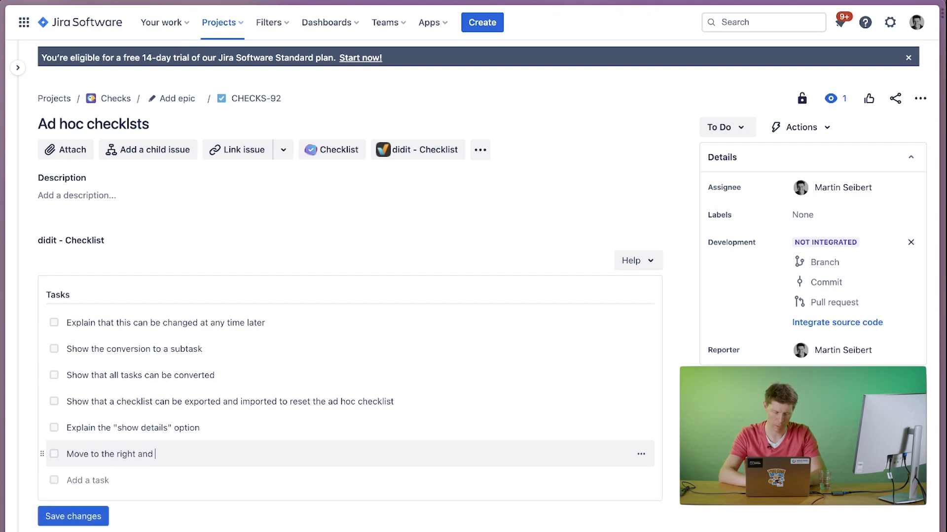
text( left)
click(79, 518)
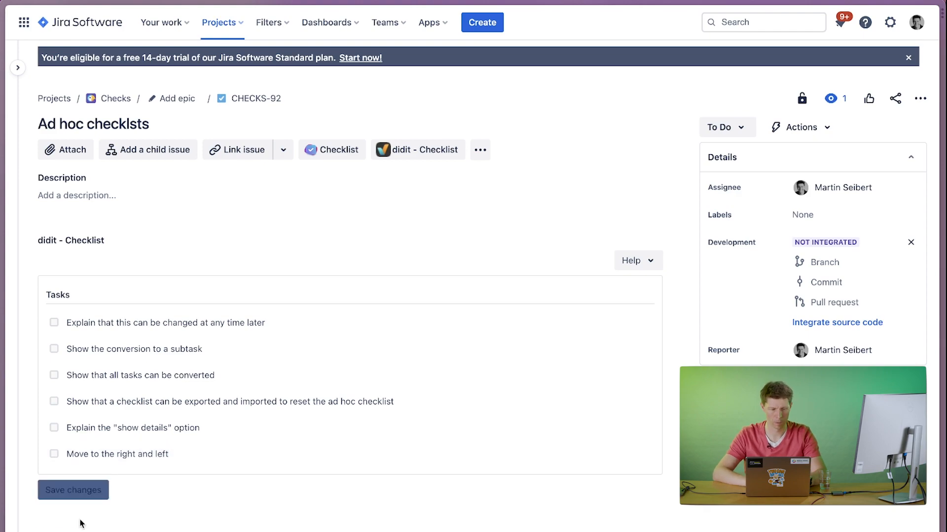
Open the checklist in the Apps/Checklists view and return to the issue CHECKS-92.
click(648, 260)
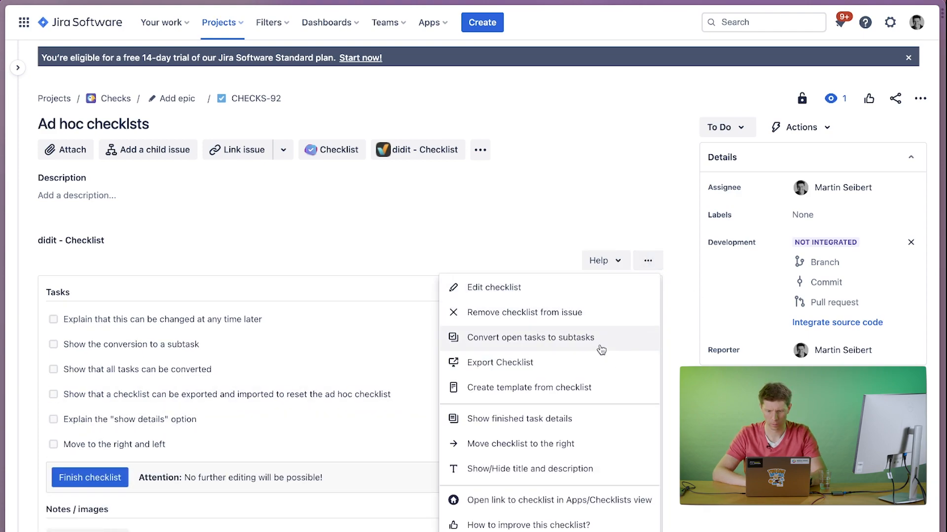
scroll(573, 393, down, 2)
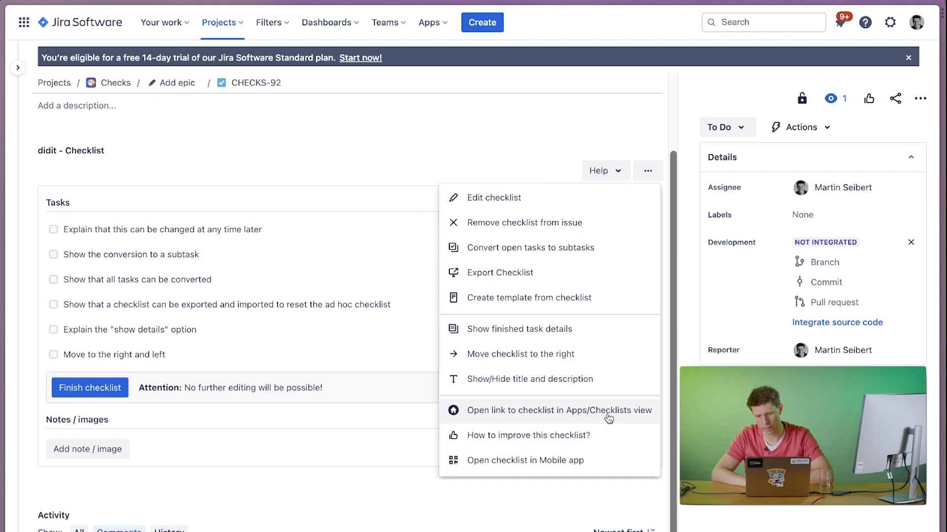
click(472, 413)
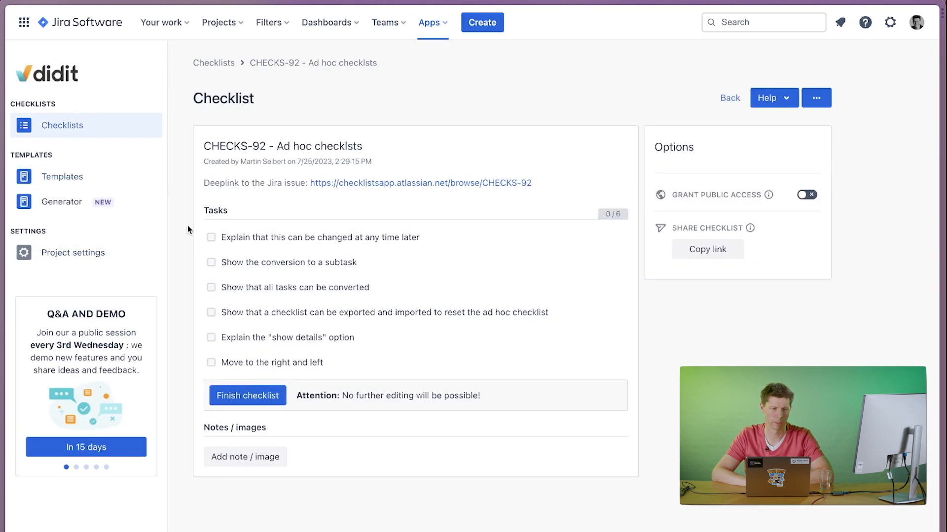
click(720, 23)
click(464, 94)
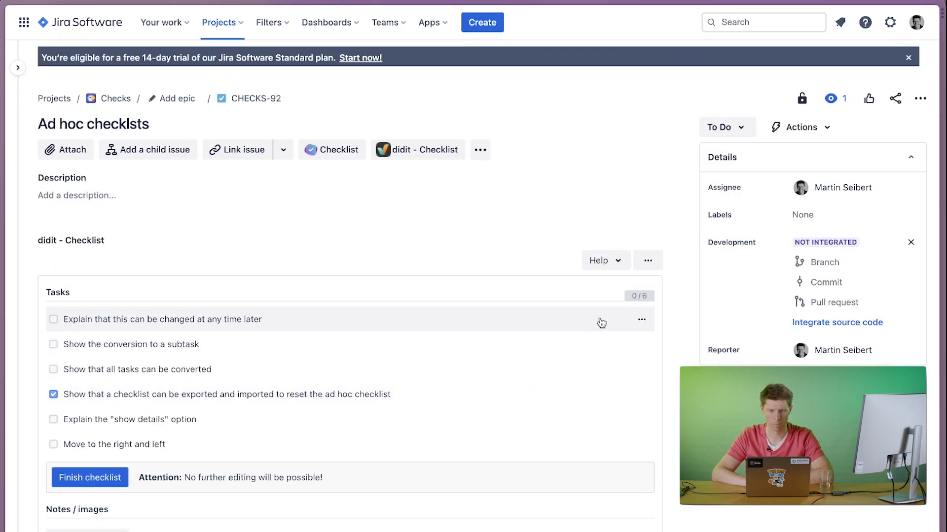
click(648, 261)
scroll(542, 454, down, 2)
scroll(542, 455, down, 2)
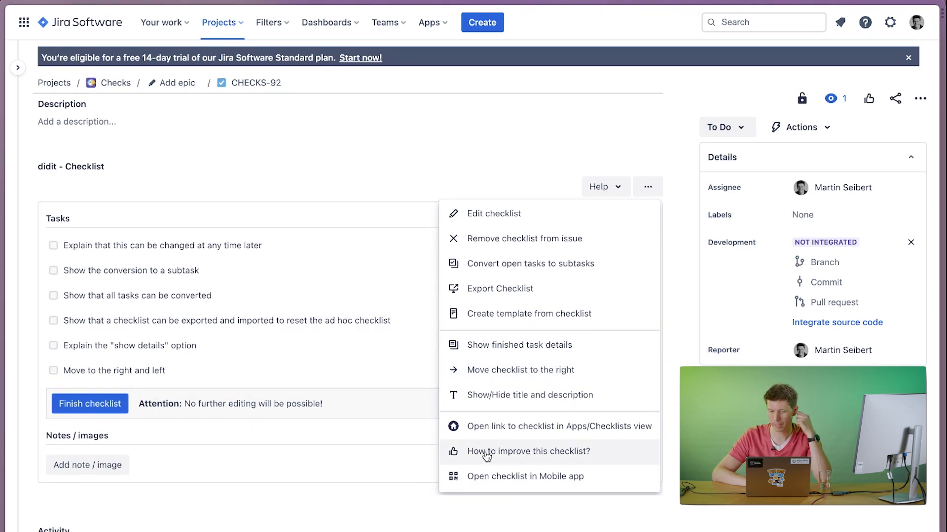
click(242, 439)
Edit the checklist to add the task "Show the feedback cycle" and save the changes.
click(648, 186)
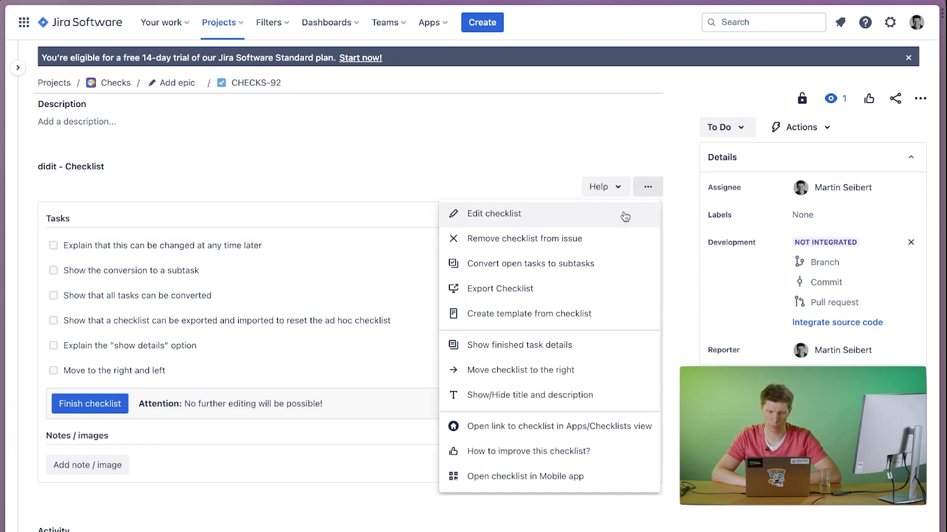
click(623, 213)
click(94, 413)
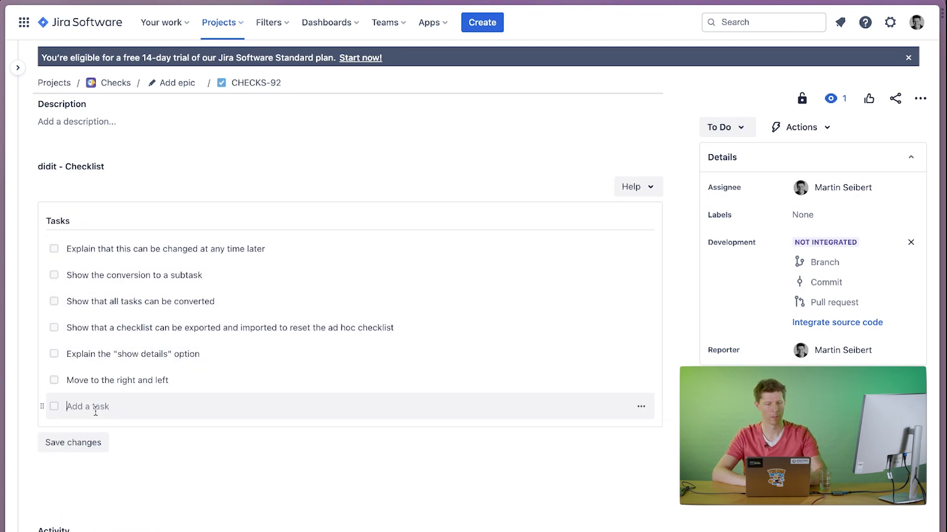
text(Show the feedback cycle)
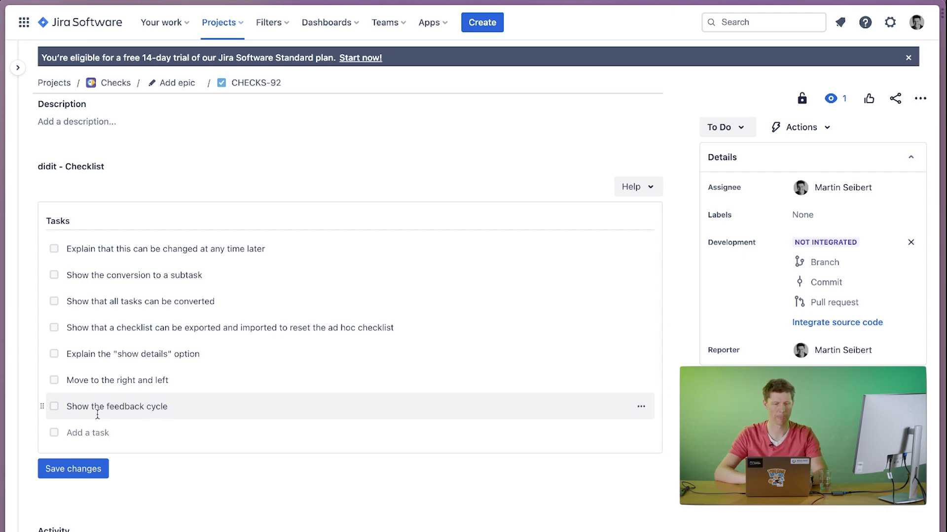
click(75, 467)
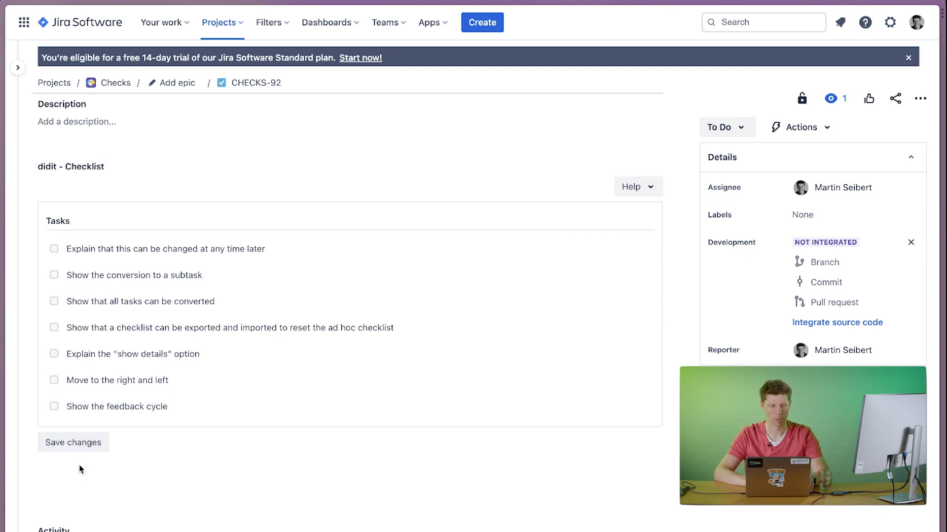
Check off "Explain that this can be changed at any time later" and convert the task "Show the conversion to a subtask" to a subtask.
click(121, 249)
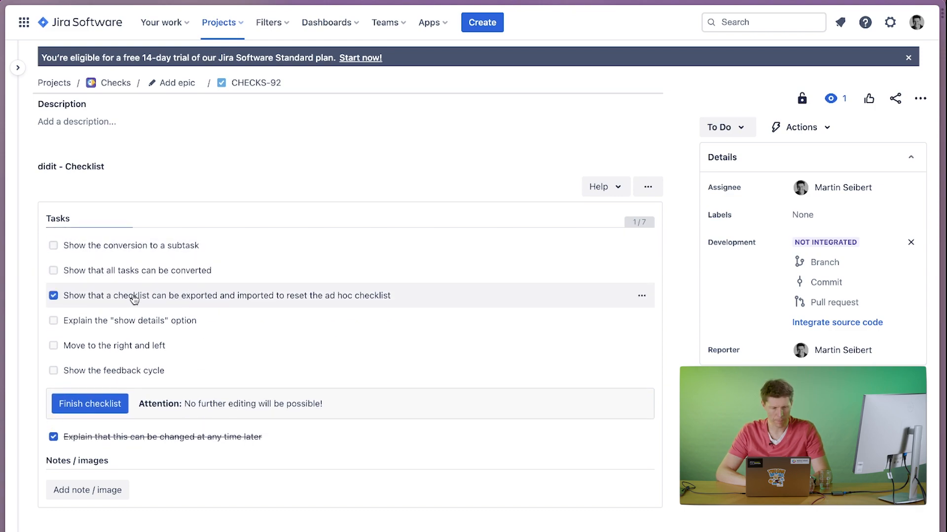
click(195, 245)
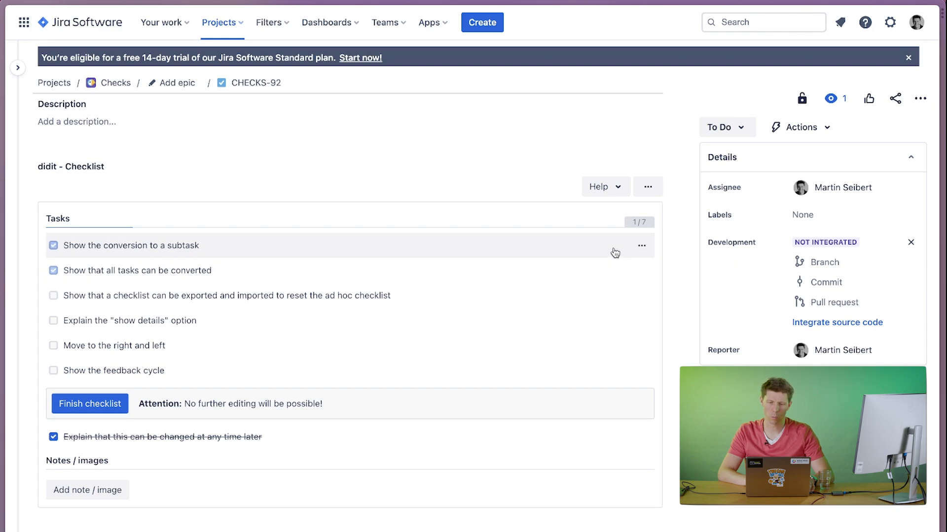
click(642, 246)
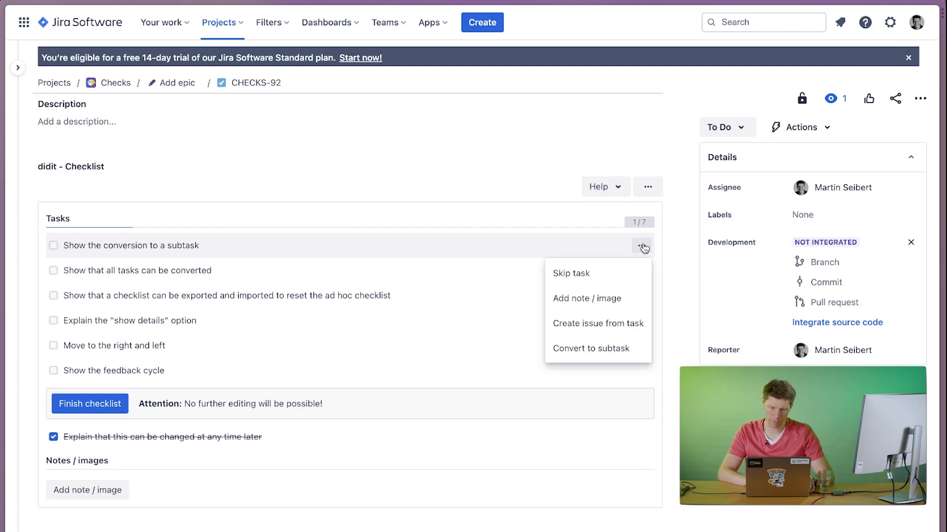
click(591, 348)
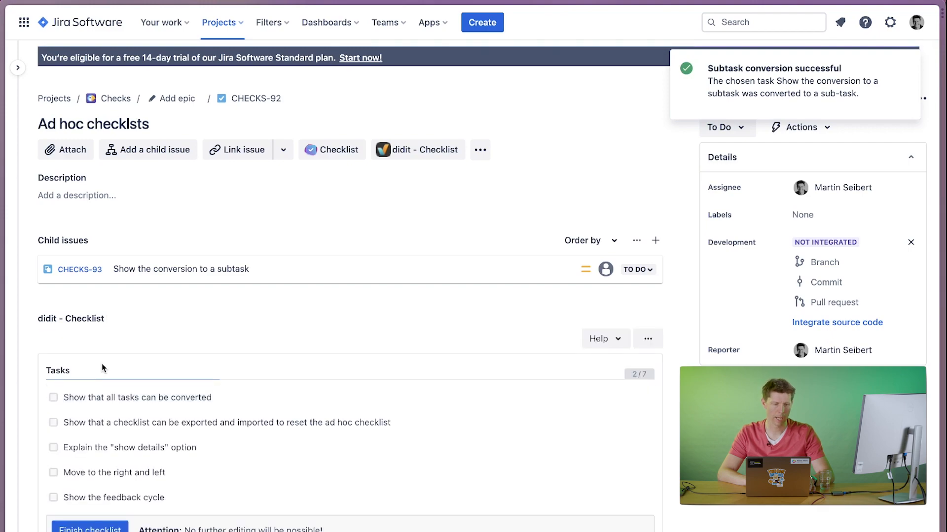
scroll(100, 397, down, 4)
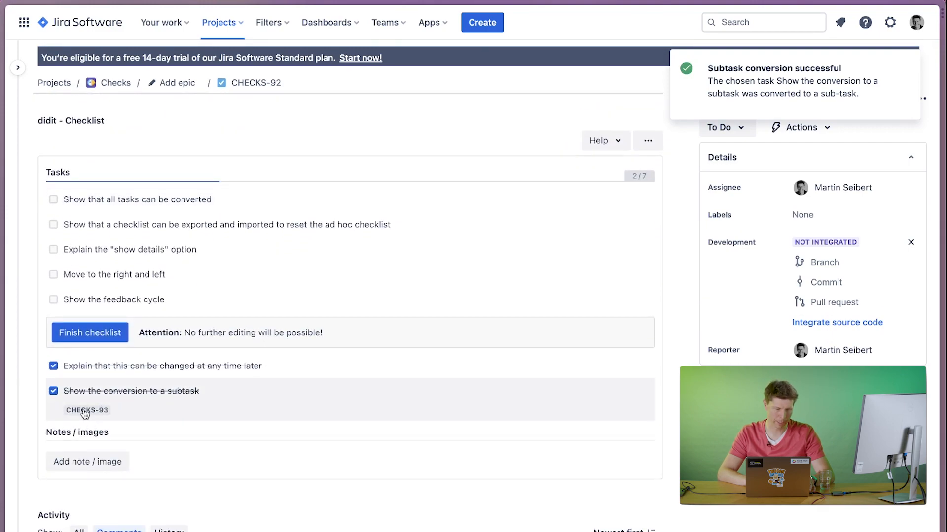
scroll(85, 405, up, 4)
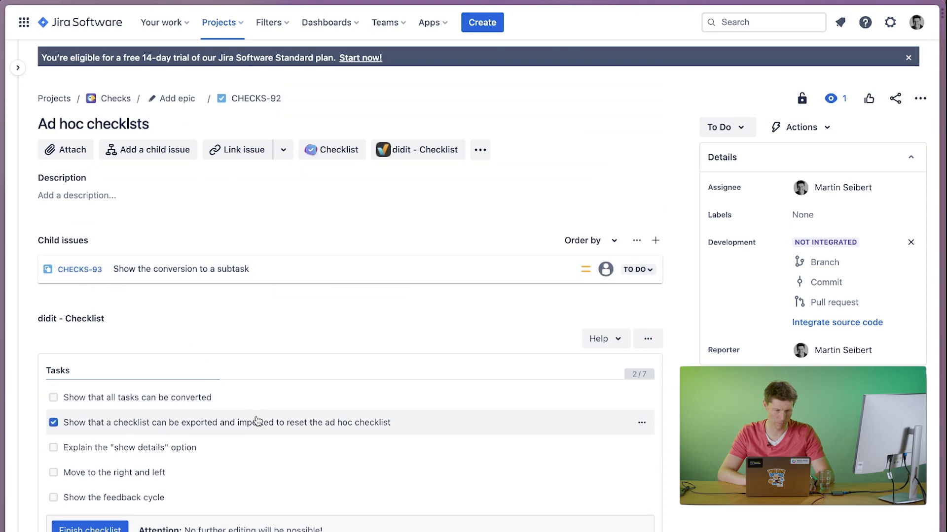
Create a Task issue in the Checks project from the checklist task "Show that all tasks can be converted", keeping the prefilled fields.
click(486, 397)
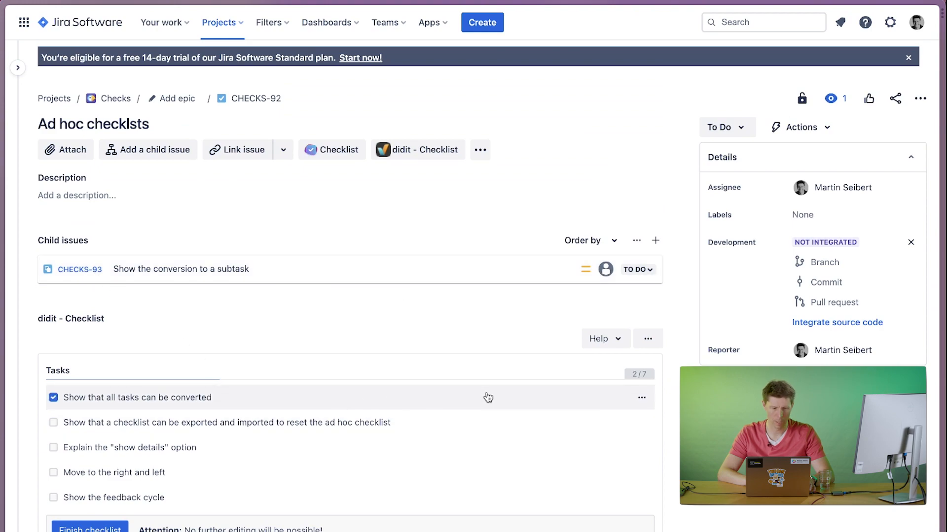
click(642, 397)
click(600, 482)
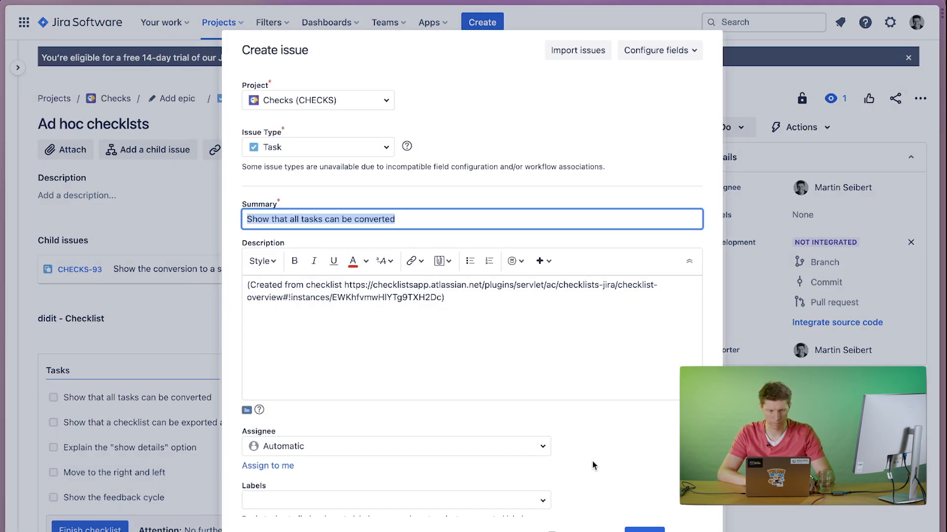
click(645, 531)
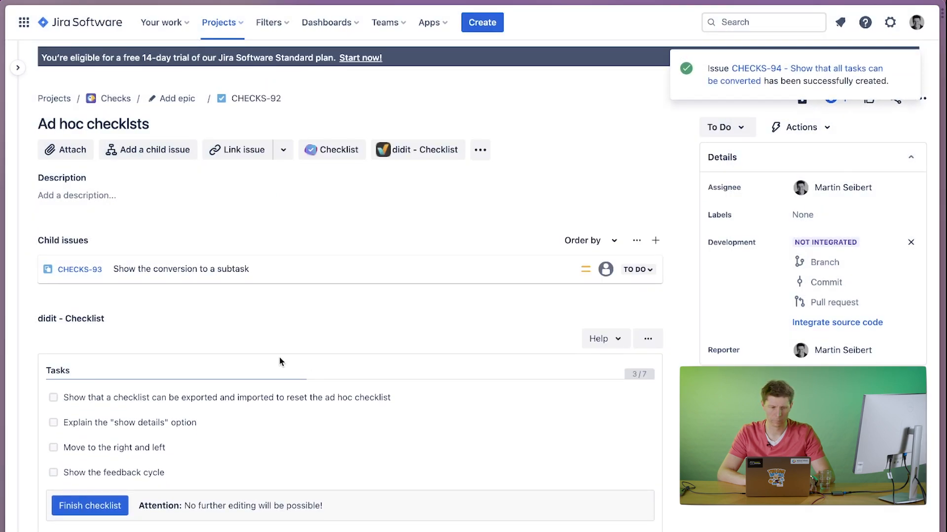
Move the checklist to the issue's right-hand column and back to its left-hand area.
scroll(221, 283, down, 3)
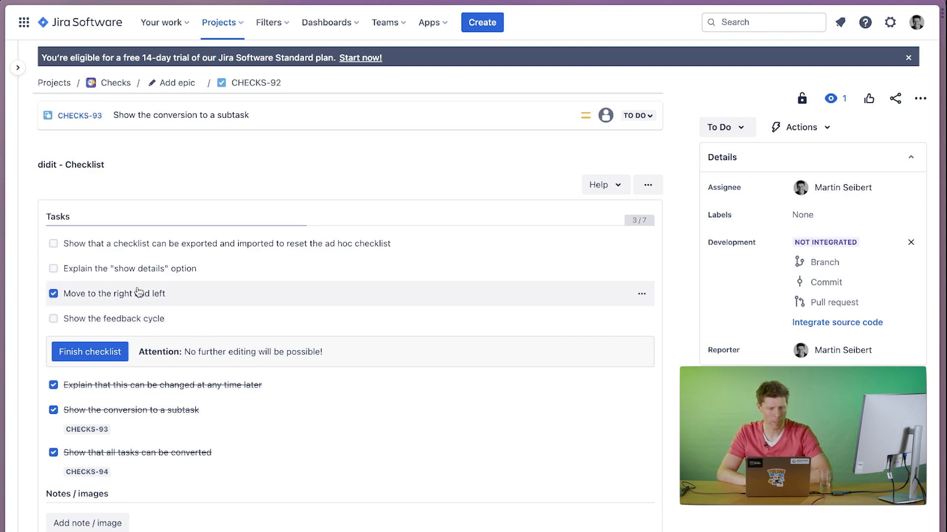
click(648, 185)
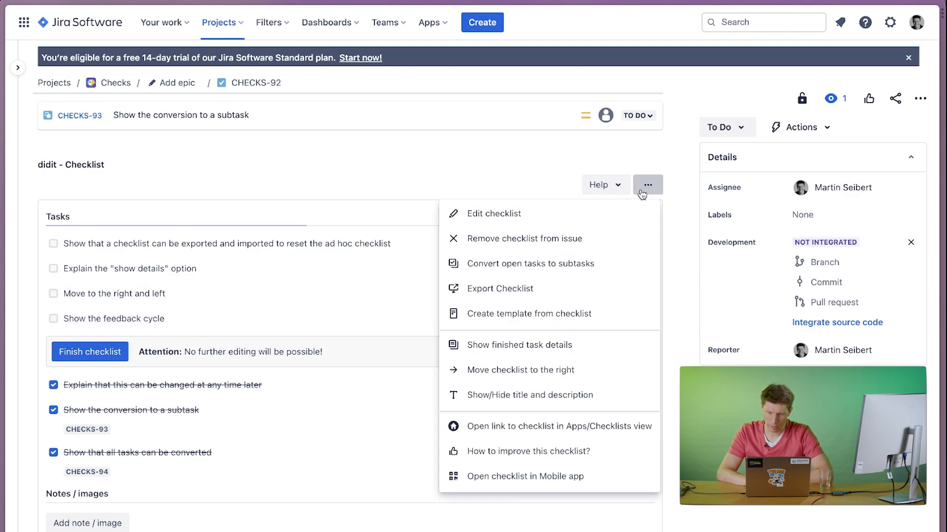
click(584, 374)
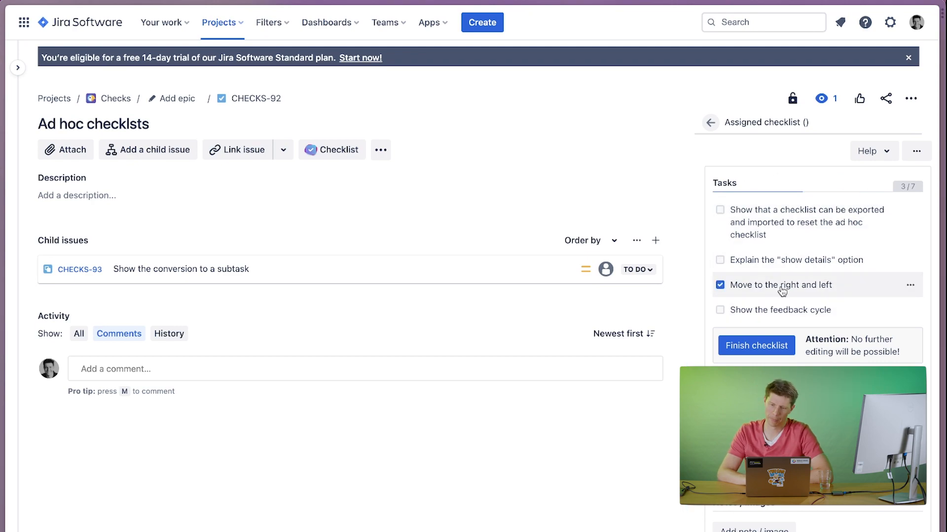
click(916, 151)
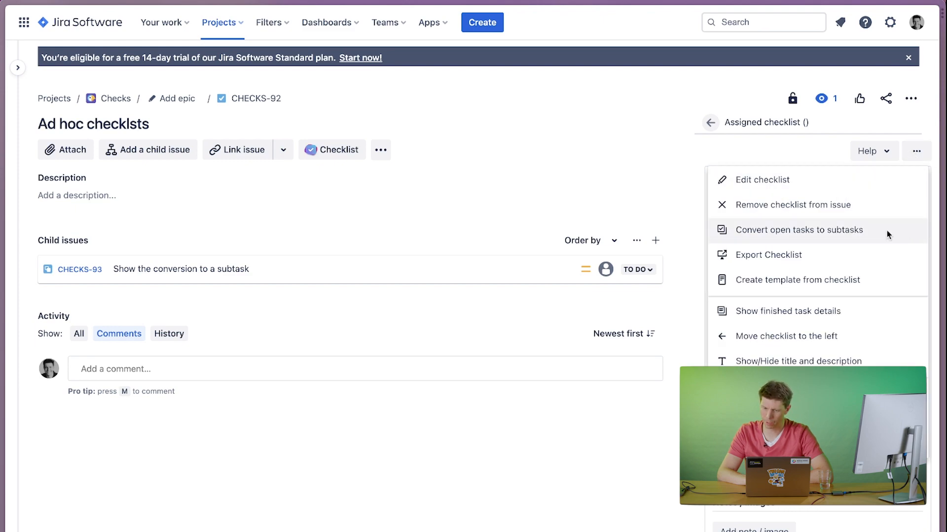
click(779, 337)
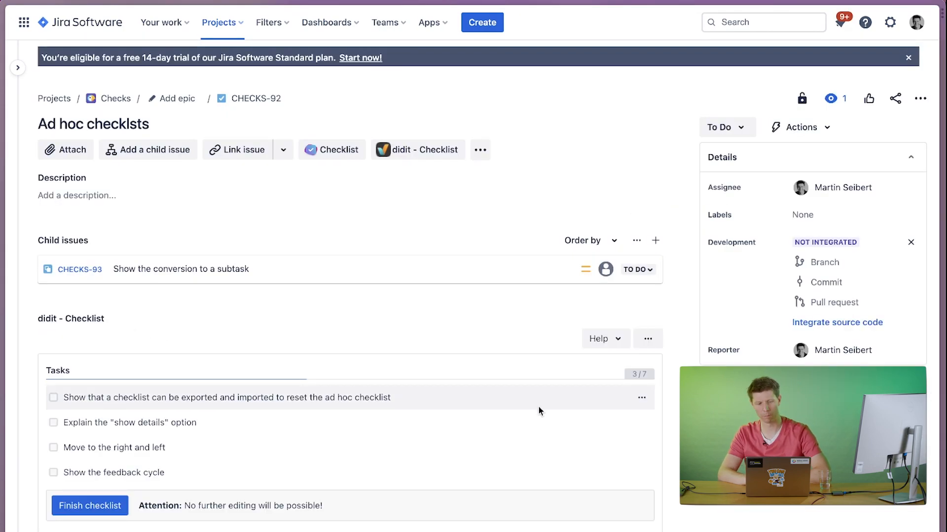
Show the finished task details in the ad hoc checklist.
click(641, 339)
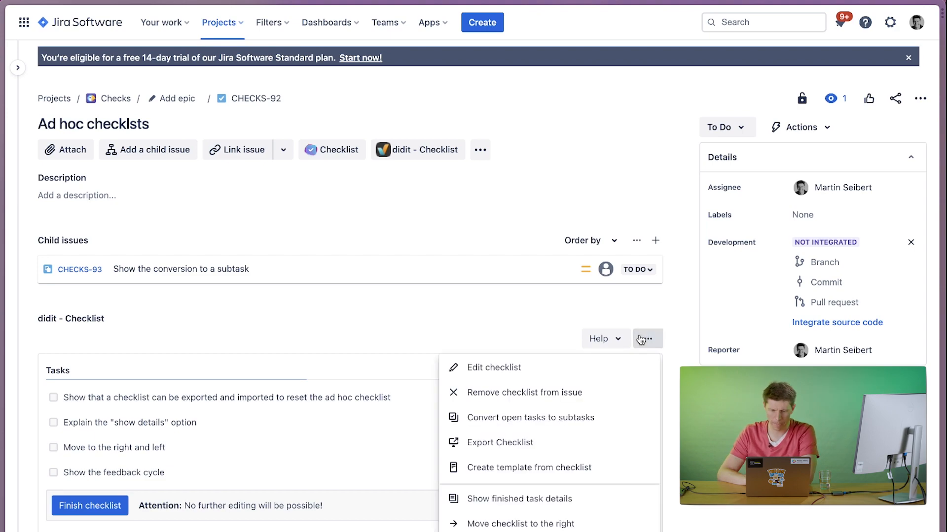
click(362, 431)
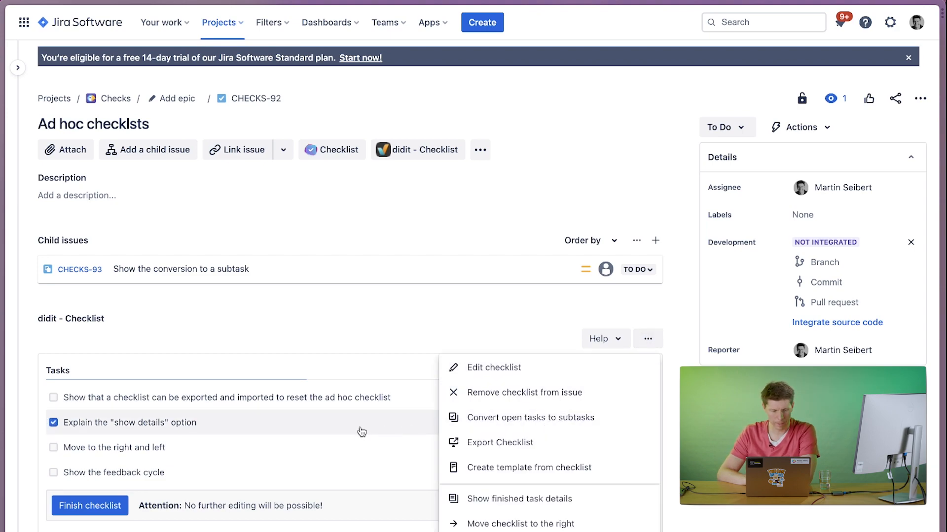
click(271, 425)
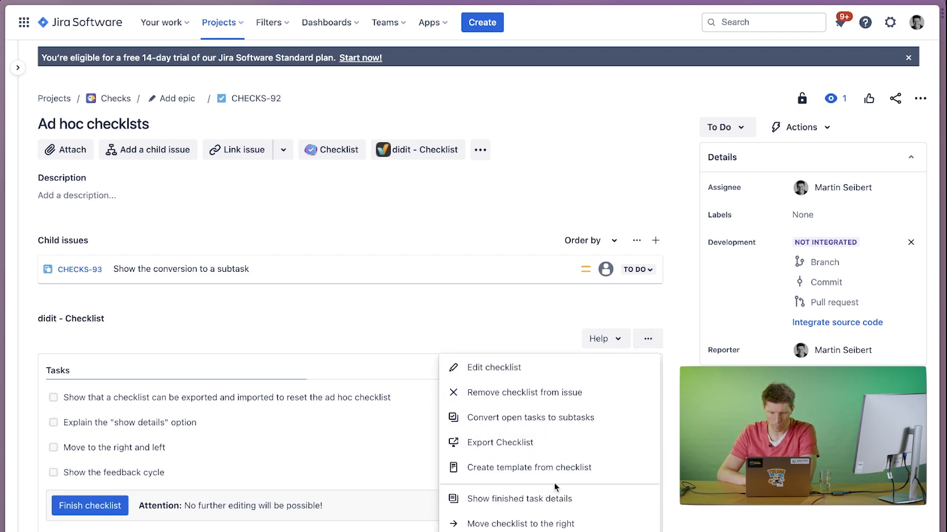
click(530, 500)
scroll(364, 490, down, 3)
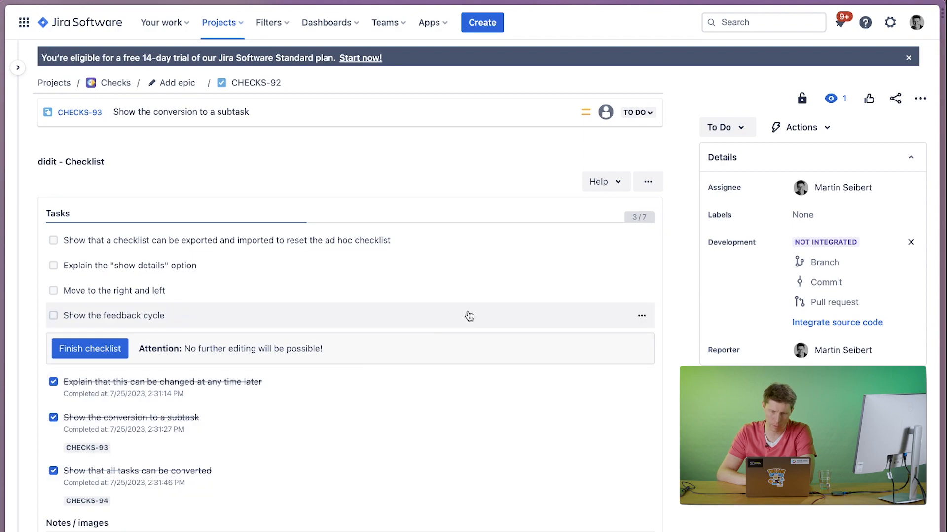
click(647, 183)
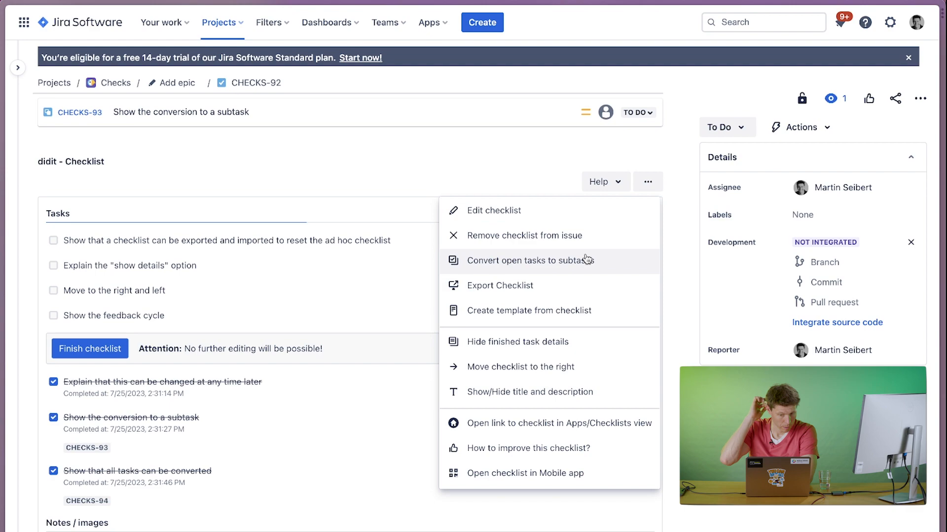
click(527, 447)
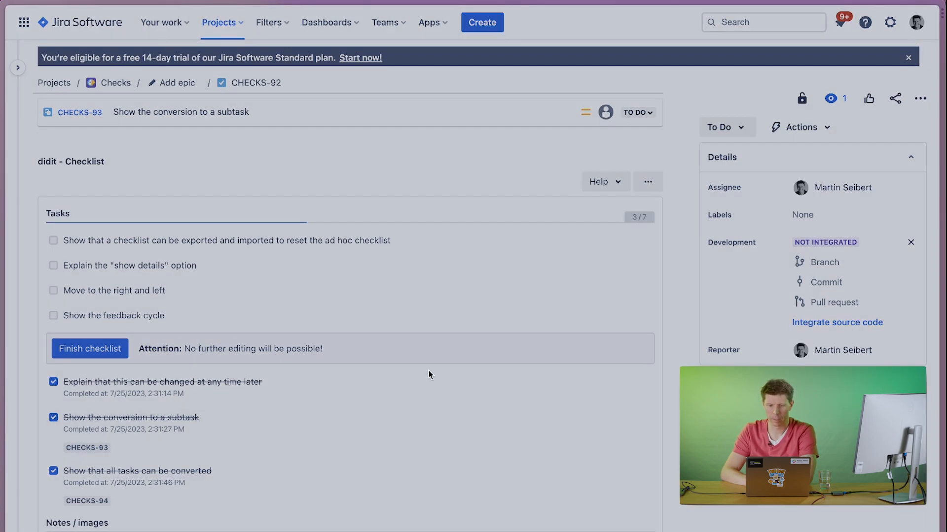
click(435, 230)
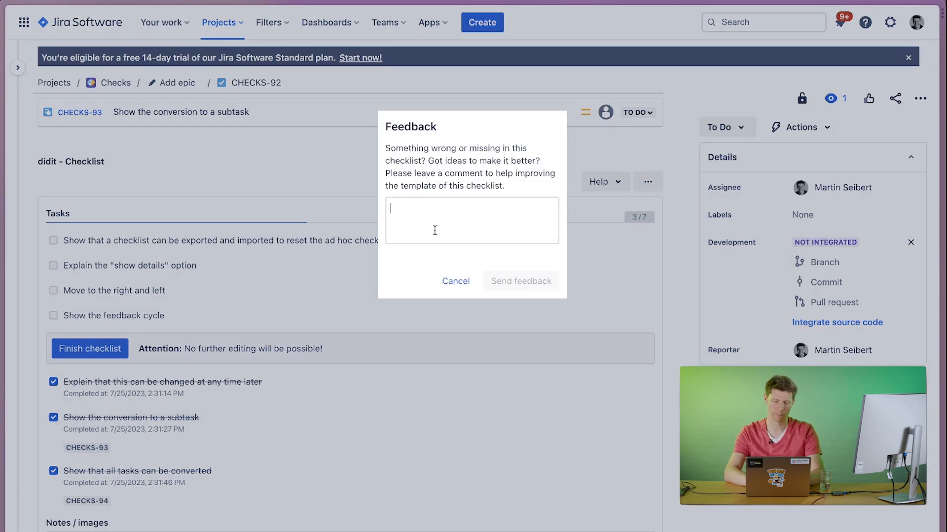
text(How about)
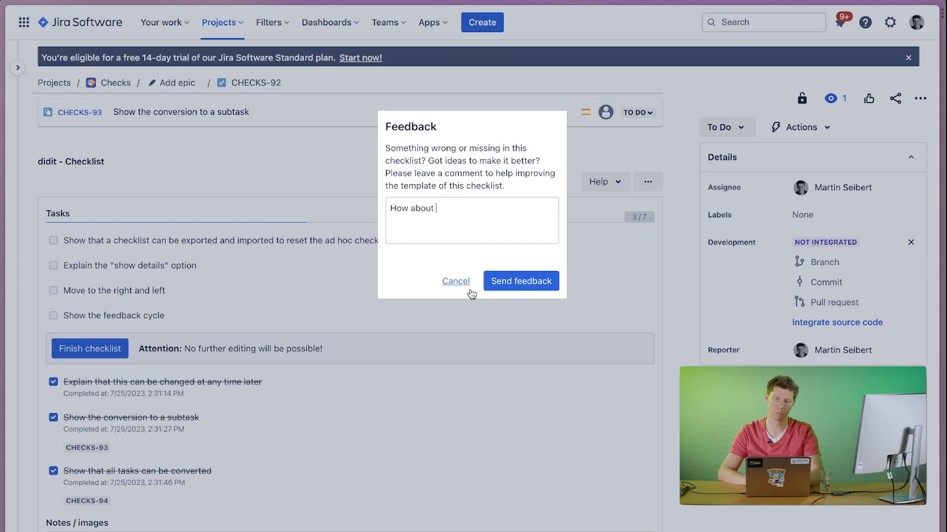
click(447, 286)
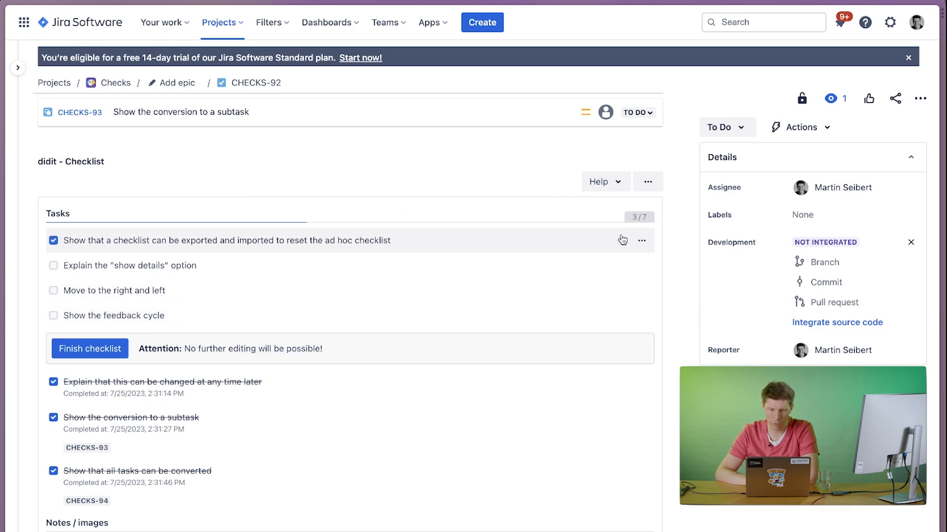
Convert all open tasks of the ad hoc checklist to subtasks and review the converted tasks.
click(648, 184)
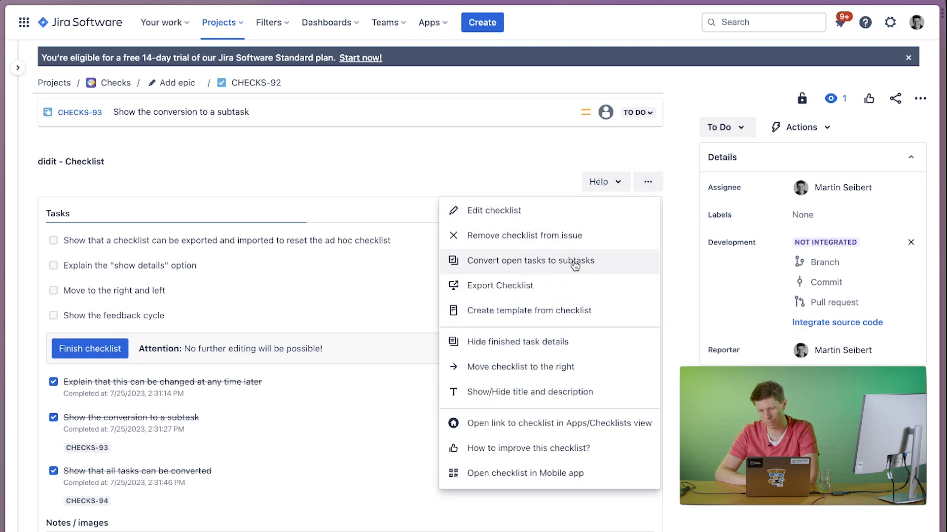
click(576, 266)
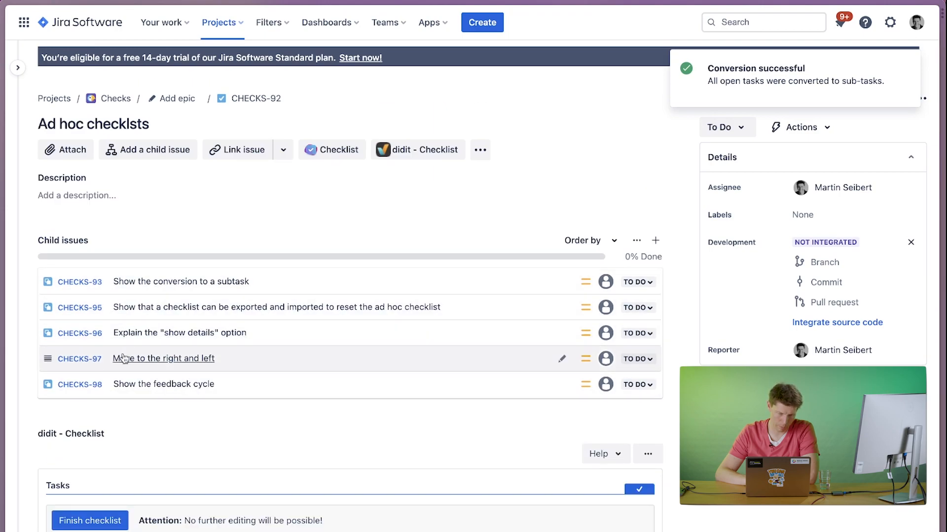
scroll(127, 433, down, 5)
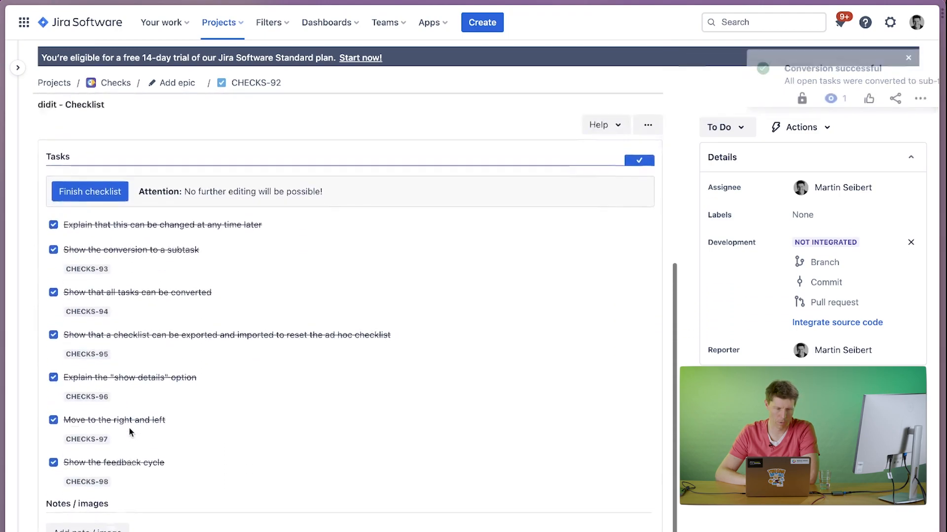
scroll(129, 429, down, 4)
scroll(127, 421, up, 7)
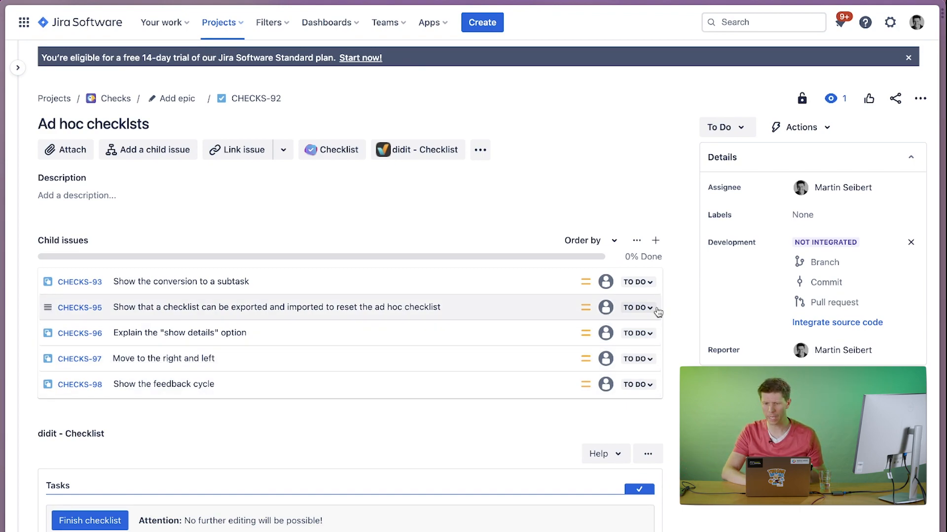
Assign subtask CHECKS-95 to yourself with status In Progress, and set subtask CHECKS-96 to Done.
click(607, 309)
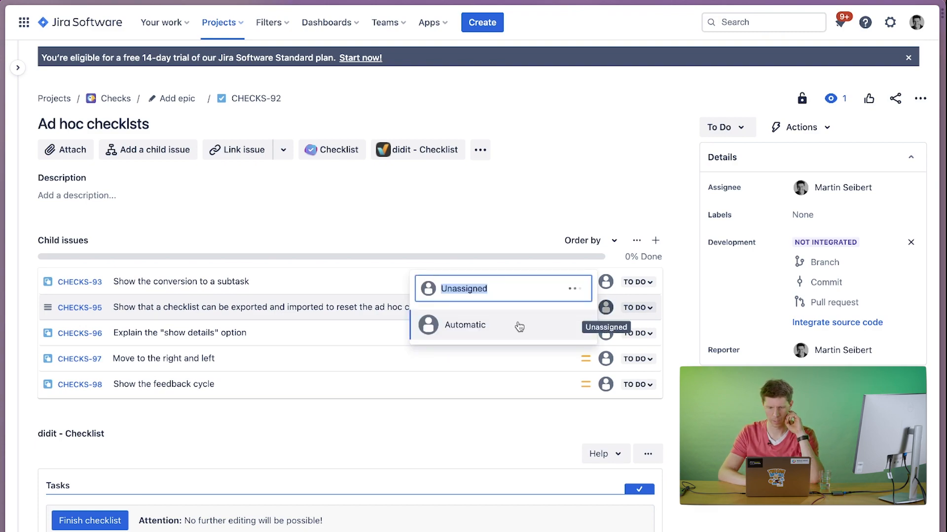
click(466, 296)
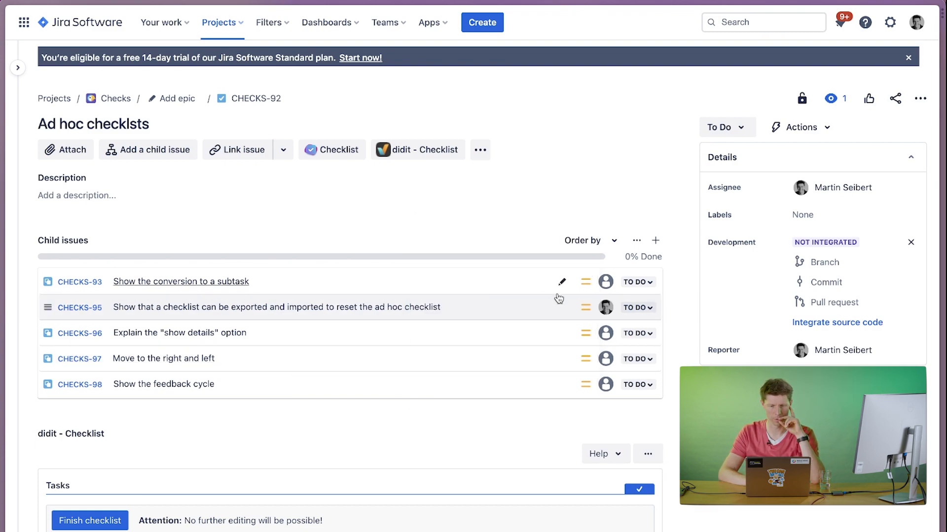
click(644, 311)
click(647, 333)
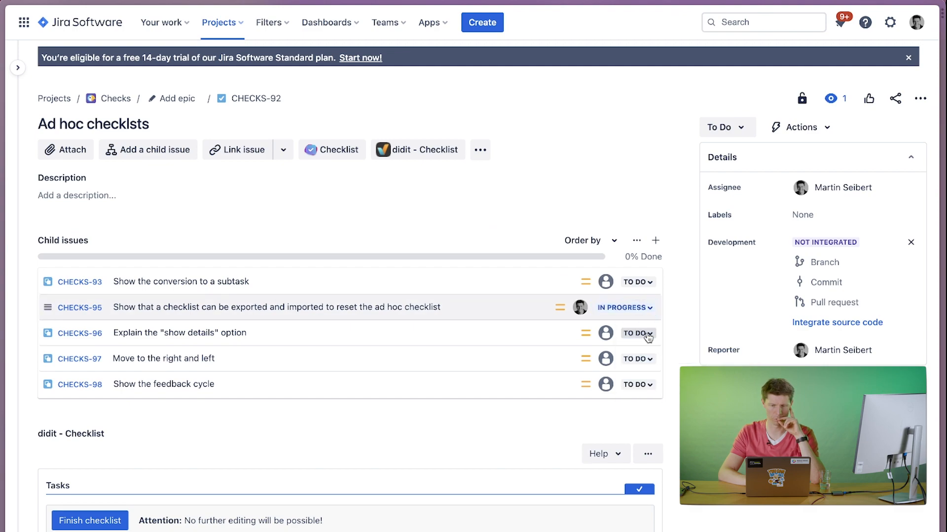
click(640, 333)
click(639, 376)
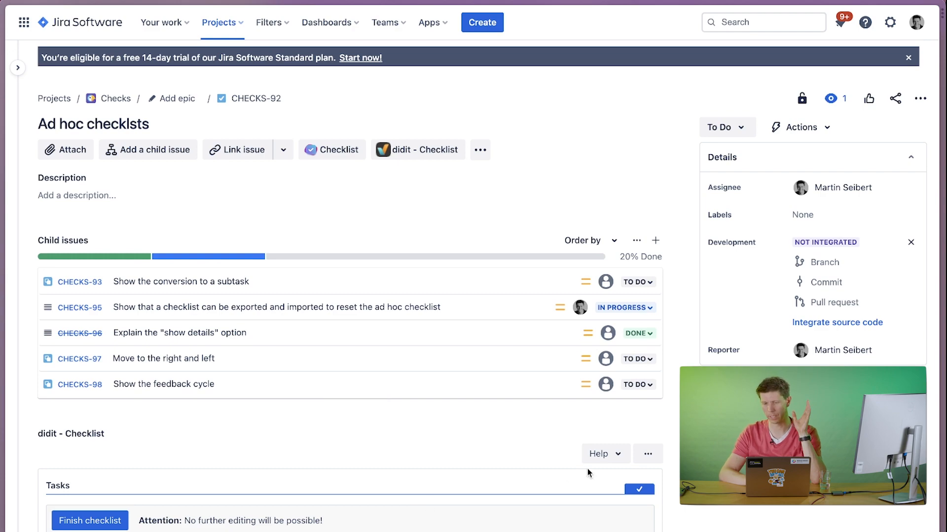
Finish the ad hoc checklist on CHECKS-92 and dismiss the completion overlay.
scroll(675, 424, down, 5)
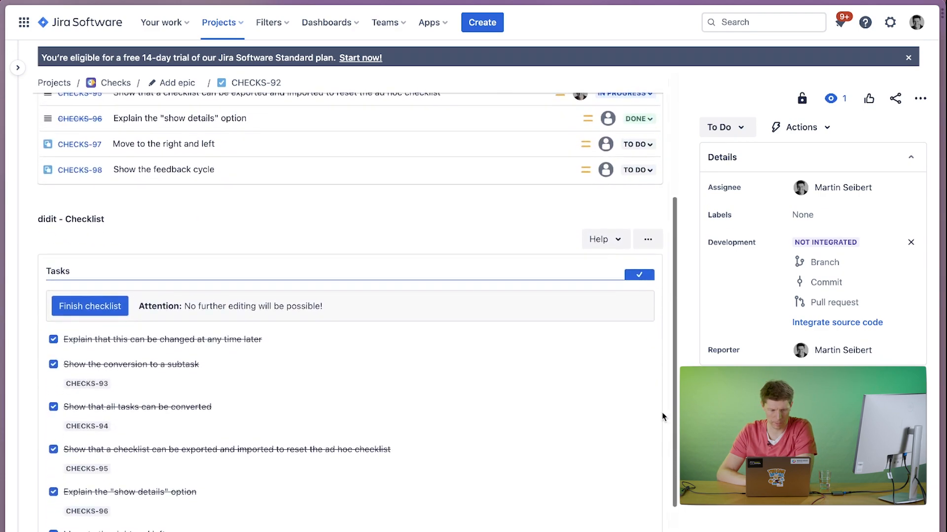
click(81, 308)
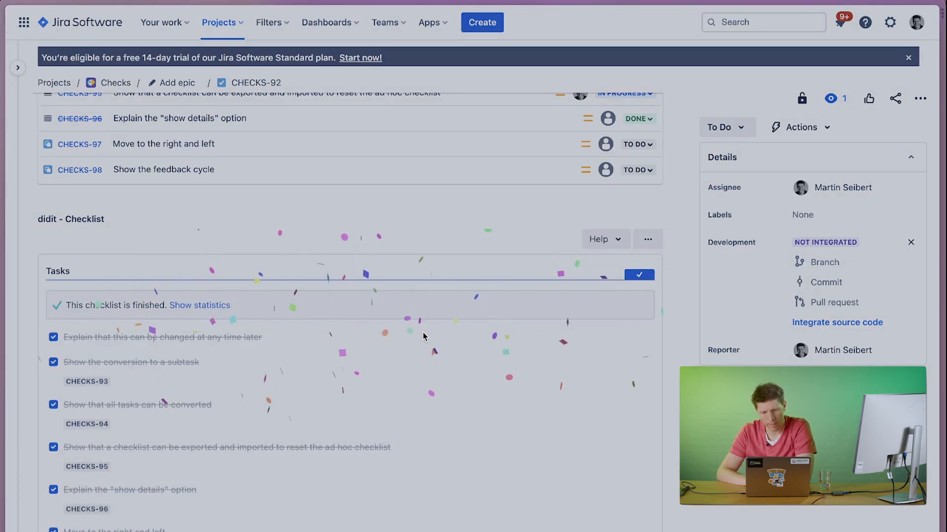
key(Escape)
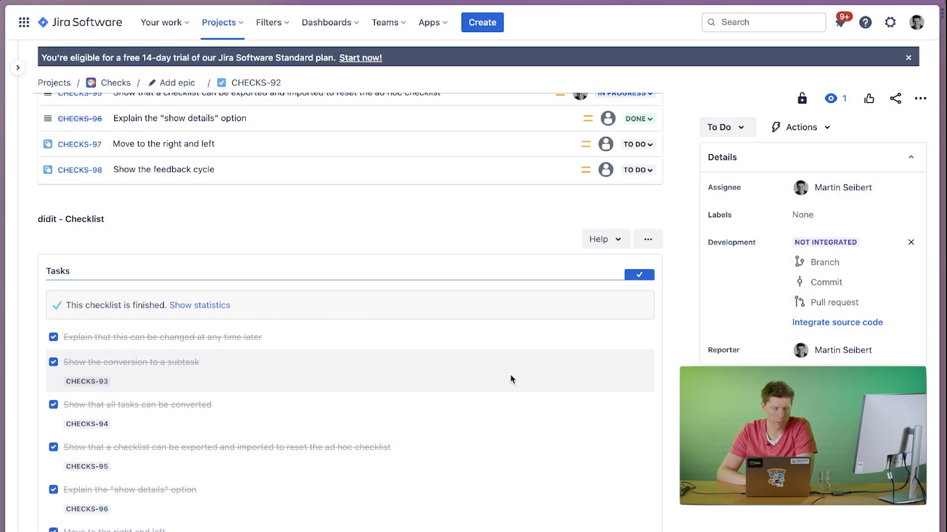
Export the finished ad hoc checklist to a file.
scroll(301, 386, down, 3)
scroll(314, 392, up, 7)
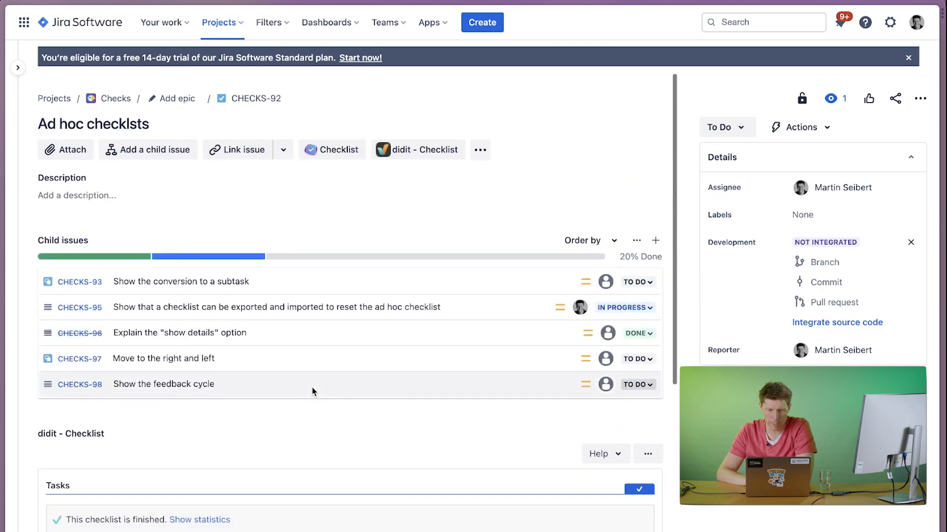
scroll(314, 392, down, 8)
scroll(314, 392, up, 2)
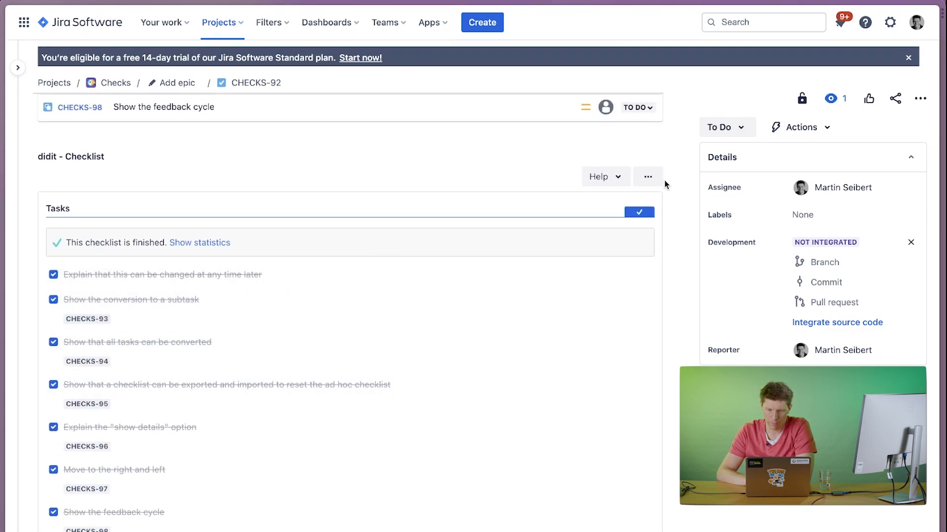
click(647, 177)
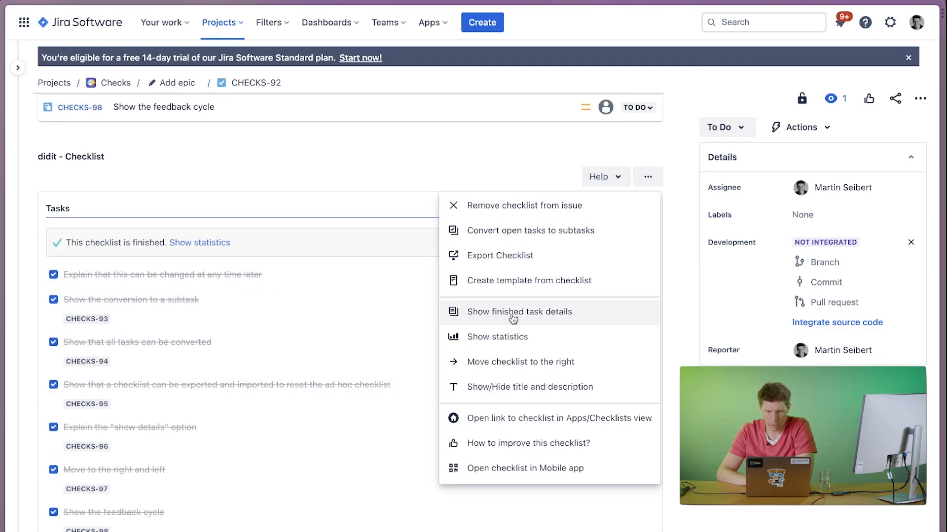
click(505, 261)
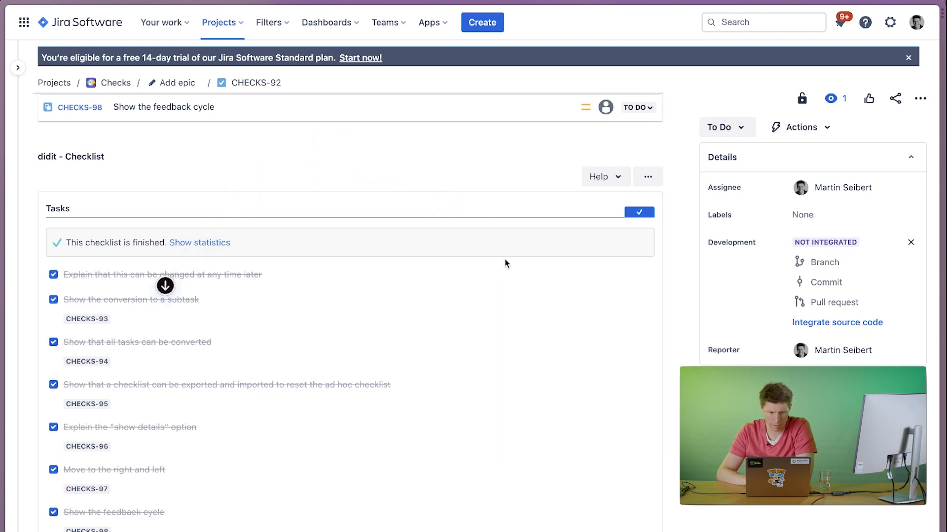
Remove the finished checklist from the issue and import "CHECKS-92 - Ad hoc checklsts.json" from Downloads in its place.
click(647, 177)
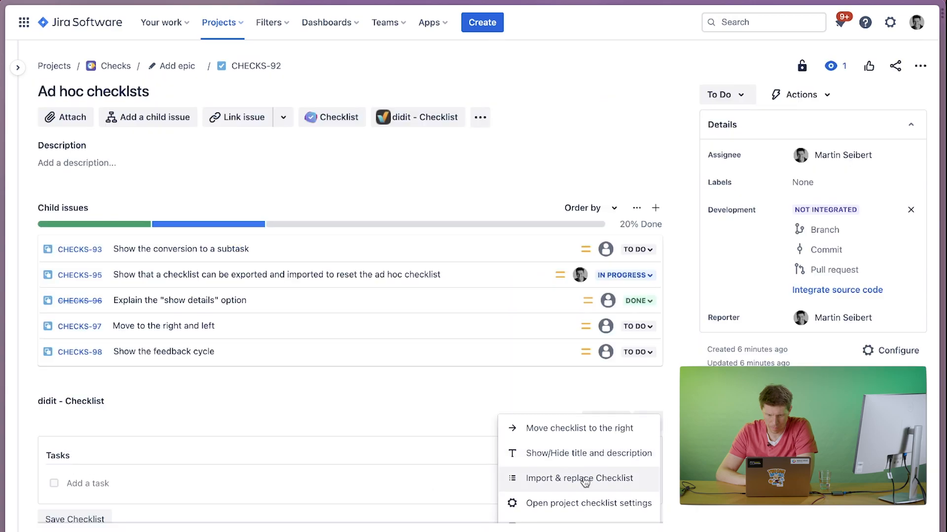
click(585, 480)
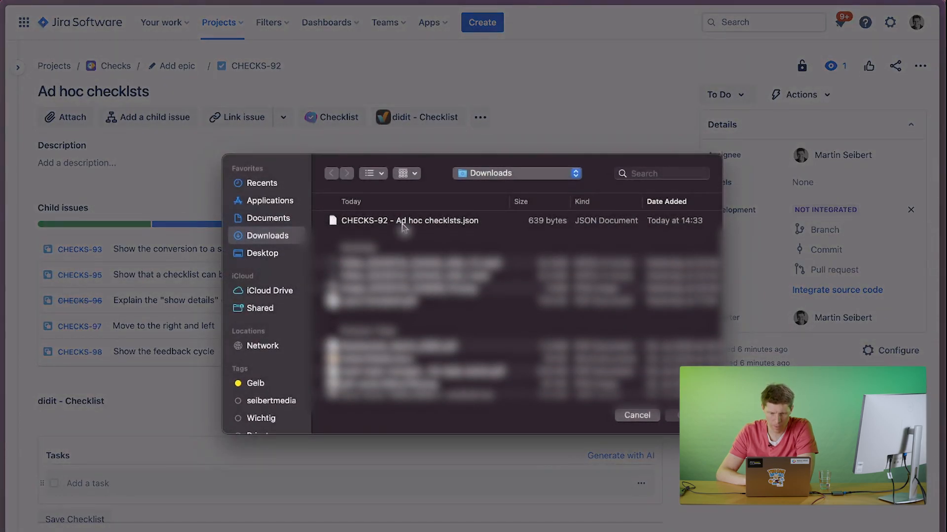
click(403, 223)
double_click(403, 223)
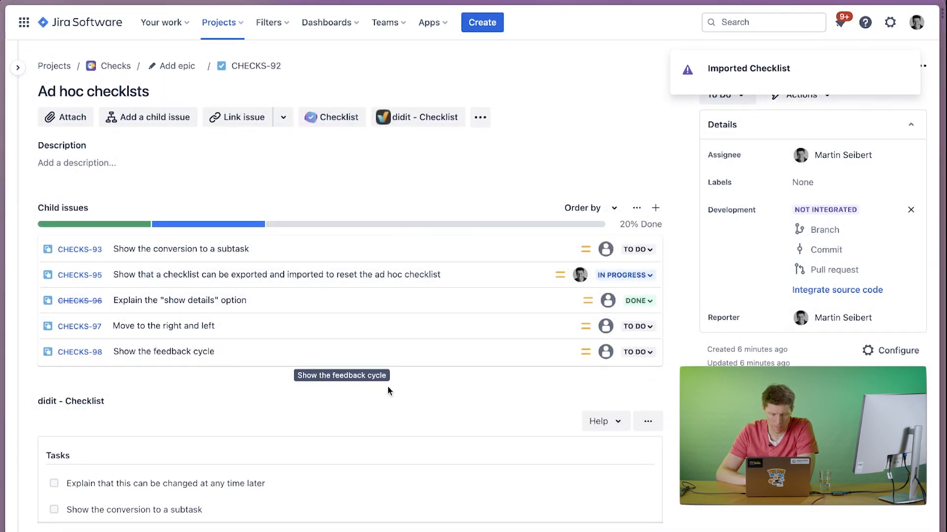
Save the imported checklist and check off "Explain that this can be changed at any time later" and "Show the conversion to a subtask".
scroll(374, 395, down, 5)
scroll(371, 406, down, 2)
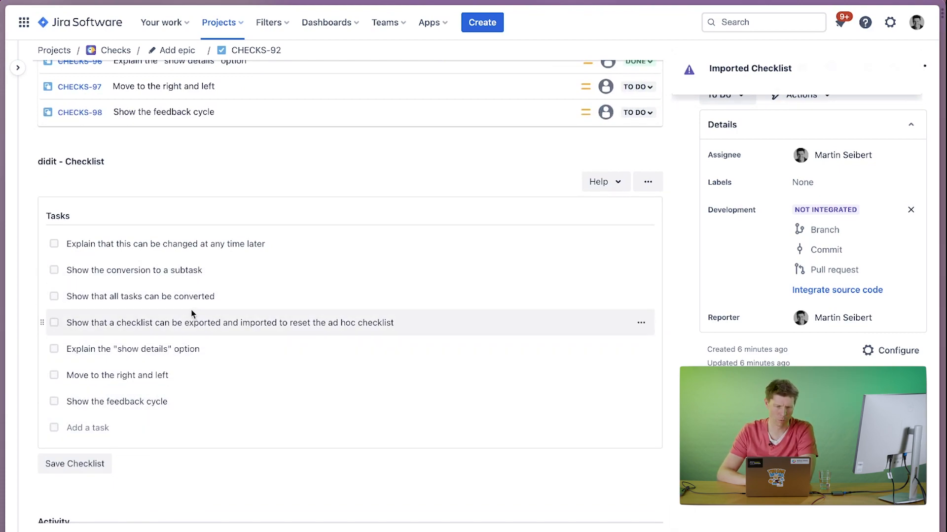
scroll(145, 324, up, 3)
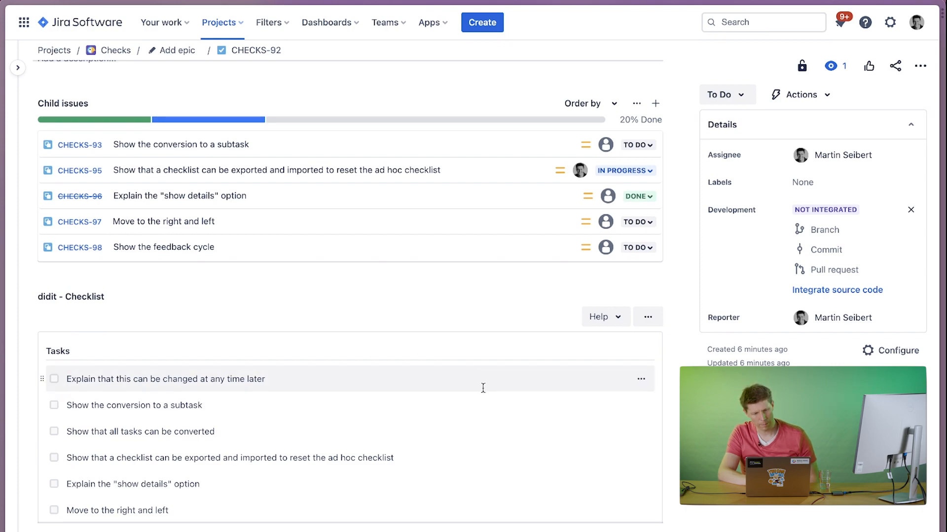
scroll(224, 457, down, 5)
click(91, 425)
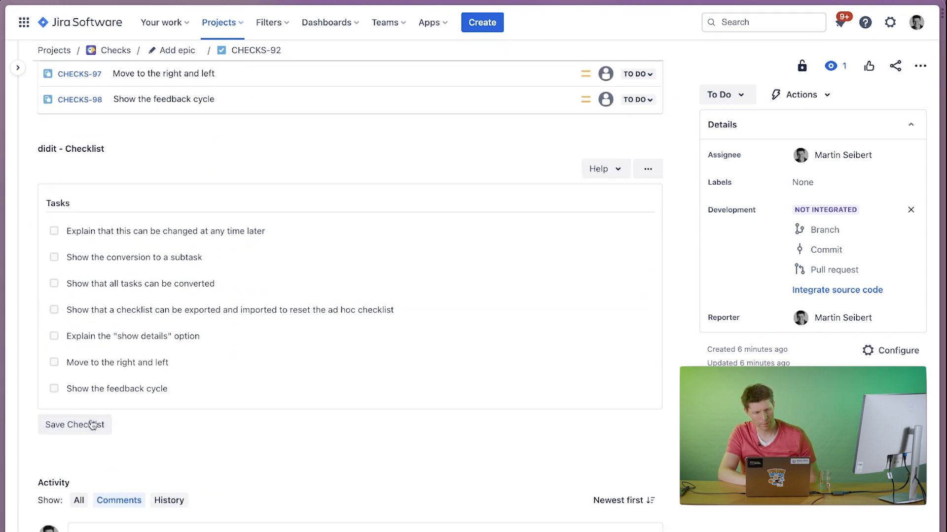
click(54, 202)
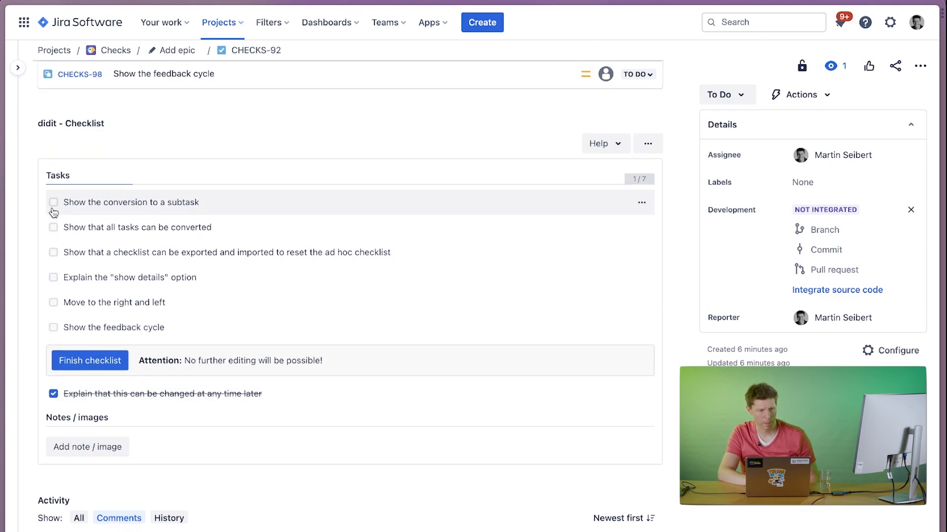
click(53, 202)
click(644, 147)
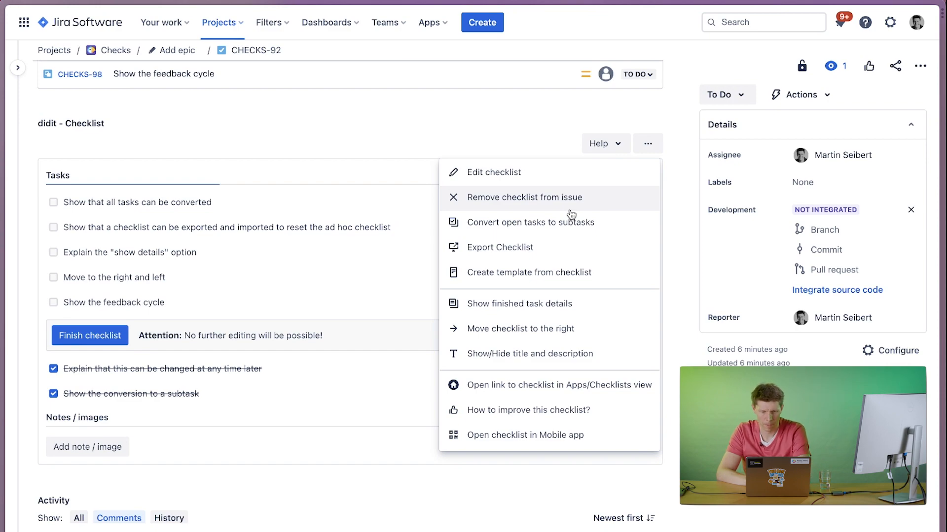
click(286, 136)
scroll(281, 141, up, 5)
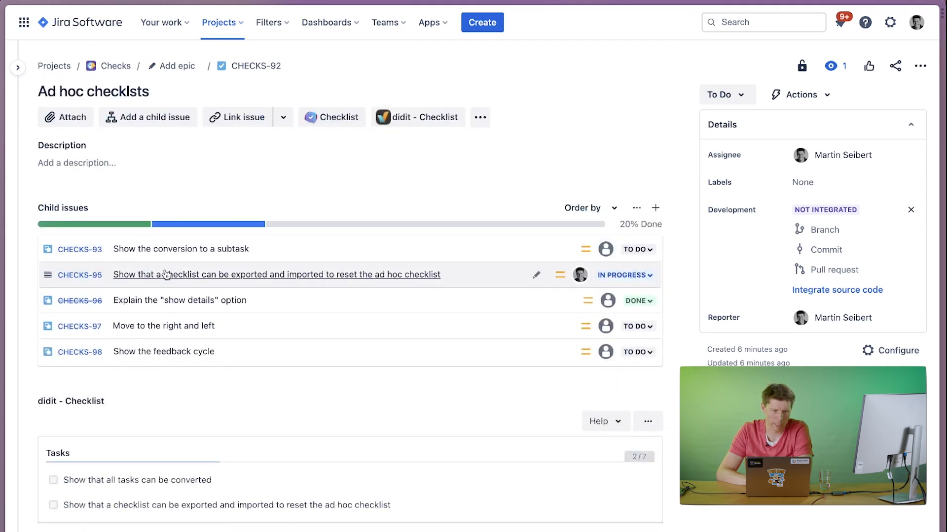
click(486, 25)
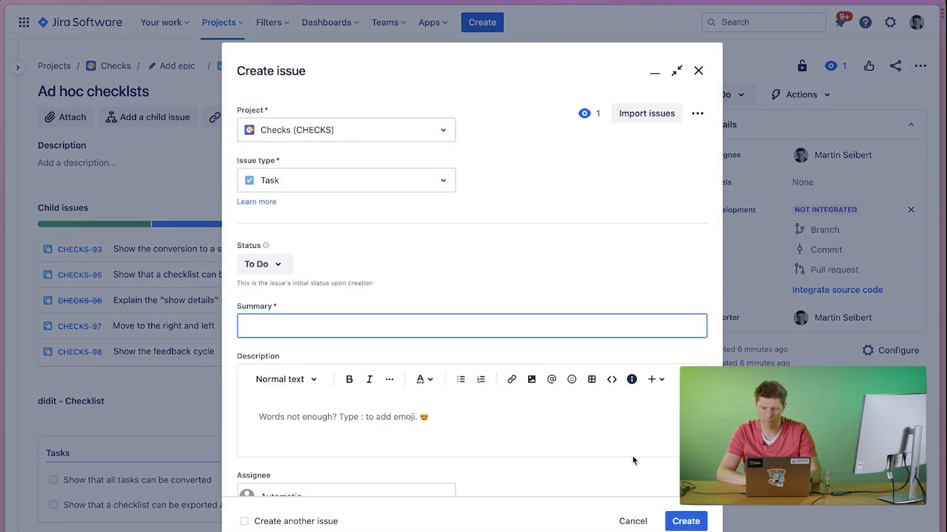
click(629, 521)
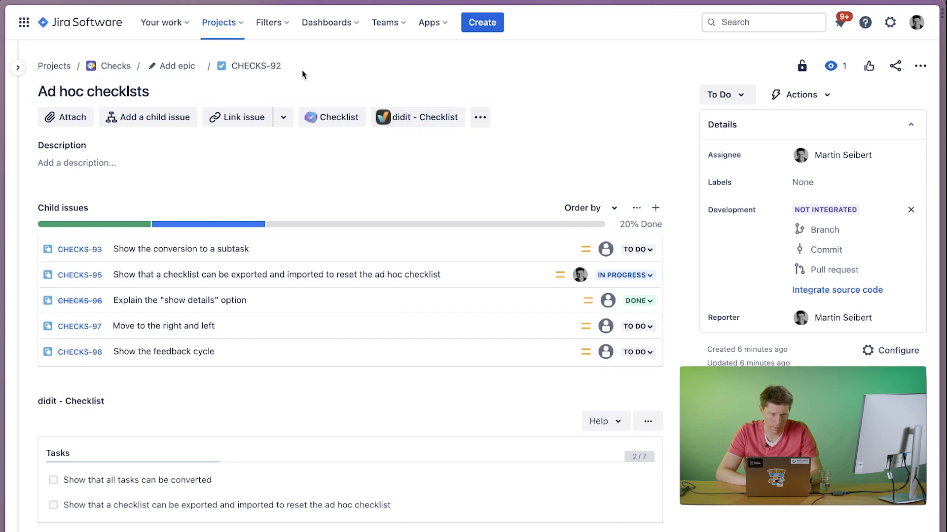
Open the didit settings in the Checks project's settings.
click(17, 68)
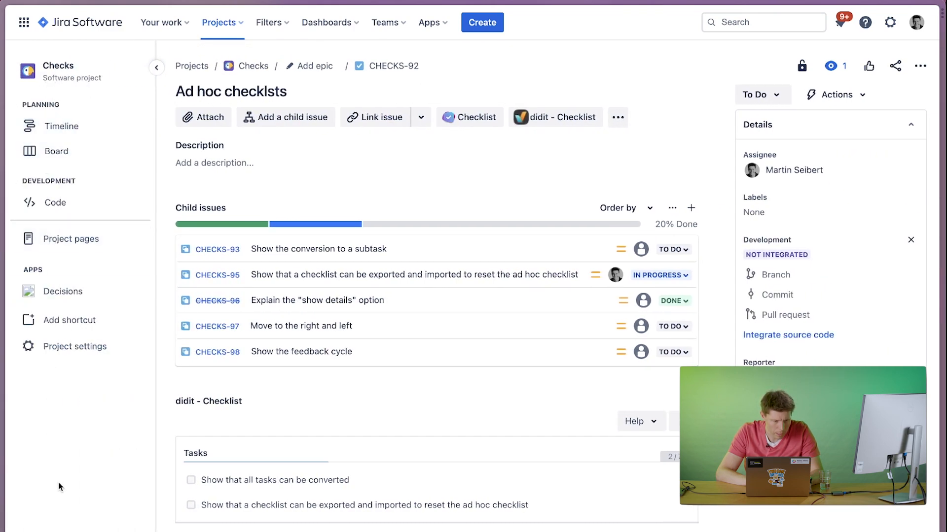
click(62, 351)
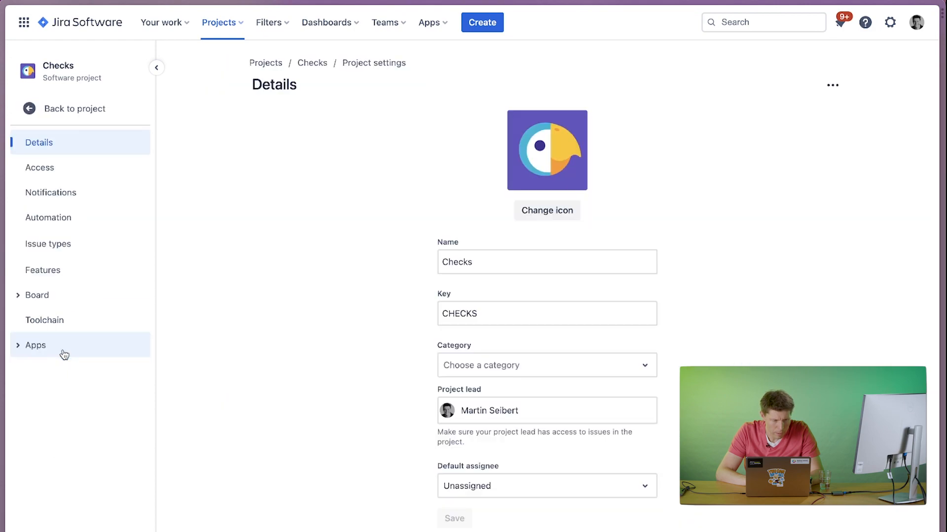
click(49, 352)
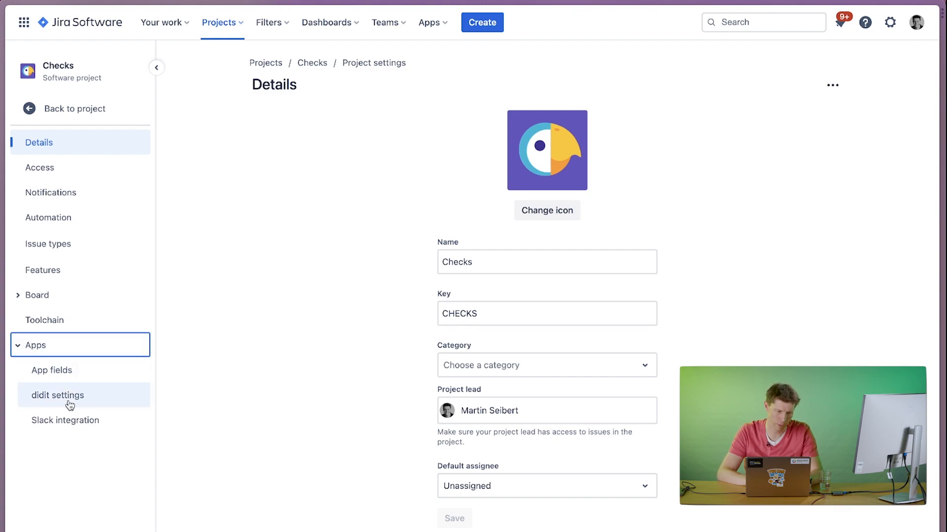
click(50, 399)
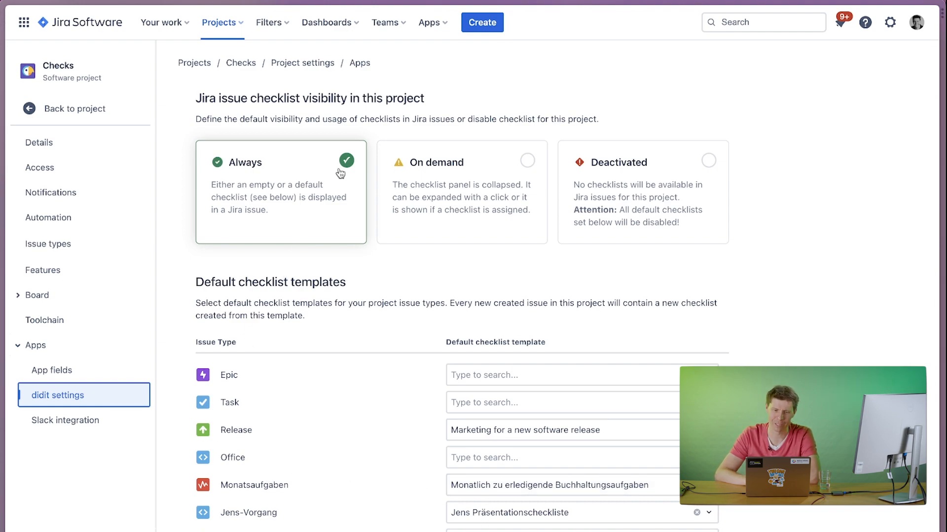
Create a Release issue in the Checks project with the summary "Version July 2023".
click(485, 23)
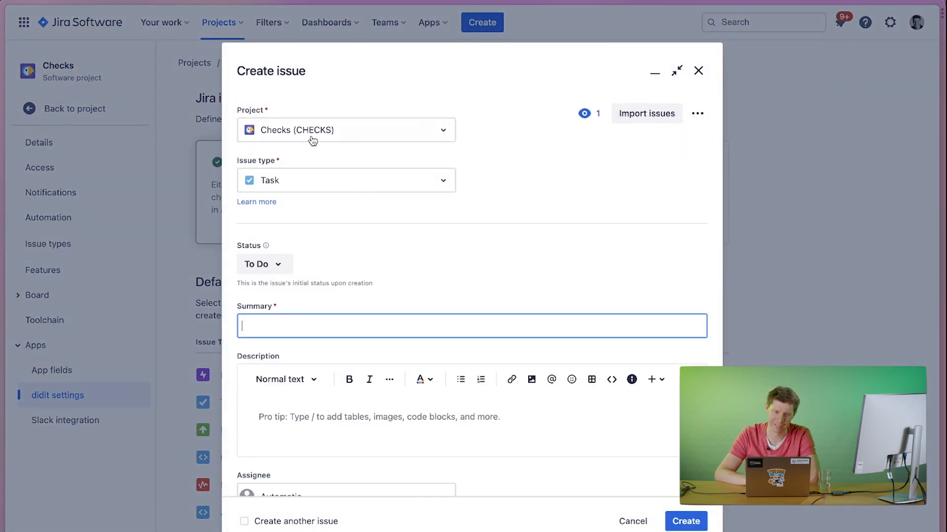
click(299, 184)
click(297, 233)
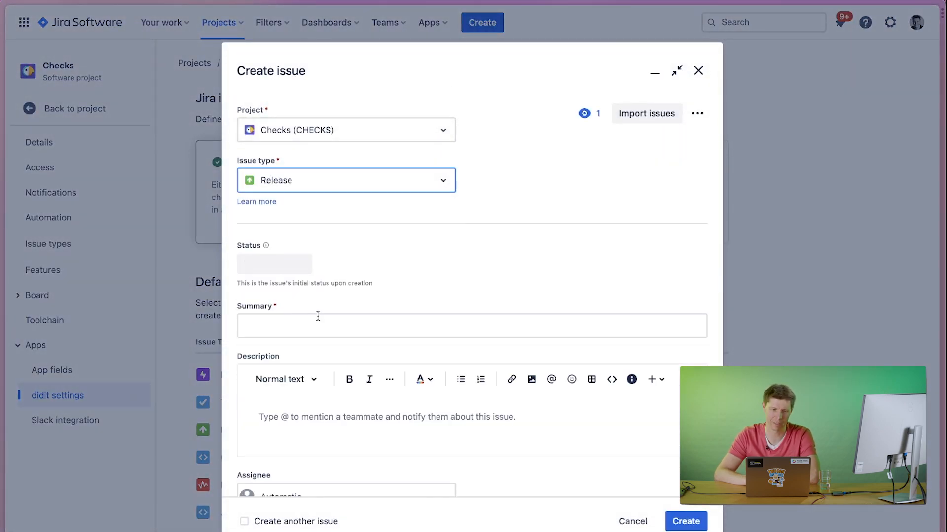
click(311, 322)
text(Version July 202)
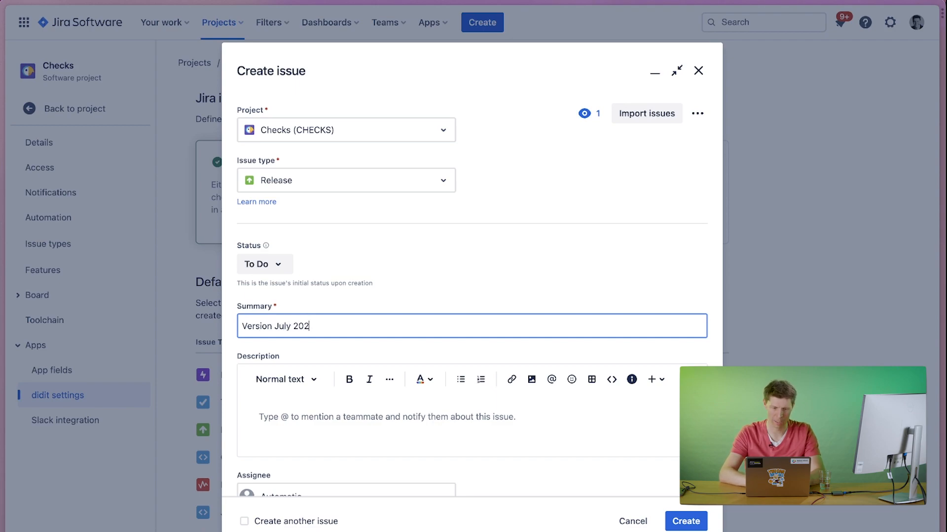
text(3)
click(695, 515)
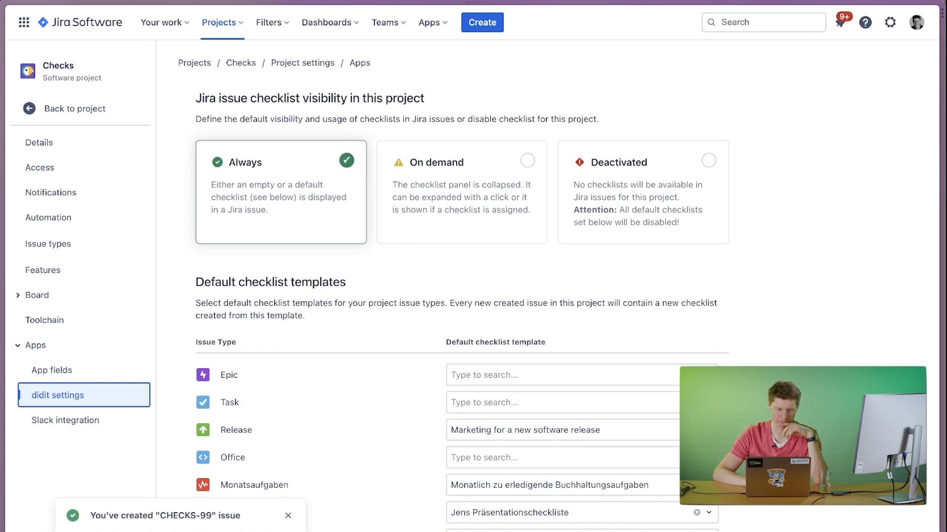
Open the new Version July 2023 issue and check off the git commit messages and "Update public changelog for customers" tasks.
click(108, 531)
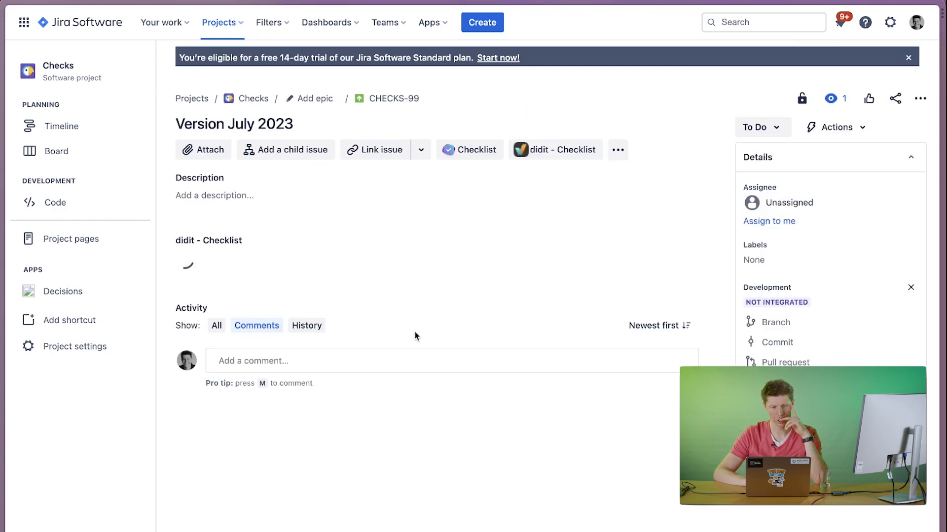
click(282, 365)
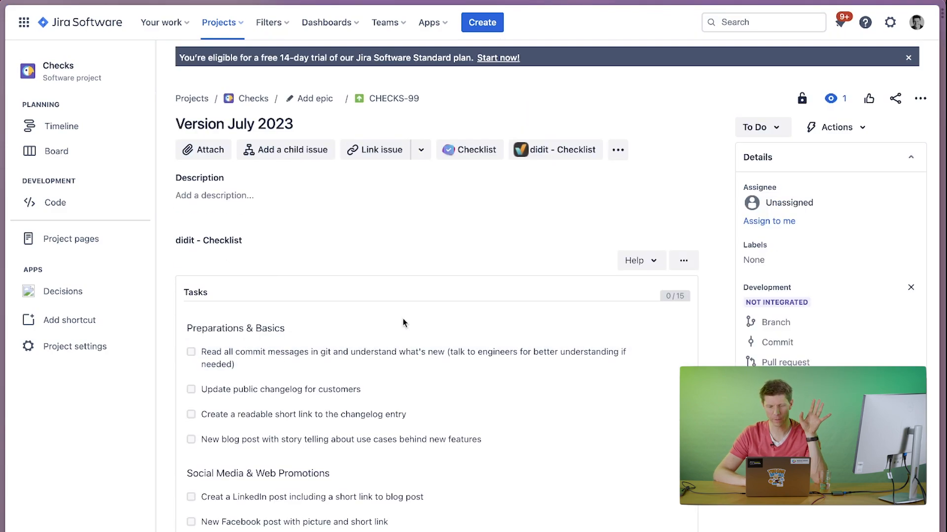
click(448, 353)
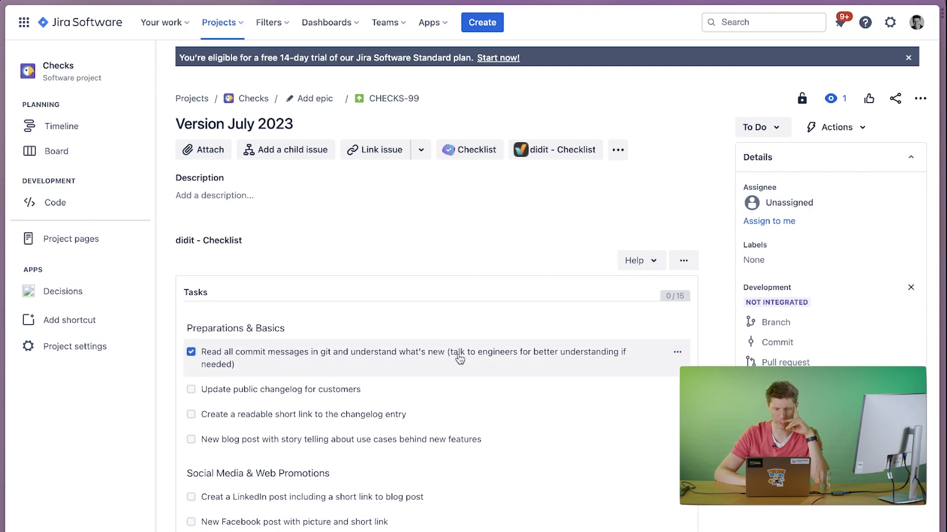
click(328, 356)
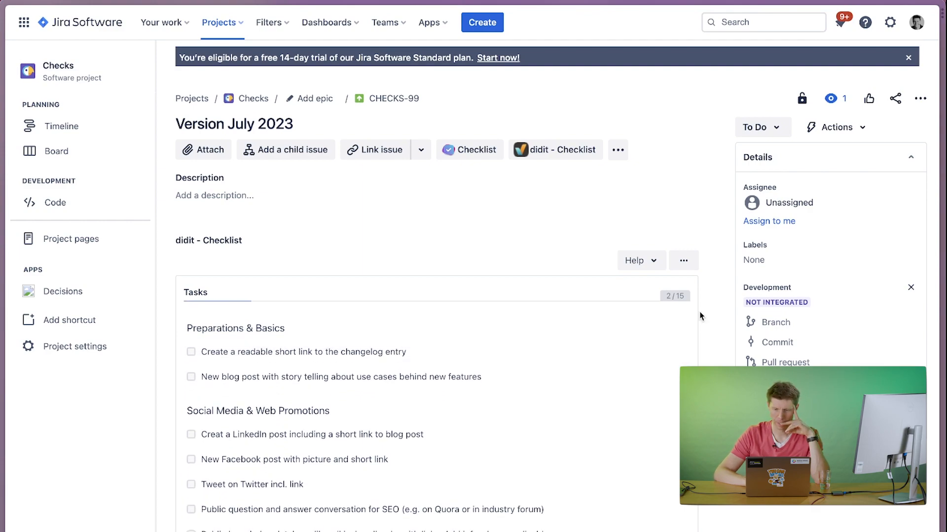
Copy the issue checklist's public link and open it in a new browser tab.
click(692, 261)
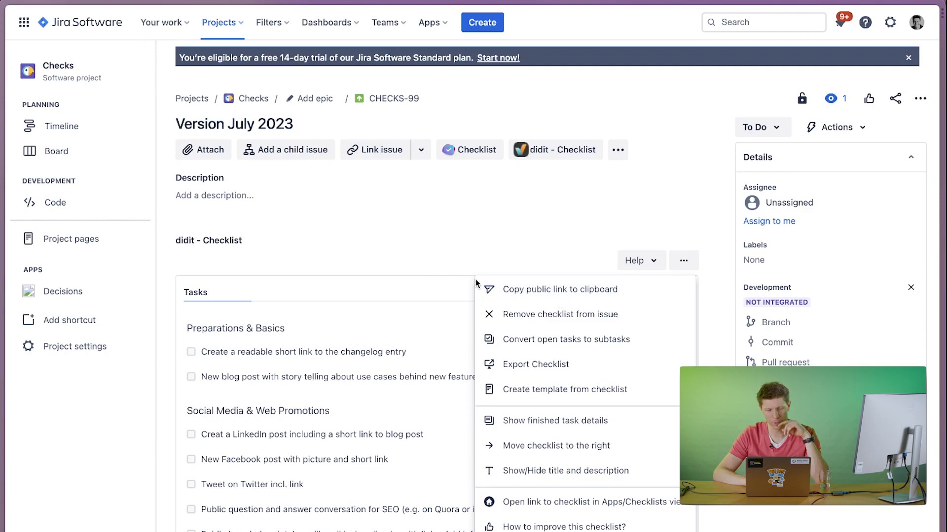
click(517, 292)
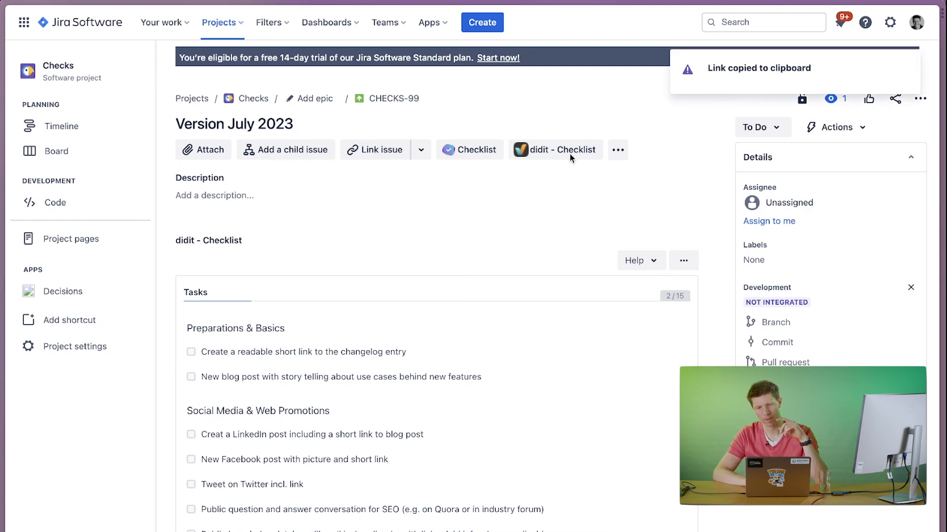
key(super+t)
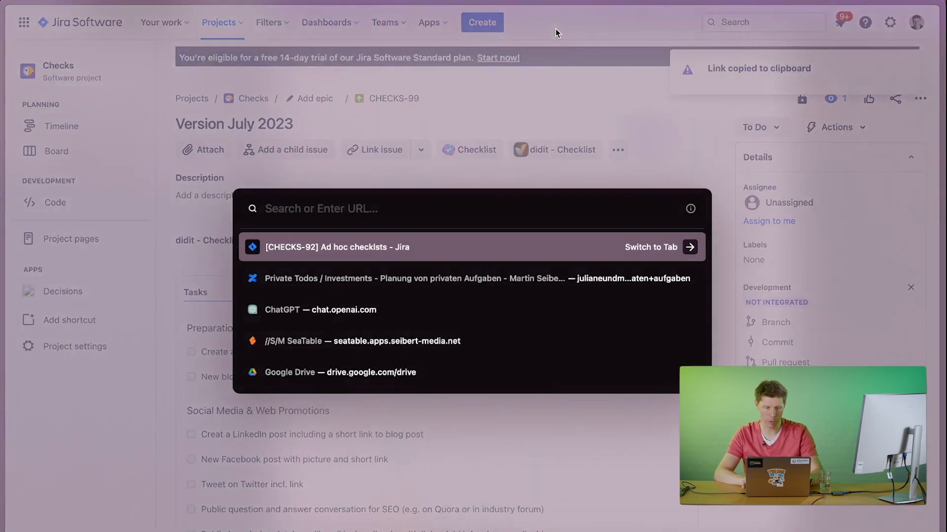
key(super+v)
key(Return)
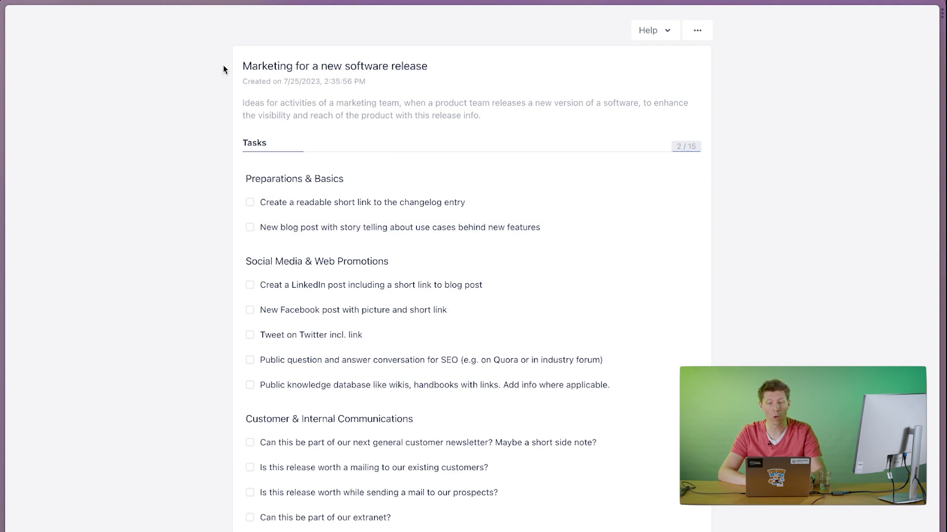
Switch from Jira to the checklistsapp Confluence site and create a new page there.
mouse_move(4, 24)
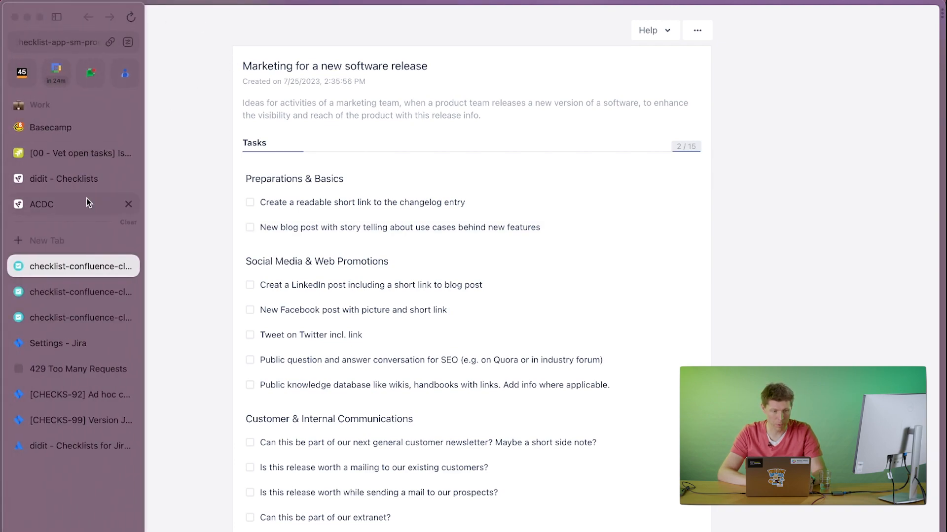
click(58, 342)
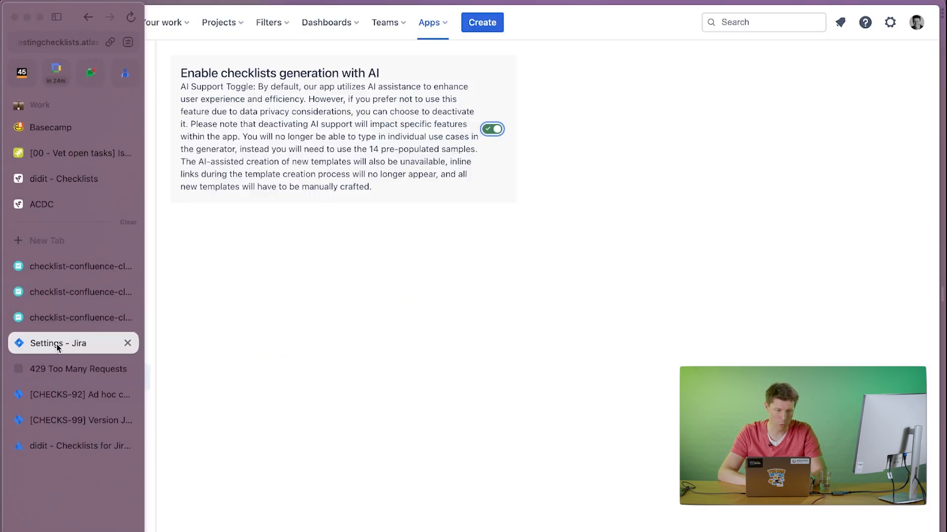
click(61, 405)
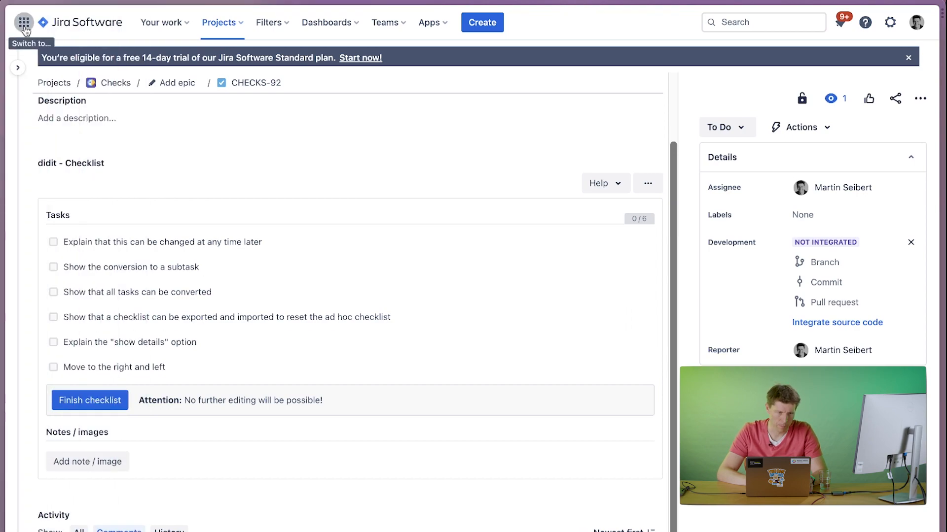
click(25, 28)
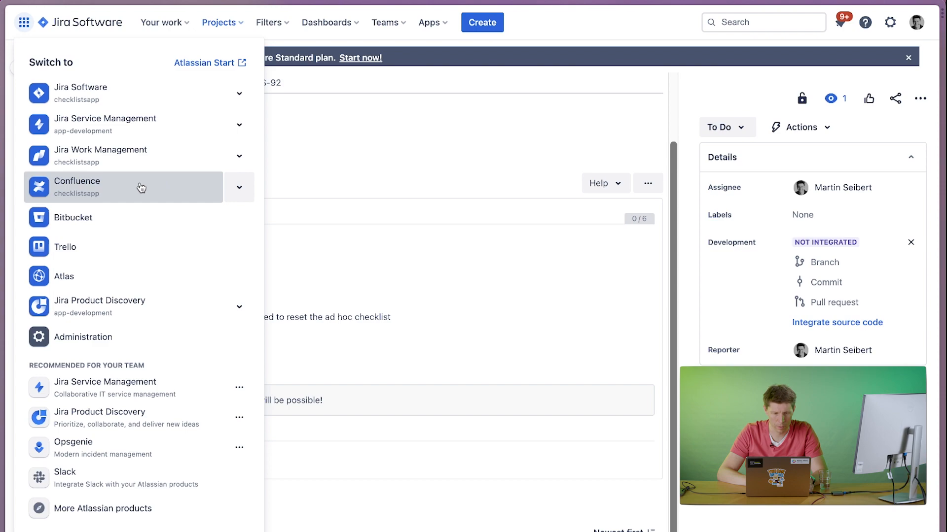
mouse_move(3, 403)
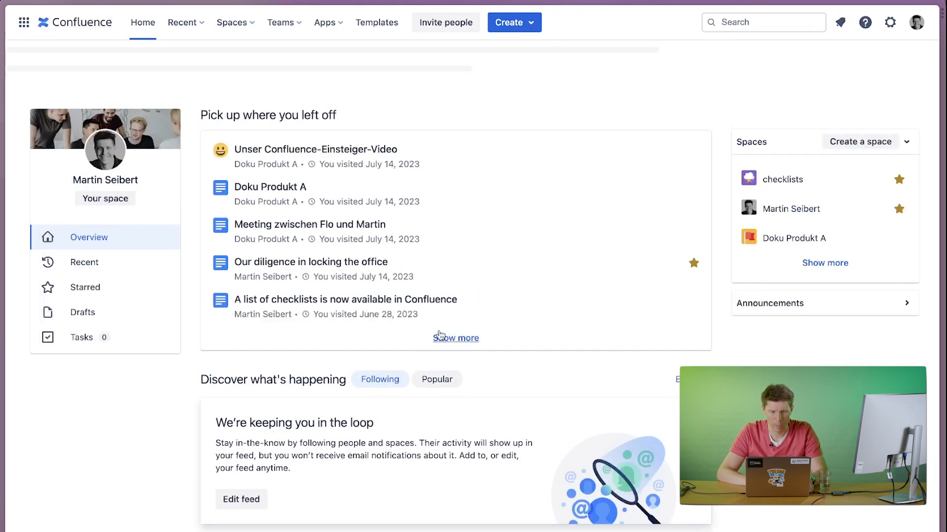
click(508, 24)
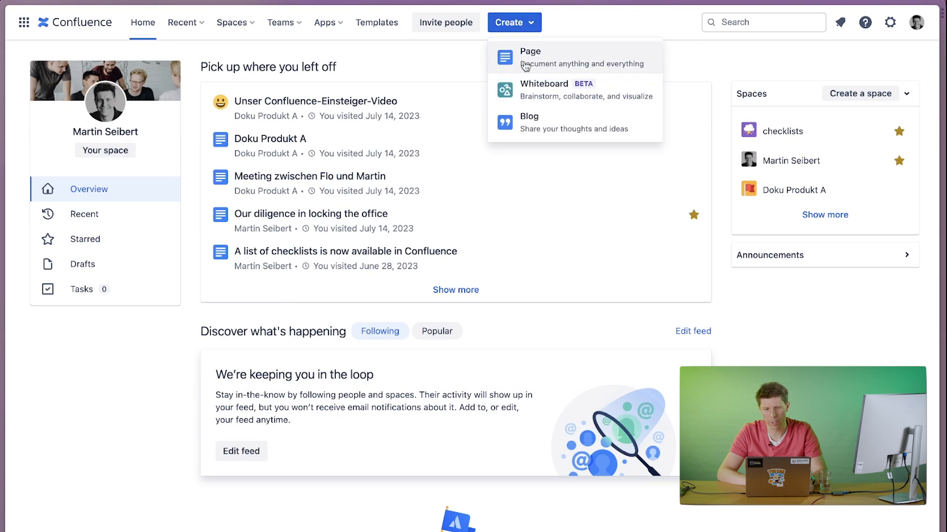
click(525, 59)
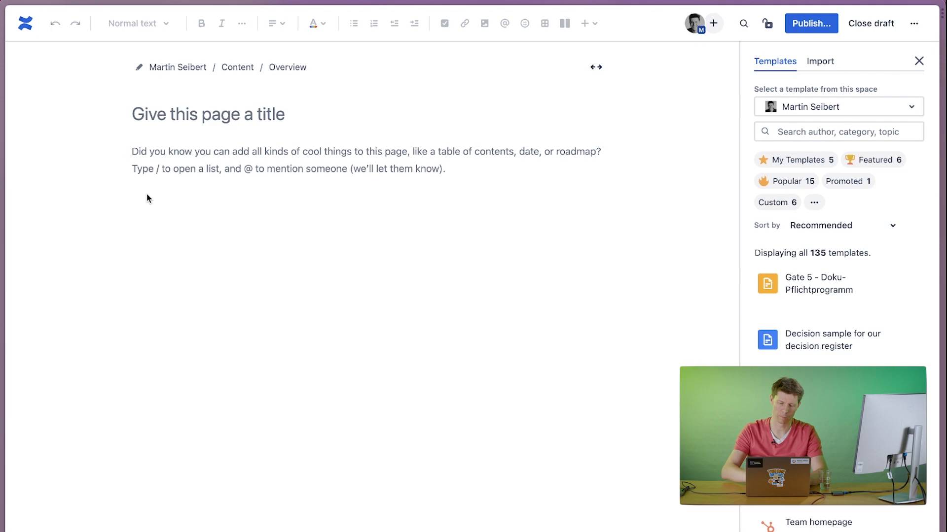
Title the page "July Release" and add the body text "blallsdasd" followed by blank lines.
text(July Release)
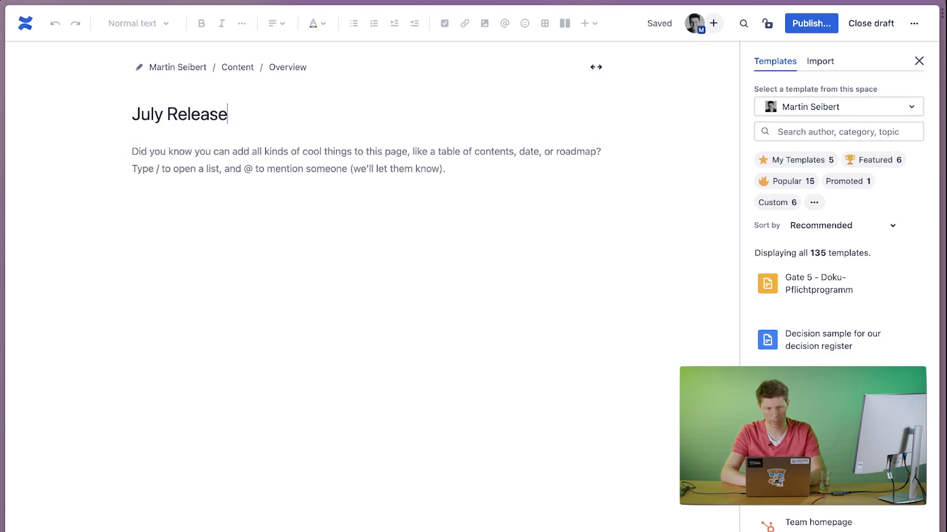
key(Return)
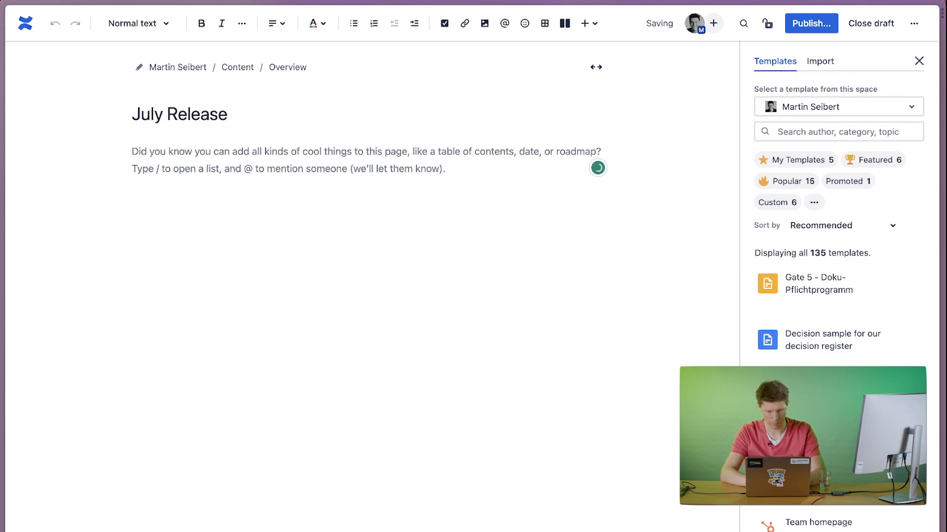
text(blallsd)
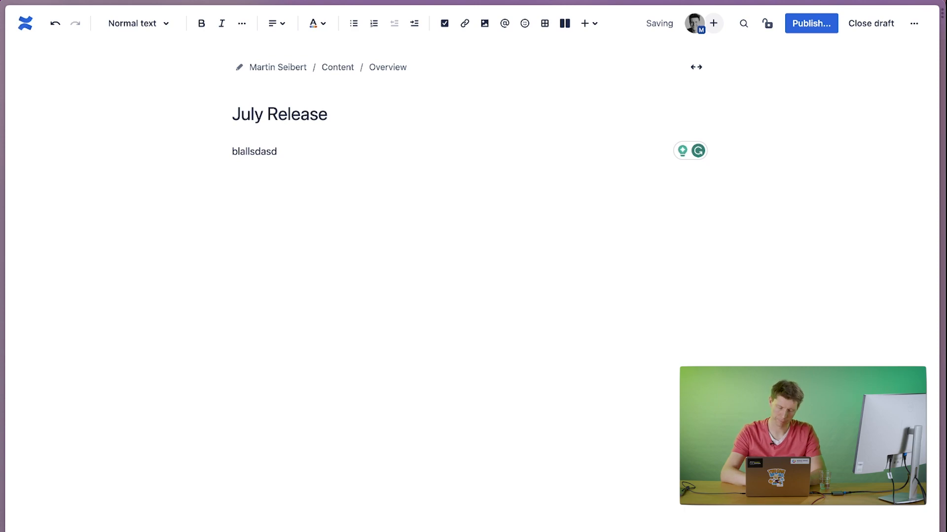
text(asd)
key(Return)
key(Return)
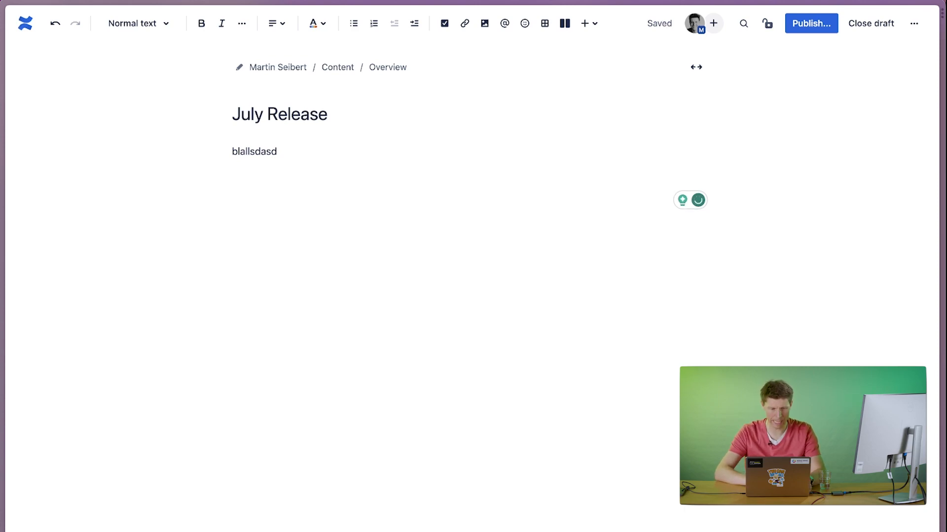
Embed the release marketing checklist below the body text by pasting its public link, and look through its tasks.
right_click(241, 205)
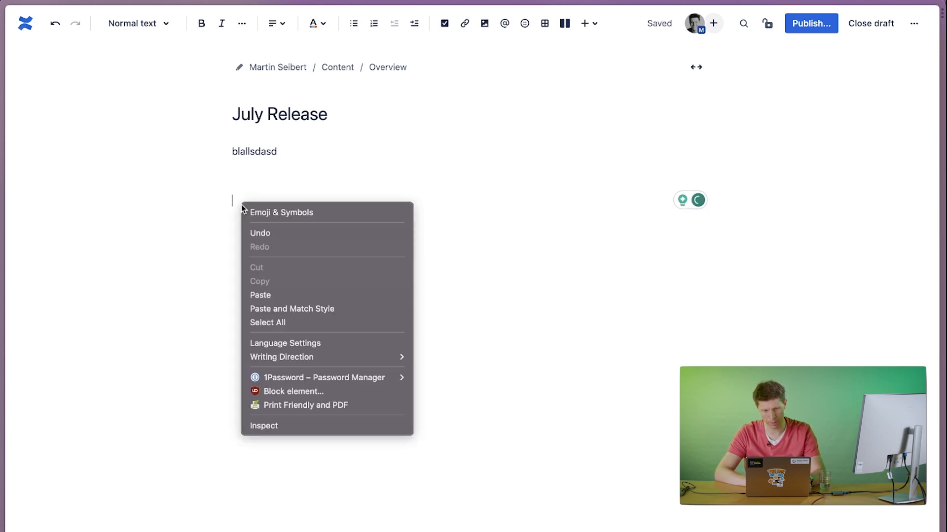
click(256, 295)
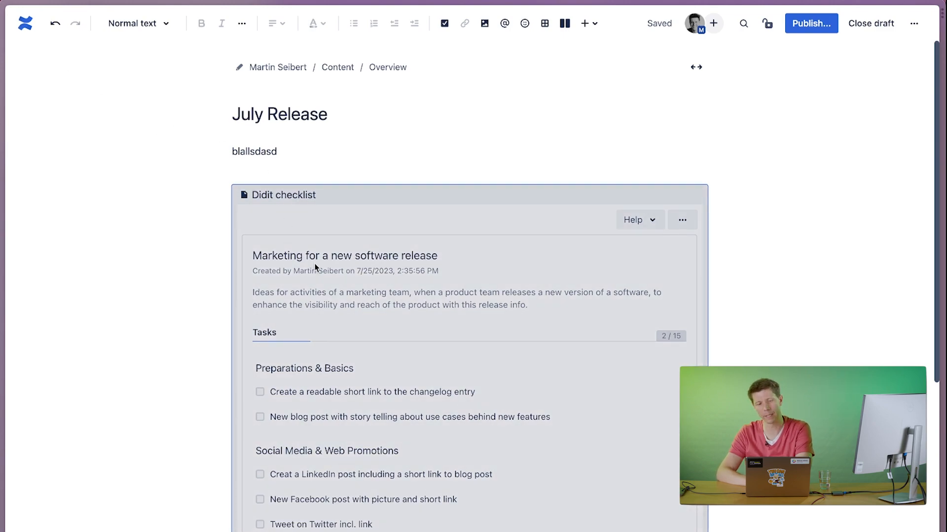
scroll(353, 283, down, 10)
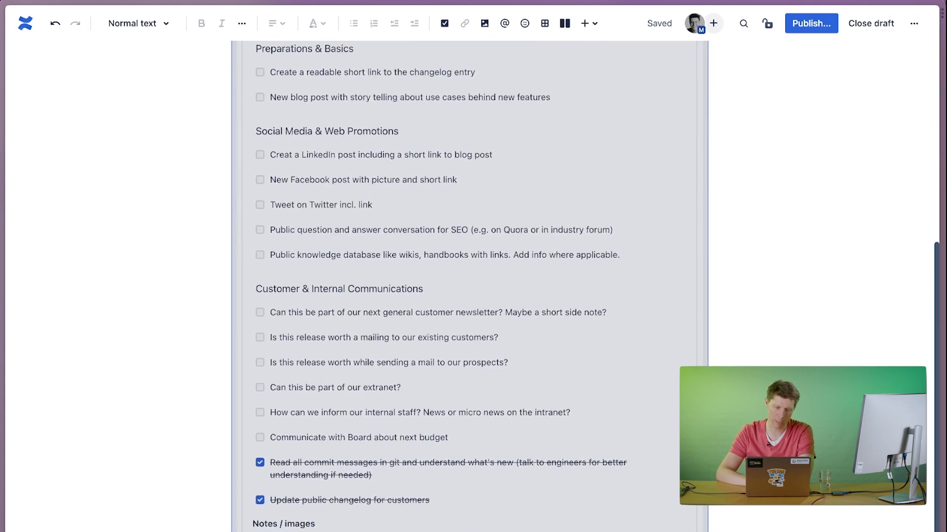
scroll(282, 478, up, 10)
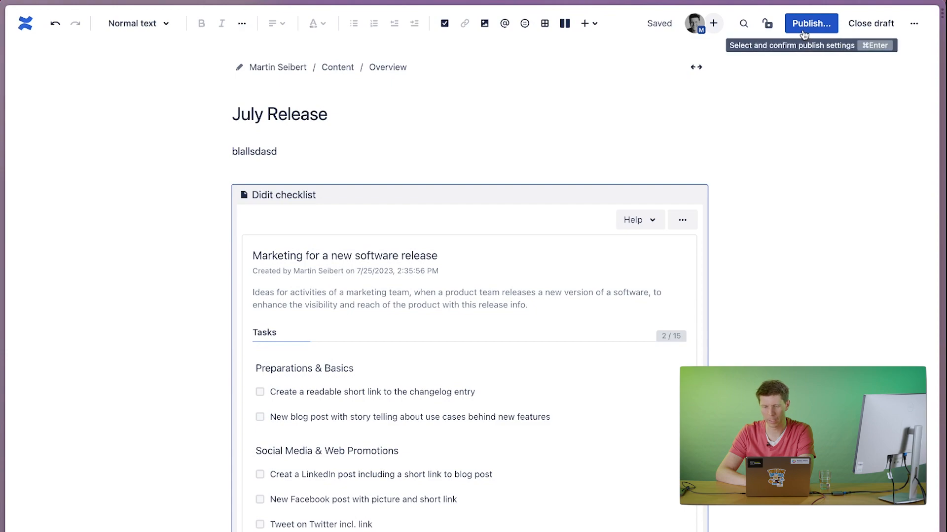
Publish the page, check off "Create a readable short link to the changelog entry" and mark the new blog post task as skipped.
click(805, 33)
click(567, 260)
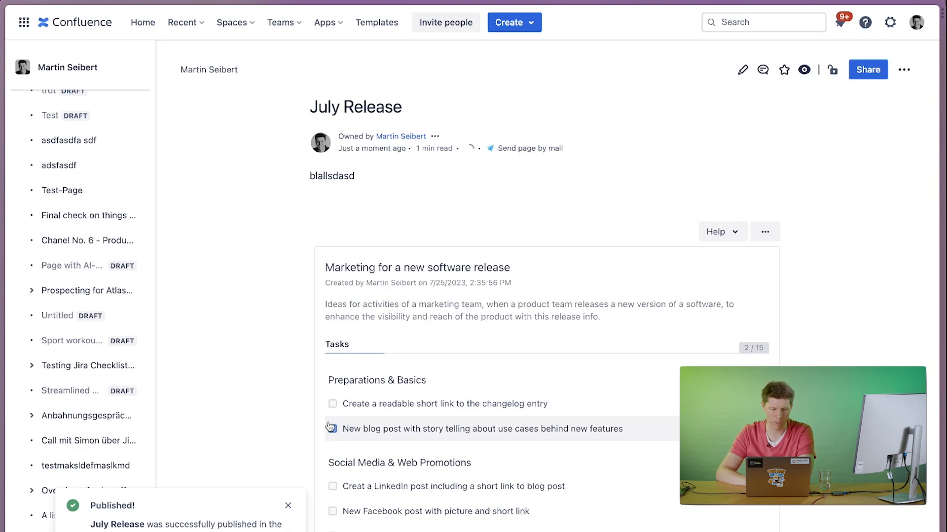
click(332, 404)
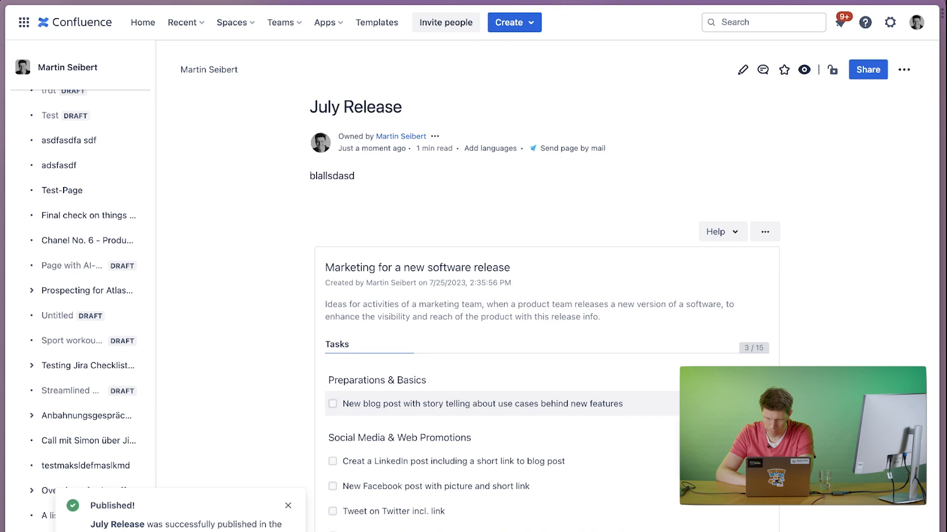
click(333, 404)
Return to the CHECKS-99 issue in Jira, reload it and review the open and completed checklist tasks.
mouse_move(3, 49)
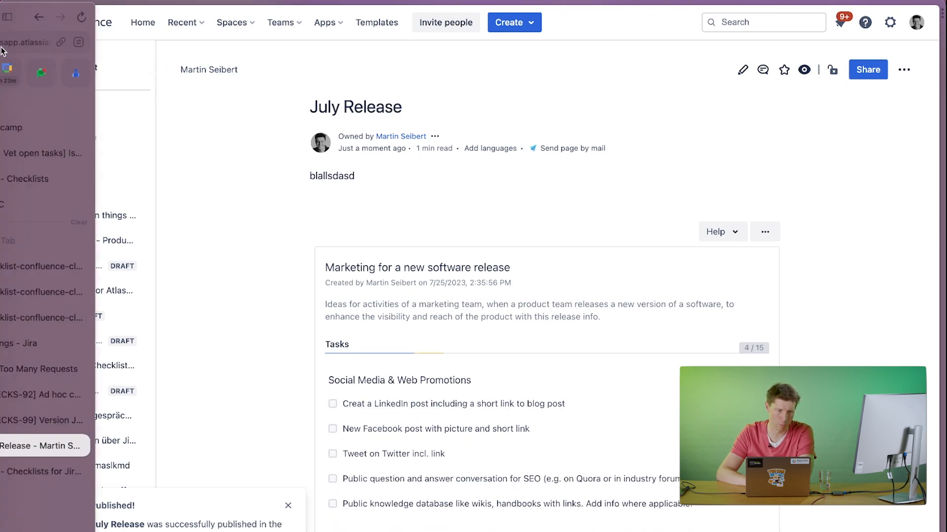
click(55, 420)
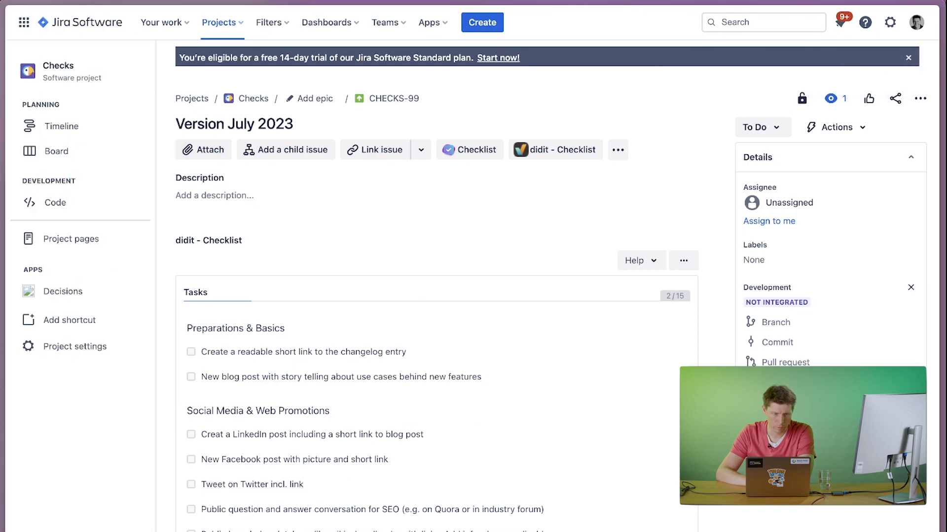
mouse_move(2, 89)
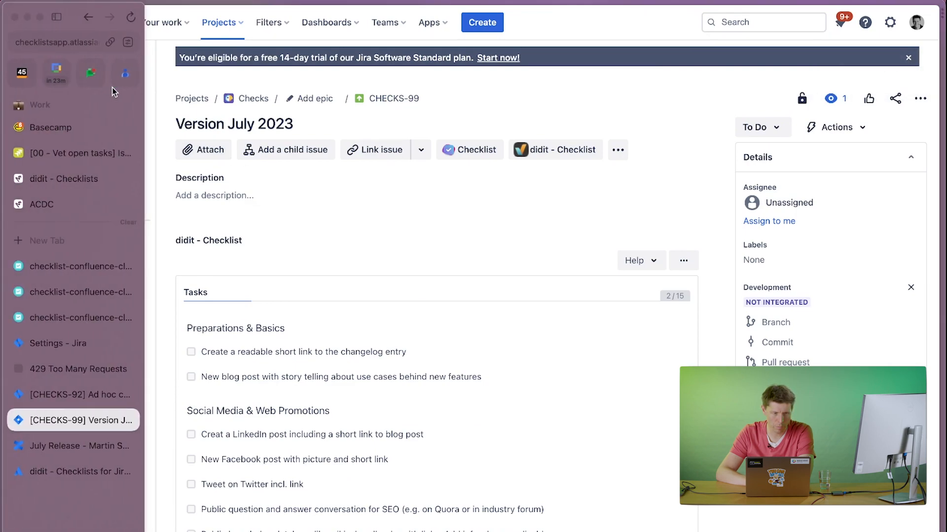
click(127, 16)
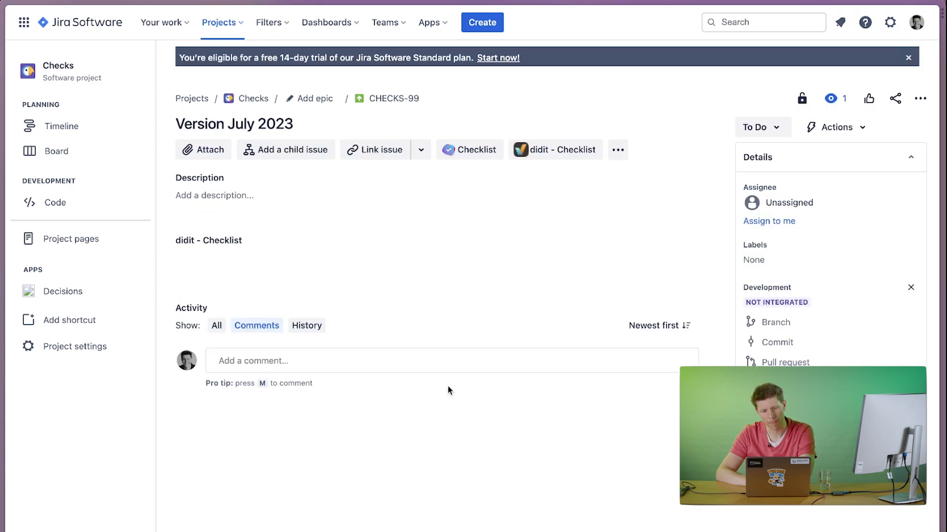
scroll(407, 333, down, 8)
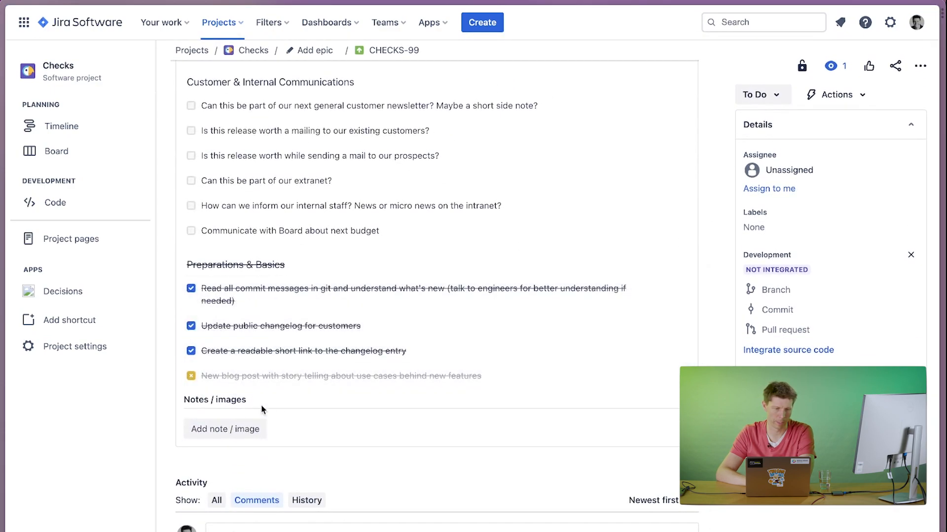
scroll(294, 340, up, 7)
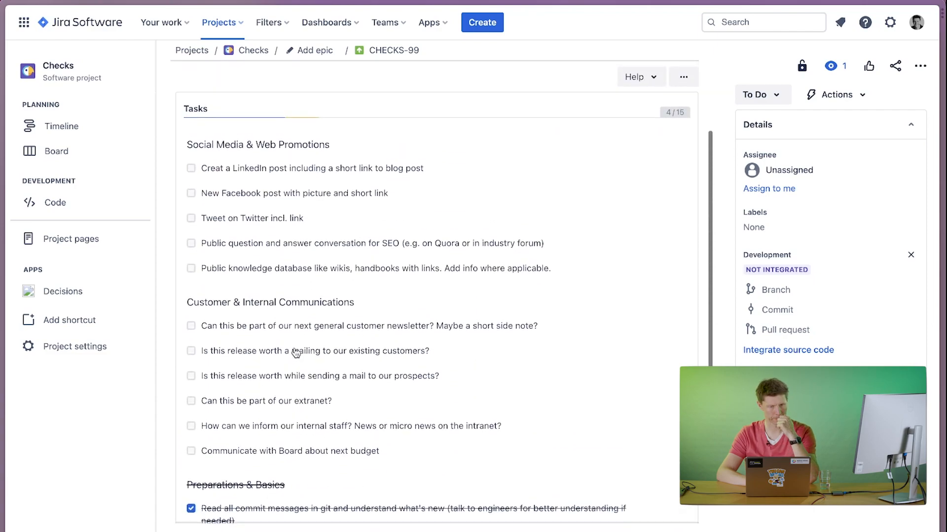
Create an issue of type Monatsaufgaben in the Checks project with the summary "Month of july".
click(483, 23)
click(314, 184)
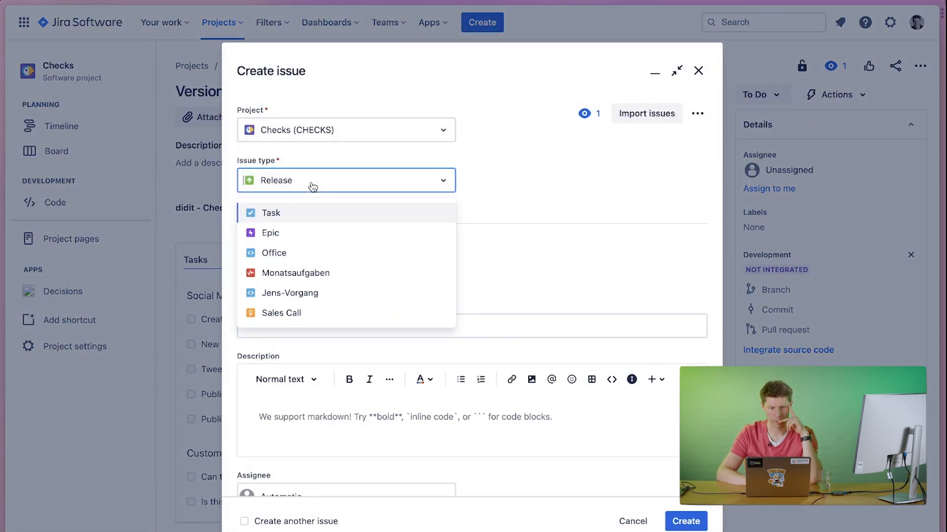
click(305, 273)
click(315, 328)
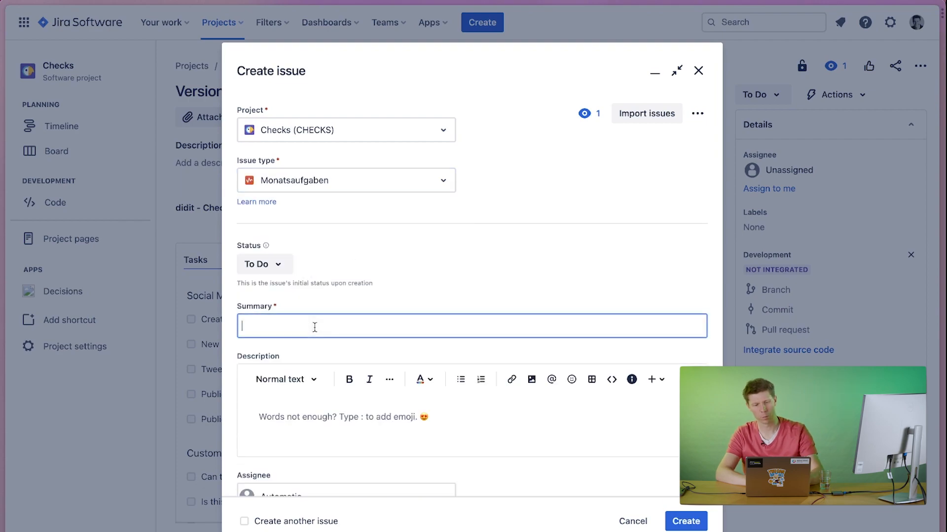
text(Month of )
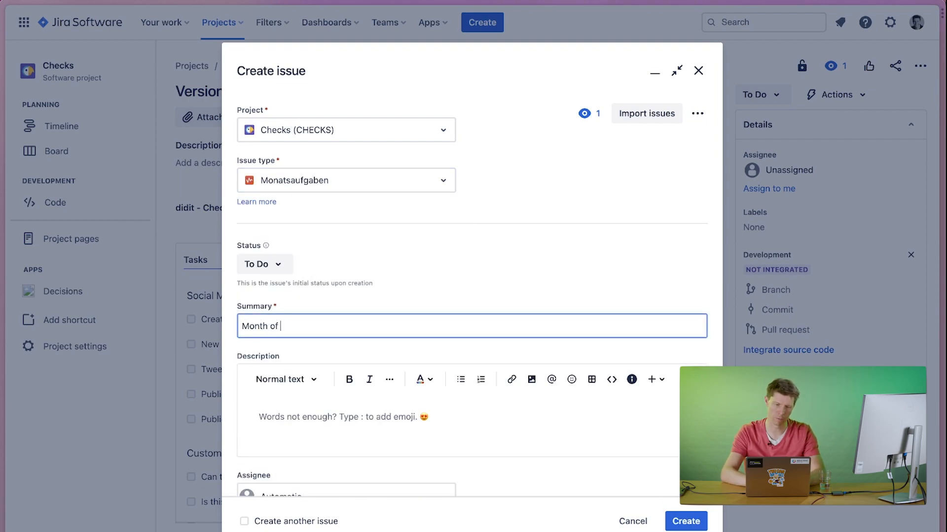
text(july)
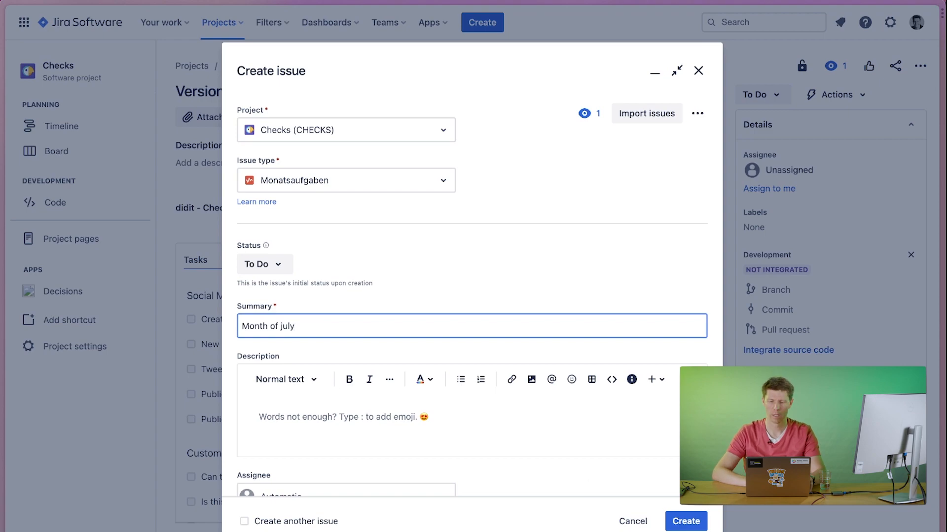
click(685, 521)
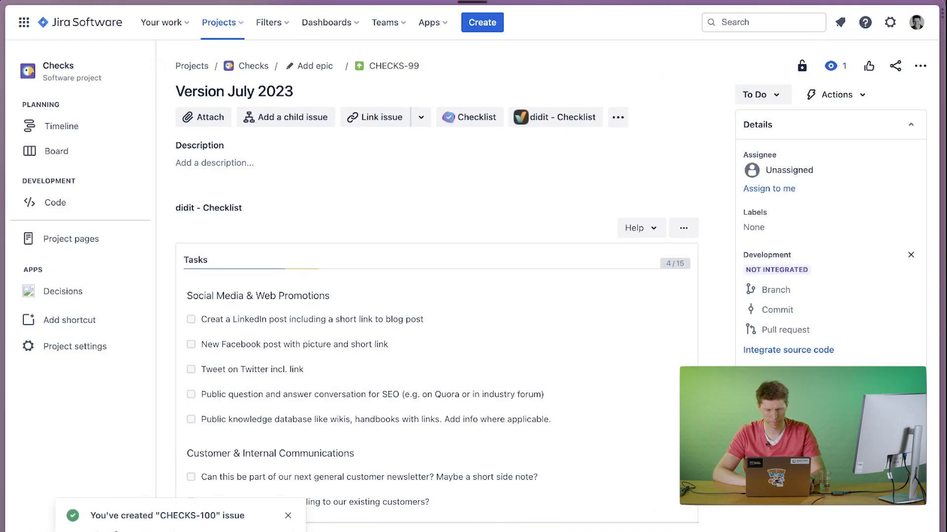
Open the newly created "Month of july" issue and look through the tasks in its didit checklist.
click(115, 531)
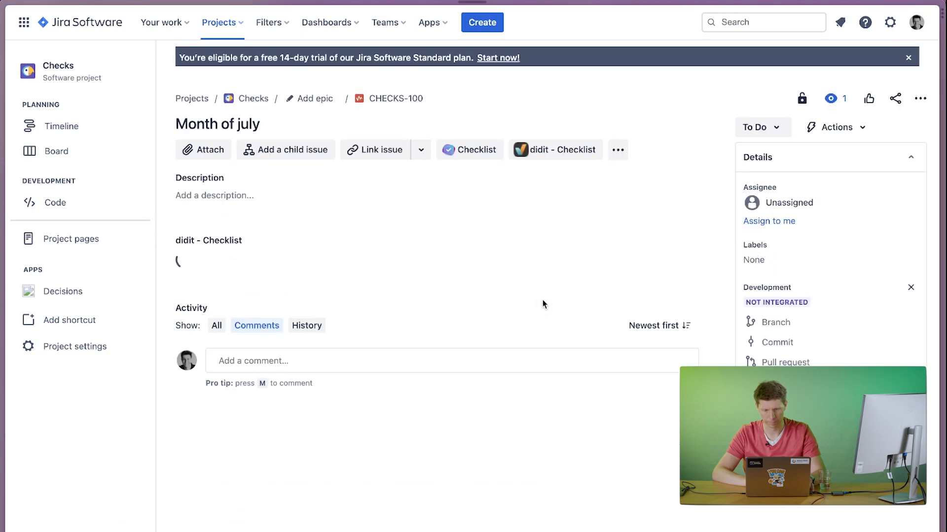
click(423, 360)
scroll(423, 361, down, 3)
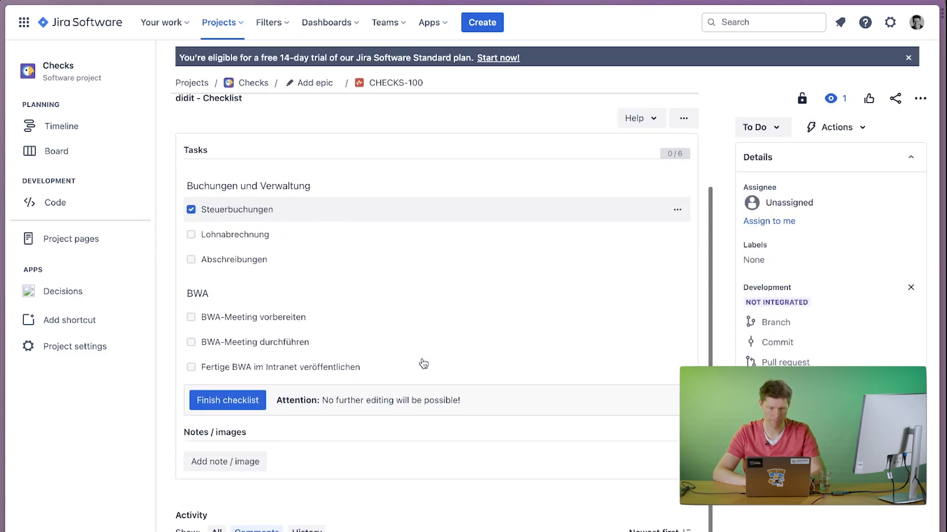
scroll(423, 363, up, 3)
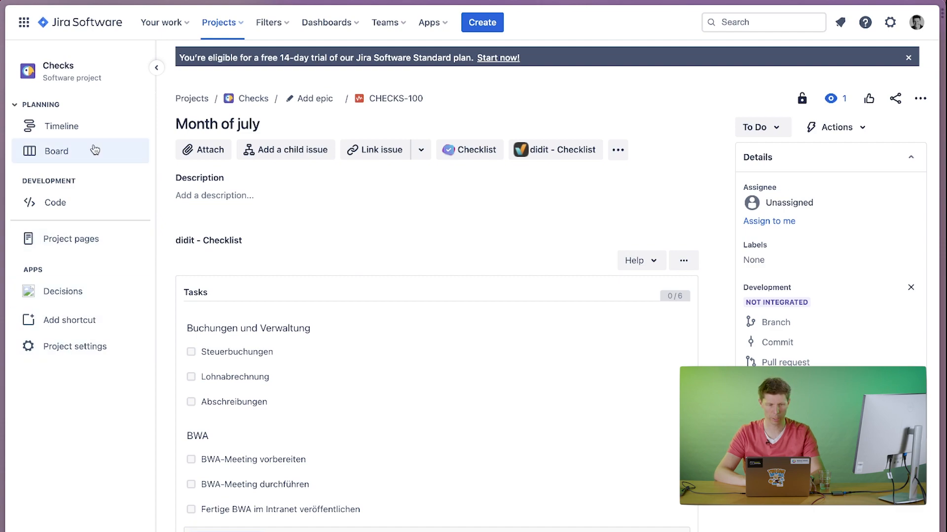
Open the workflow settings of the Company-Managed project and view its Software Simplified Workflow as text.
click(235, 24)
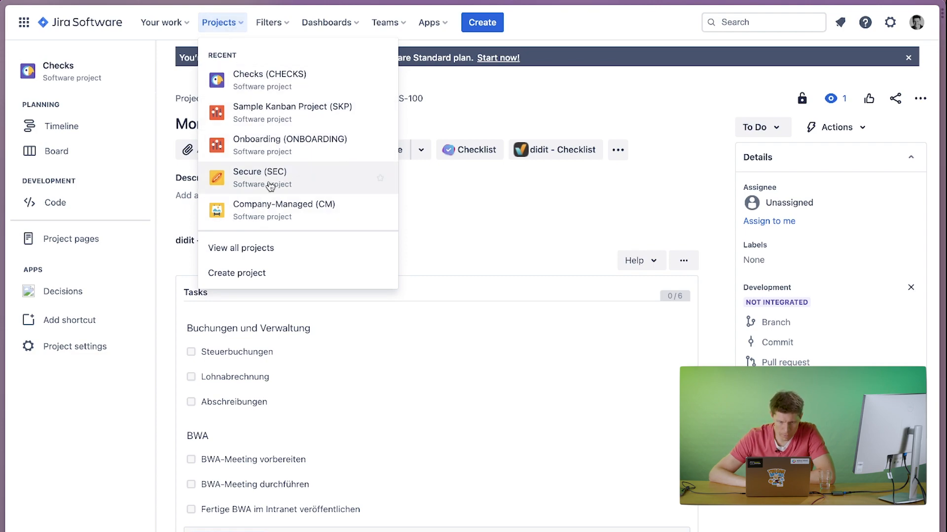
click(262, 213)
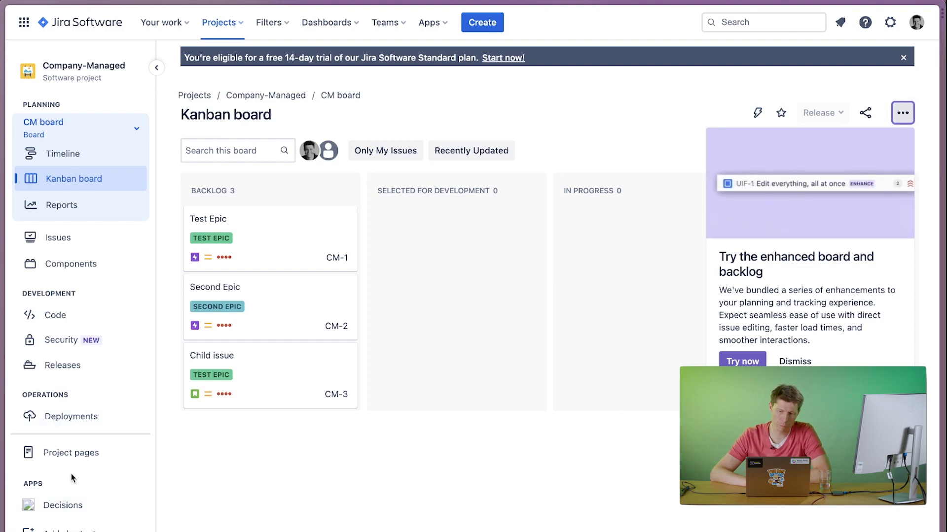
scroll(71, 475, down, 2)
click(65, 515)
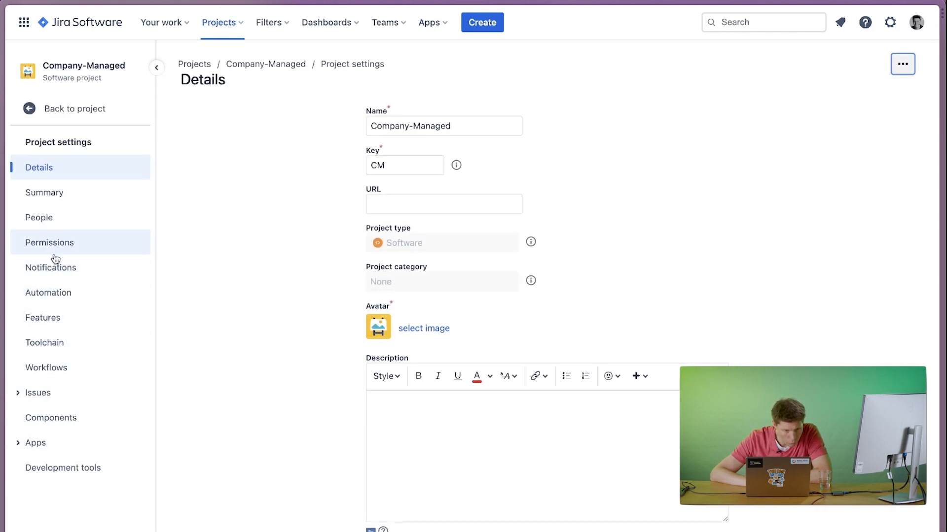
click(48, 367)
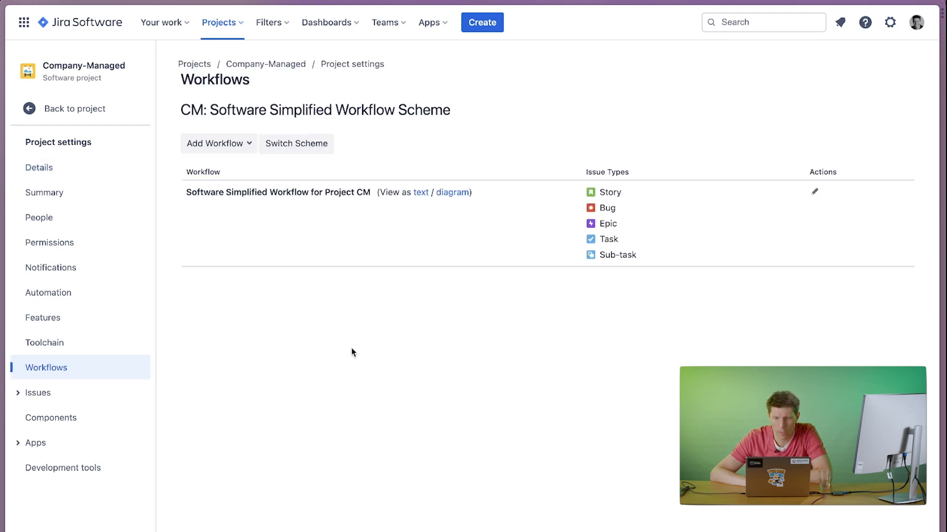
click(421, 194)
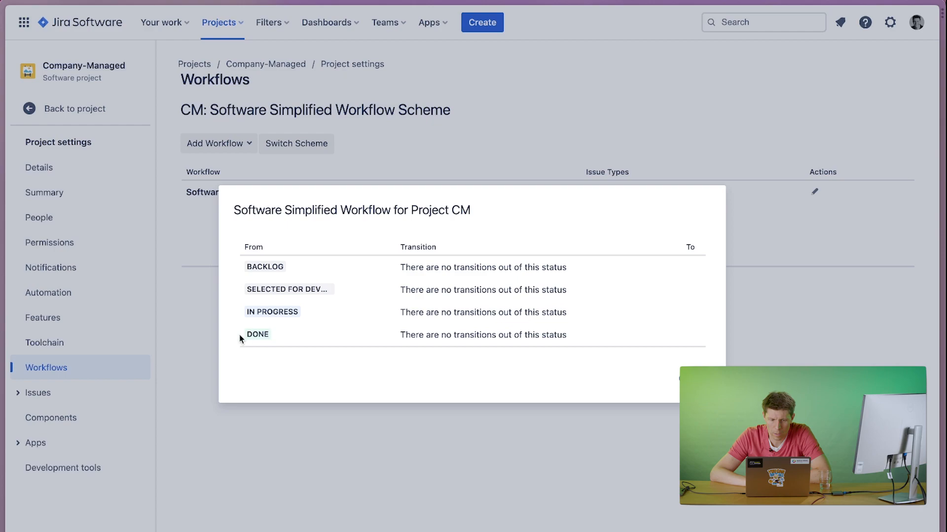
click(674, 379)
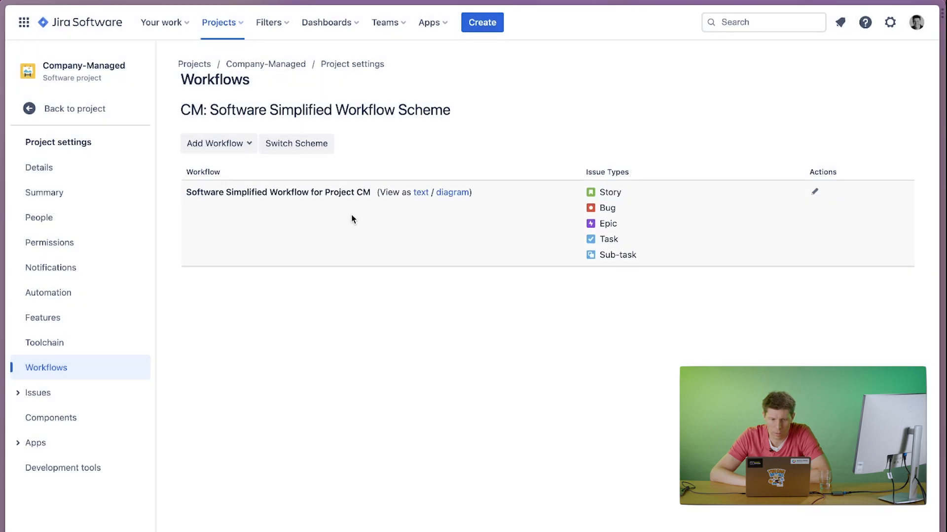
Start editing the Software Simplified Workflow for Project CM and open the post functions of its Done transition.
click(814, 192)
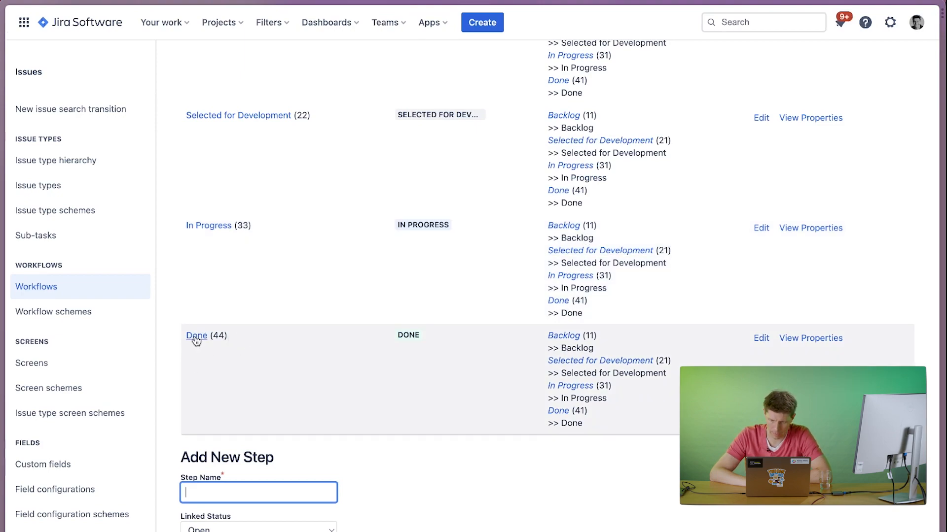
click(558, 302)
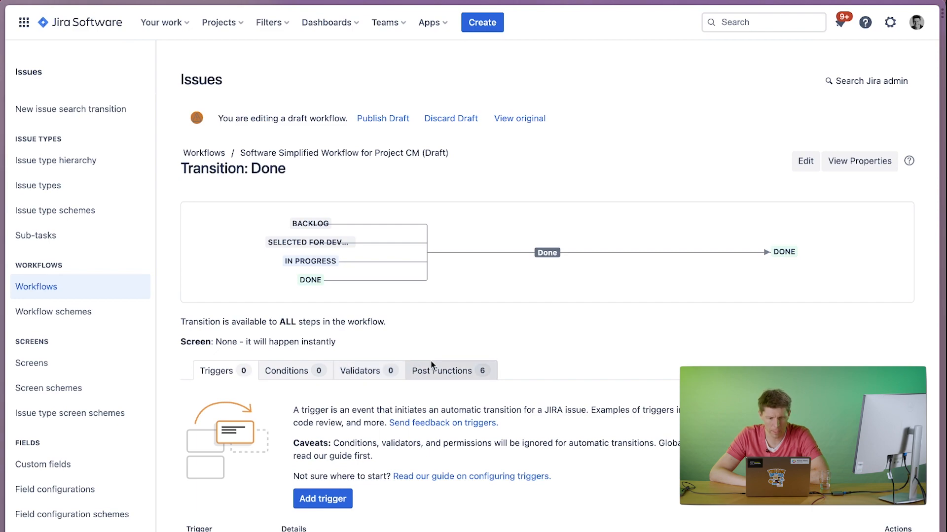
click(442, 374)
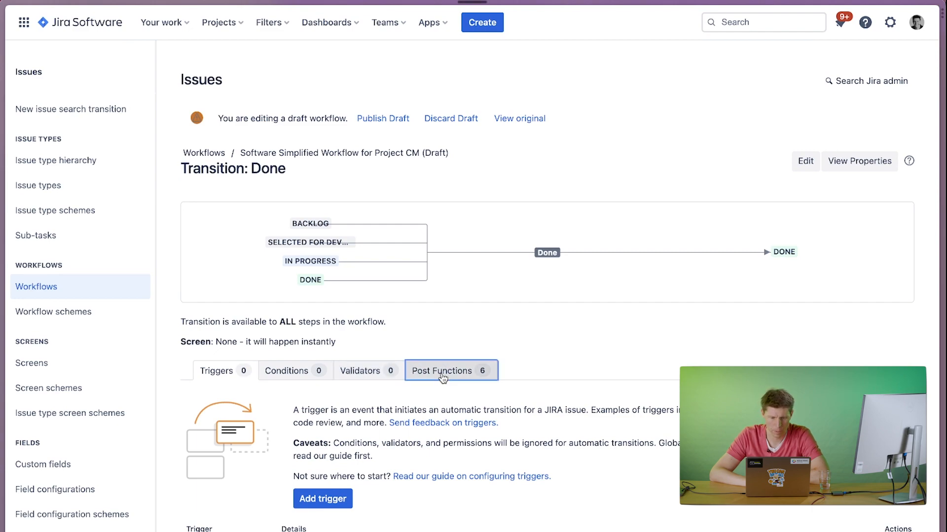
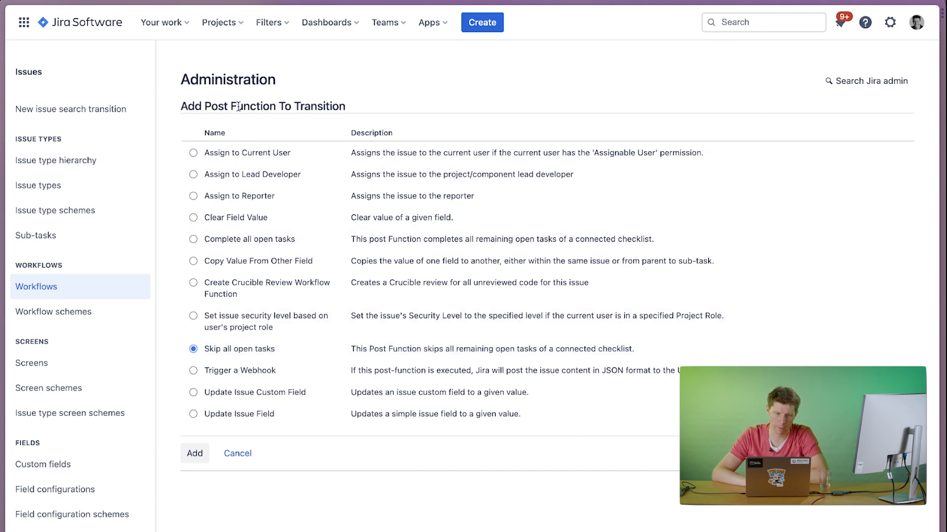
Add the "Skip all open tasks" post function to the Done transition and publish the draft workflow.
click(193, 454)
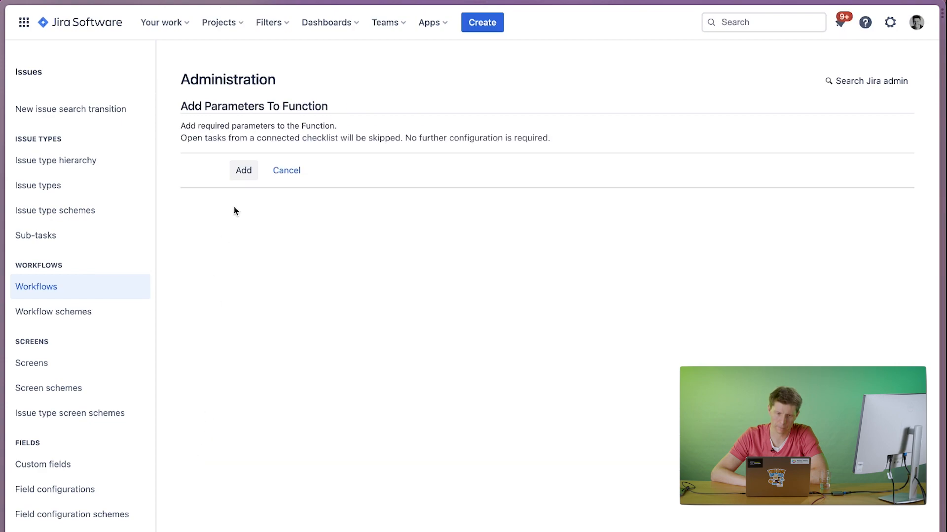
click(243, 171)
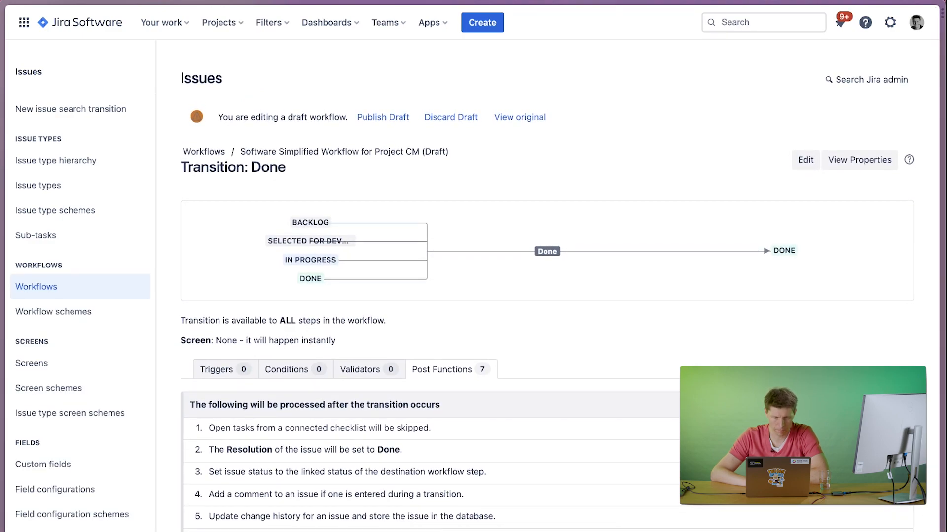
triple_click(261, 428)
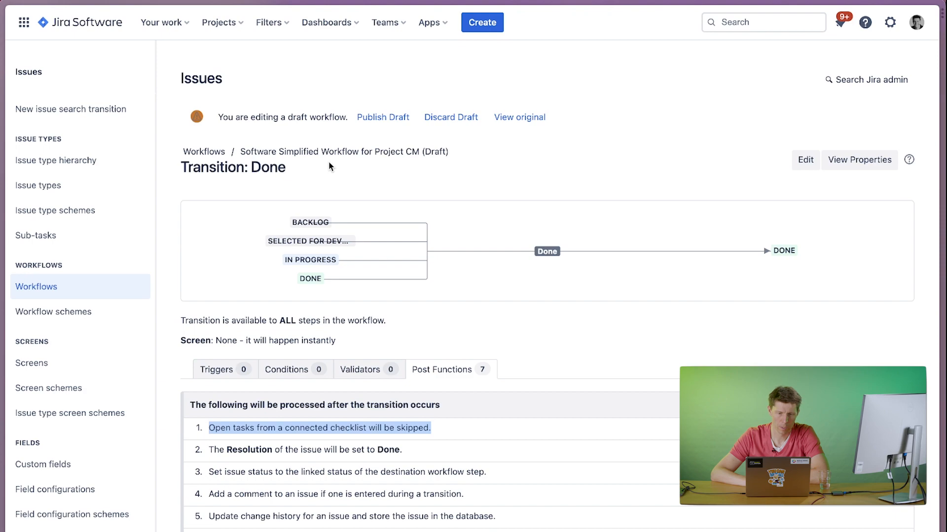
click(384, 117)
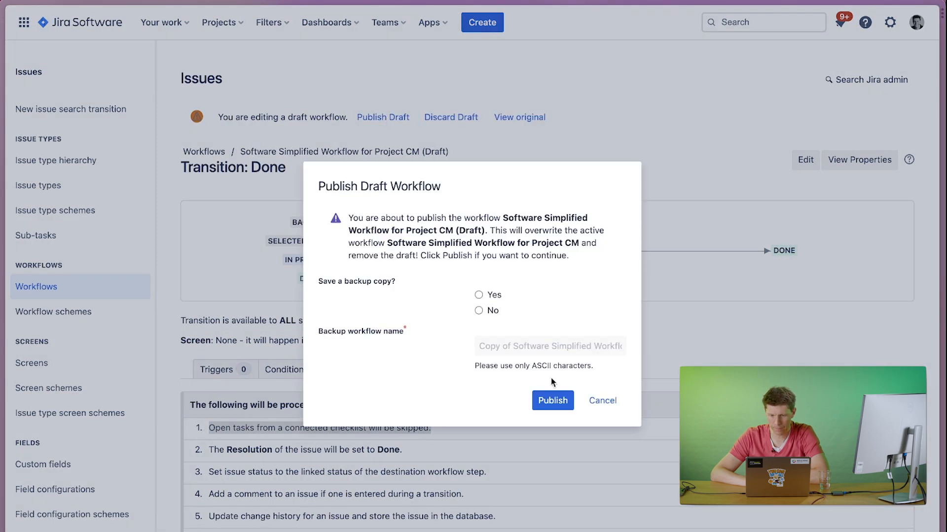
click(553, 400)
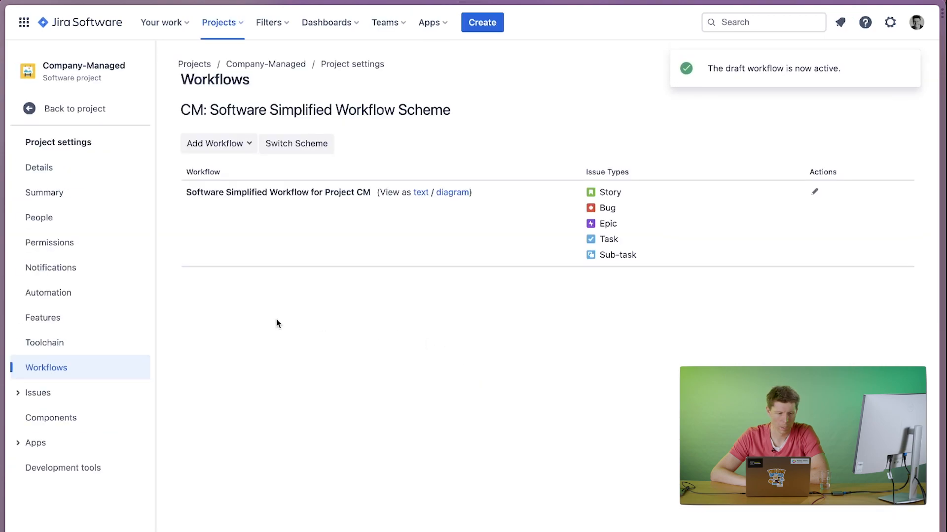
Create a Story in the Company-Managed project with the summary "test with skipping tasks" and open the new issue.
click(486, 25)
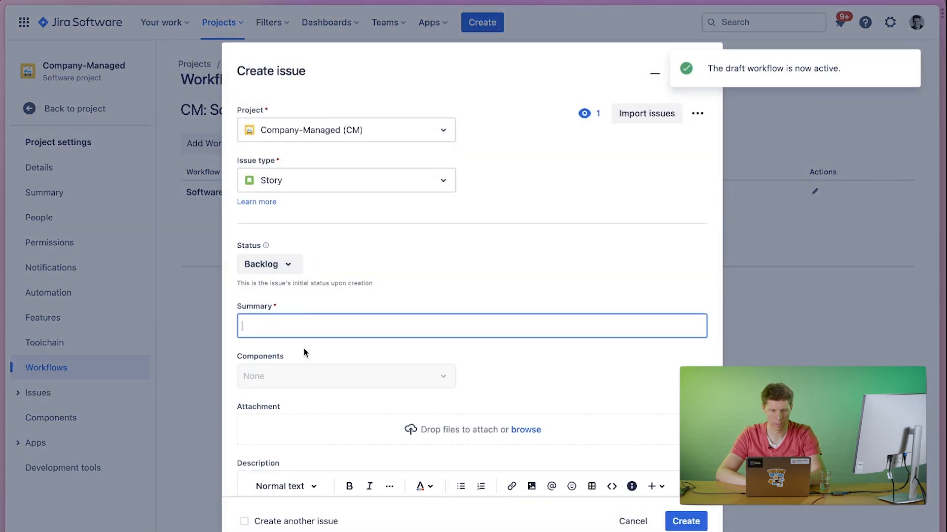
text(test with skipping tasks)
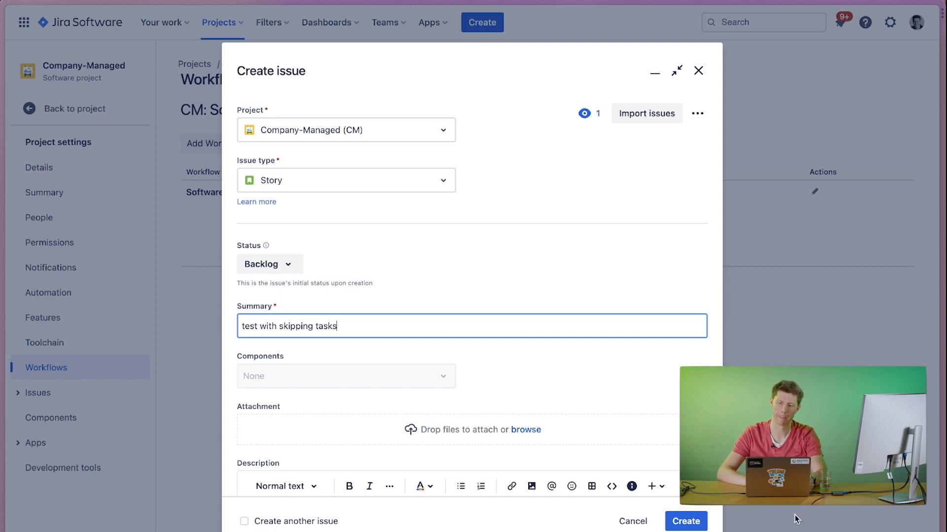
click(684, 520)
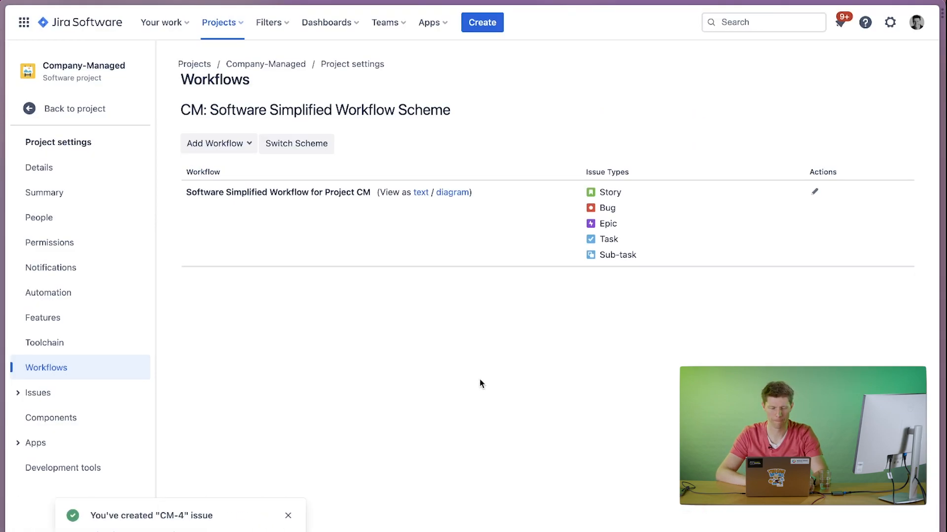
click(112, 531)
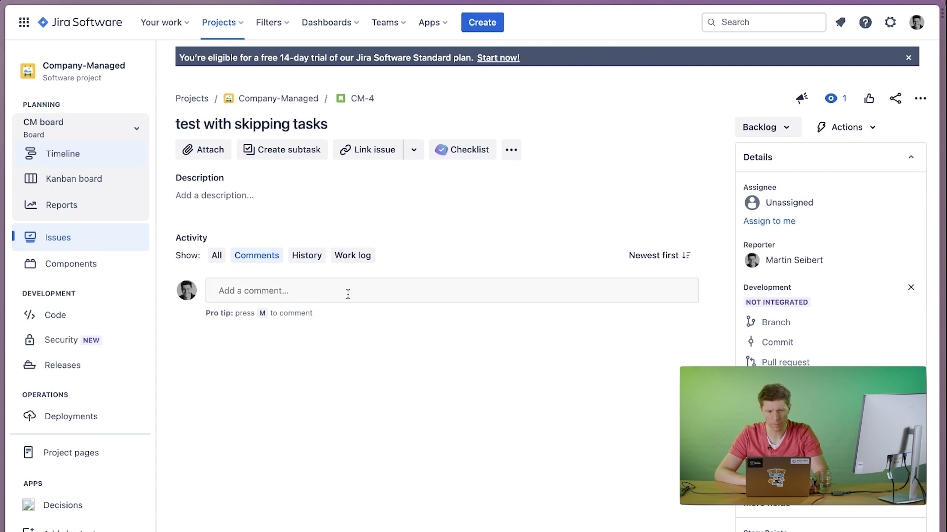
click(513, 154)
click(507, 126)
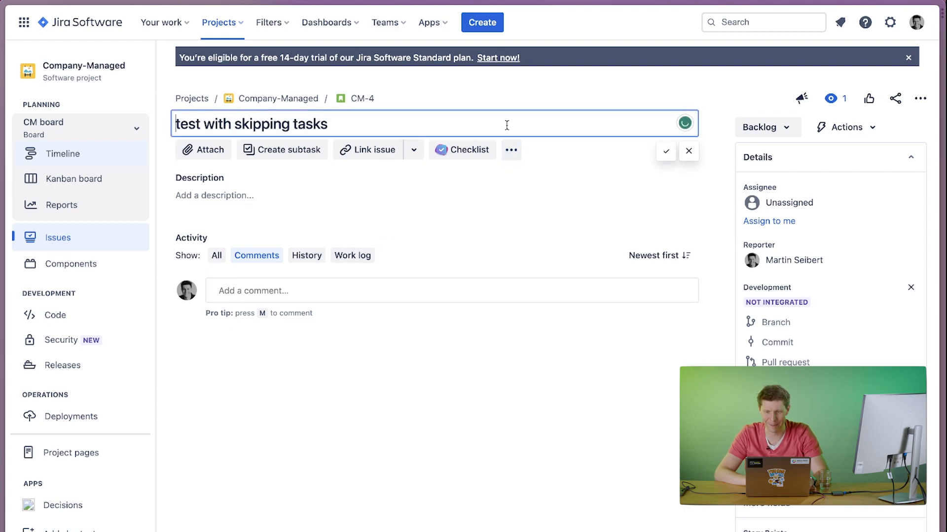
Set the Company-Managed project's checklist visibility to On demand in the didit Enabled Projects settings.
click(429, 22)
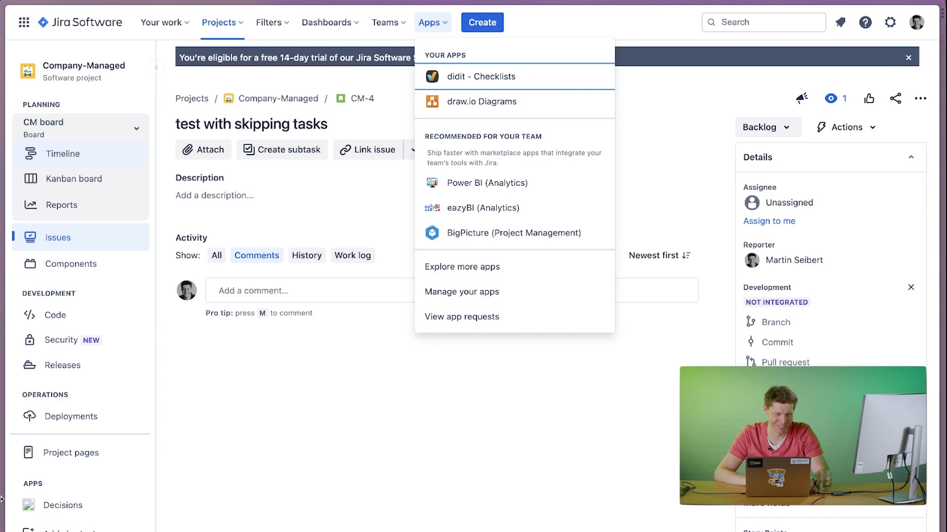
mouse_move(2, 499)
click(44, 449)
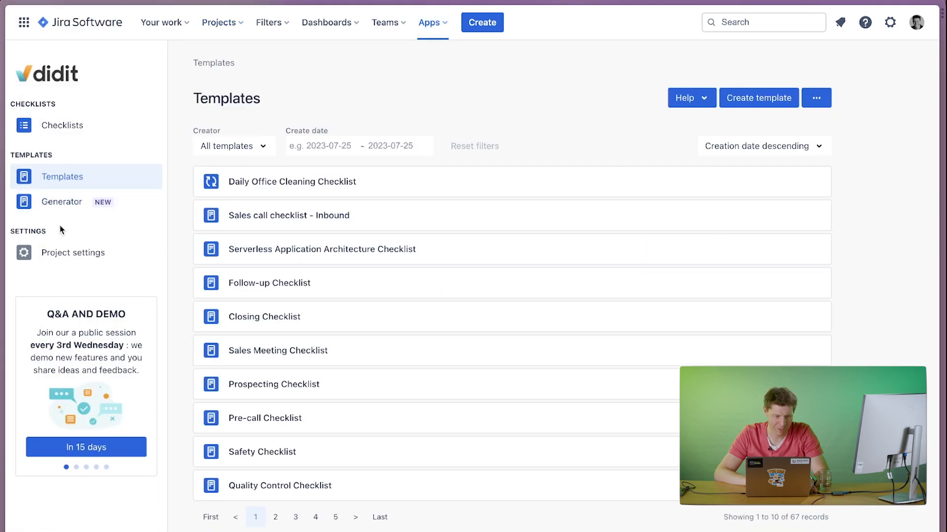
click(58, 252)
click(51, 373)
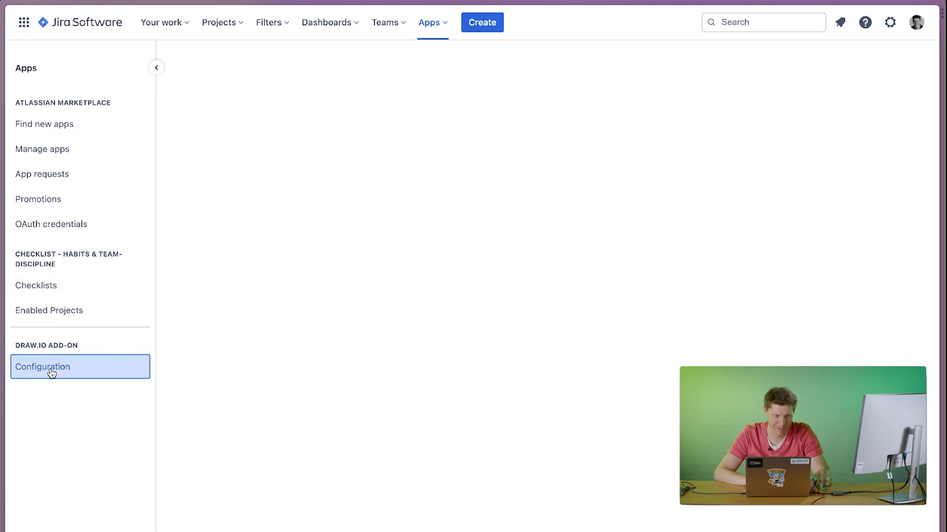
click(52, 315)
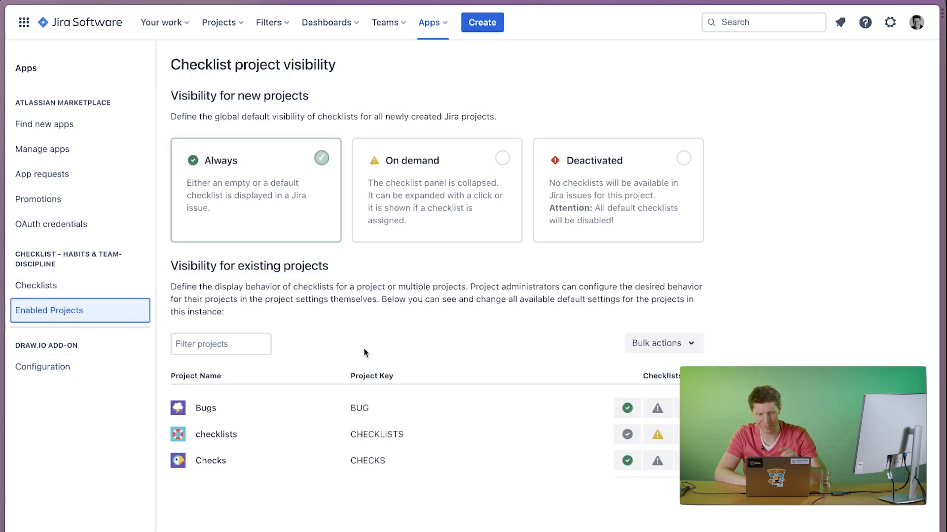
scroll(407, 375, down, 3)
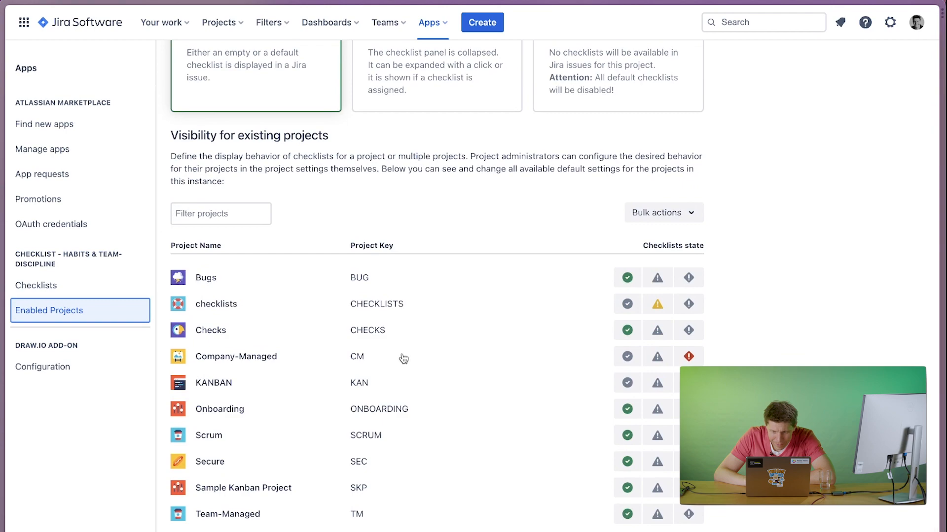
click(626, 359)
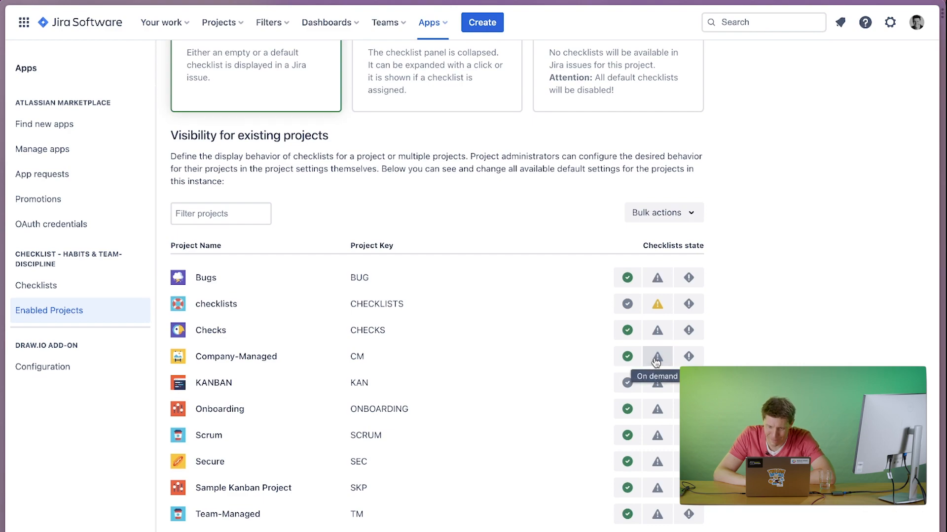
scroll(477, 152, up, 3)
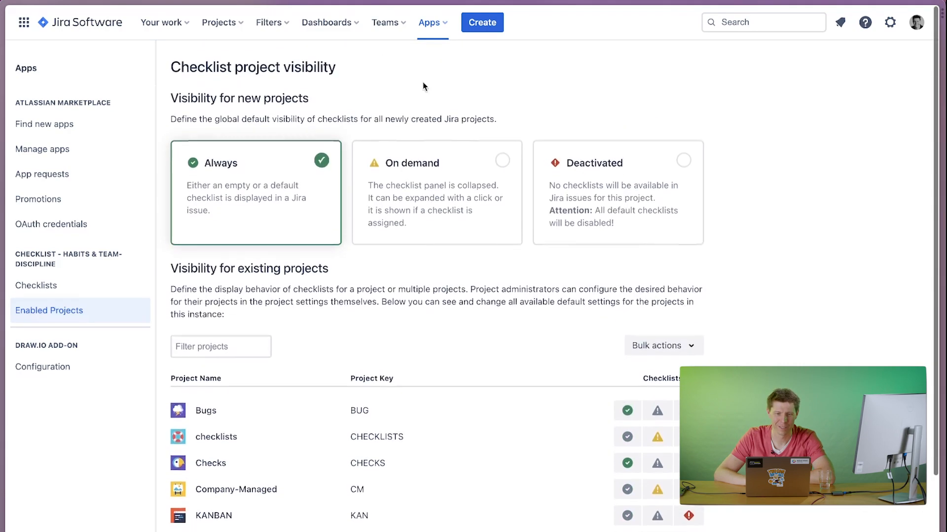
Return to the "test with skipping tasks" issue, reload it and add the didit checklist to it.
mouse_move(4, 409)
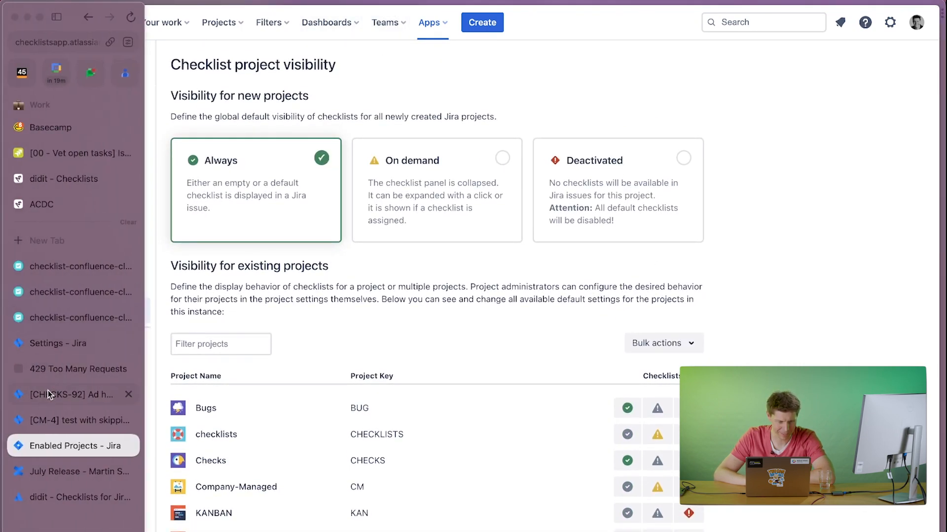
click(55, 417)
click(256, 380)
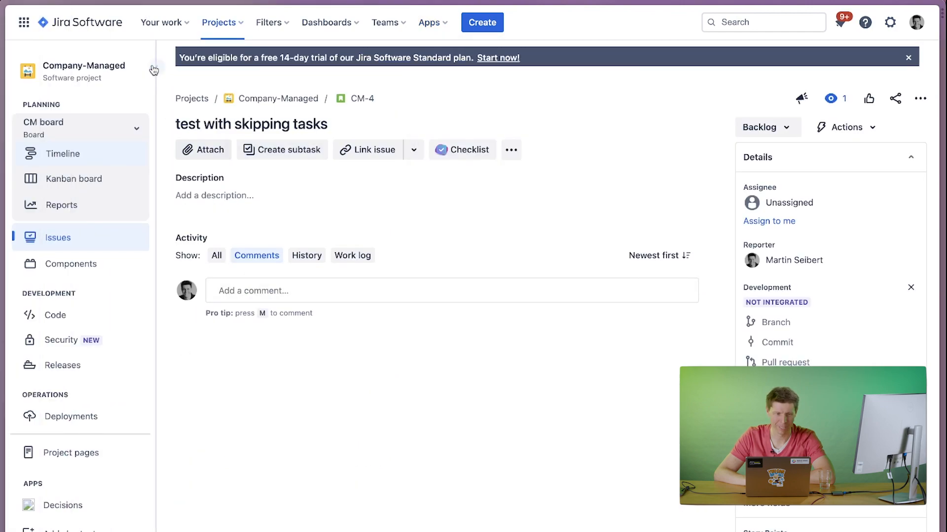
mouse_move(3, 30)
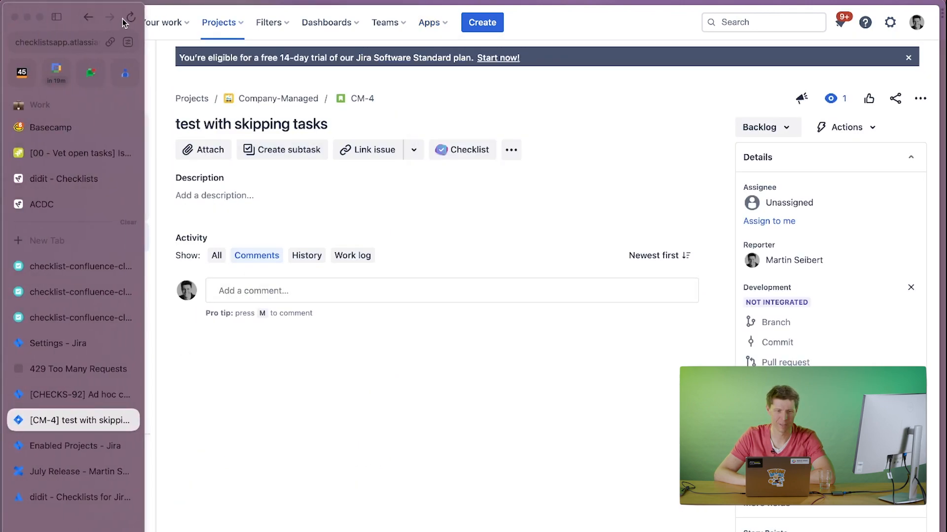
click(129, 18)
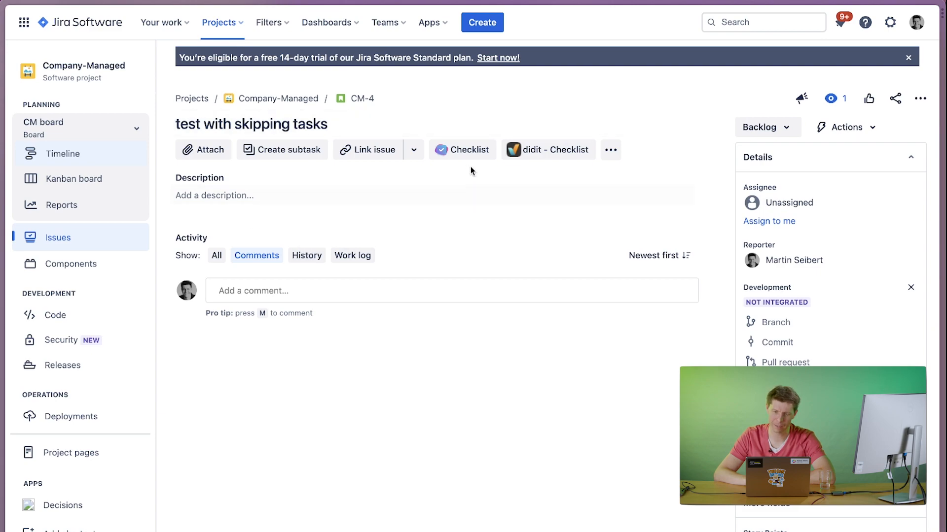
click(543, 152)
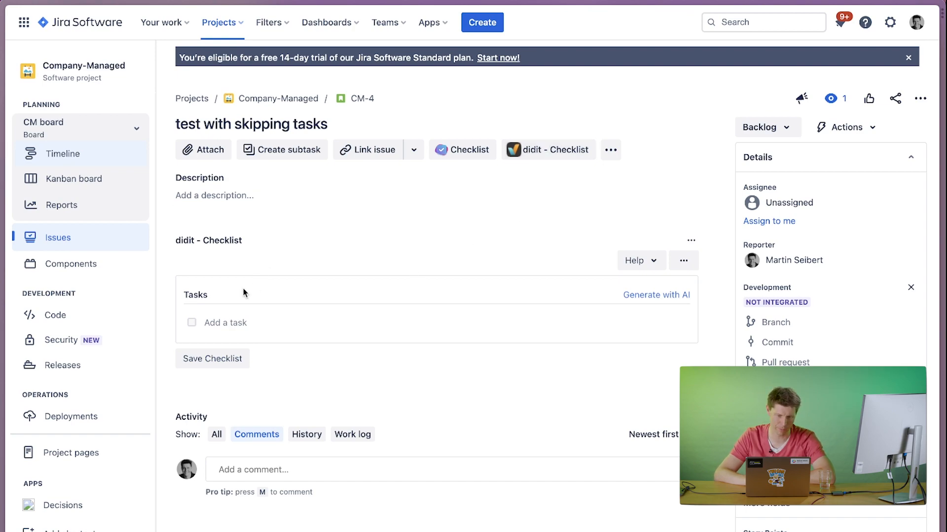
Replace the issue's empty checklist with the "Sales call checklist - Inbound" template.
click(683, 261)
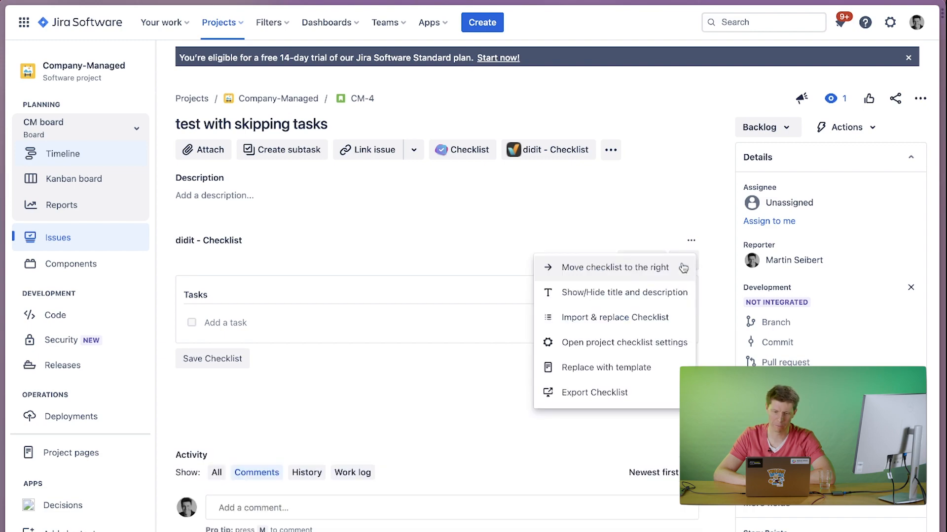
click(576, 367)
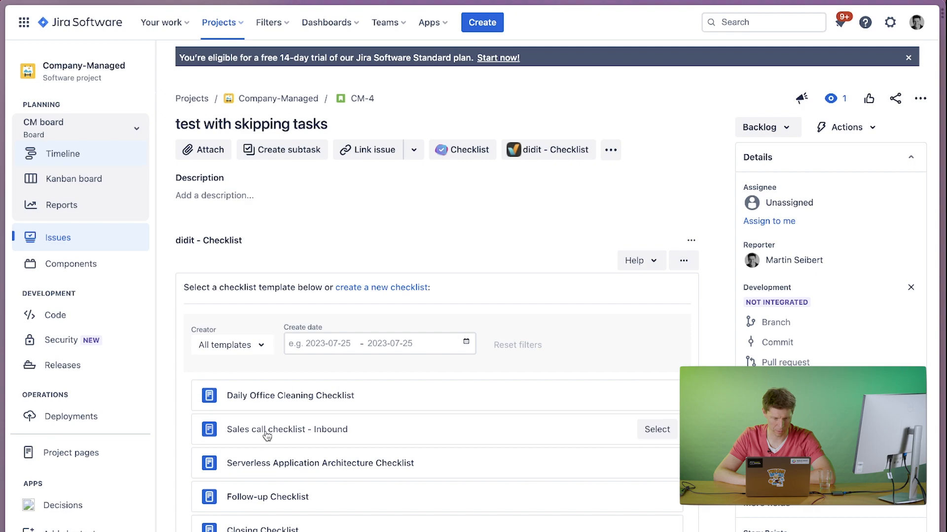
click(654, 435)
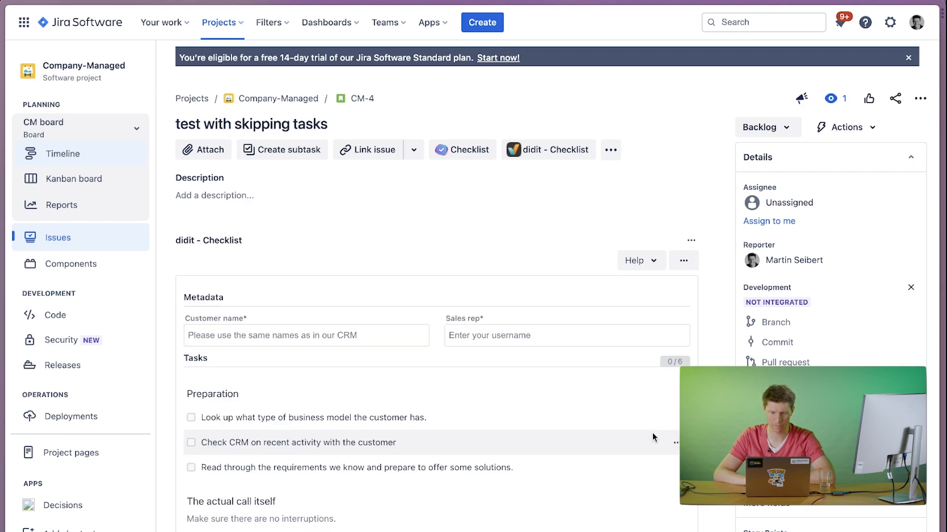
Fill in the checklist metadata with Coca-Cola as the customer name and the suggested username as the sales rep.
click(319, 337)
click(311, 364)
click(486, 336)
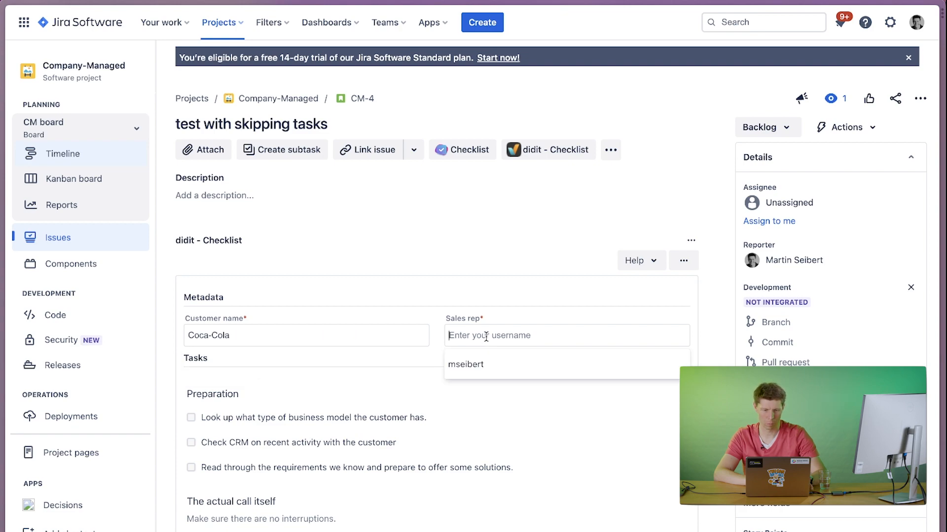
click(476, 364)
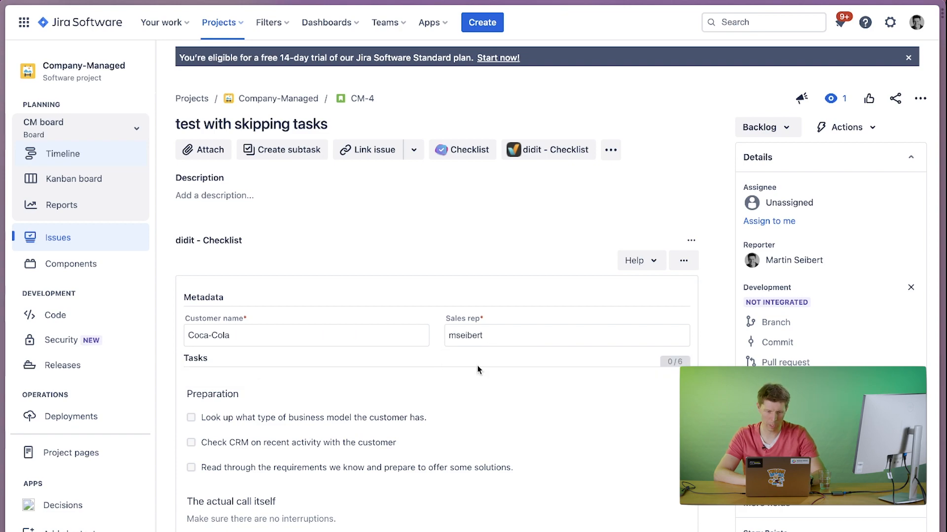
Complete the business model lookup and CRM activity tasks, and answer Yes to confirming the customer's business model.
click(260, 416)
click(254, 418)
scroll(228, 470, down, 2)
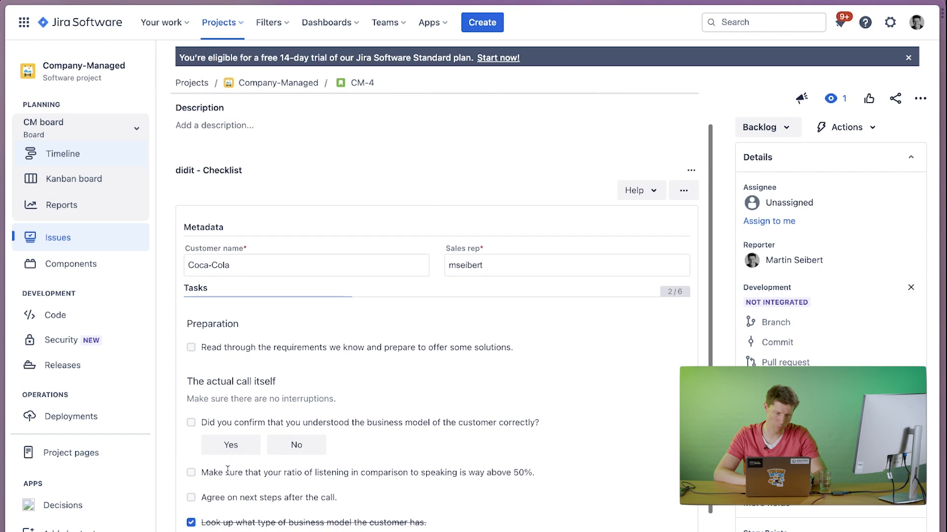
click(235, 427)
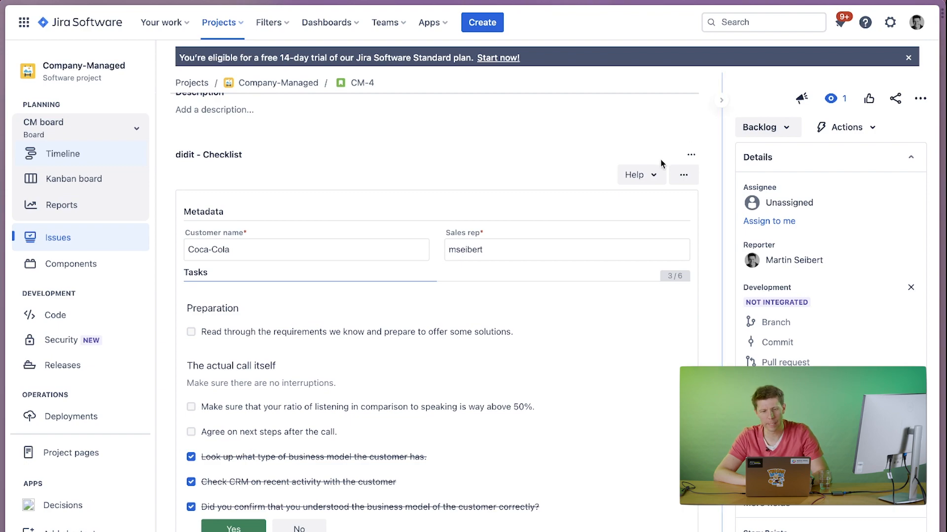
Change the issue's status from Backlog to Done and reload issue CM-4.
scroll(661, 164, up, 2)
click(763, 127)
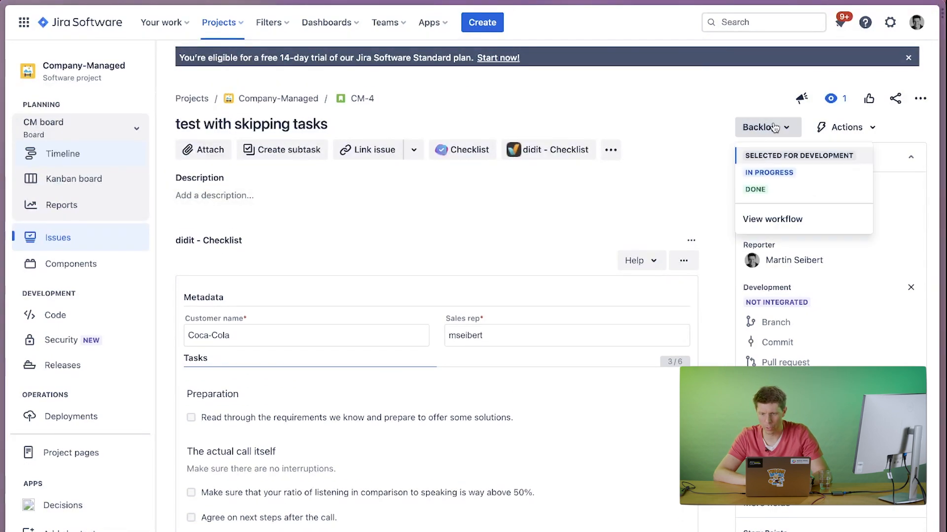
click(762, 191)
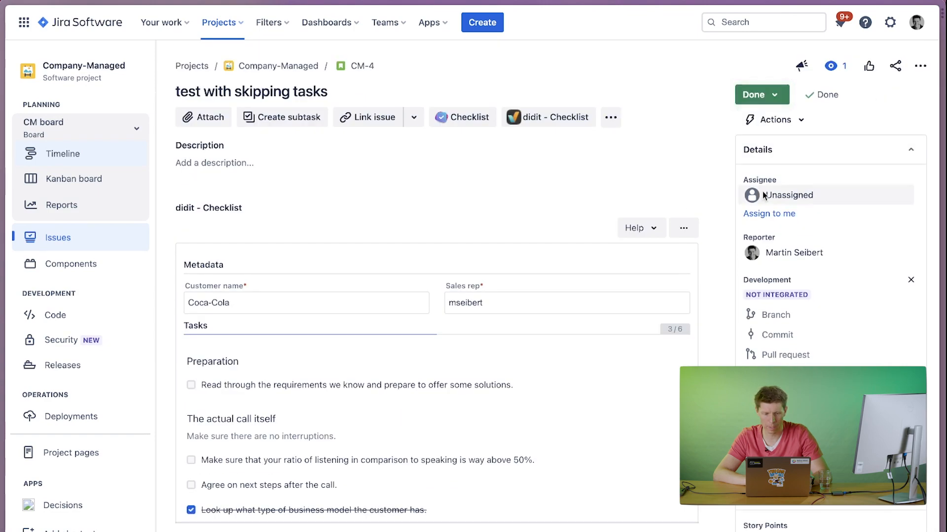
click(358, 69)
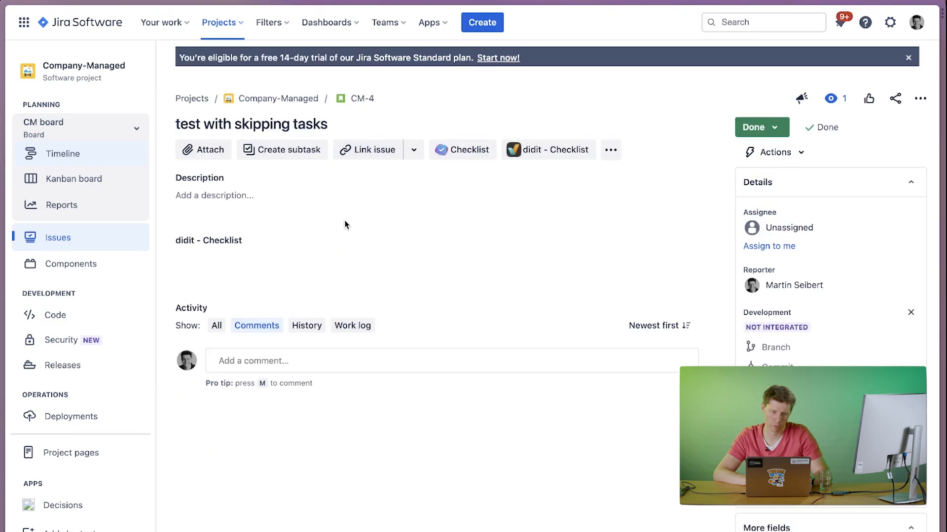
Sign the completed sales call checklist with a freehand signature, finish it and dismiss the completion statistics.
scroll(314, 284, down, 10)
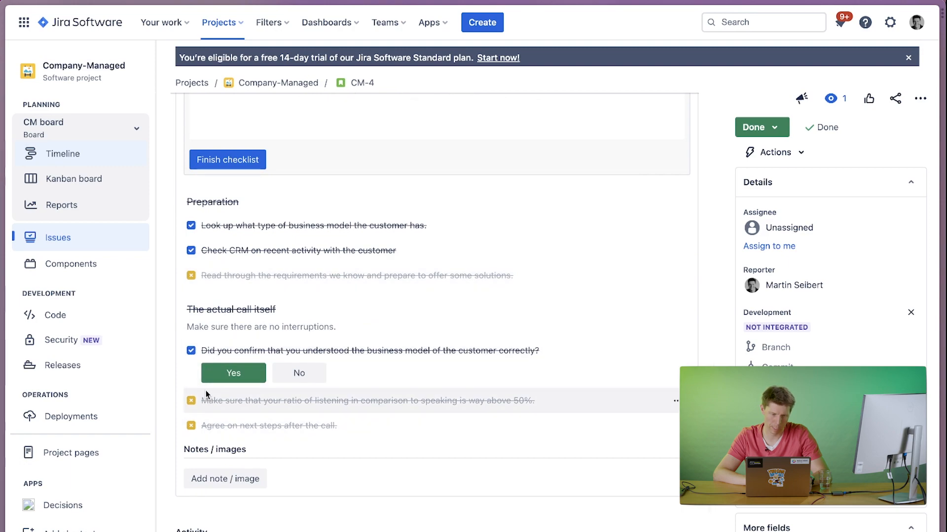
scroll(206, 392, up, 3)
scroll(206, 391, up, 2)
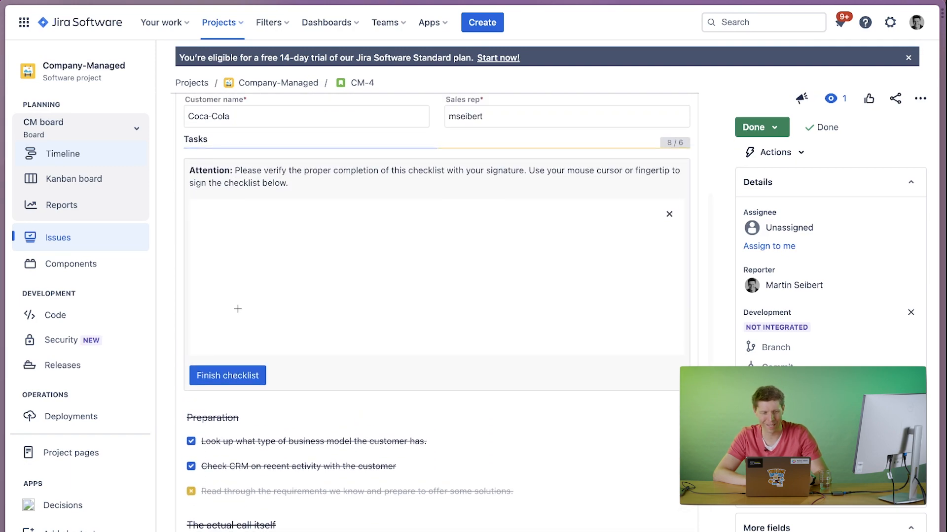
mouse_move(228, 321)
mouse_down()
mouse_move(296, 256)
mouse_move(420, 321)
mouse_move(469, 281)
mouse_up()
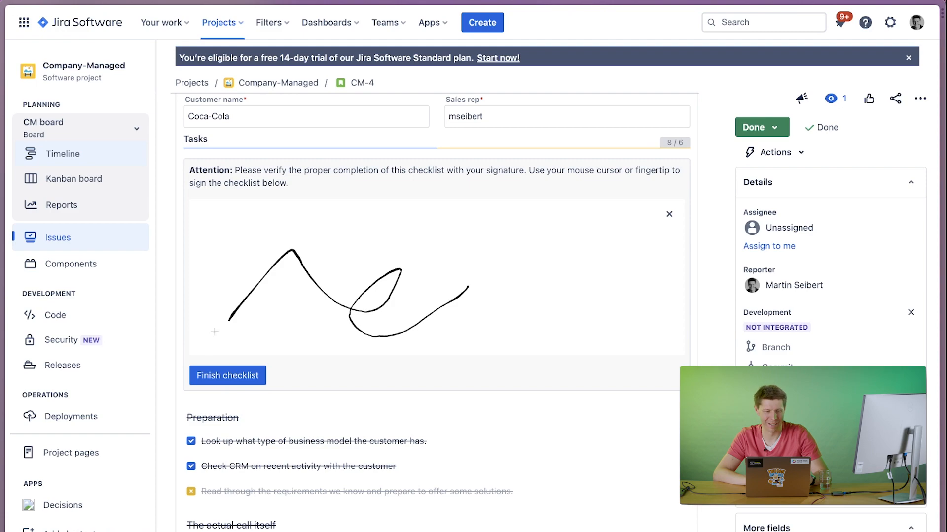
click(215, 378)
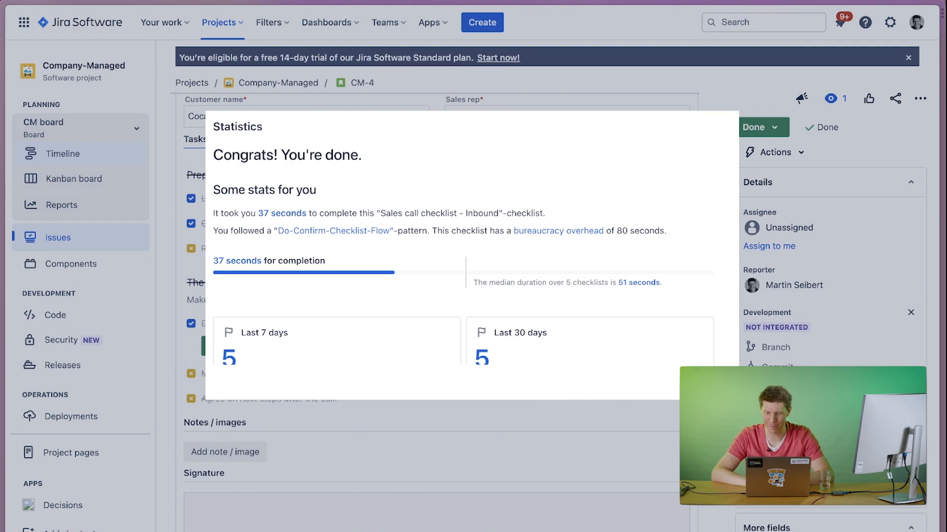
click(713, 383)
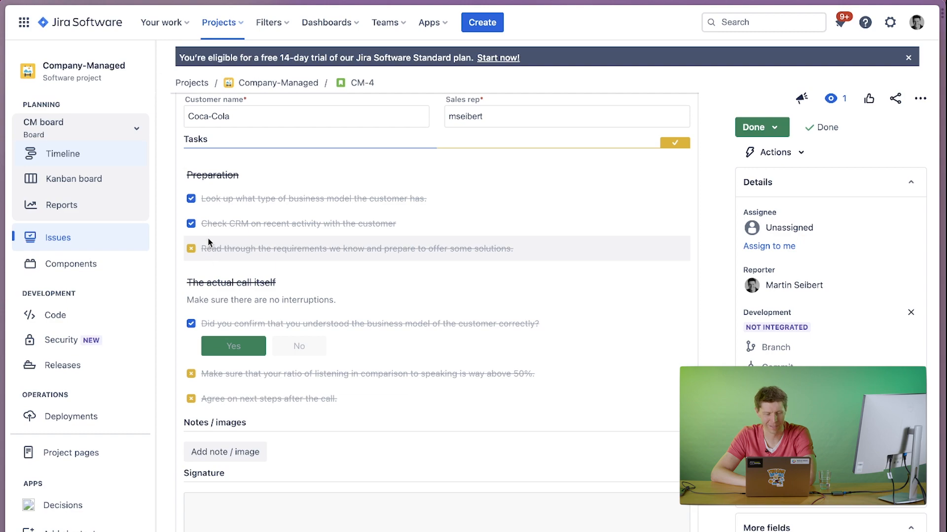
scroll(238, 212, up, 5)
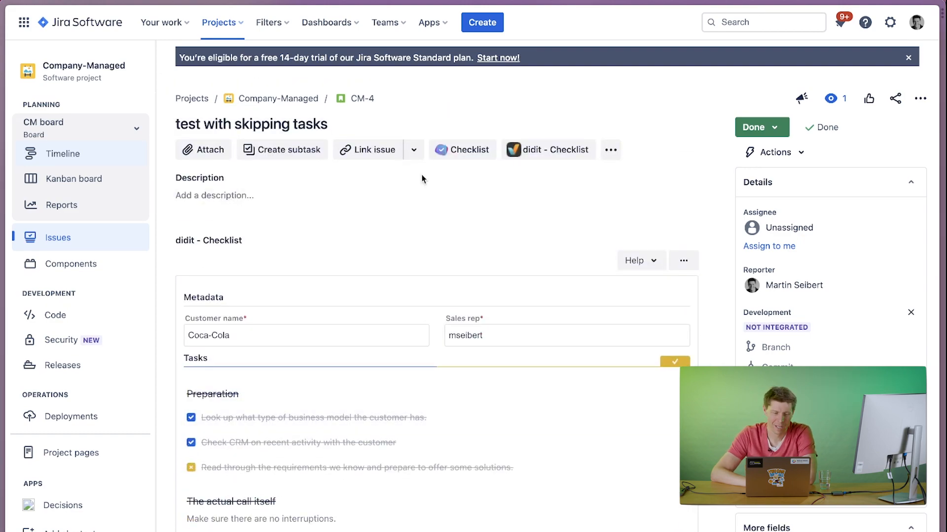
Open the Done transition of the Company-Managed project's Software Simplified Workflow from the workflow editor in the project settings.
scroll(98, 452, down, 2)
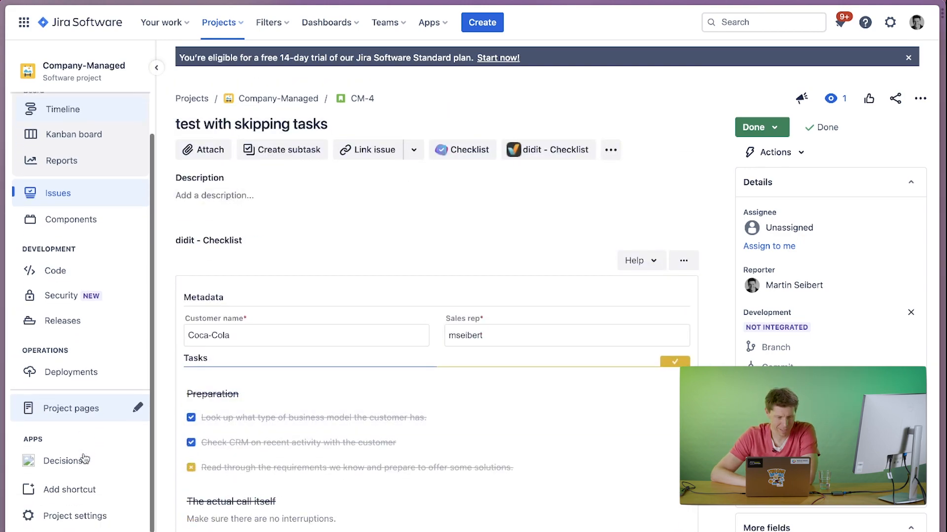
click(64, 520)
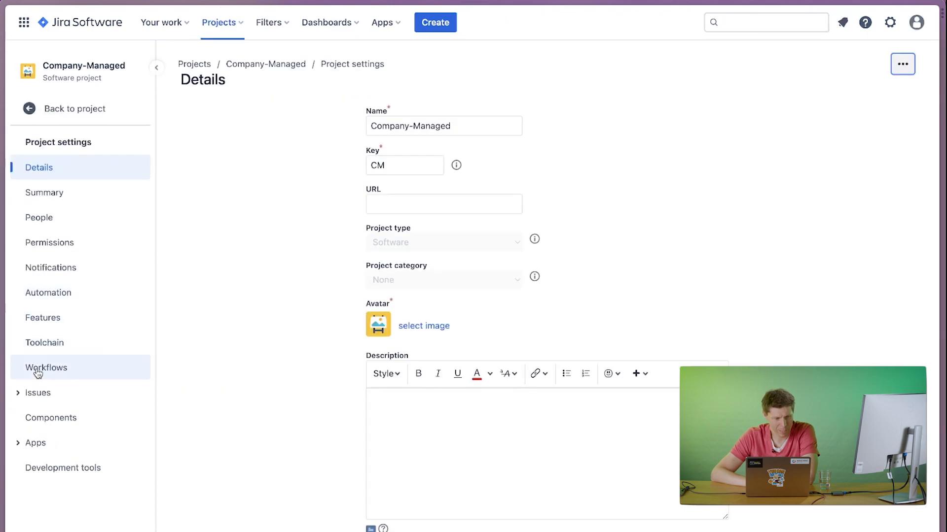
click(40, 368)
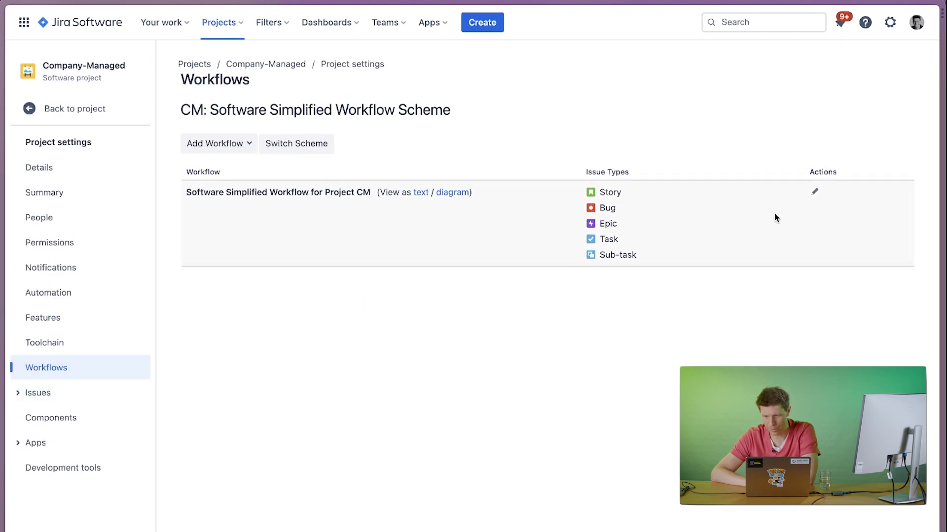
click(814, 193)
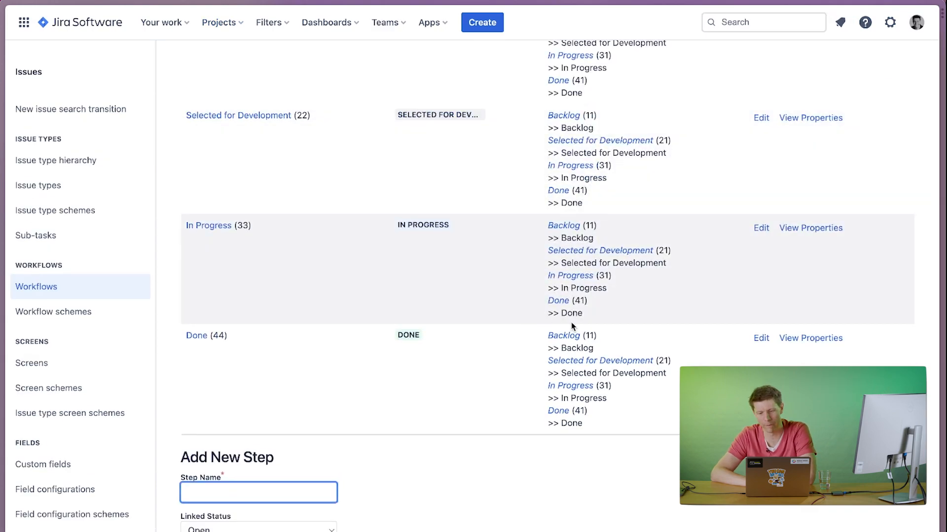
click(562, 303)
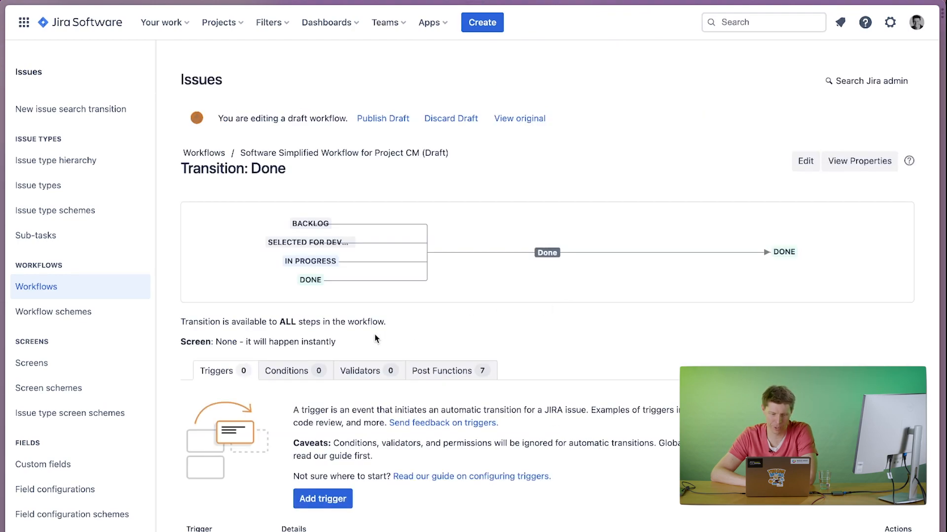
Add the validator "The connected checklist is completed - didit - Checklists for Jira" to the Done transition.
click(372, 378)
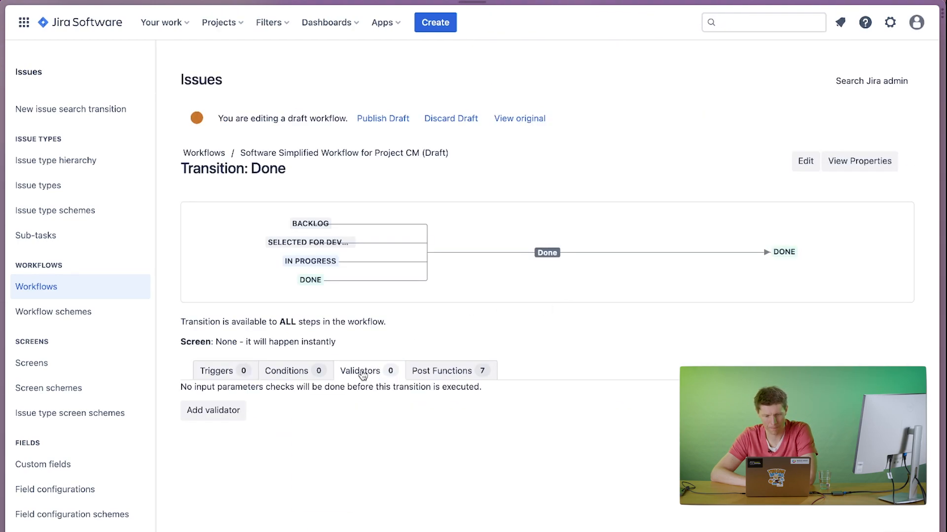
click(232, 409)
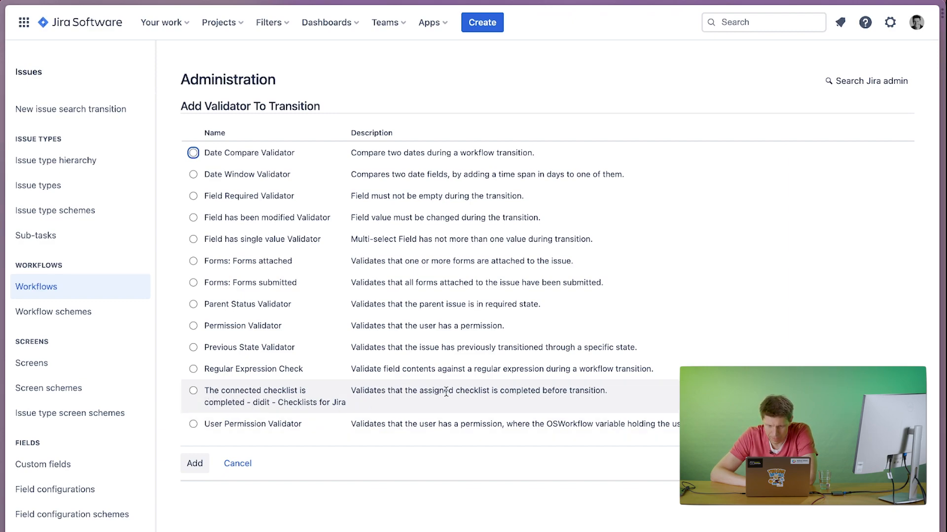
click(192, 392)
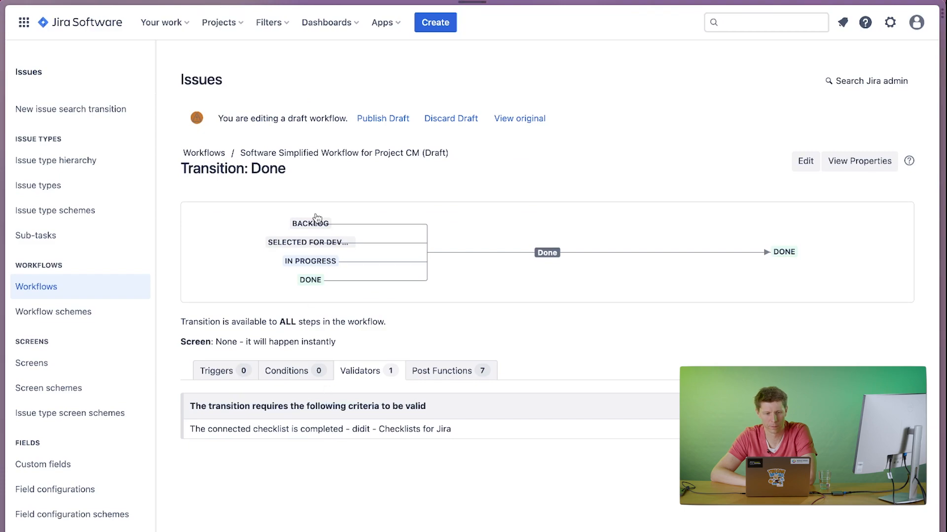
Publish the draft workflow without saving a backup copy.
click(379, 119)
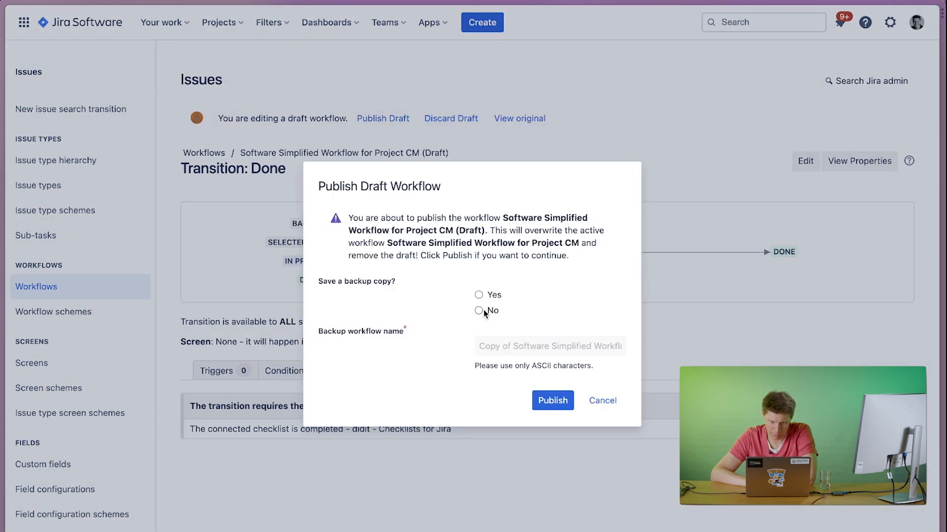
click(479, 311)
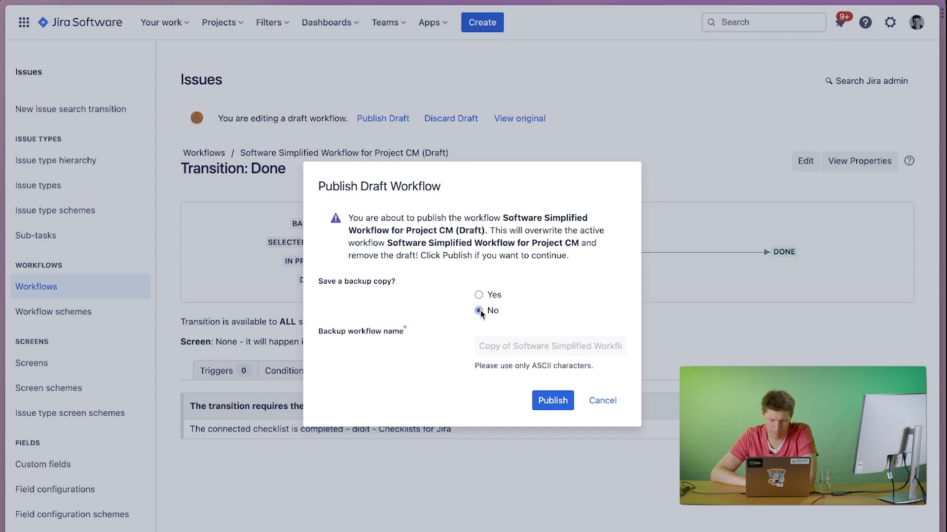
click(560, 402)
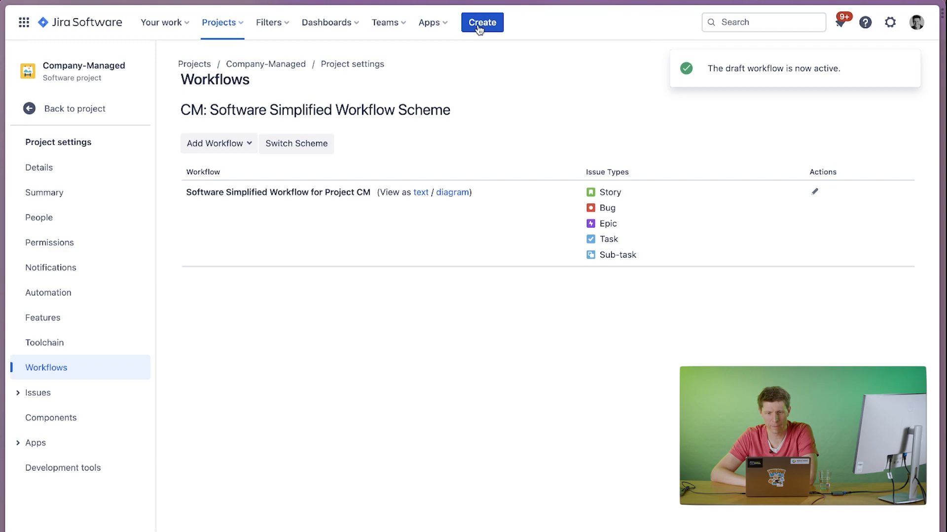
Create a story in the Company-Managed project with the summary "New issue with validator activated" and open it.
click(481, 24)
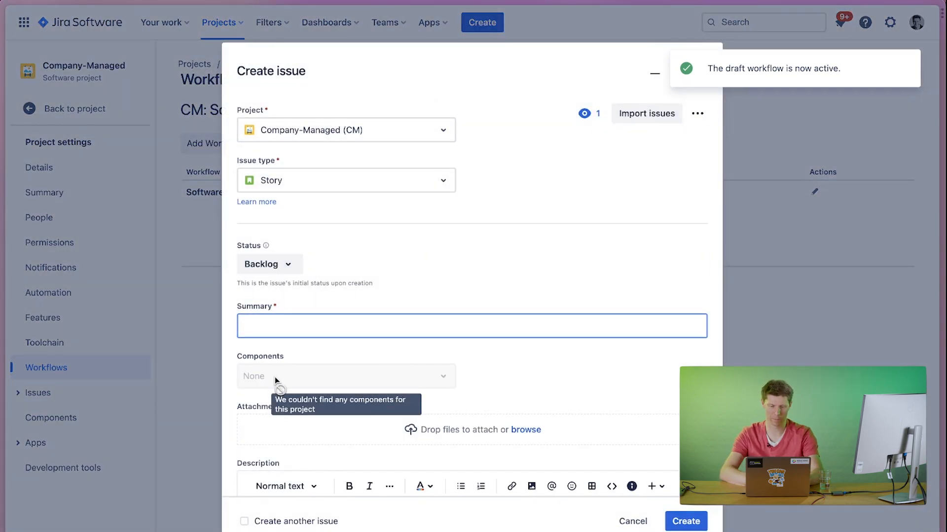
text(New issue w)
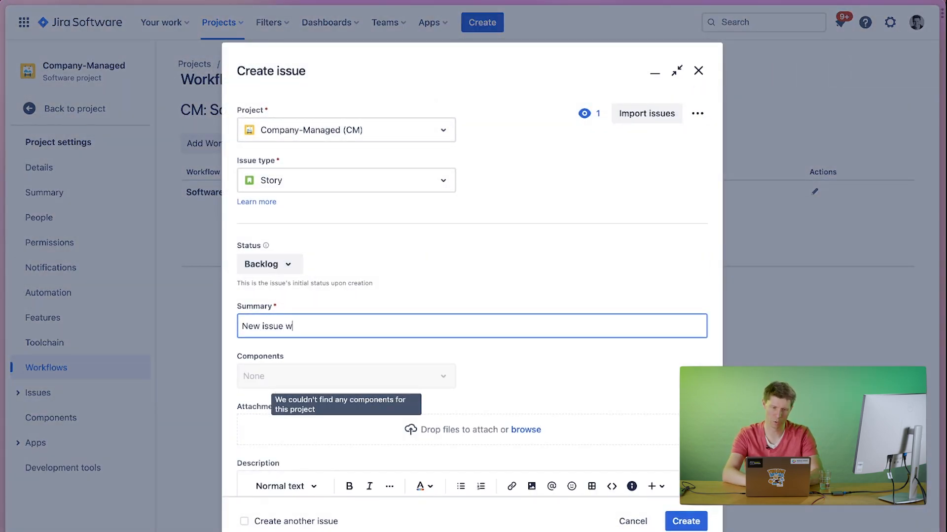
text(ith vald)
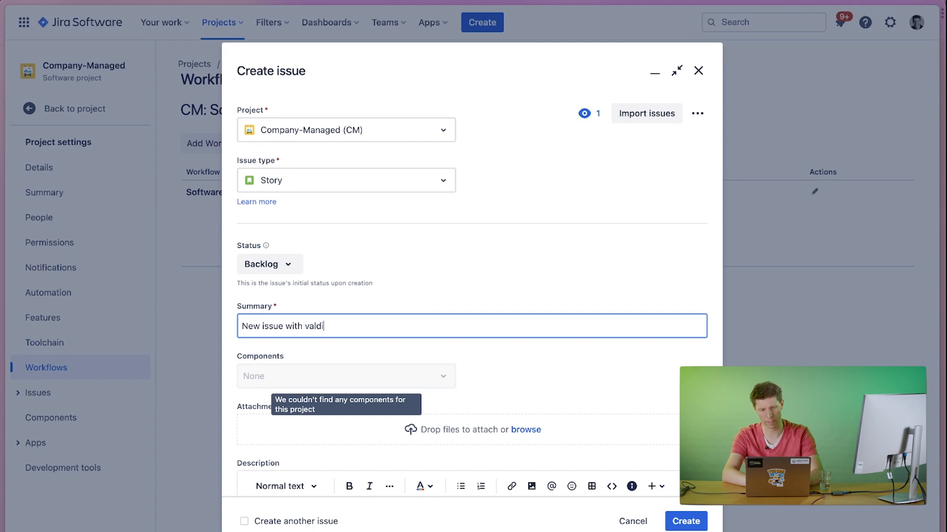
key(BackSpace)
text(idator activated)
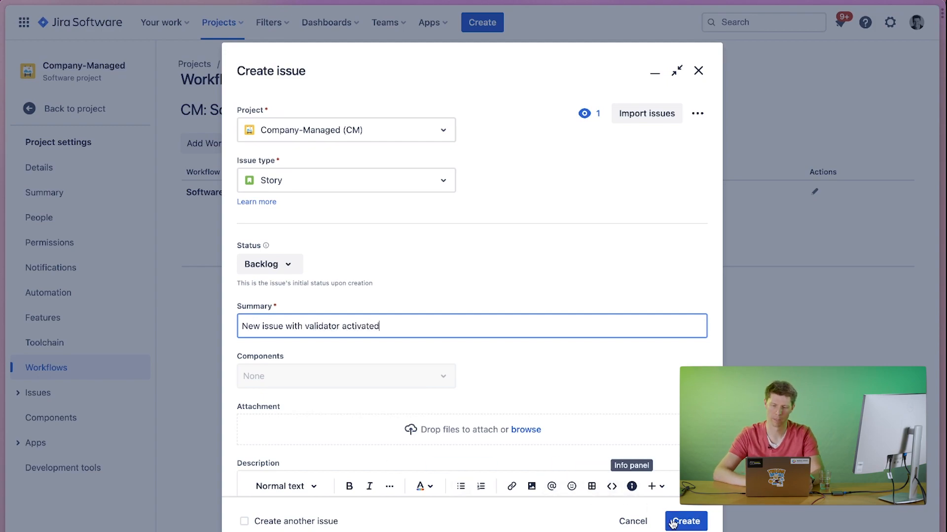
click(688, 526)
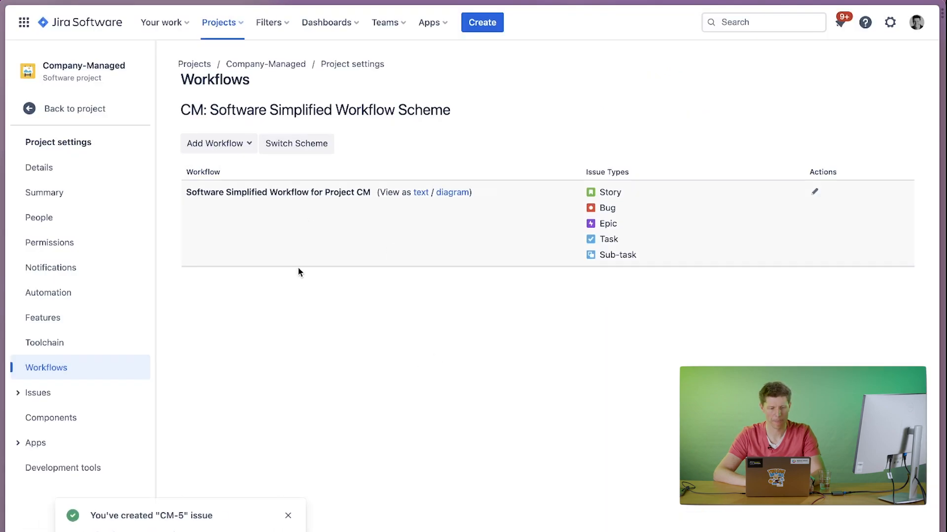
click(111, 531)
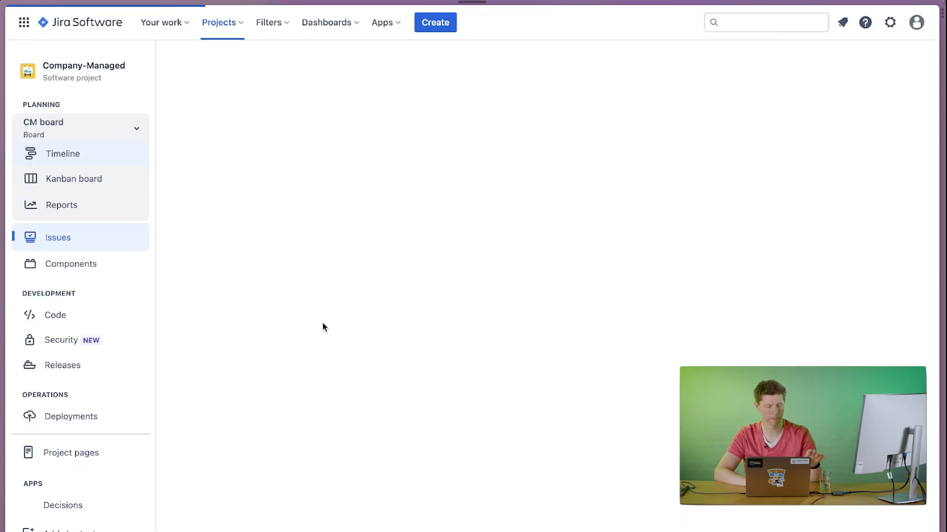
Assign the new issue to yourself and add a didit checklist based on the "Sales call checklist - Inbound" template.
click(782, 220)
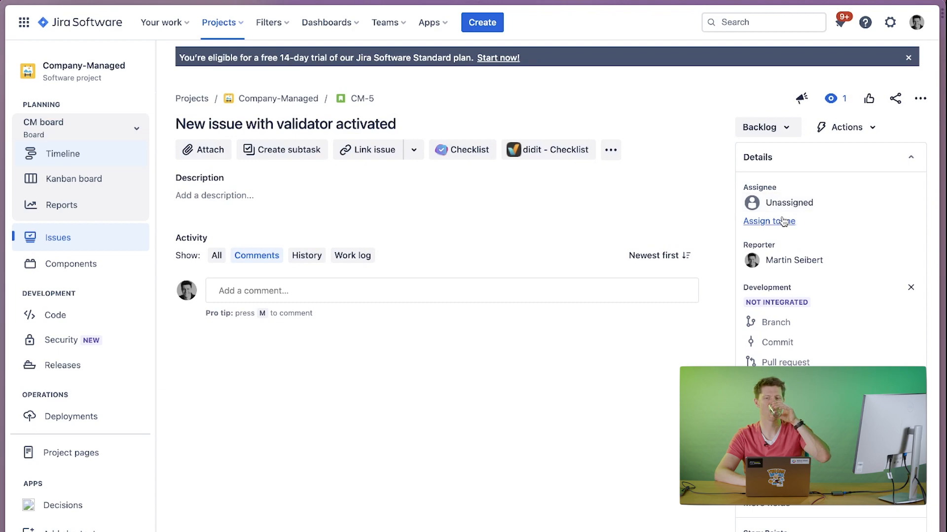
click(541, 153)
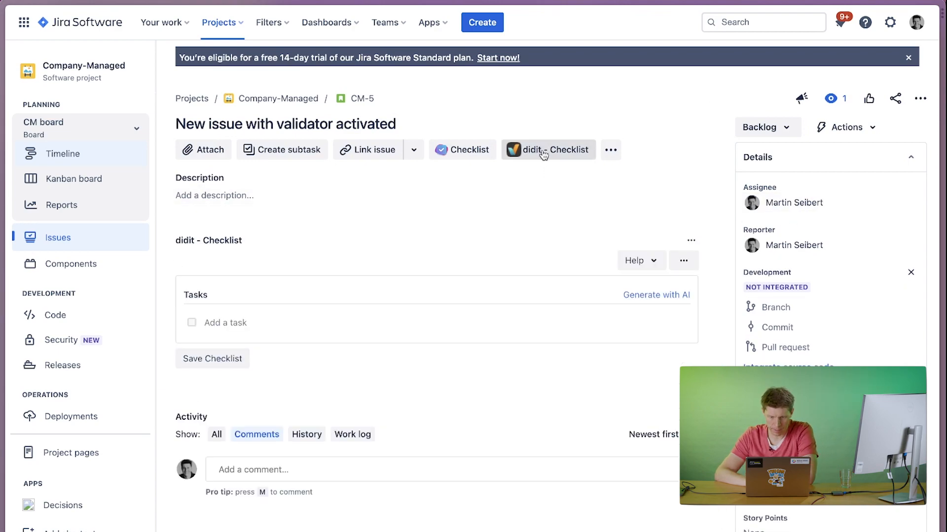
click(684, 260)
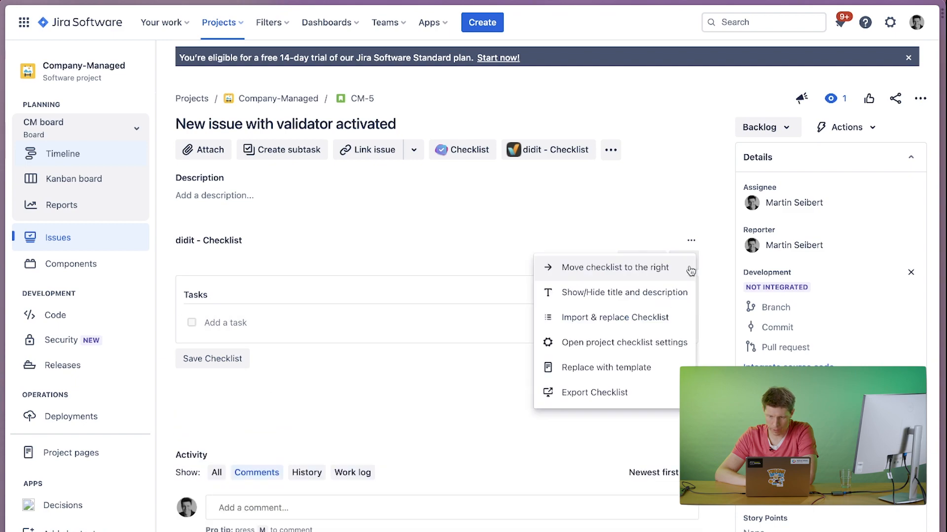
click(601, 377)
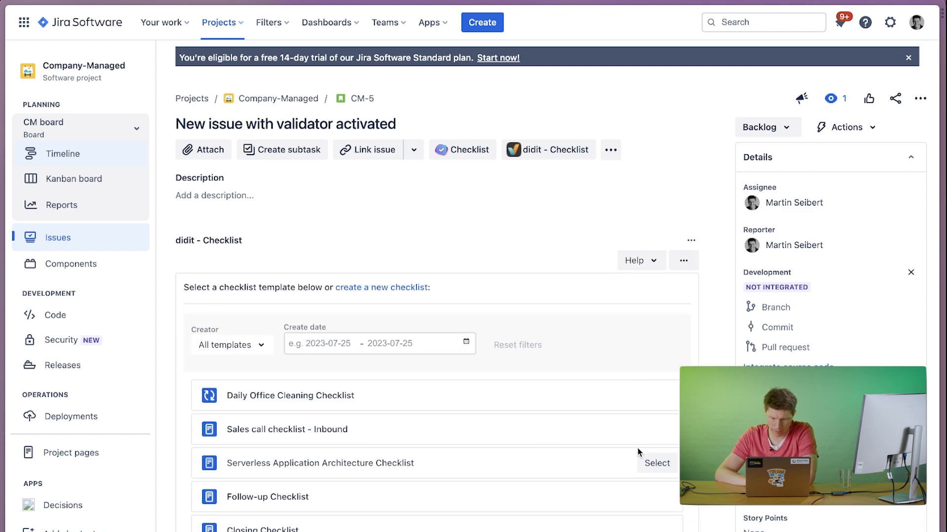
click(653, 436)
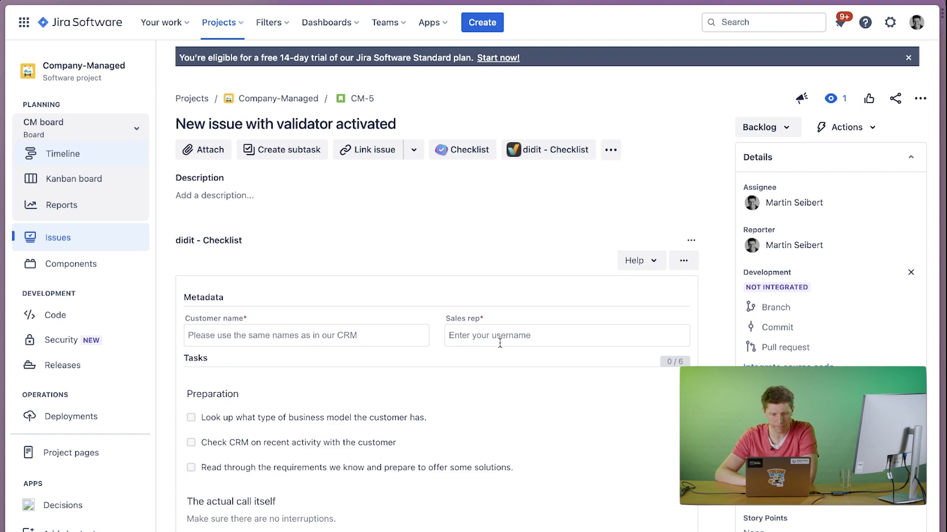
Set the checklist's customer name to Coca-Cola and its sales rep to the suggested username.
click(394, 341)
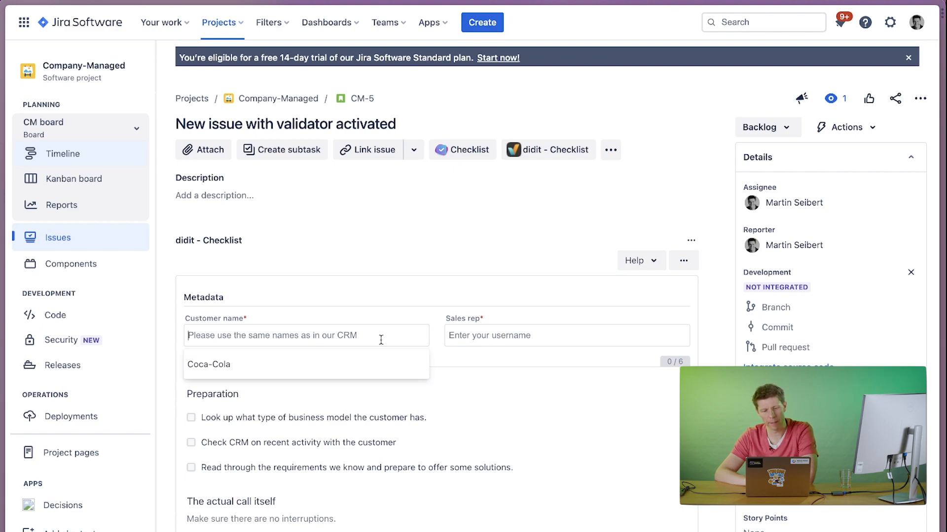
click(296, 374)
click(475, 342)
click(463, 364)
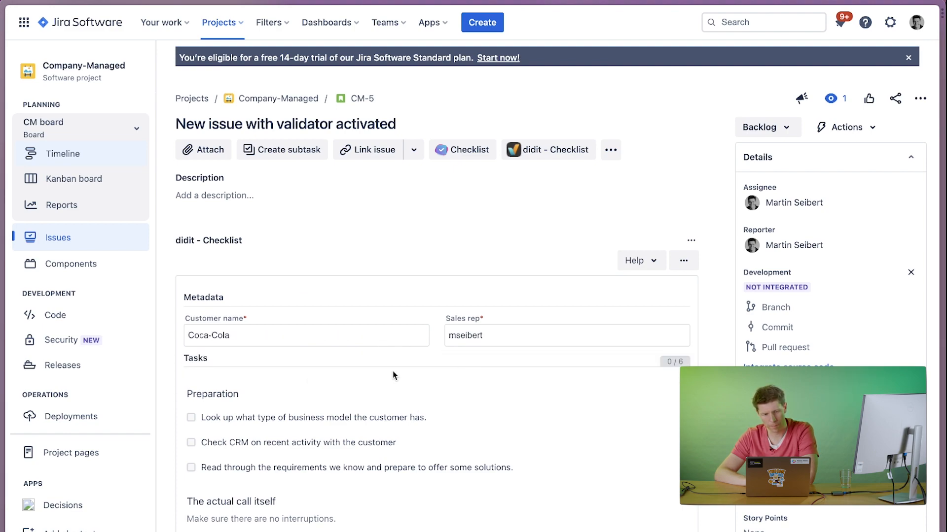
Check off the business model lookup and CRM activity tasks, and answer Yes to confirming the customer's business model.
click(191, 417)
click(257, 425)
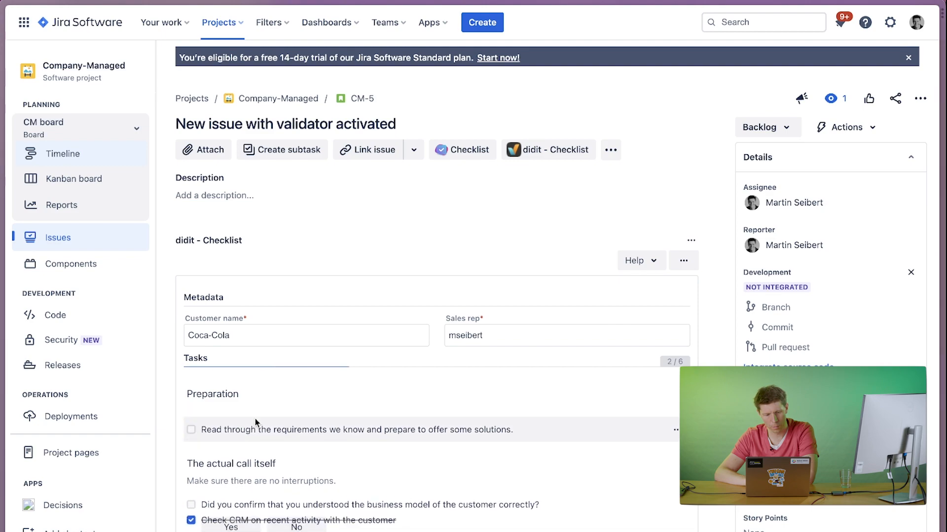
click(240, 501)
click(238, 513)
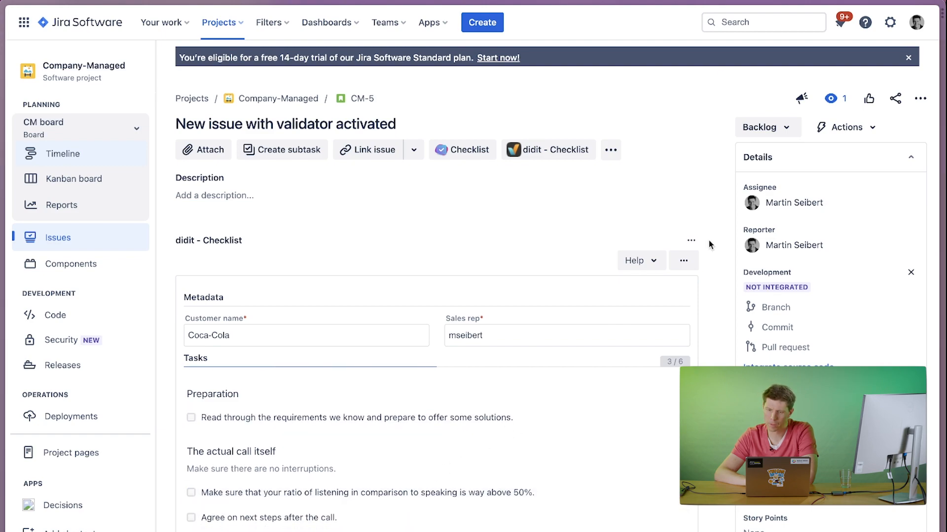
Try to change the issue's status from Backlog to Done with tasks still open, and dismiss the notification.
click(763, 127)
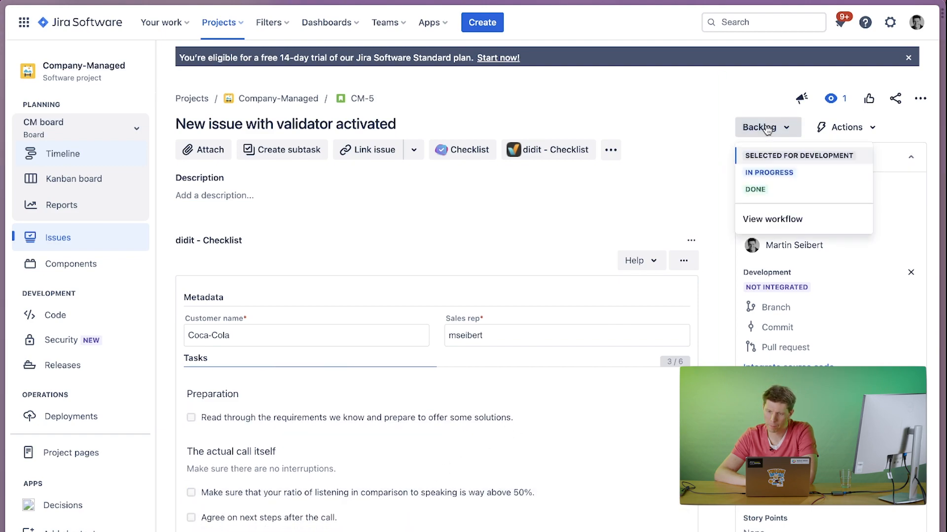
click(755, 190)
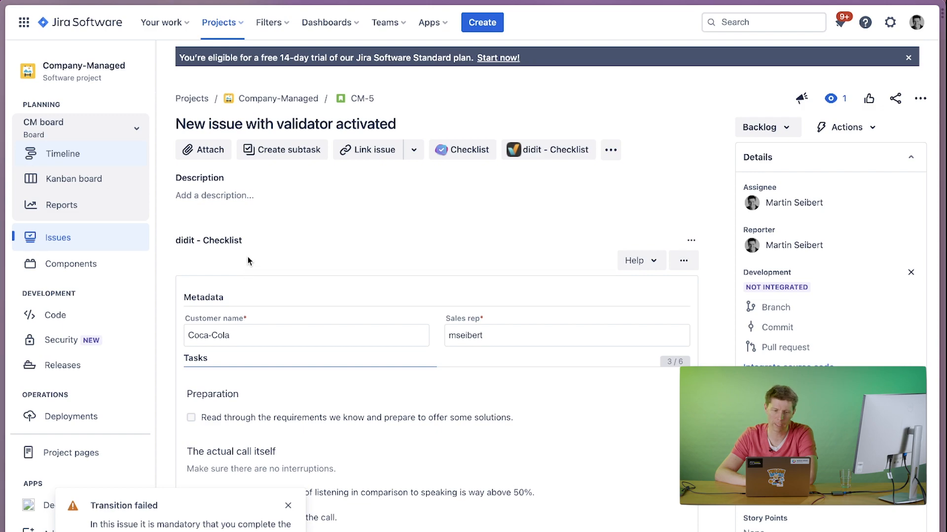
click(288, 505)
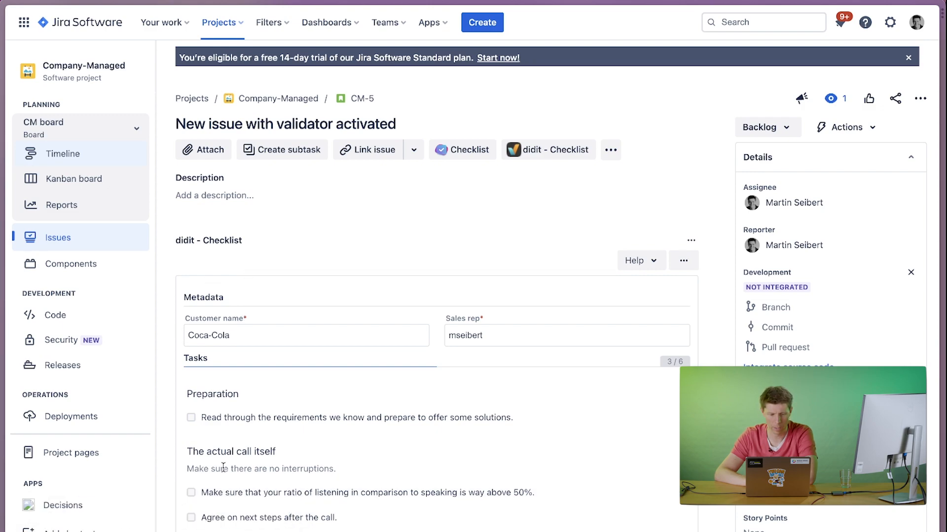
Check off the three remaining checklist tasks, sign the checklist with a freehand signature, finish it, and close the statistics.
scroll(185, 355, down, 3)
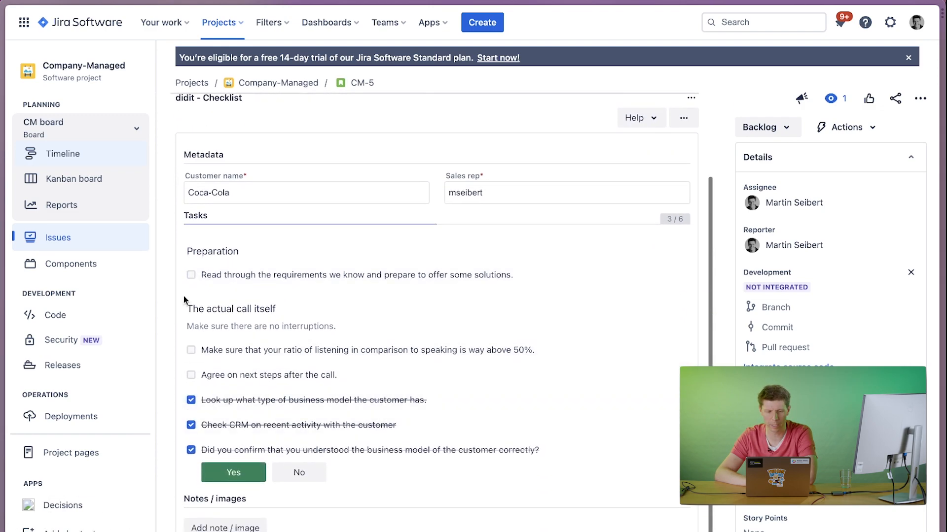
click(188, 277)
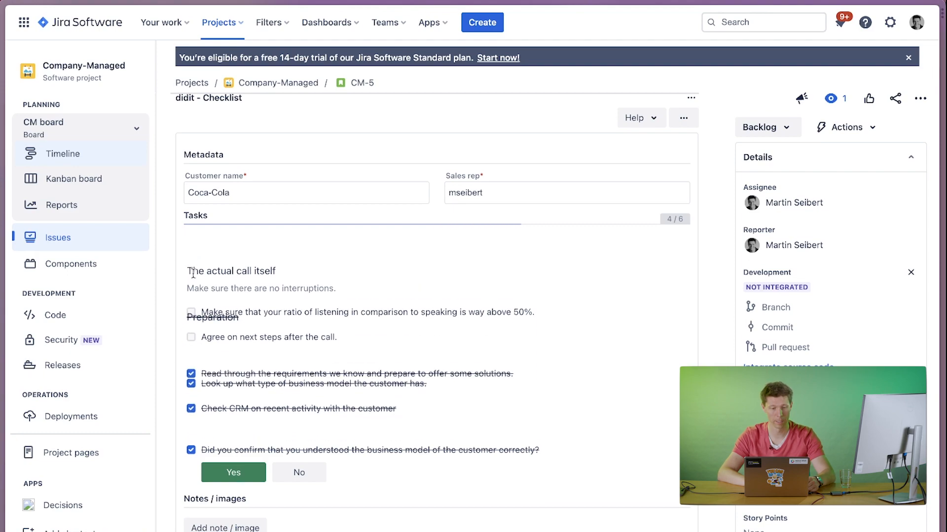
click(192, 291)
click(193, 287)
mouse_move(240, 380)
mouse_down()
mouse_move(247, 365)
mouse_move(479, 331)
mouse_move(458, 321)
mouse_up()
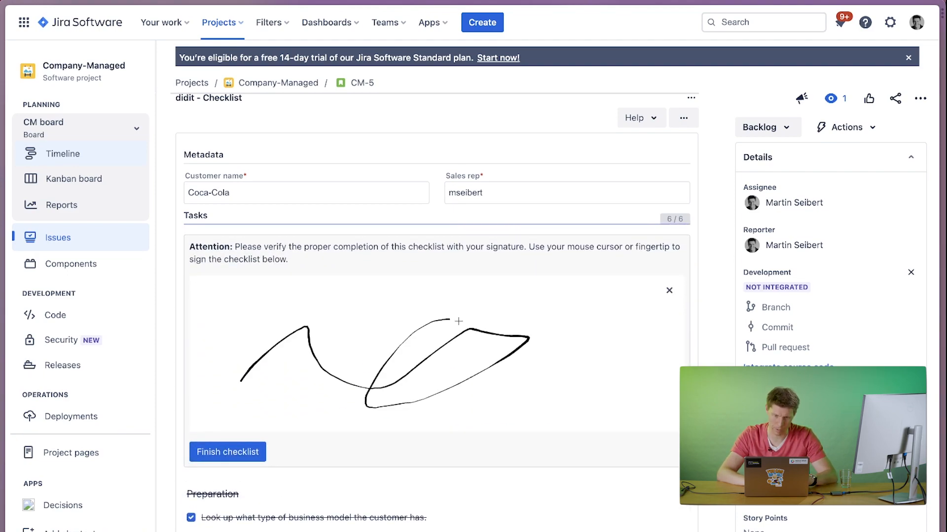
click(227, 451)
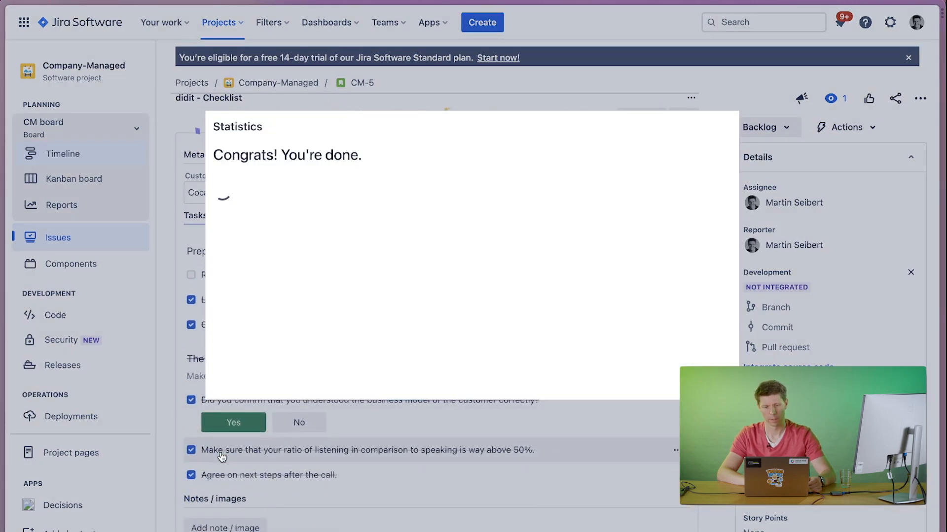
click(720, 383)
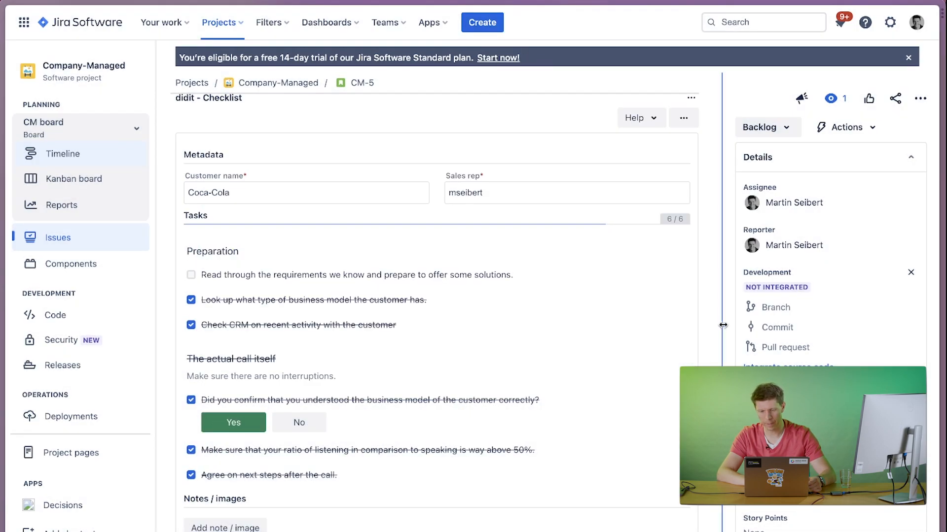
Change the issue's status from Backlog to Done and try toggling the requirements-reading task in the finished checklist.
click(773, 128)
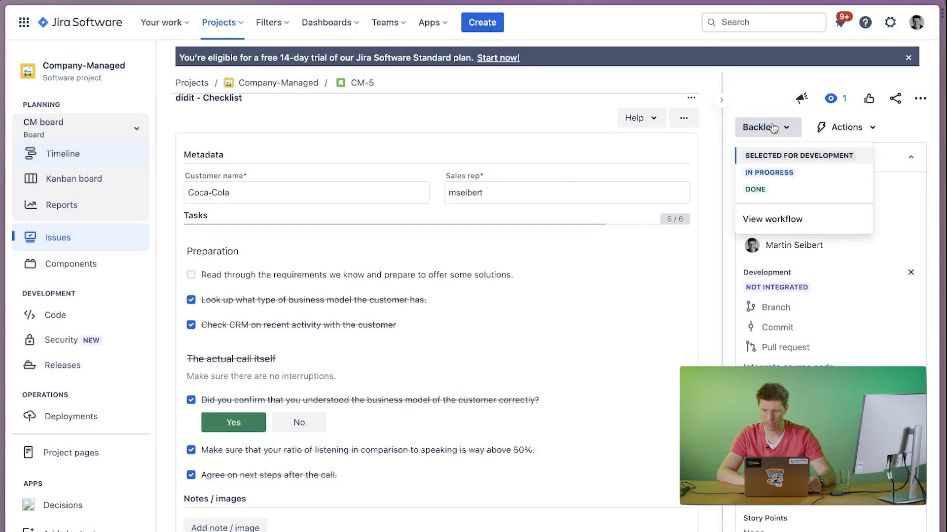
click(755, 190)
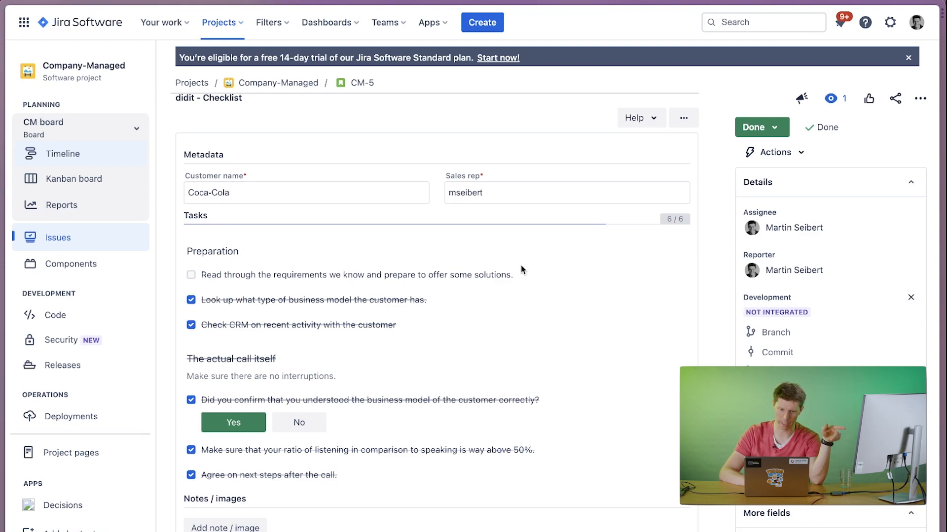
click(299, 284)
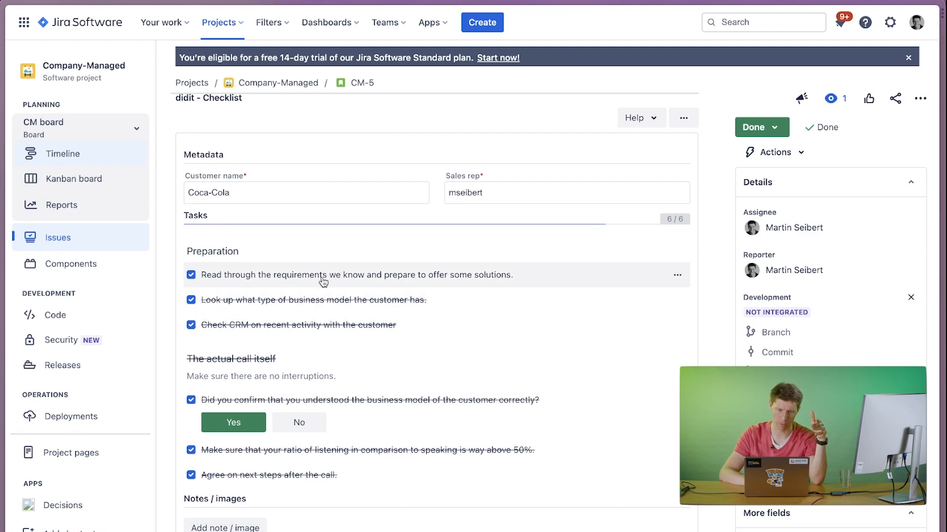
scroll(235, 248, up, 3)
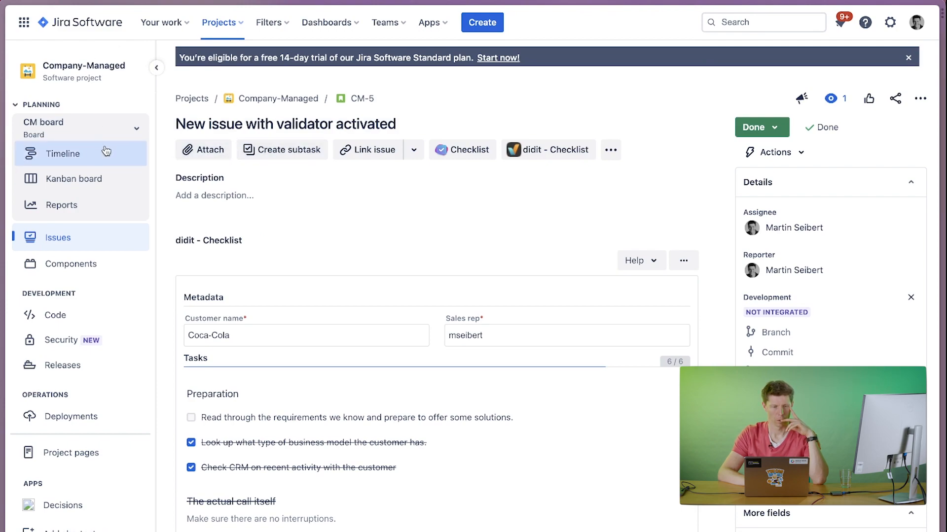
Switch to Confluence and create a new page titled "Test page with ad hoc checklist".
click(23, 22)
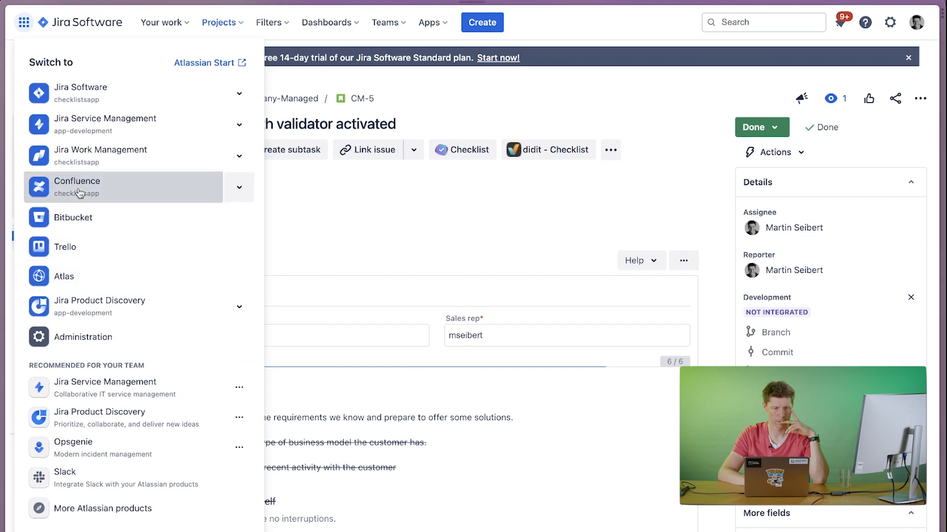
click(77, 187)
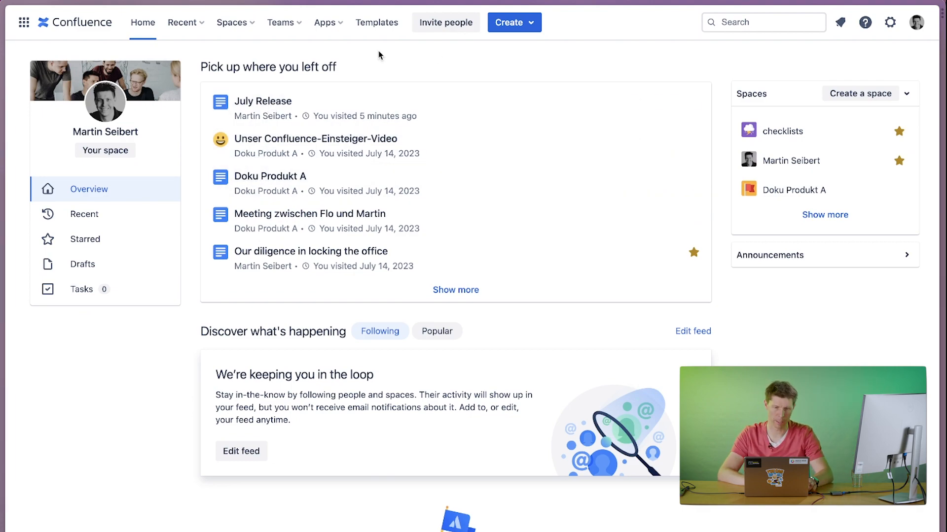
click(499, 24)
click(517, 59)
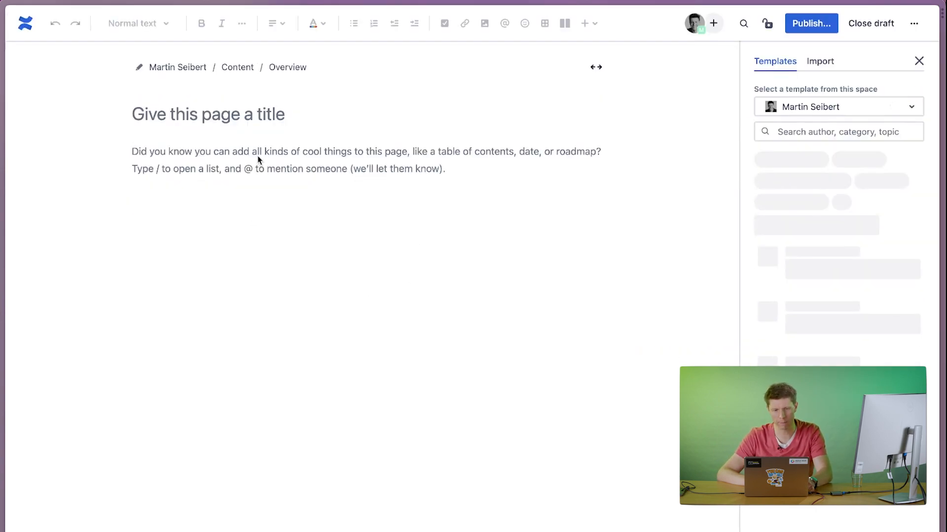
text(Test )
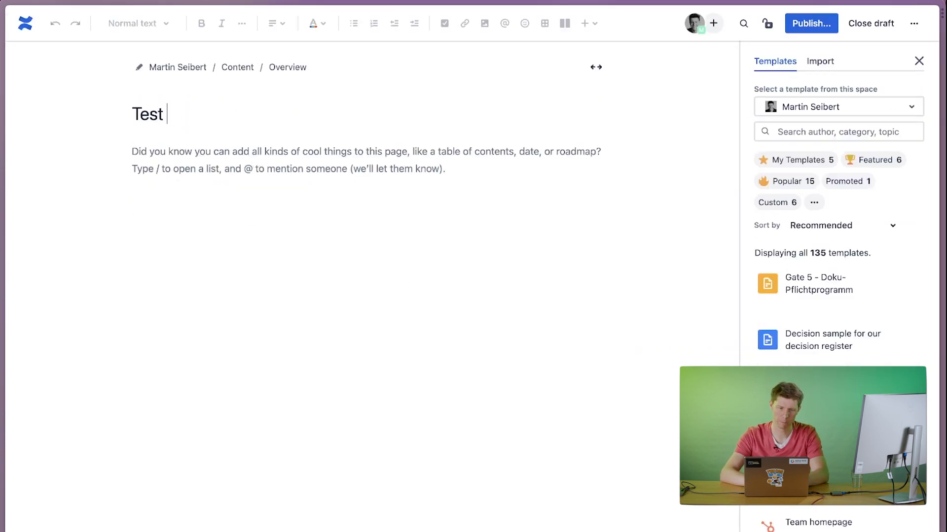
text(page with ad )
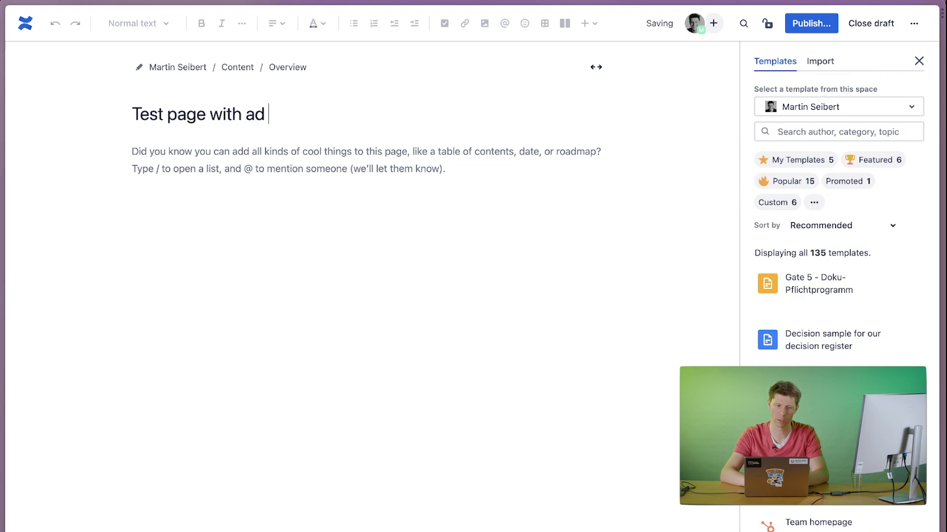
text(hoc checklist)
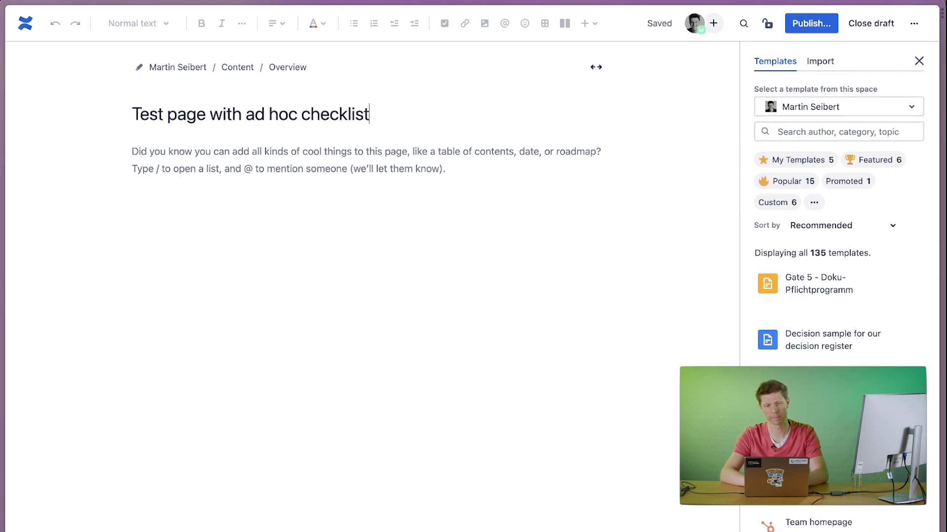
Insert a didit checklist into the page, named "testing", with tasks "Blas", "test 1" and "Test 2", and save it.
click(226, 161)
text(/che)
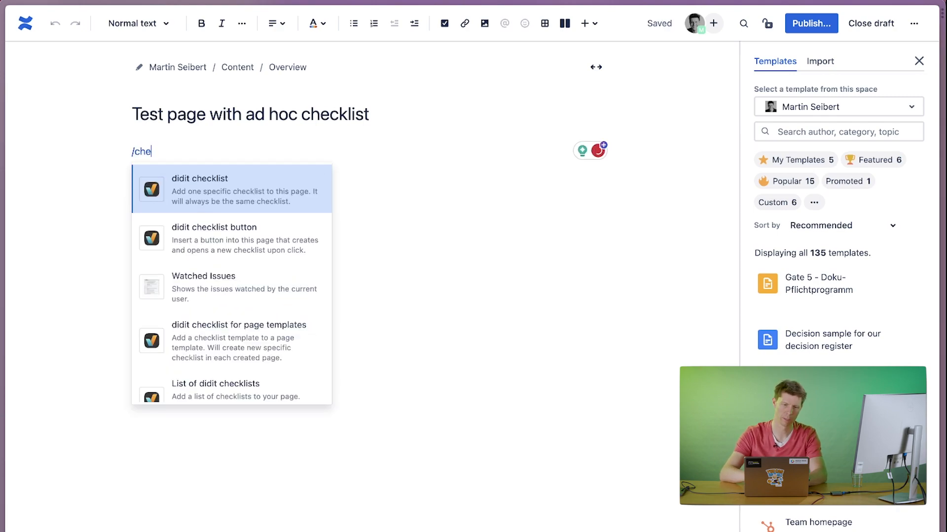
key(Return)
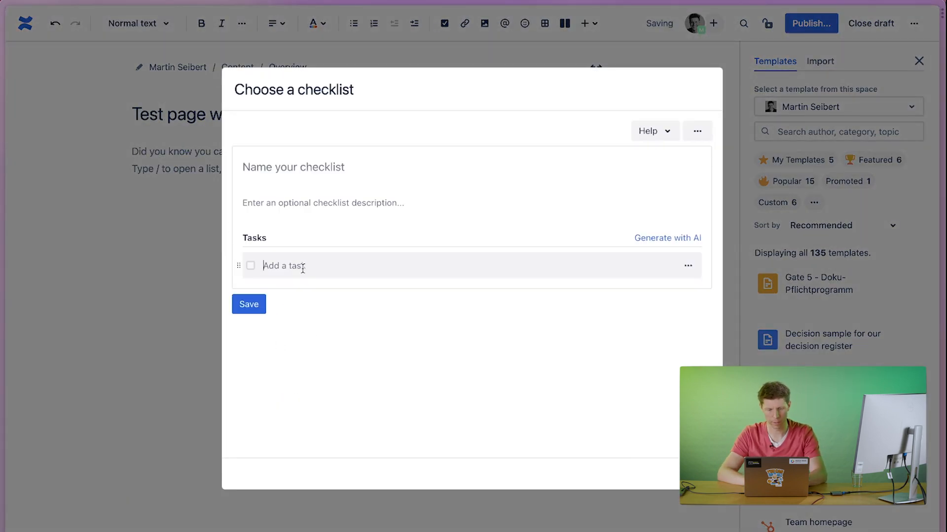
text(Bla)
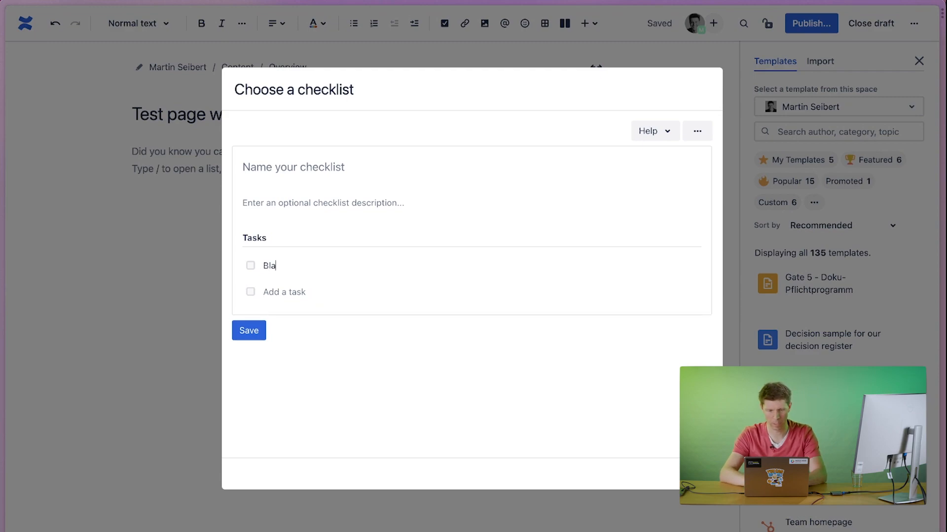
text(test 1)
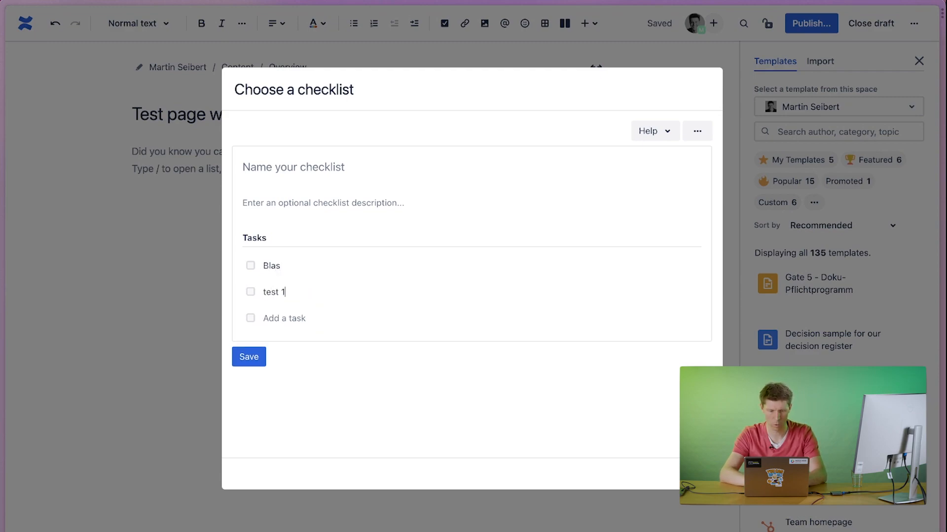
text(Test 2)
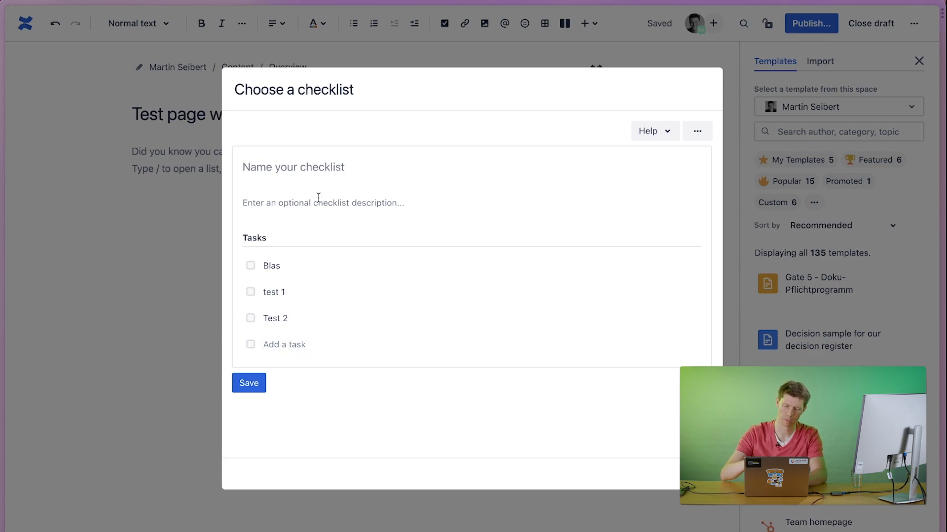
text(testing)
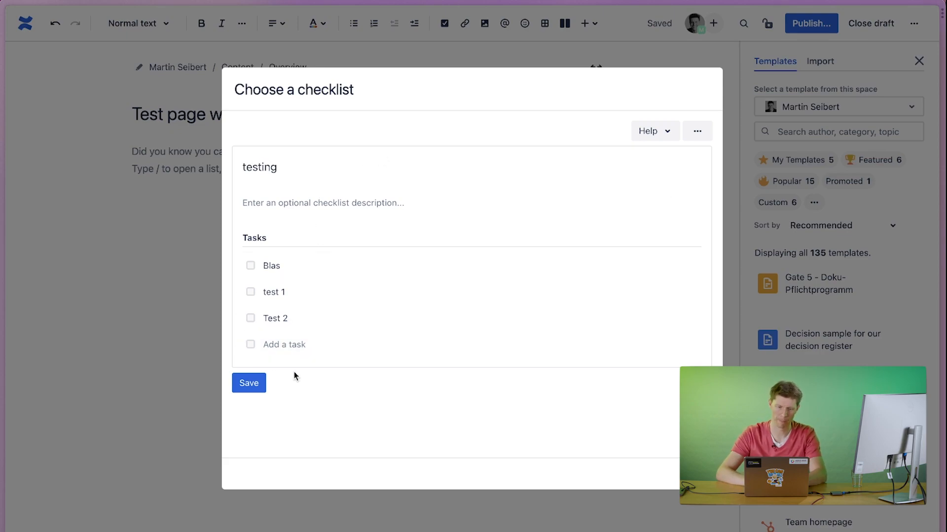
click(249, 383)
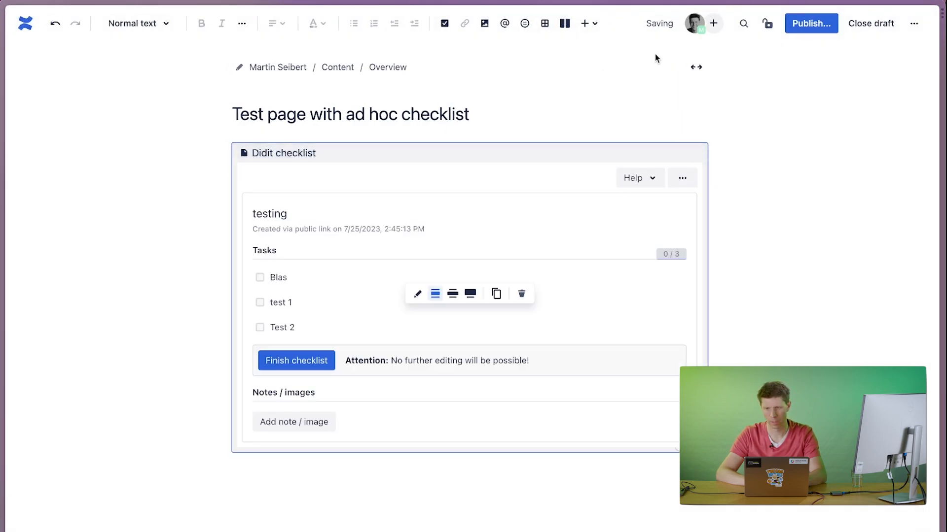
Publish the page with its default location and access, and check off all three tasks in its checklist.
click(801, 27)
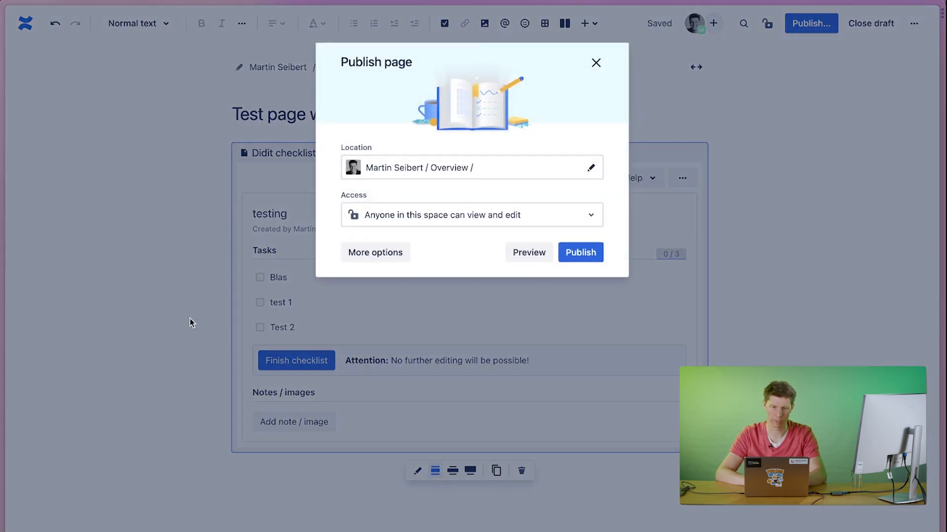
click(584, 253)
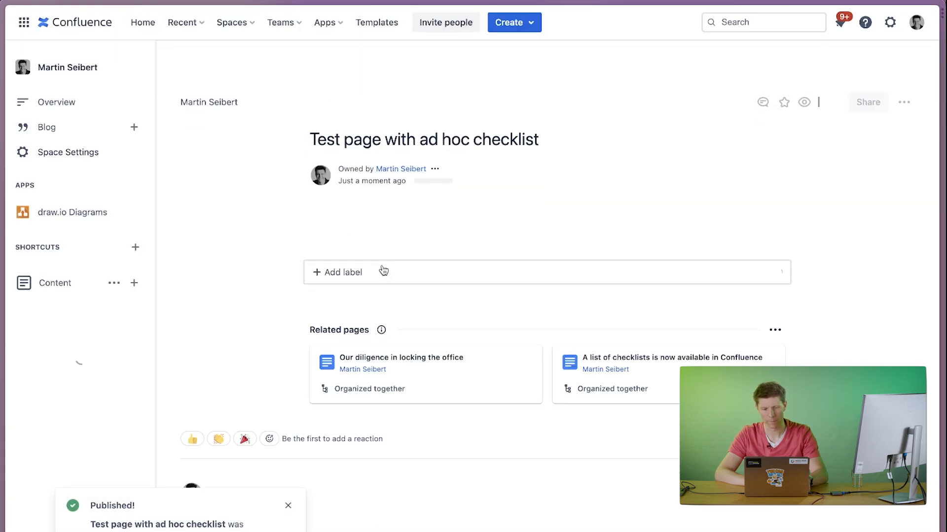
scroll(344, 304, down, 1)
click(343, 305)
click(343, 284)
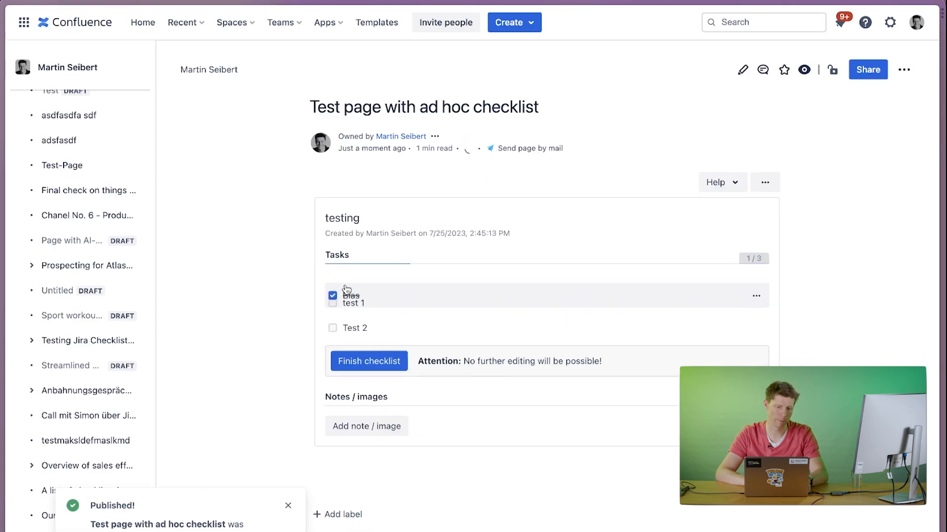
click(341, 284)
click(341, 284)
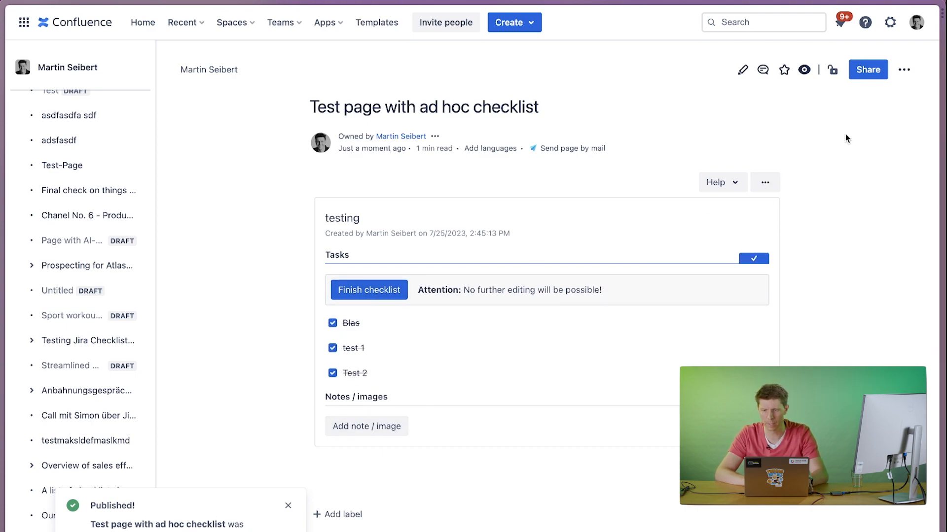
Reopen the page for editing and add native action items "Task 1", "Task 2" and "Task 3" above the didit checklist.
click(743, 70)
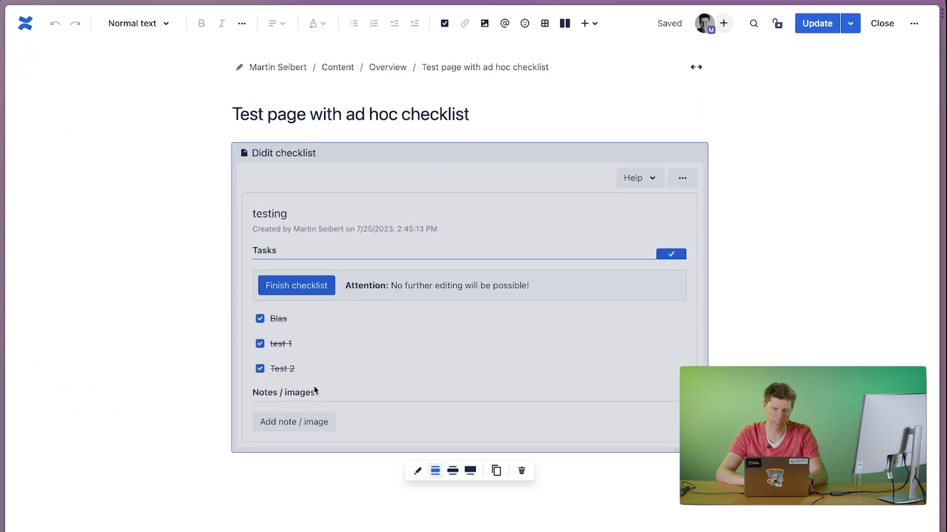
key(Left)
key(Return)
key(Return)
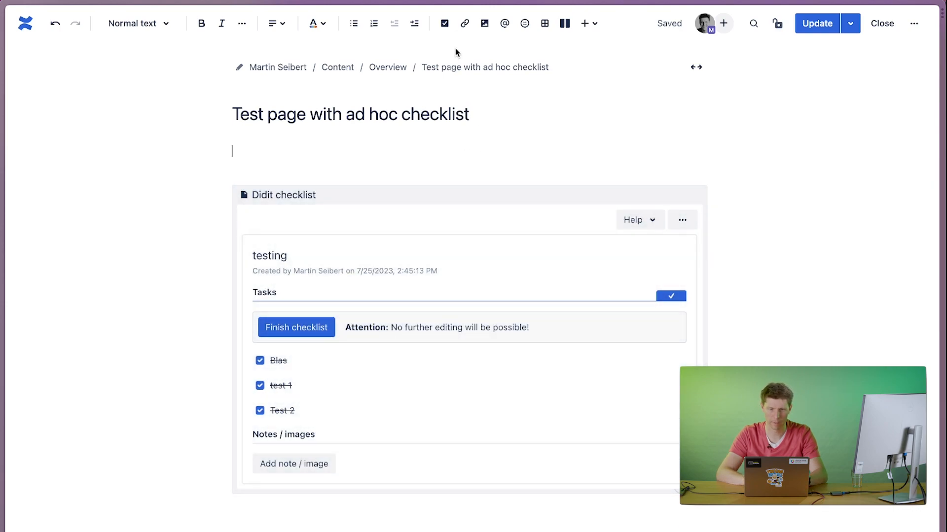
click(445, 28)
text(Tas)
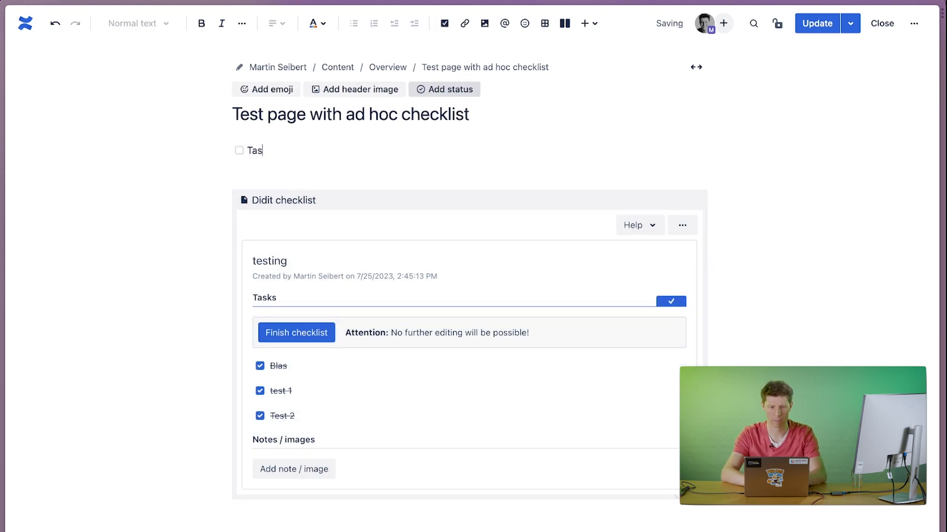
text(k 1)
key(Return)
text(Task )
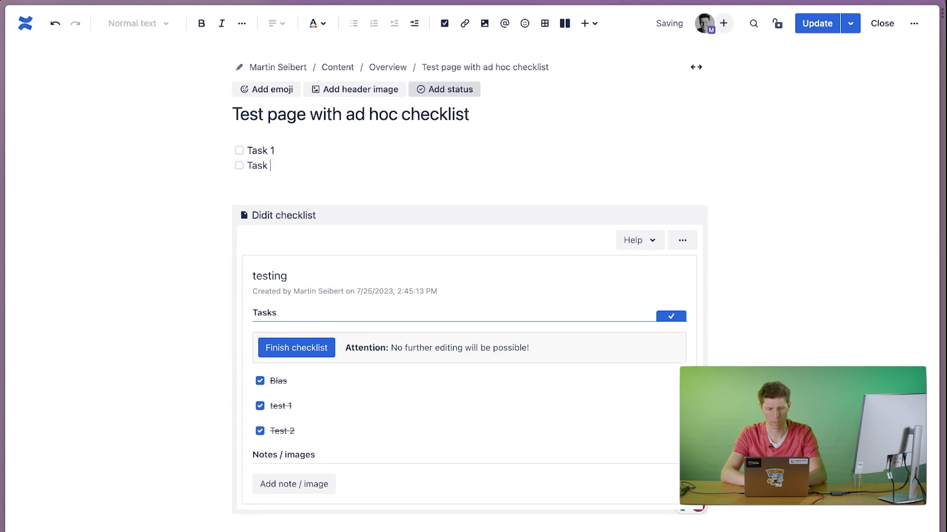
text(2)
key(Return)
text(Task 3)
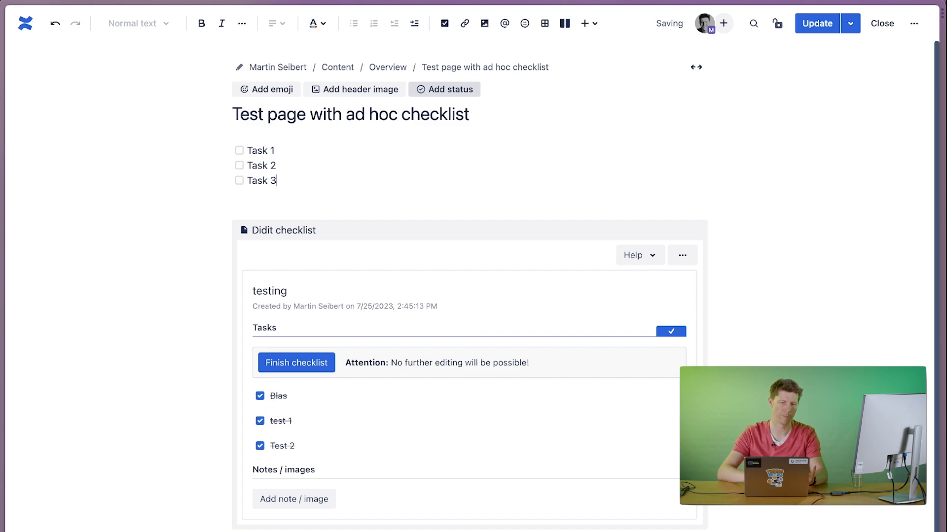
key(Return)
key(Return)
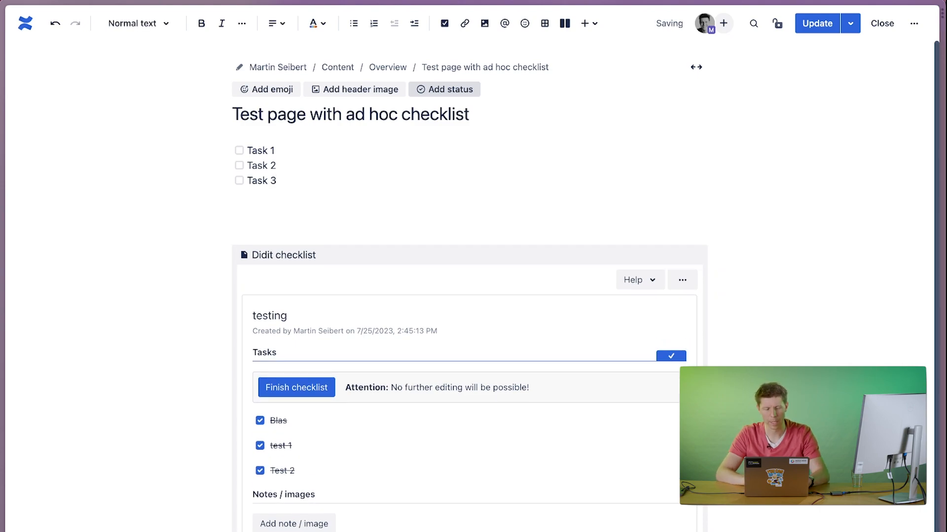
Insert a didit checklist based on the "Sales call checklist - Inbound" template below the action items and update the page.
text(/)
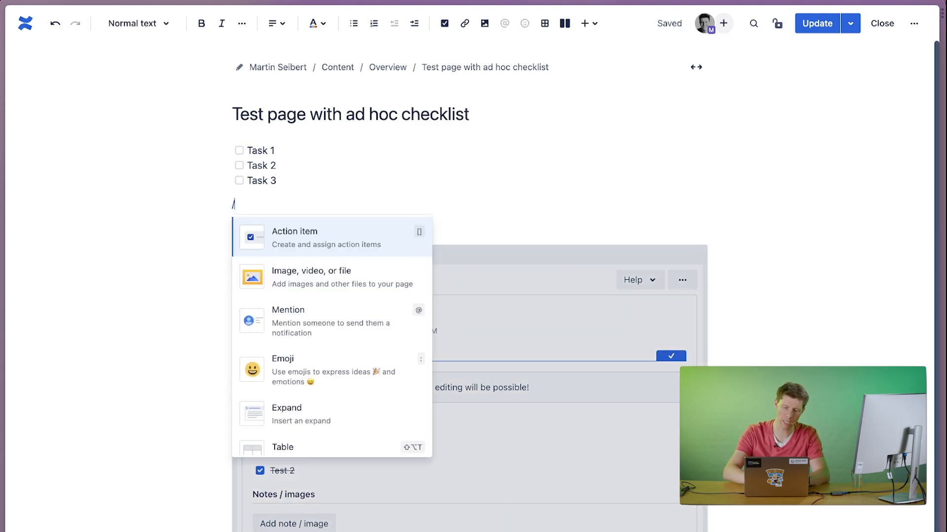
text(check)
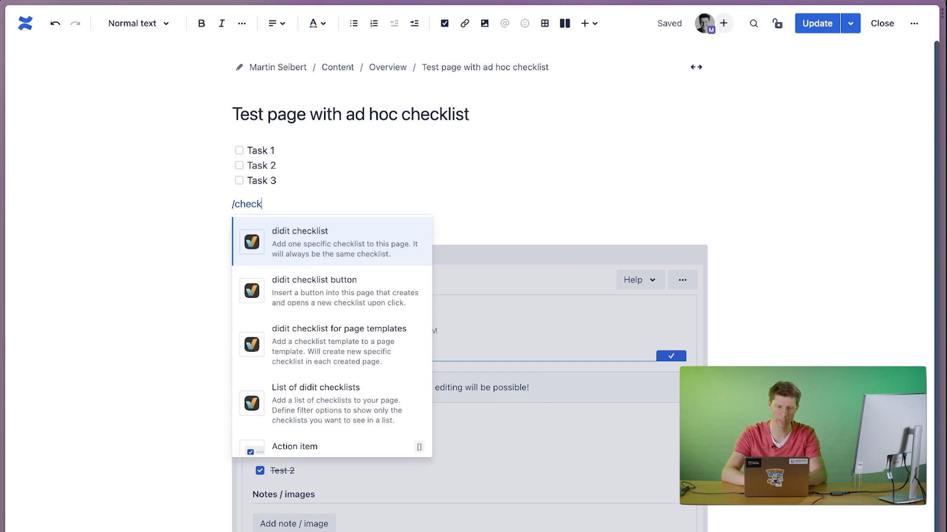
key(Return)
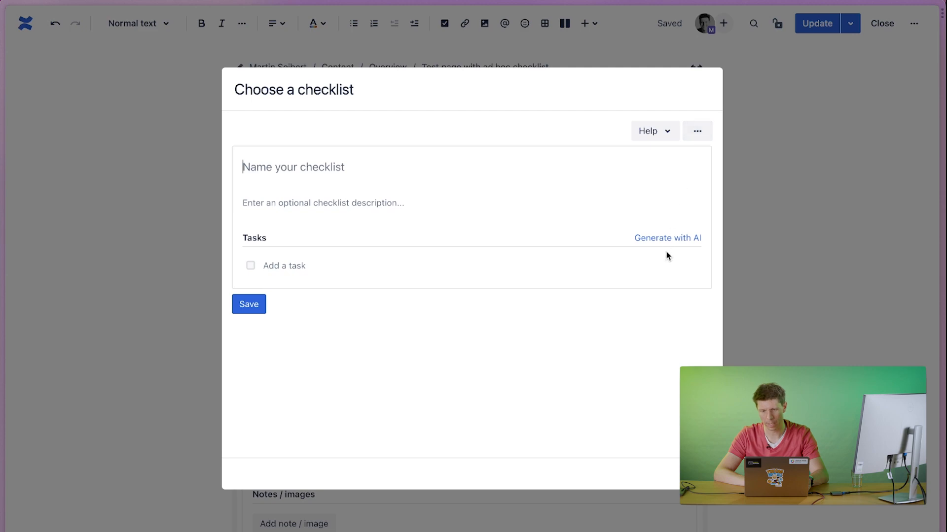
click(693, 142)
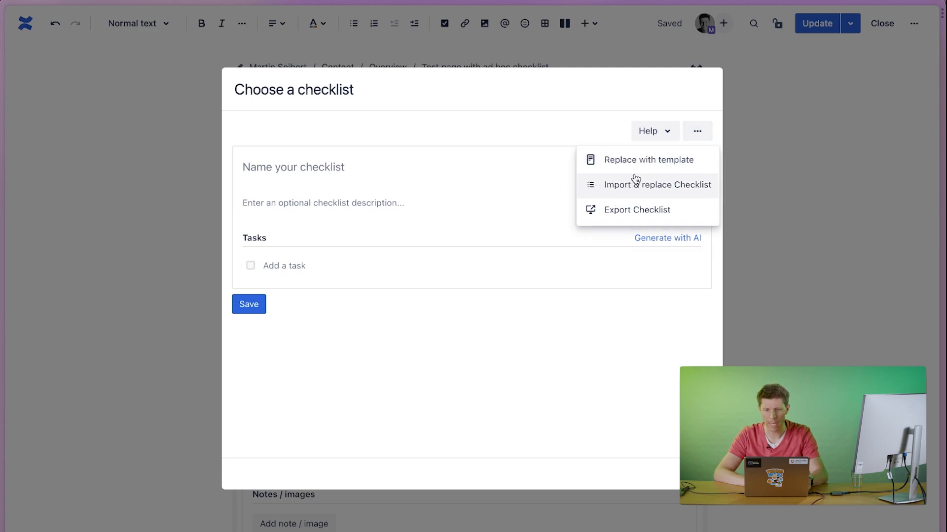
click(621, 161)
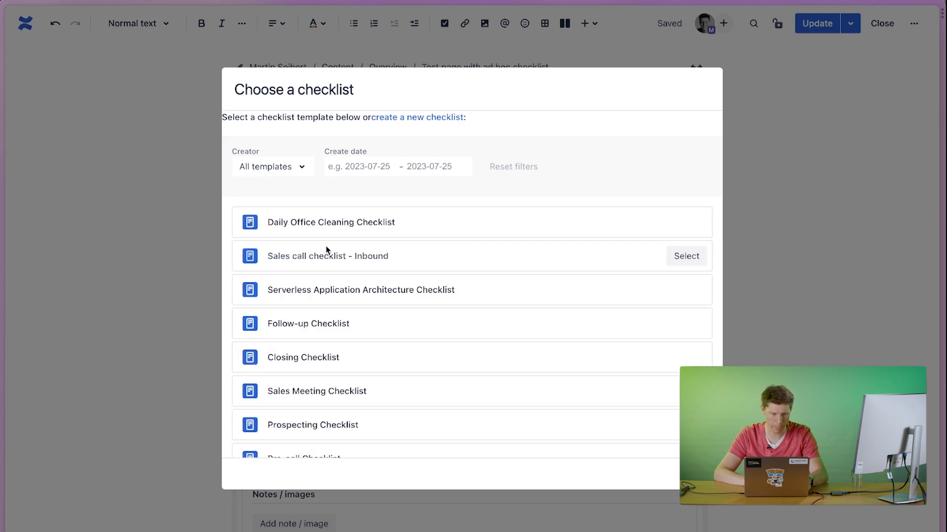
click(382, 256)
click(533, 235)
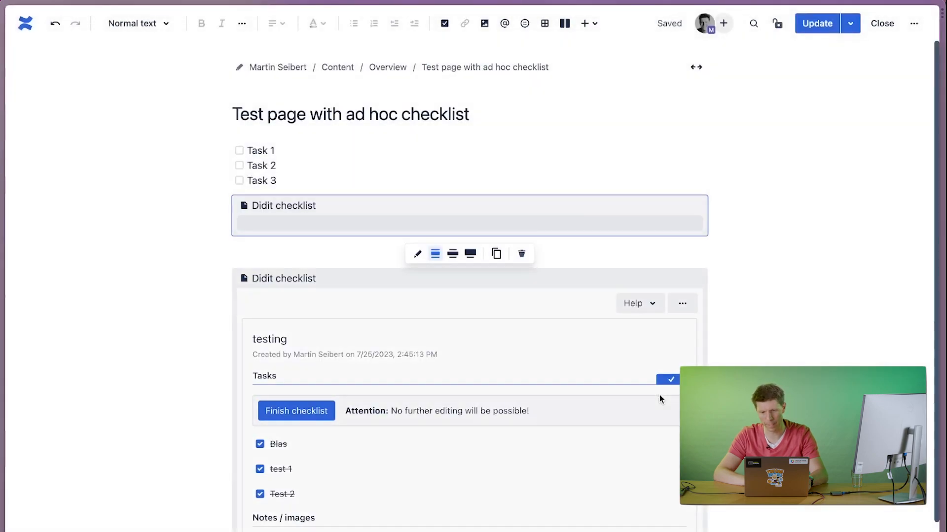
click(809, 28)
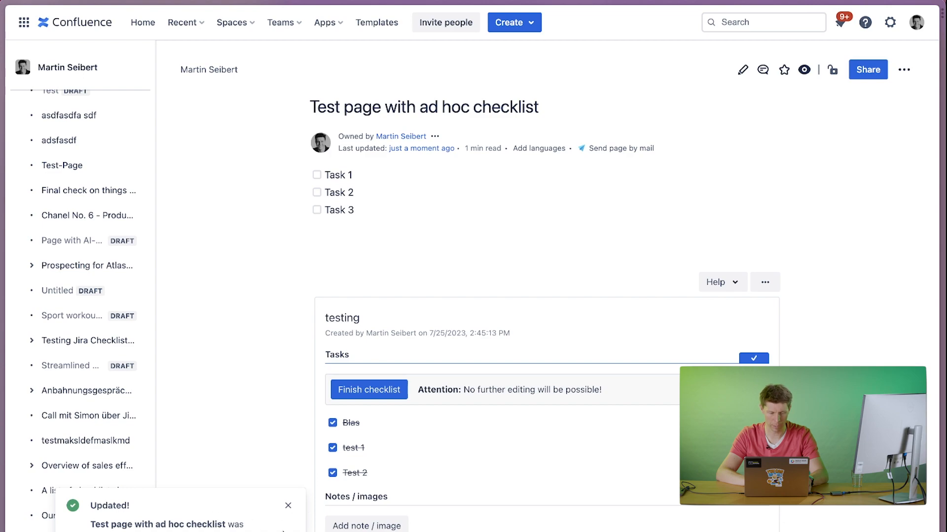
Dismiss the update notification, look through the published page for the inserted checklist, and reload the page.
click(288, 506)
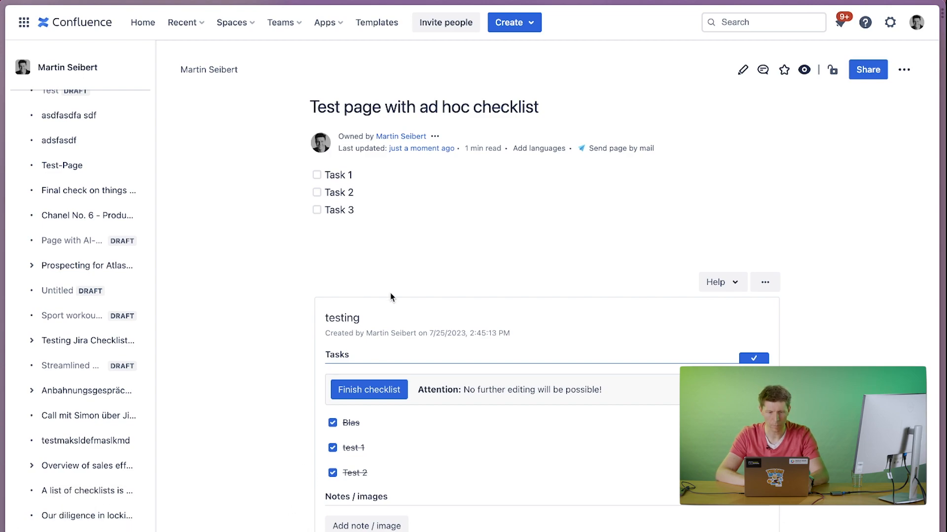
scroll(211, 268, down, 5)
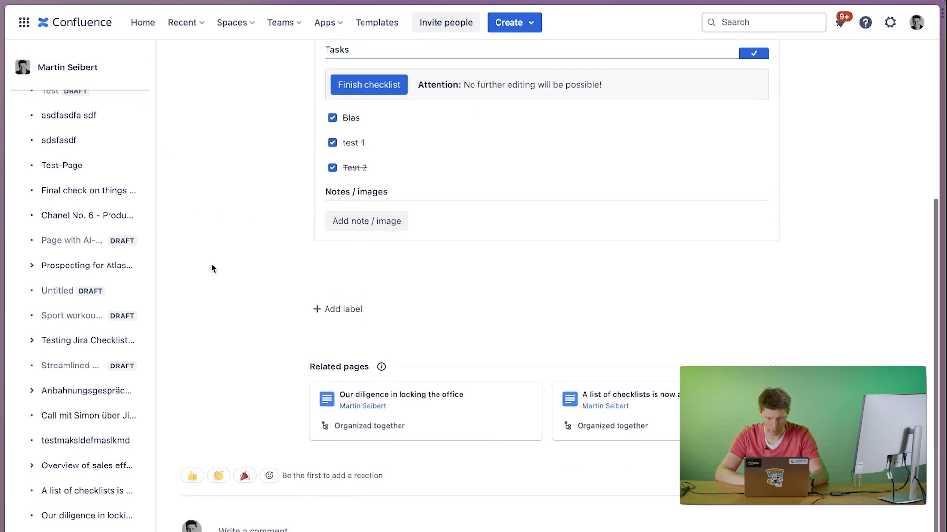
scroll(211, 269, up, 6)
mouse_move(1, 23)
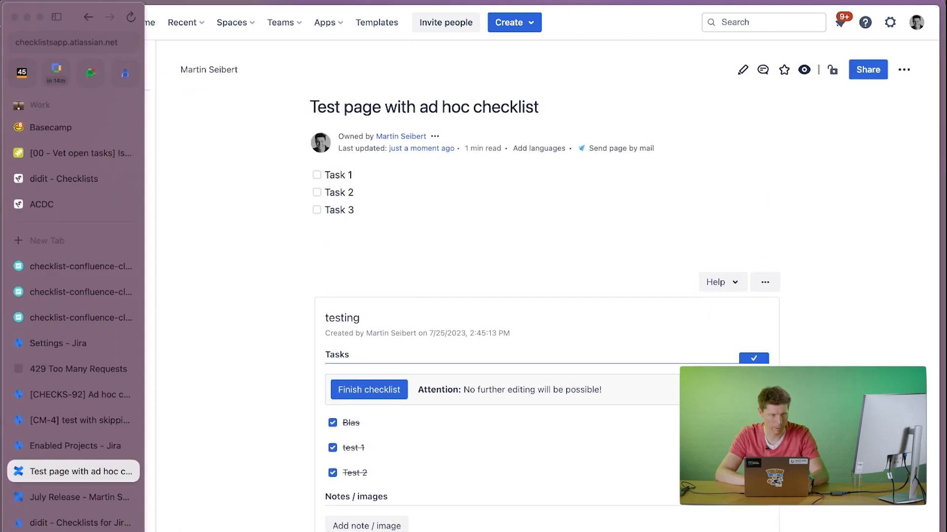
click(131, 19)
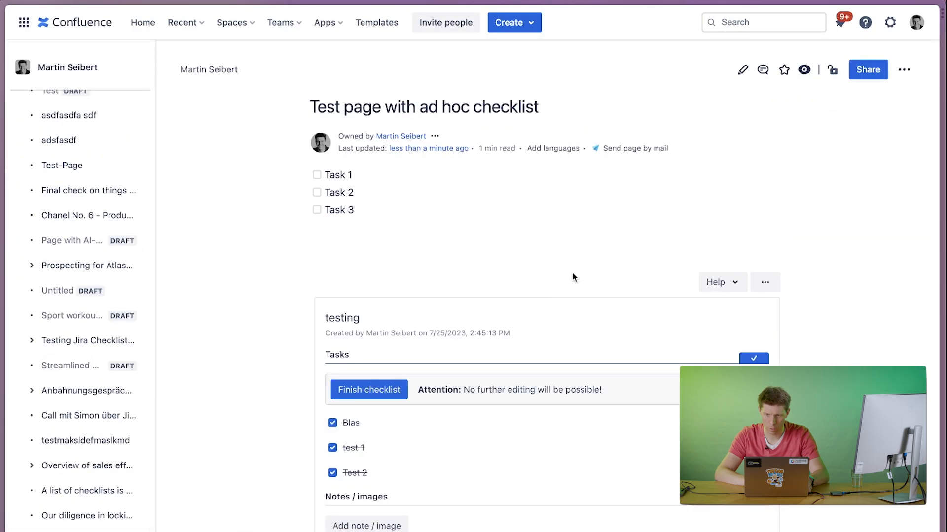
Reopen the page for editing and delete both didit checklists below the action items.
click(742, 70)
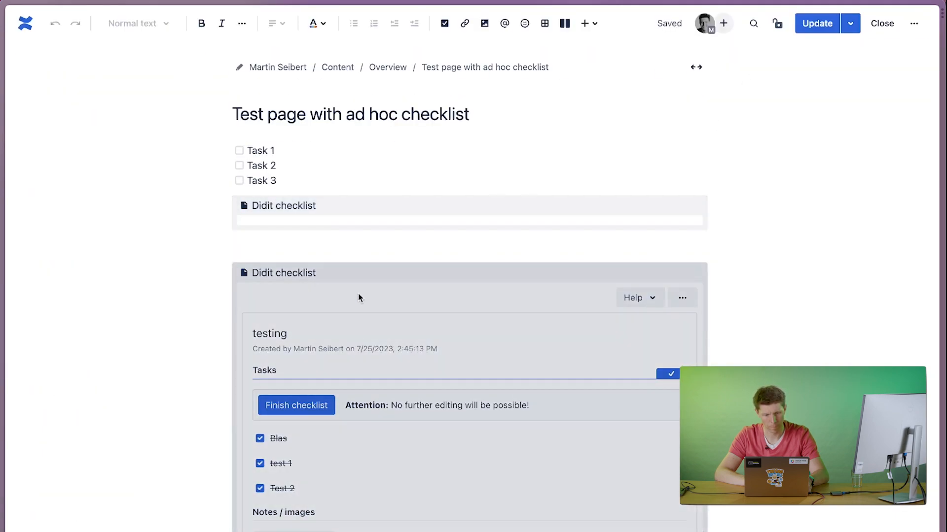
click(359, 290)
key(BackSpace)
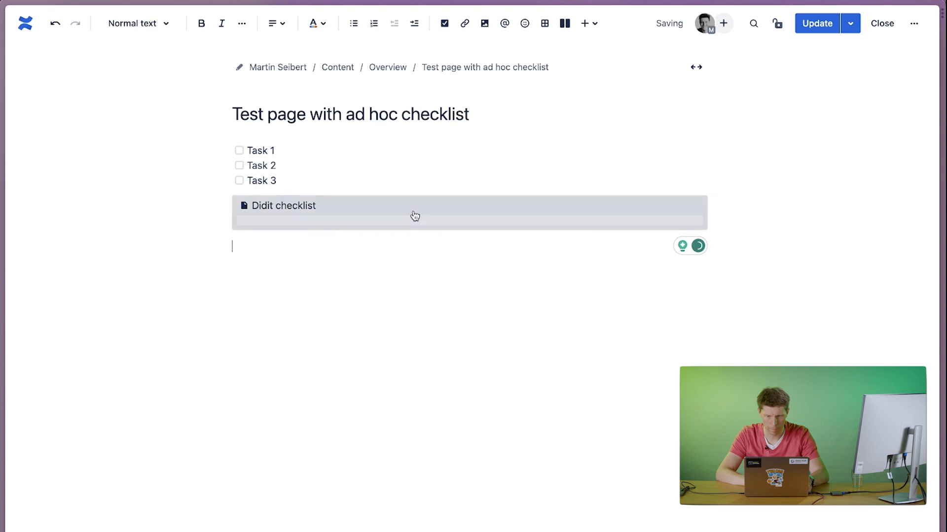
click(415, 216)
key(BackSpace)
Insert a new didit checklist from the "Sales call checklist - Inbound" template below the action items and update the page.
text(/che)
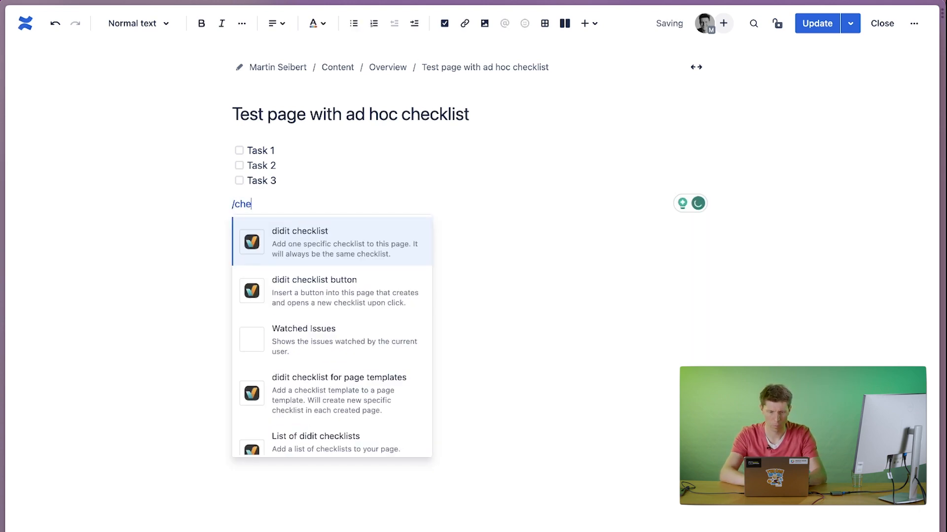
text(ck)
key(Return)
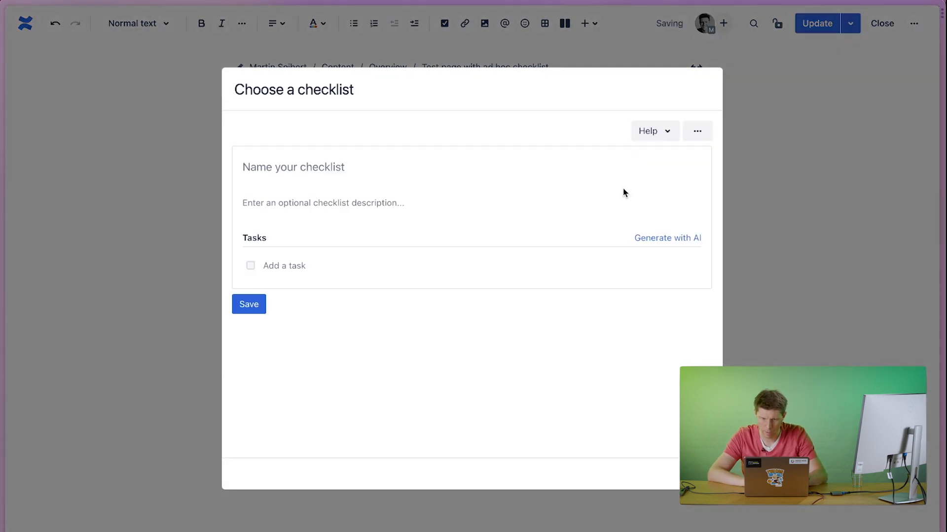
click(698, 131)
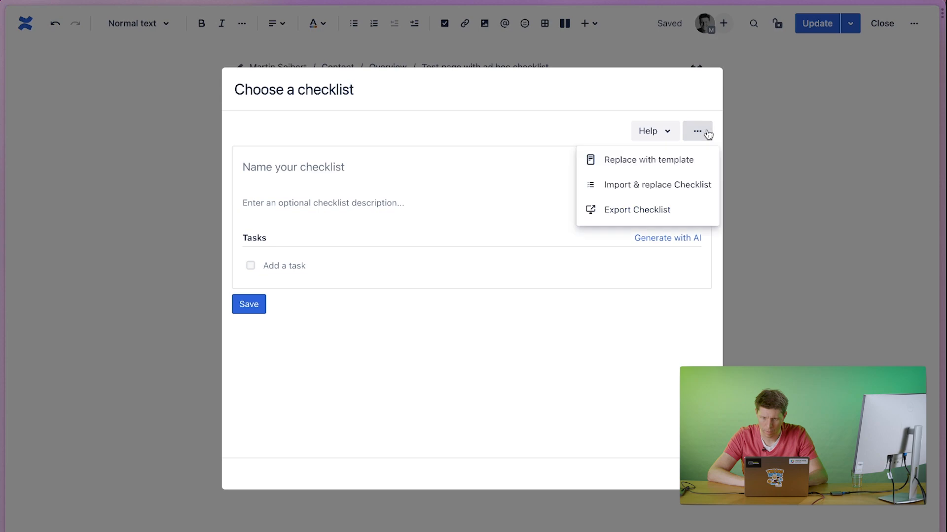
click(636, 168)
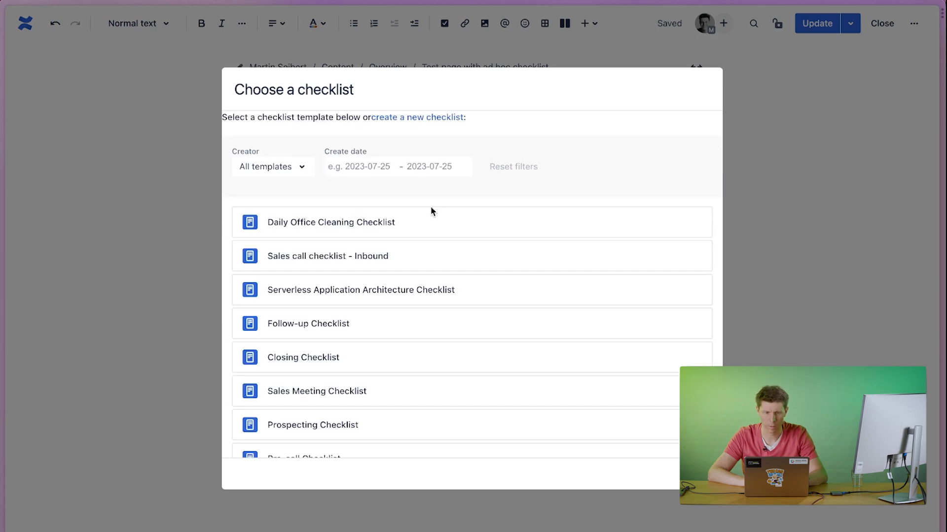
click(330, 257)
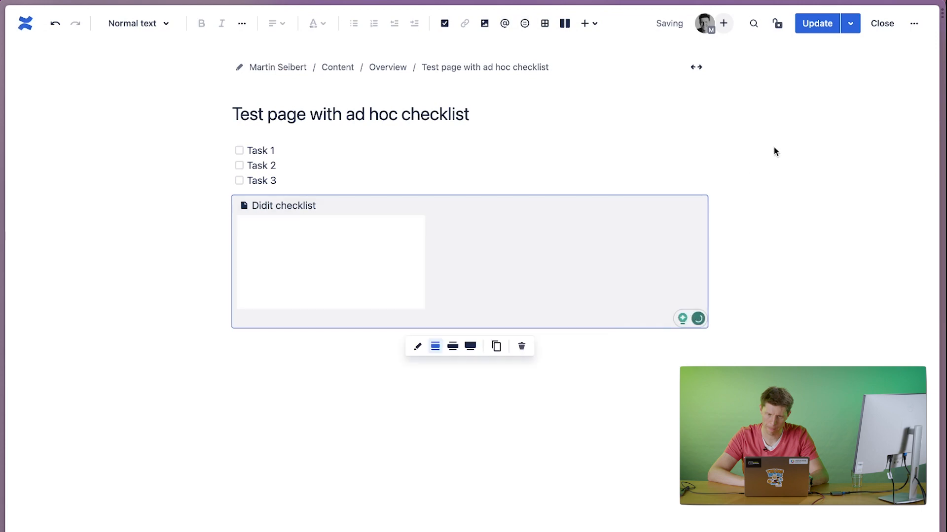
click(813, 25)
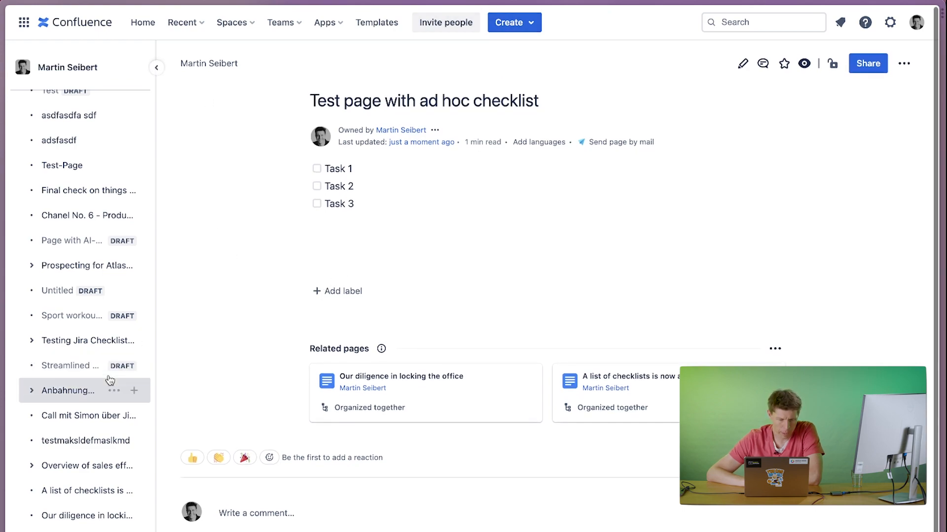
Open the list of page templates in the space's settings.
mouse_move(110, 379)
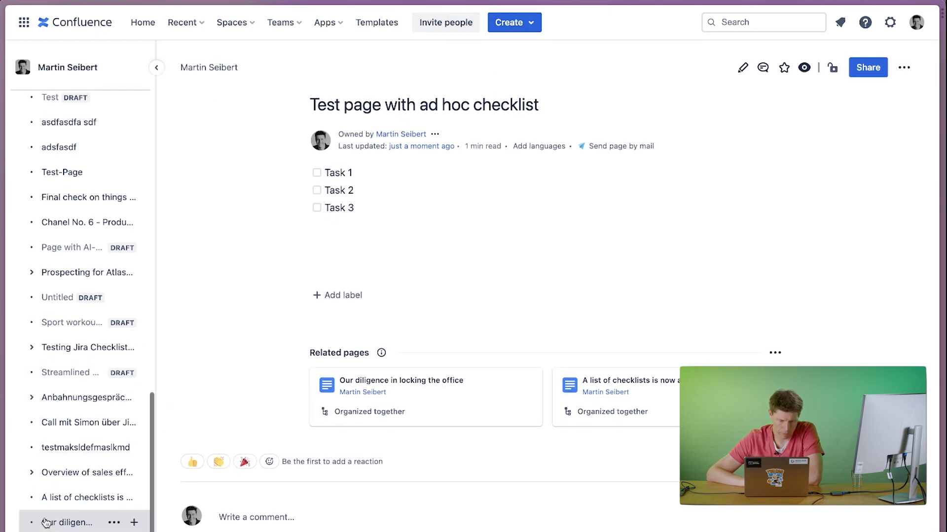
scroll(45, 520, up, 10)
scroll(46, 523, down, 10)
scroll(46, 522, up, 15)
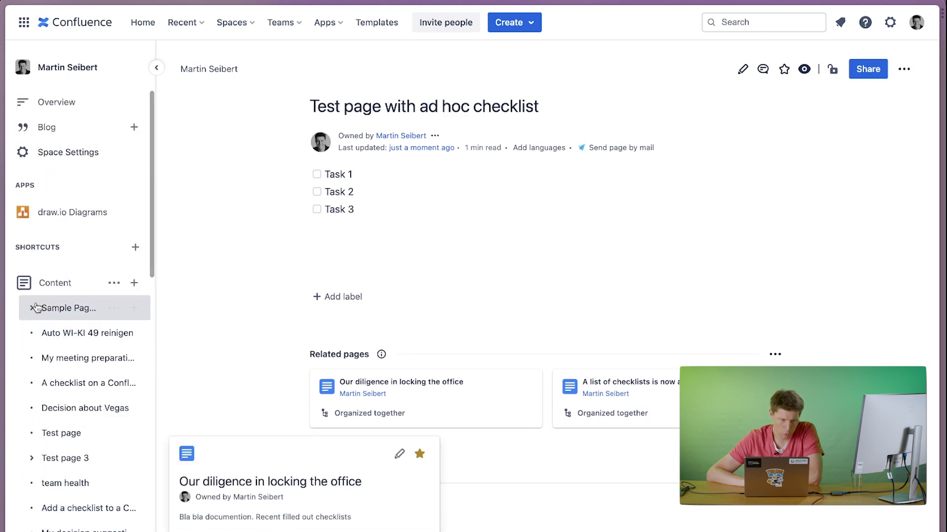
click(76, 157)
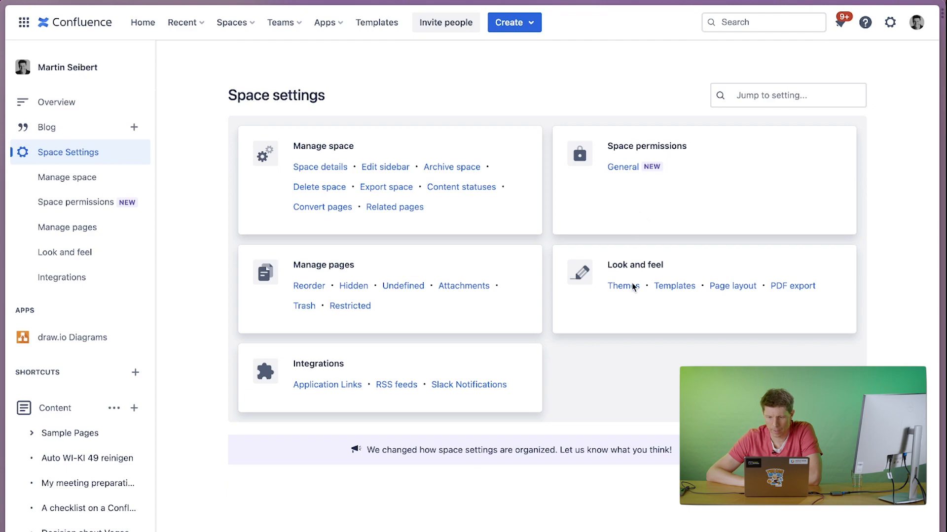
click(665, 287)
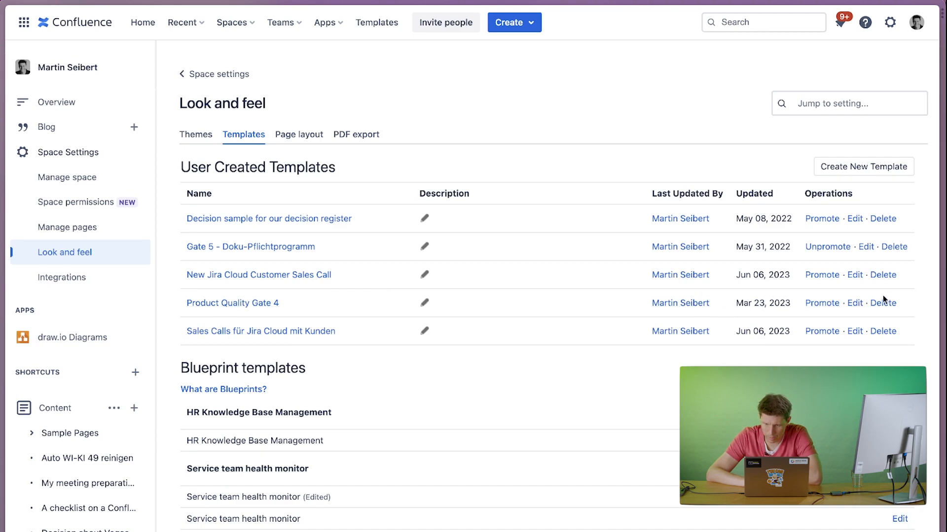
Open the "Product Quality Gate 4" template for editing, examine its sections and quality checklist, and leave without saving.
click(855, 303)
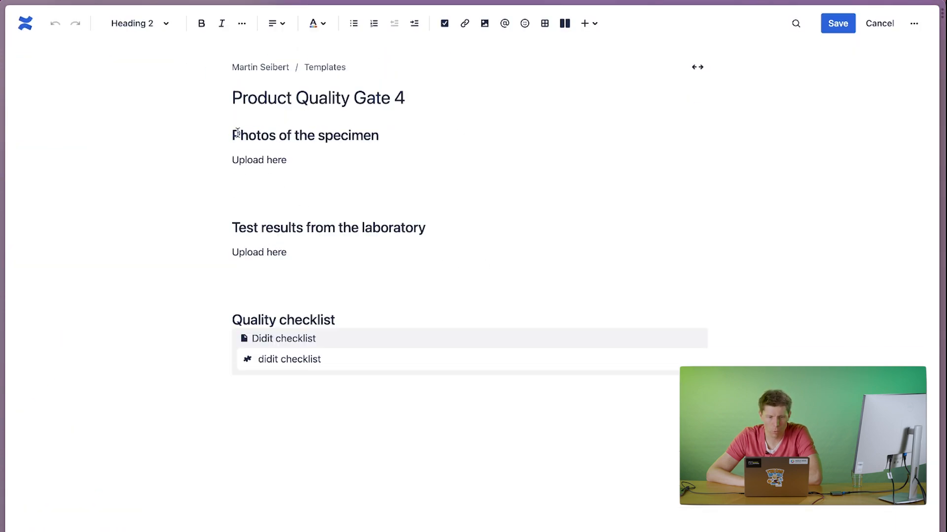
click(232, 138)
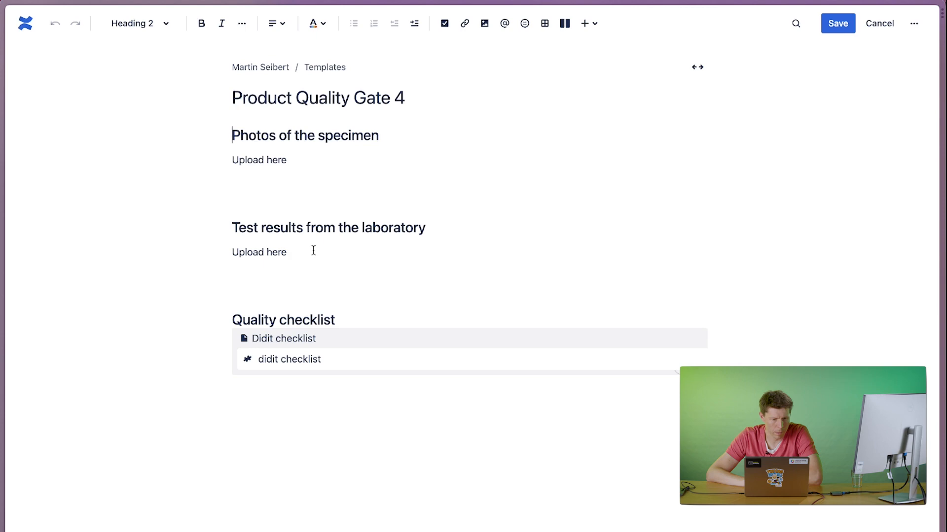
drag(313, 249, 214, 83)
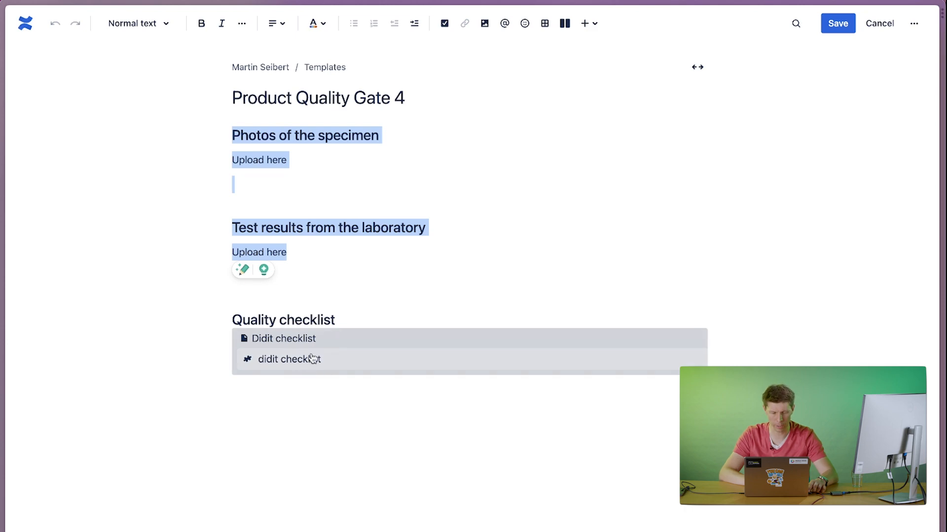
click(874, 25)
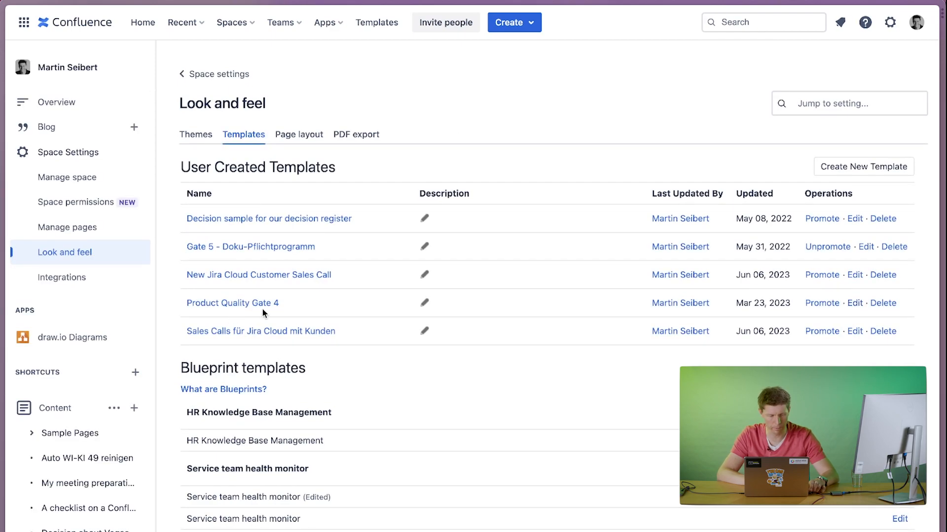
Create a new page, search the templates for "gate", and apply the "Product Quality Gate 4" template.
click(507, 25)
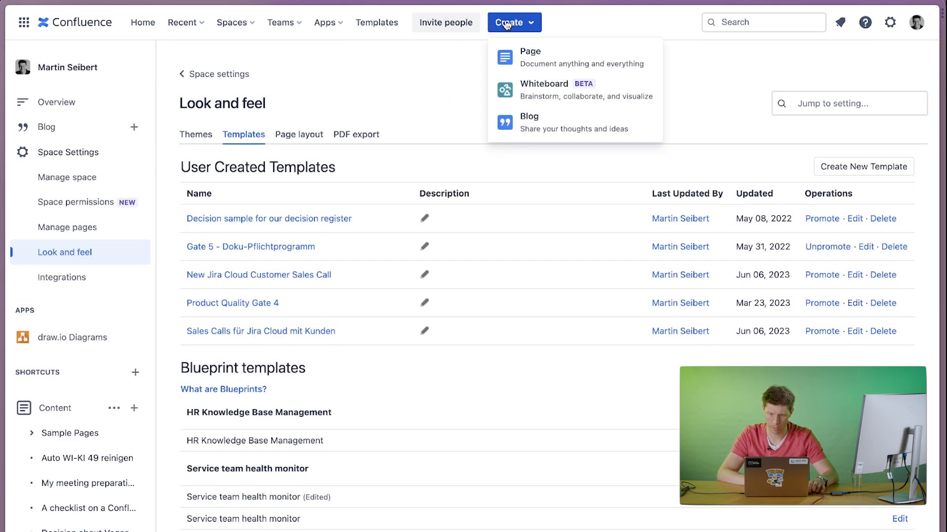
click(523, 54)
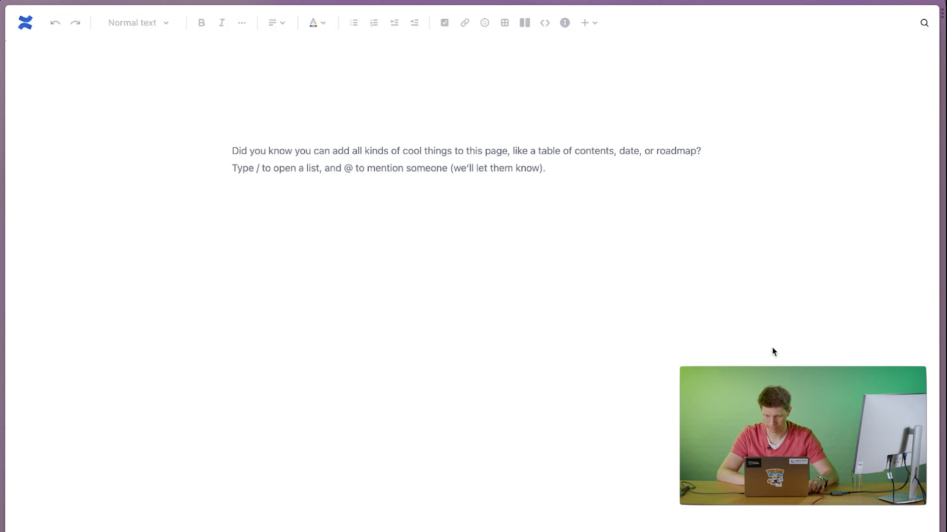
text(gate)
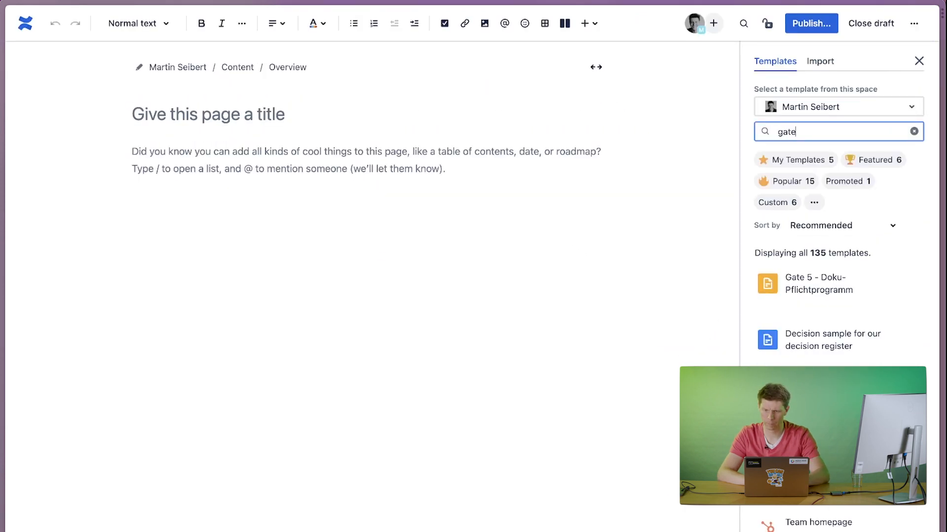
mouse_move(816, 316)
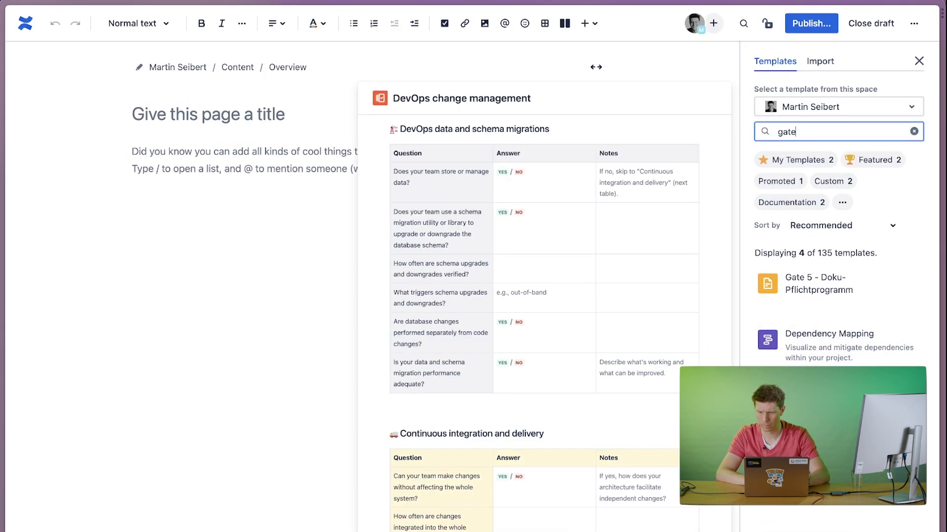
mouse_move(816, 453)
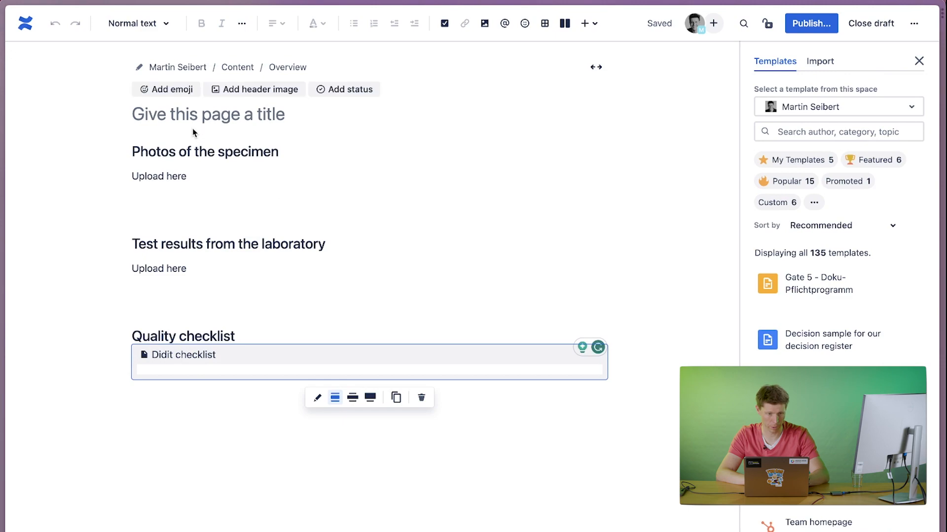
Title the new page "testbetagdasdfgsa", publish it, and dismiss the publishing notification.
click(184, 111)
text(test)
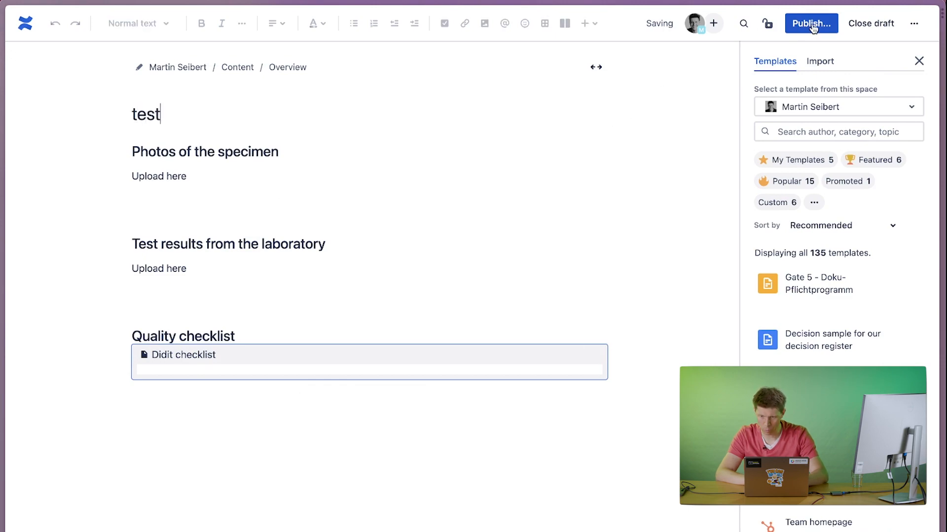
click(812, 26)
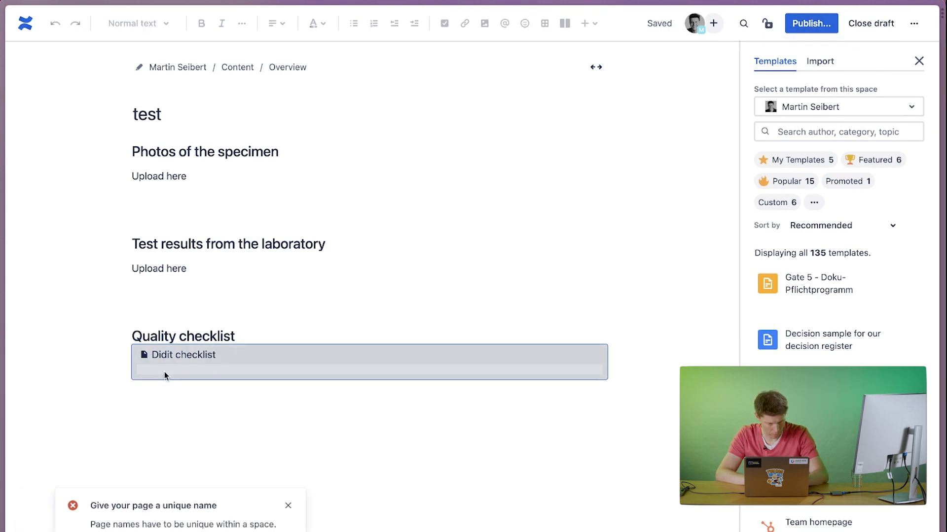
click(197, 113)
text(b)
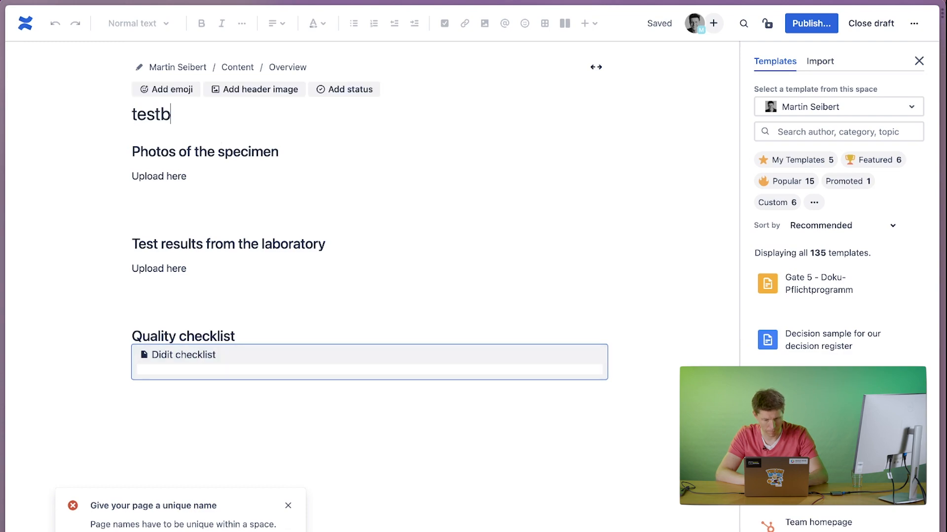
text(etagdasdfgsa)
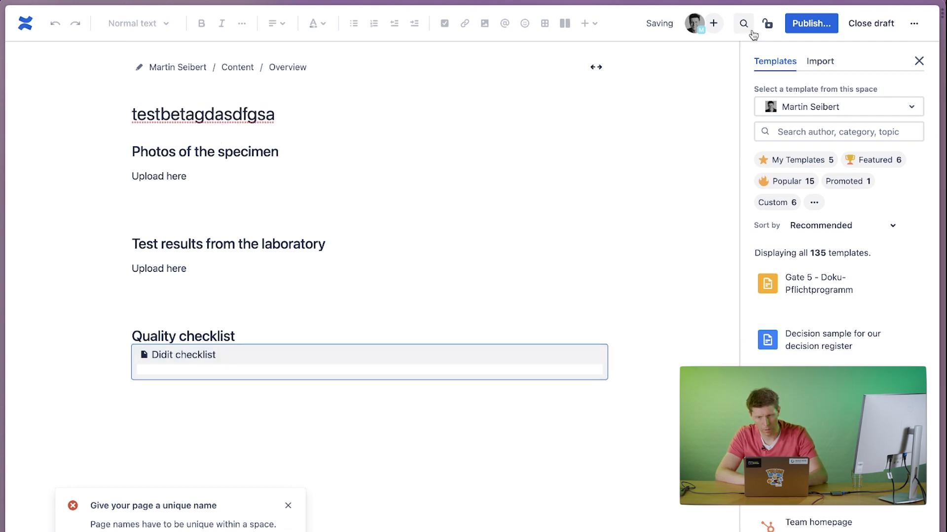
click(798, 27)
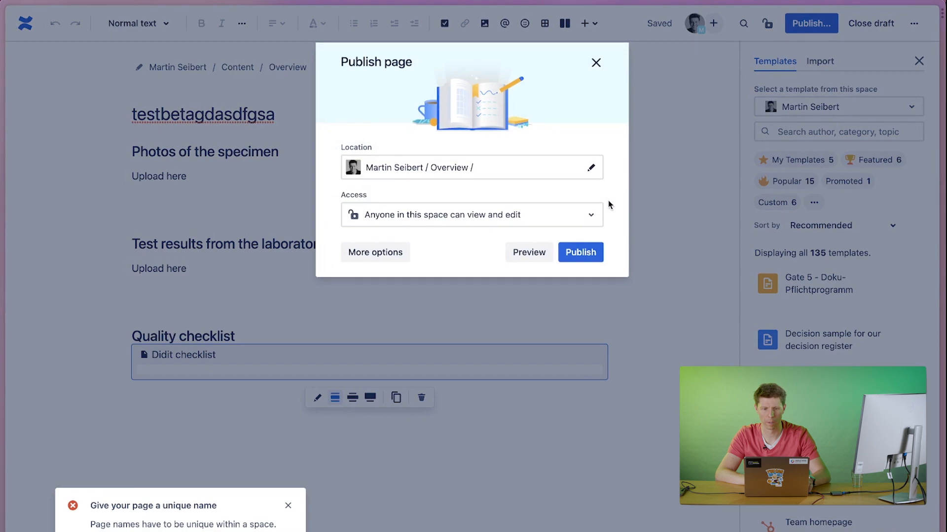
click(580, 253)
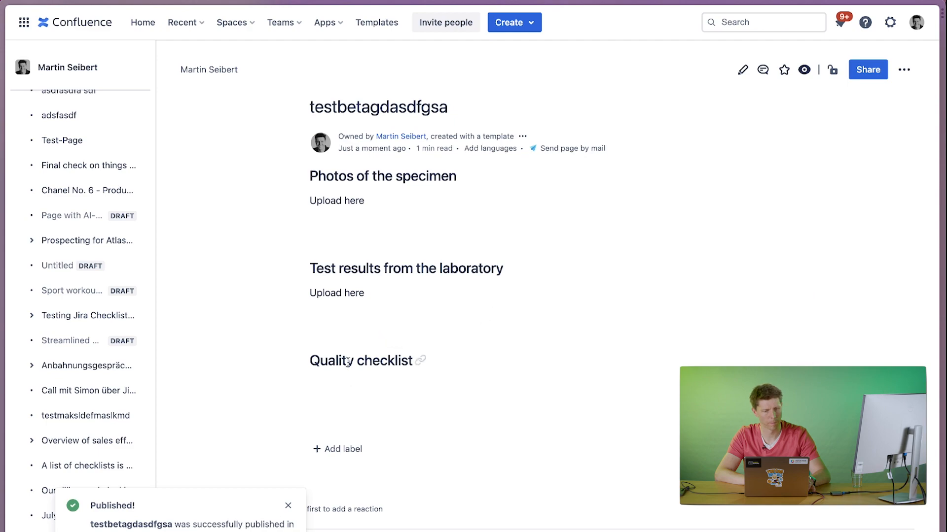
click(285, 505)
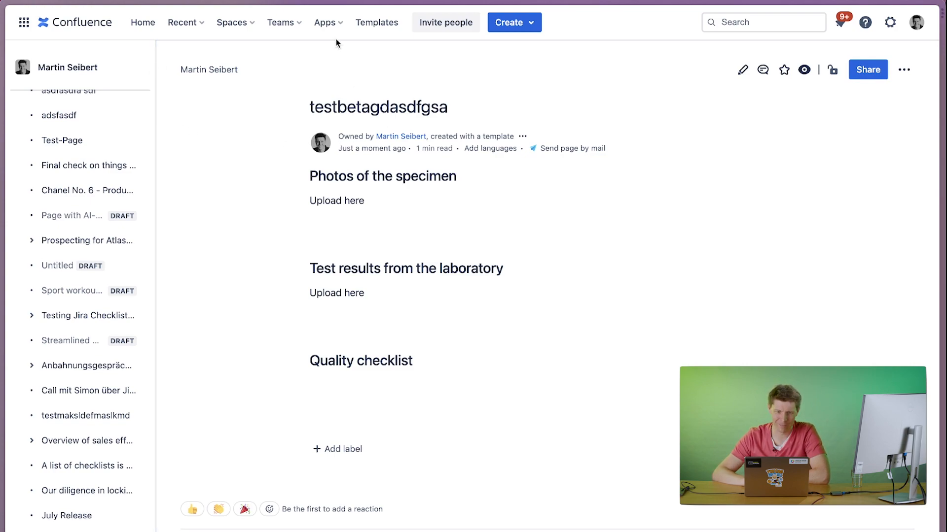
Open the "Sales call checklist - Inbound" template for editing in didit - Checklists and export it.
click(325, 23)
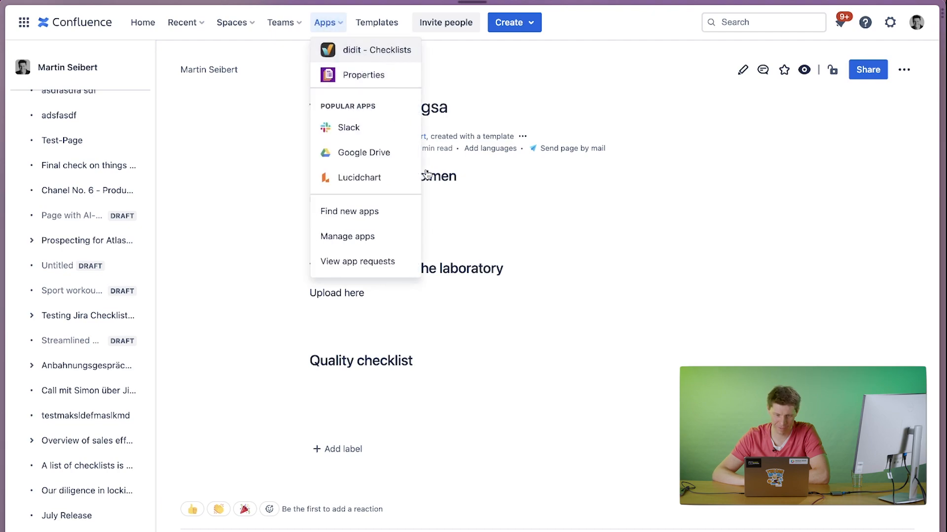
click(390, 50)
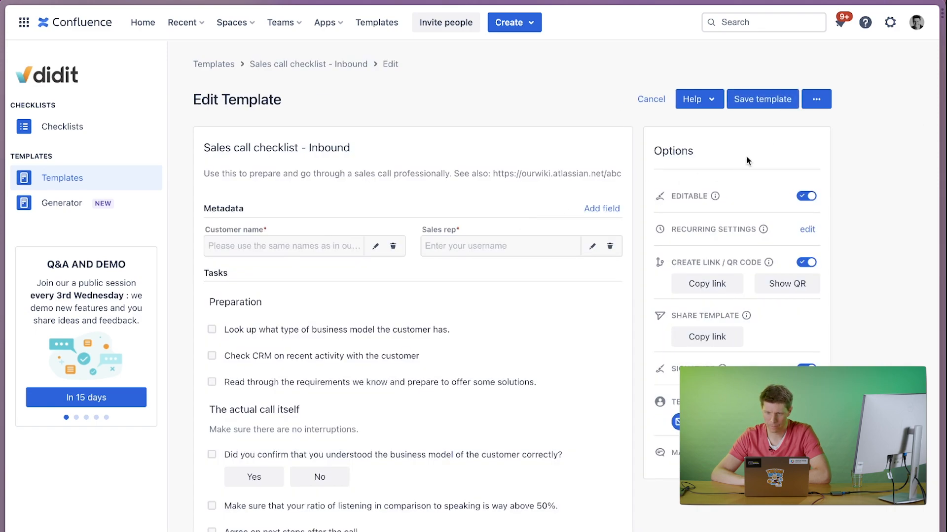
click(817, 99)
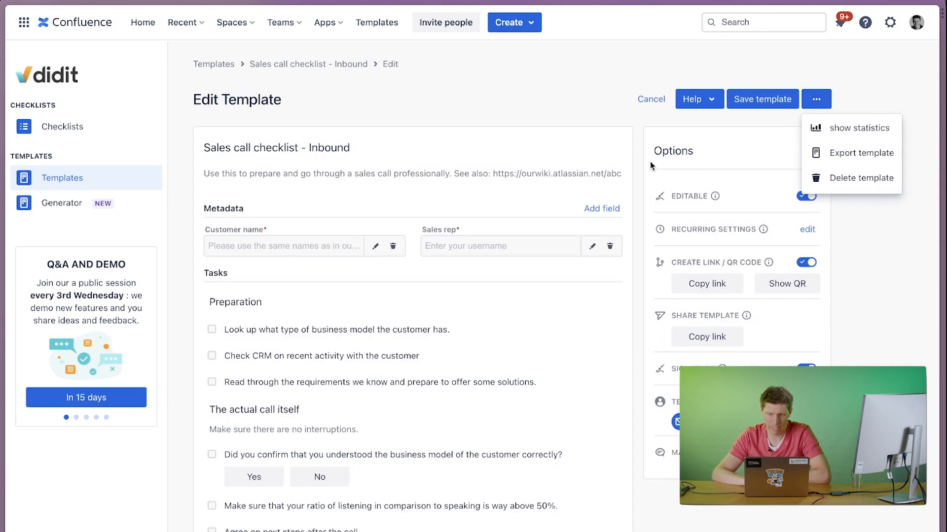
click(845, 157)
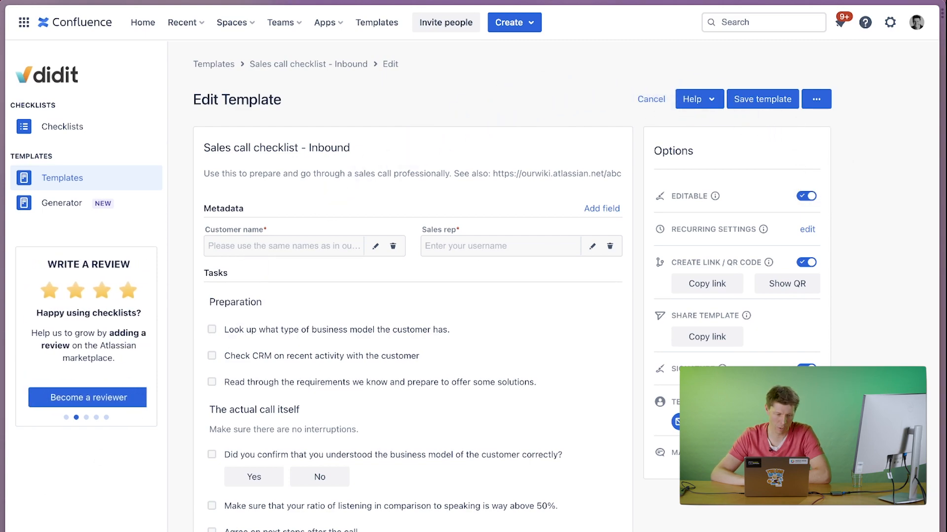
Locate the exported "Sales call checklist - Inbound.json" in the Downloads folder and open it with TextEdit.
mouse_move(1, 527)
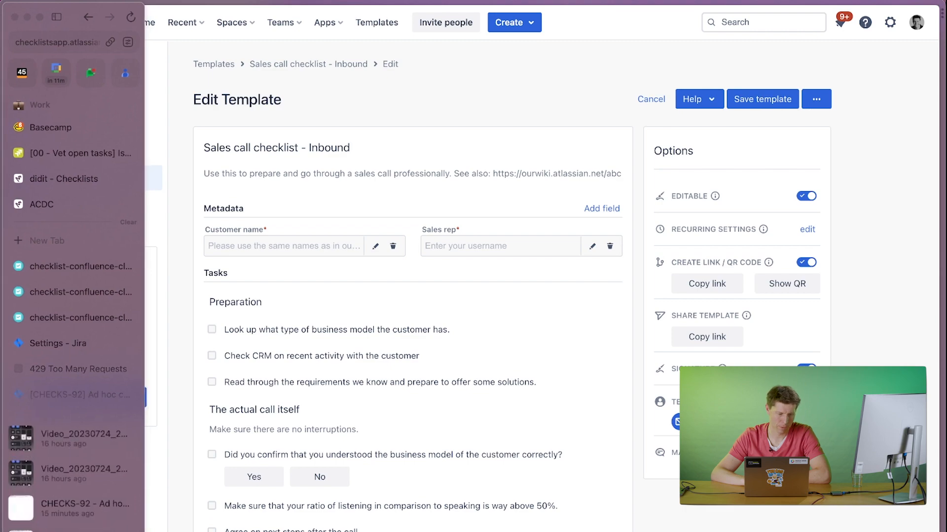
right_click(49, 466)
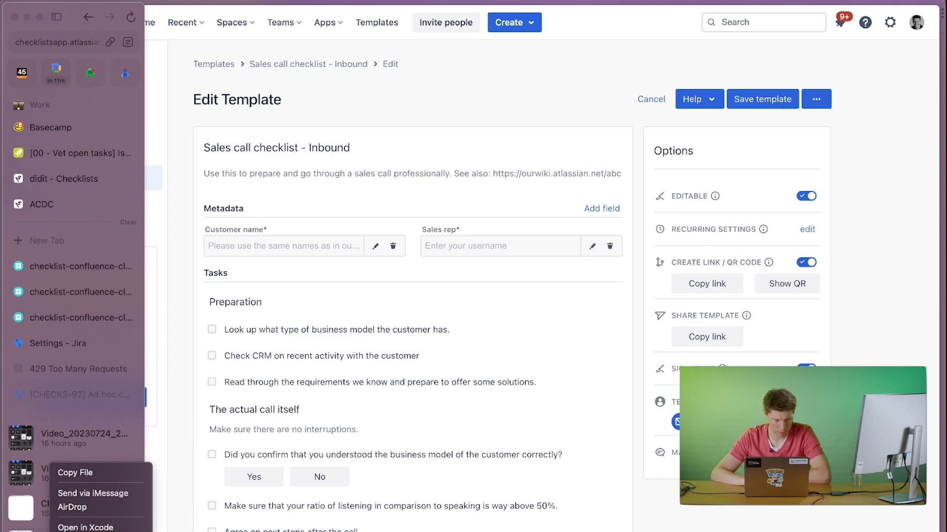
click(85, 531)
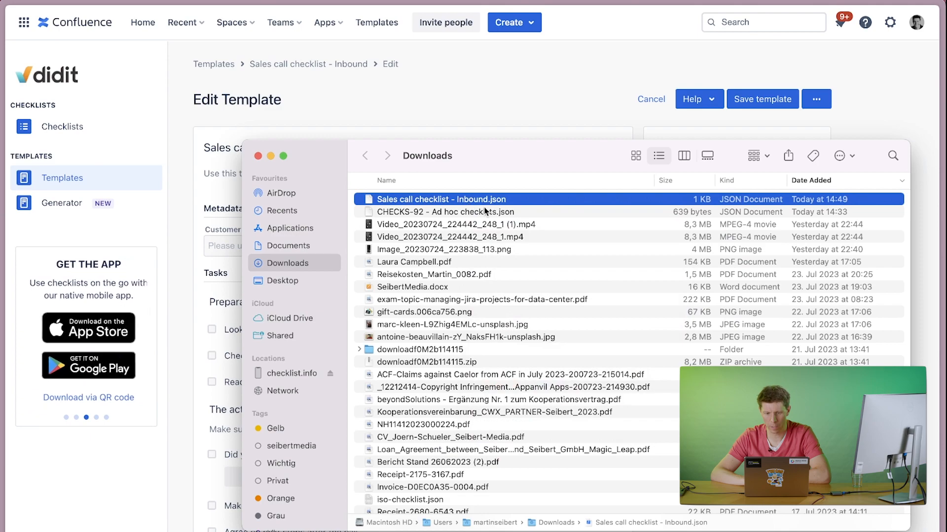
right_click(483, 199)
mouse_move(551, 216)
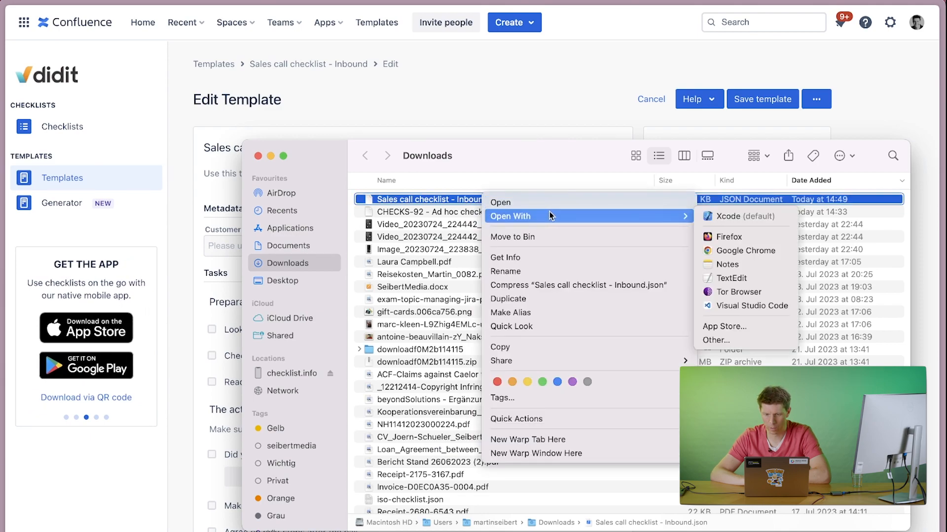
click(731, 278)
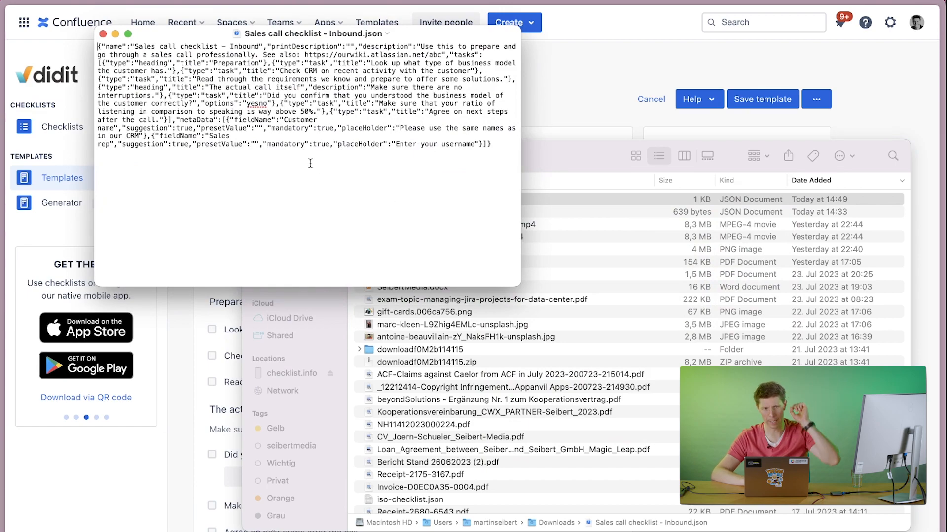
Copy the entire JSON text, close the file, and return to the browser.
key(super+a)
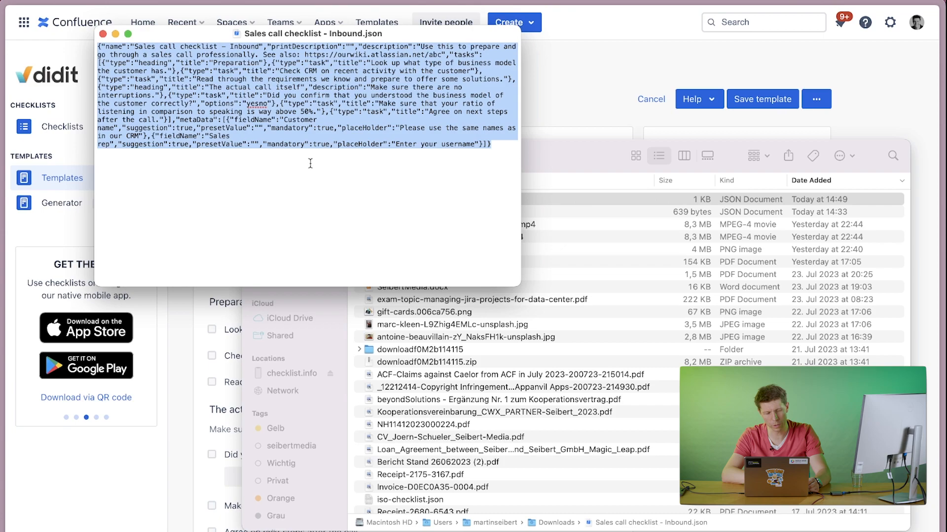
right_click(312, 113)
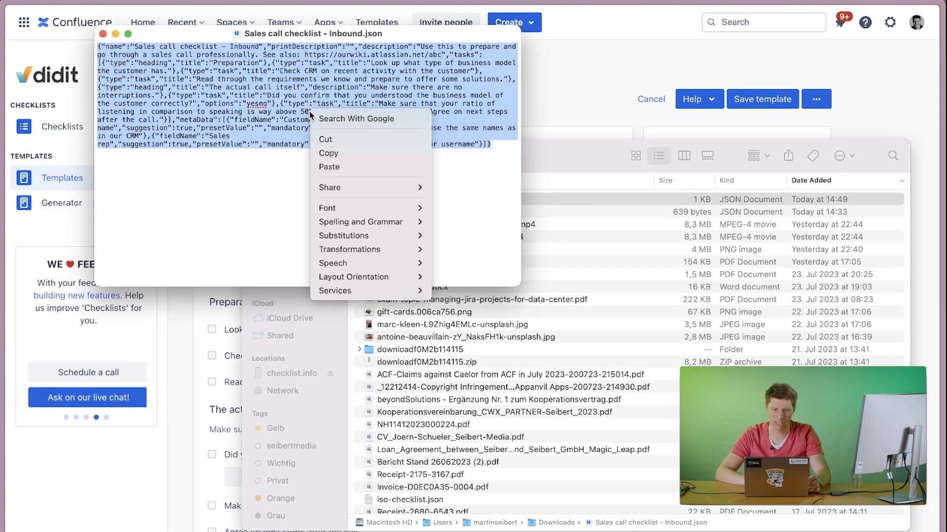
click(328, 153)
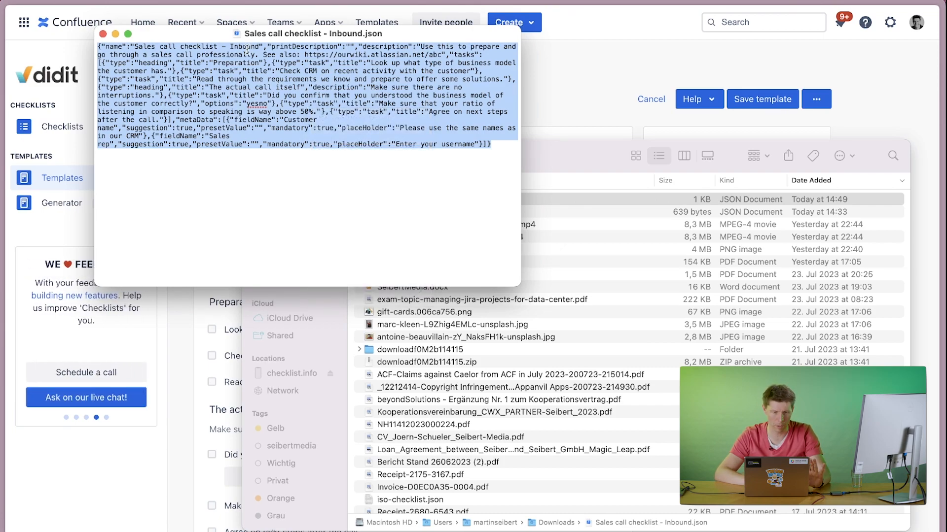
click(102, 34)
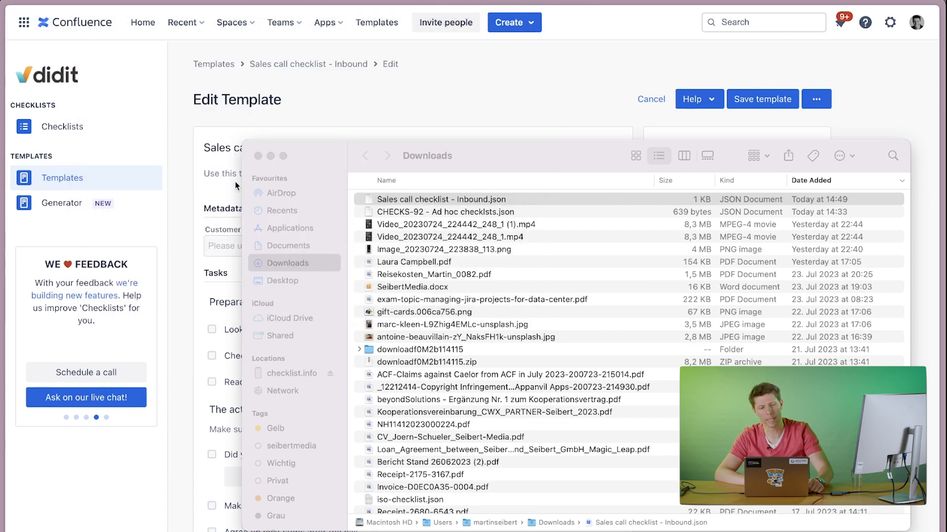
click(179, 118)
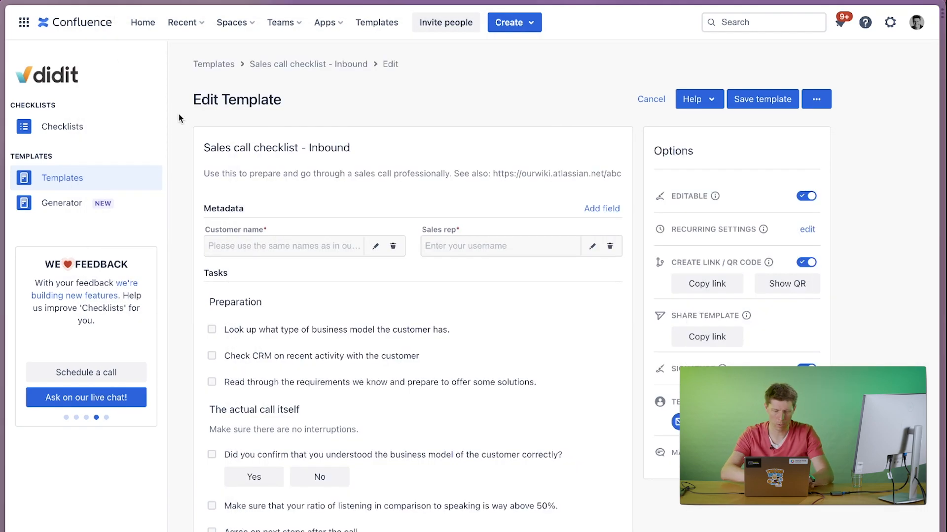
Open ChatGPT in a new browser tab and send the prompt "help me with a checklist for an inbound sales call".
key(super+t)
text(cha)
key(Return)
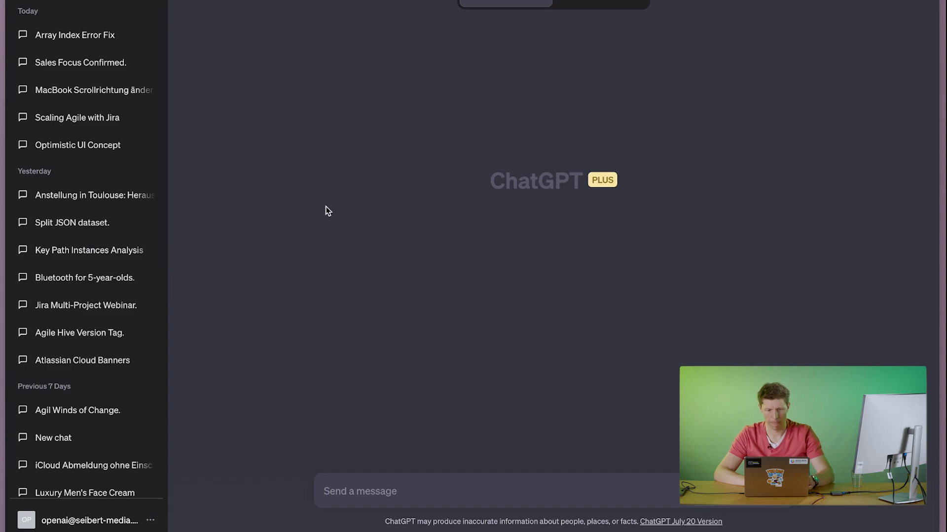
text(help)
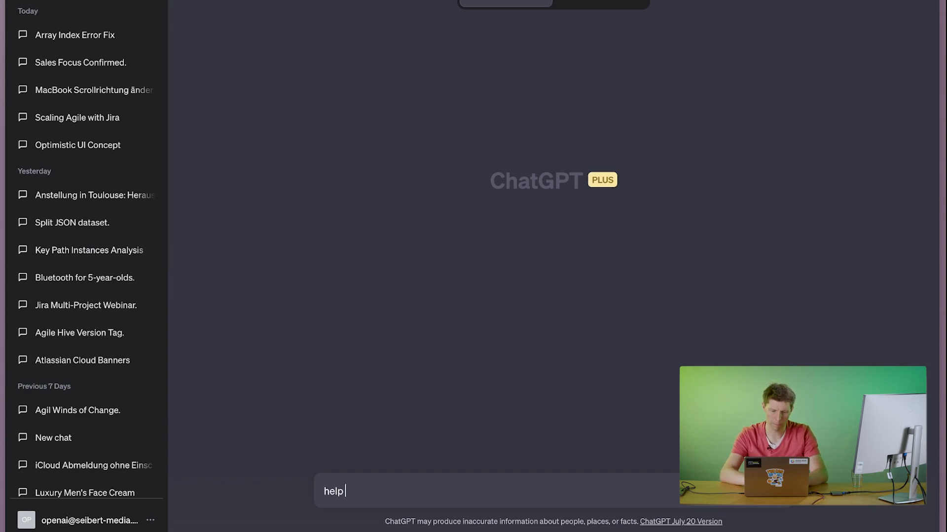
text( me with a che)
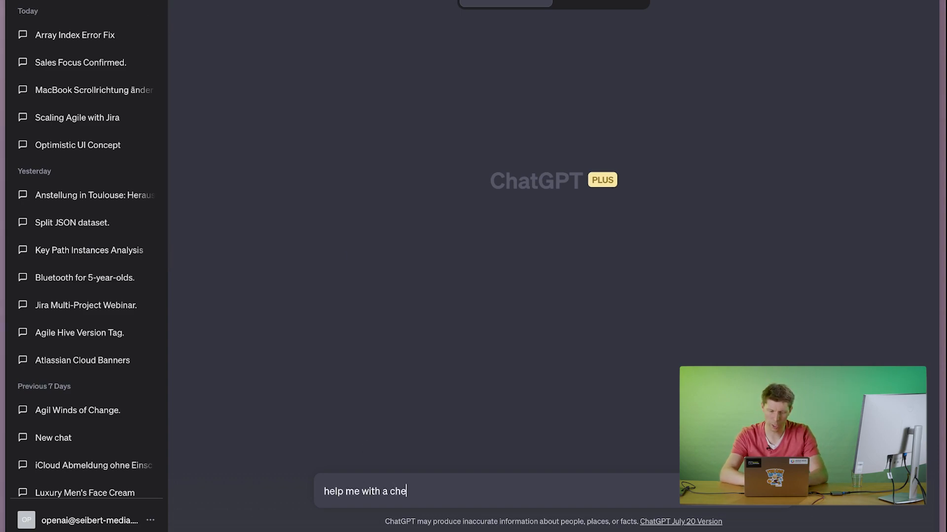
text(cklist for an in)
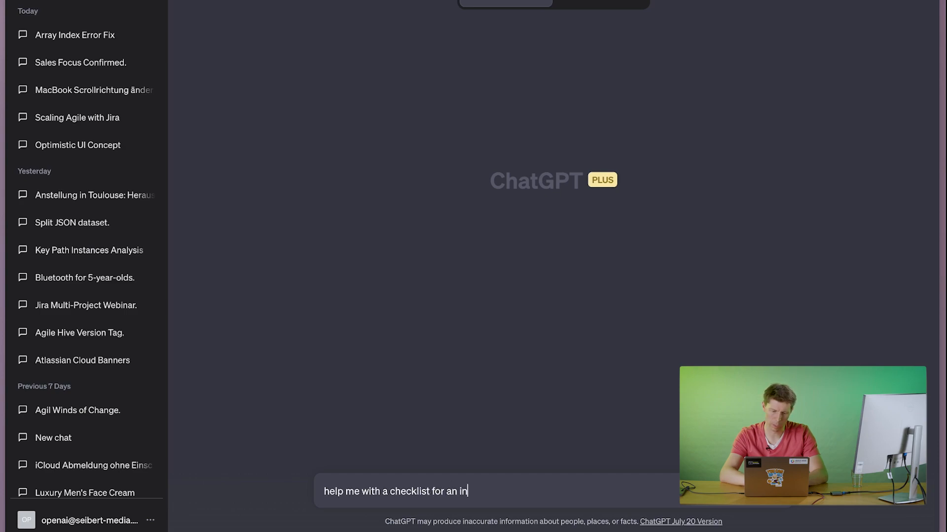
text(bound sales )
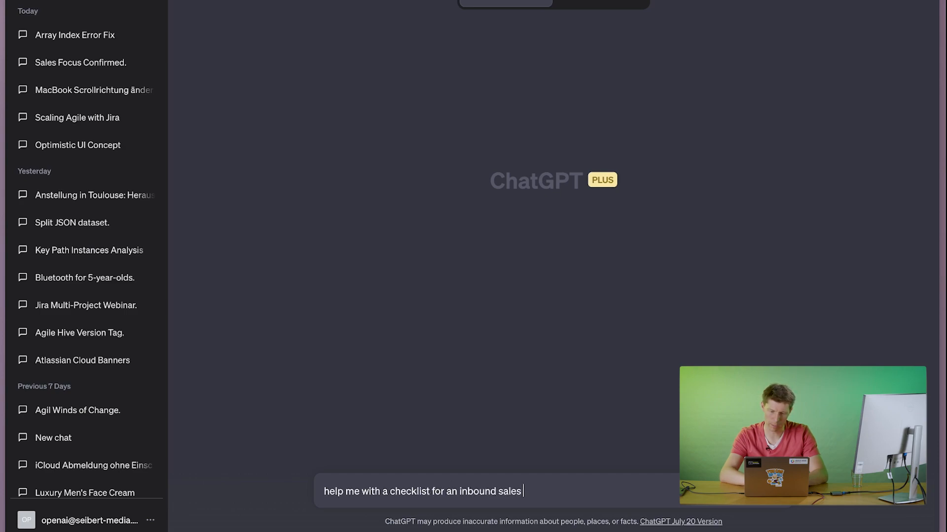
text(call)
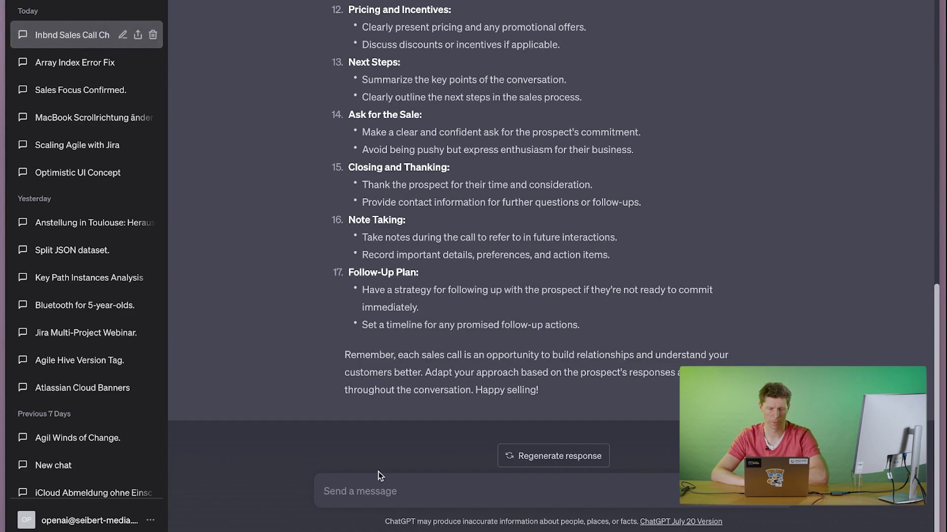
Draft a follow-up prompt reading "this is looking good. But please translate to German and use the following JSON" format, followed by line breaks.
text(this is)
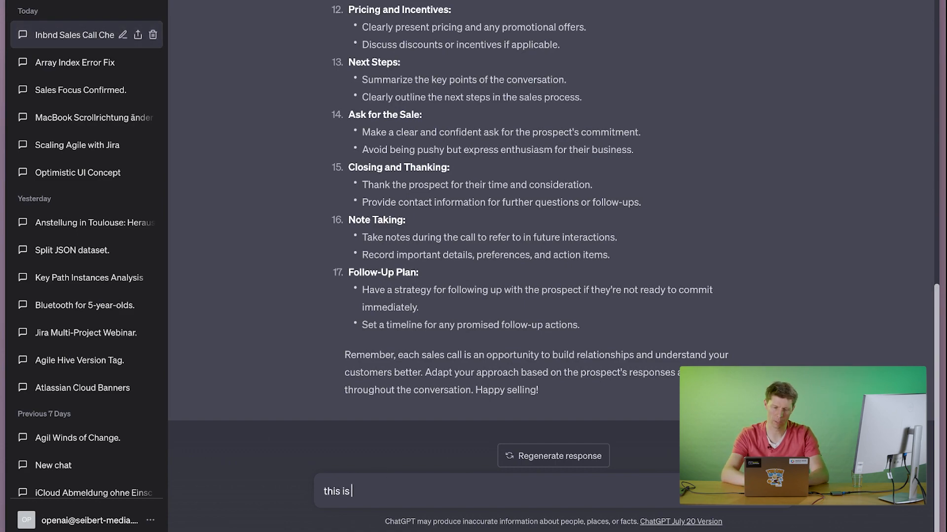
text( looking too)
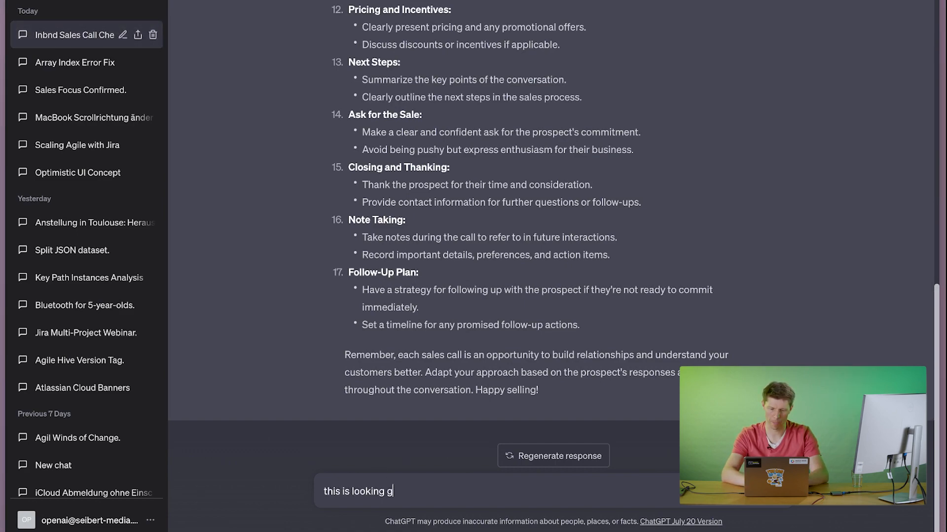
text(d. But pleae)
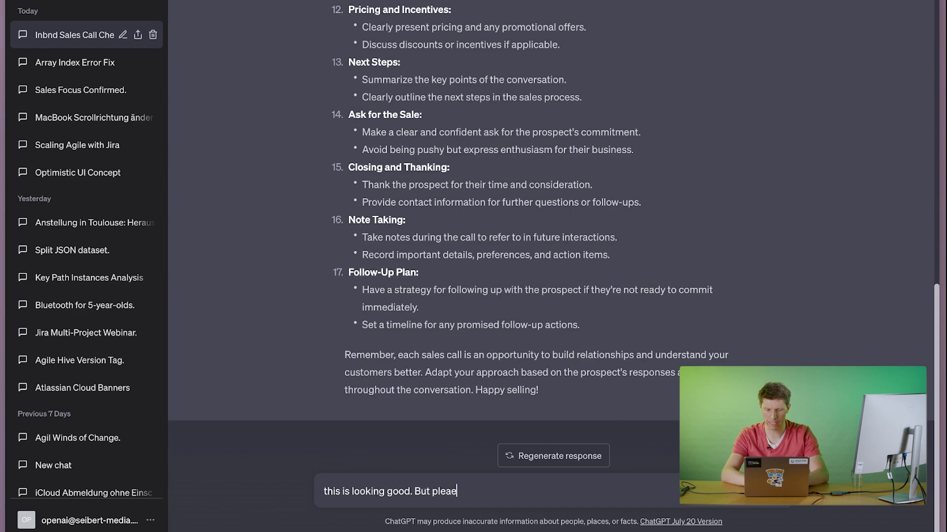
key(BackSpace)
text(se trans)
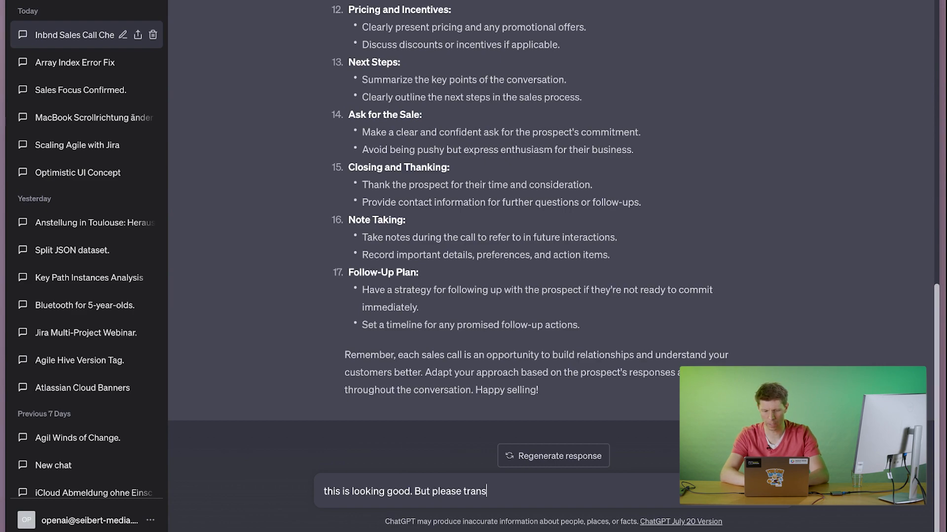
text(late to Ger)
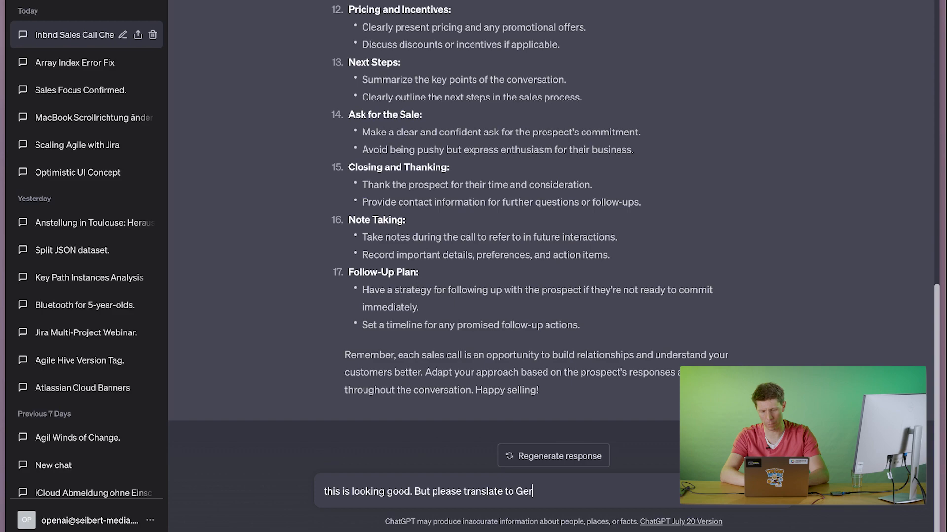
text(man and us)
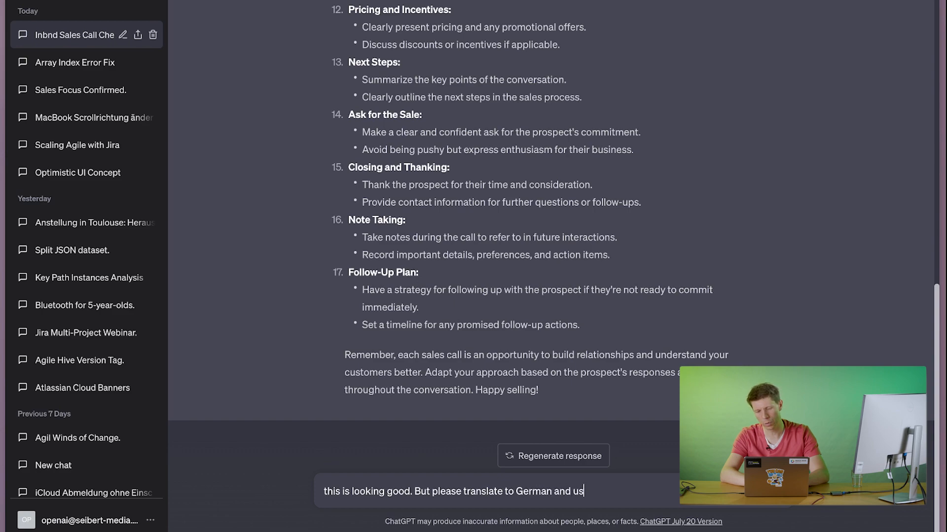
text(e the following )
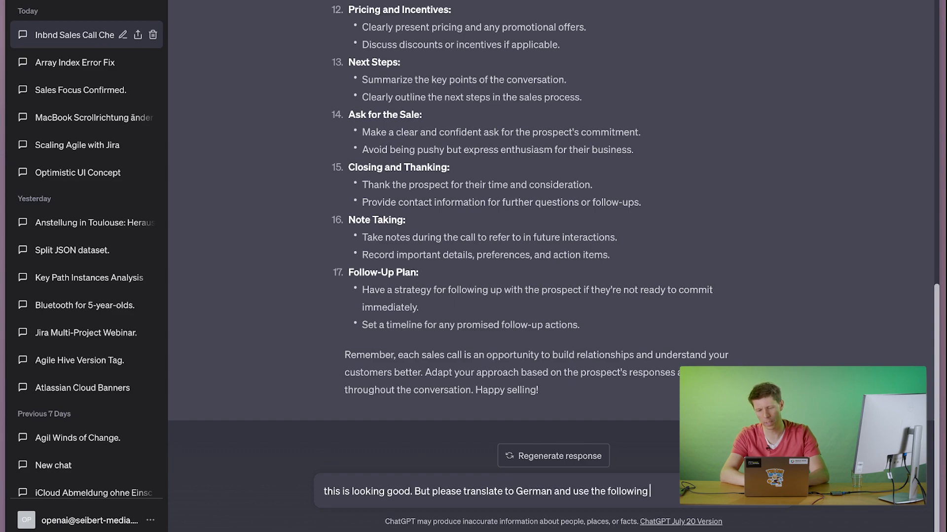
text(JSON f)
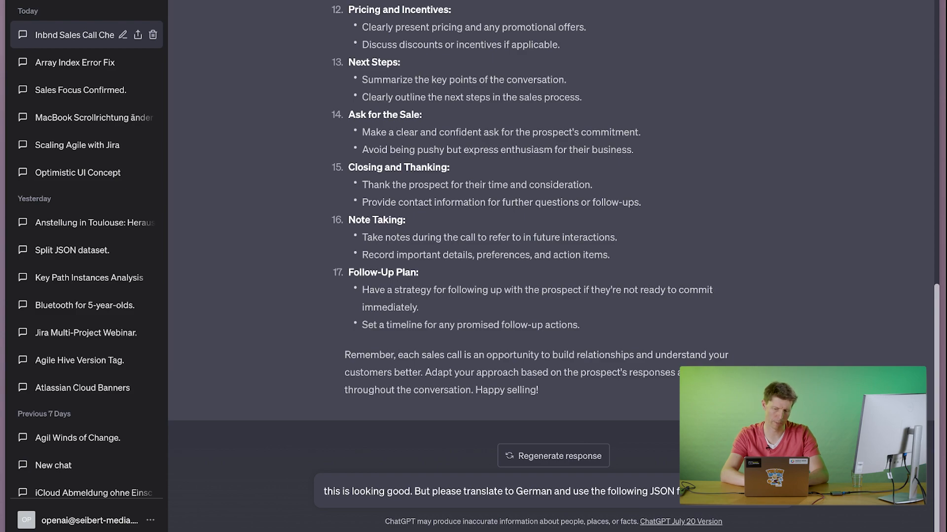
key(shift+Return)
key(shift+Return)
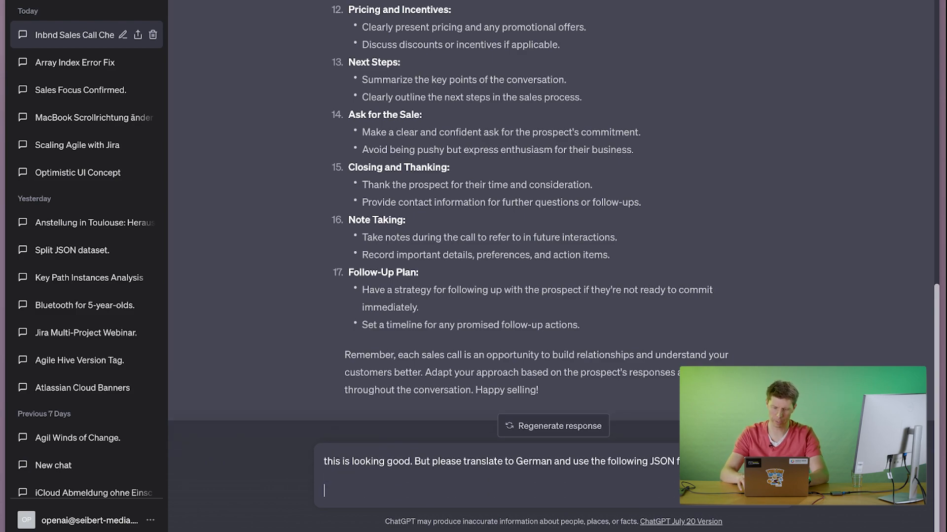
Paste the copied JSON template below the prompt text, separate the two with a blank line, and send the message.
right_click(336, 488)
click(327, 488)
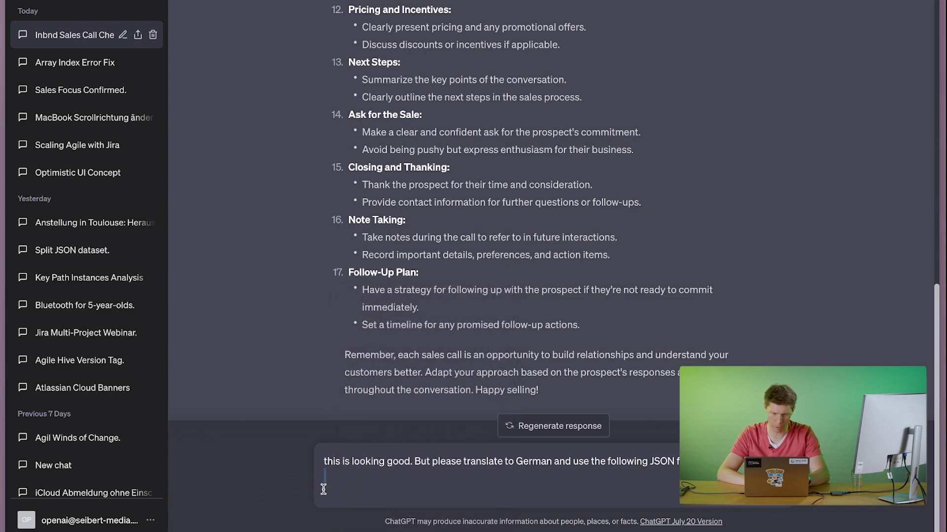
right_click(323, 489)
click(340, 381)
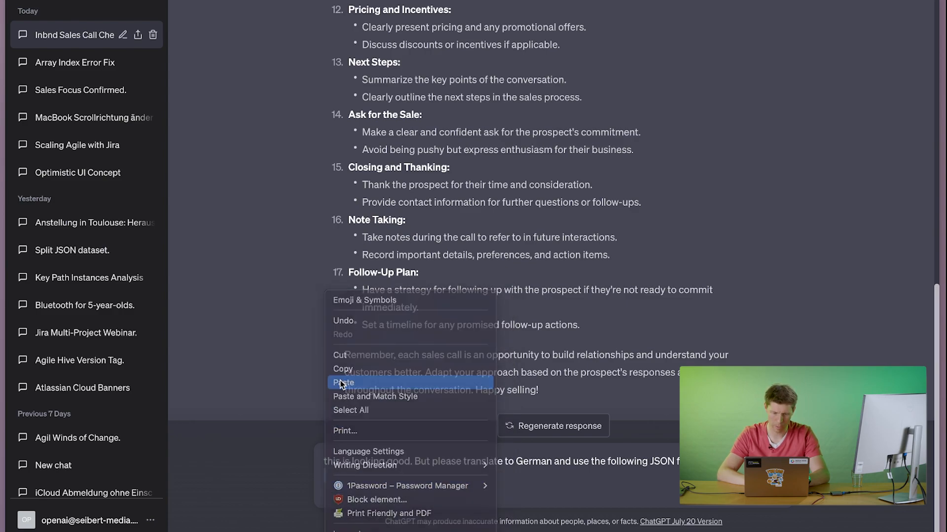
scroll(402, 423, up, 10)
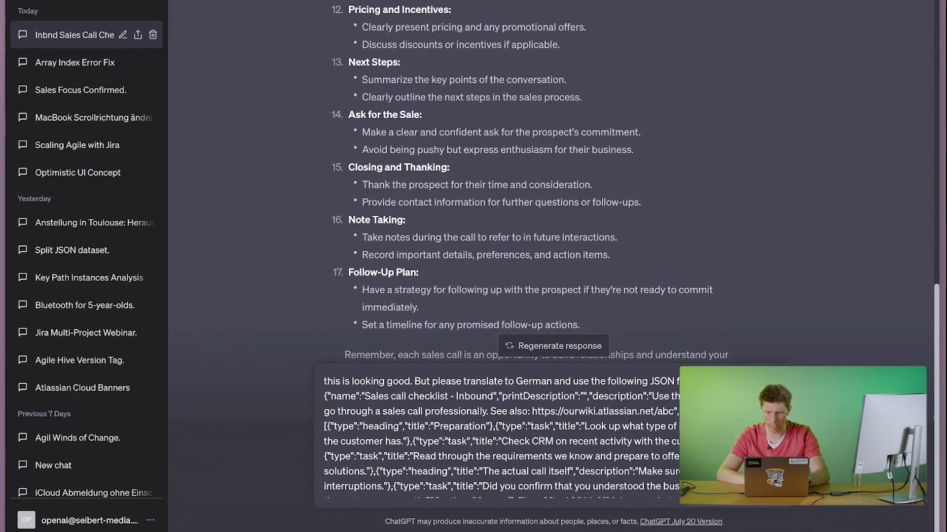
click(720, 382)
key(shift+Return)
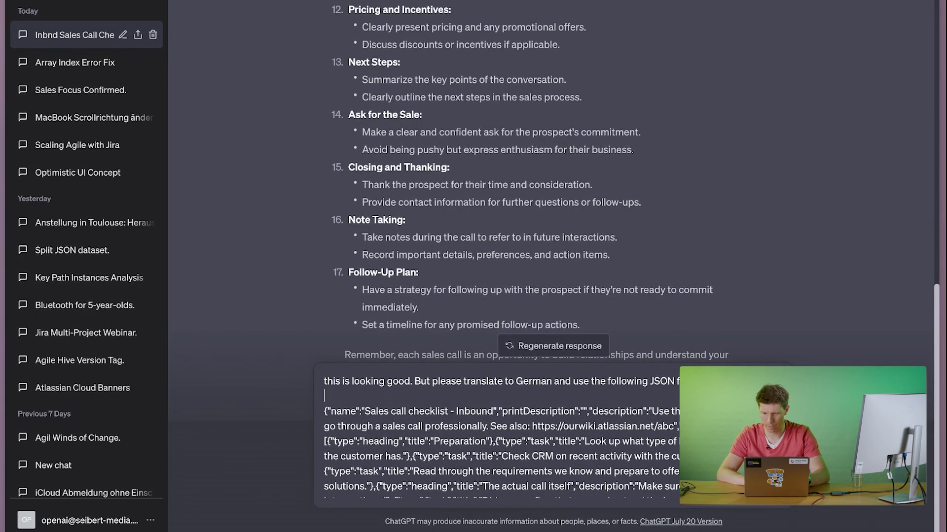
key(Return)
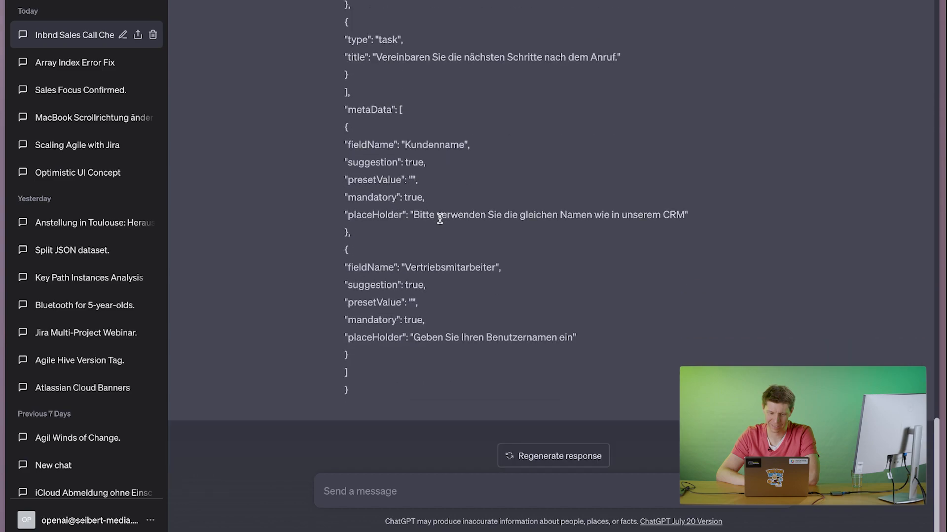
Copy ChatGPT's German JSON reply and open "Sales call checklist - Inbound.json" from the Downloads folder in TextEdit.
scroll(457, 186, up, 15)
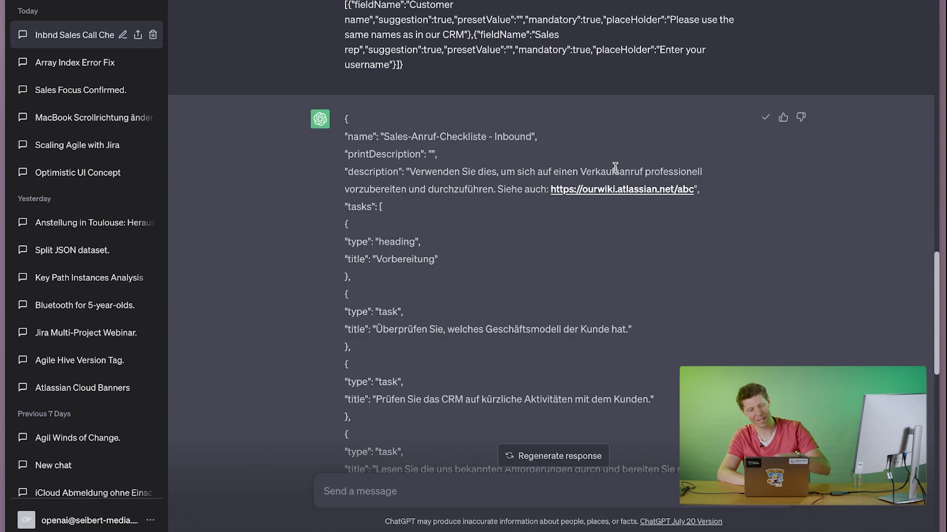
key(super+Tab)
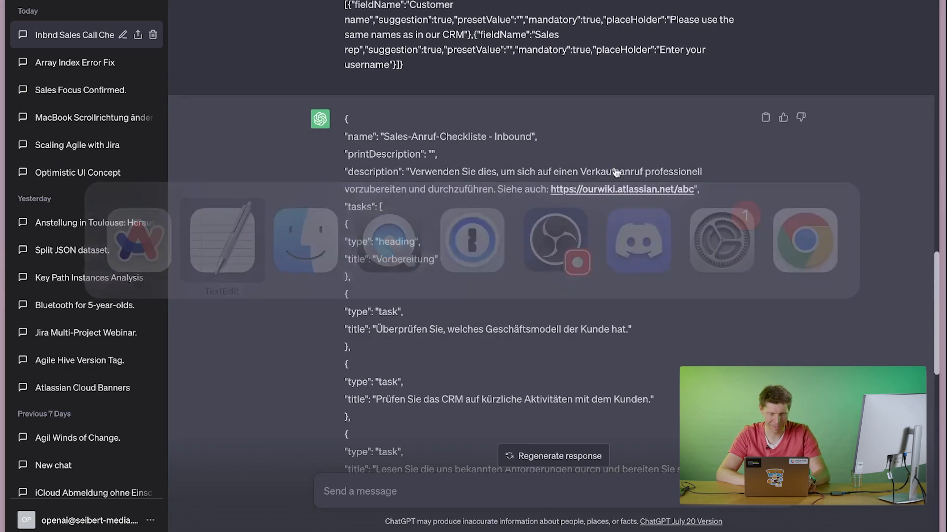
key(super+Tab)
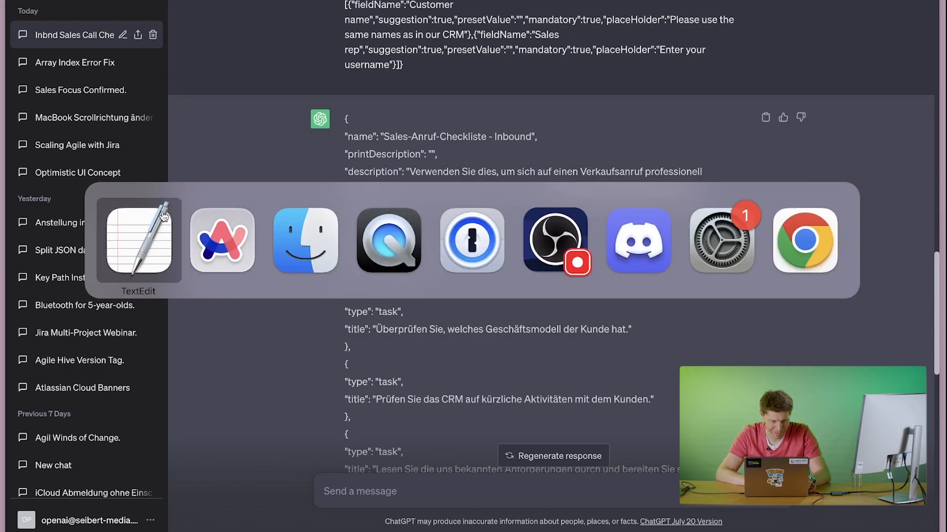
mouse_move(384, 523)
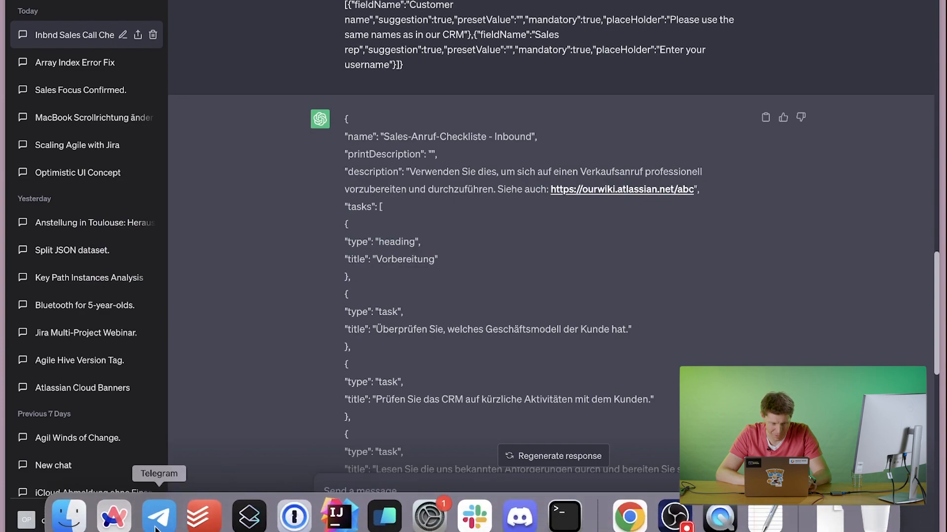
click(69, 515)
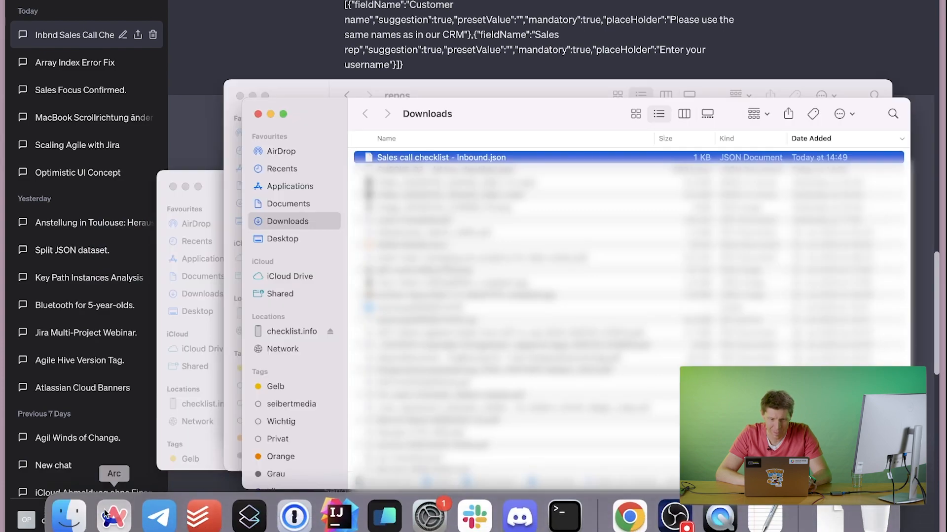
right_click(453, 158)
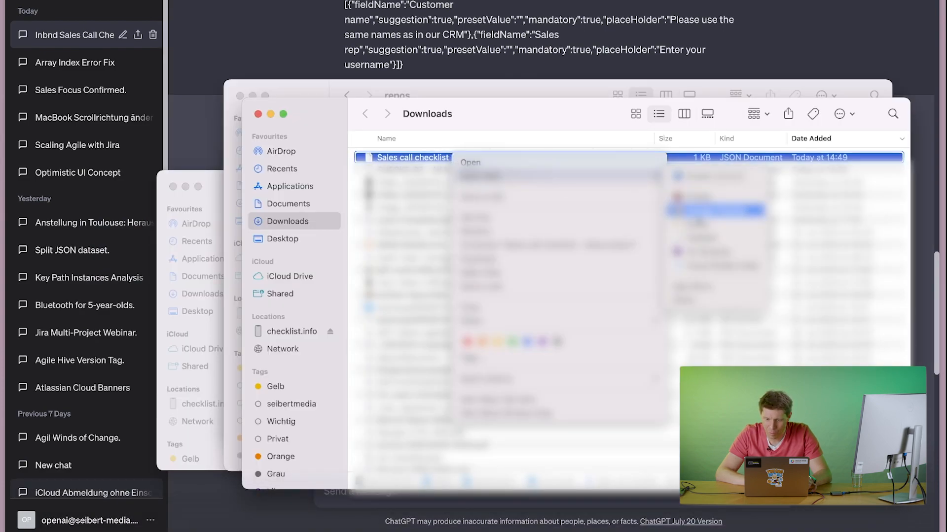
click(715, 238)
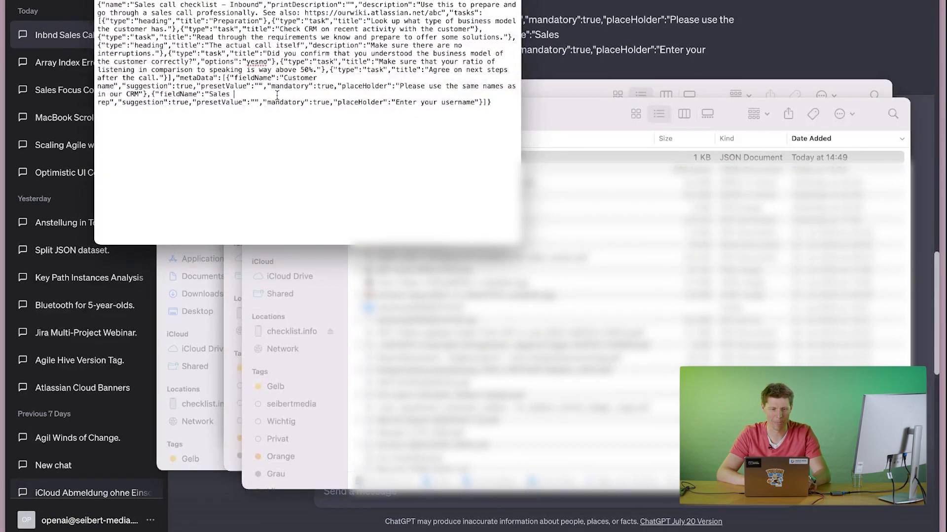
Replace the file's entire content with the copied German JSON, then save and close the file.
key(super+a)
key(super+v)
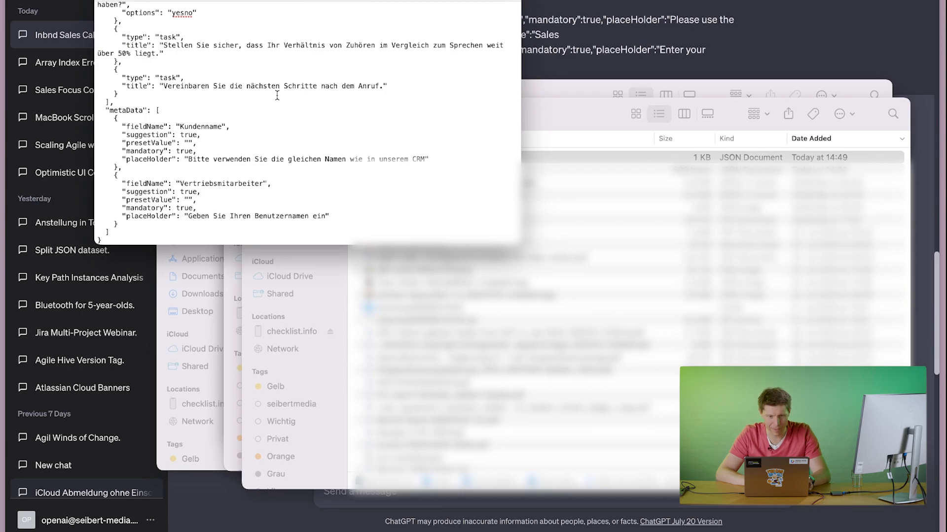
key(super+w)
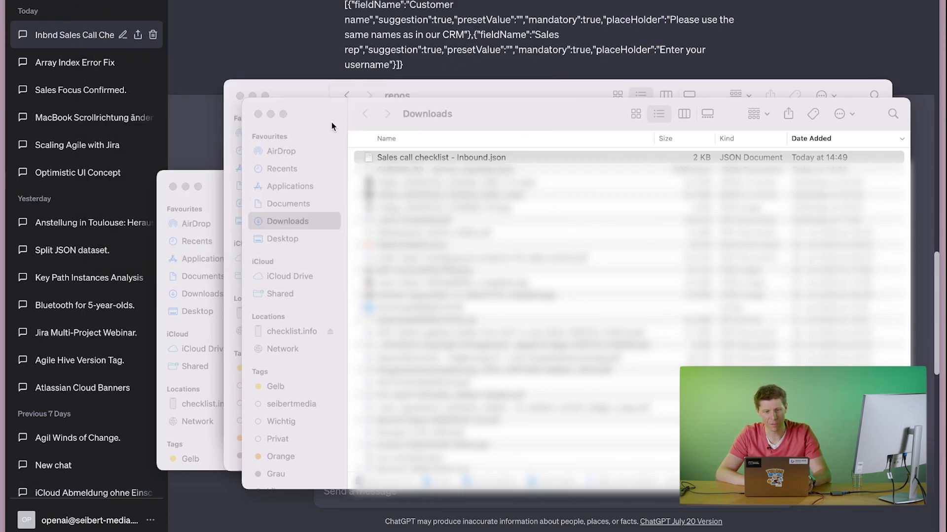
Return to the browser, switch to the CHECKS-92 Jira tab, and open the didit templates list.
click(295, 34)
scroll(352, 125, up, 20)
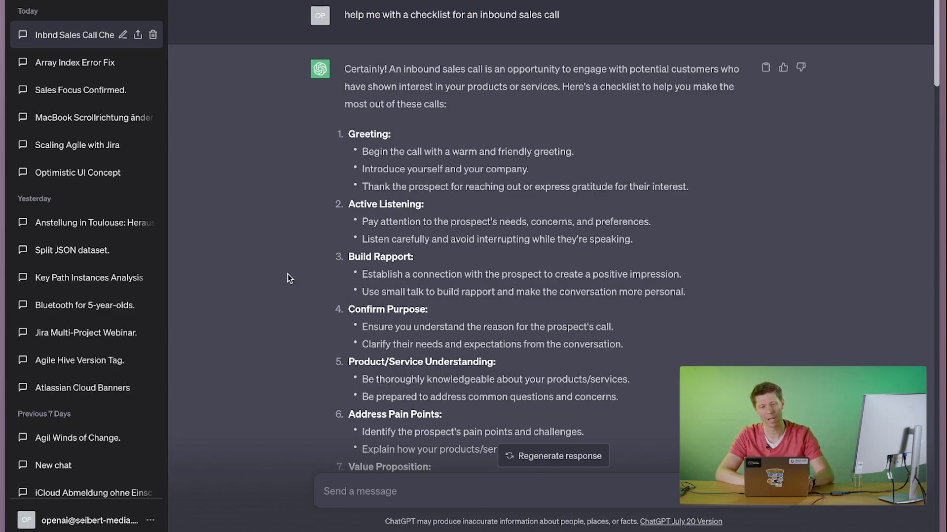
key(super+Tab)
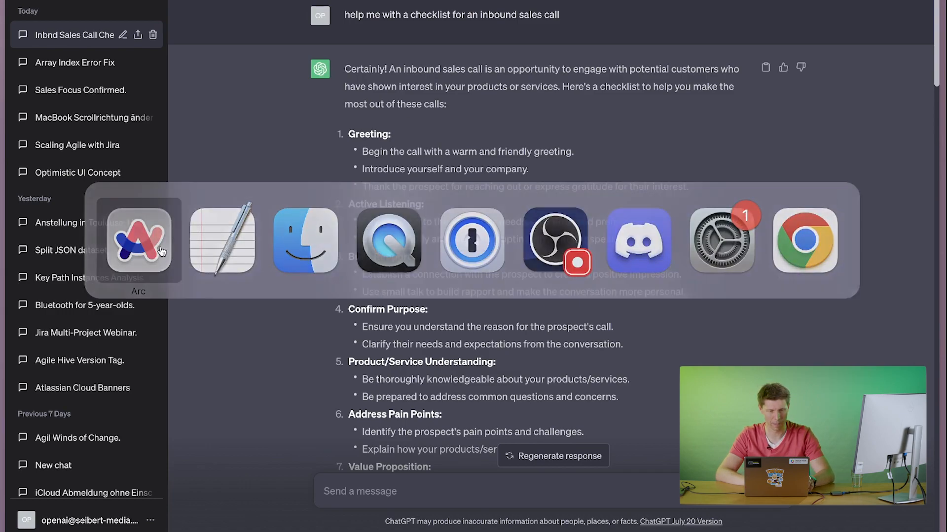
mouse_move(2, 217)
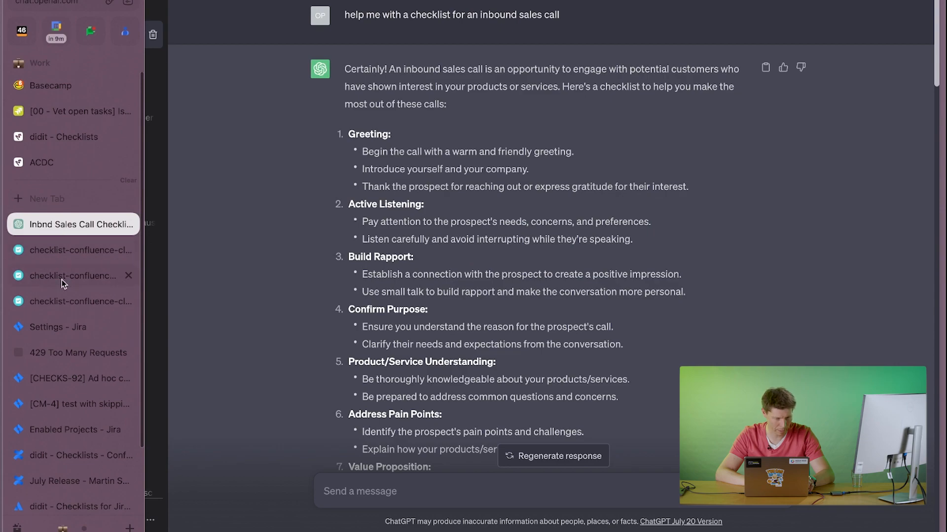
click(67, 379)
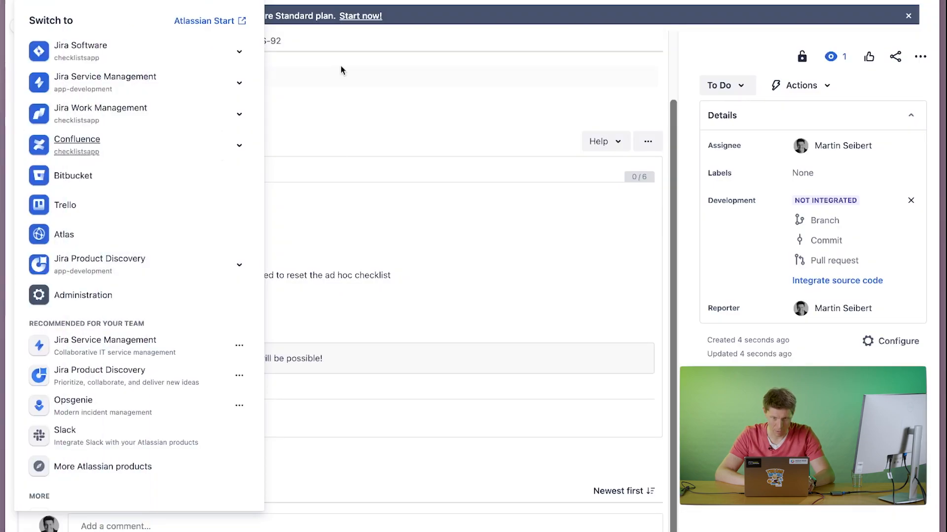
click(461, 34)
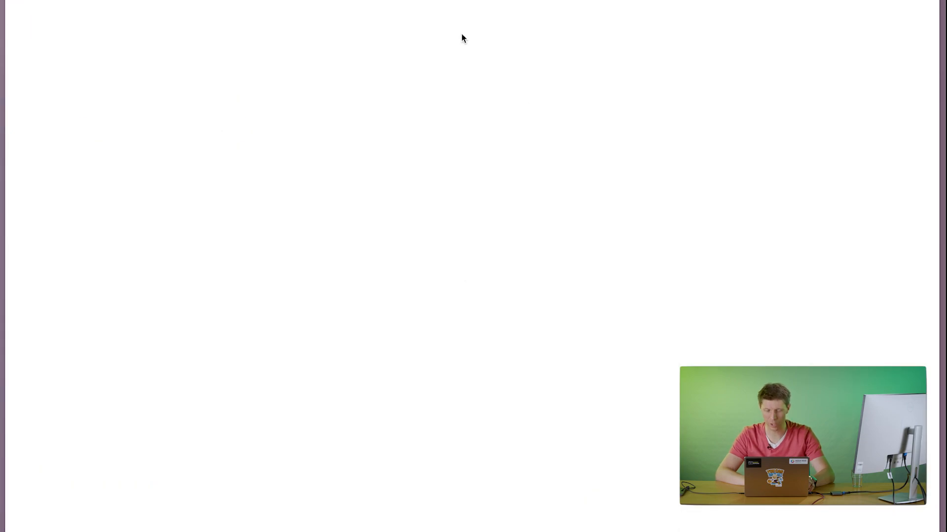
Import "Sales call checklist - Inbound.json" from the Downloads folder as a new didit template and save it.
click(819, 58)
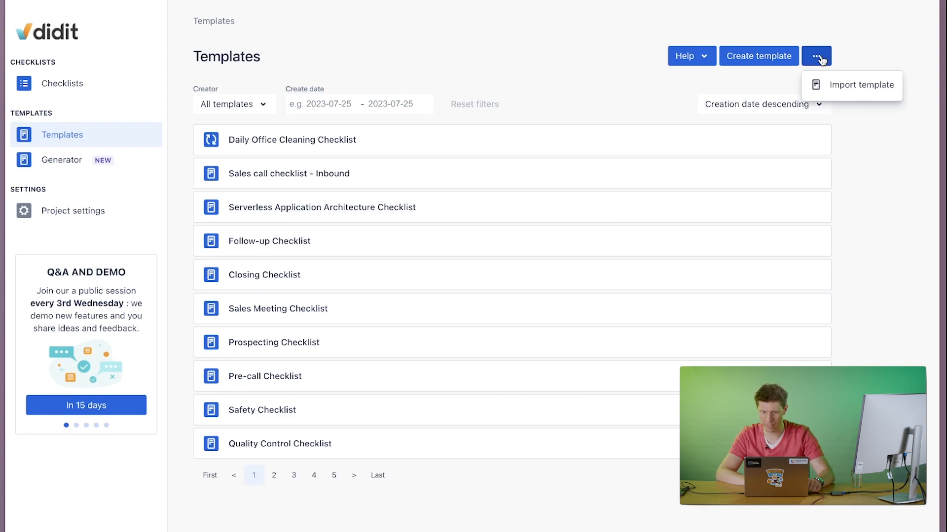
click(823, 88)
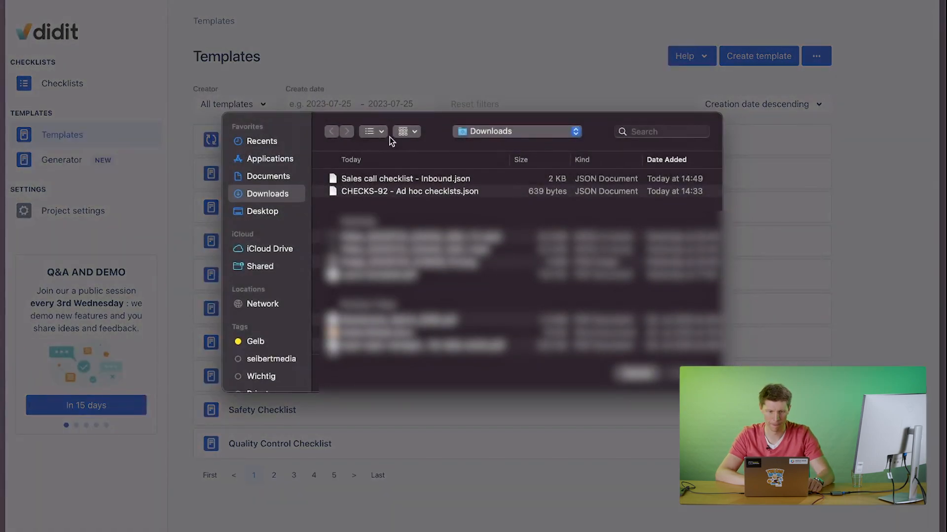
click(381, 178)
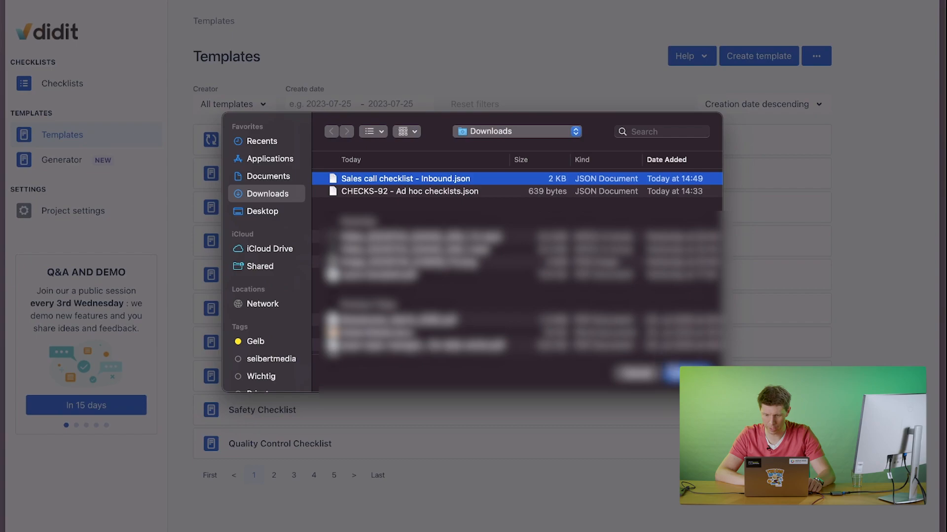
key(Return)
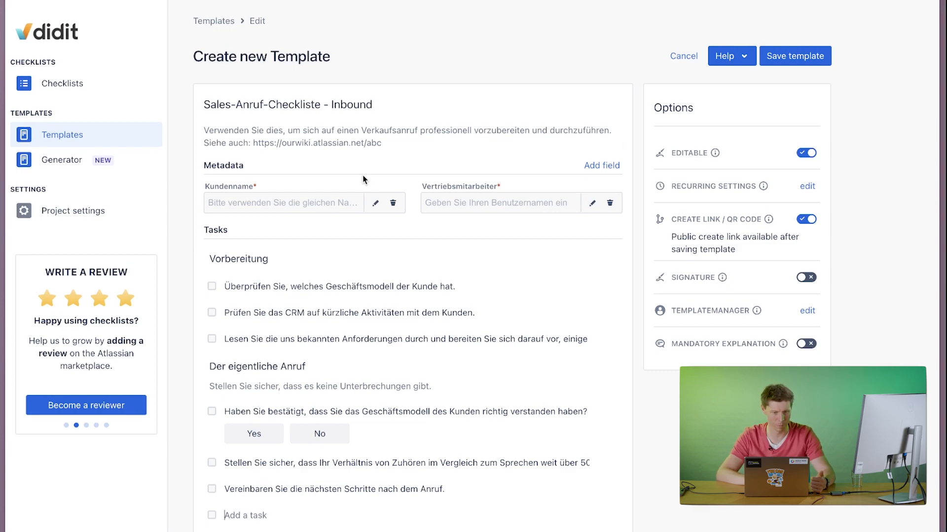
scroll(302, 204, down, 2)
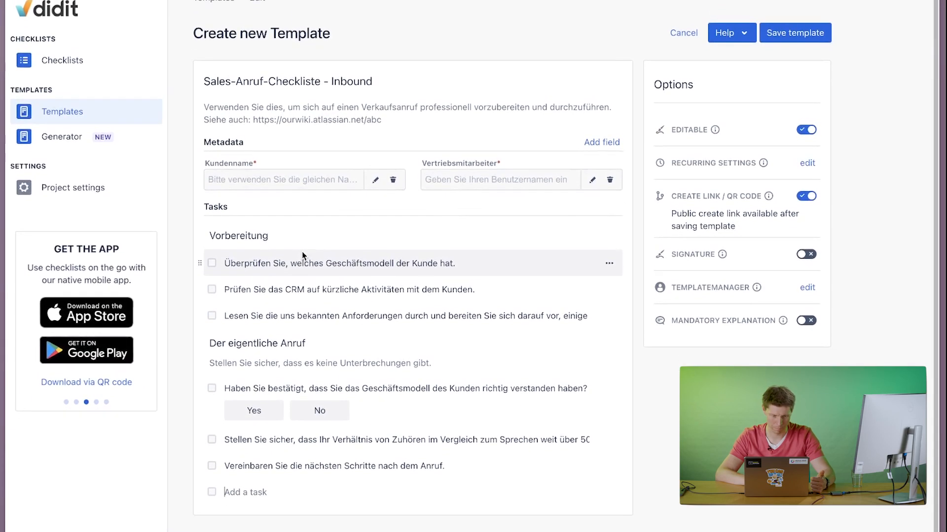
click(789, 32)
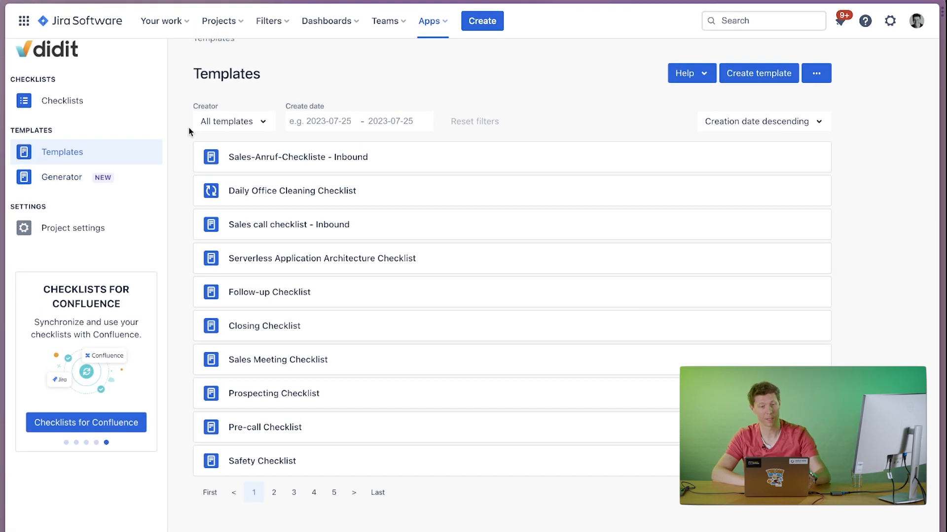
Switch to Confluence and create a new page titled "List of checklists".
click(24, 20)
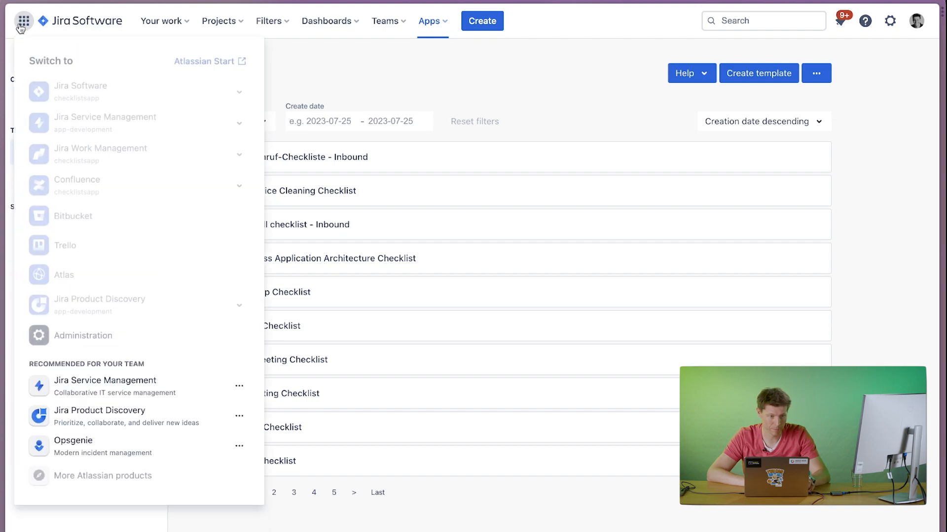
click(155, 190)
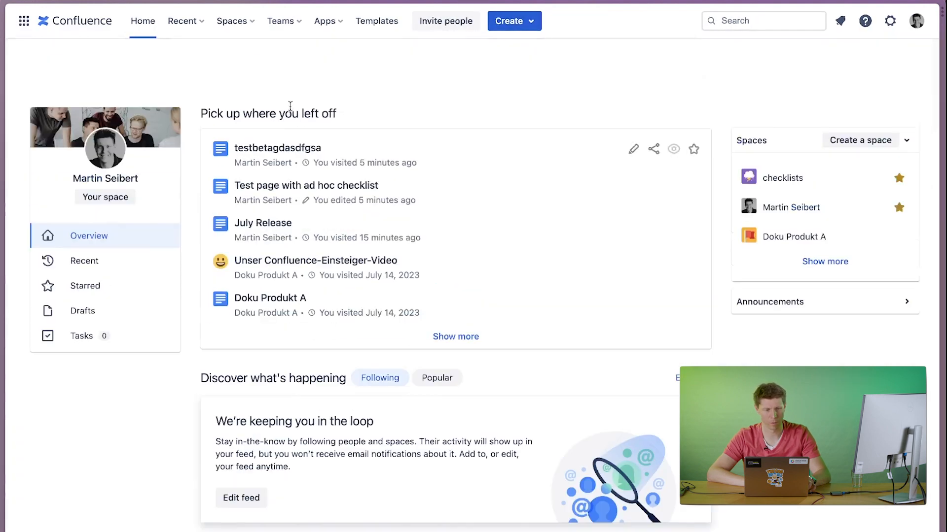
click(517, 21)
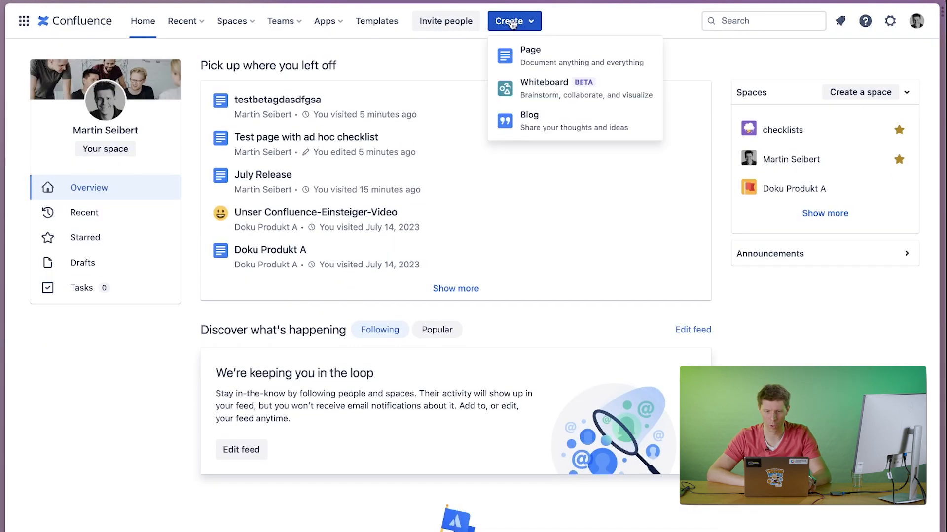
click(520, 47)
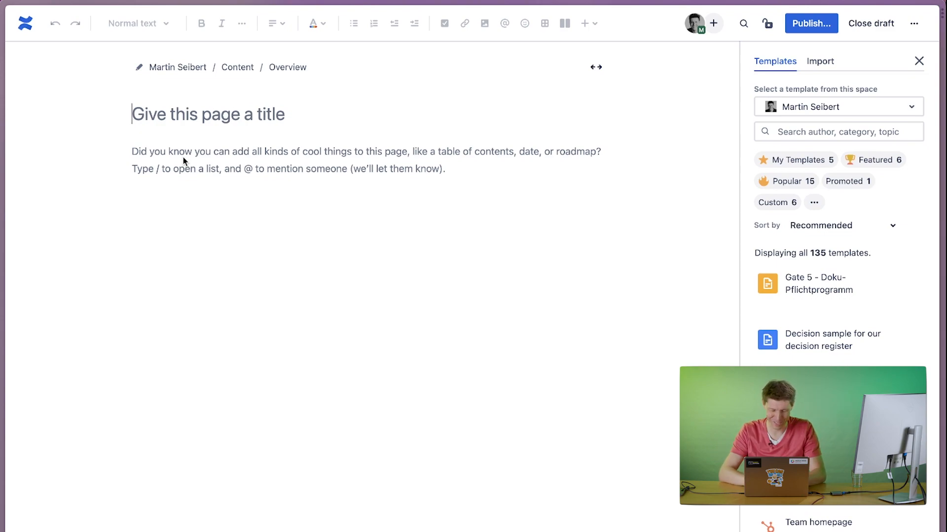
mouse_move(244, 138)
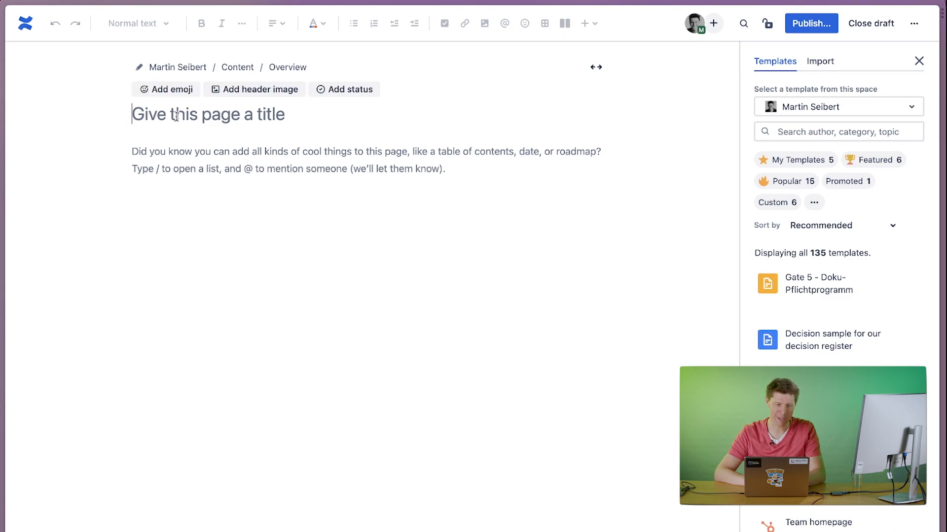
text(List of )
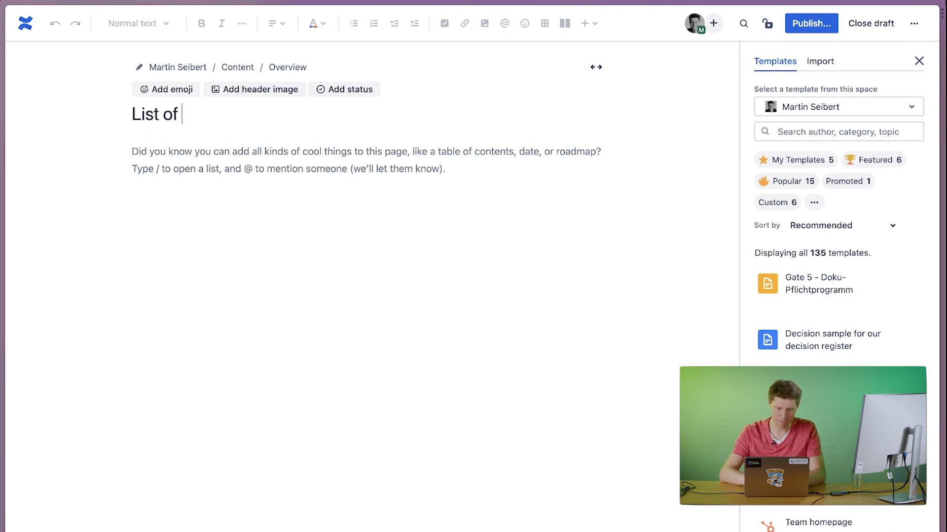
text(checklists)
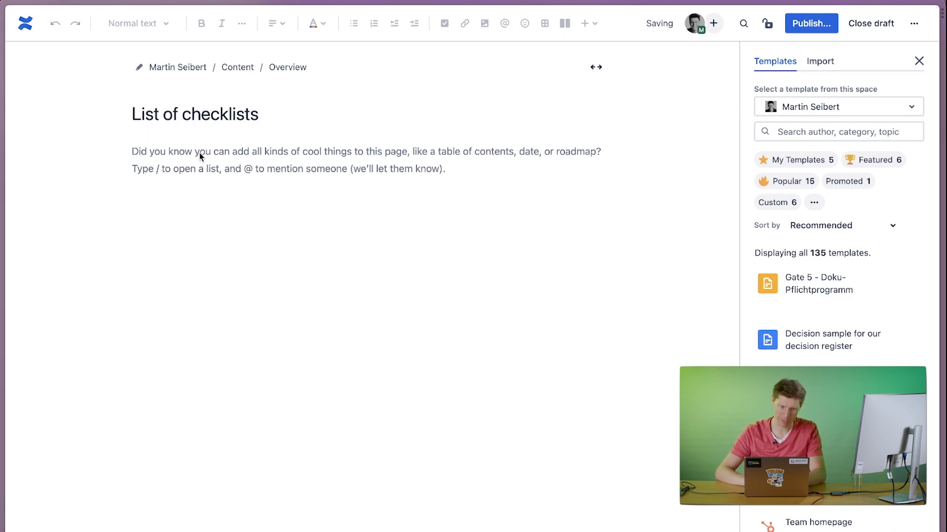
Insert an unfiltered "List of didit checklists" macro into the page body and publish the page.
key(Return)
text(/list)
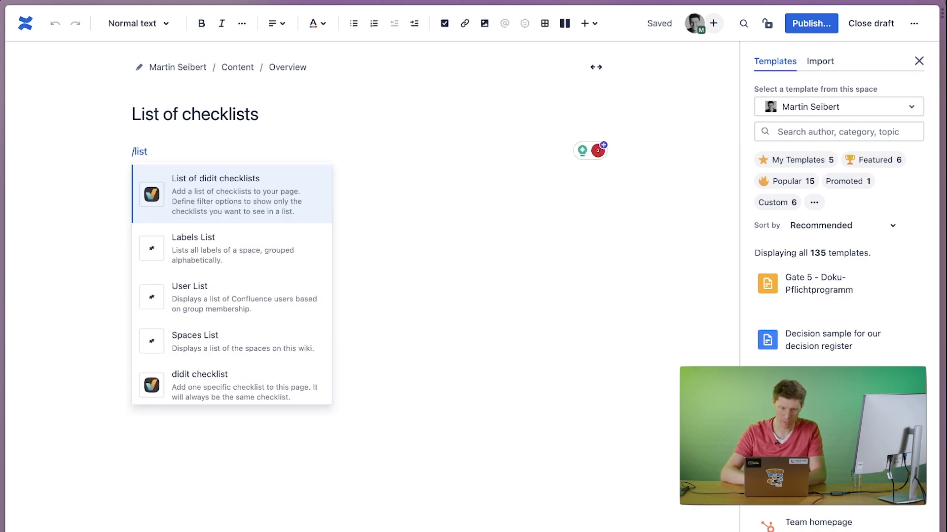
click(248, 181)
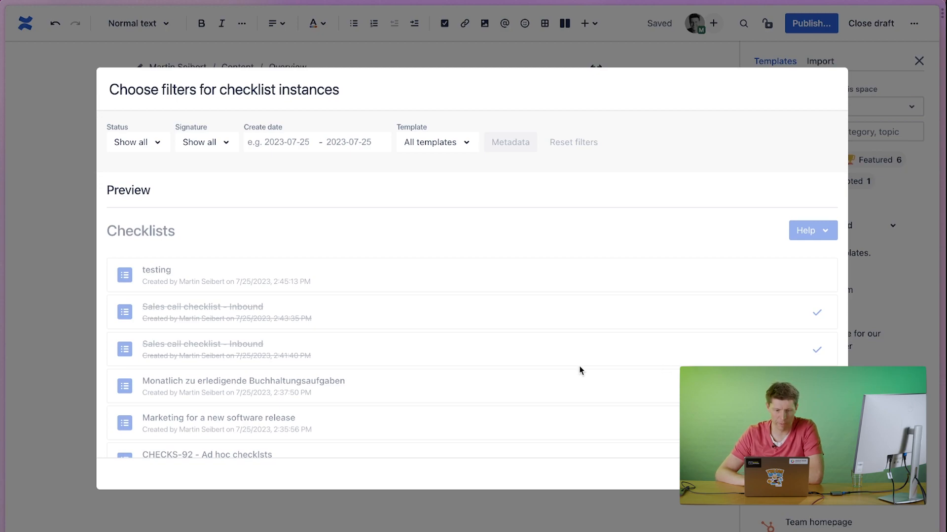
click(783, 474)
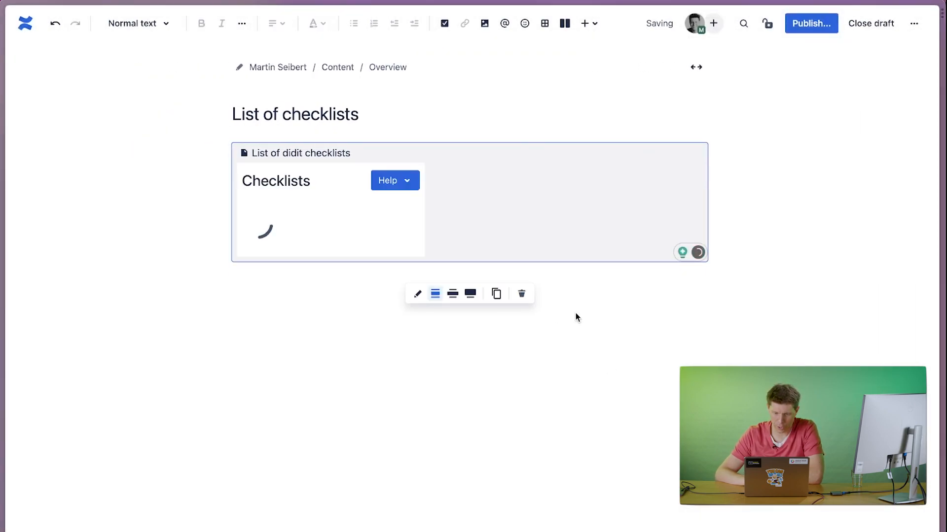
click(810, 28)
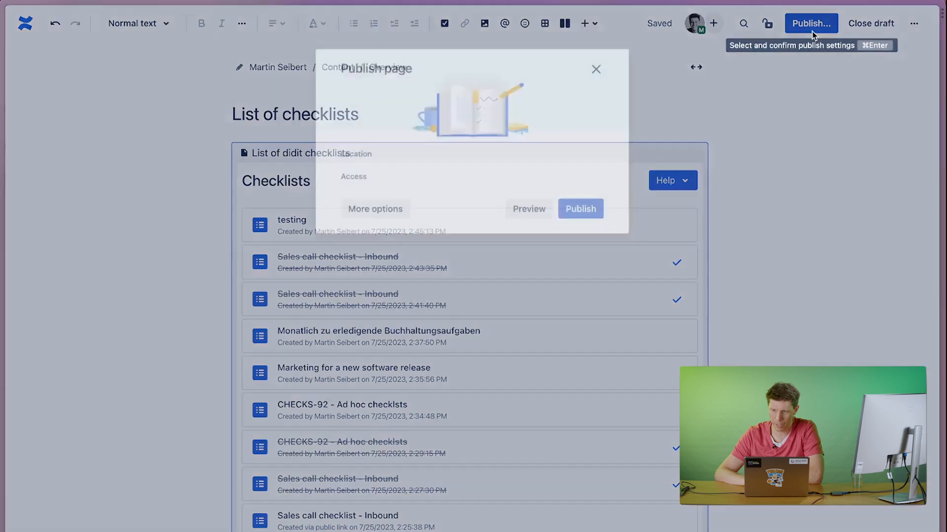
click(579, 256)
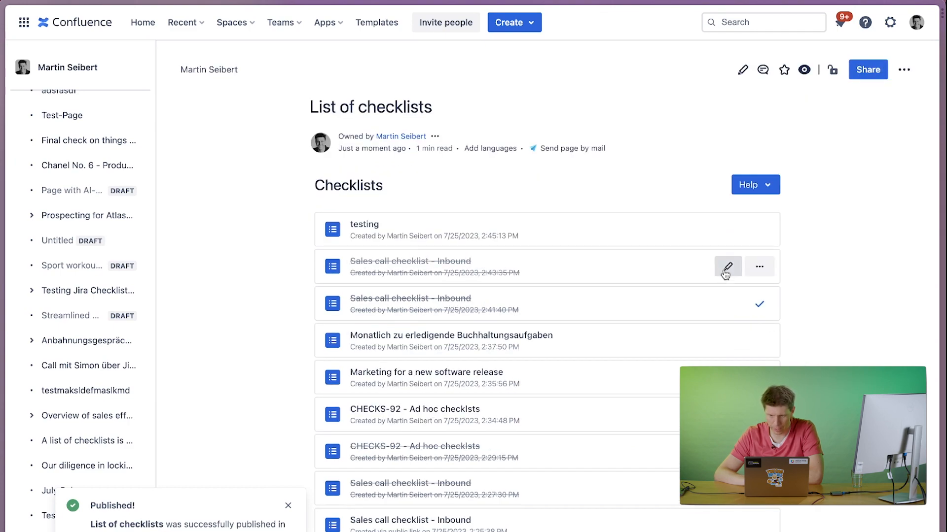
scroll(592, 413, down, 6)
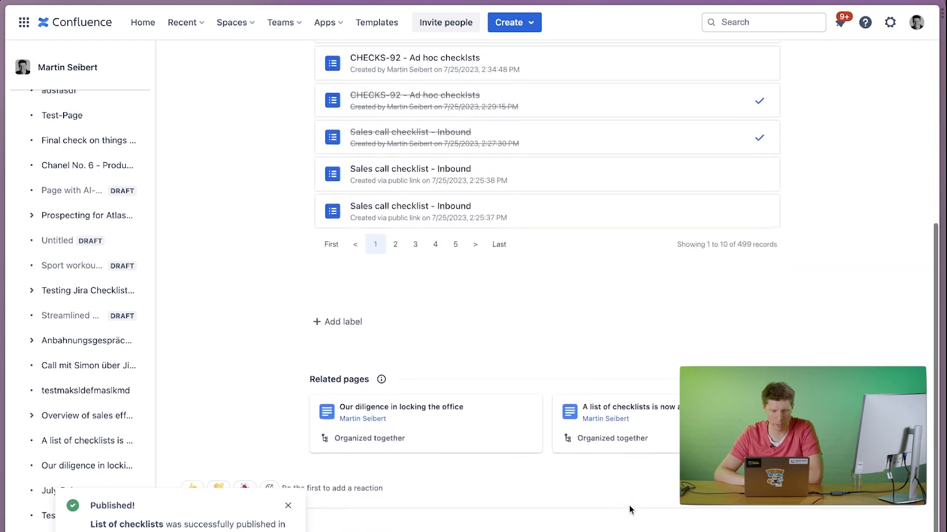
scroll(592, 413, up, 6)
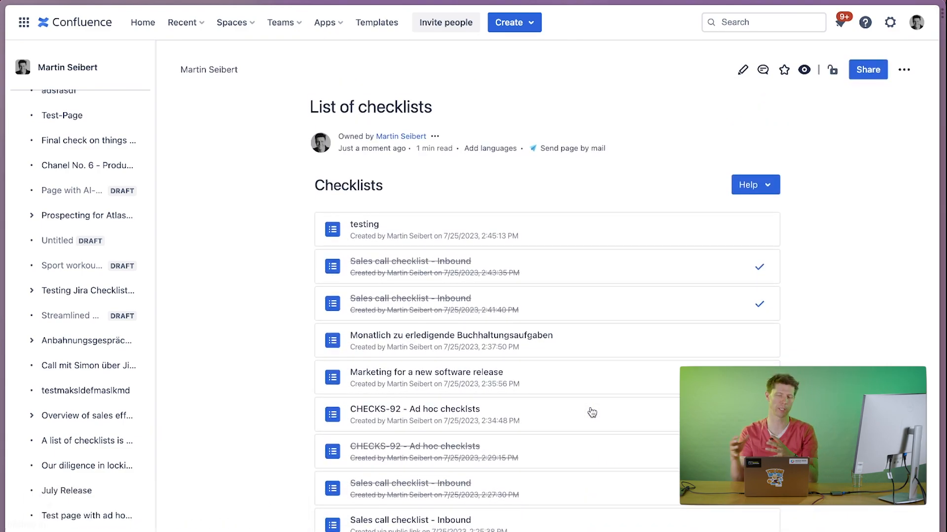
Edit the published page and filter its checklist macro by the template "Sales call checklist - Inbound".
click(742, 69)
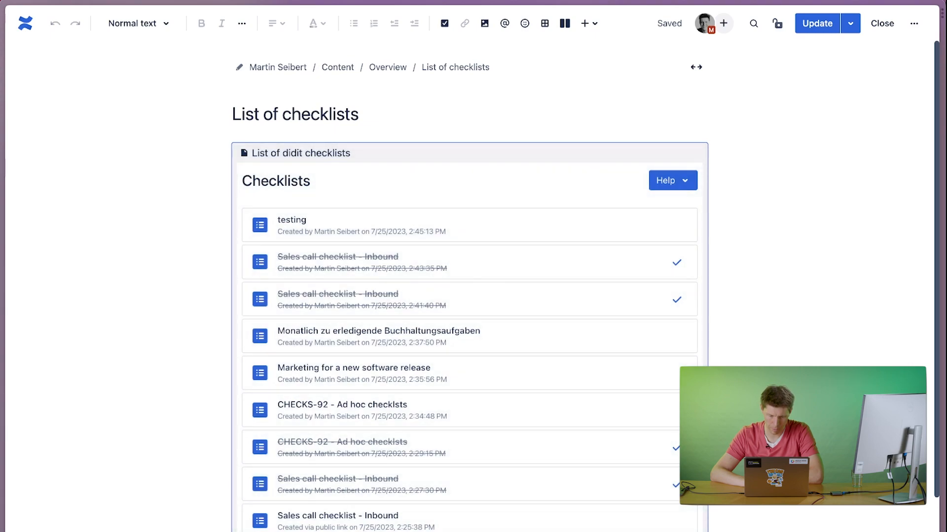
click(429, 531)
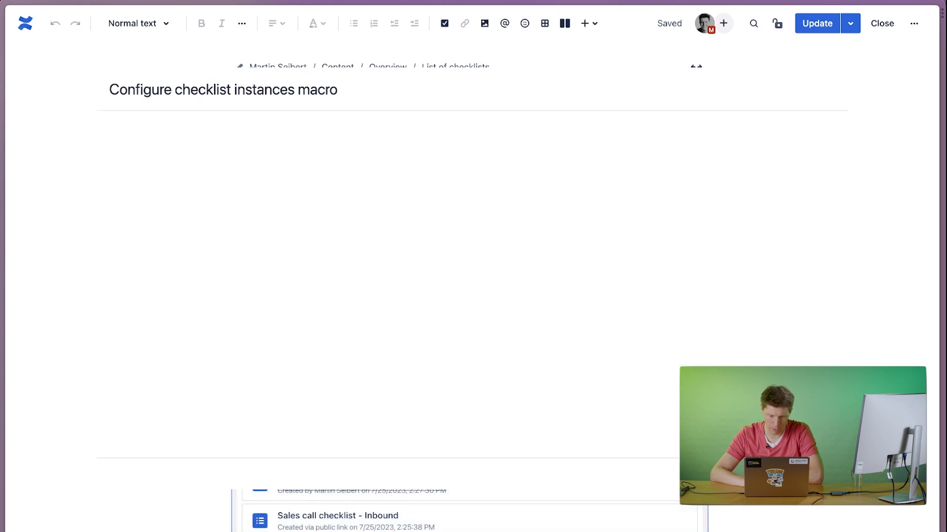
click(150, 144)
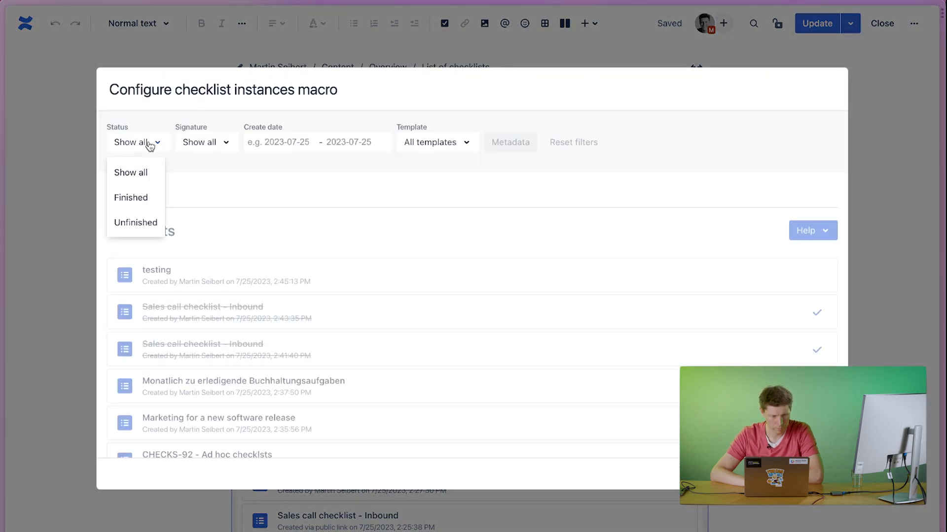
click(444, 144)
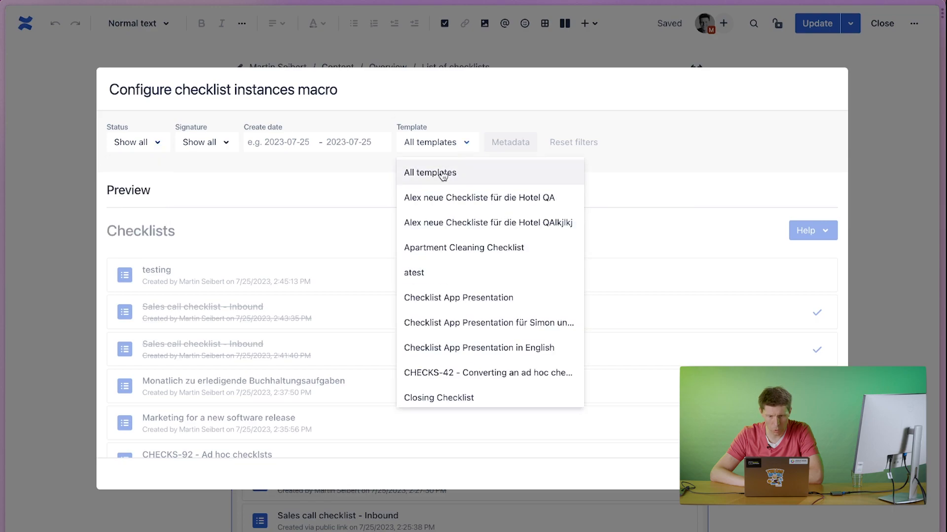
scroll(434, 274, down, 10)
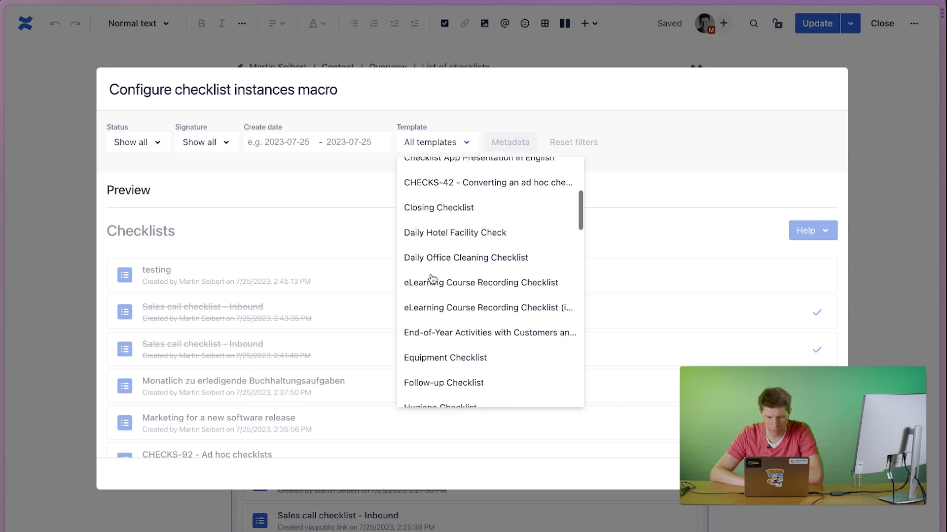
scroll(432, 279, down, 10)
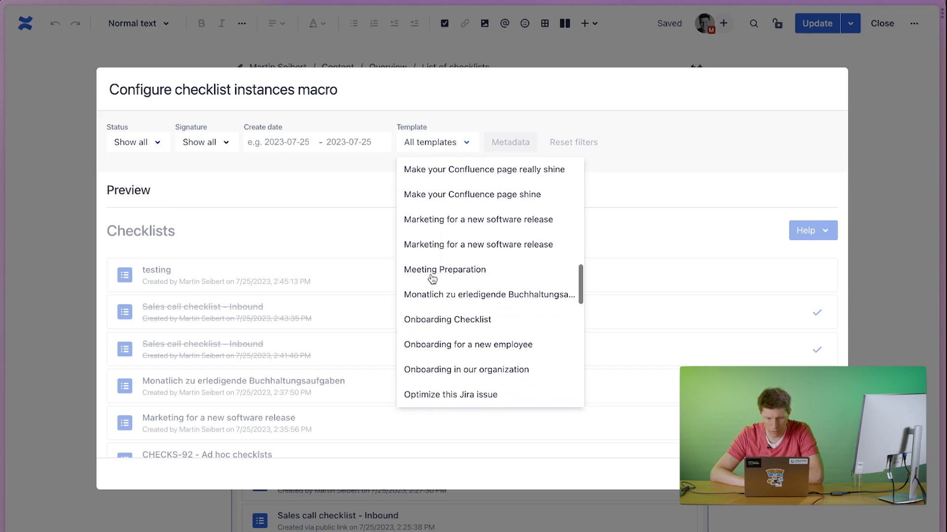
scroll(432, 279, down, 6)
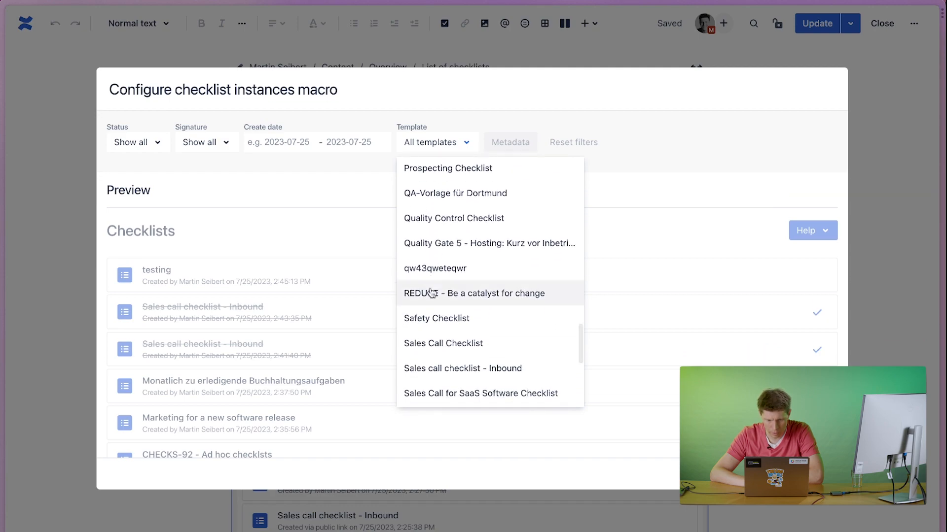
click(442, 368)
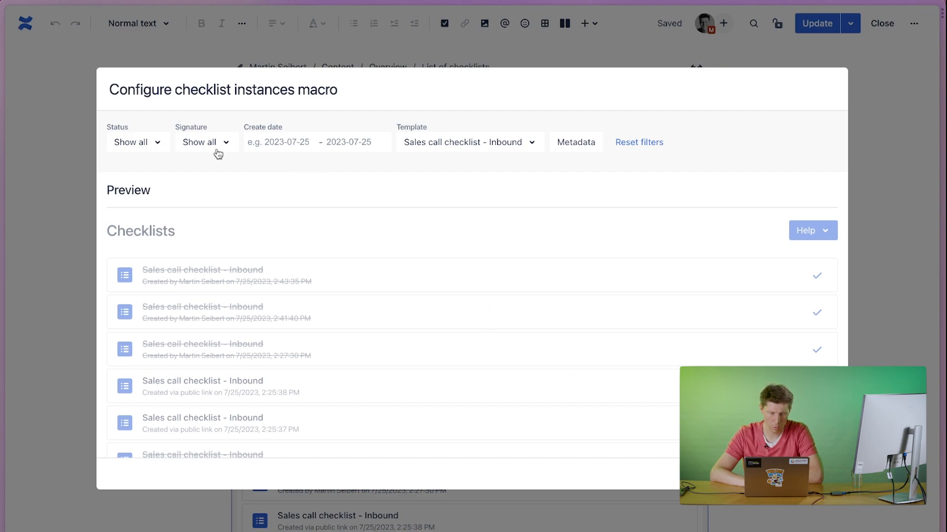
Filter the macro to Signed checklists created from 2023-07-01 to 2023-07-31, save the configuration and update the page.
click(194, 144)
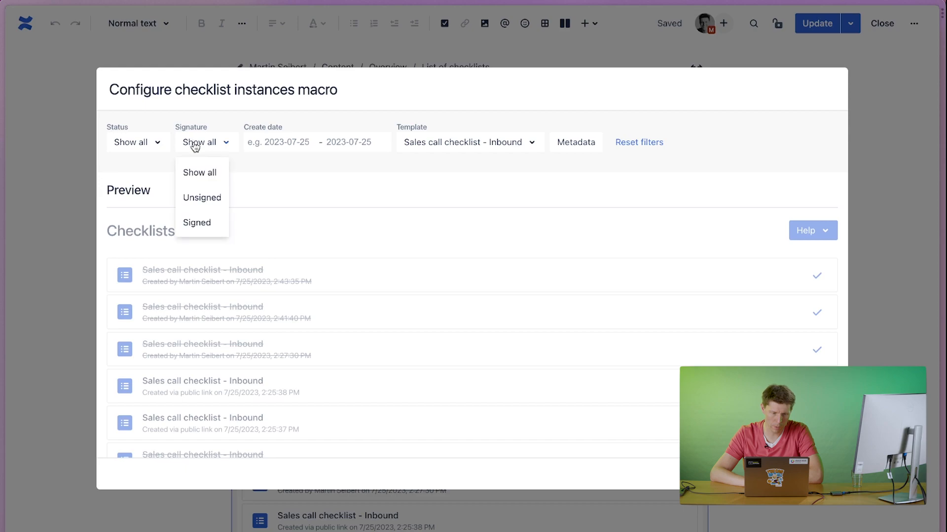
click(211, 224)
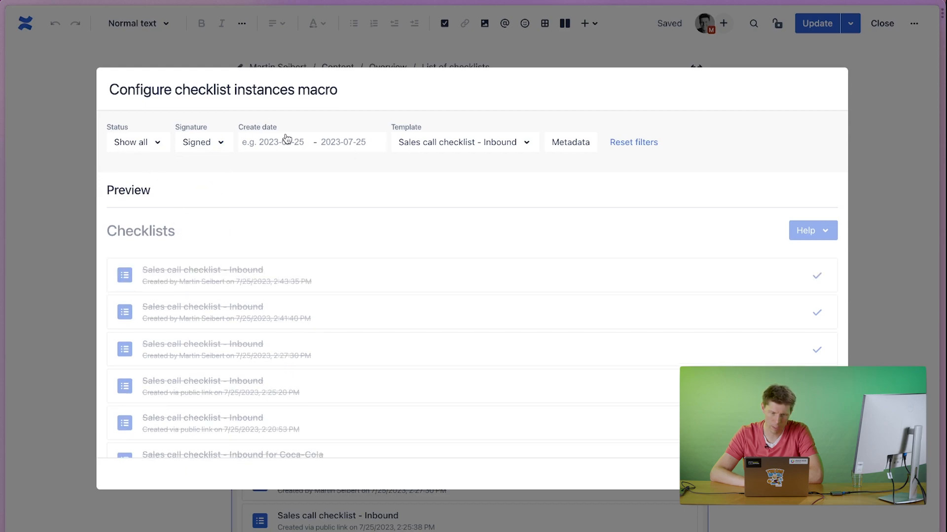
click(307, 144)
click(440, 213)
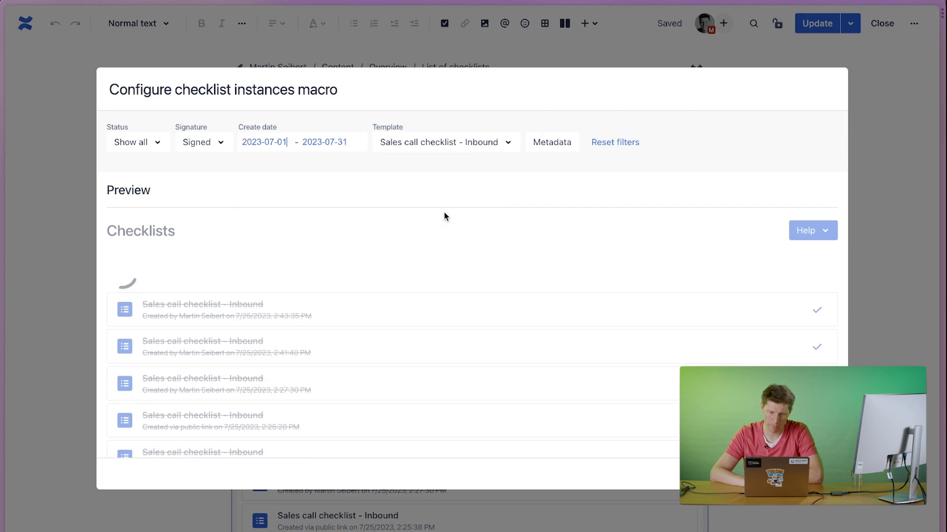
click(783, 474)
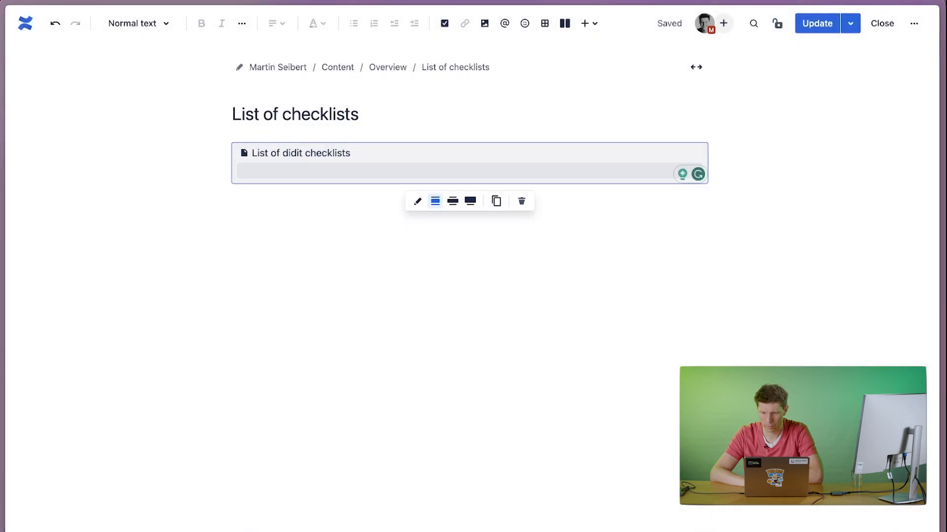
click(819, 25)
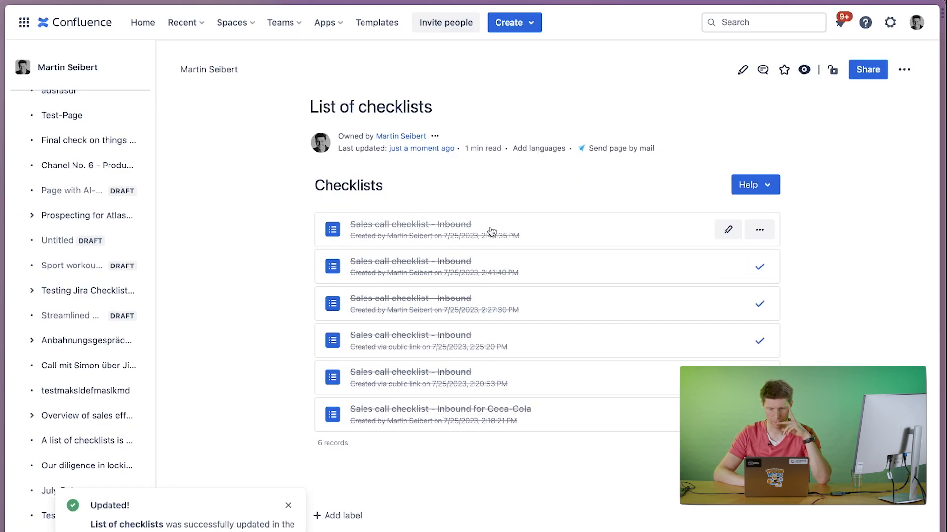
Open the first checklist in the published list, review its tasks and the available further actions, then close it.
click(644, 242)
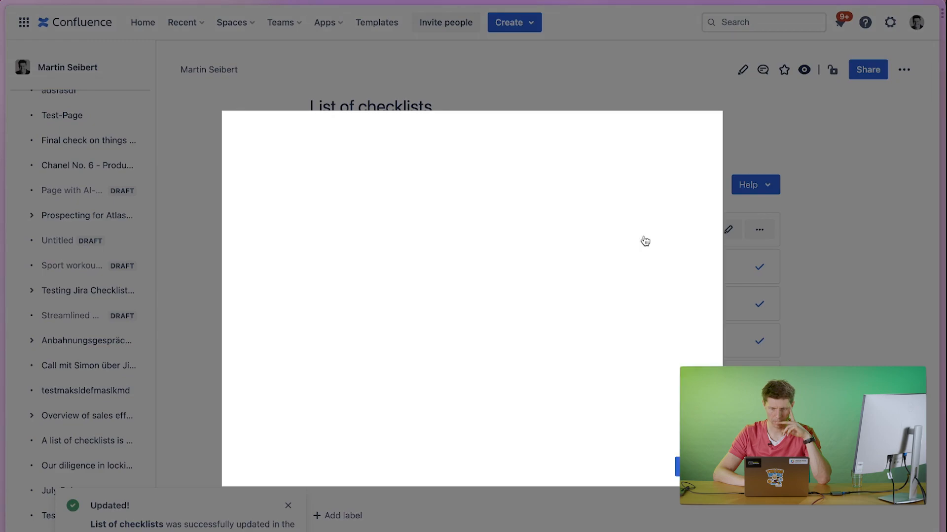
scroll(585, 335, down, 4)
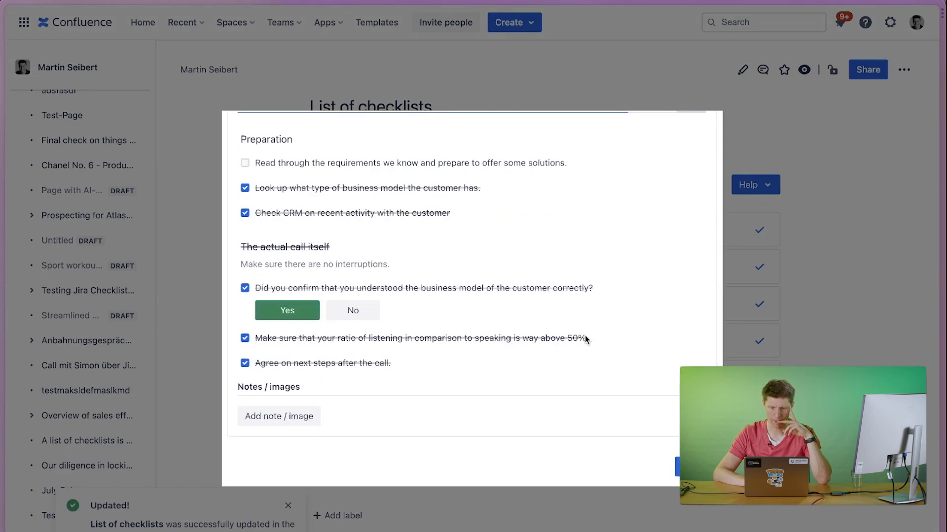
scroll(585, 335, up, 4)
click(695, 131)
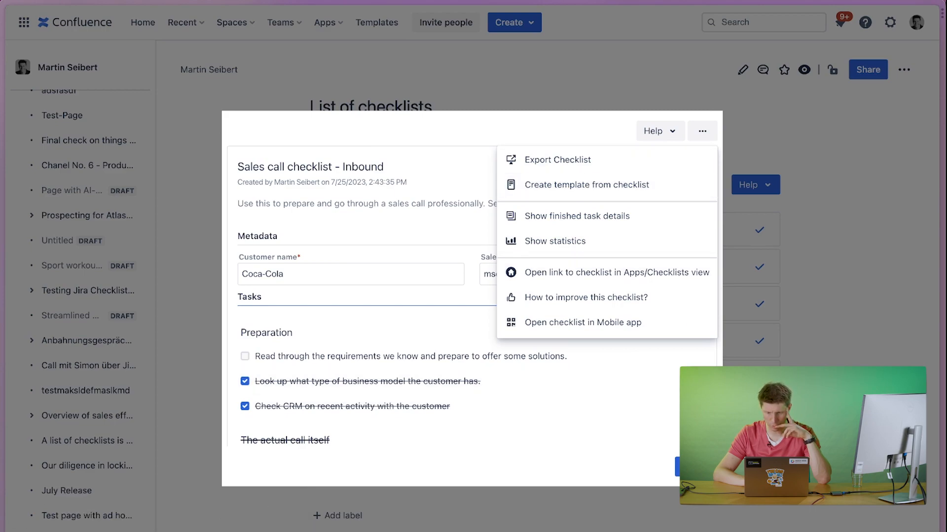
click(695, 467)
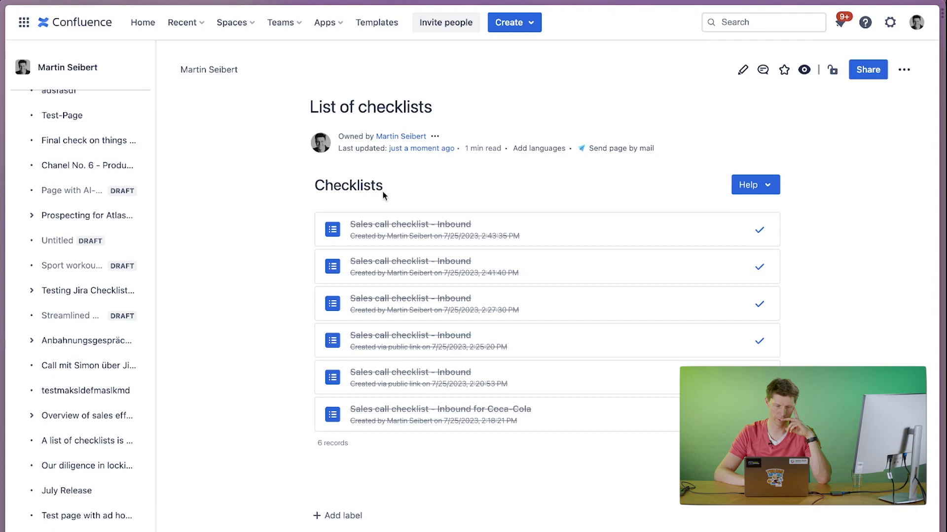
Open the didit app's Checklists overview and export the second checklist, "Sales call checklist - Inbound", as PDF.
click(331, 29)
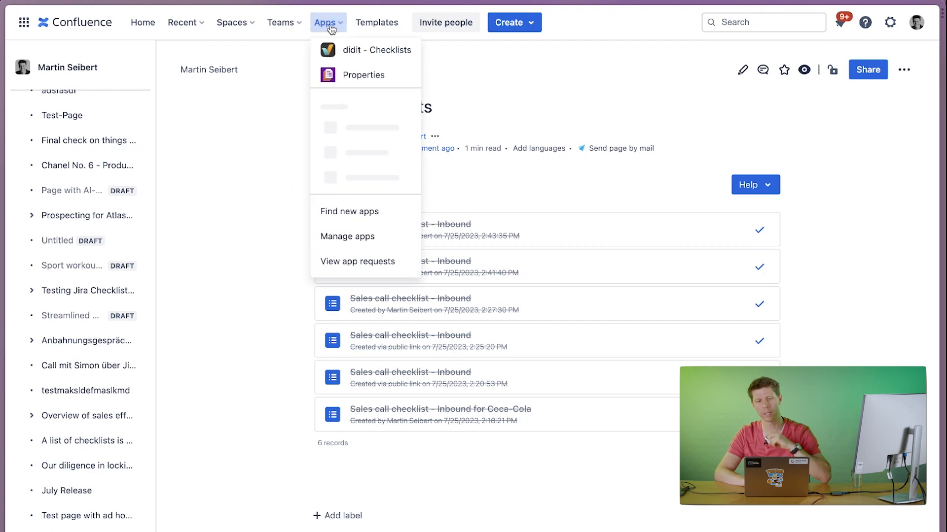
click(358, 58)
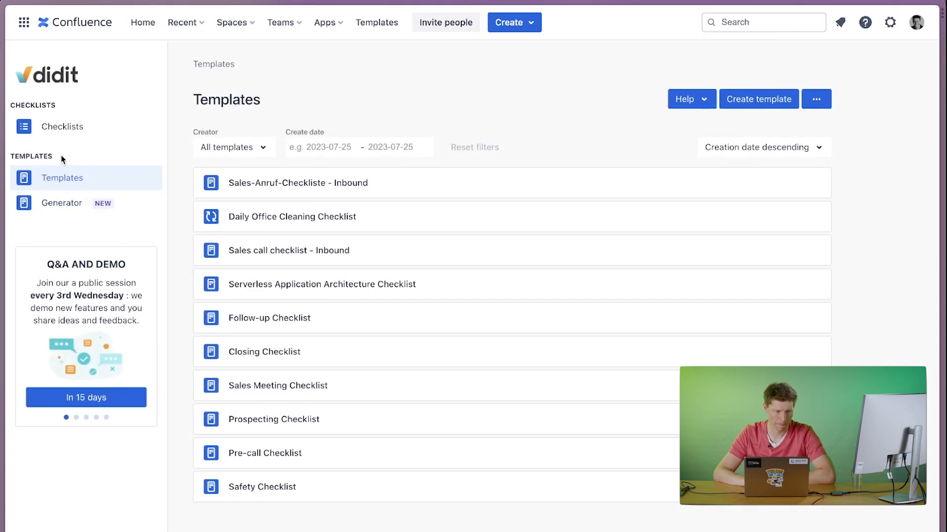
click(72, 129)
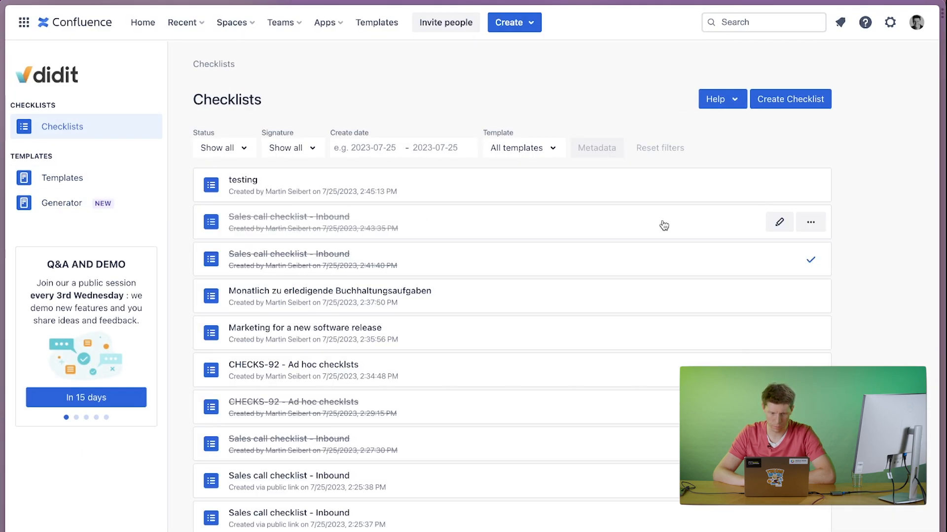
click(805, 231)
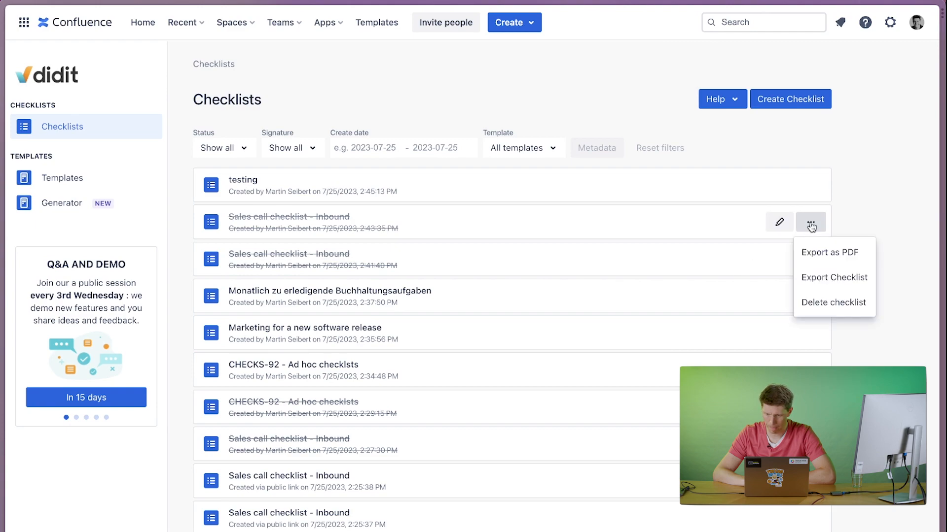
click(826, 253)
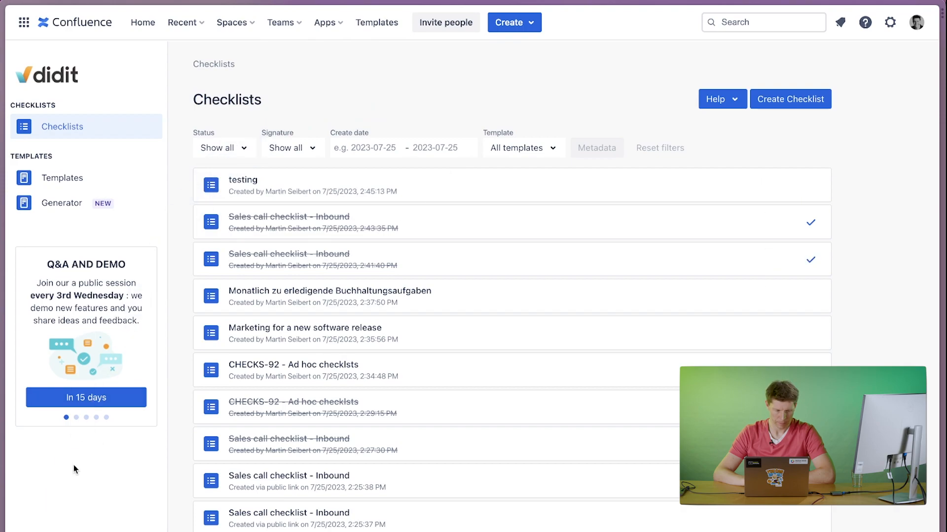
Open the downloaded "Sales call checklist - Inbound.pdf", review its tasks and signature, and close the preview.
mouse_move(2, 493)
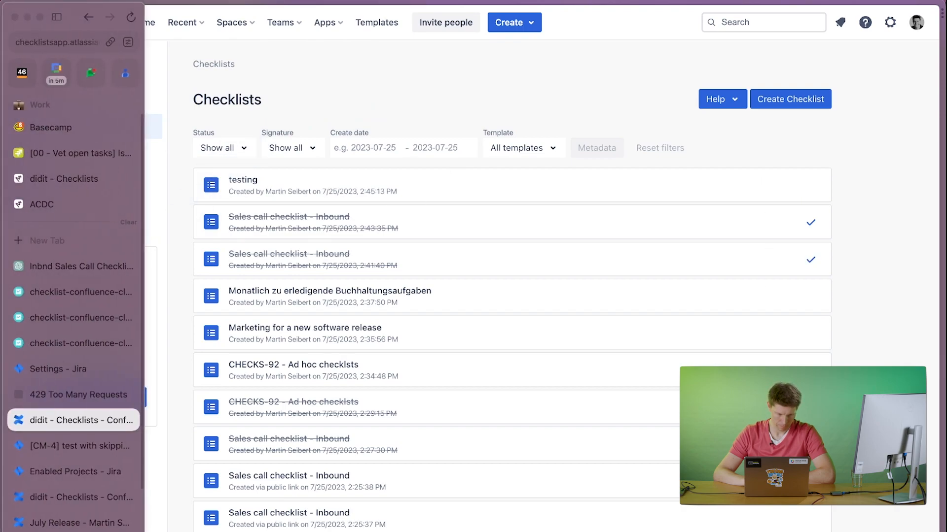
click(24, 531)
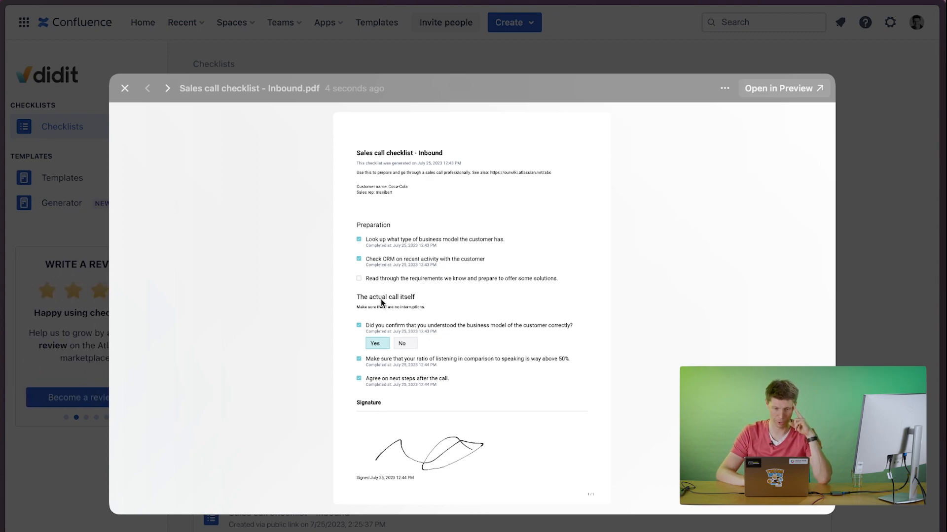
click(123, 88)
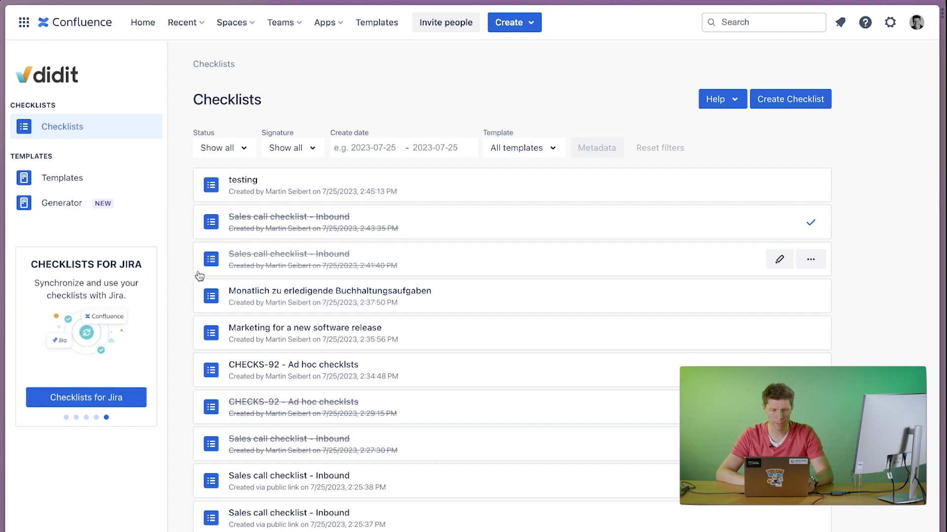
Open seibert.biz/checklistschat in a new browser tab to view the didit-checklists community channel in Discord.
key(super+t)
text(seiber)
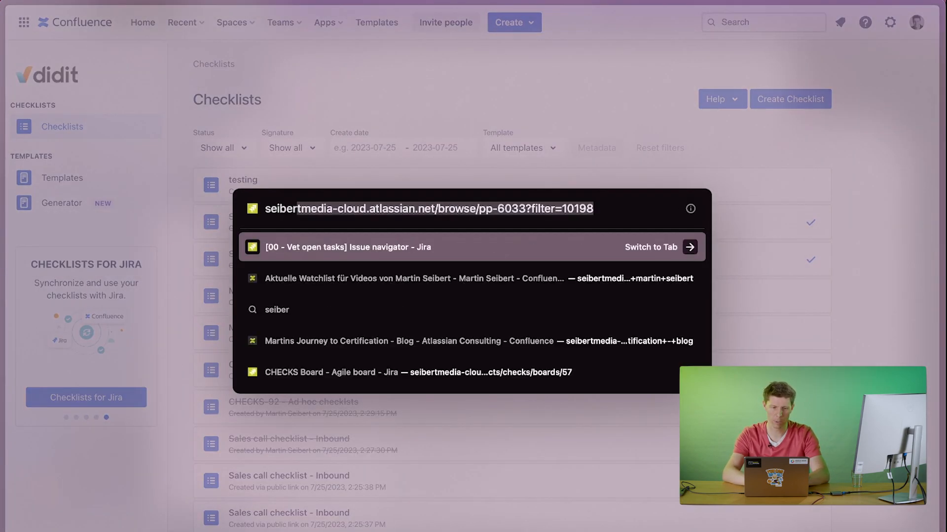
text(t.bi/z/)
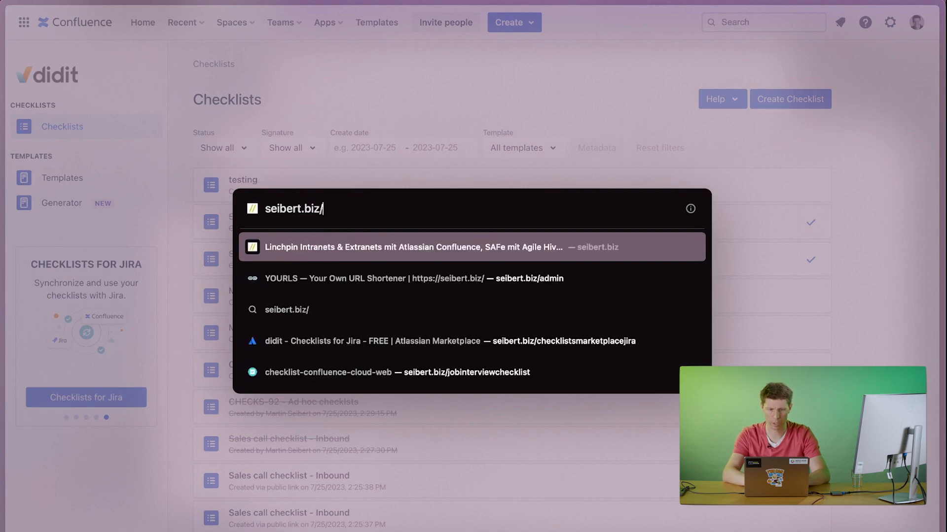
text(checklistscha)
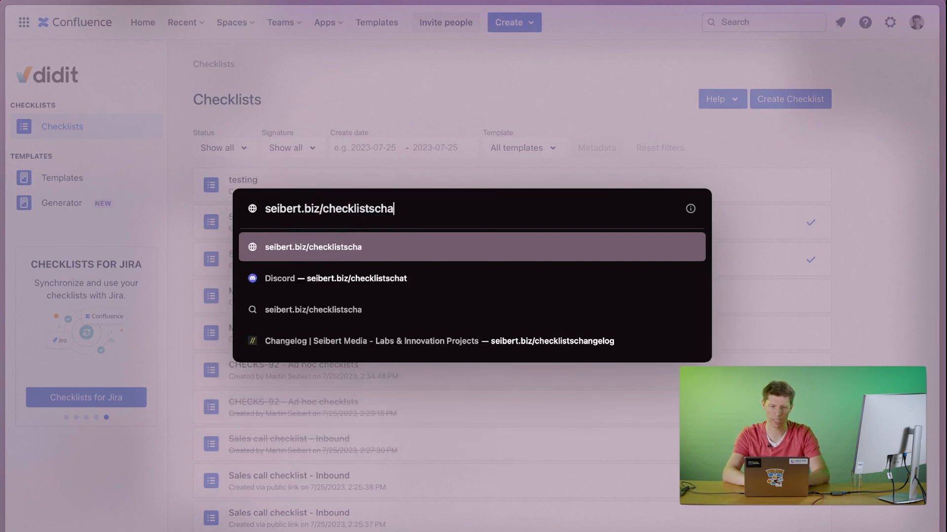
text(t)
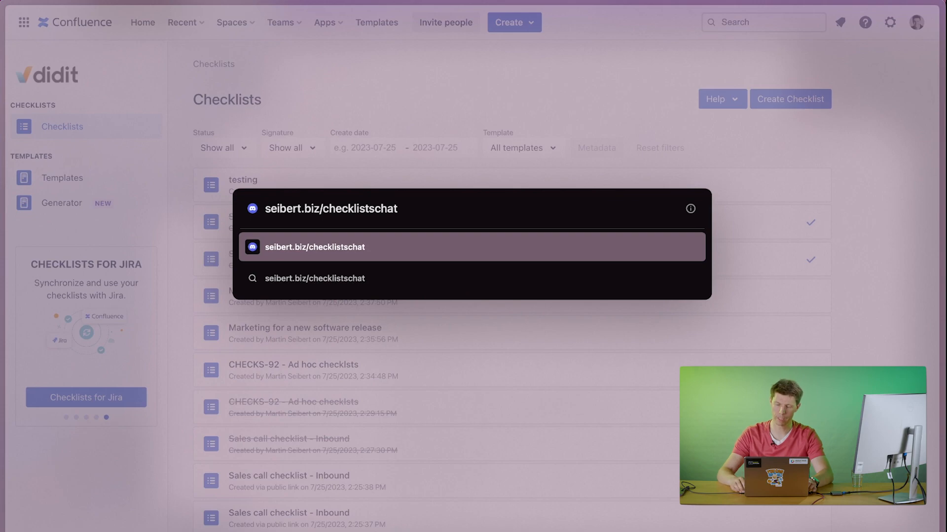
key(Return)
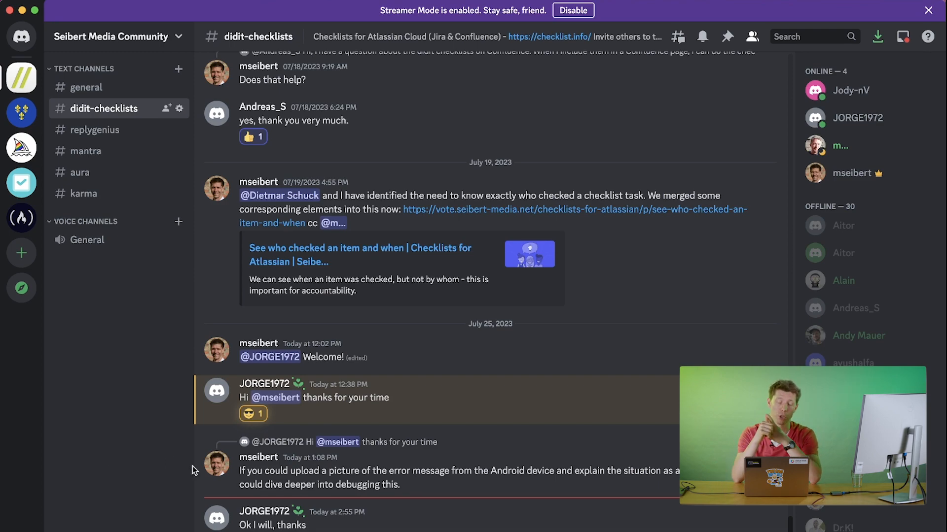
key(super+Tab)
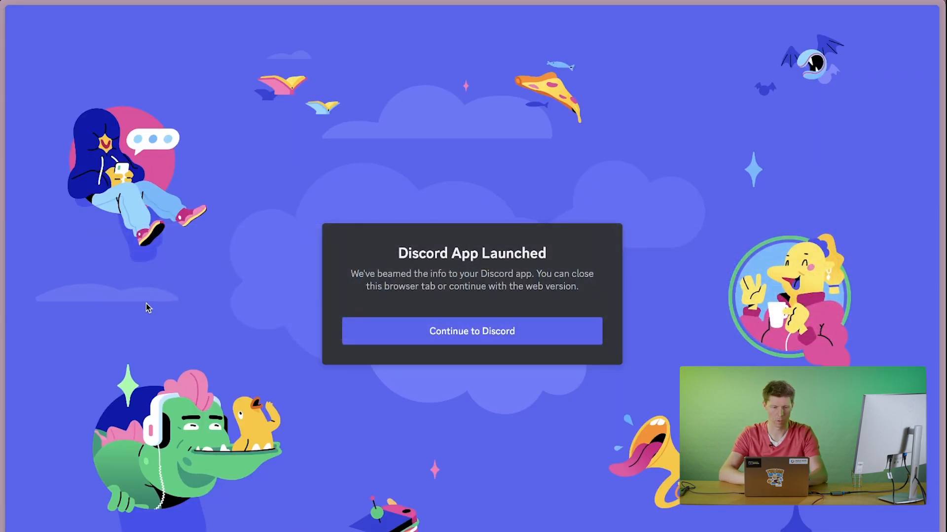
key(super+t)
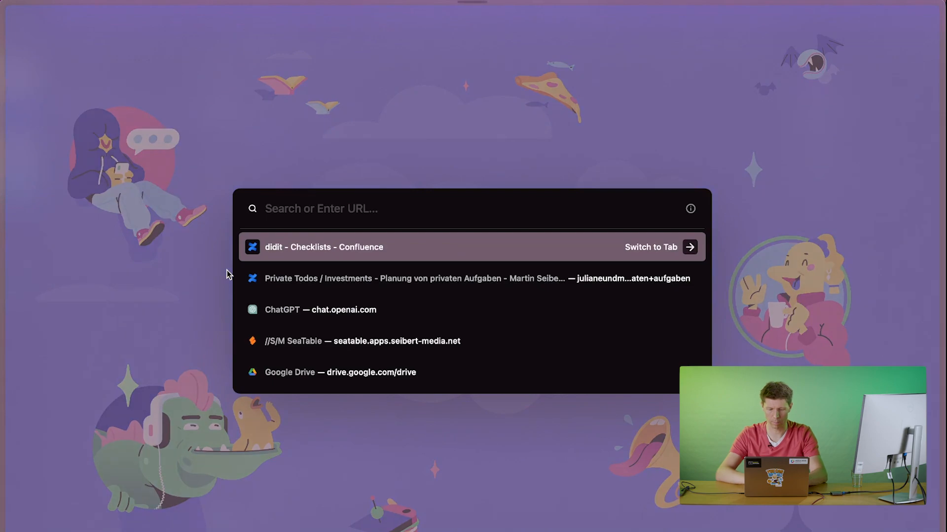
text(mar)
key(super+Tab)
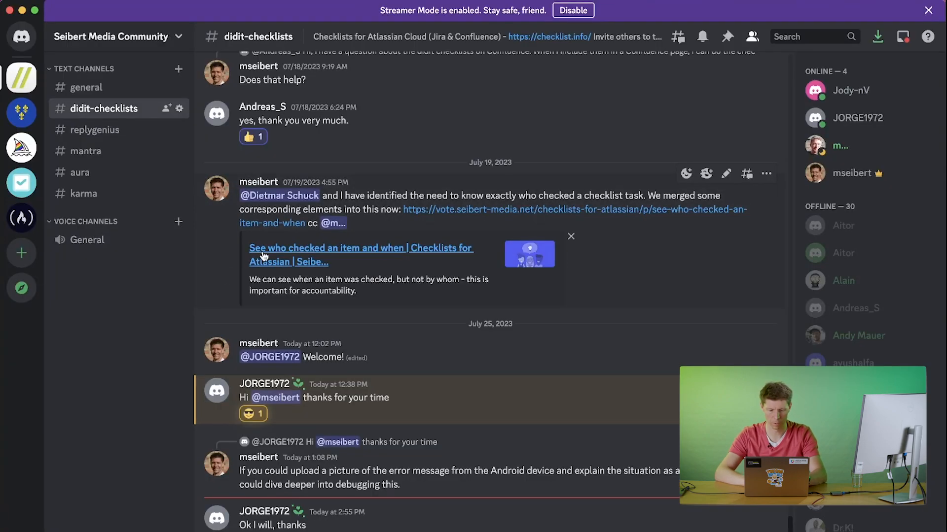
key(super+k)
text(mark)
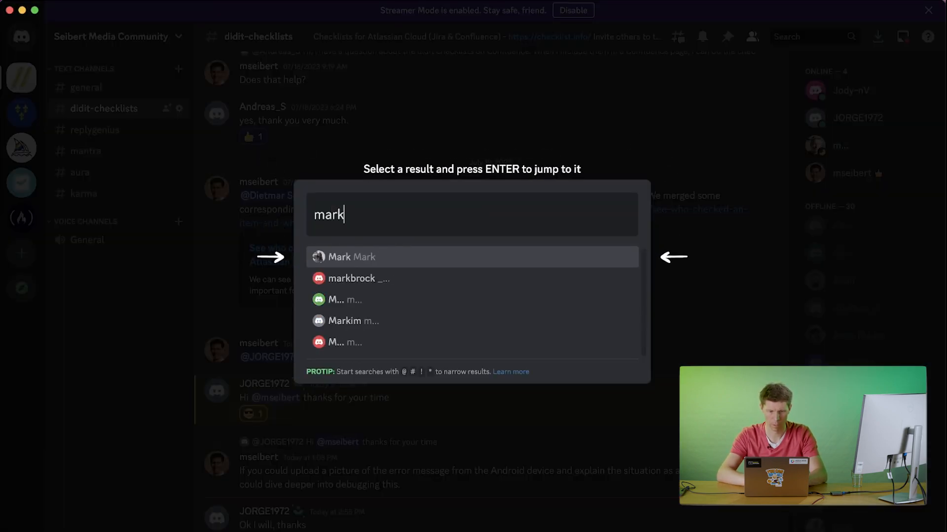
key(BackSpace)
key(BackSpace)
key(BackSpace)
key(BackSpace)
key(Escape)
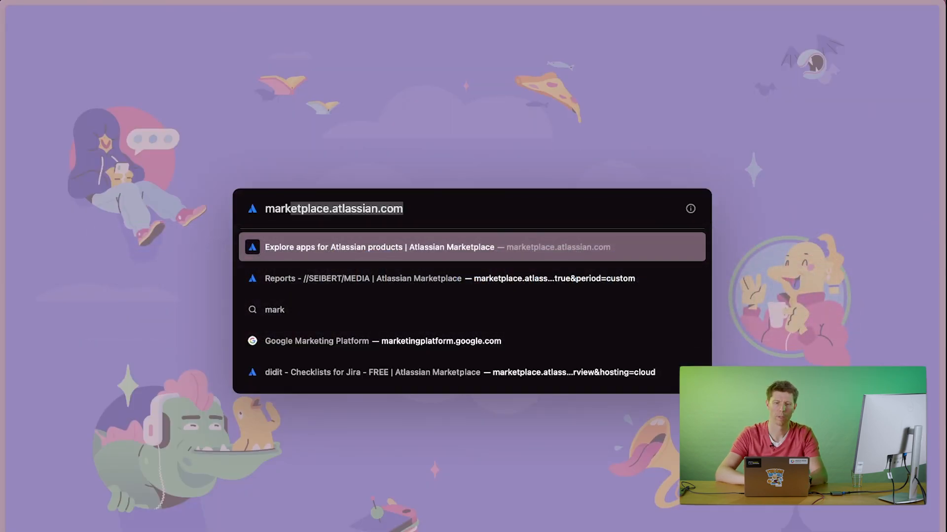
Open marketplace.atlassian.com and search the Atlassian Marketplace for "didit".
key(Return)
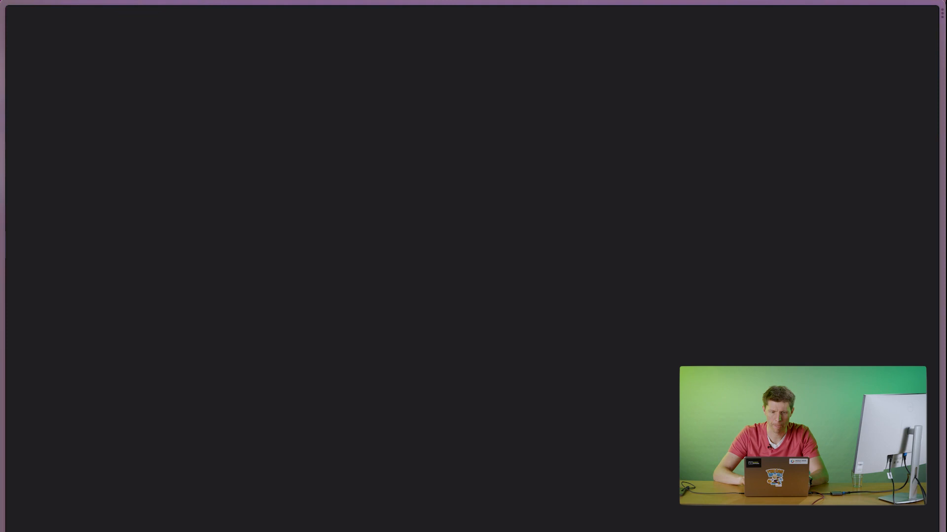
text(didit)
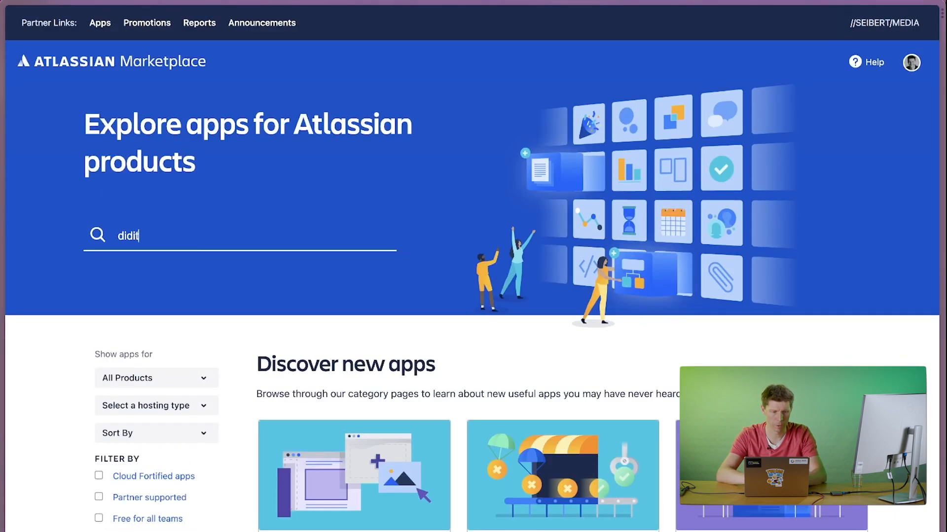
key(Return)
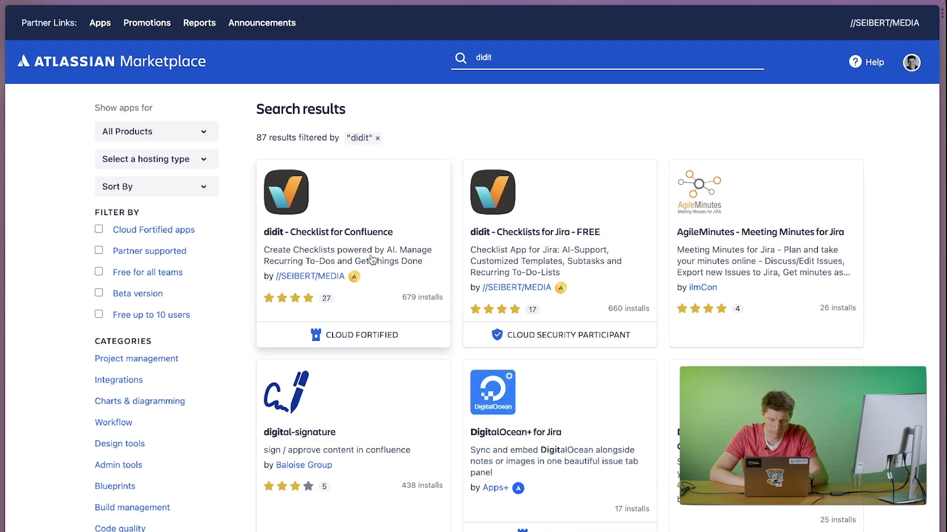
Open the "didit - Checklists for Jira - FREE" listing and look through its feature highlights and the links under More details.
click(507, 242)
scroll(651, 486, down, 20)
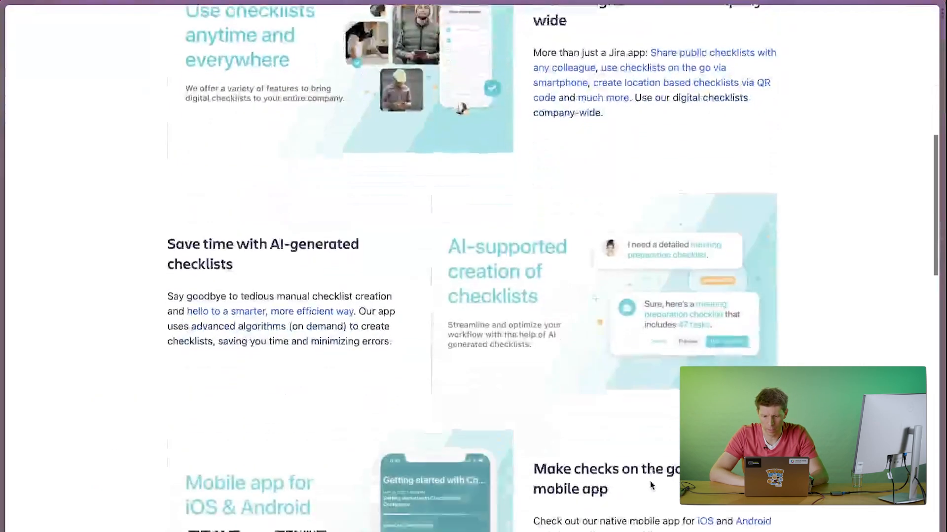
scroll(650, 486, down, 6)
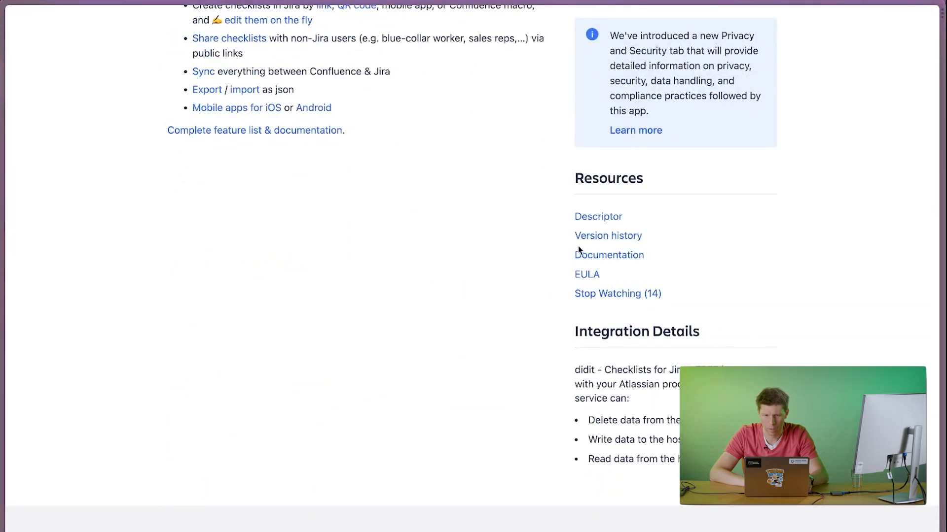
scroll(566, 240, up, 10)
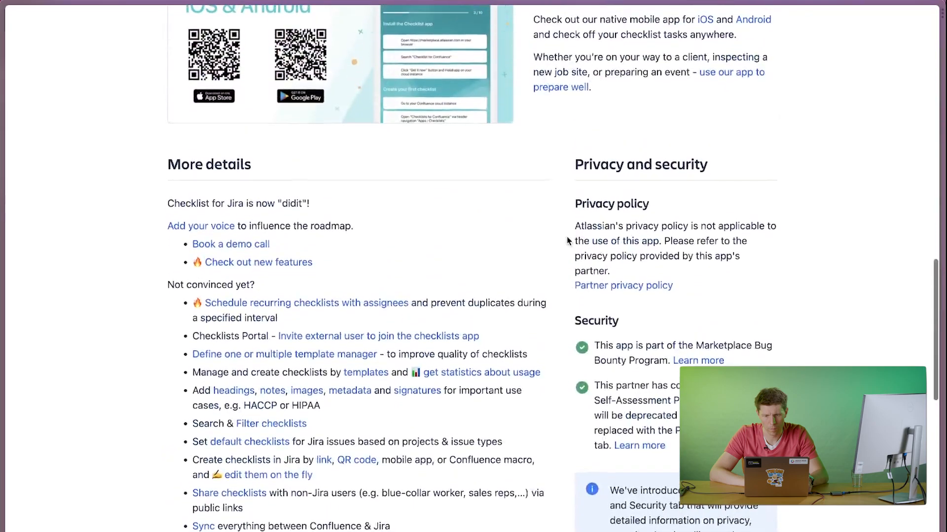
scroll(567, 242, up, 10)
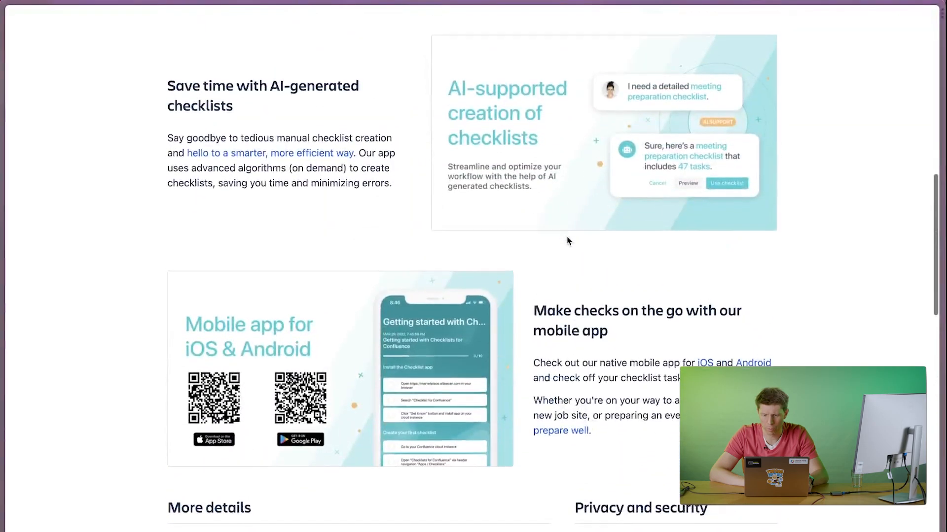
scroll(567, 241, up, 1)
scroll(566, 240, down, 15)
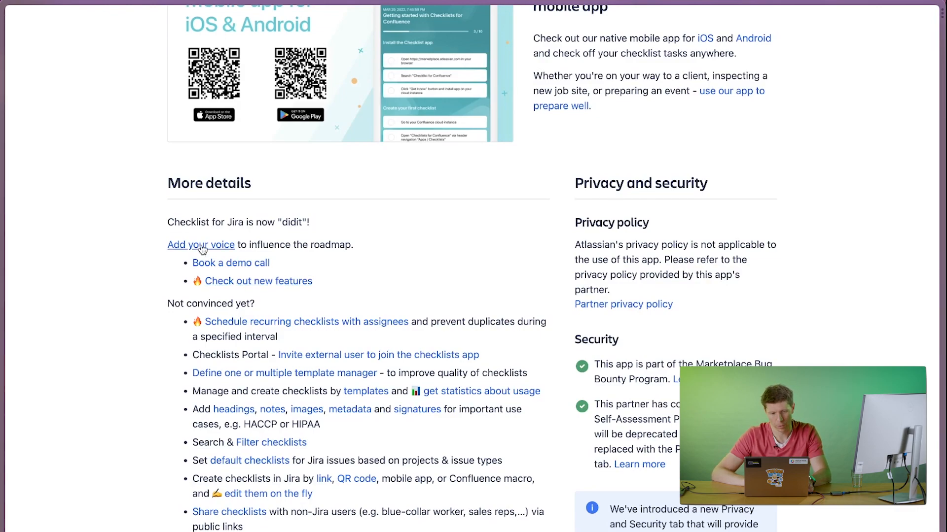
On the Checklists for Atlassian voting board, view the post "Make AI usage configurable.", return to the board and show Top posts.
mouse_move(5, 315)
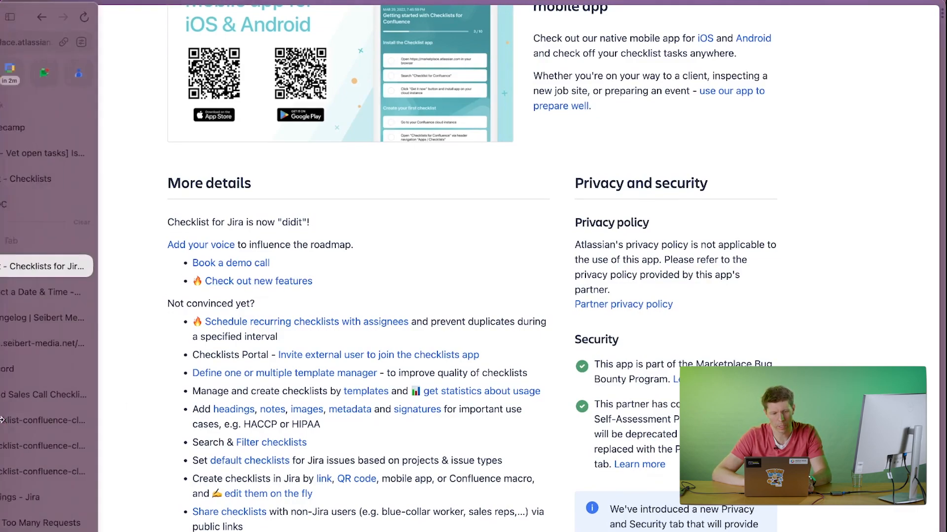
click(50, 343)
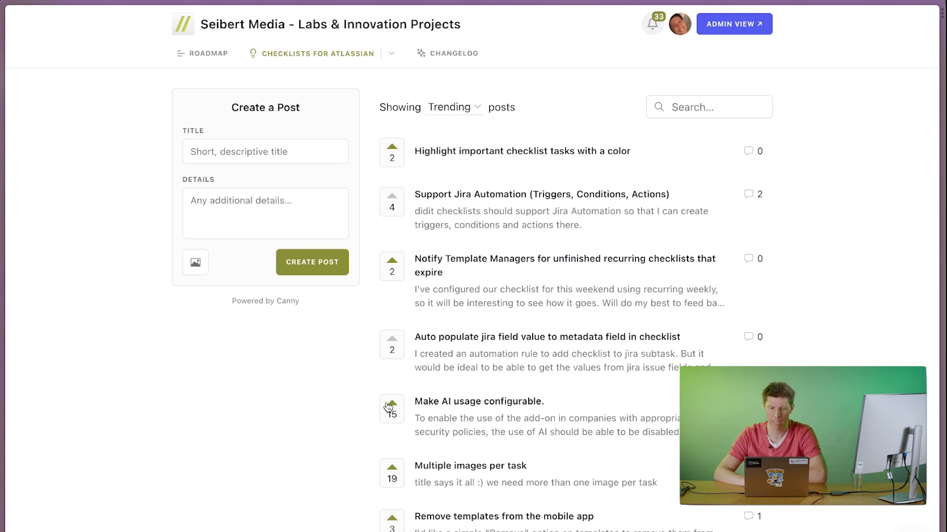
click(437, 403)
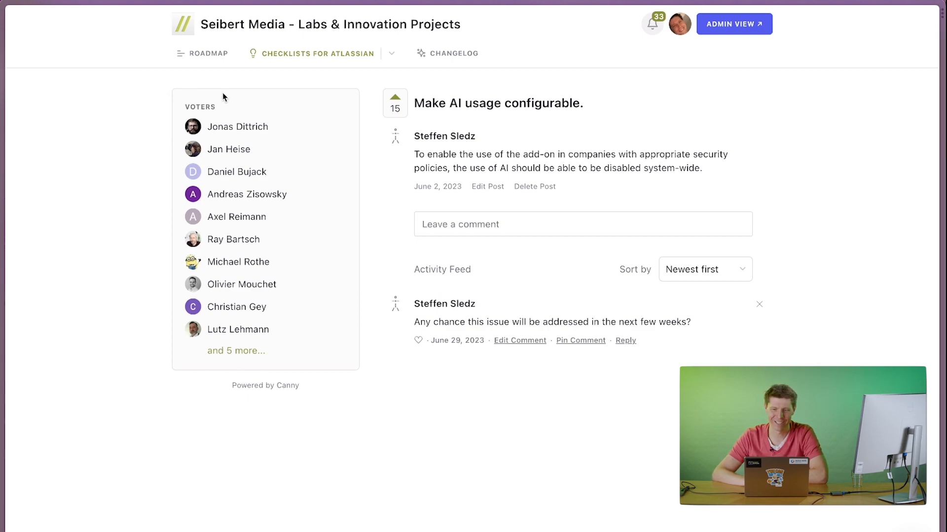
click(300, 57)
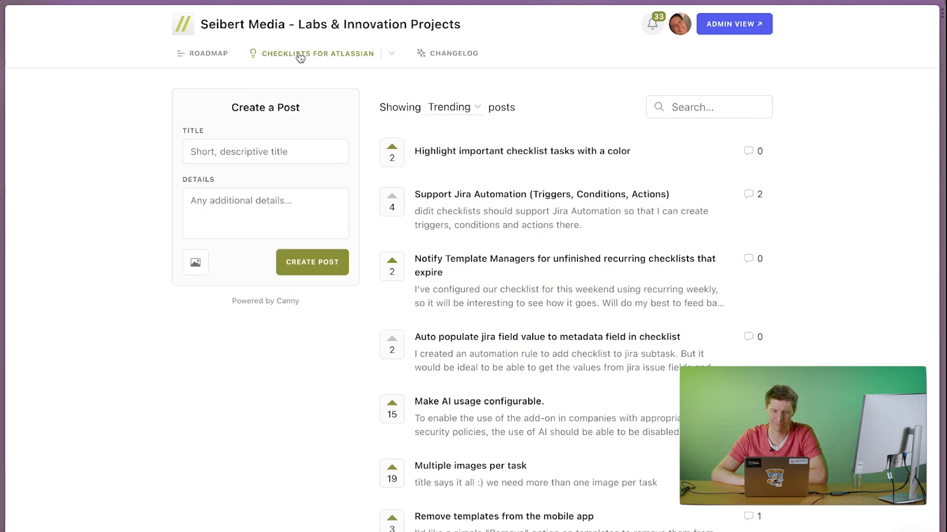
click(461, 116)
click(453, 168)
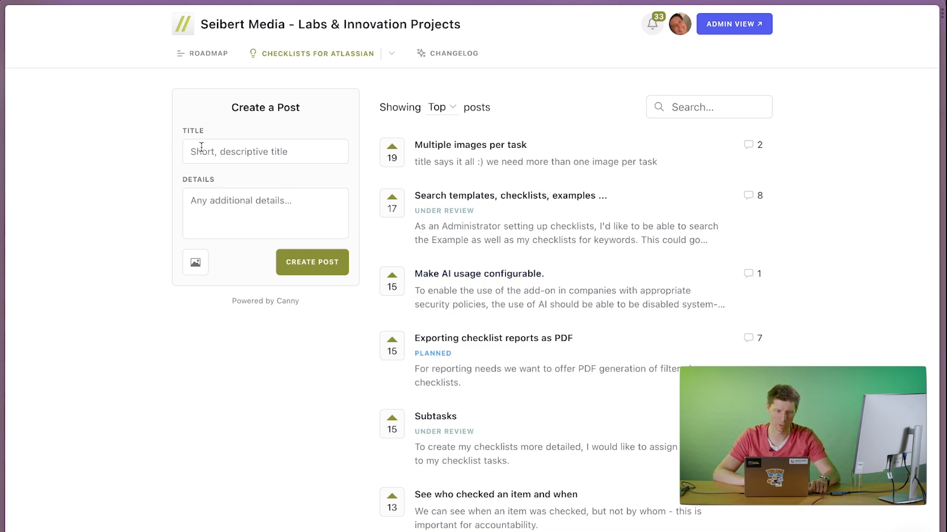
Switch to the "15min Discovery Call" booking page and show the available dates for August 2023.
mouse_move(2, 315)
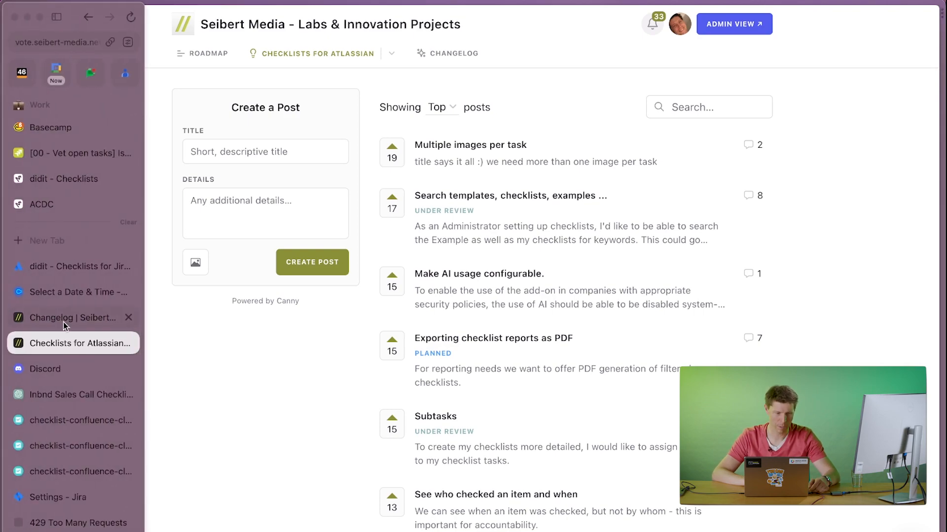
click(66, 293)
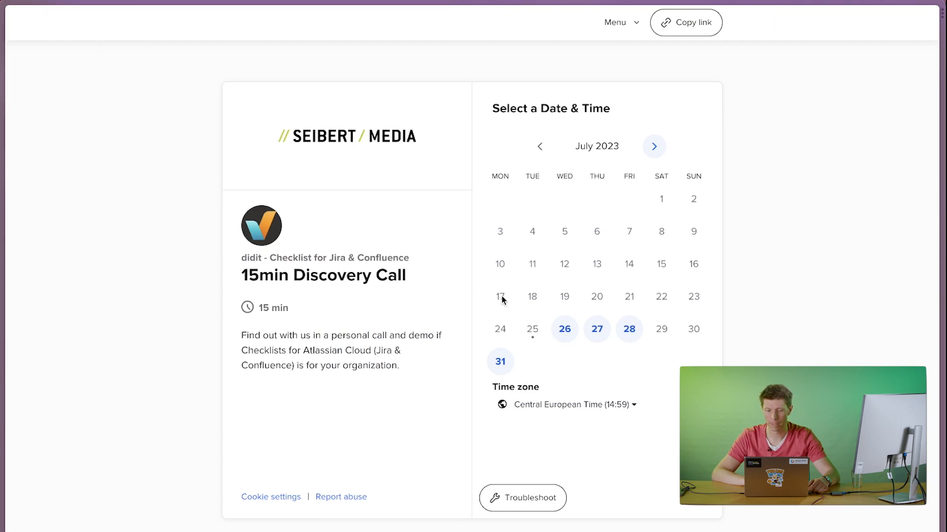
click(651, 147)
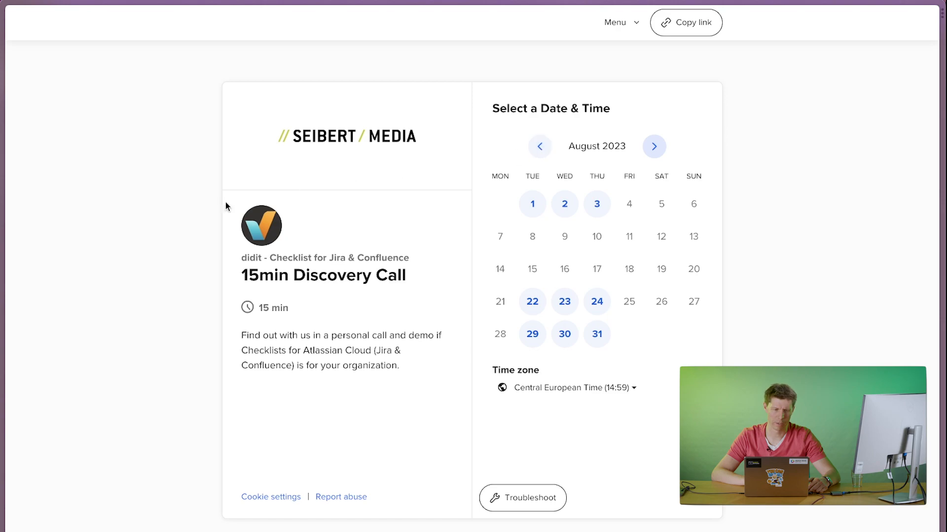
mouse_move(4, 276)
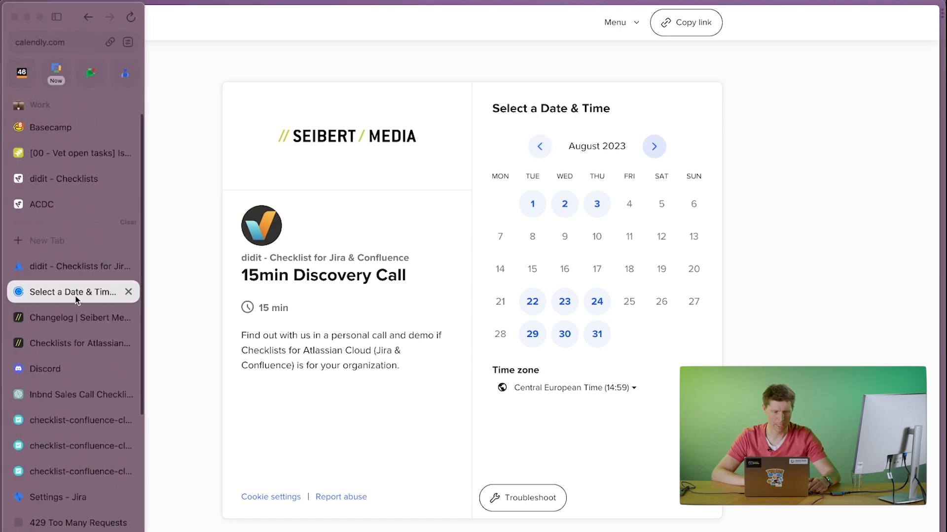
Switch to the Seibert Media changelog page and look through the release entries labelled Checklists.
click(72, 325)
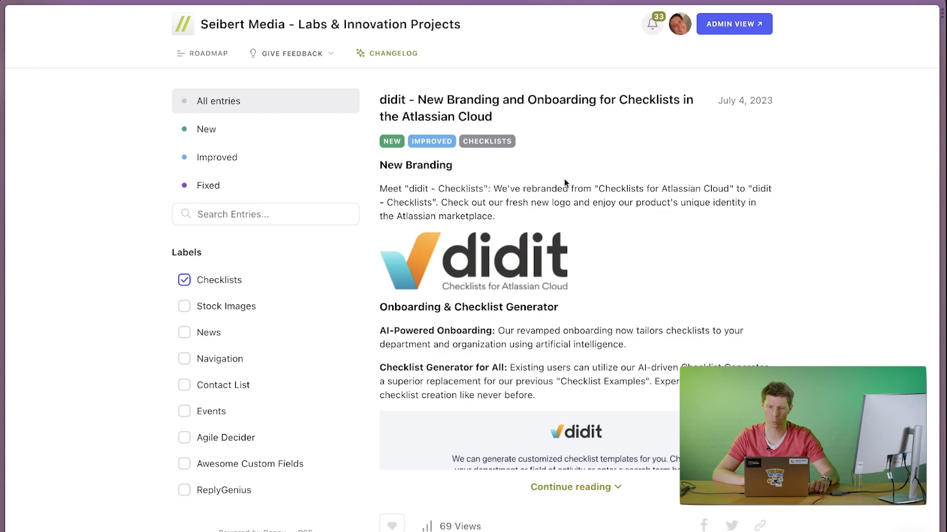
scroll(553, 379, down, 10)
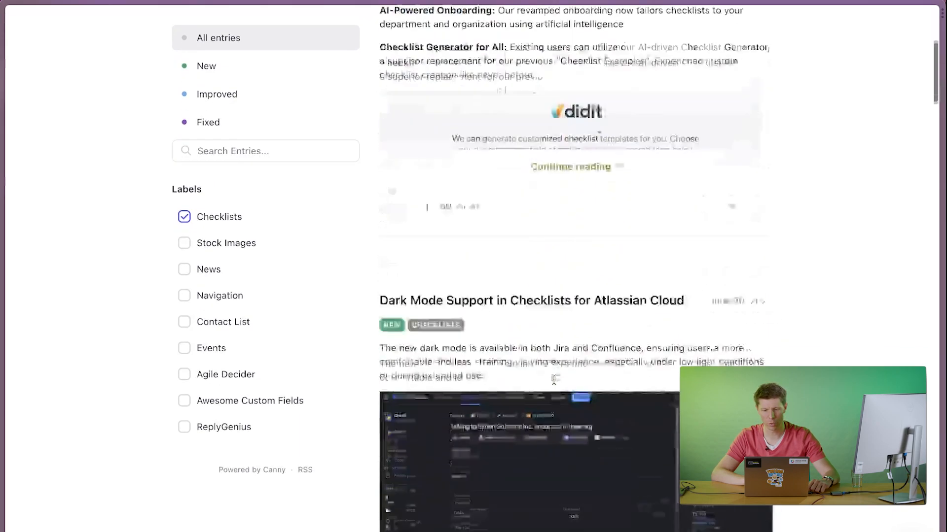
scroll(555, 384, up, 10)
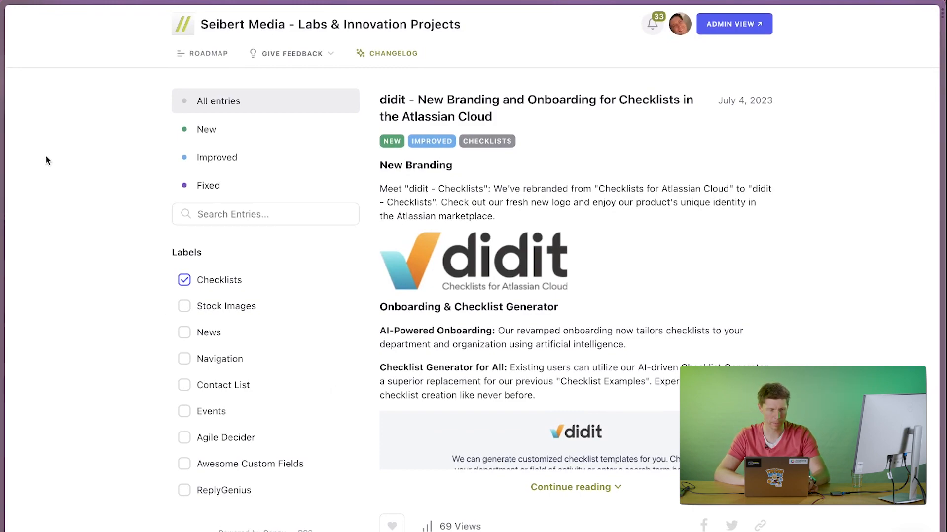
Open the didit documentation page at seibert.biz/checklistsdocumentation in a new tab.
mouse_move(1, 164)
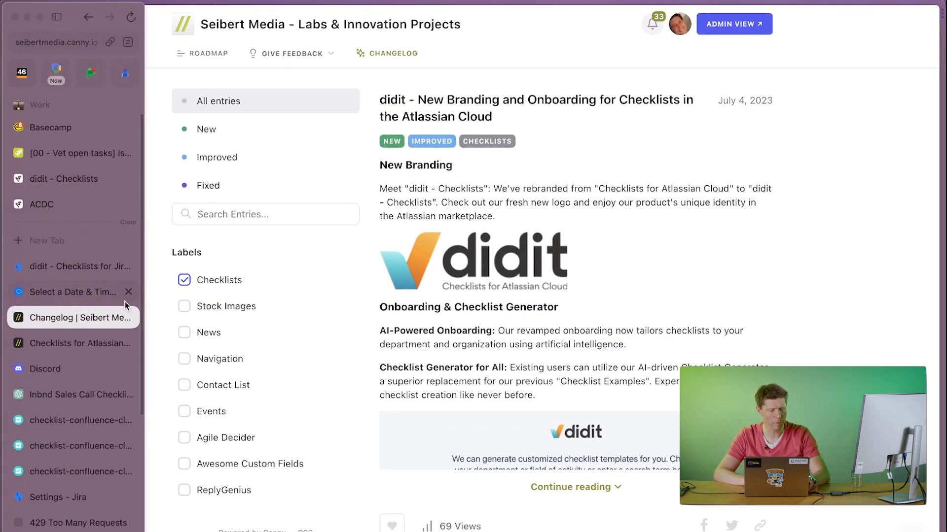
key(super+t)
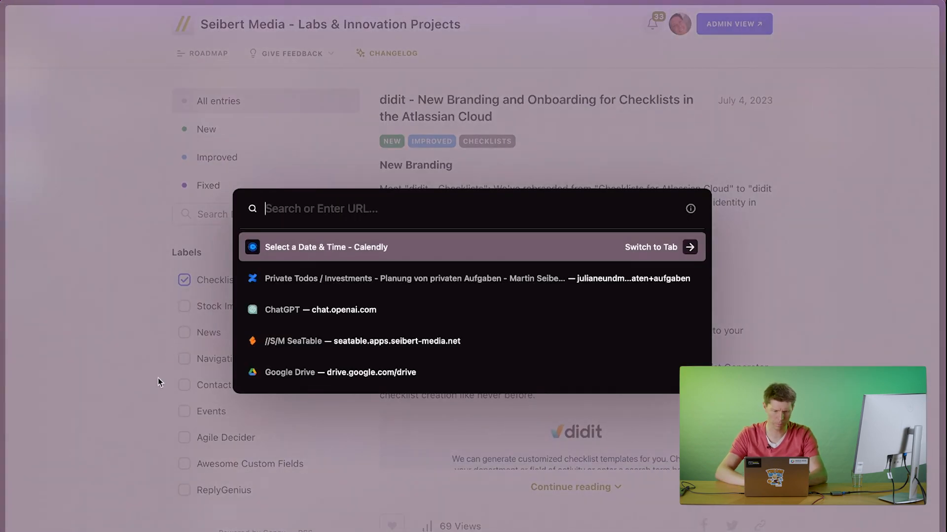
text(seibert.biz/)
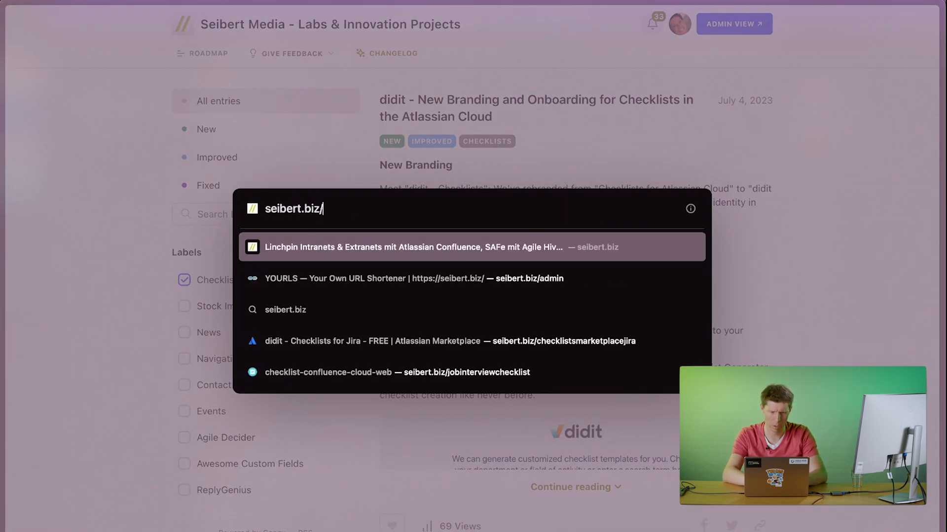
text(checklistsco)
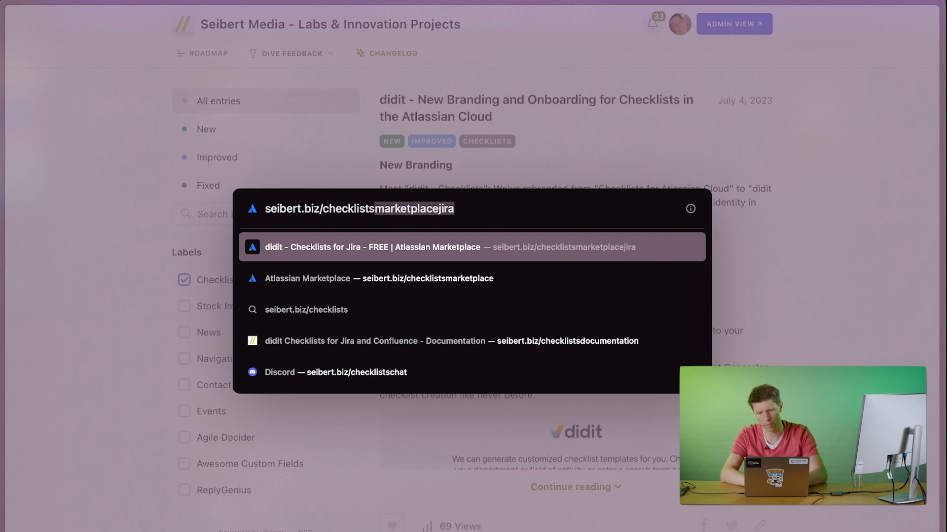
key(BackSpace)
key(BackSpace)
text(eoc)
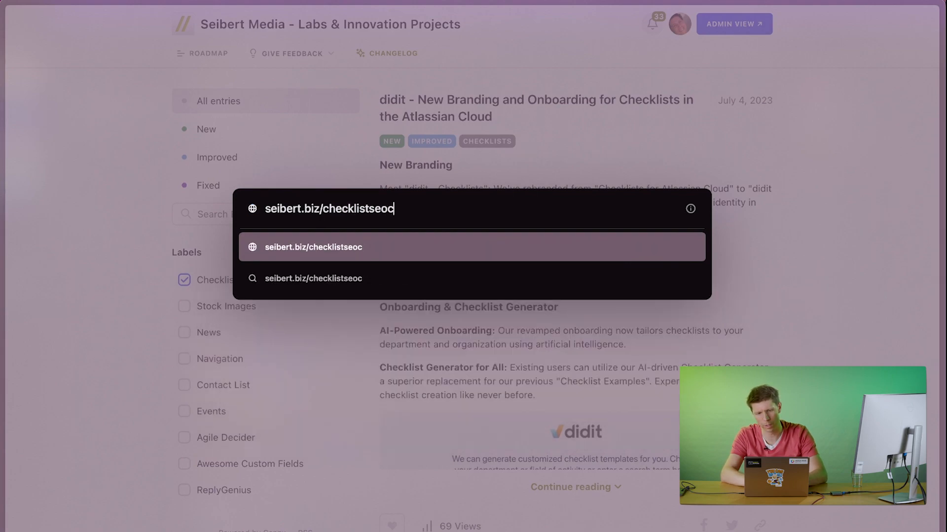
key(BackSpace)
key(BackSpace)
key(BackSpace)
text(docume)
key(Right)
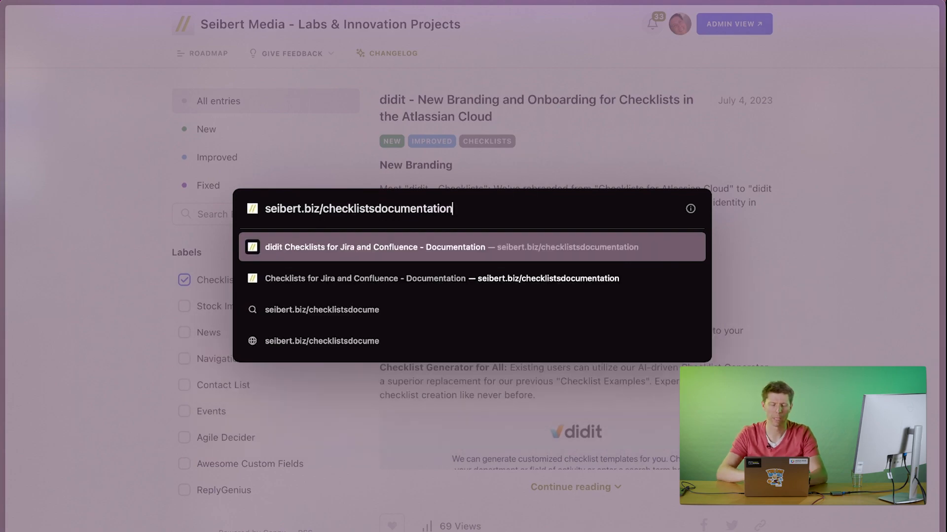
key(Return)
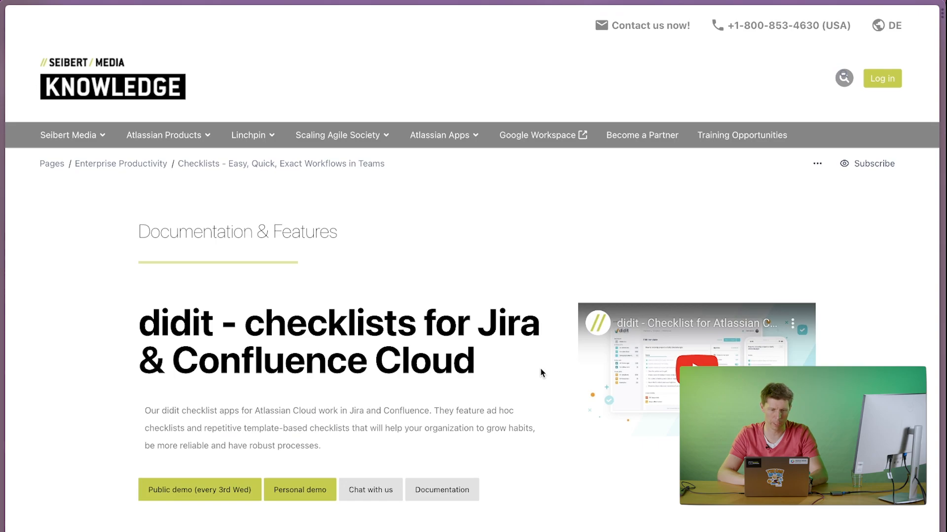
Look through the documentation page's list of features, help topics and FAQs, and return to the resource cards above the feature list.
scroll(540, 376, down, 20)
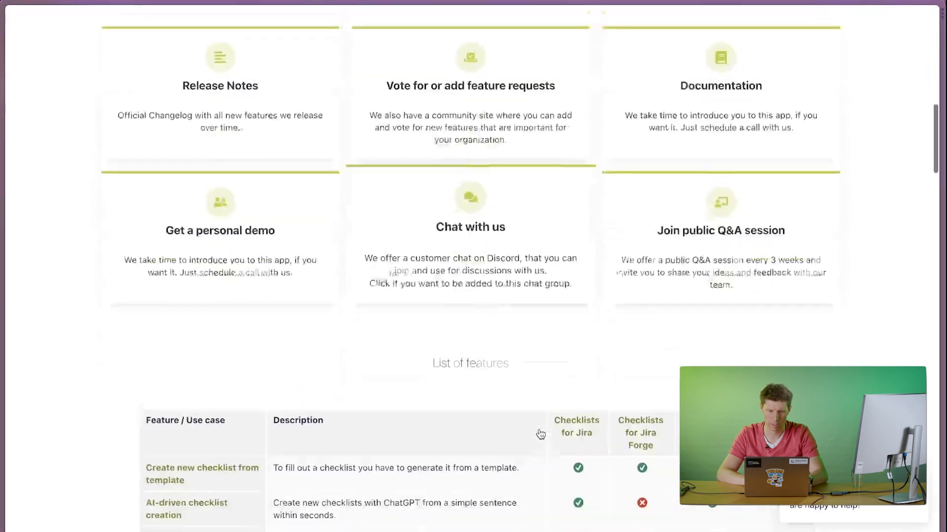
scroll(540, 434, down, 14)
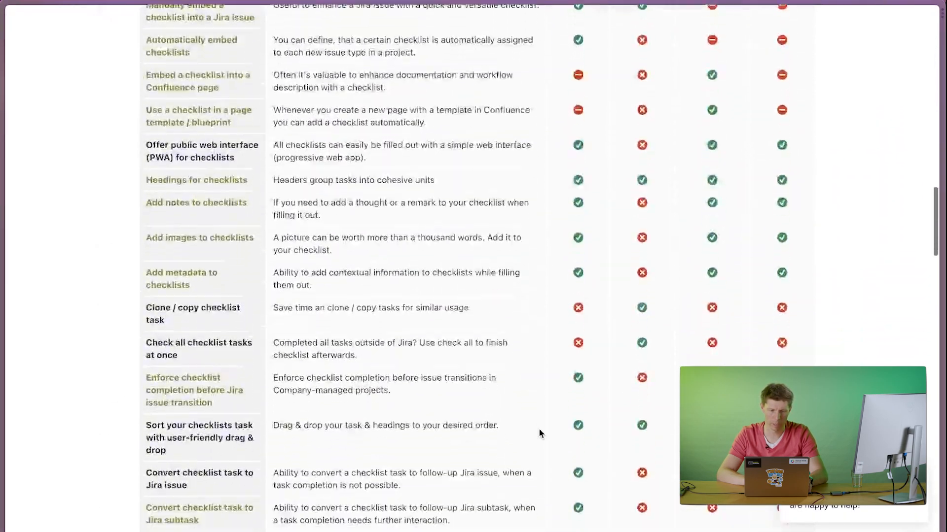
scroll(539, 433, down, 15)
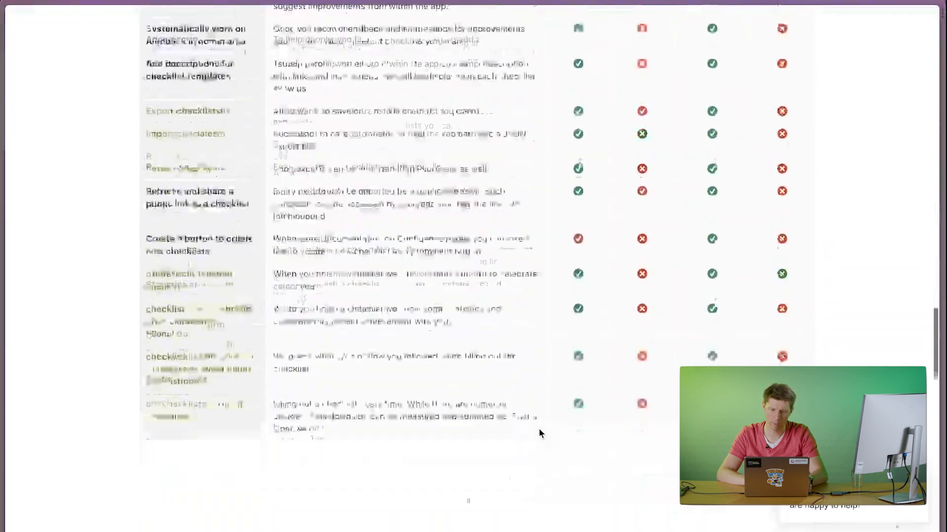
scroll(540, 433, down, 7)
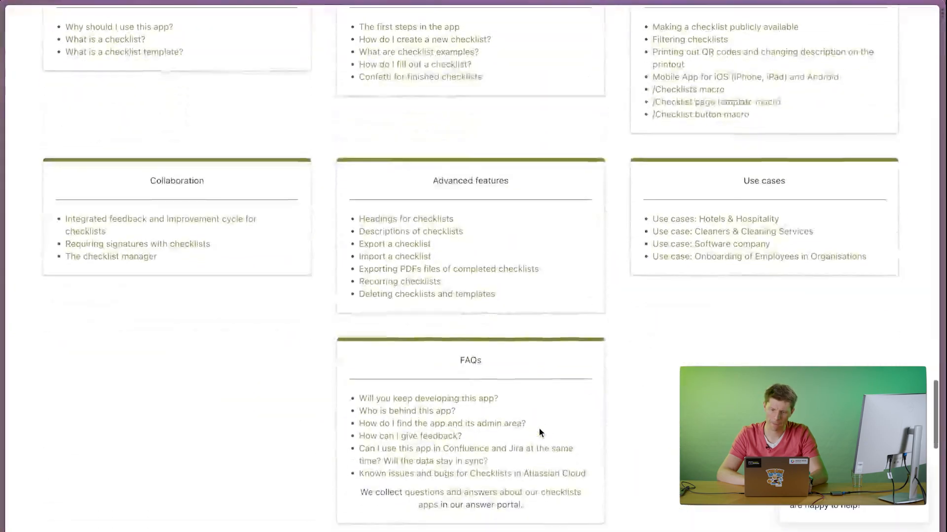
scroll(539, 433, down, 7)
scroll(539, 433, up, 20)
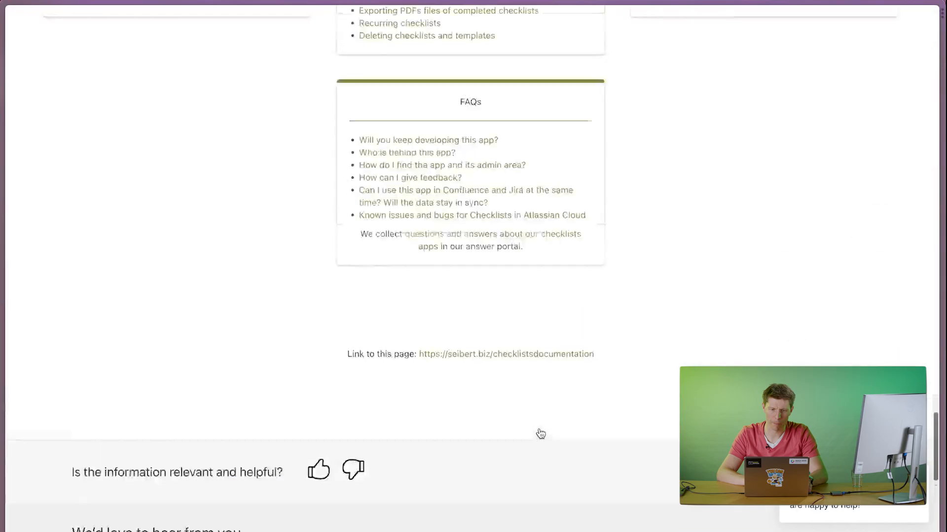
scroll(541, 434, up, 15)
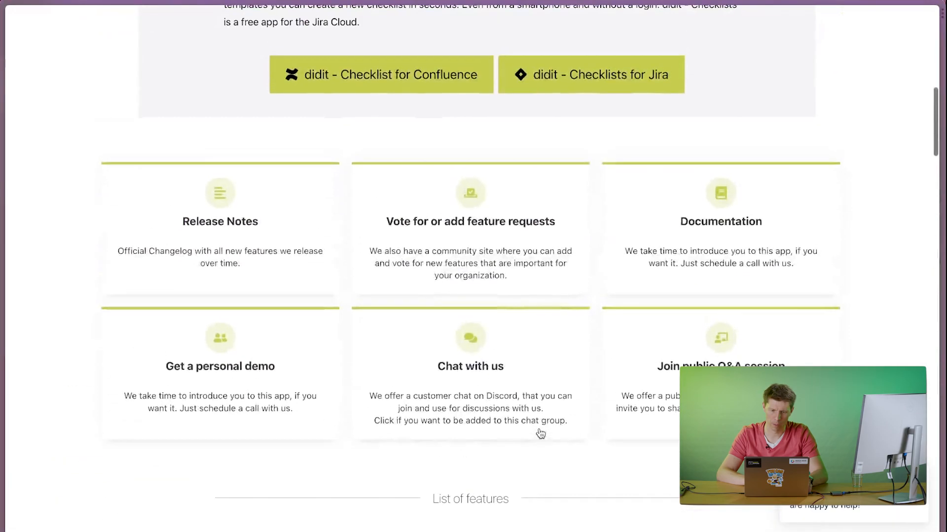